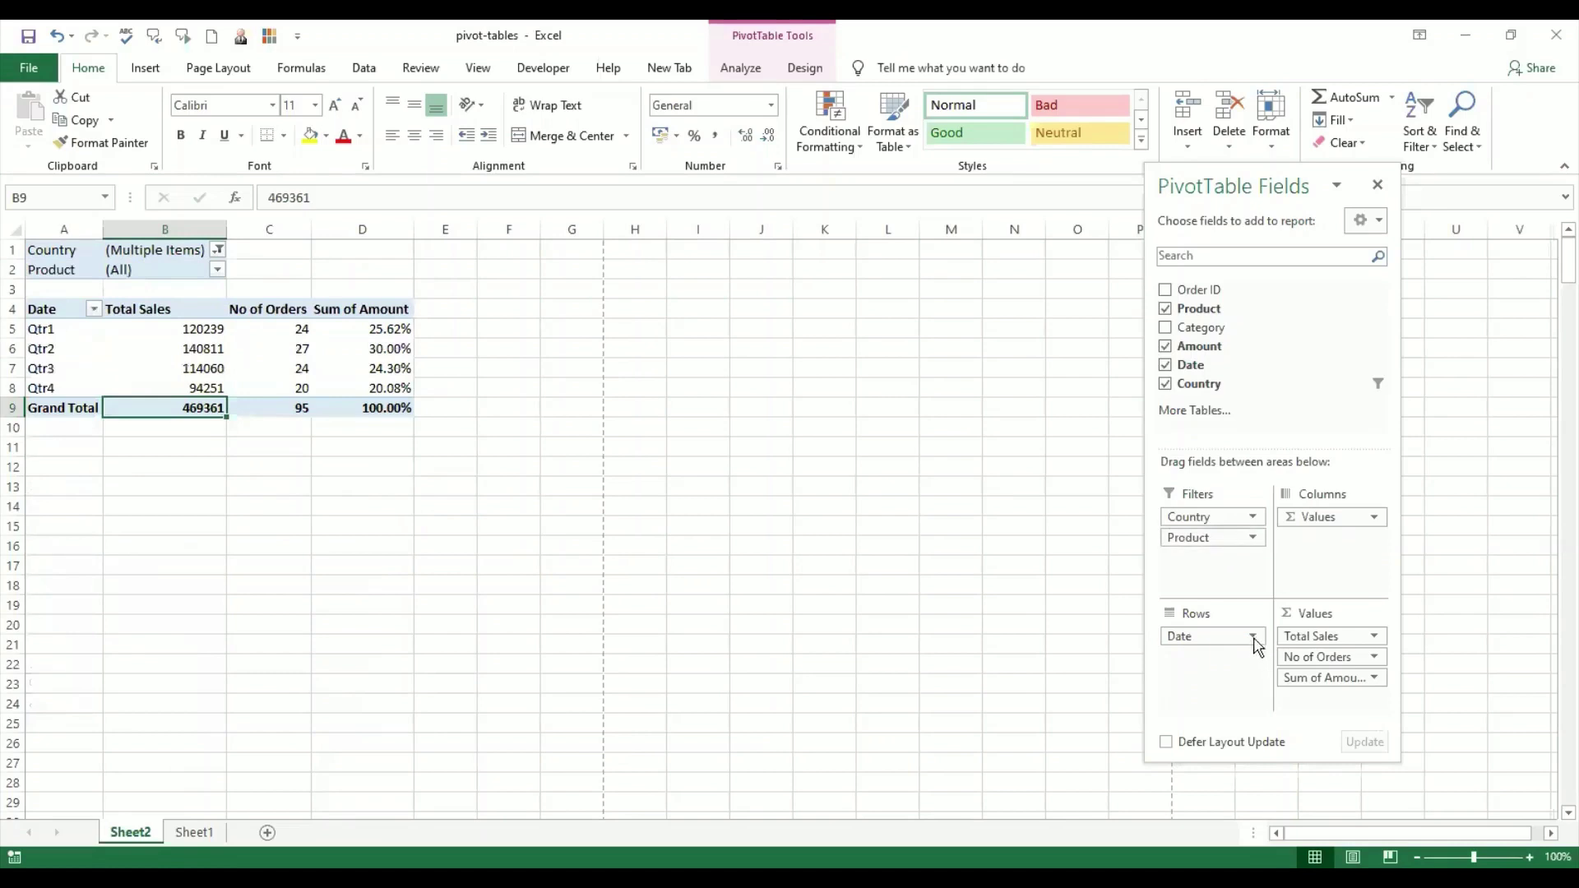
# - Remove the Date row field and the Total Sales and No of Orders value fields from the pivot table
pyautogui.click(1251, 636)
pyautogui.click(1256, 589)
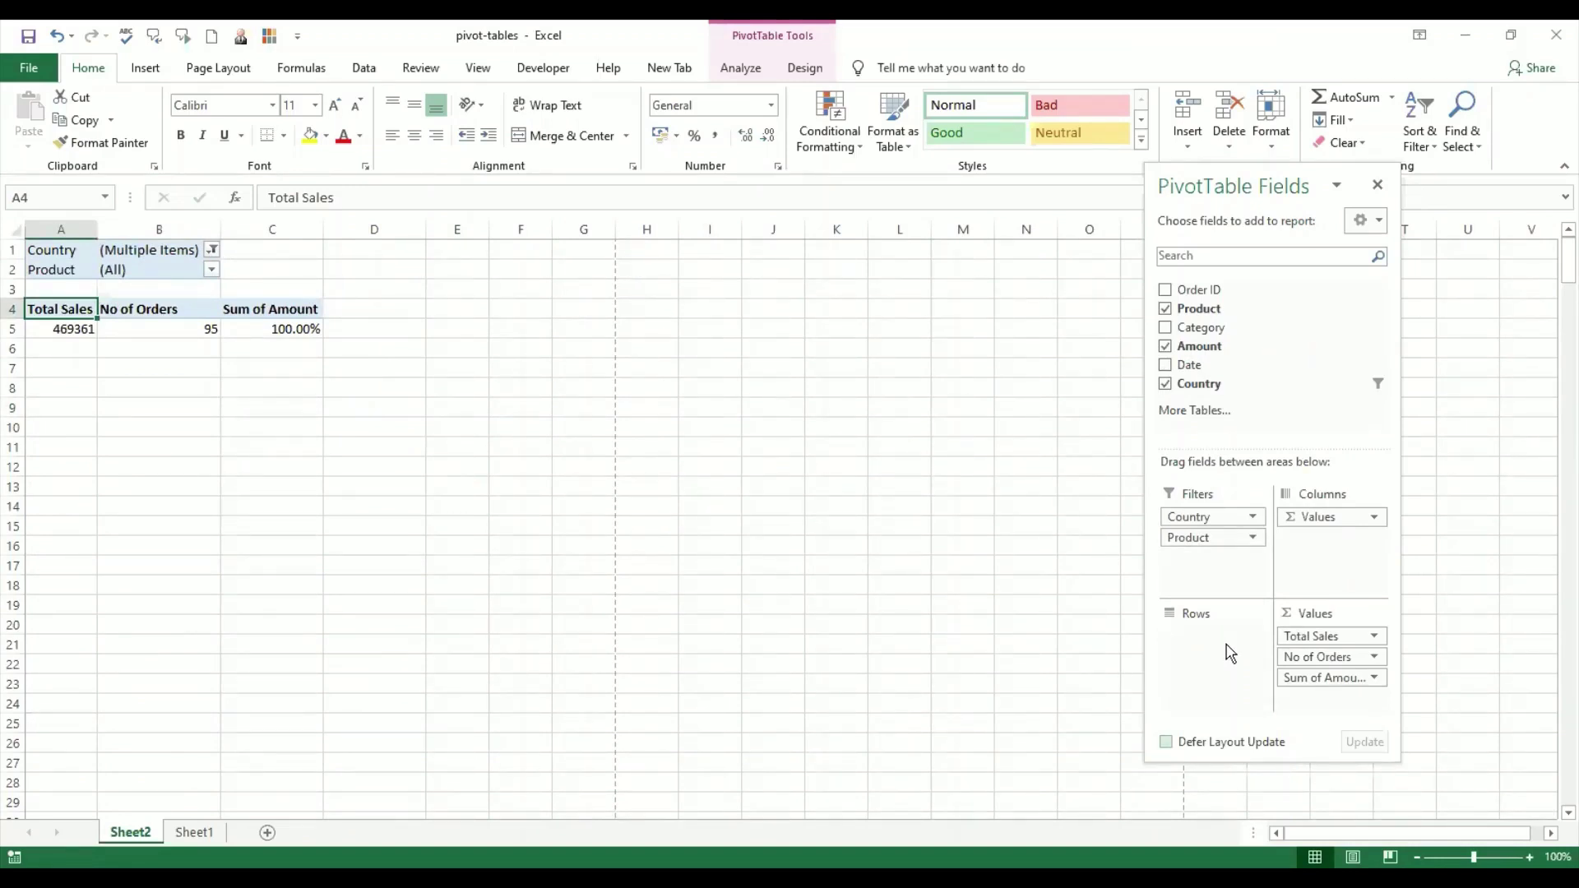
pyautogui.click(1375, 638)
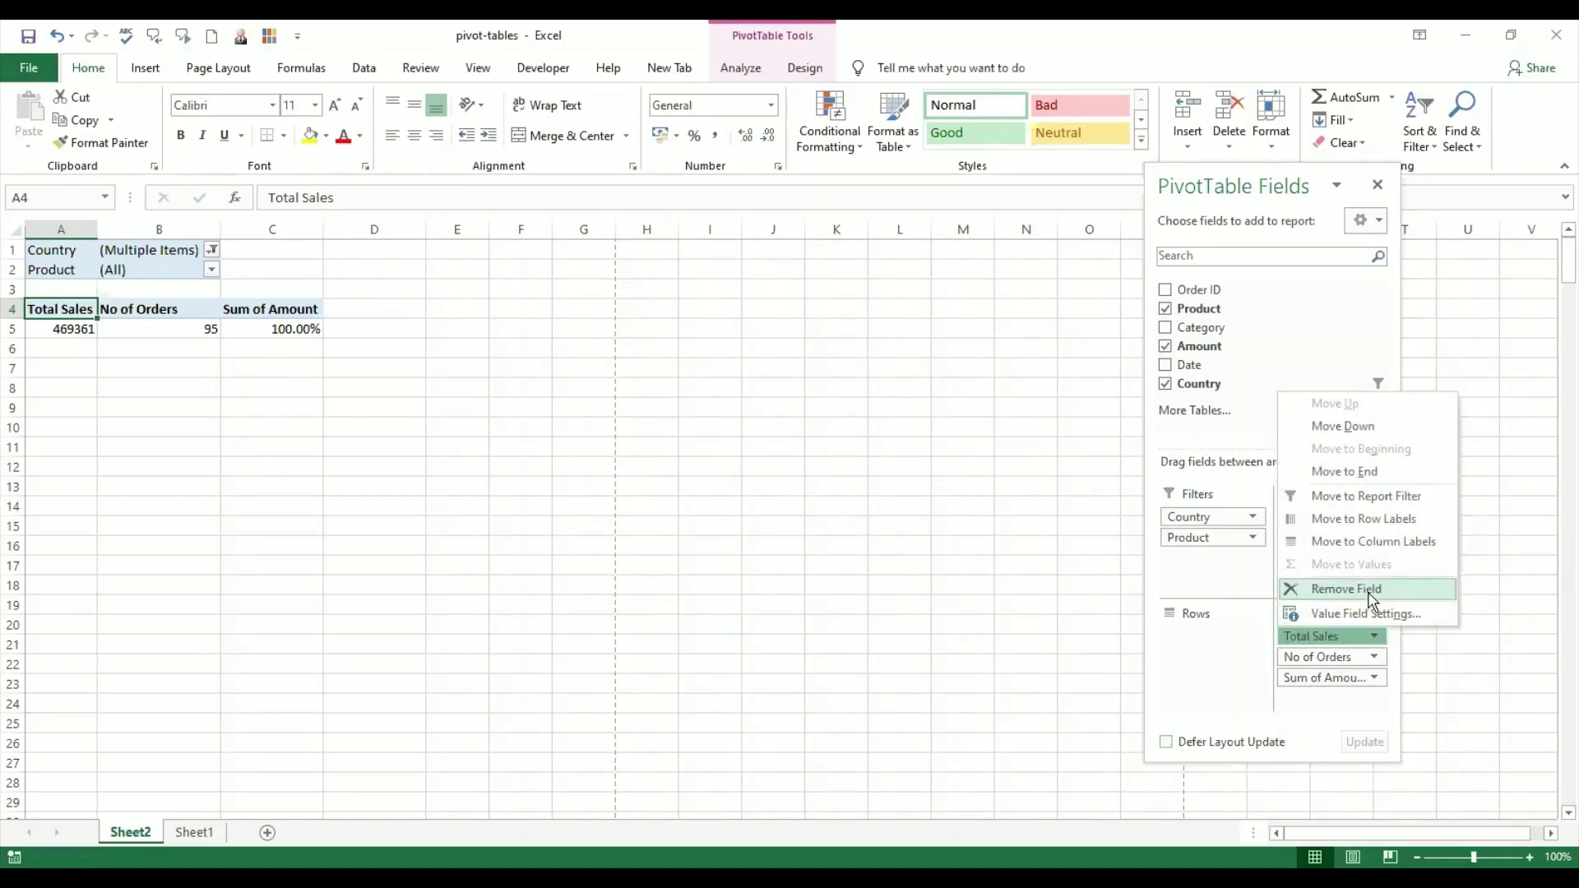
pyautogui.click(1335, 589)
pyautogui.click(1374, 639)
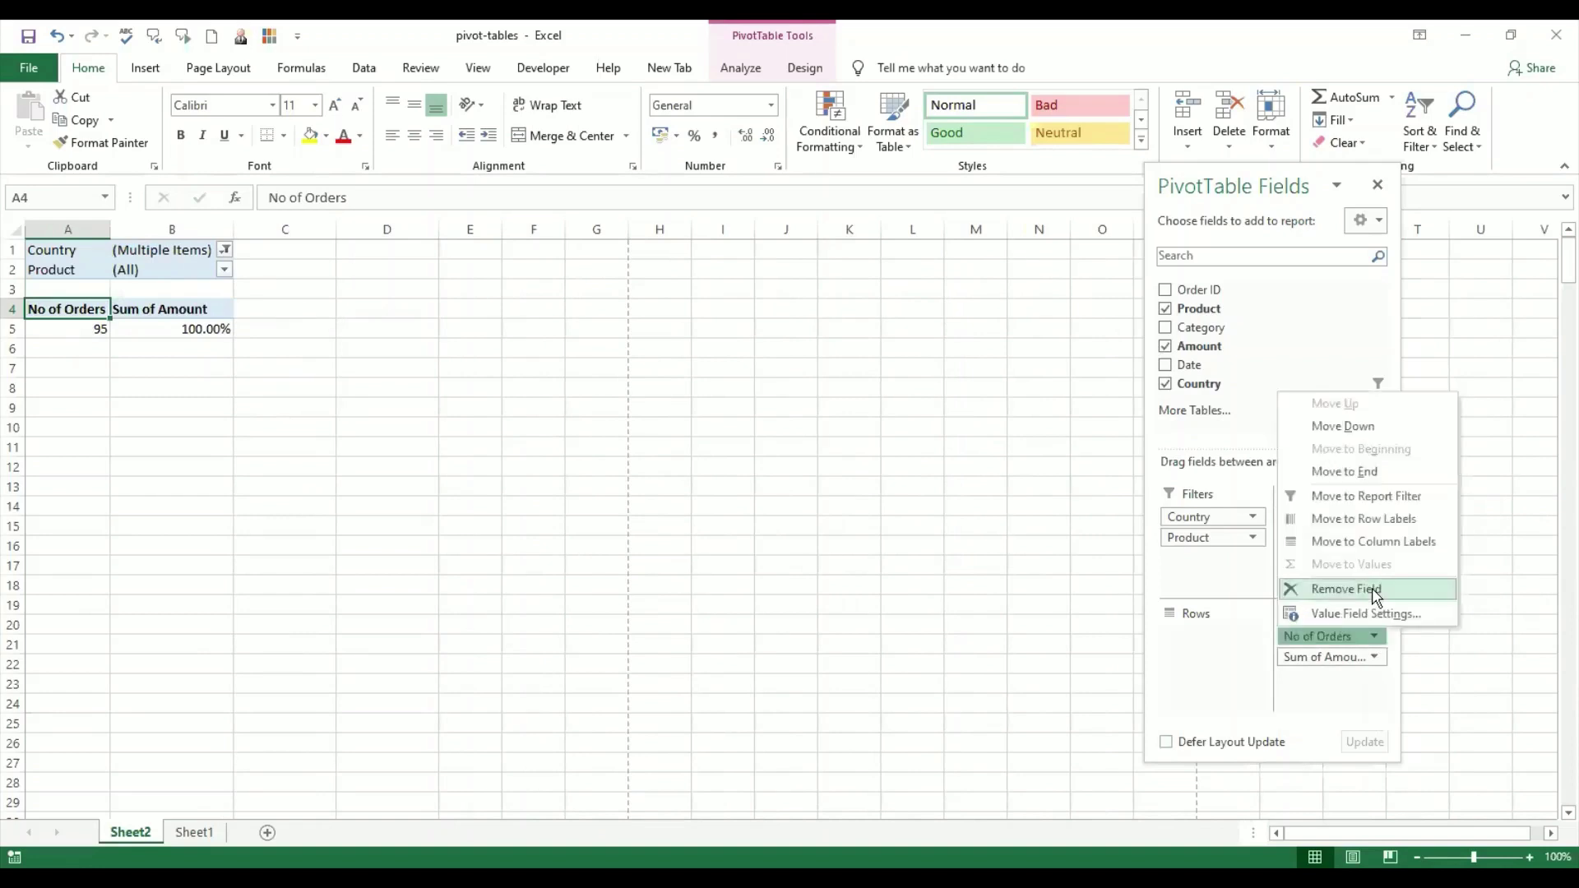
pyautogui.click(1376, 594)
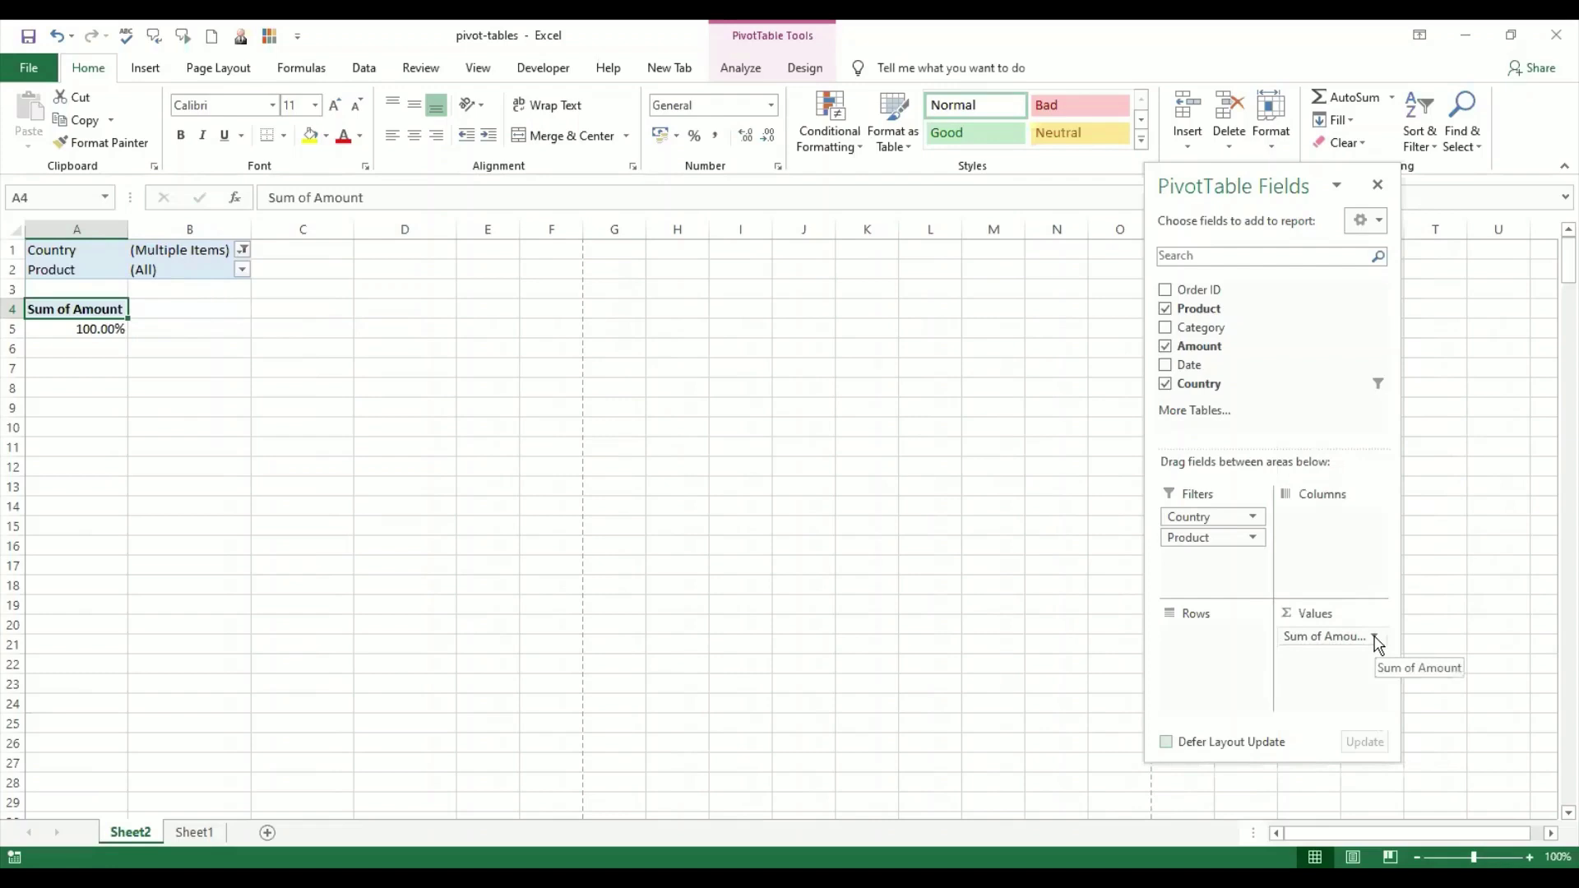
# - Set the Sum of Amount value field to show values with No Calculation
pyautogui.click(1376, 638)
pyautogui.click(1370, 620)
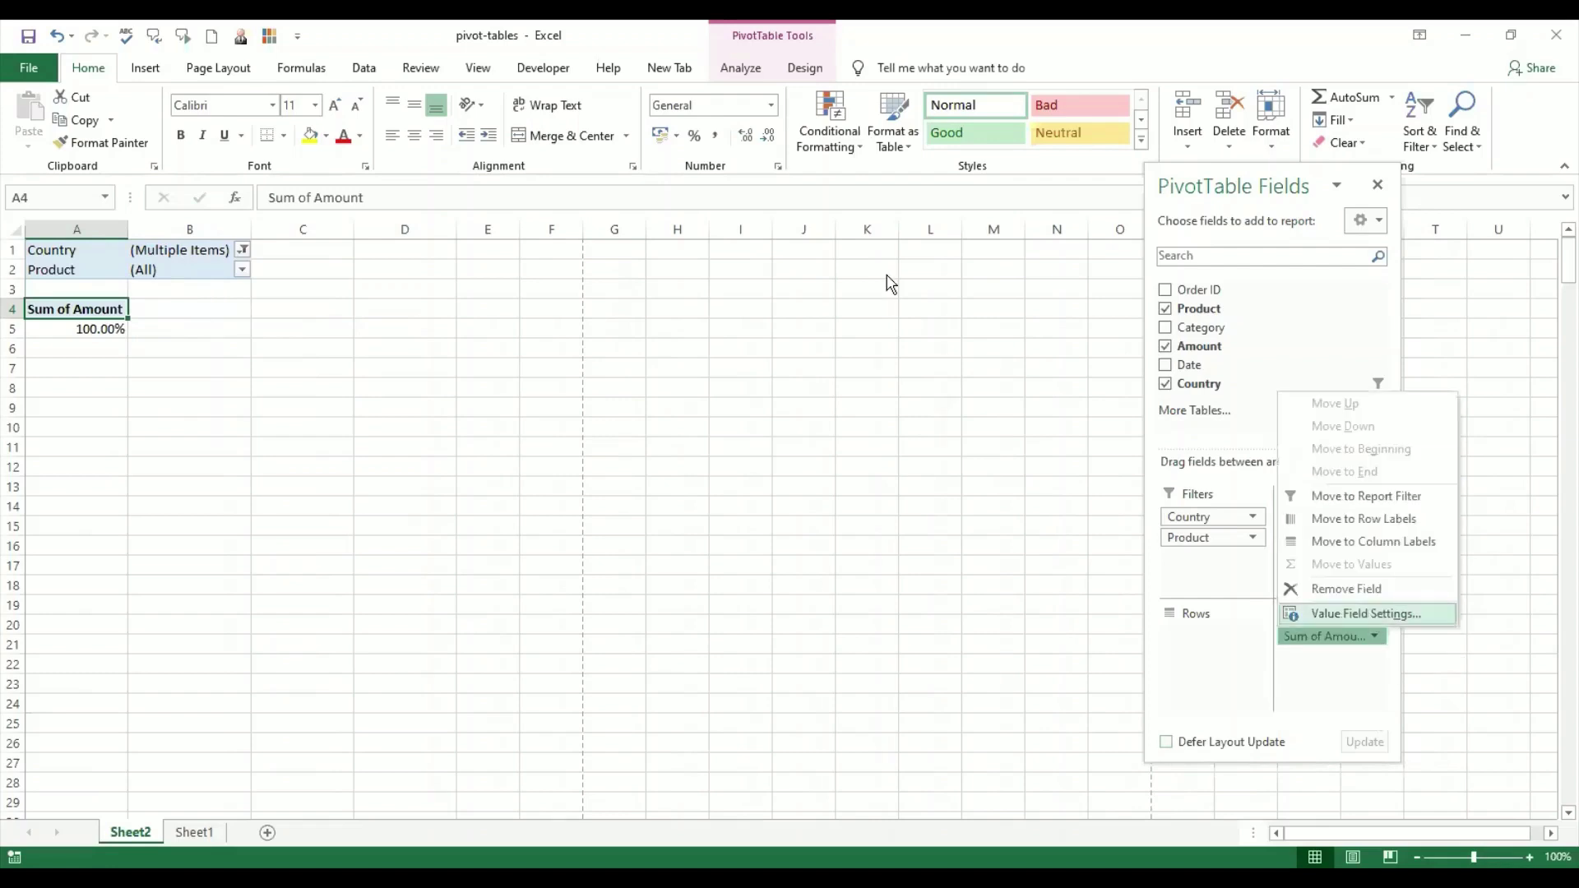
pyautogui.hotkey('ctrl', 'Tab')
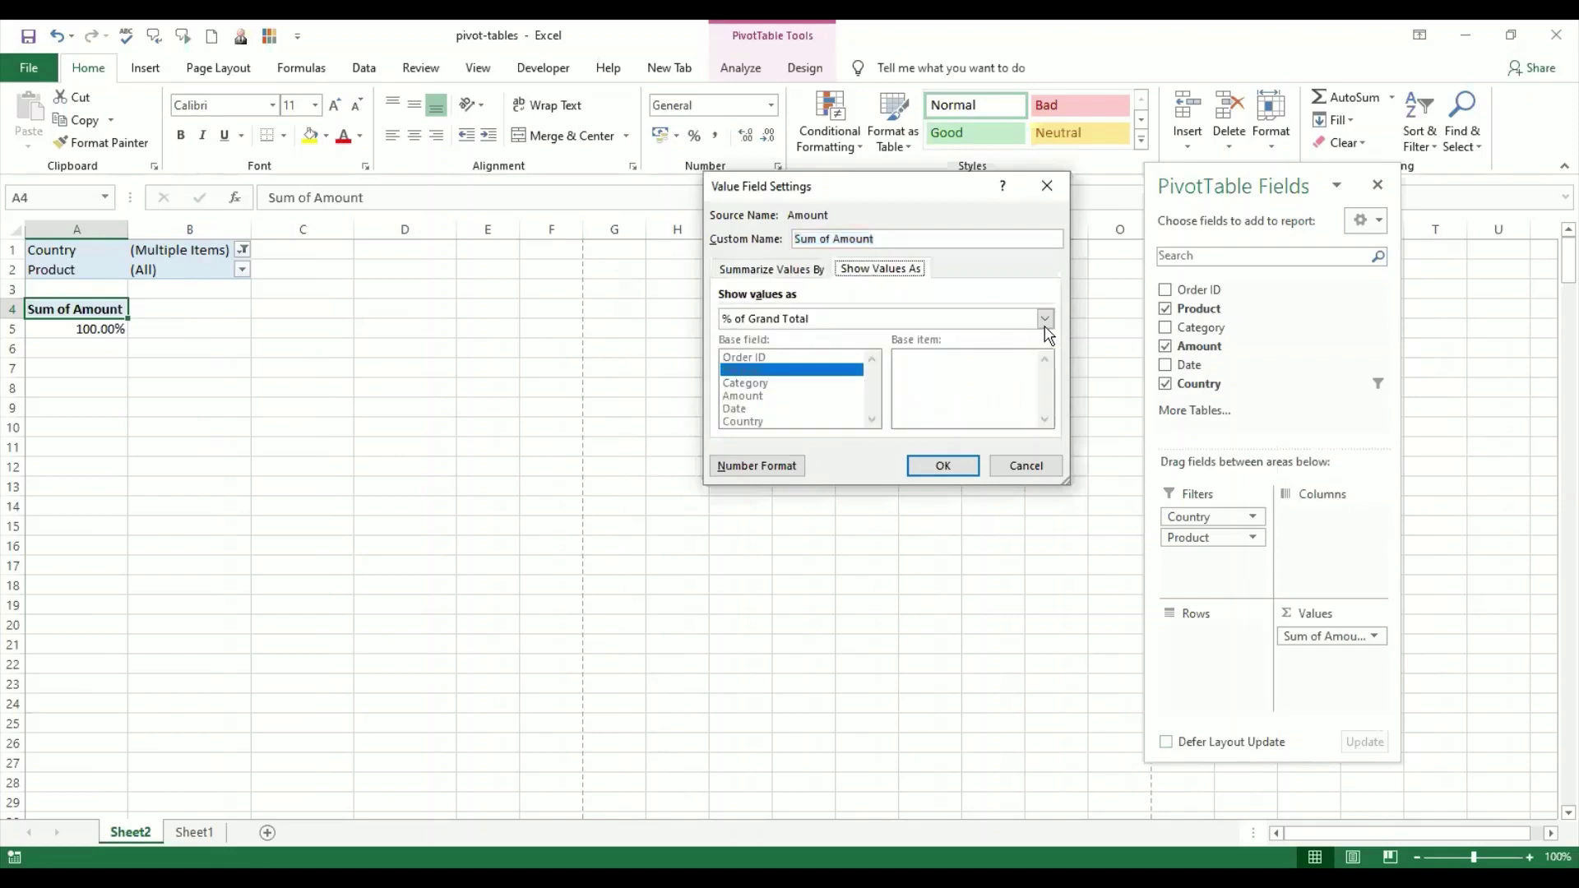
pyautogui.click(1045, 319)
pyautogui.click(1011, 338)
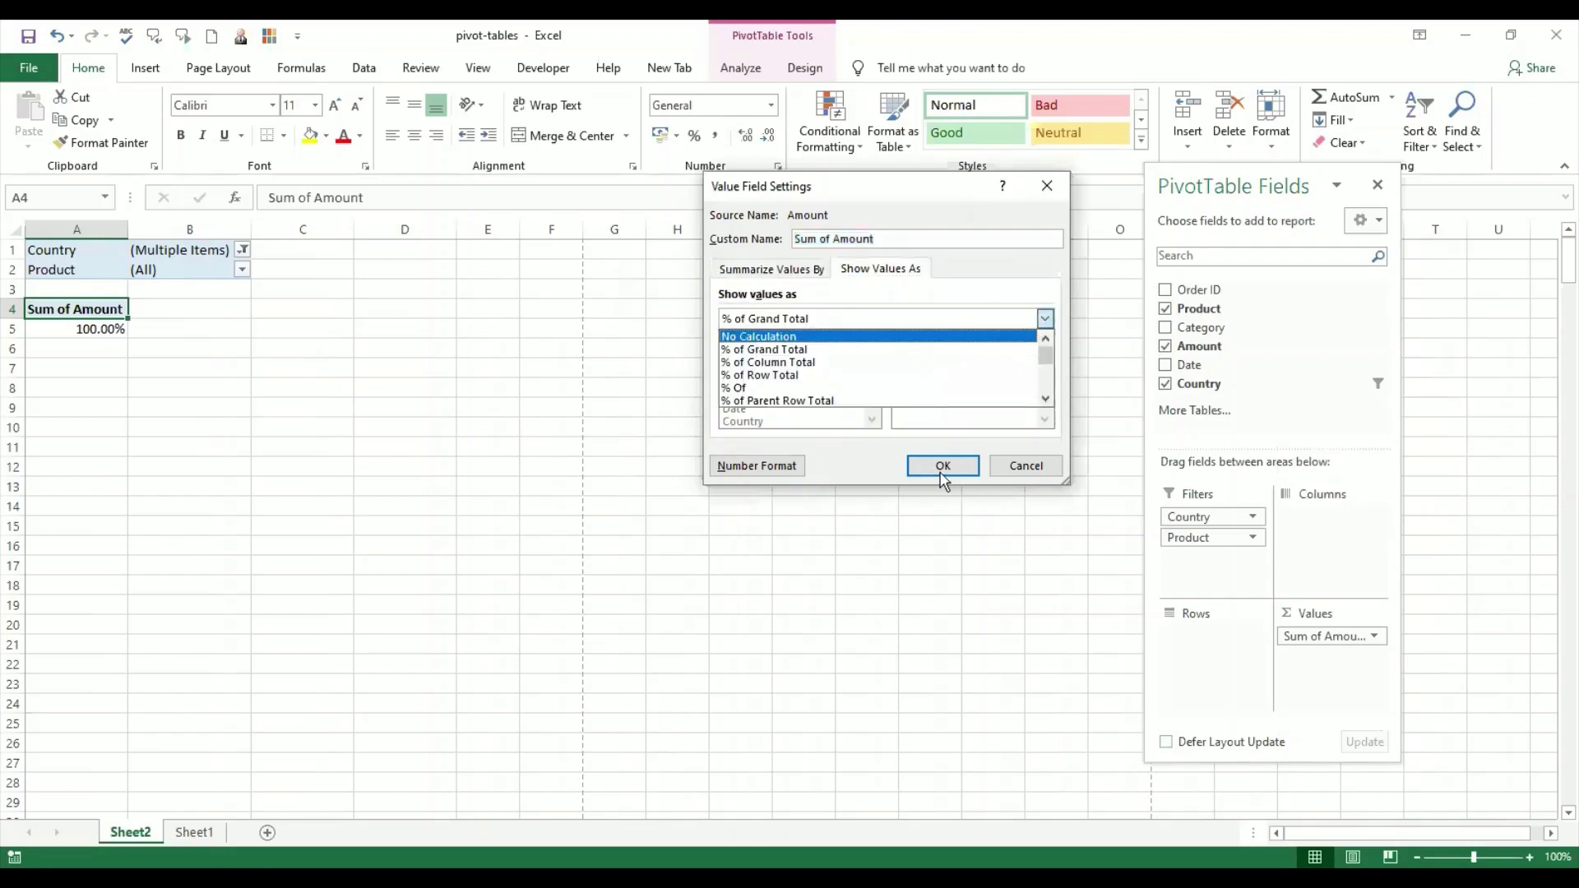
pyautogui.click(941, 472)
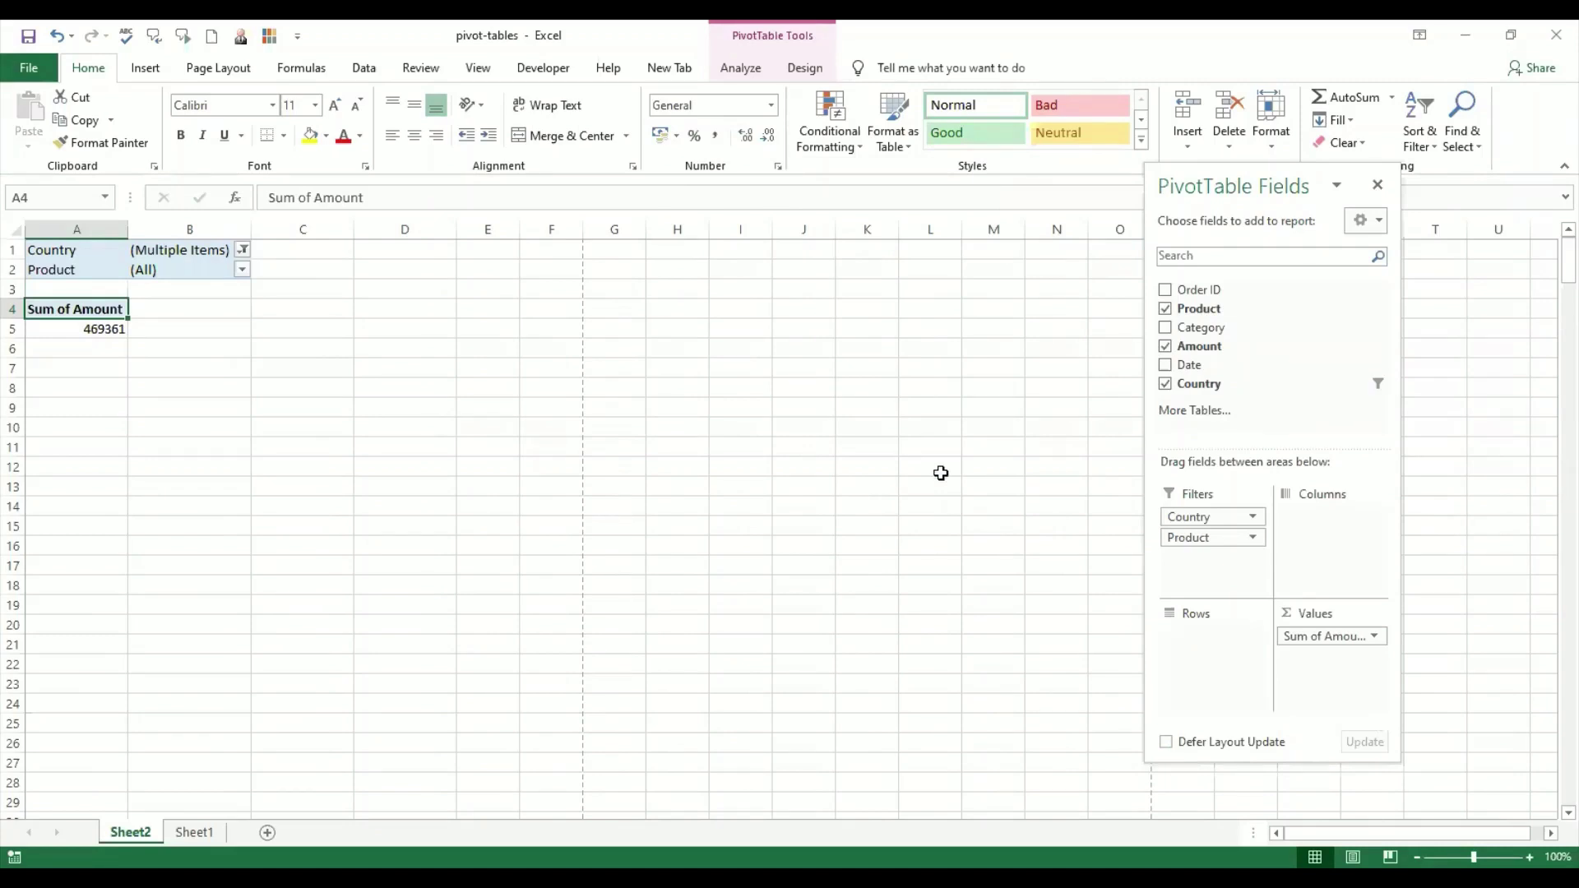
# - Add the Order ID field to the pivot table's rows and rename the row header in A4 to Order ID
pyautogui.click(1165, 291)
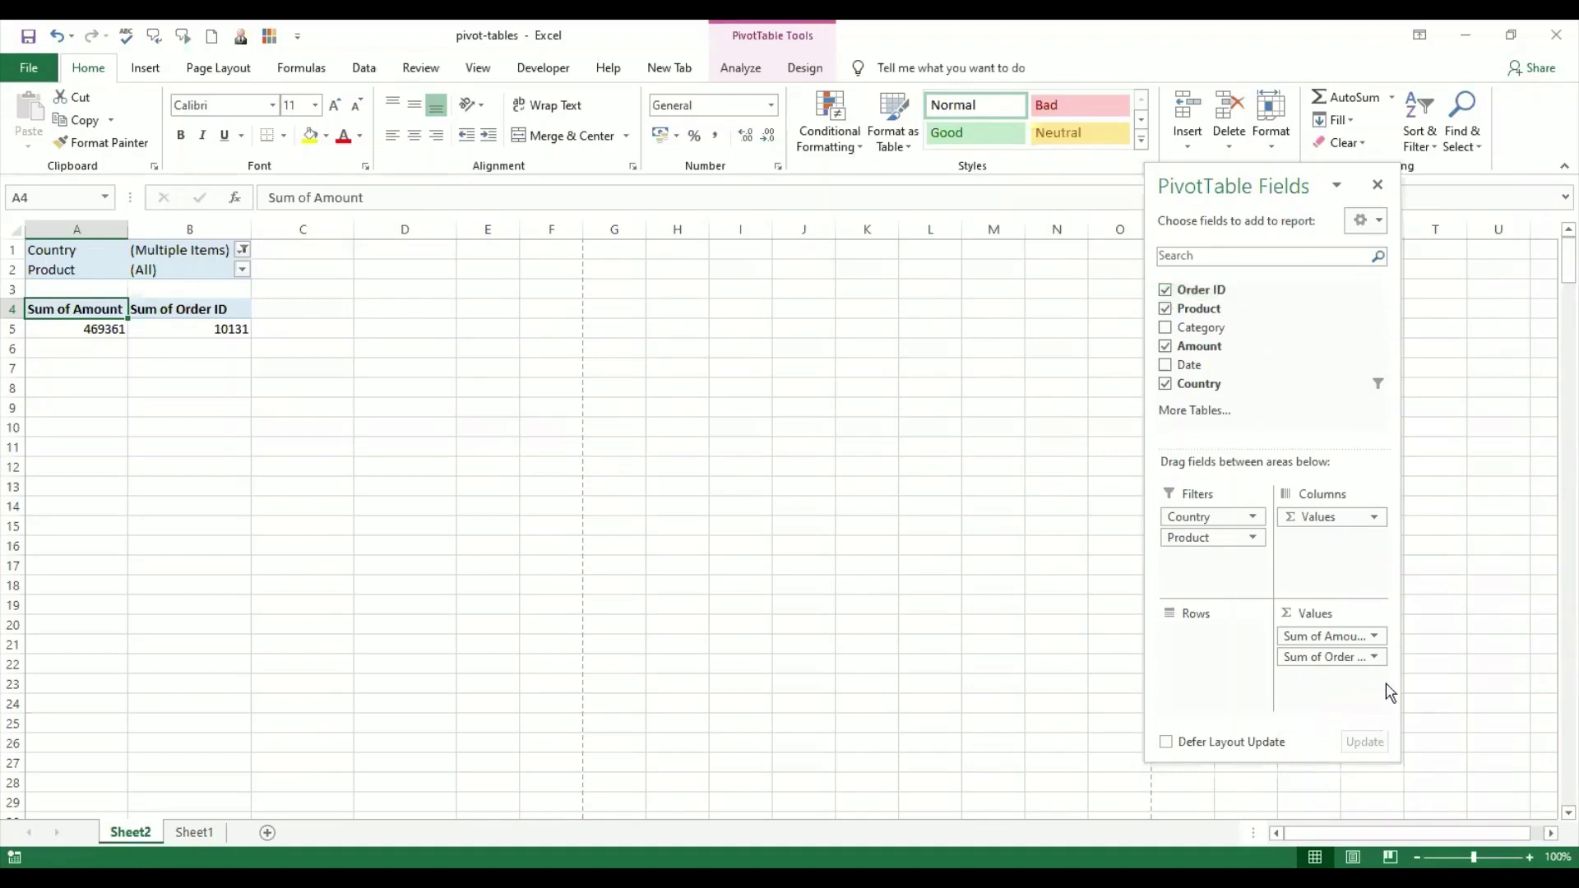
pyautogui.moveTo(1326, 661); pyautogui.dragTo(1224, 646)
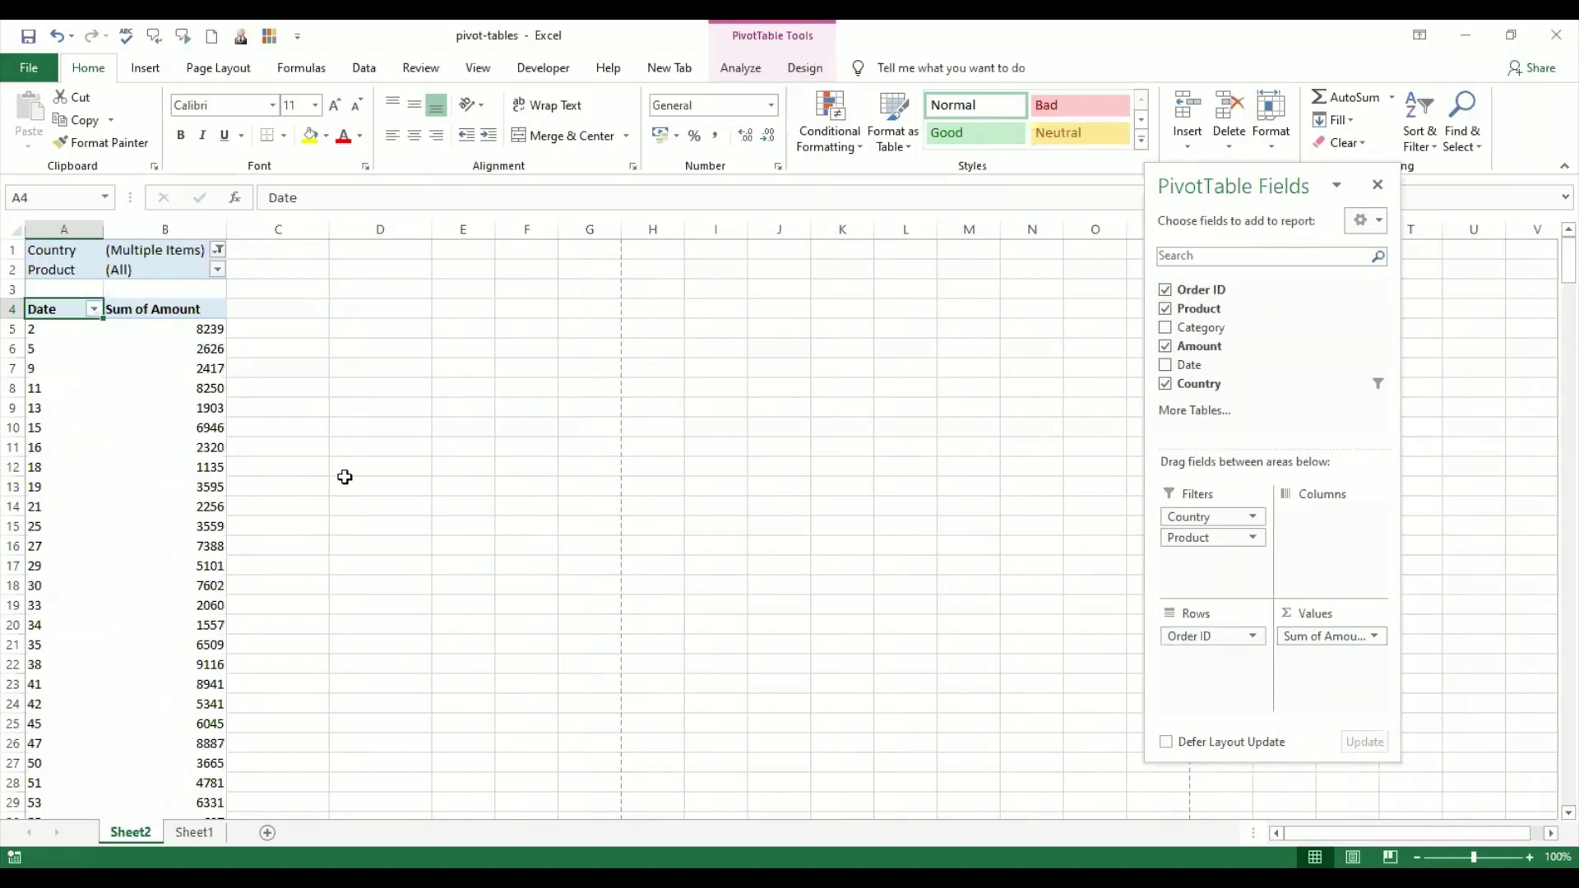
pyautogui.click(362, 192)
pyautogui.press('BackSpace')
pyautogui.press('BackSpace')
pyautogui.press('BackSpace')
pyautogui.press('BackSpace')
pyautogui.write('Ord')
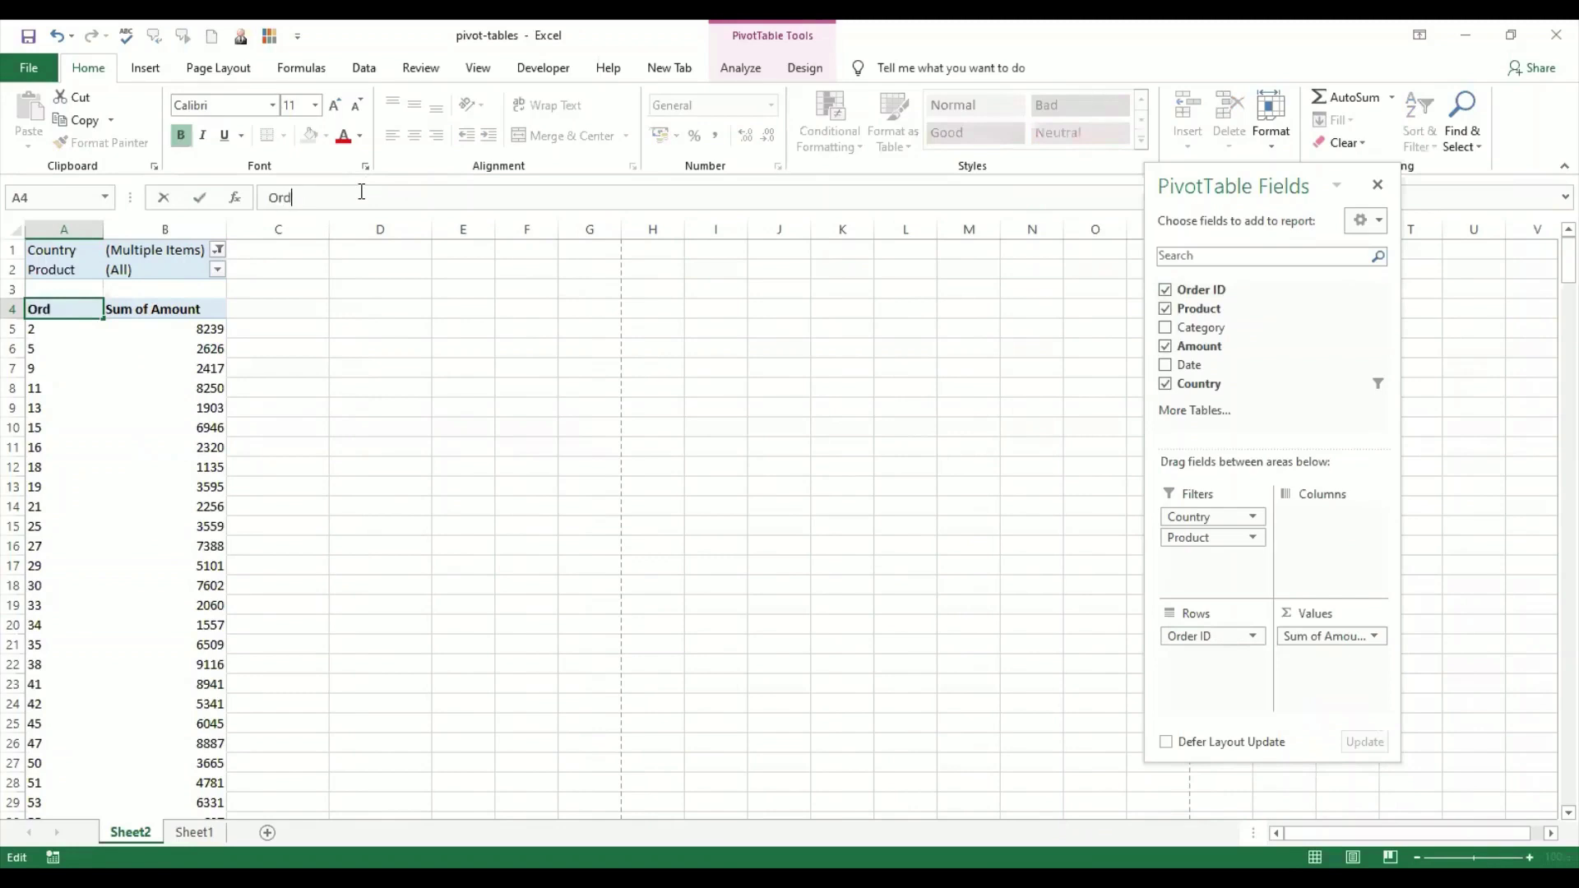
pyautogui.write('er ID')
# - Rename the Sum of Amount header in cell B4 to Total Sales
pyautogui.click(212, 316)
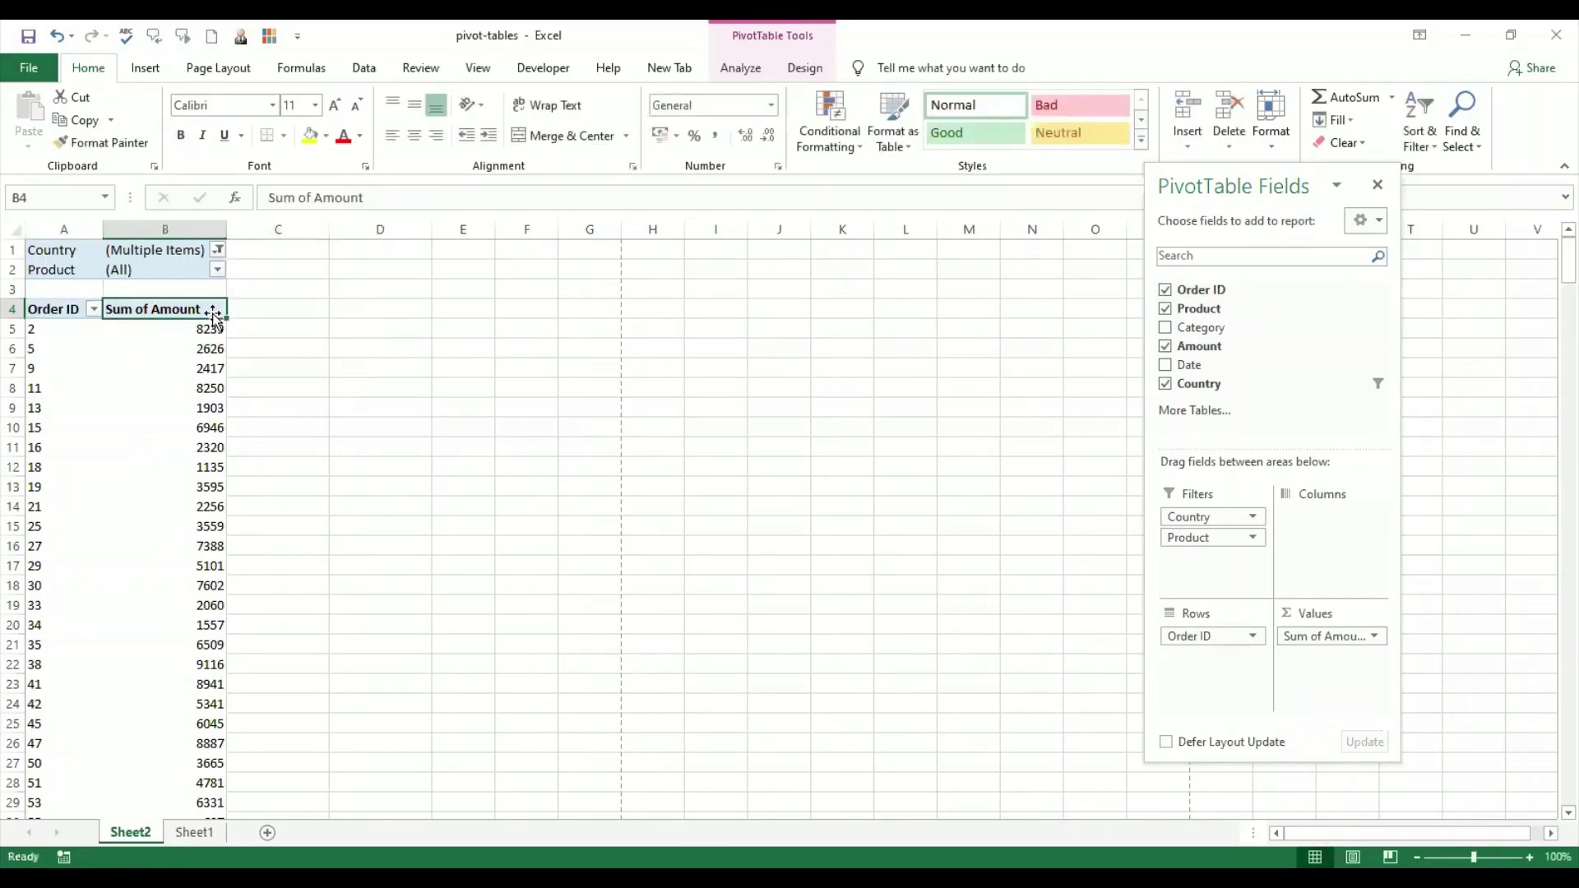
pyautogui.click(379, 203)
pyautogui.press('BackSpace')
pyautogui.press('BackSpace')
pyautogui.press('BackSpace')
pyautogui.press('BackSpace')
pyautogui.press('BackSpace')
pyautogui.press('BackSpace')
pyautogui.press('BackSpace')
pyautogui.press('BackSpace')
pyautogui.press('BackSpace')
pyautogui.press('BackSpace')
pyautogui.press('BackSpace')
pyautogui.press('BackSpace')
pyautogui.press('BackSpace')
pyautogui.write('TR')
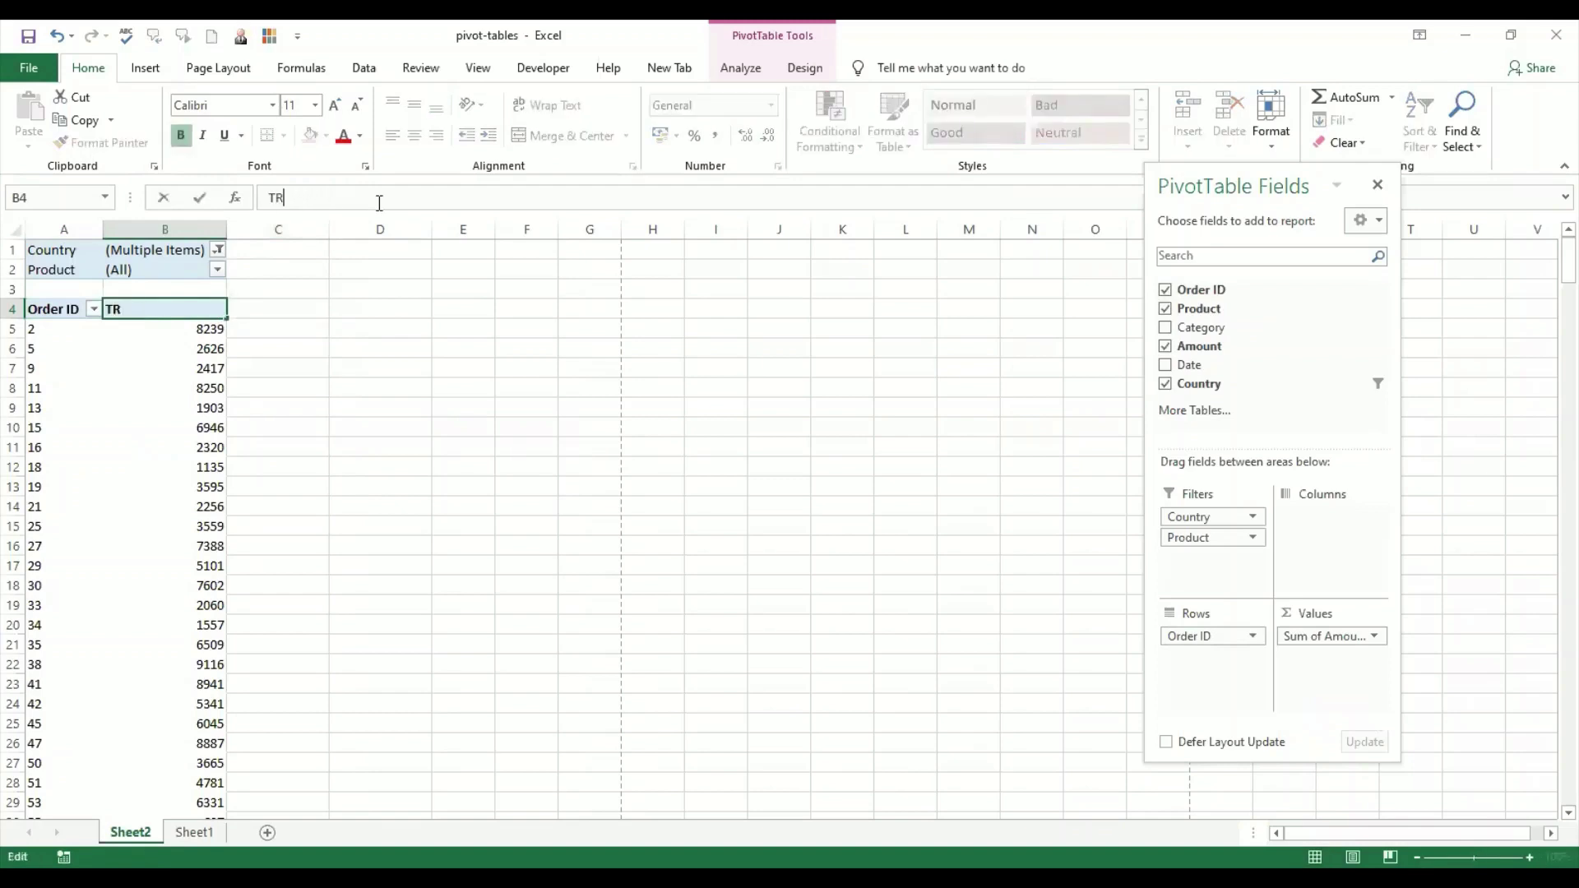
pyautogui.press('BackSpace')
pyautogui.write('otal Sales')
pyautogui.press('Return')
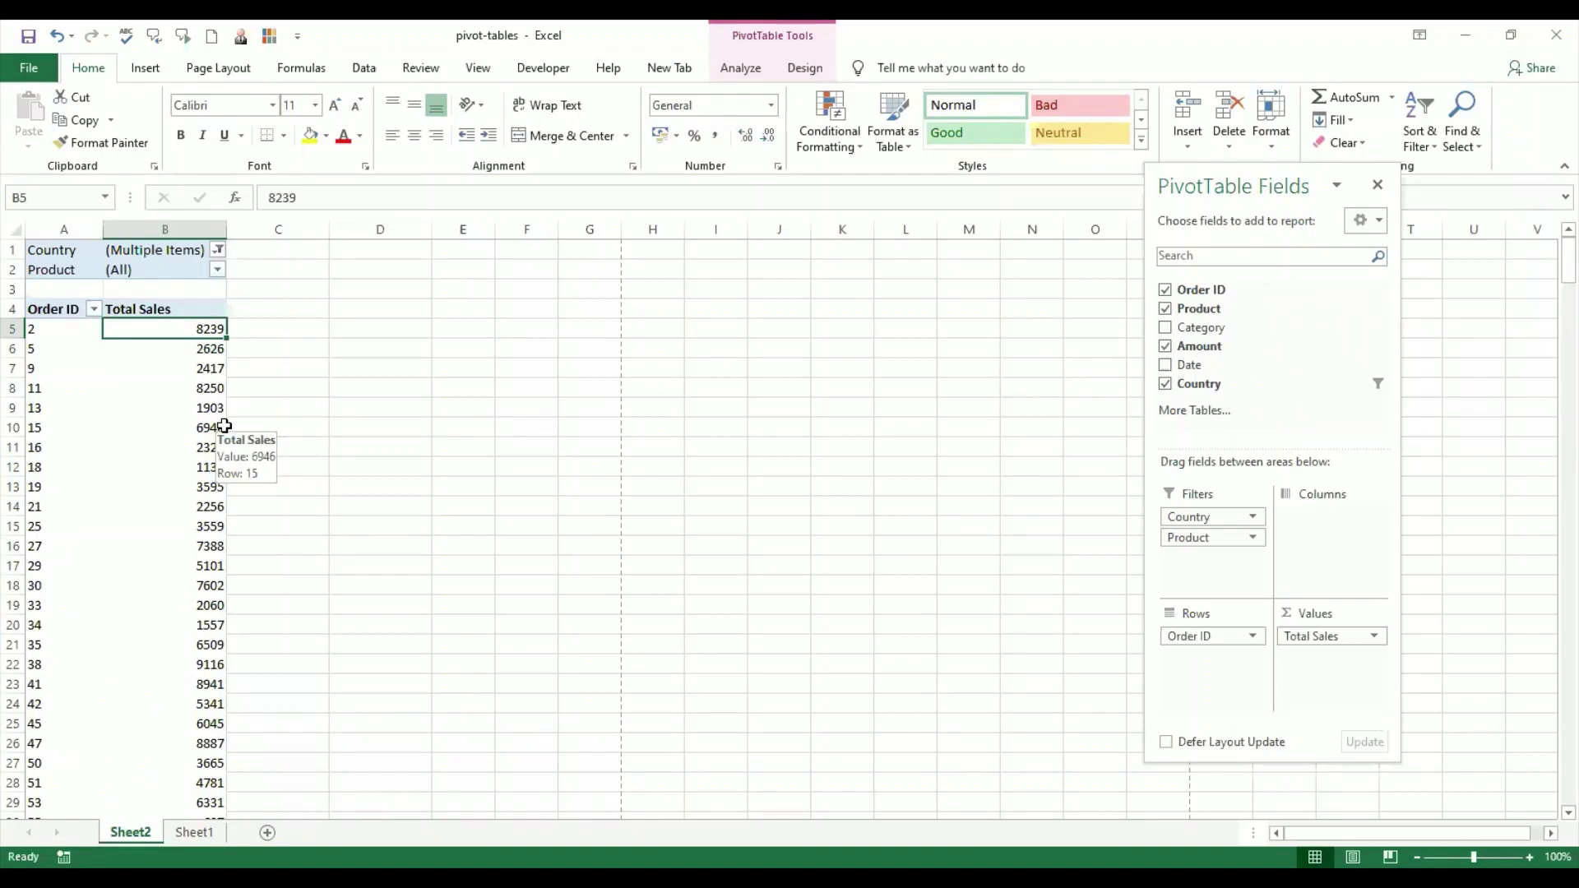
# - Filter the pivot table to the Broccoli product and include all countries
pyautogui.click(218, 272)
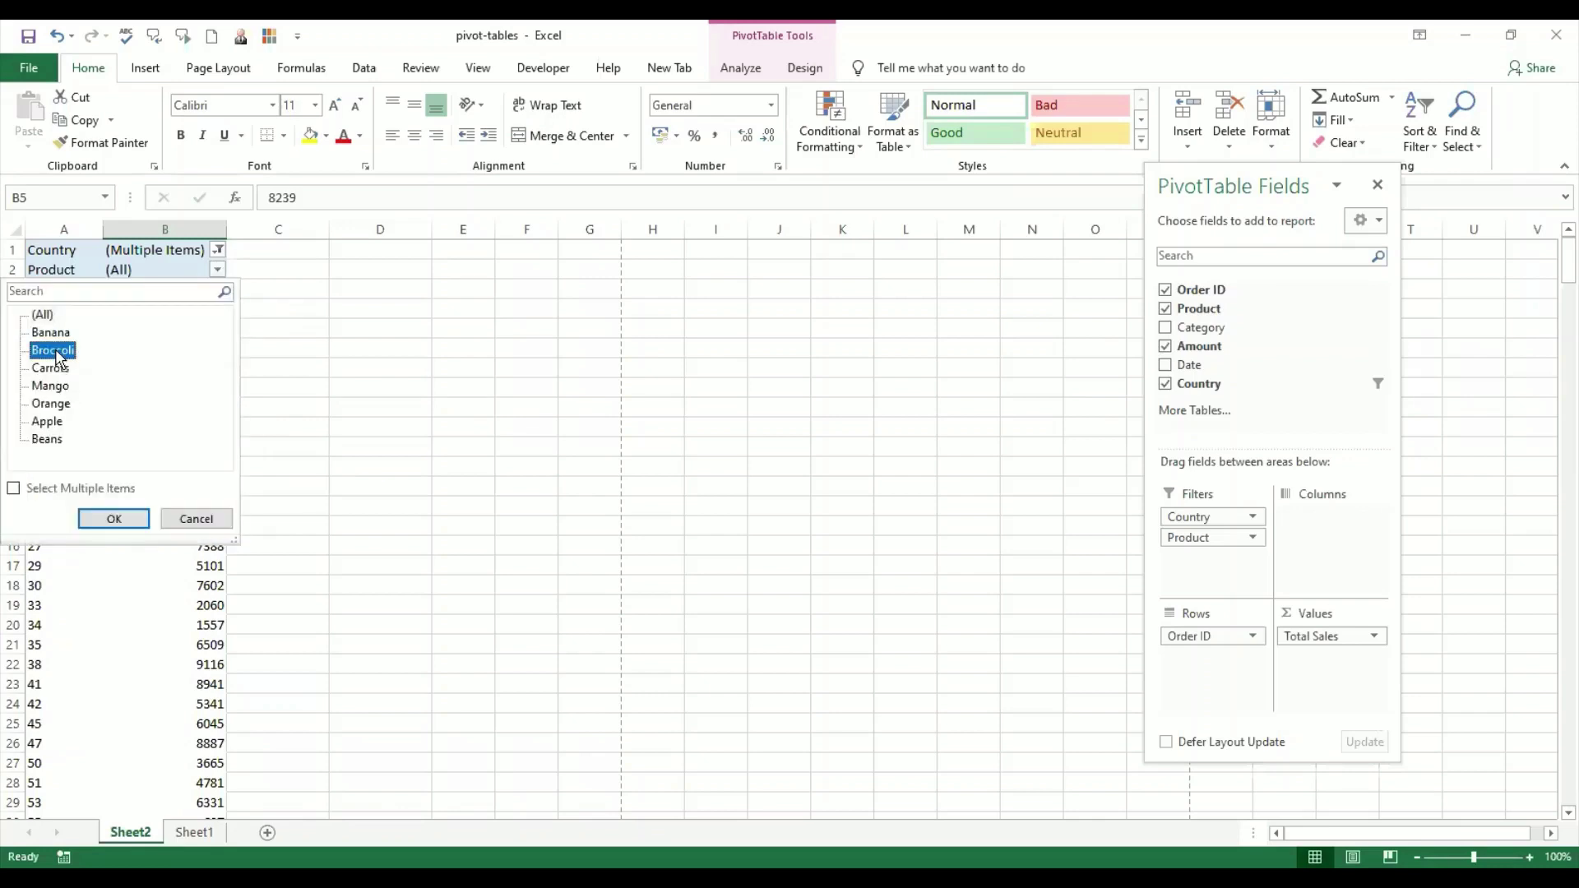
pyautogui.click(115, 518)
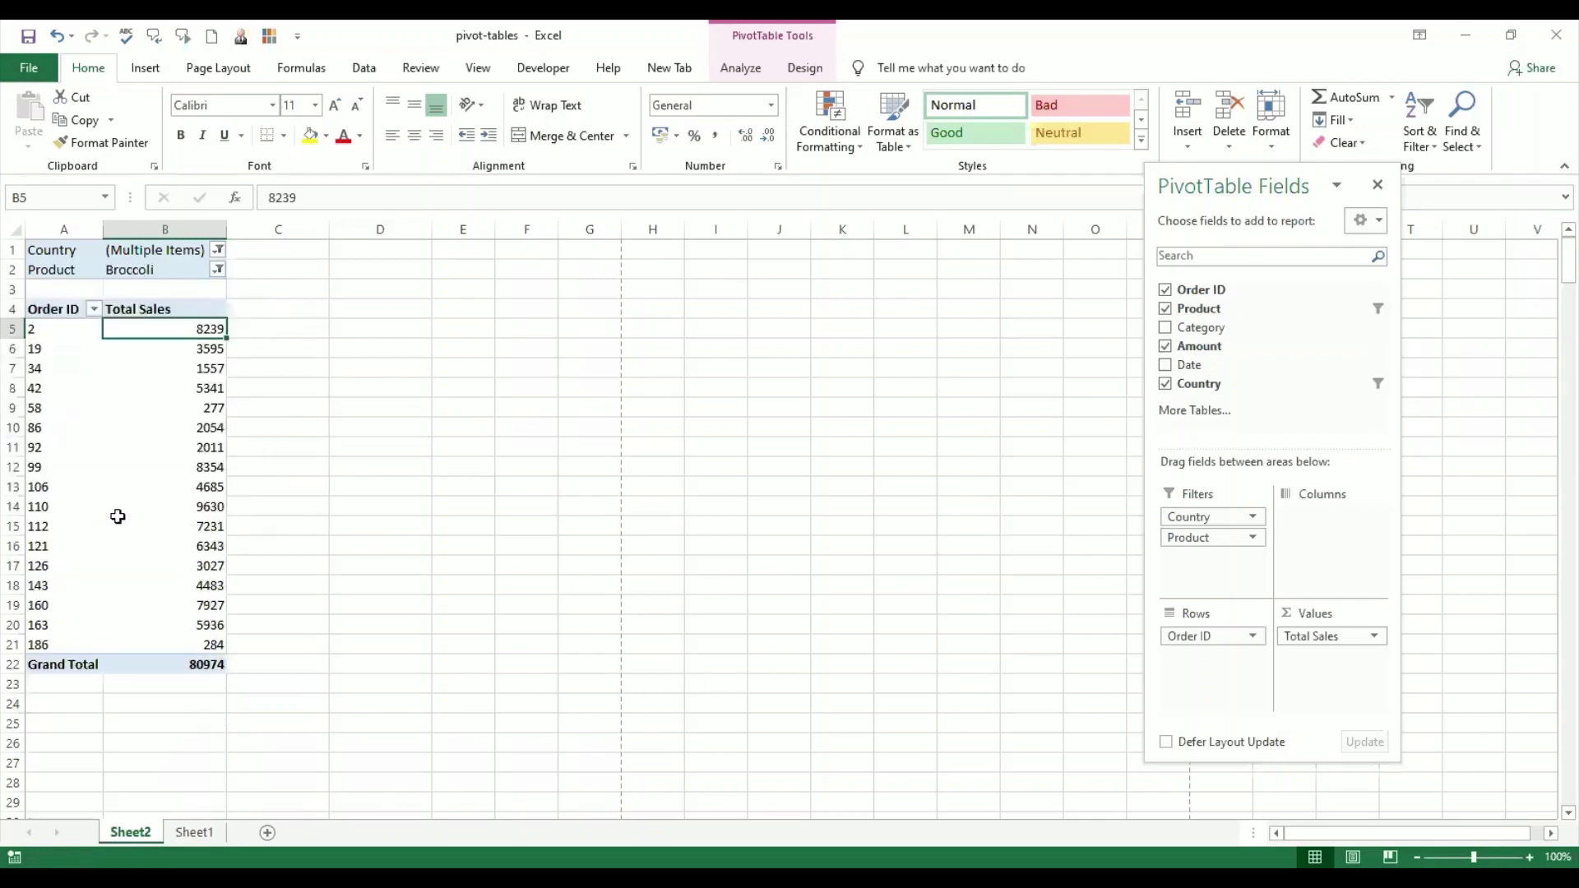
pyautogui.click(218, 250)
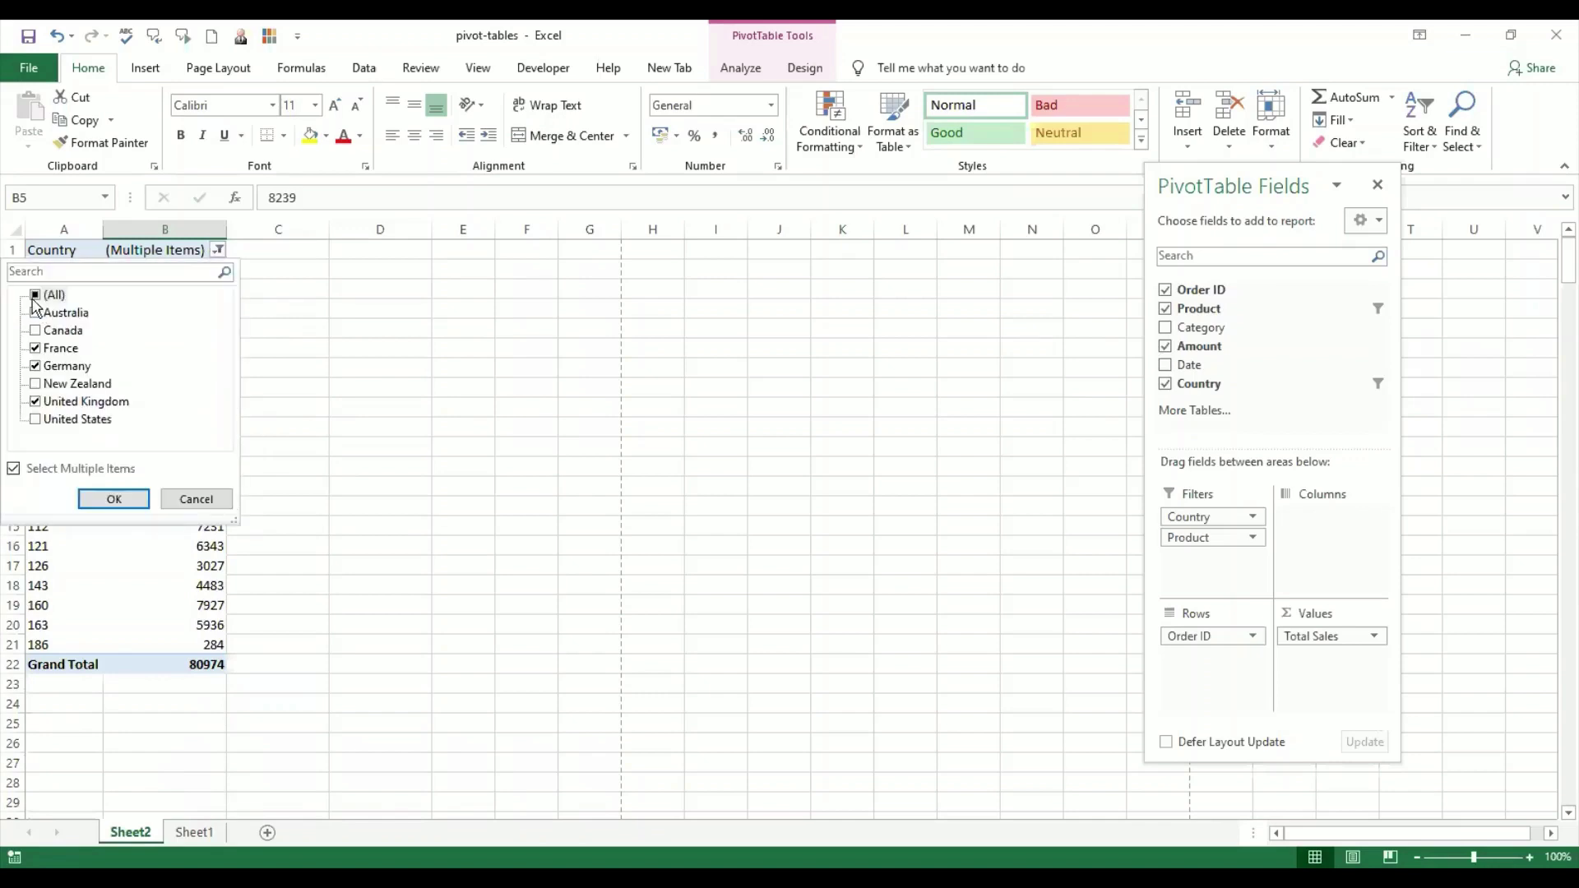
pyautogui.click(138, 503)
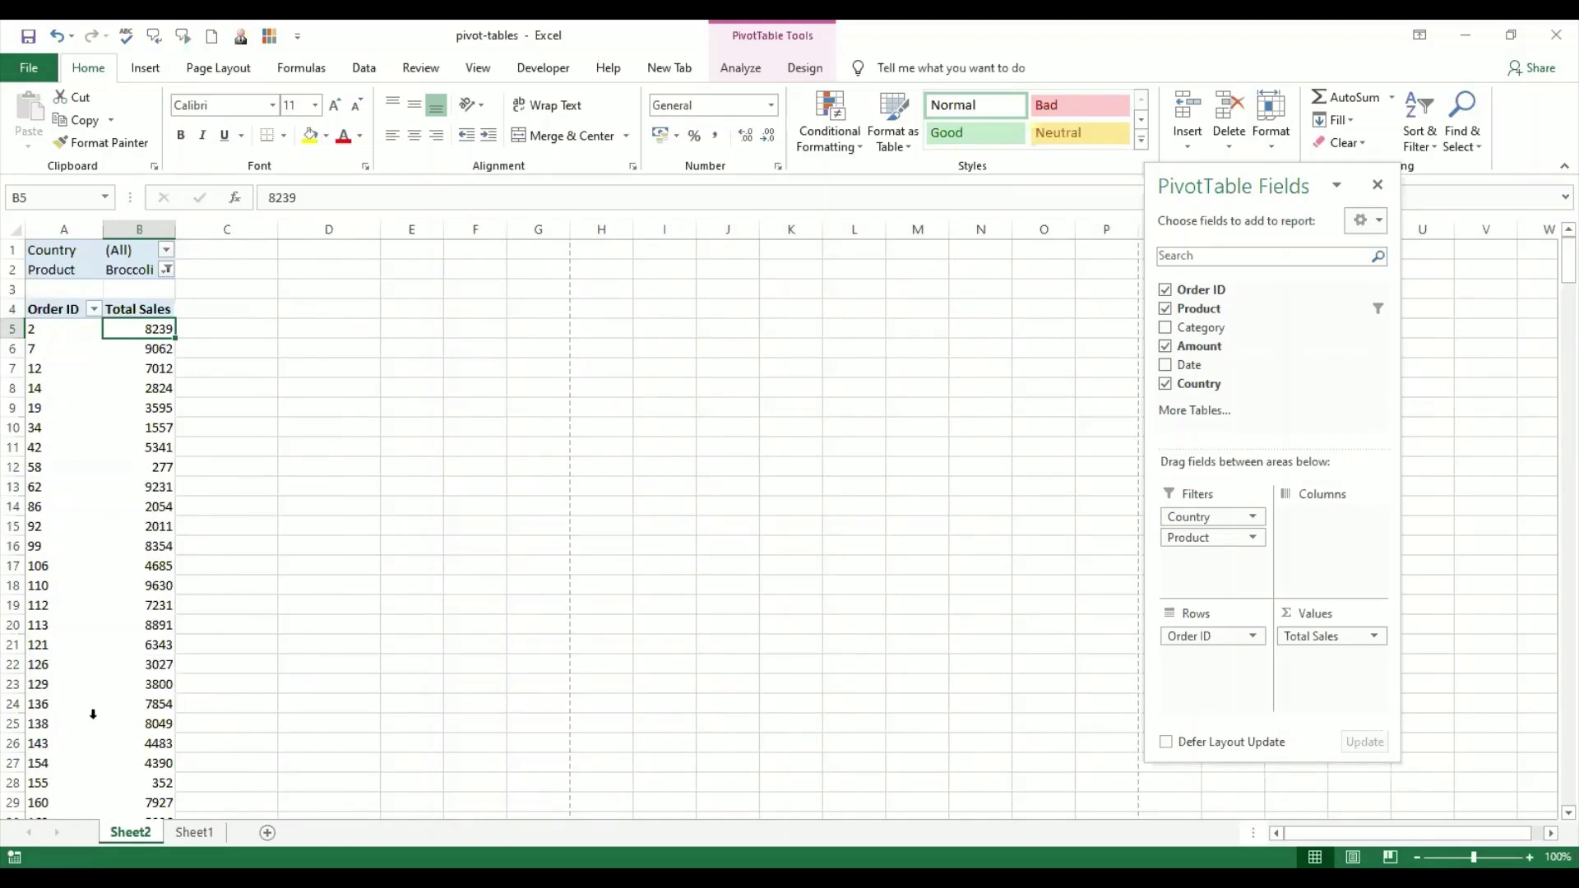
pyautogui.scroll(-2, 94, 708)
pyautogui.scroll(2, 97, 709)
pyautogui.click(60, 607)
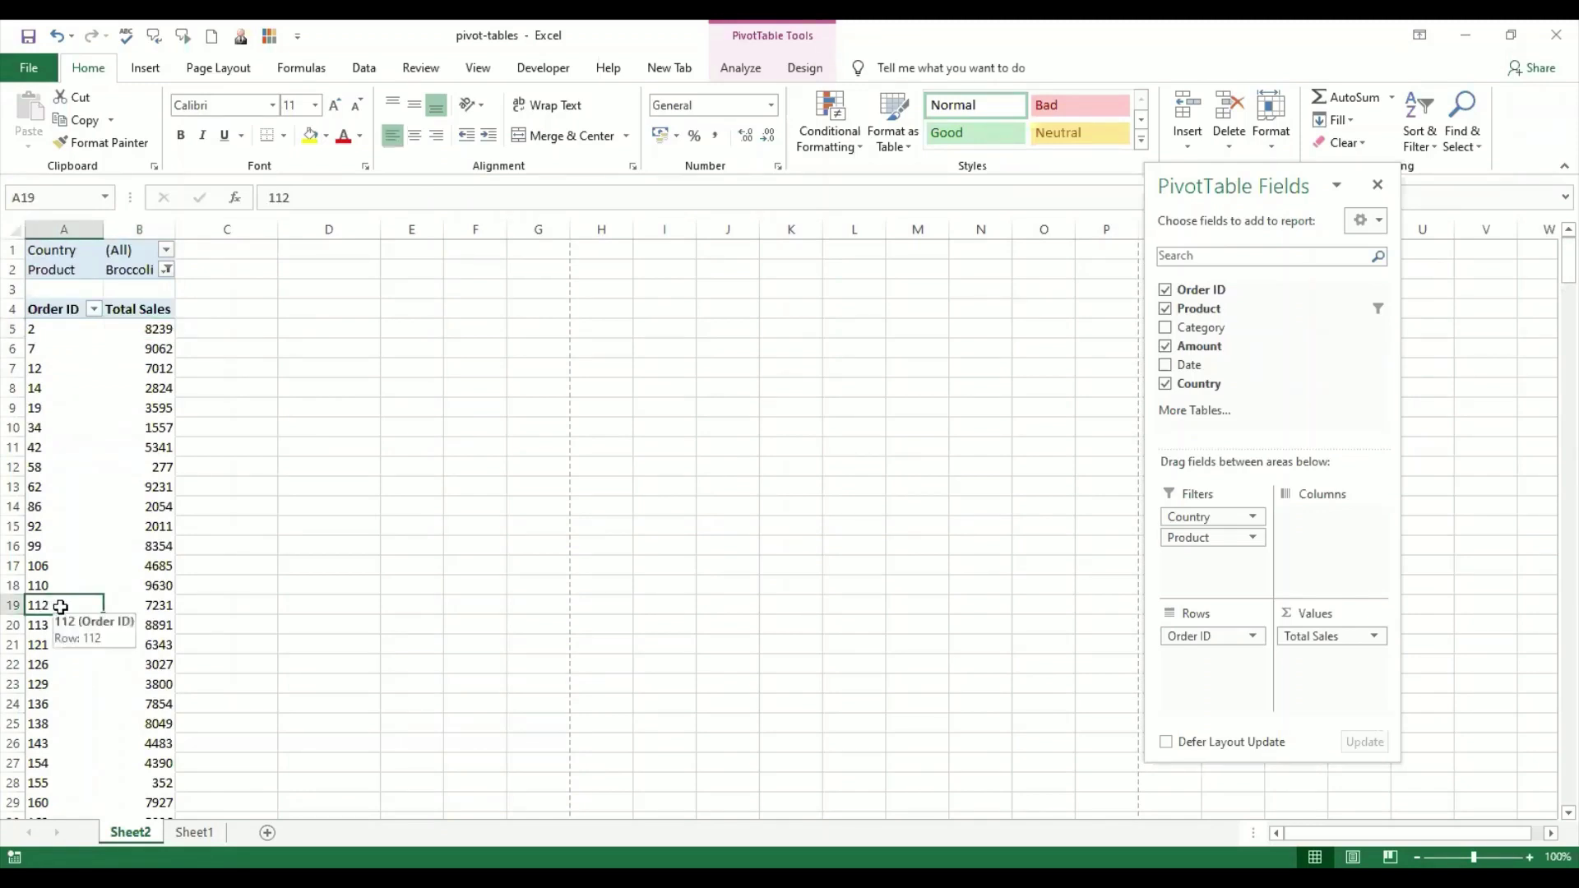
pyautogui.click(60, 508)
pyautogui.click(60, 520)
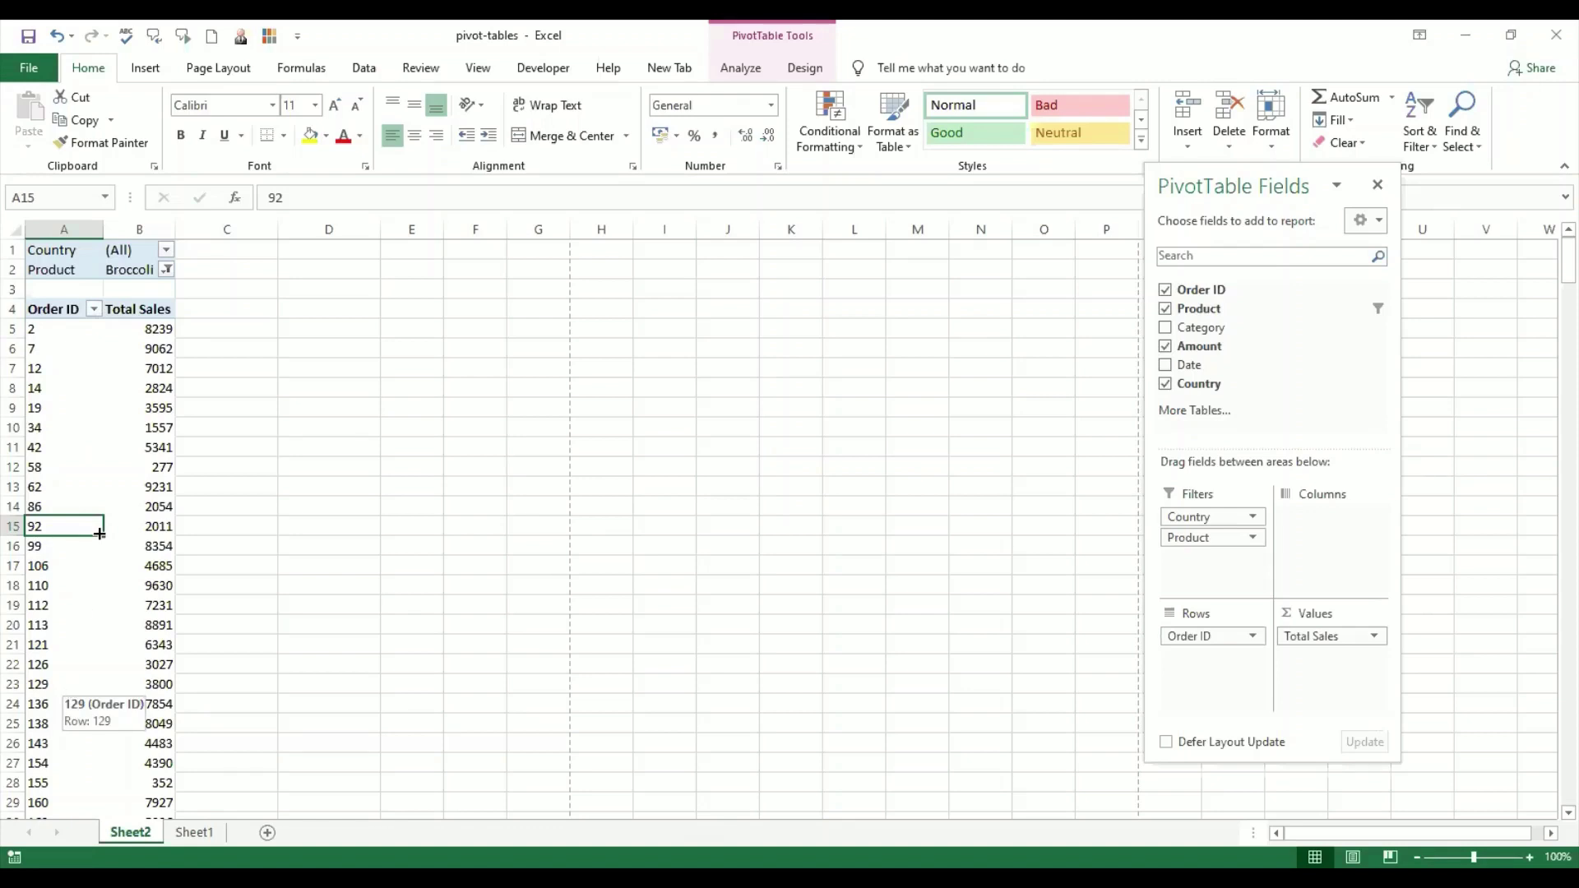
# - Filter the pivot table's Country field to United Kingdom only
pyautogui.click(166, 251)
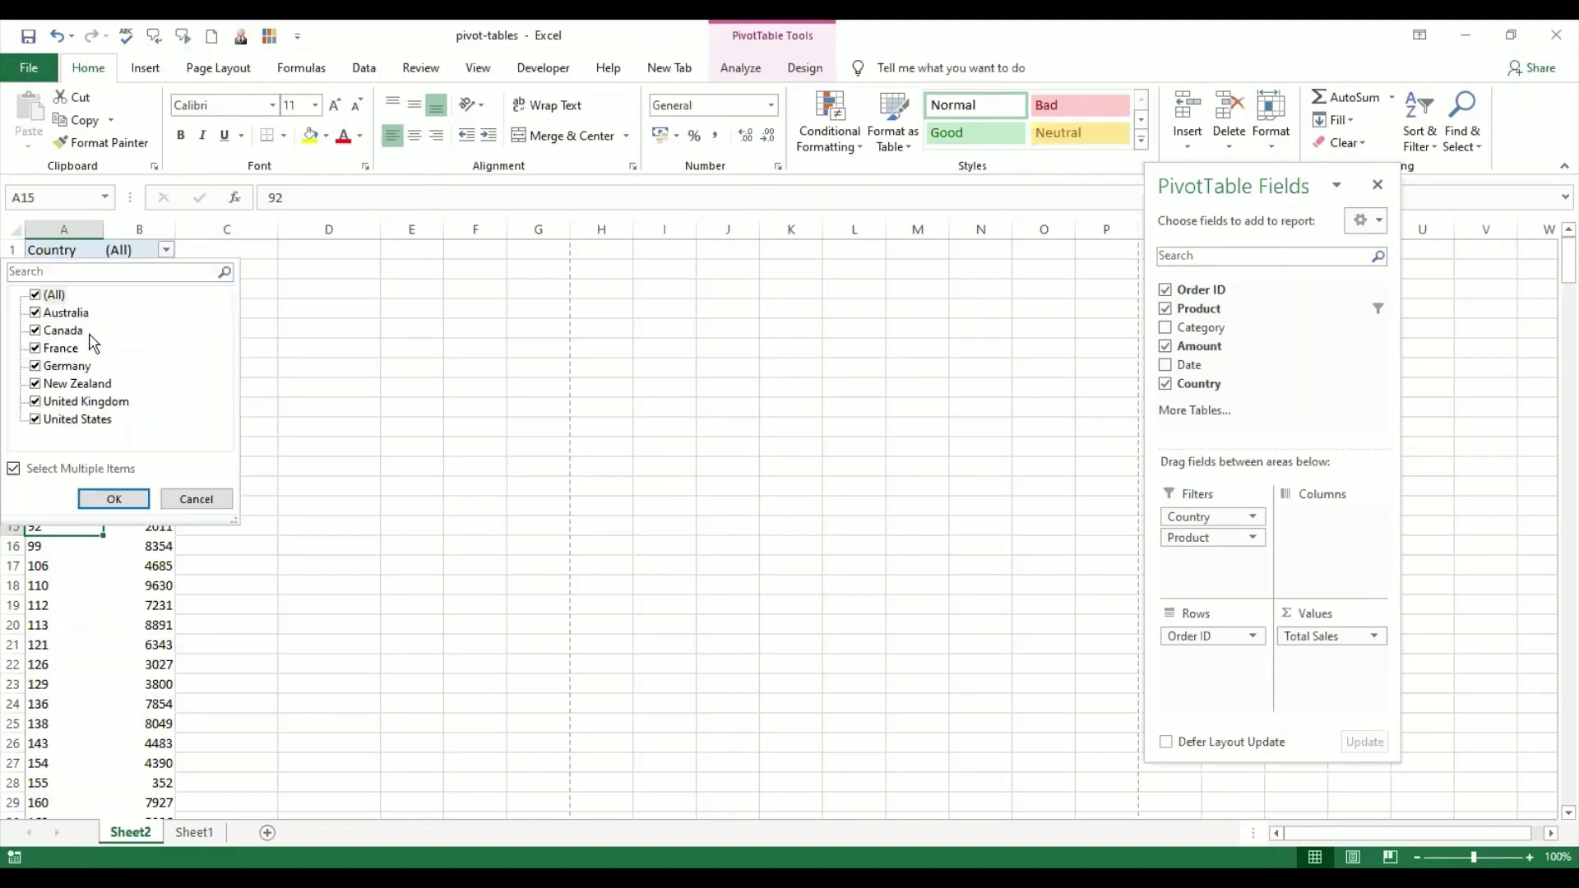
pyautogui.click(36, 295)
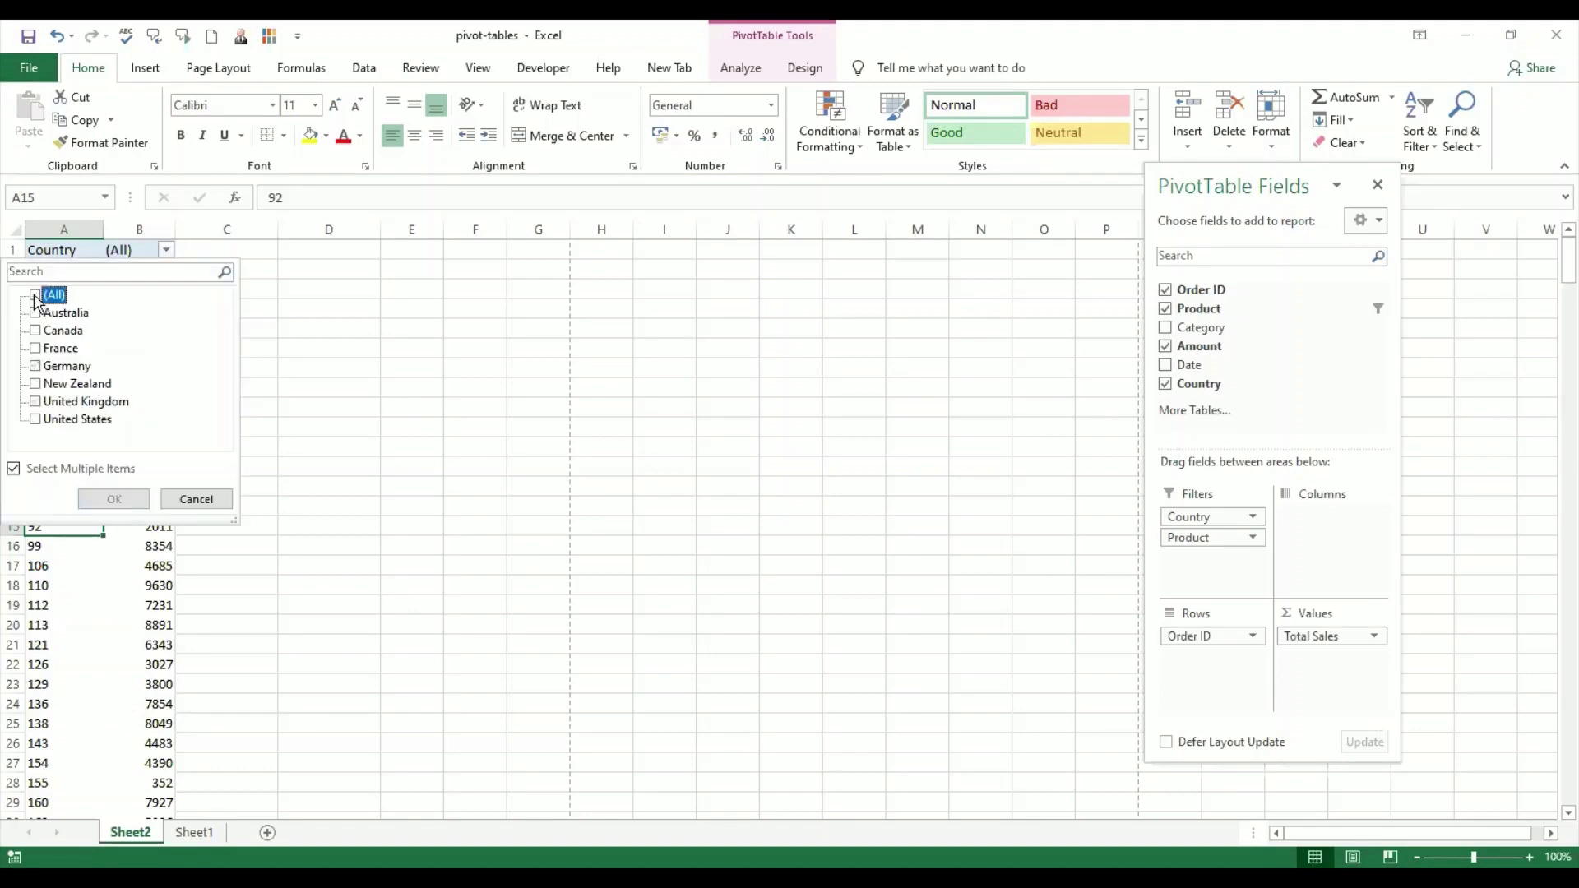
pyautogui.click(35, 402)
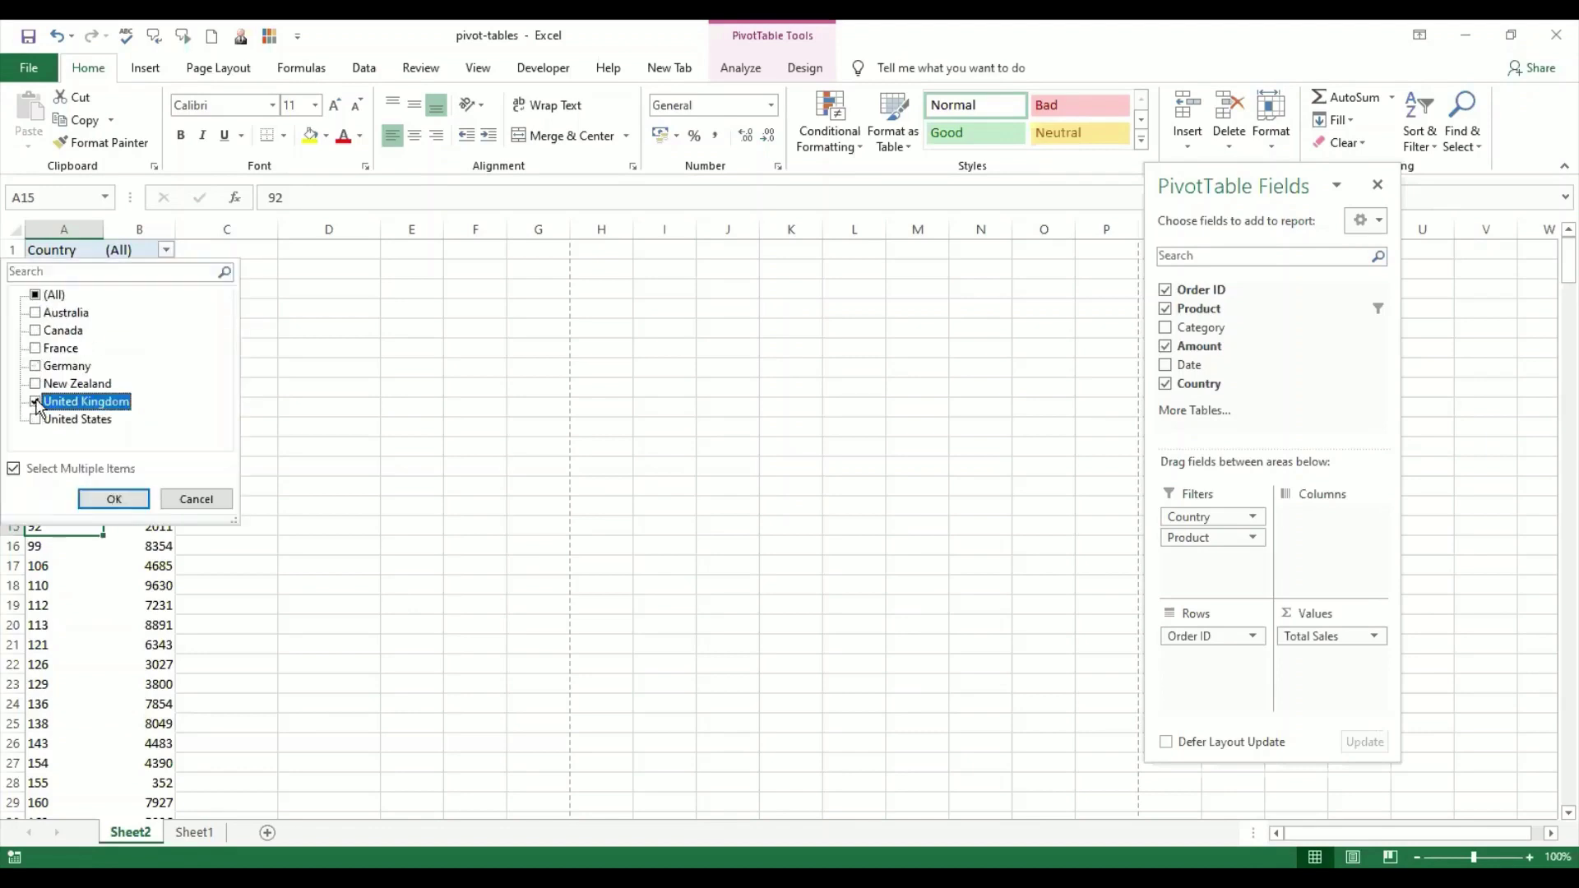
pyautogui.click(115, 500)
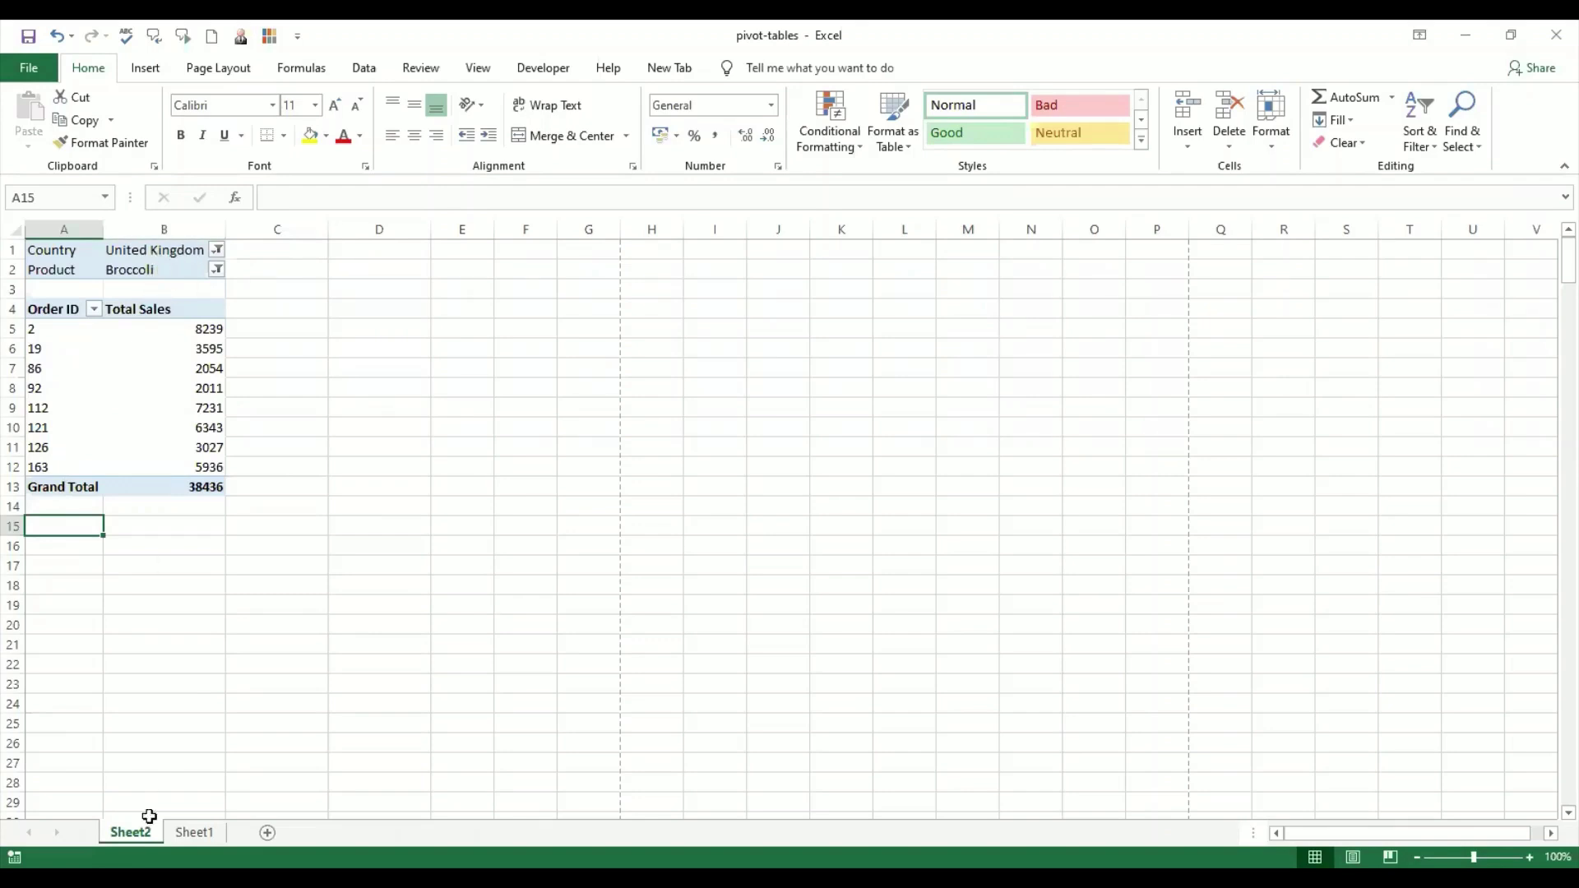
pyautogui.click(195, 833)
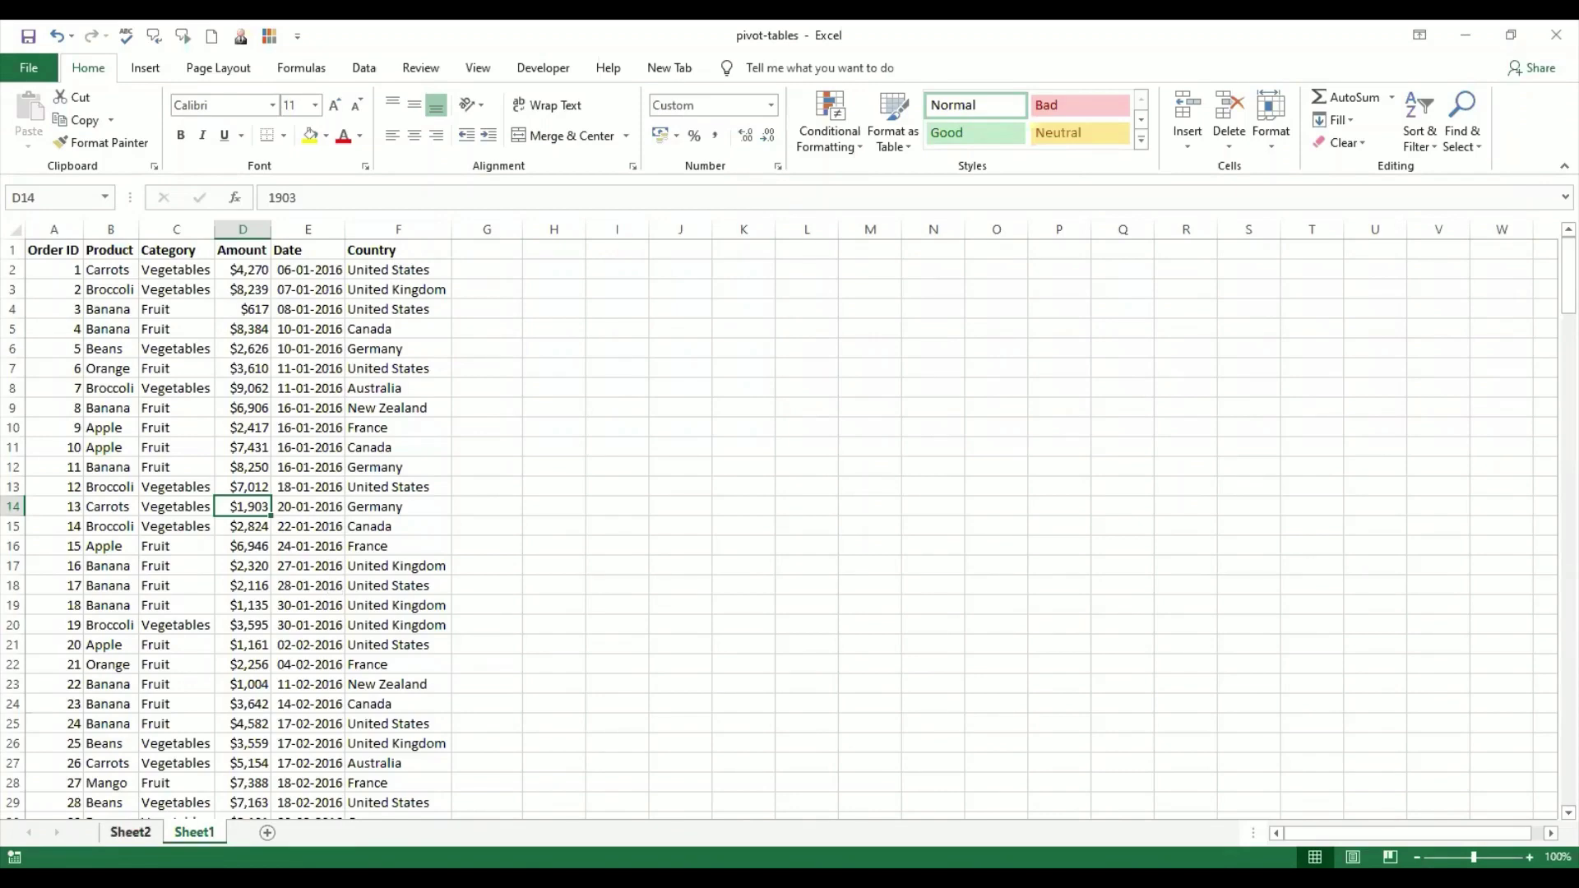
pyautogui.click(130, 832)
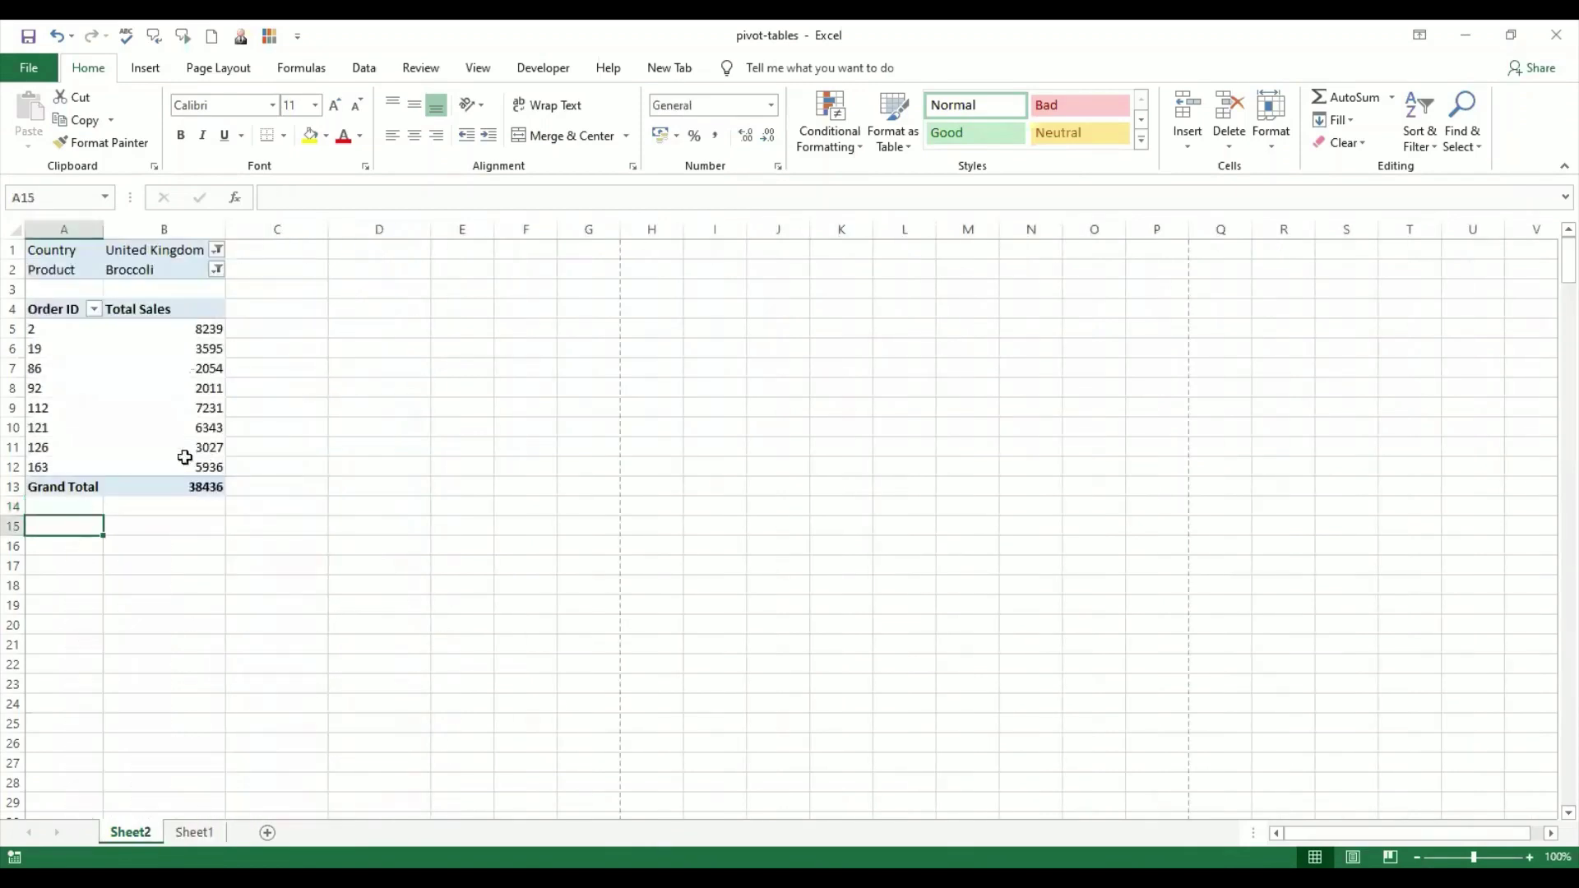
pyautogui.click(218, 272)
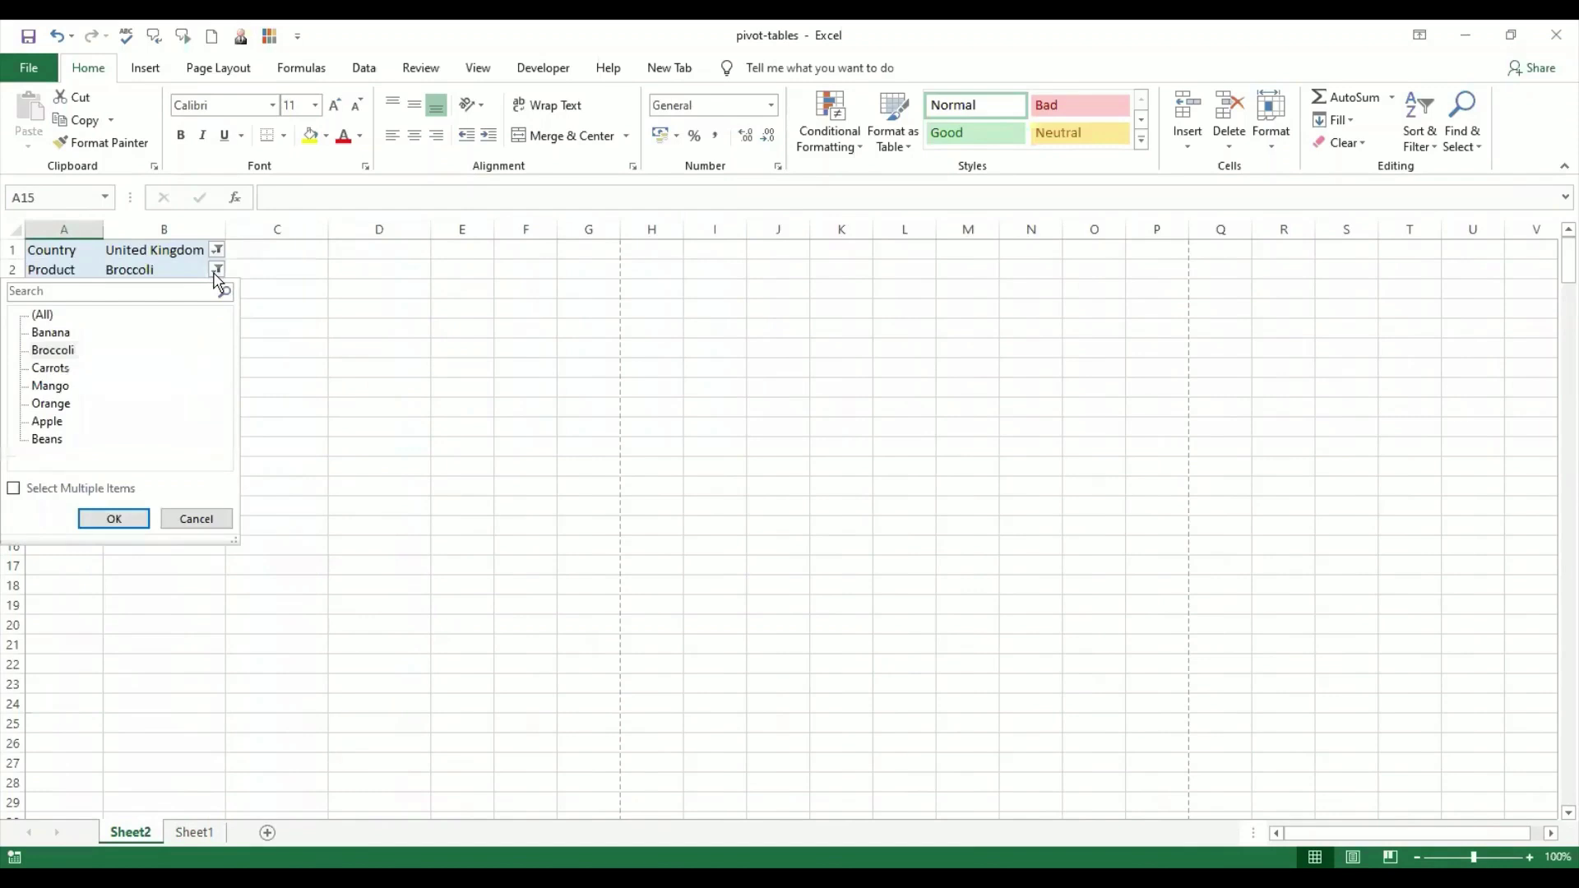
pyautogui.click(216, 277)
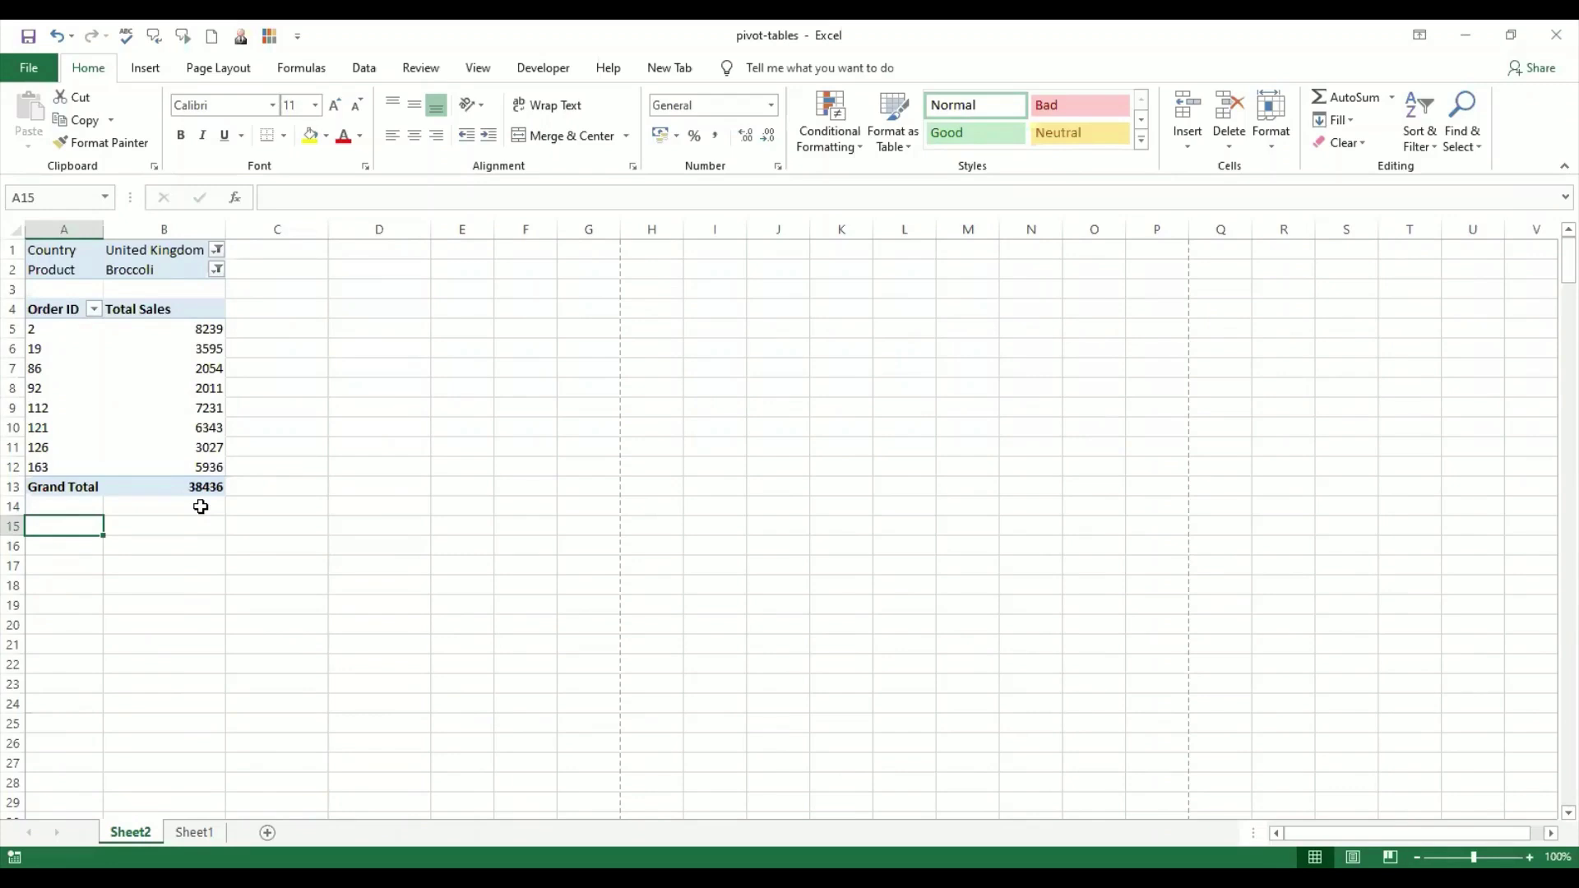
# - Empty the pivot table by removing the Order ID row field, the Country and Product filters and the Total Sales value
pyautogui.click(177, 362)
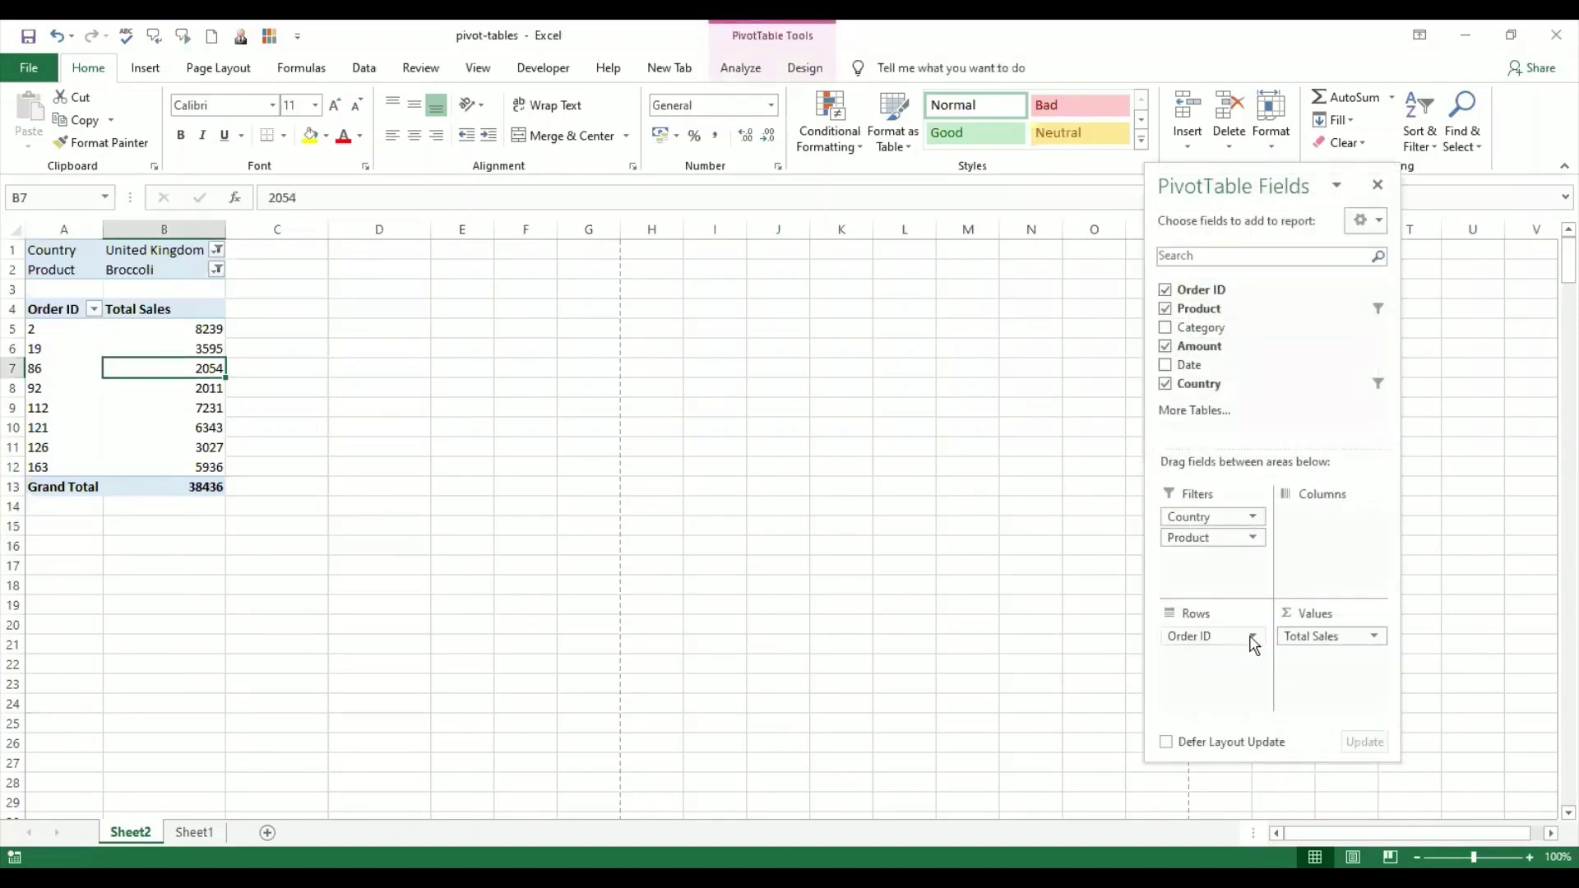
pyautogui.click(1254, 640)
pyautogui.click(1257, 590)
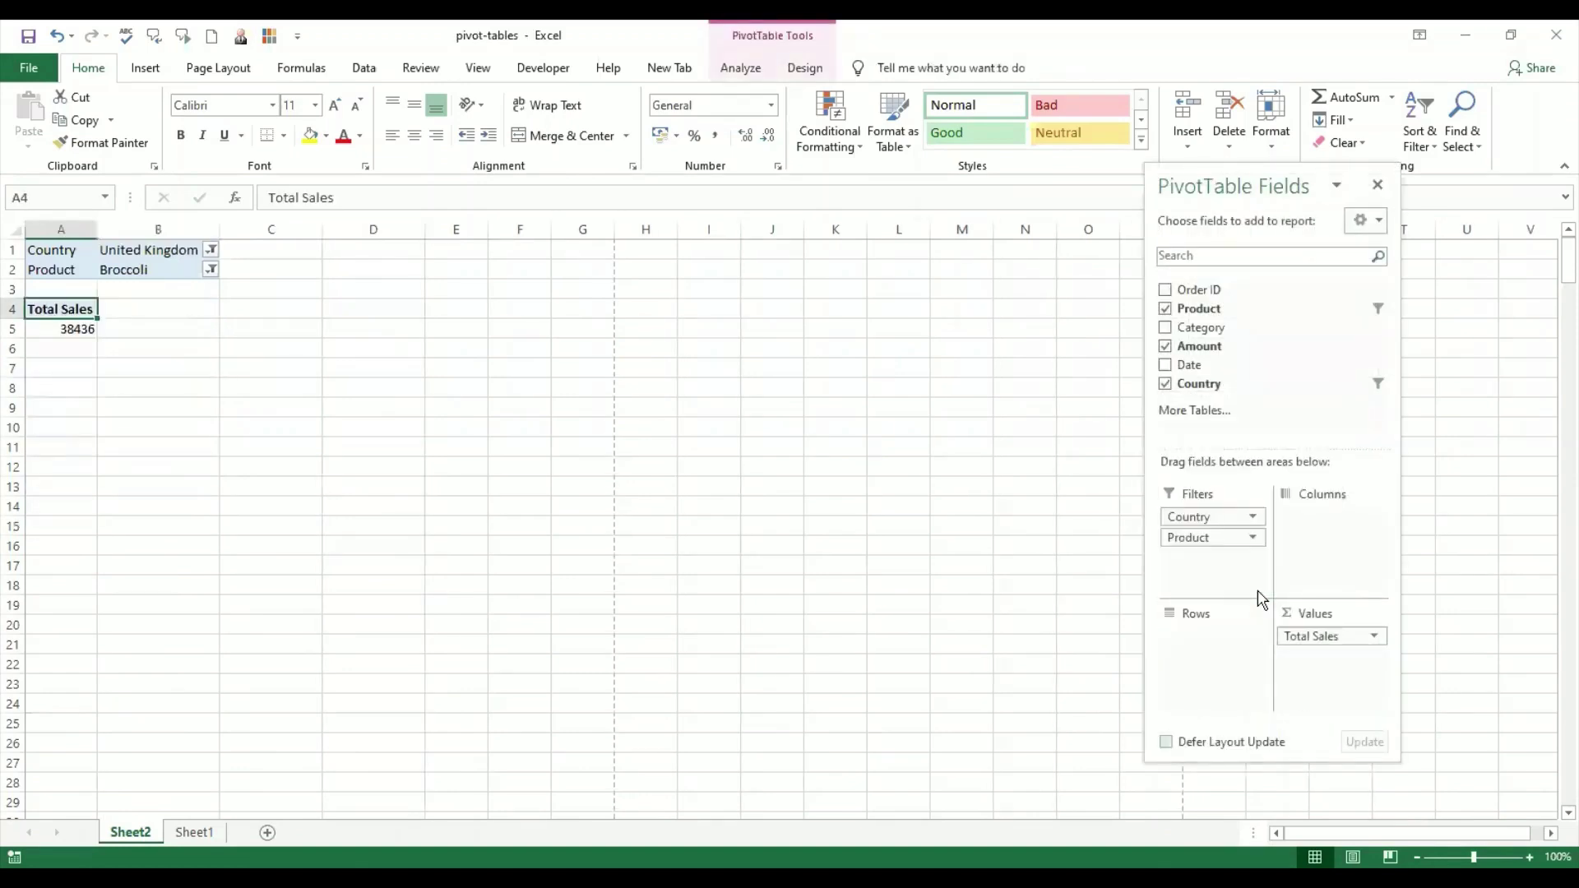
pyautogui.click(1247, 516)
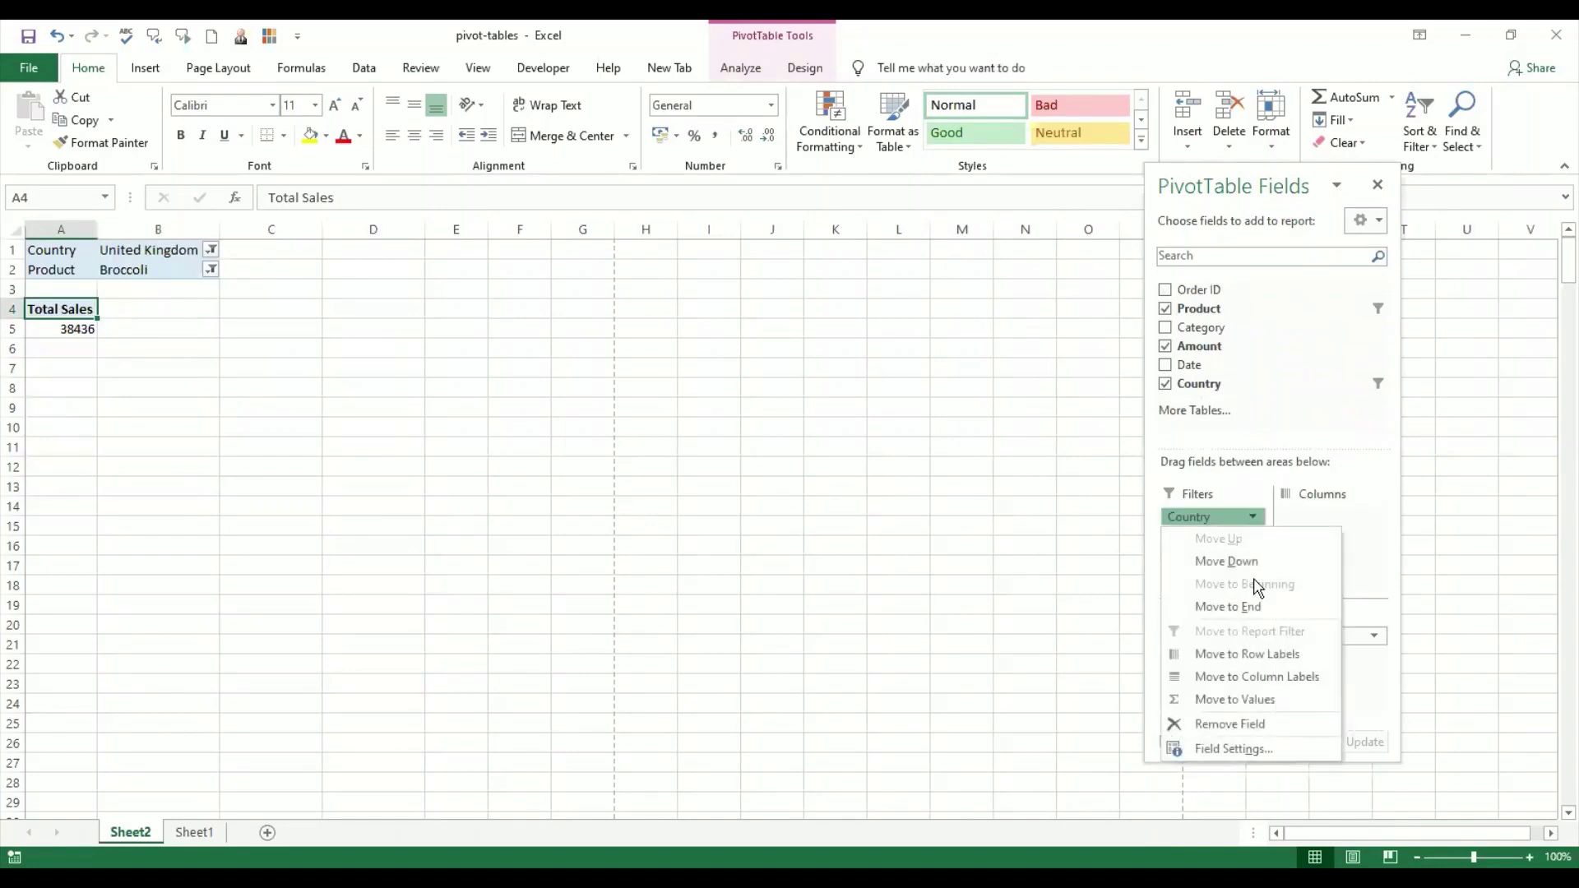
pyautogui.click(1266, 726)
pyautogui.click(1254, 516)
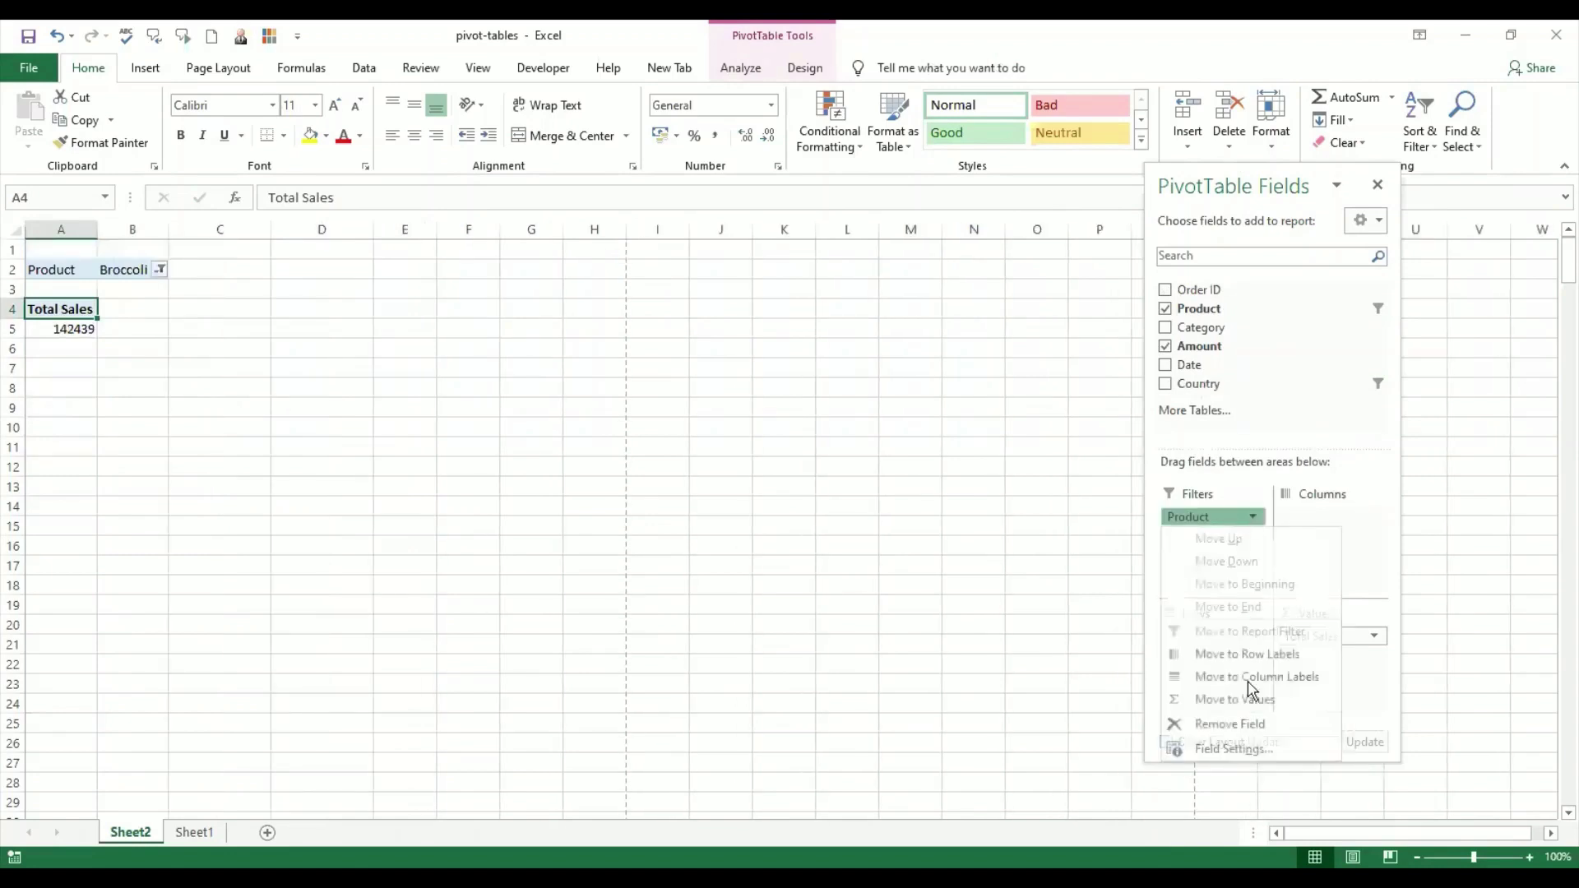
pyautogui.click(1248, 724)
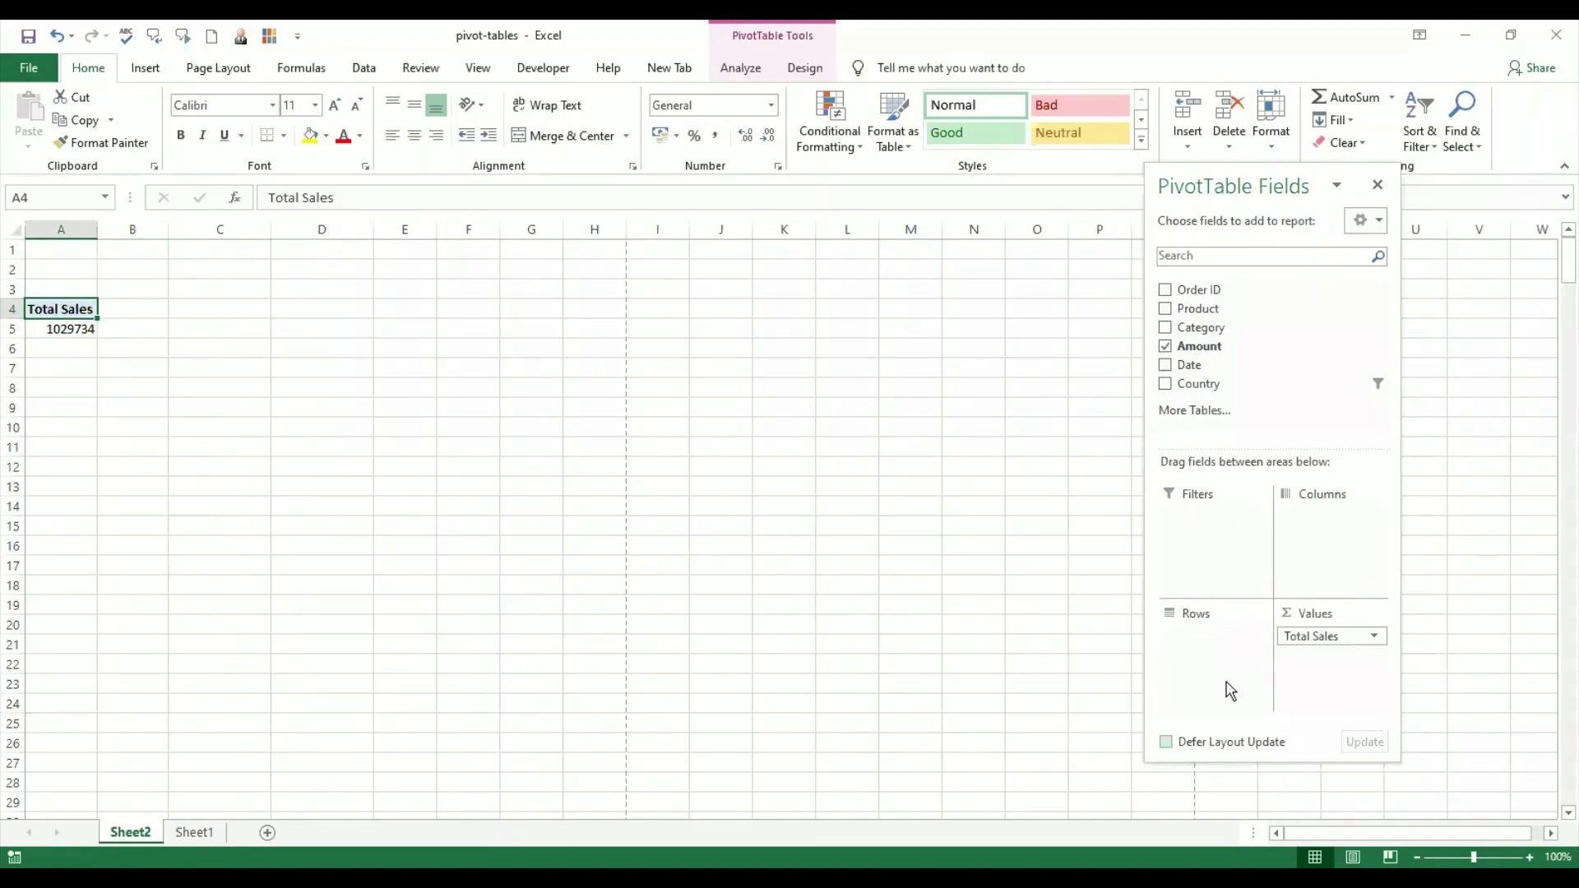
pyautogui.click(1380, 638)
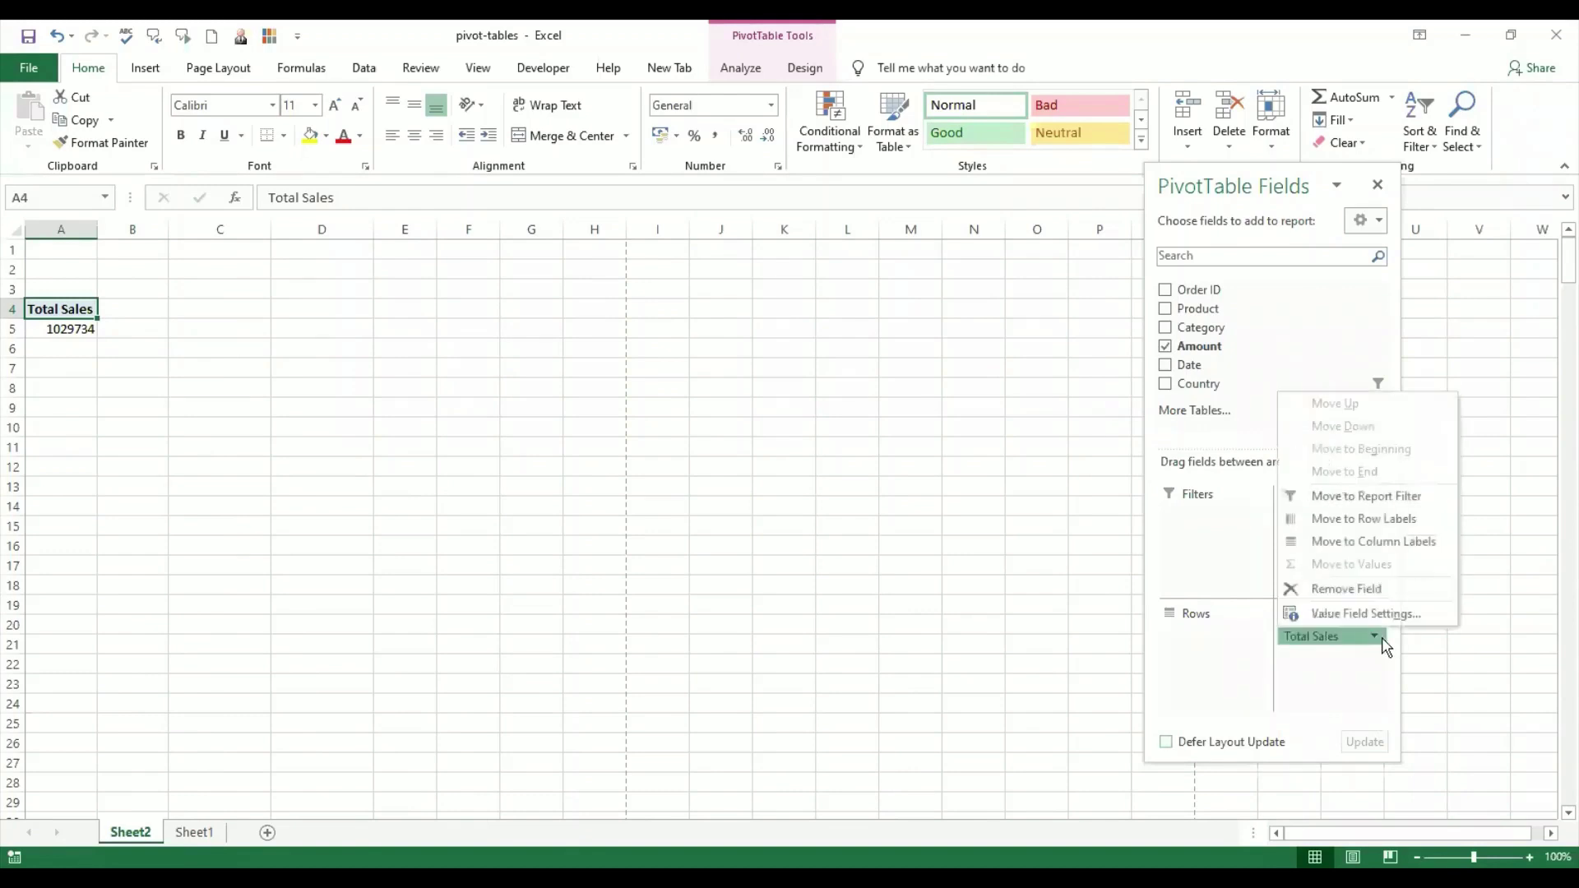
pyautogui.click(1357, 588)
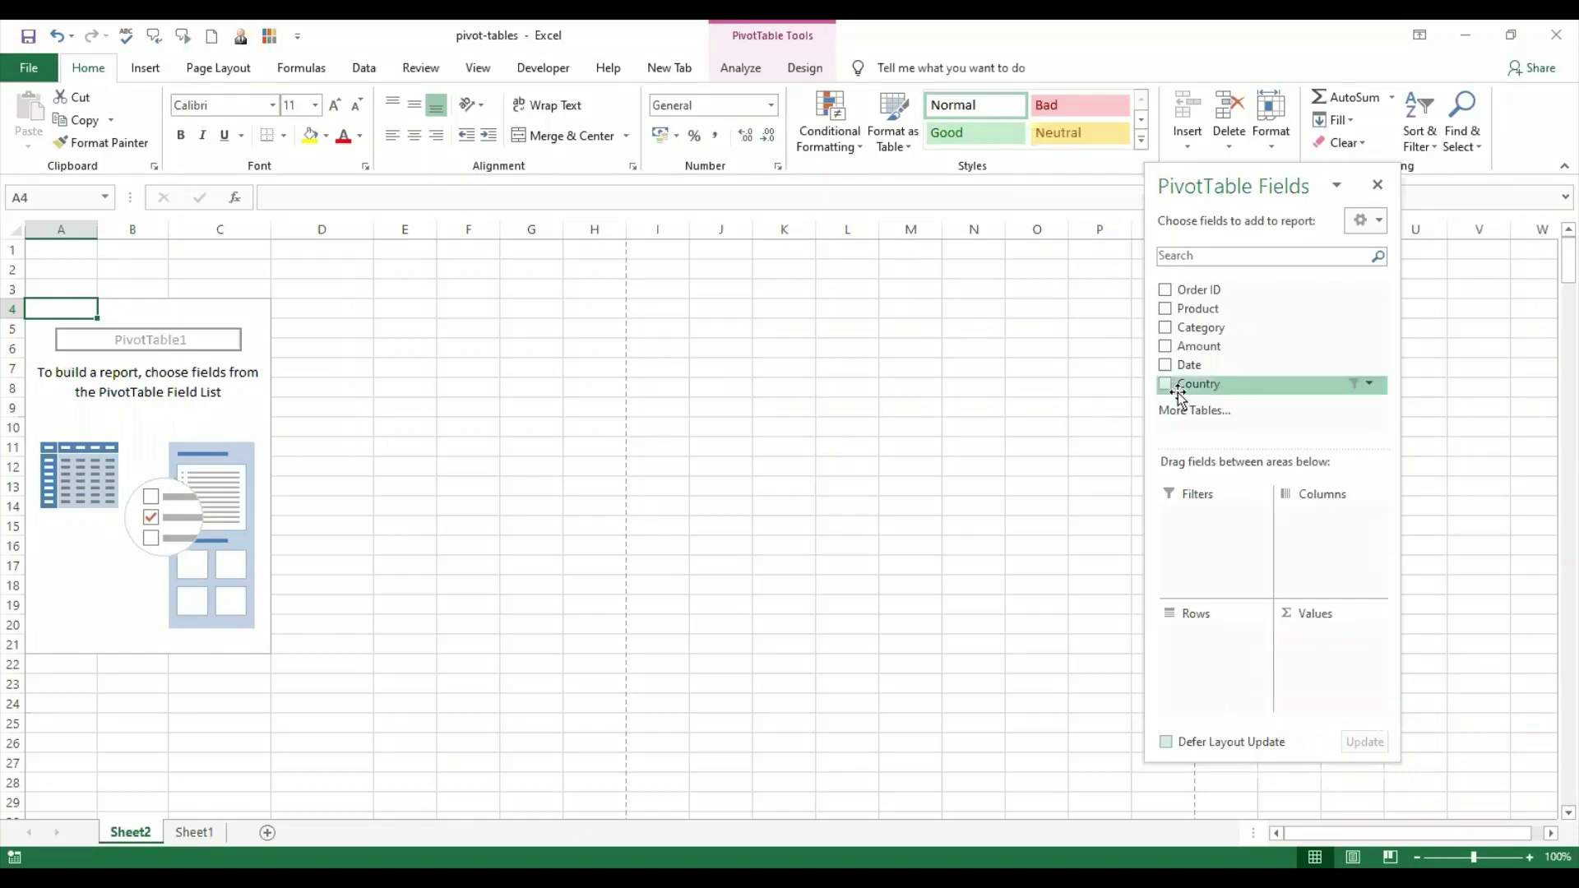
# - Add the Amount field to the empty pivot table as both a summed value and a row field
pyautogui.click(1165, 348)
pyautogui.click(1166, 348)
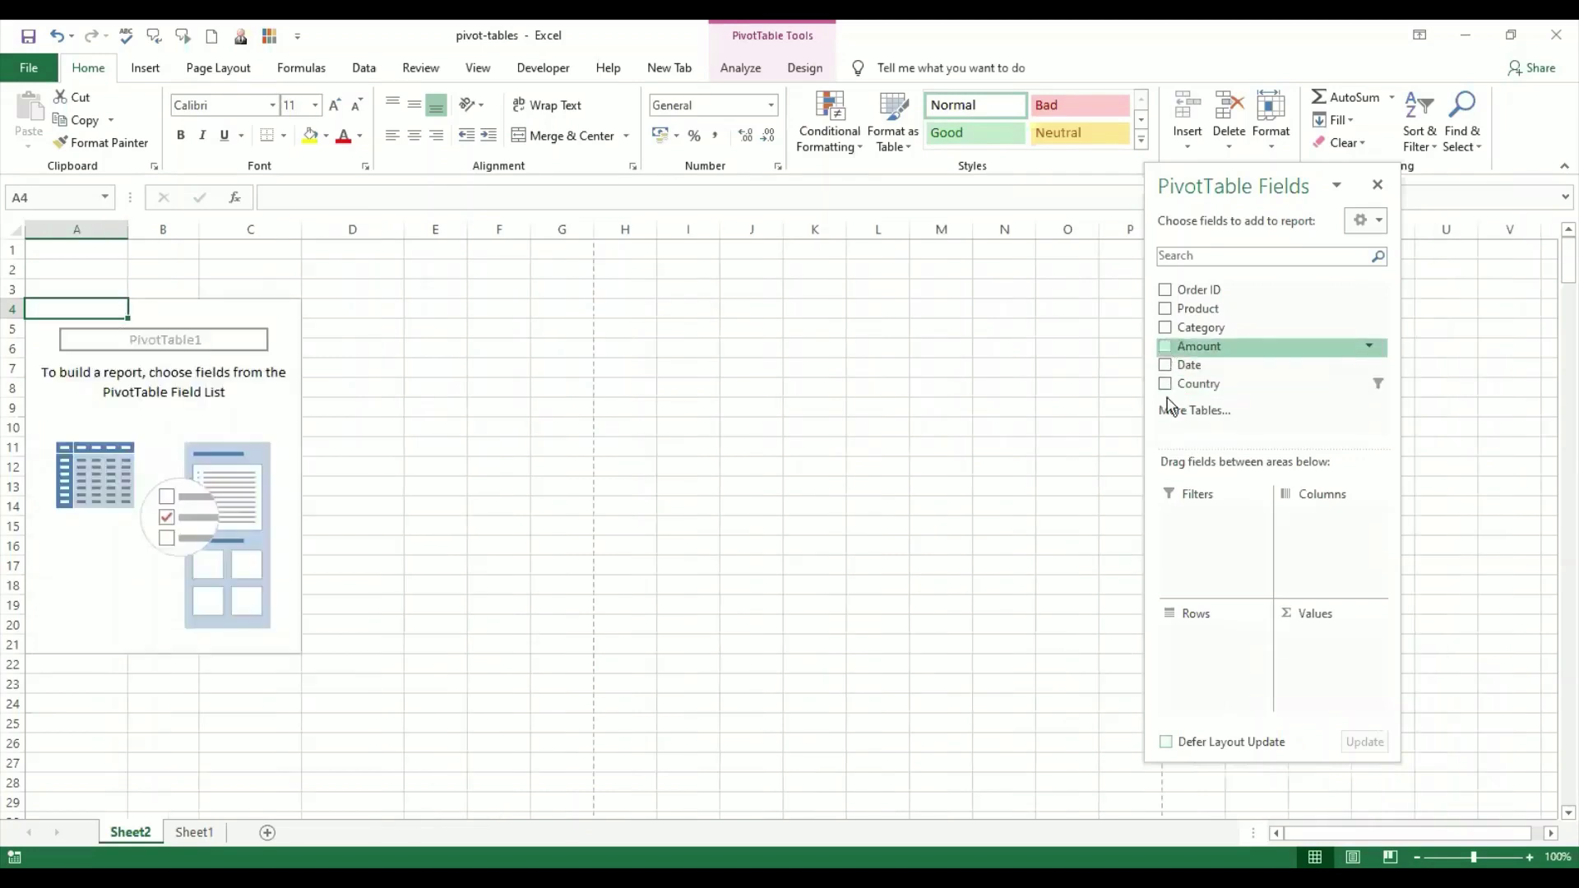
pyautogui.click(1166, 348)
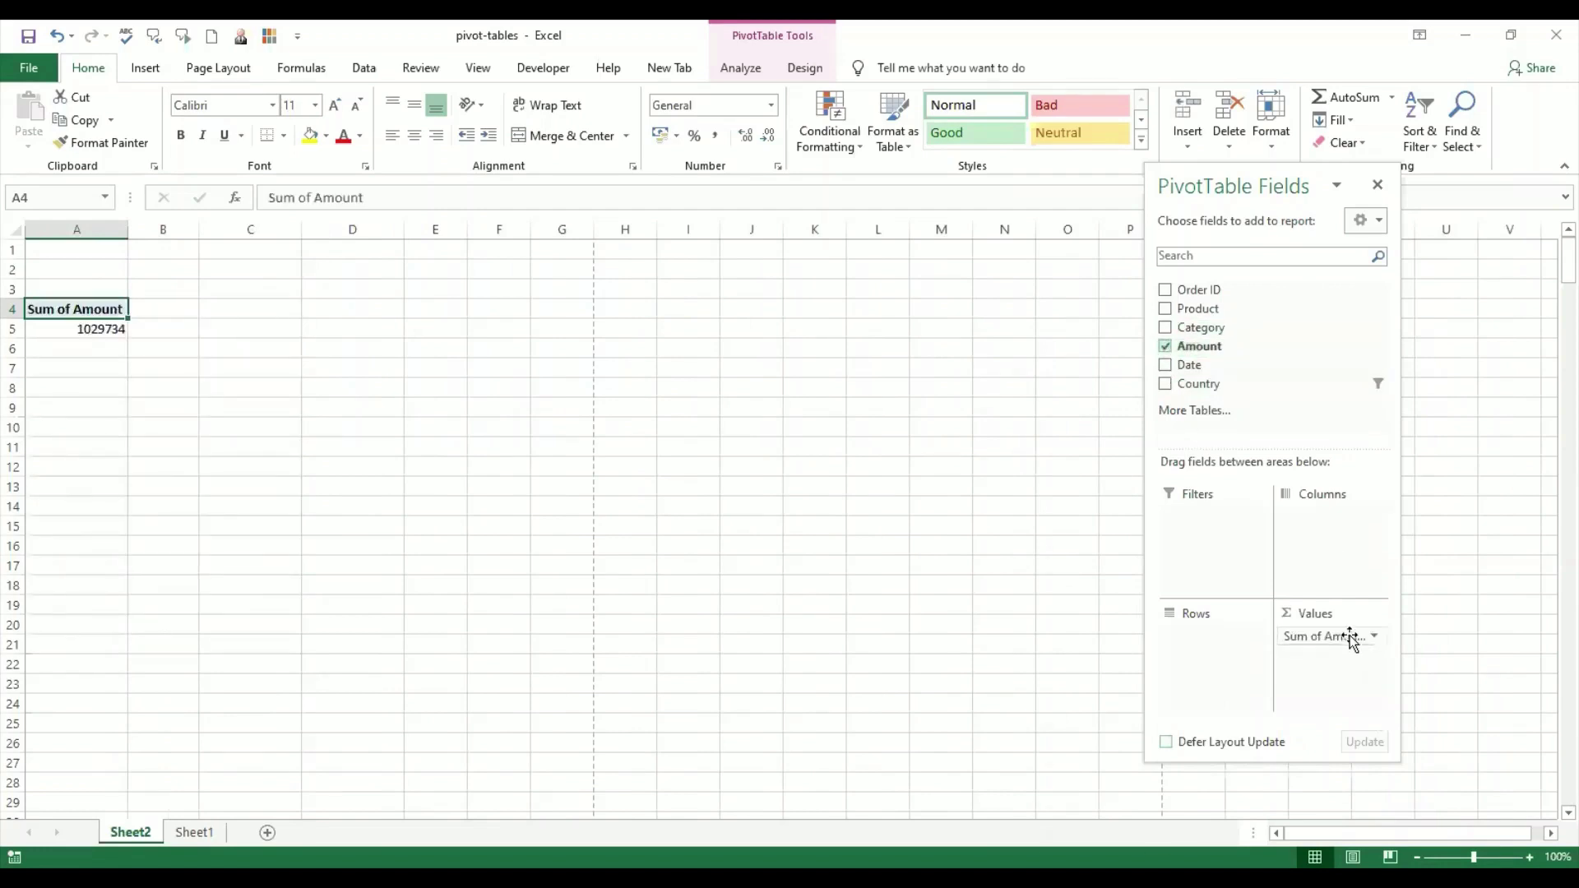
pyautogui.moveTo(1261, 347); pyautogui.dragTo(1341, 666)
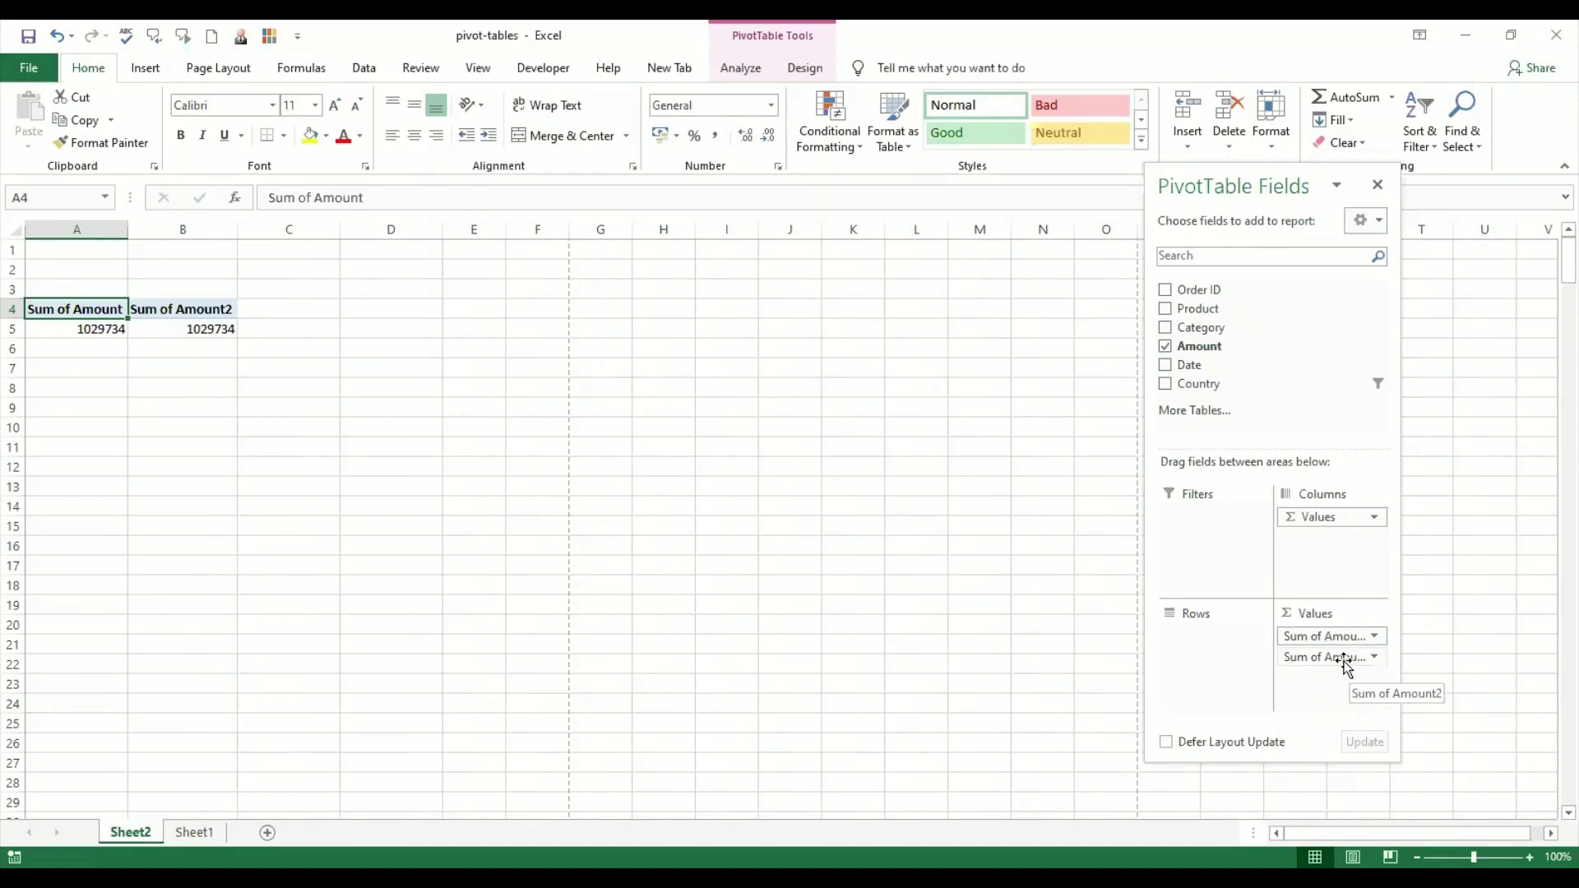
pyautogui.moveTo(1349, 665); pyautogui.dragTo(1216, 639)
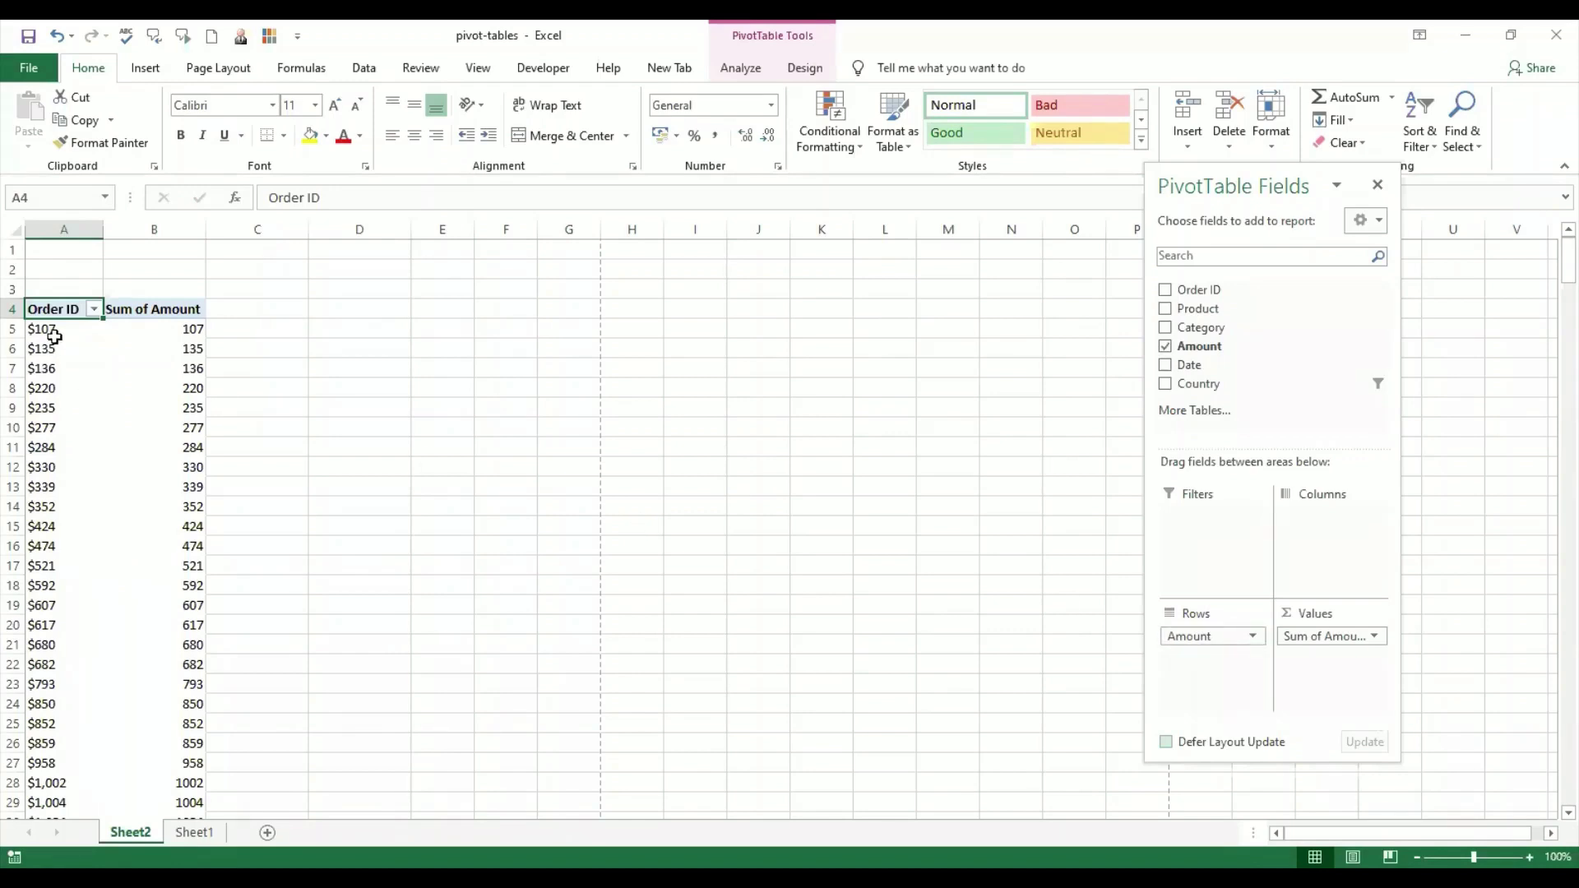
# - Compare the individual amounts in the row labels with the figures in the Sum of Amount column
pyautogui.click(63, 407)
pyautogui.click(65, 427)
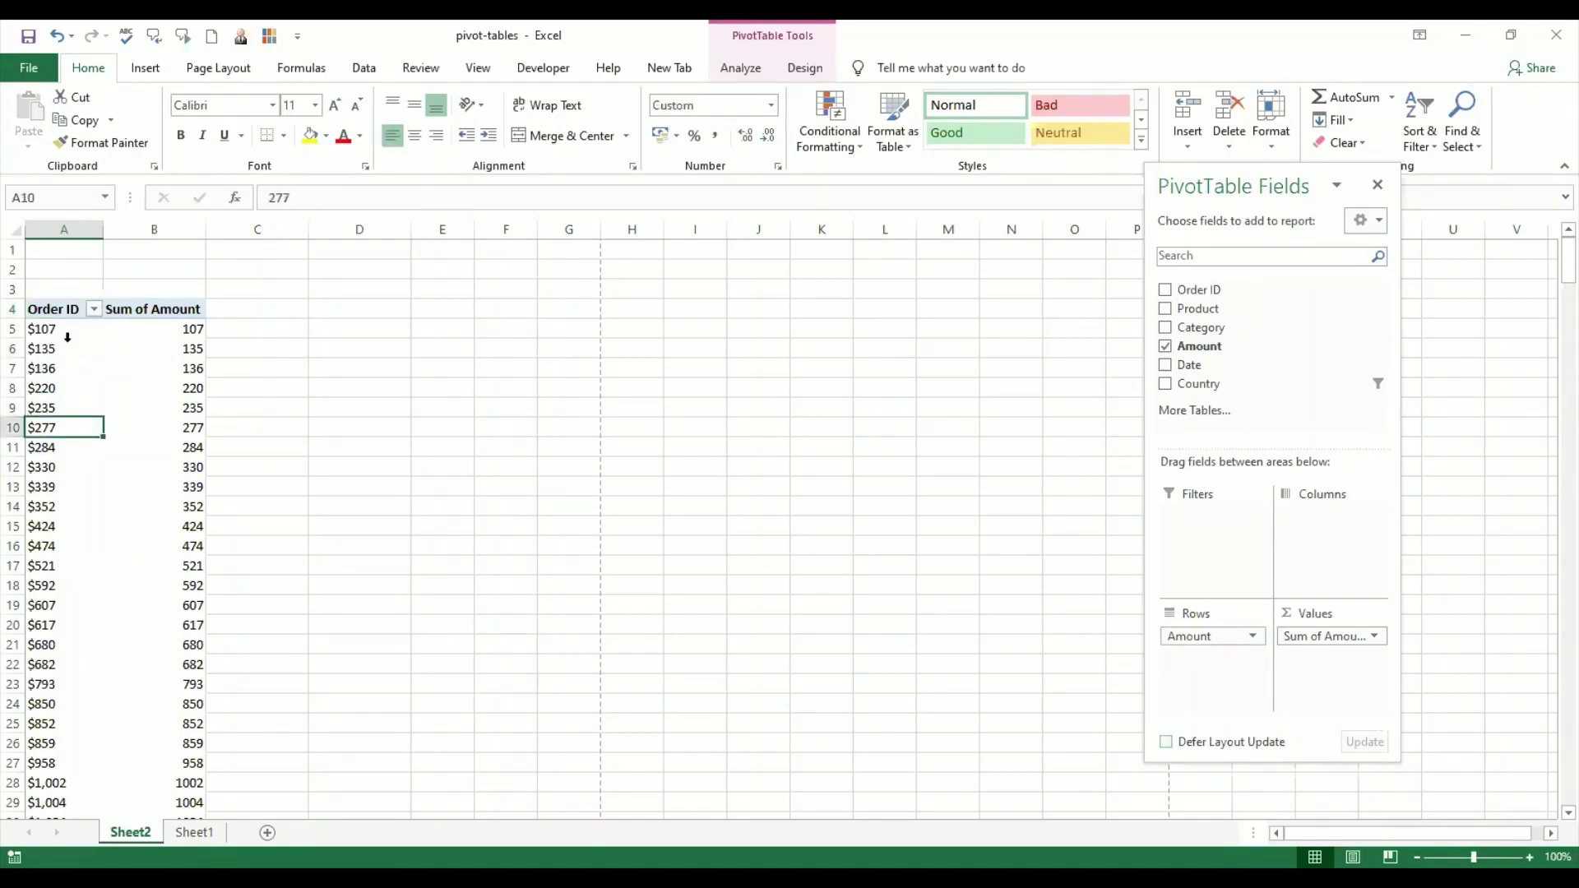
pyautogui.moveTo(65, 348); pyautogui.dragTo(66, 336)
pyautogui.click(67, 337)
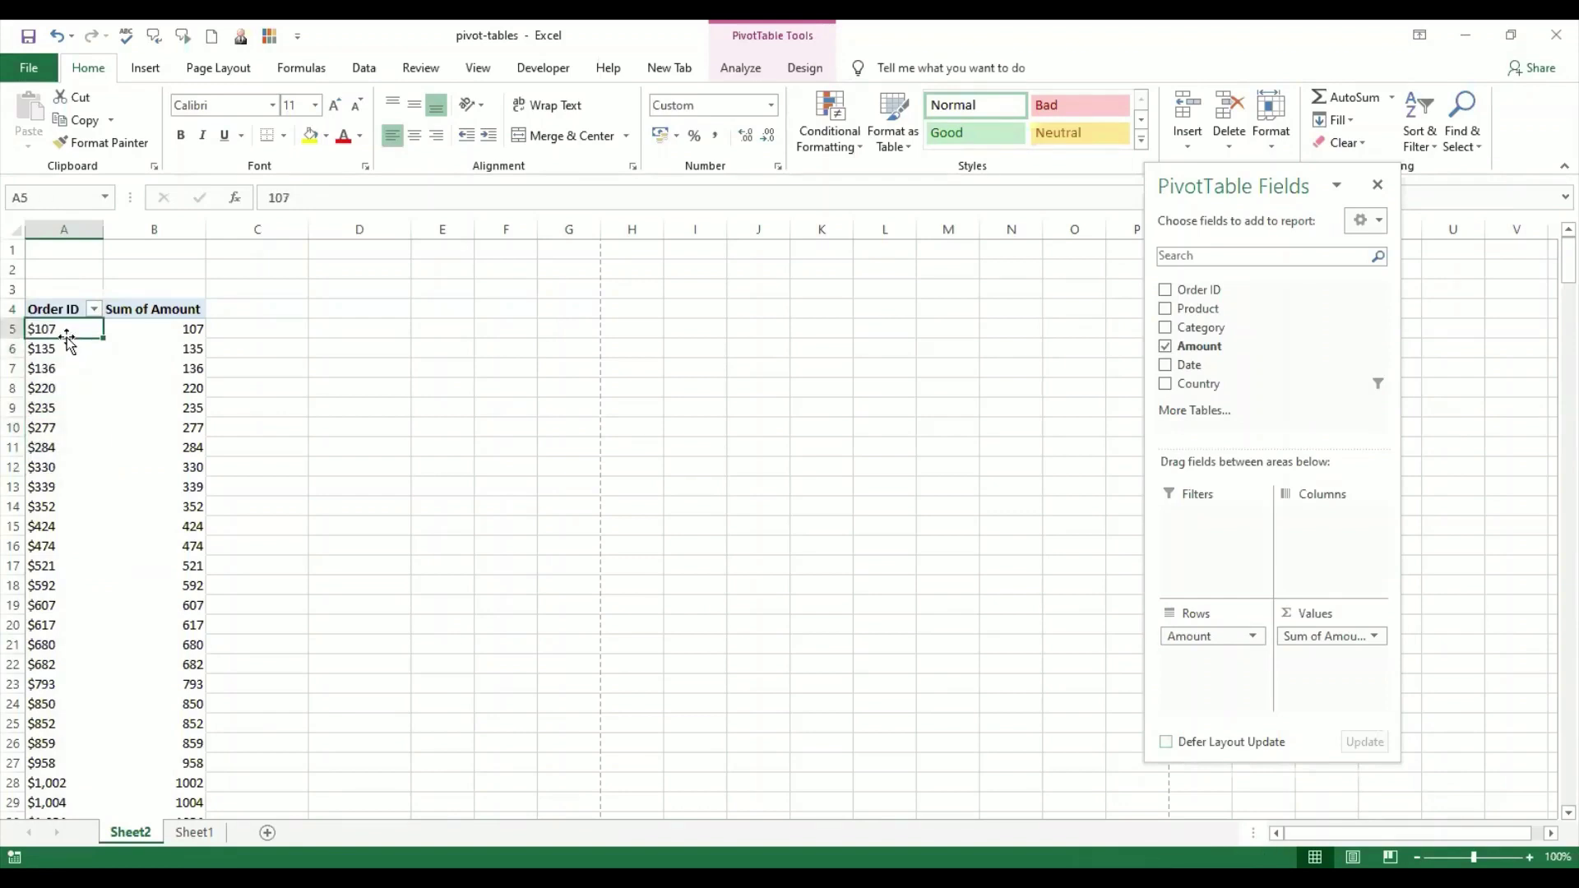
pyautogui.click(163, 333)
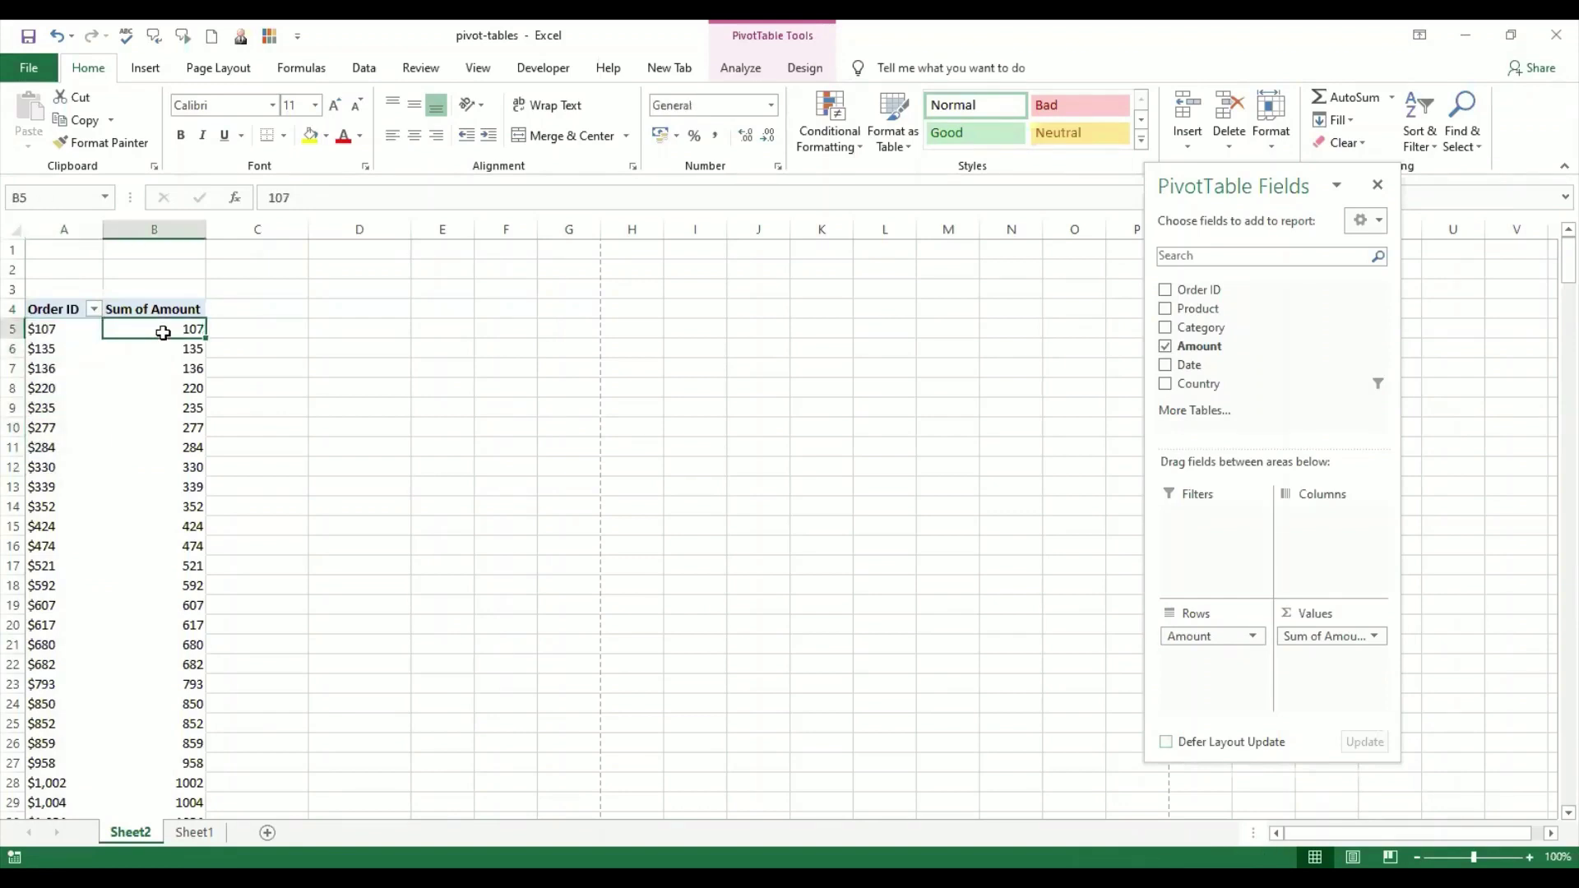
pyautogui.click(163, 388)
pyautogui.click(163, 447)
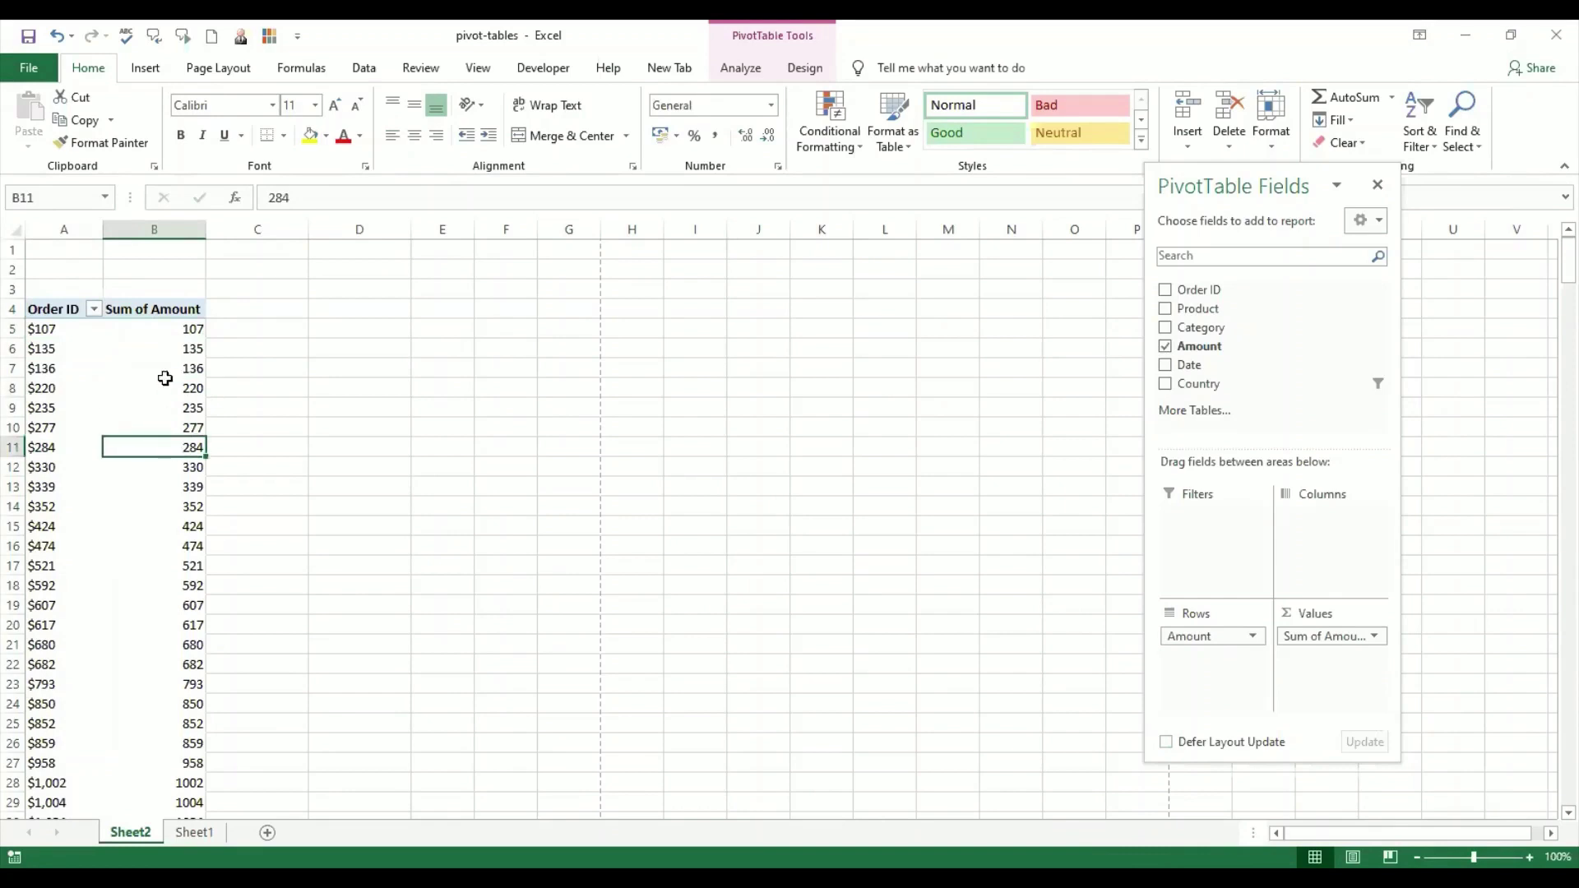
pyautogui.click(163, 383)
pyautogui.click(163, 352)
pyautogui.click(162, 335)
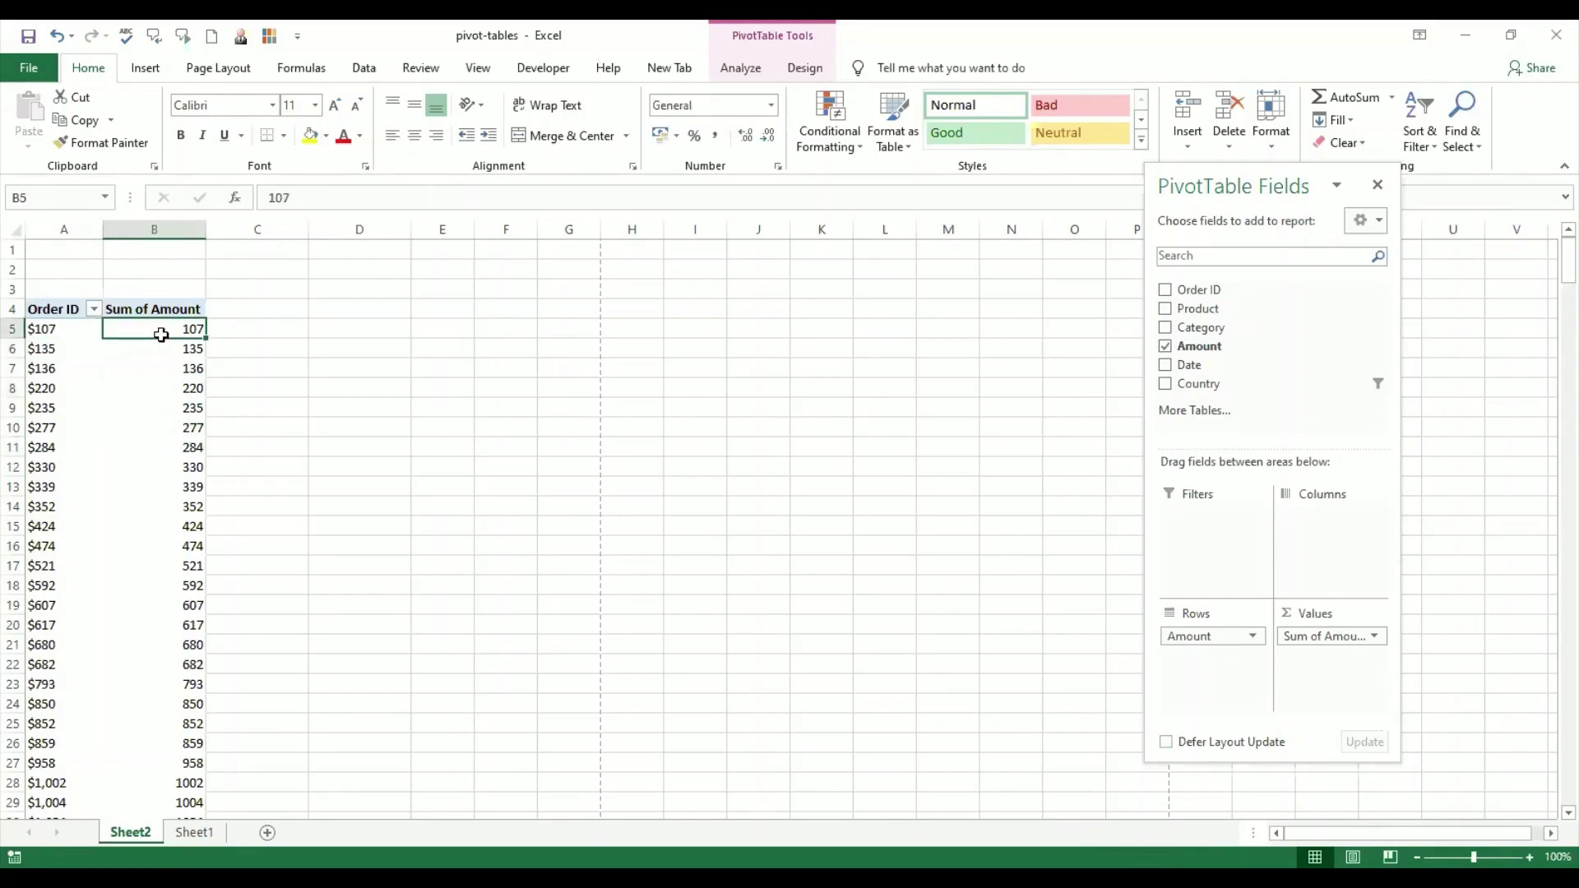
# - Change the Amount value field's summary calculation to Count
pyautogui.moveTo(161, 333)
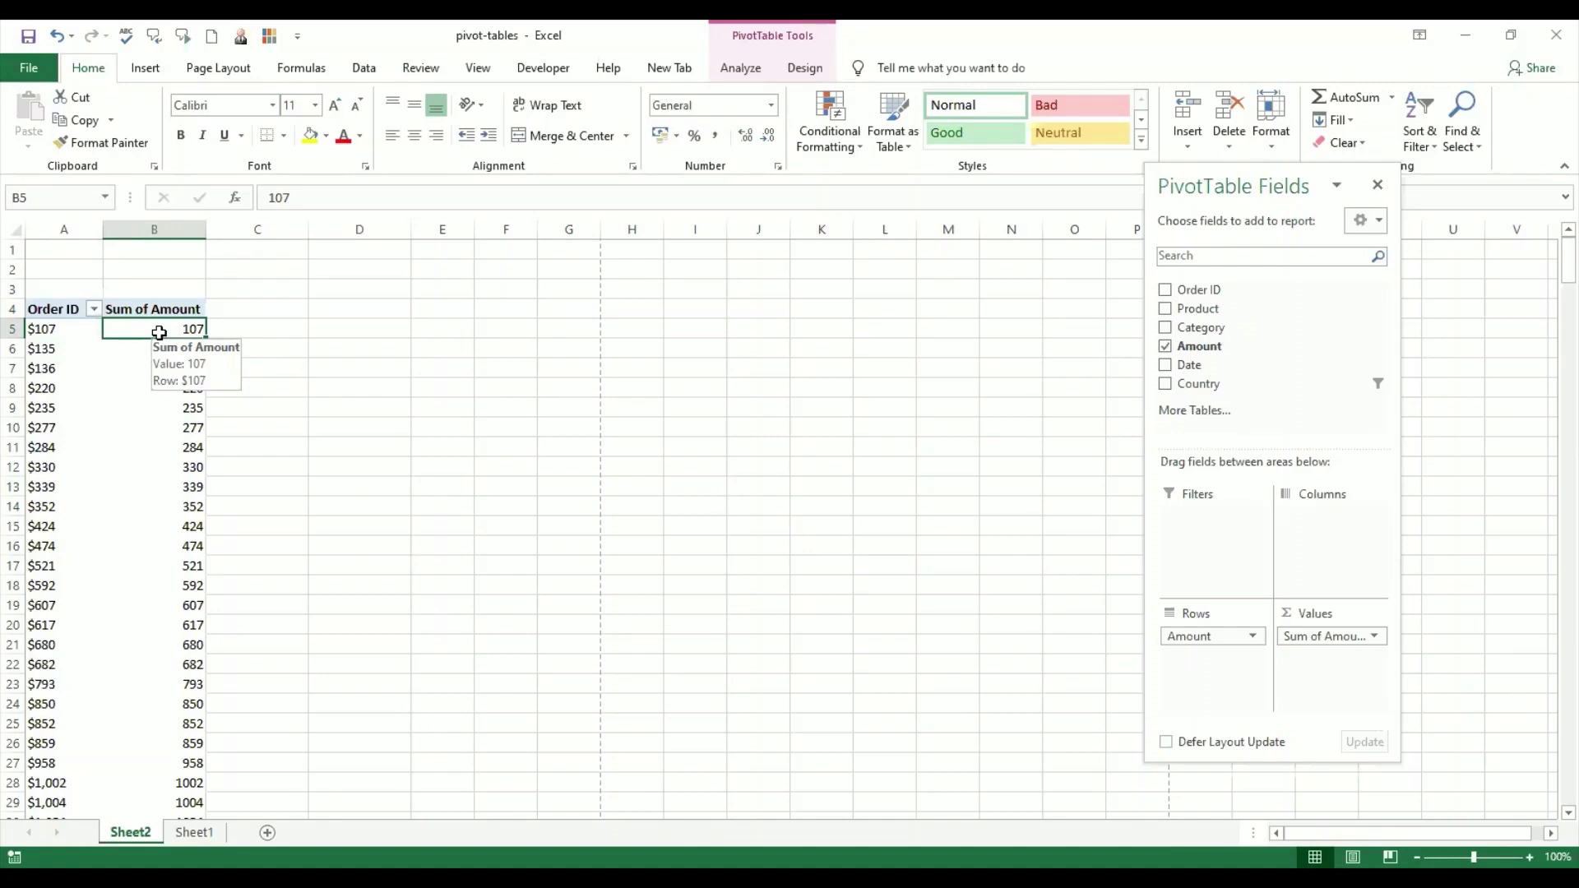
pyautogui.rightClick(160, 333)
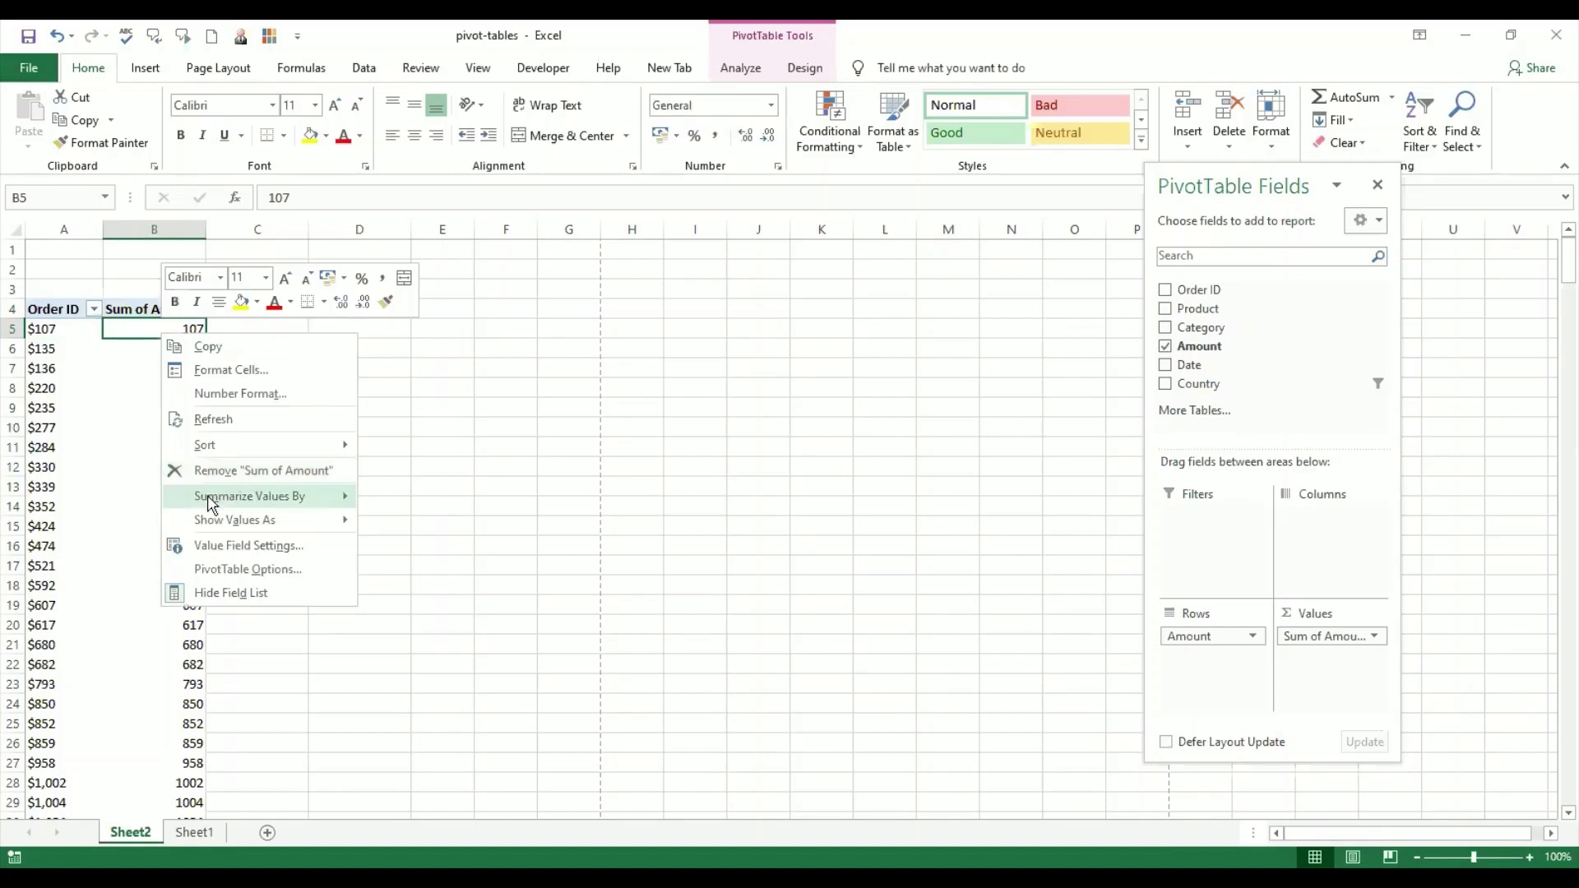
pyautogui.click(229, 547)
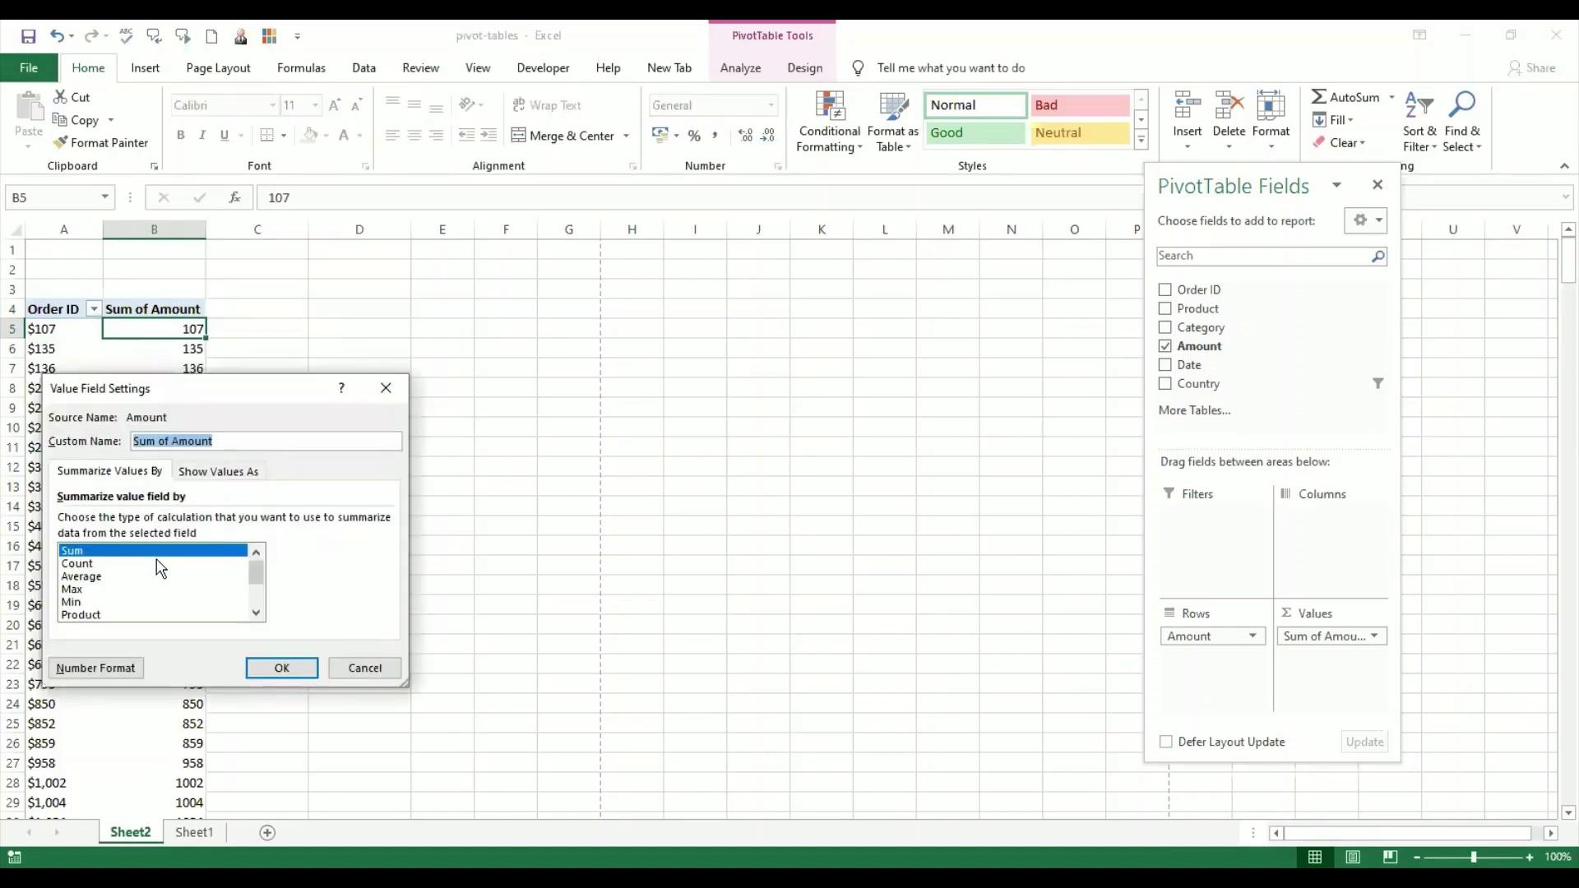
pyautogui.click(158, 564)
pyautogui.click(280, 668)
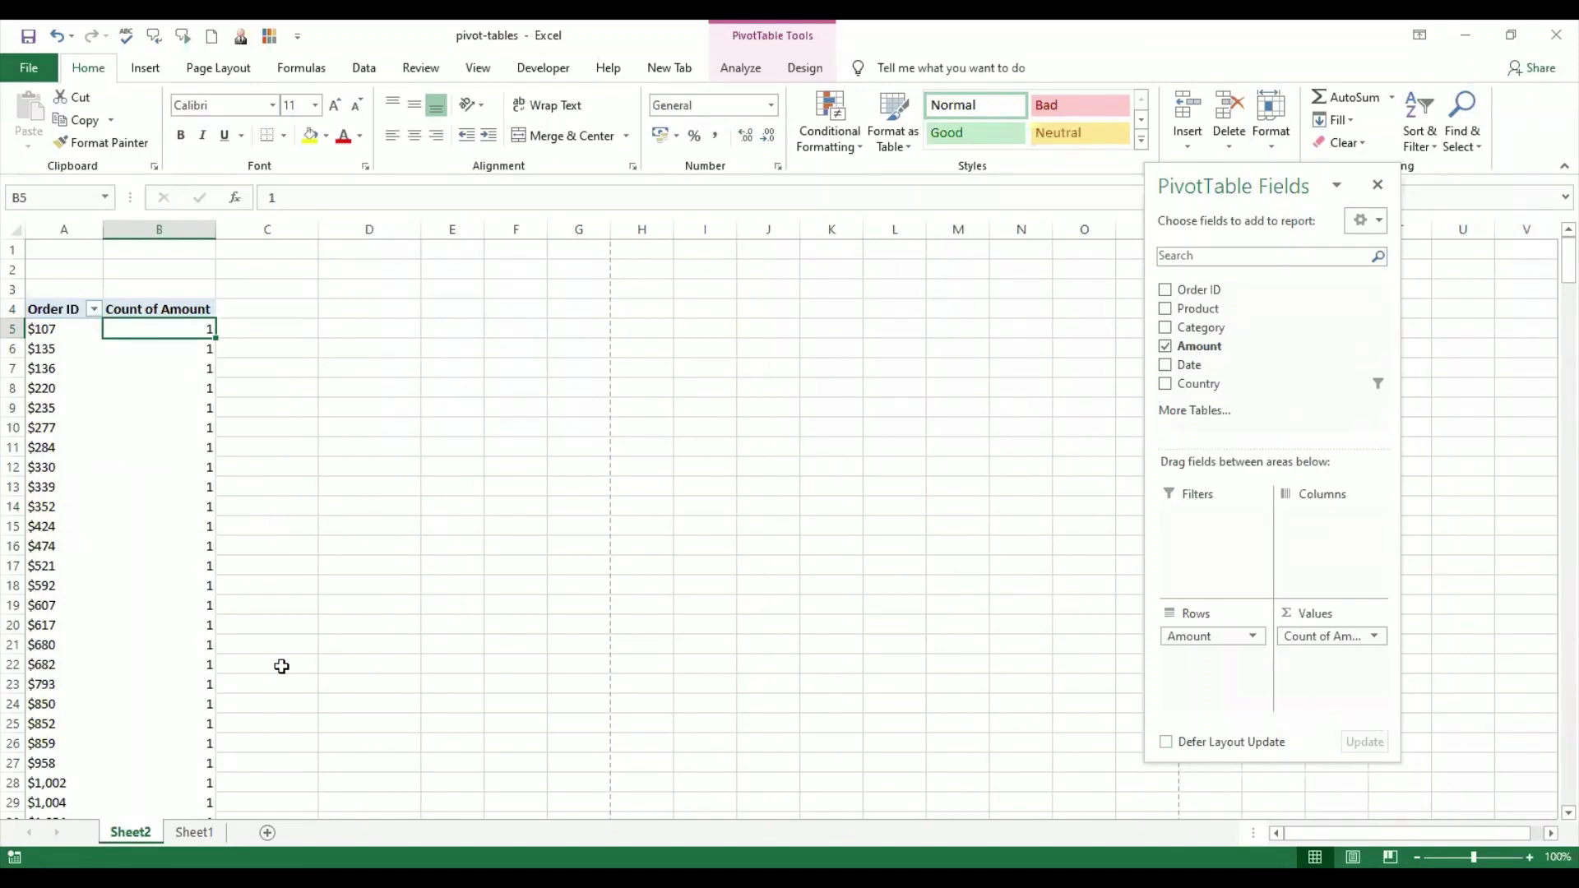
# - Rename the Order ID row header in cell A4 to Price Range
pyautogui.click(54, 309)
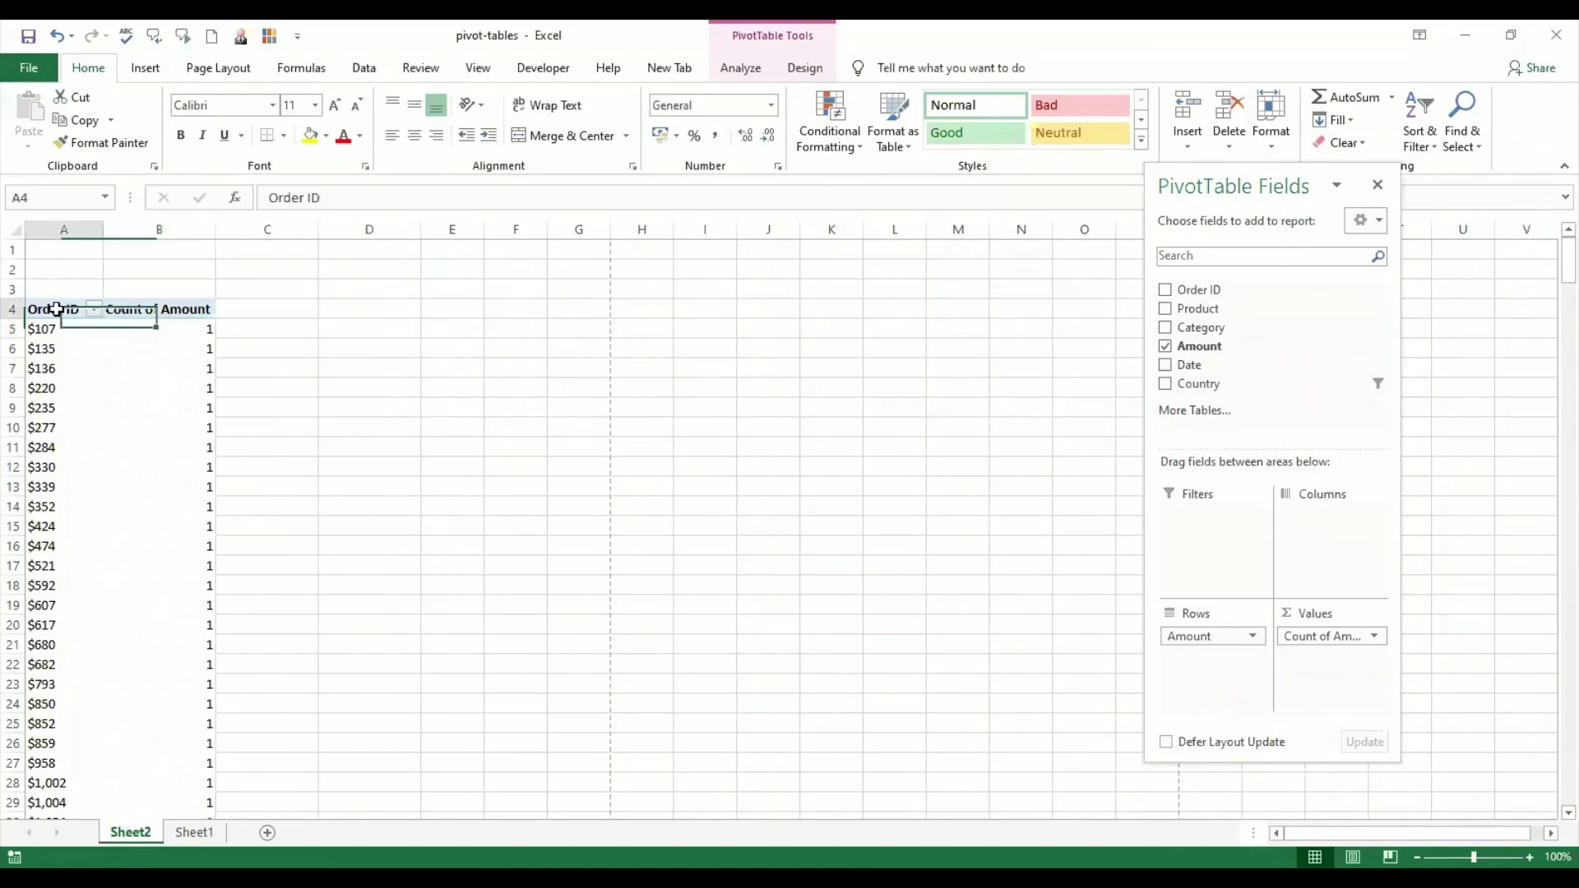
pyautogui.click(324, 195)
pyautogui.press('BackSpace')
pyautogui.press('BackSpace')
pyautogui.press('BackSpace')
pyautogui.press('BackSpace')
pyautogui.press('BackSpace')
pyautogui.press('BackSpace')
pyautogui.press('BackSpace')
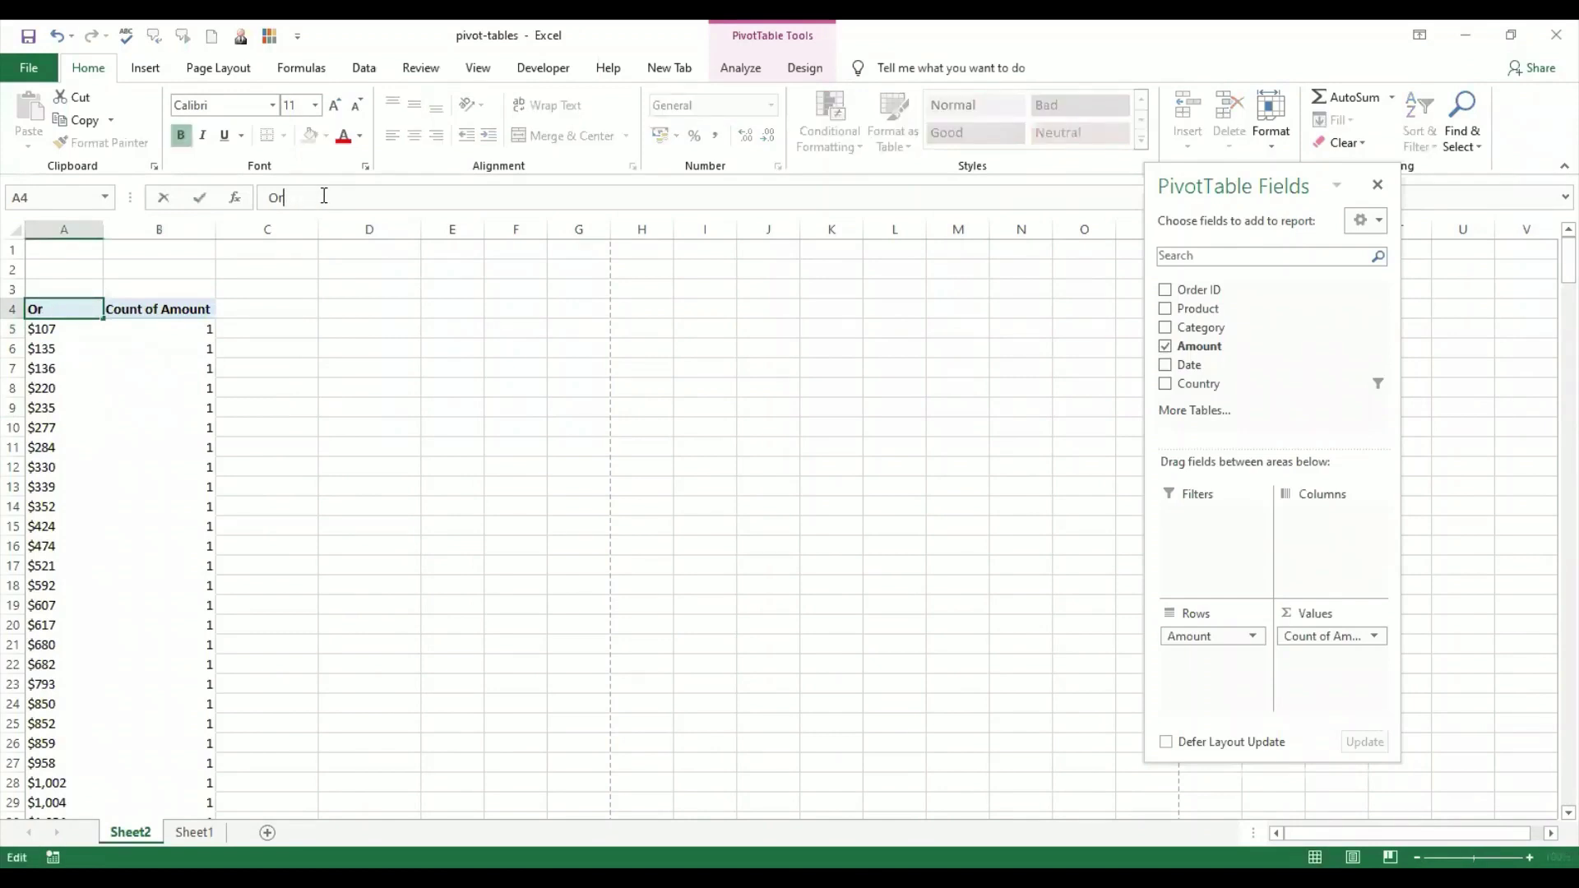
pyautogui.press('BackSpace')
pyautogui.write('P')
pyautogui.press('BackSpace')
pyautogui.write('PRICE')
pyautogui.press('BackSpace')
pyautogui.press('BackSpace')
pyautogui.press('BackSpace')
pyautogui.press('BackSpace')
pyautogui.press('BackSpace')
pyautogui.write('rice Ra')
pyautogui.press('BackSpace')
pyautogui.write('ANGE')
pyautogui.press('BackSpace')
pyautogui.press('BackSpace')
pyautogui.press('BackSpace')
pyautogui.press('BackSpace')
pyautogui.write('ange')
# - Rename the Count of Amount header in cell B4 to No of Orders
pyautogui.click(175, 313)
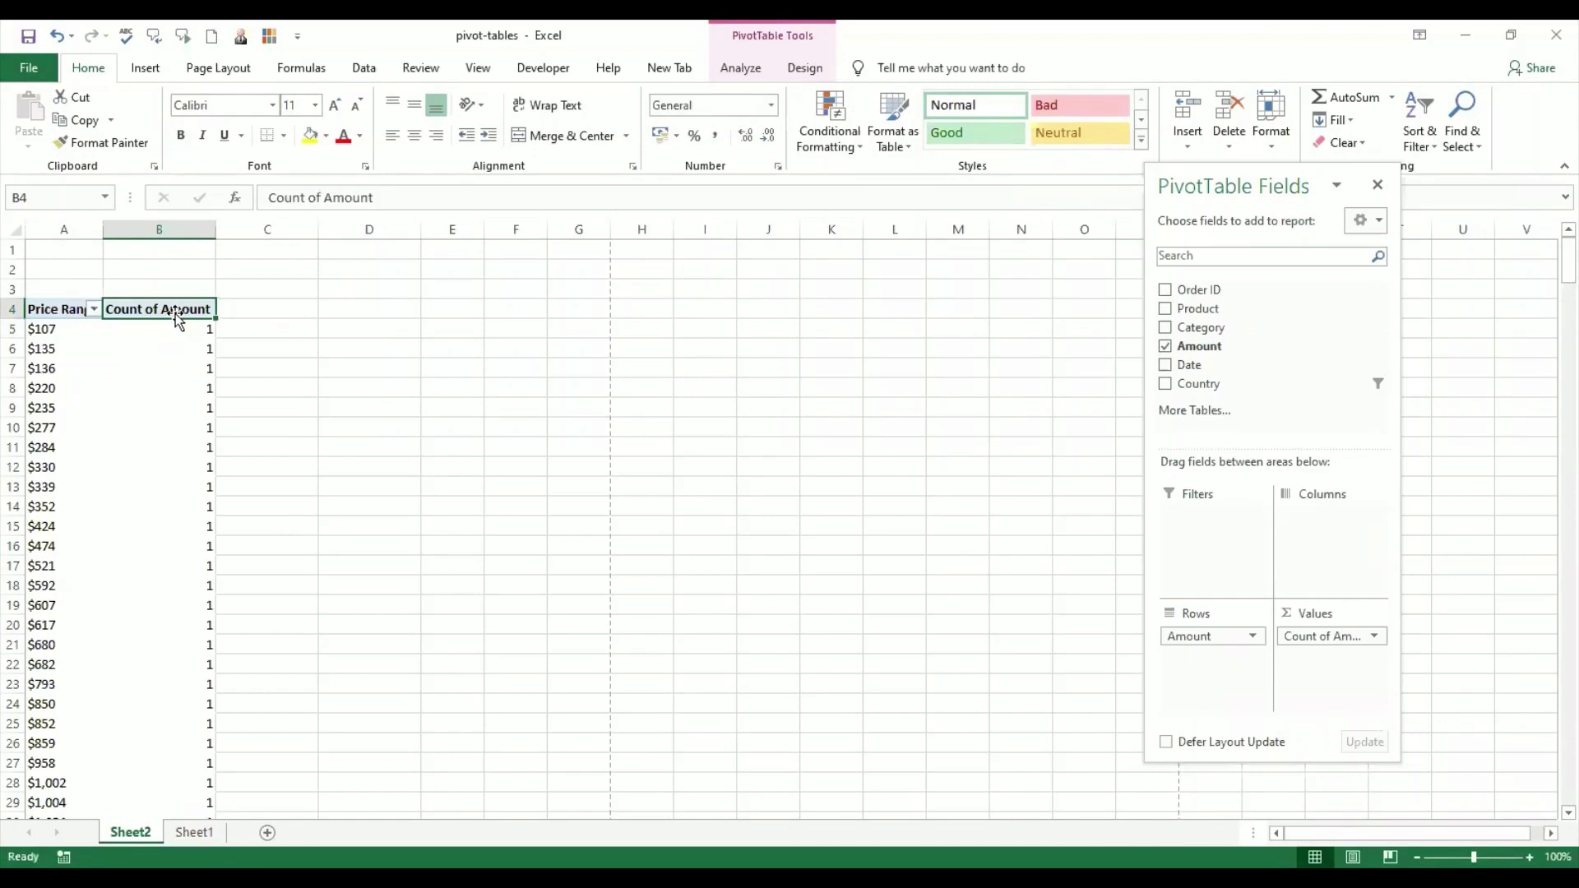
pyautogui.write('No ')
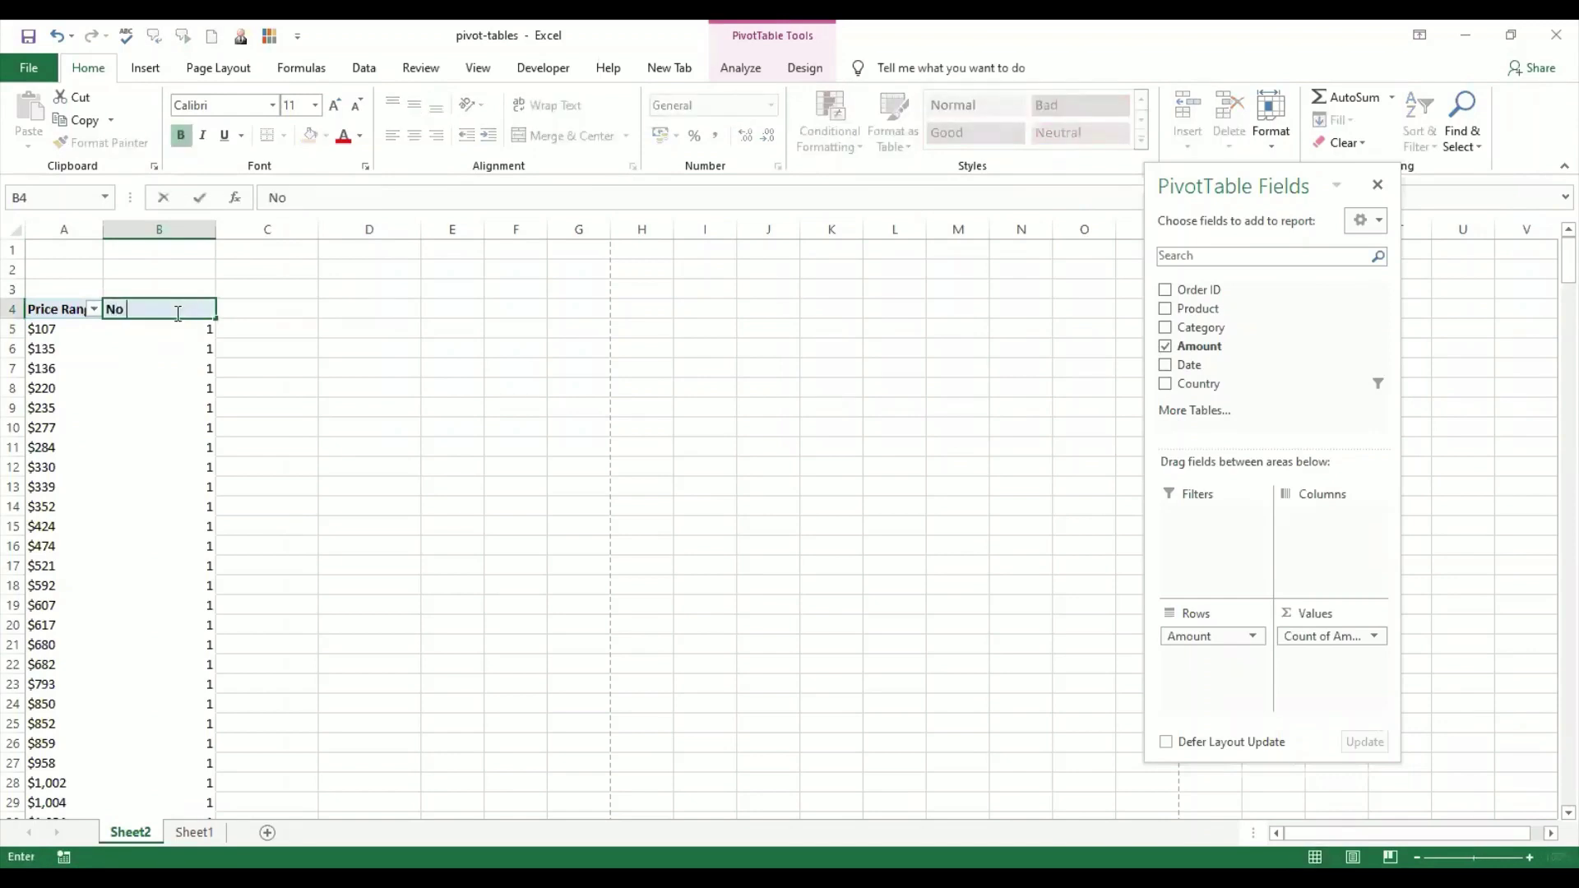
pyautogui.write('of Orders')
pyautogui.press('Return')
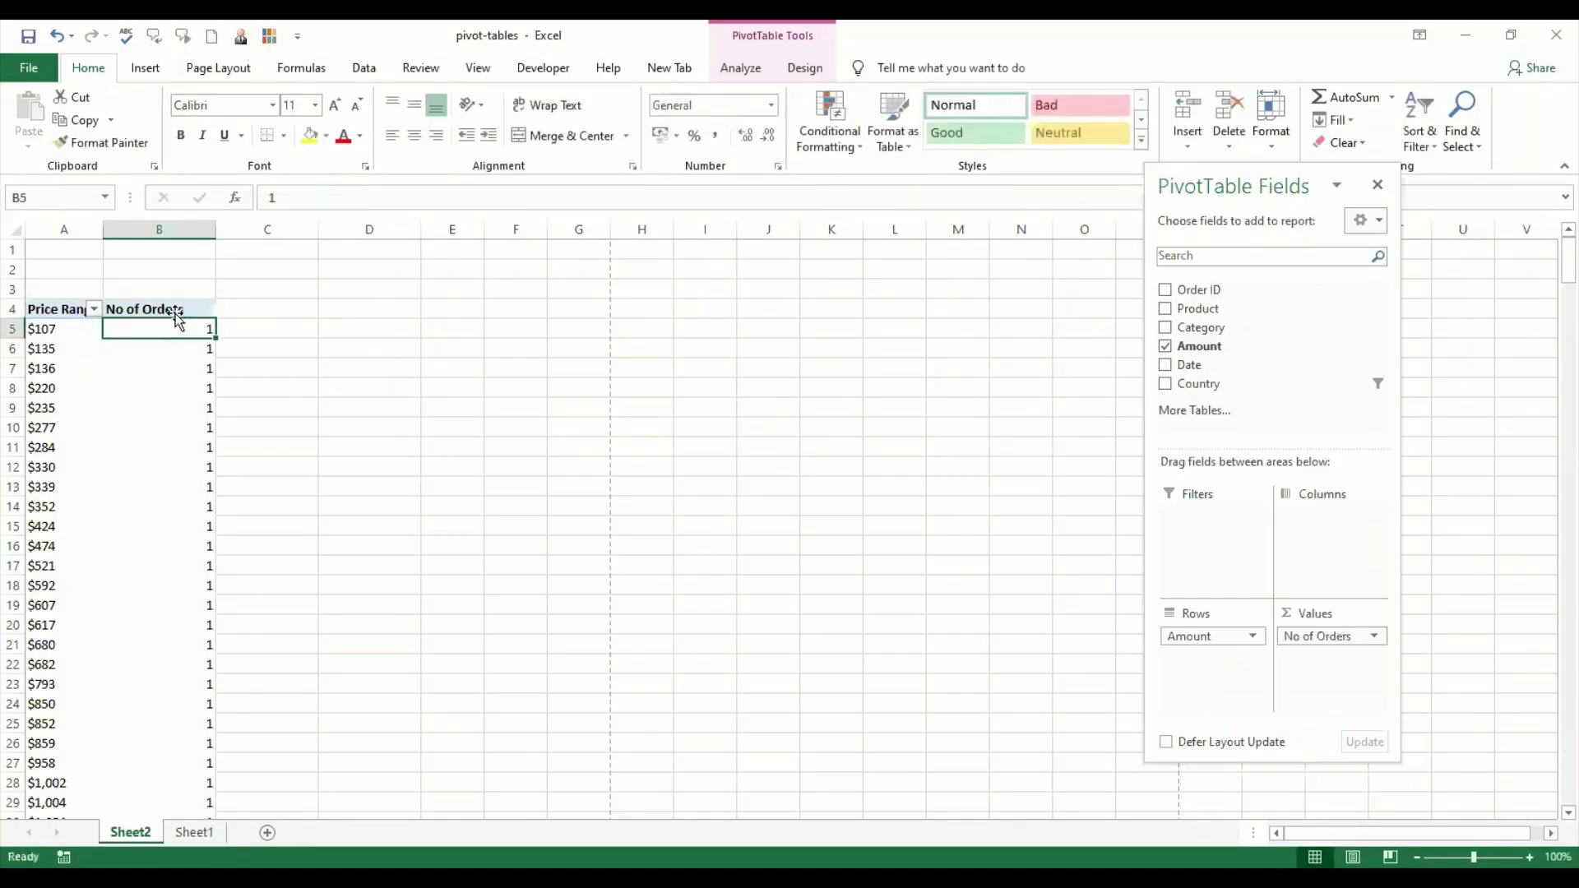
# - Autofit the width of column A to the Price Range header
pyautogui.click(166, 459)
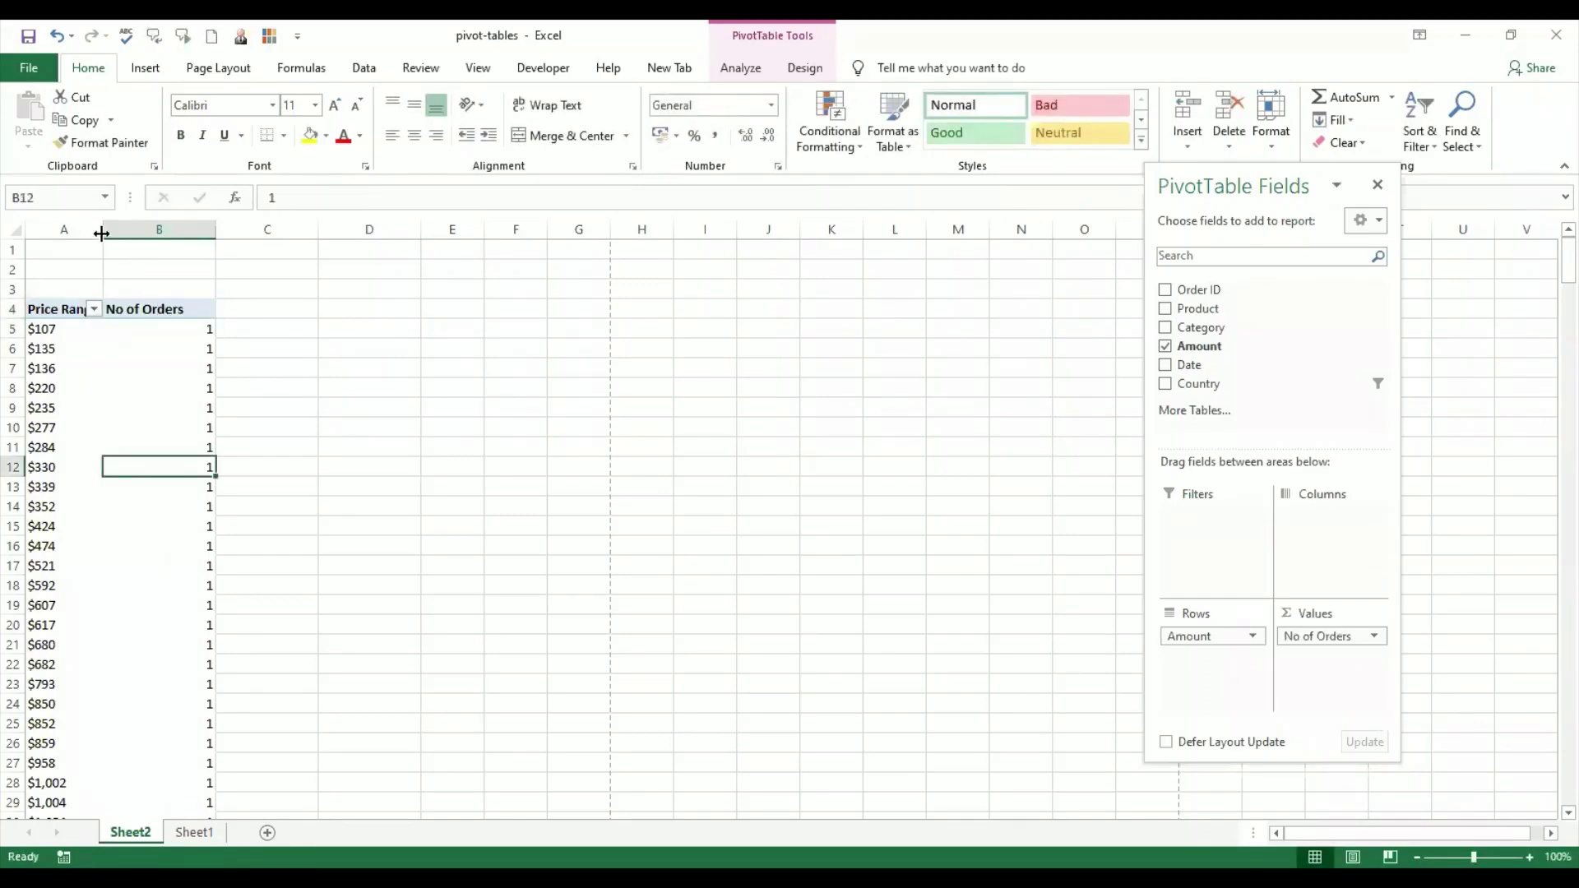
pyautogui.doubleClick(101, 233)
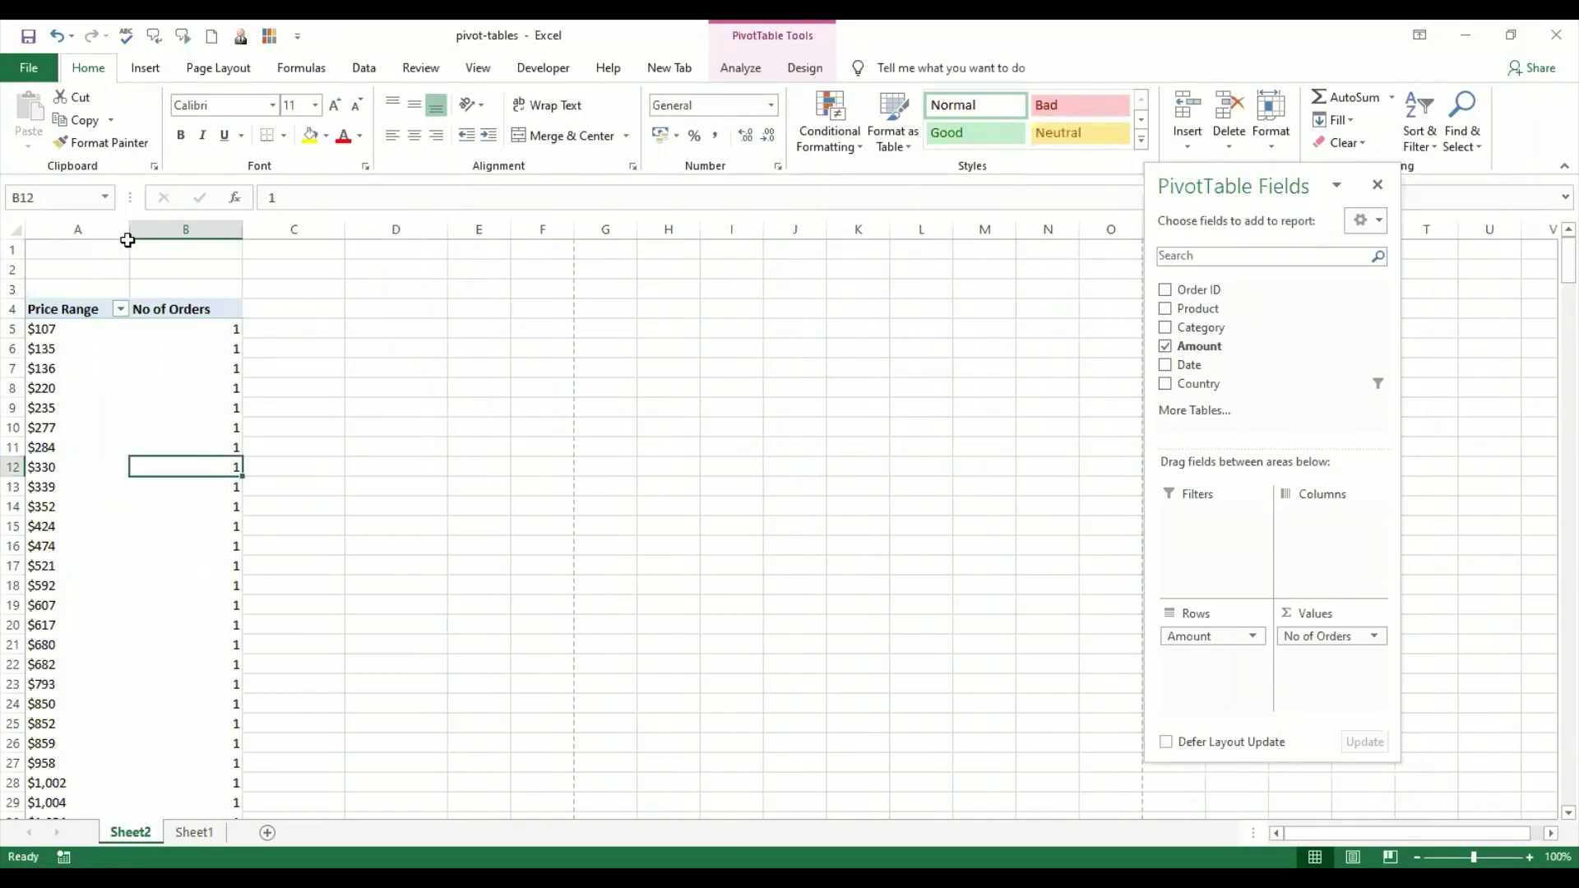
pyautogui.press('Up')
pyautogui.press('Up')
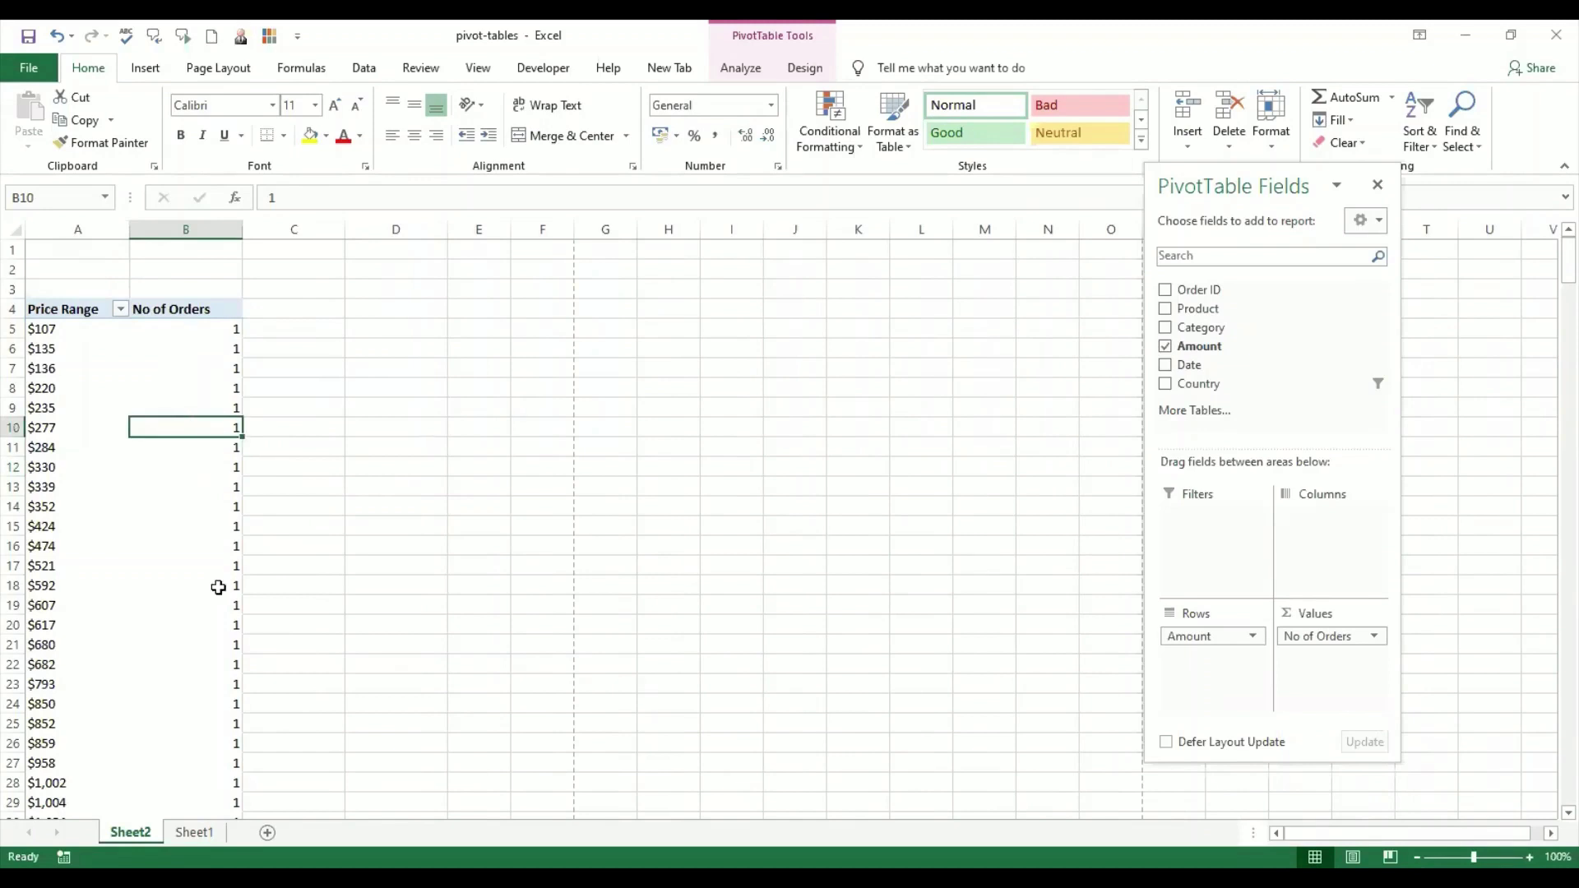
# - Review the order count for each amount down to the Grand Total row, and return to the start of the pivot table
pyautogui.moveTo(218, 588)
pyautogui.click(74, 331)
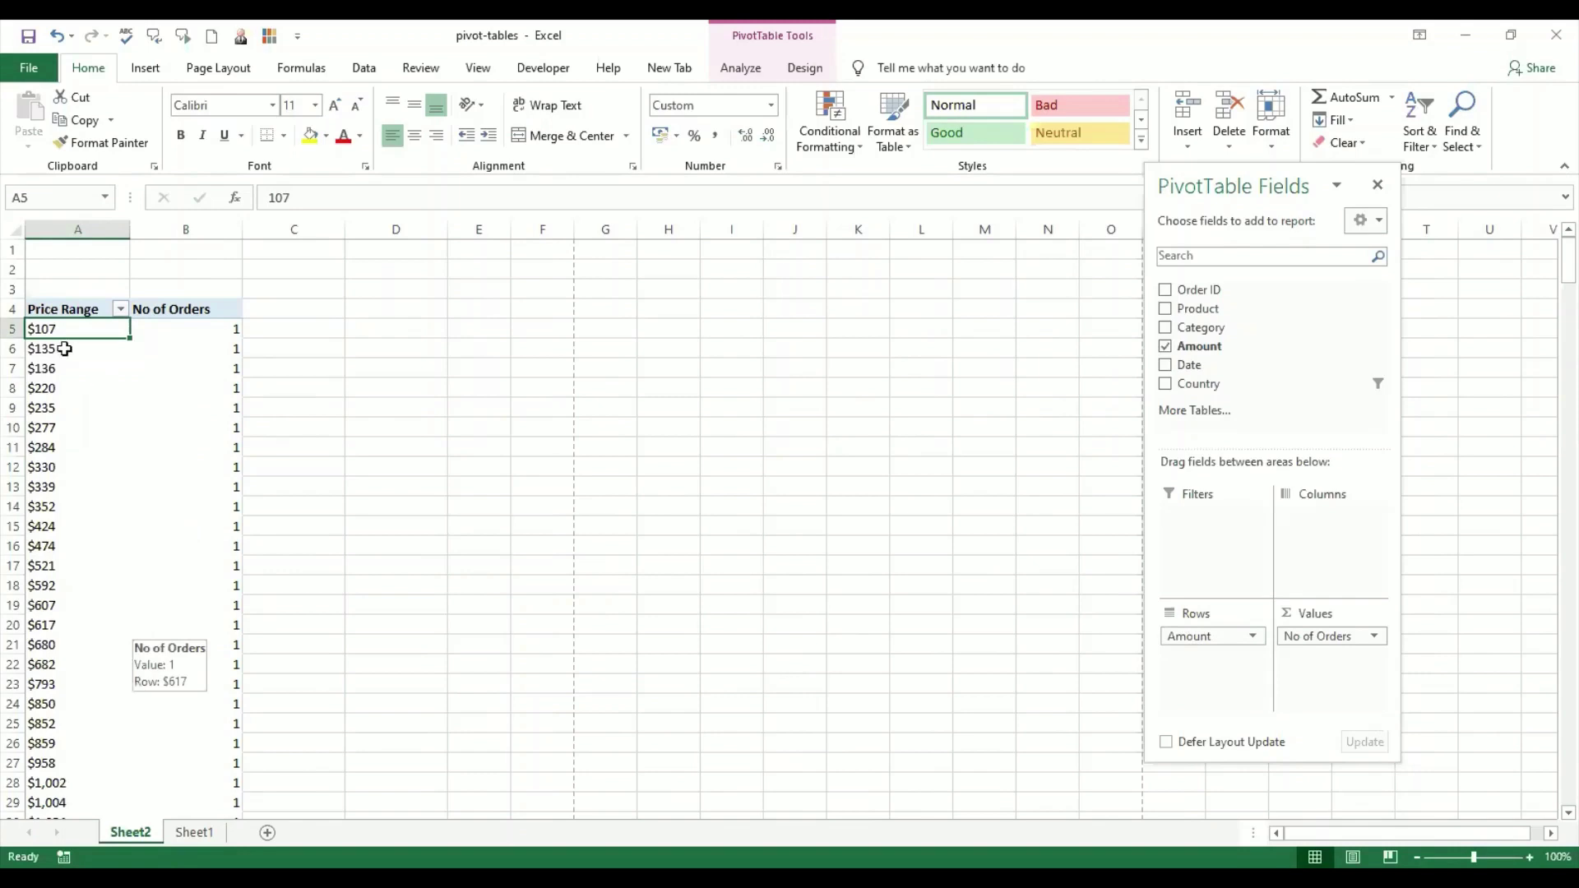
pyautogui.click(199, 354)
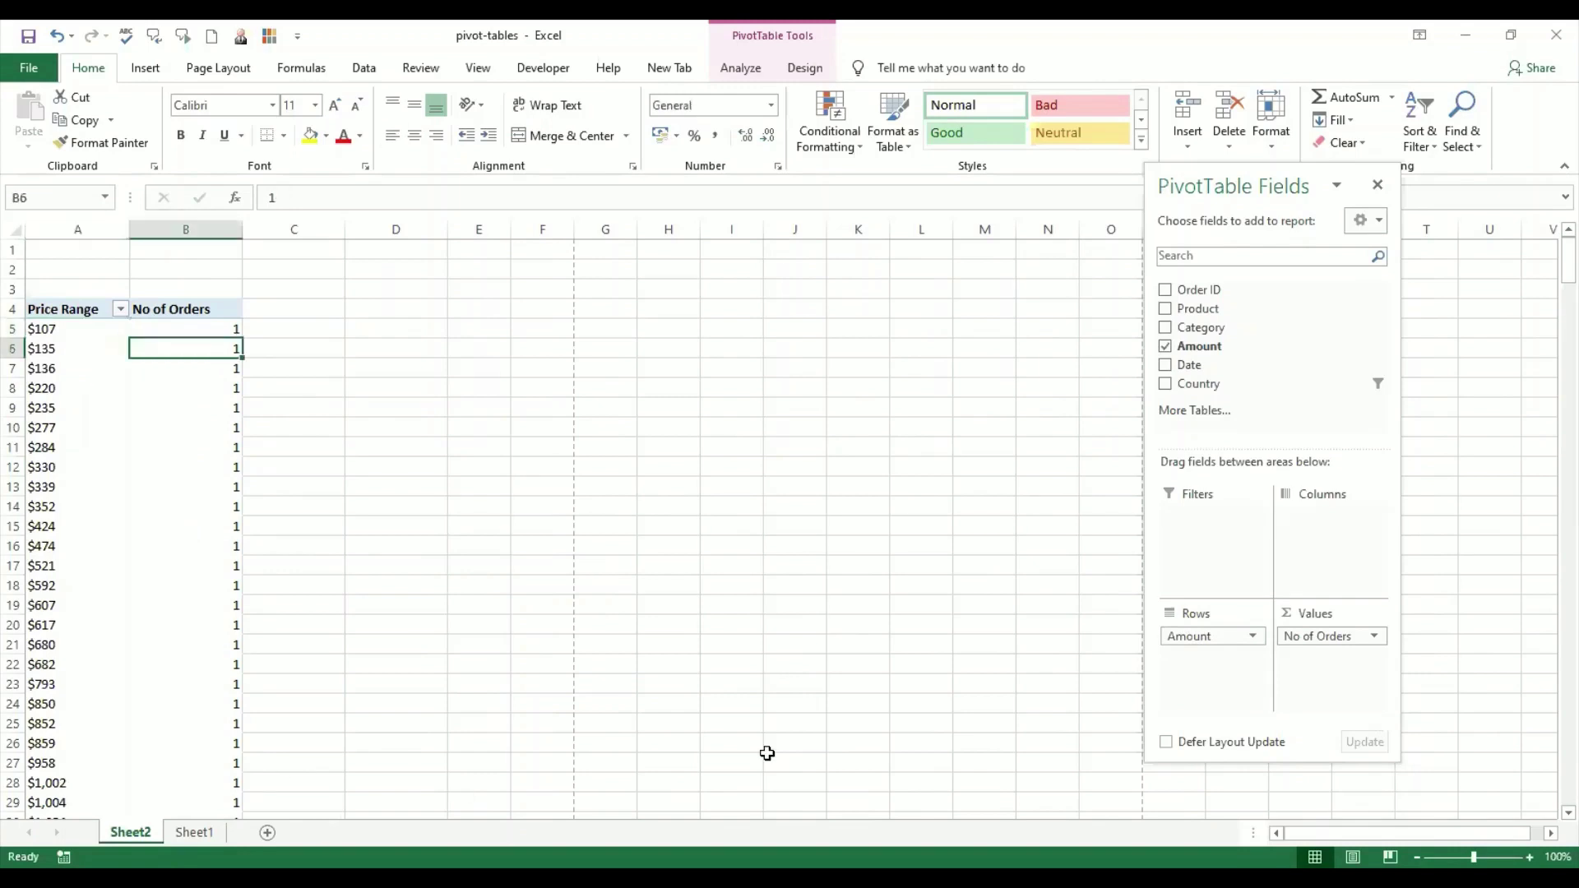
pyautogui.scroll(-5, 767, 753)
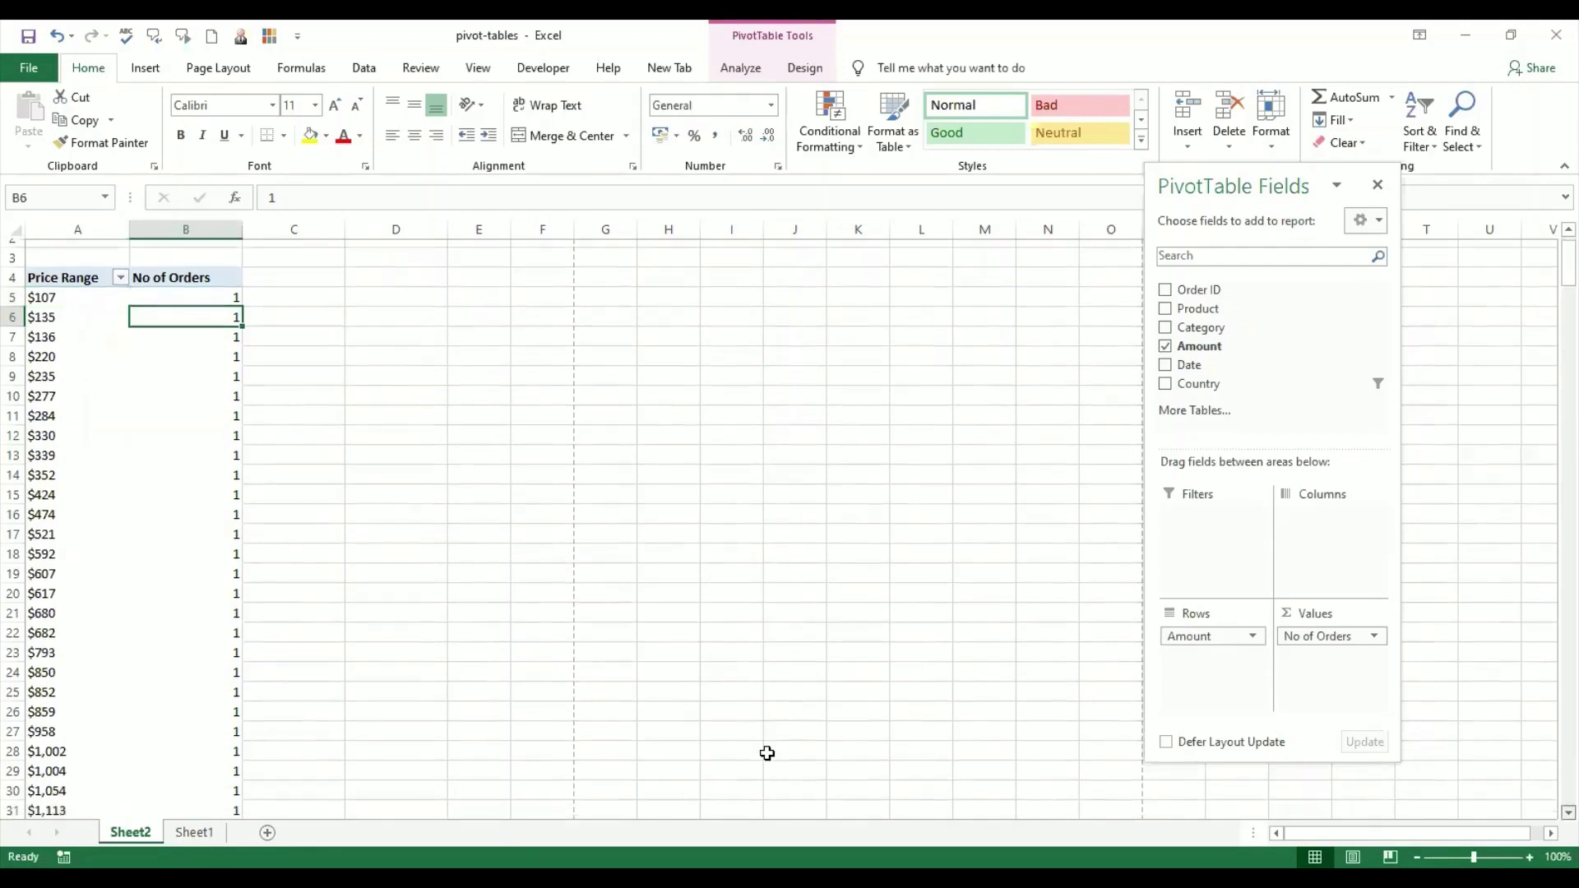
pyautogui.scroll(-5, 766, 753)
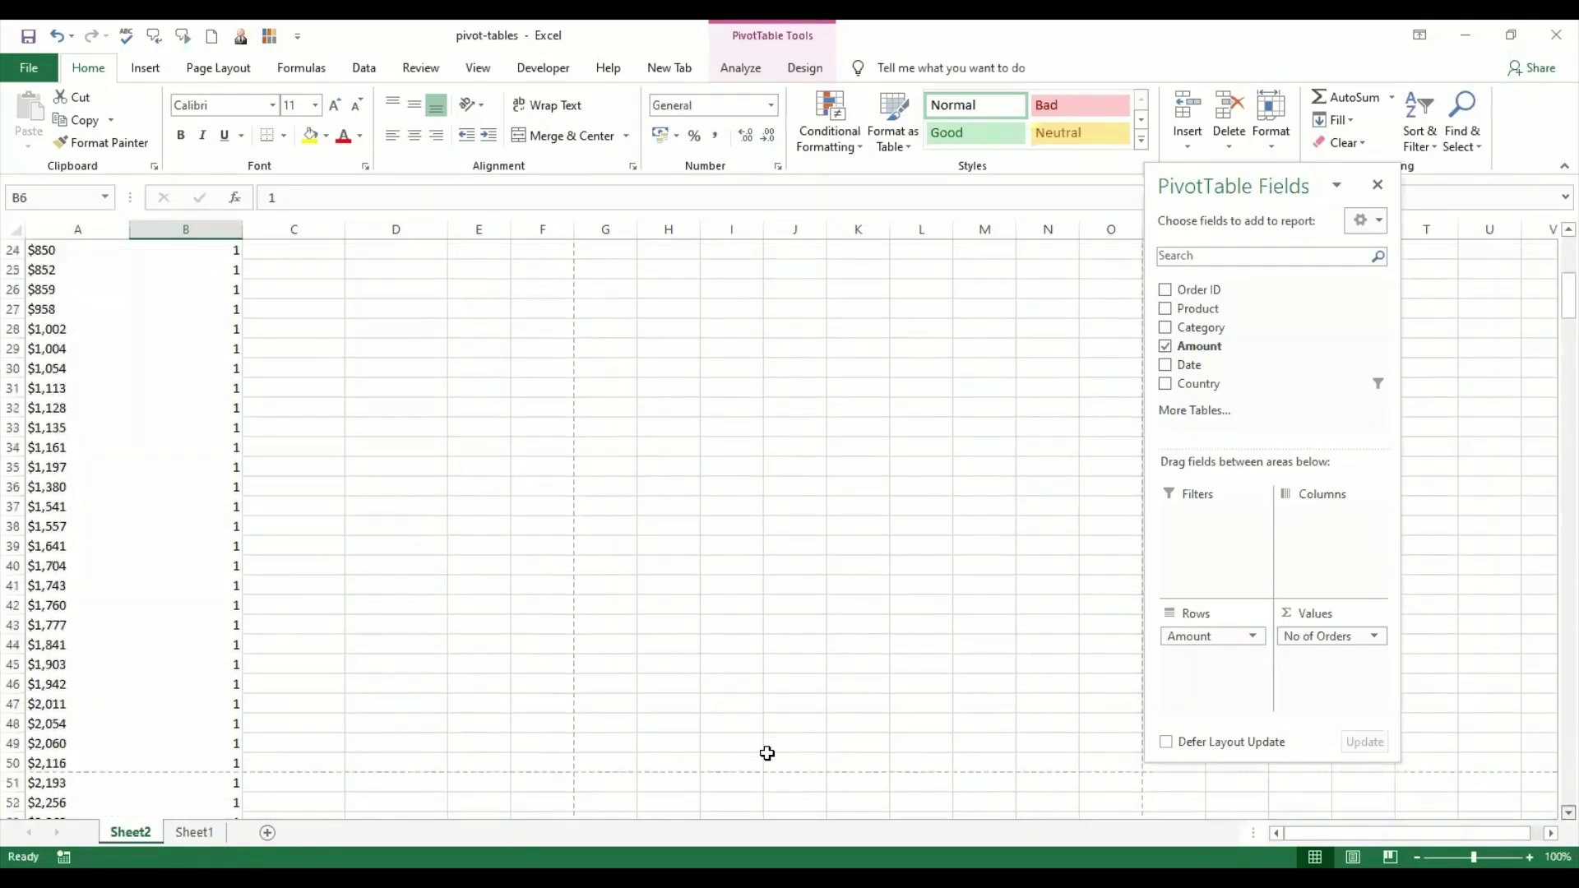
pyautogui.scroll(-4, 766, 753)
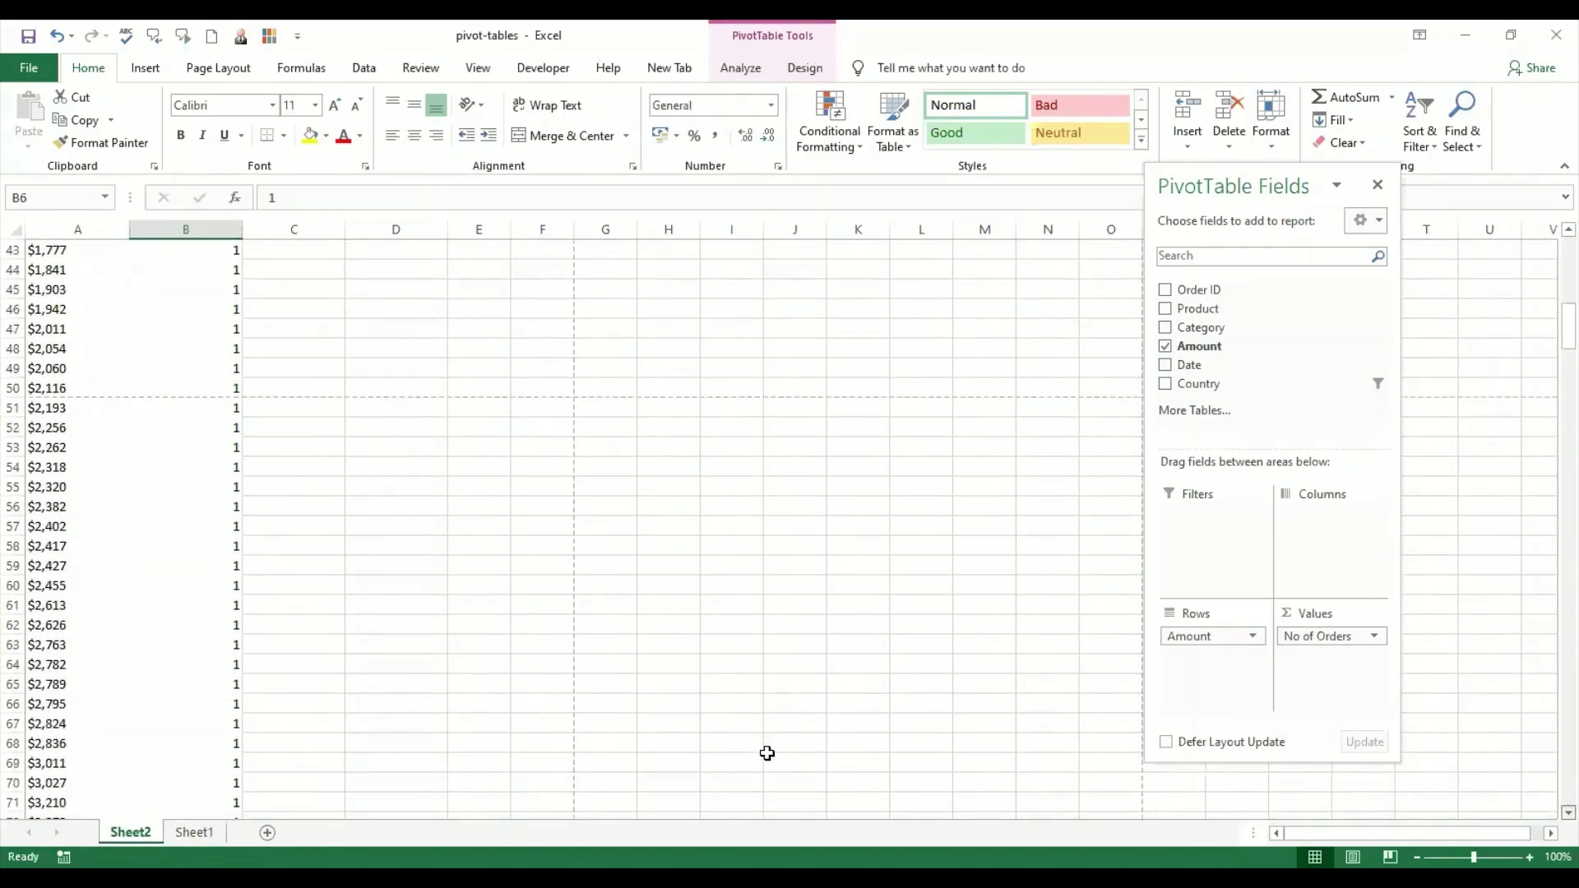
pyautogui.scroll(-6, 766, 753)
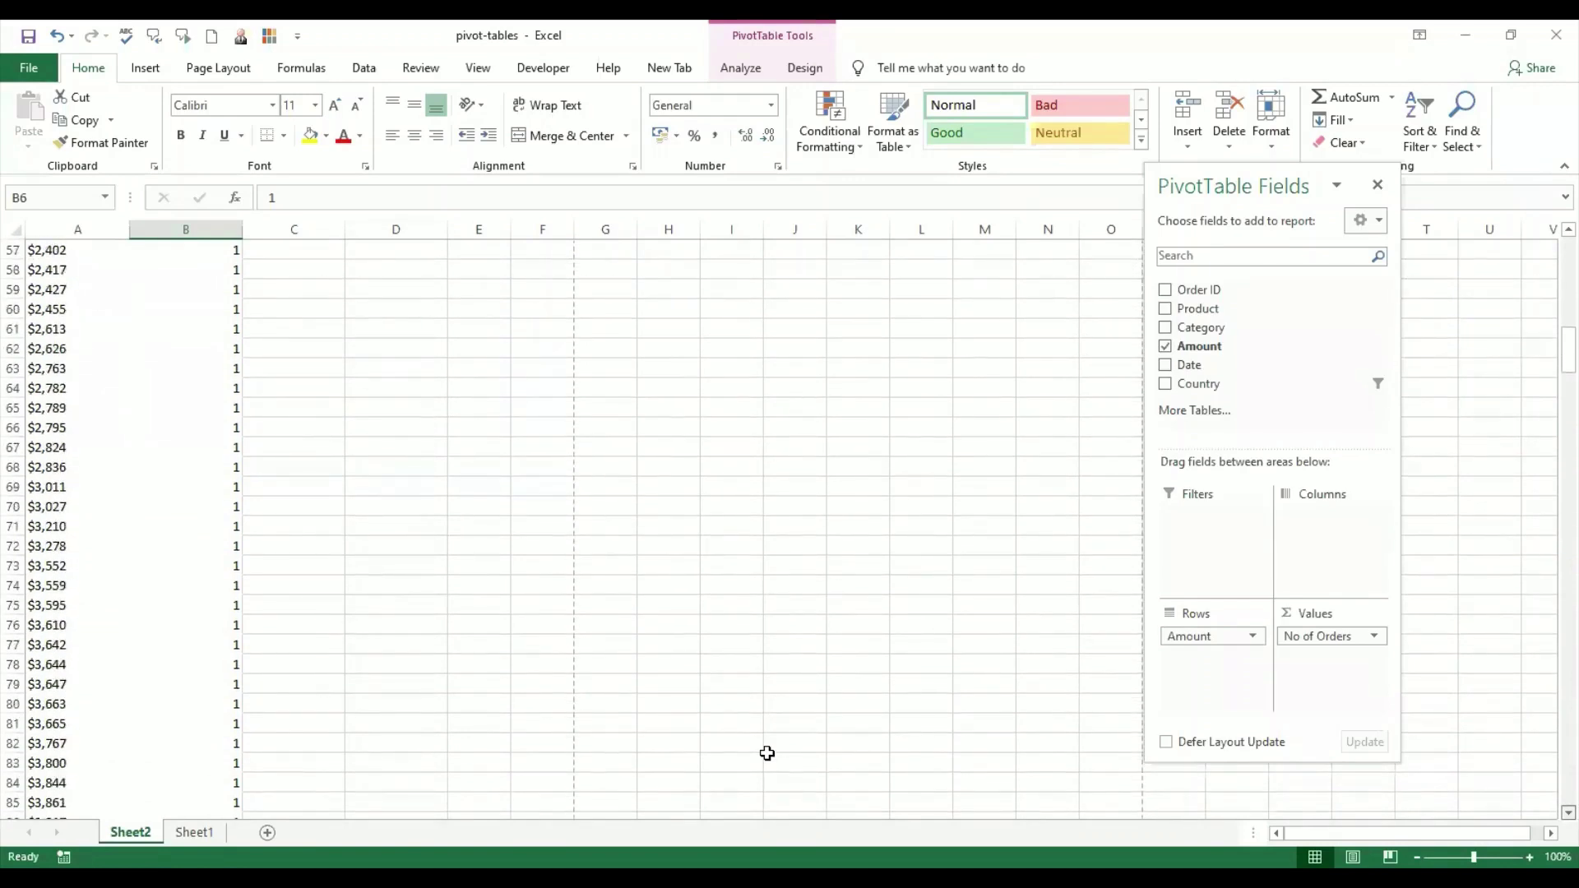
pyautogui.scroll(-9, 766, 754)
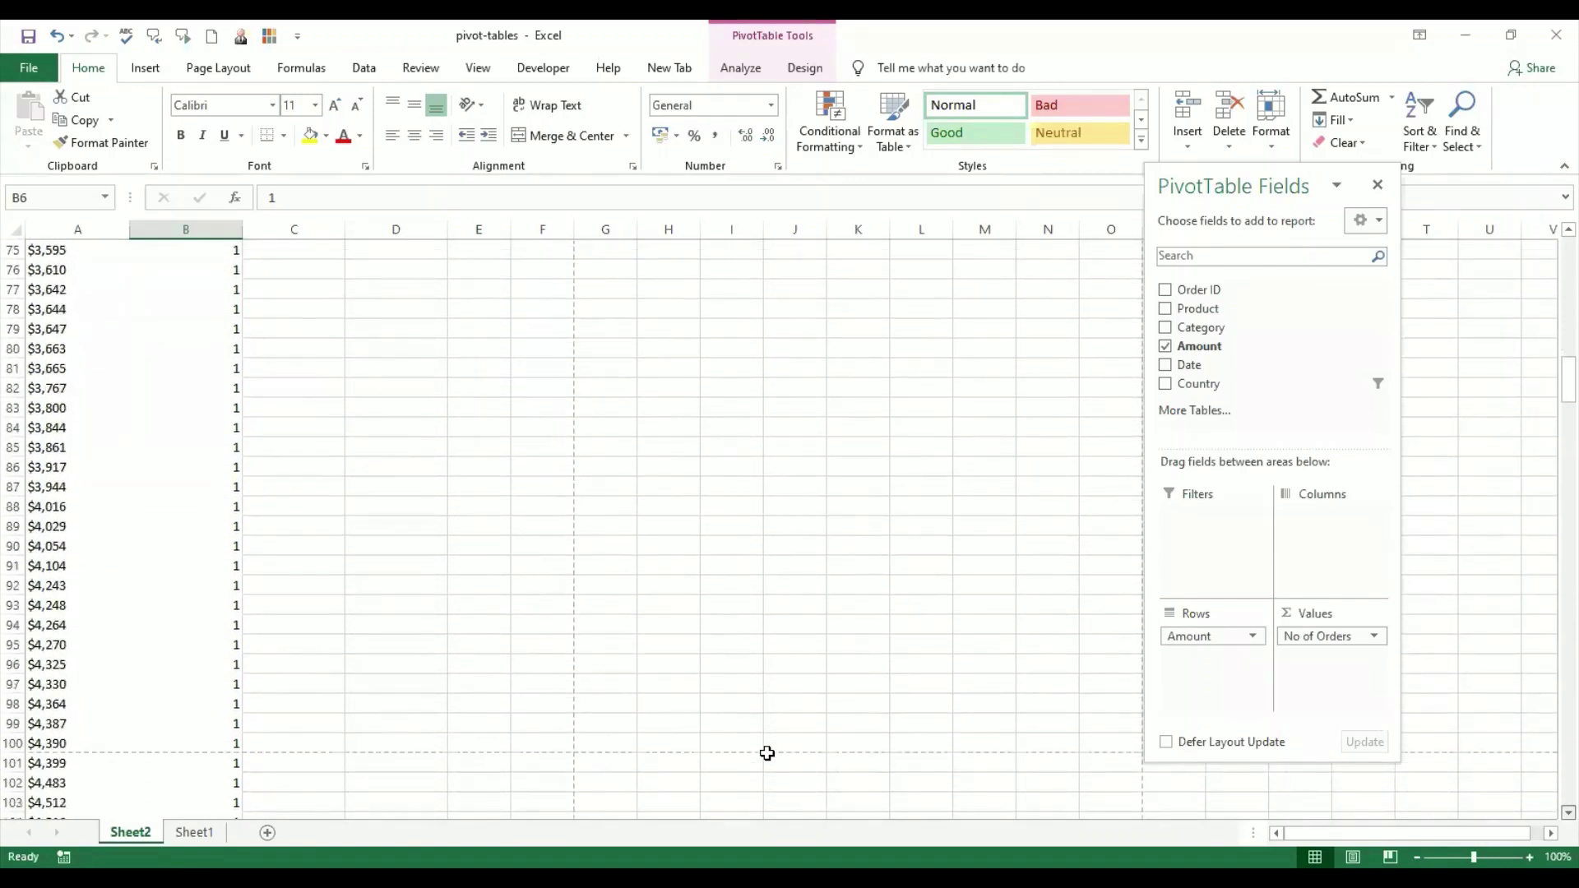
pyautogui.scroll(-10, 767, 754)
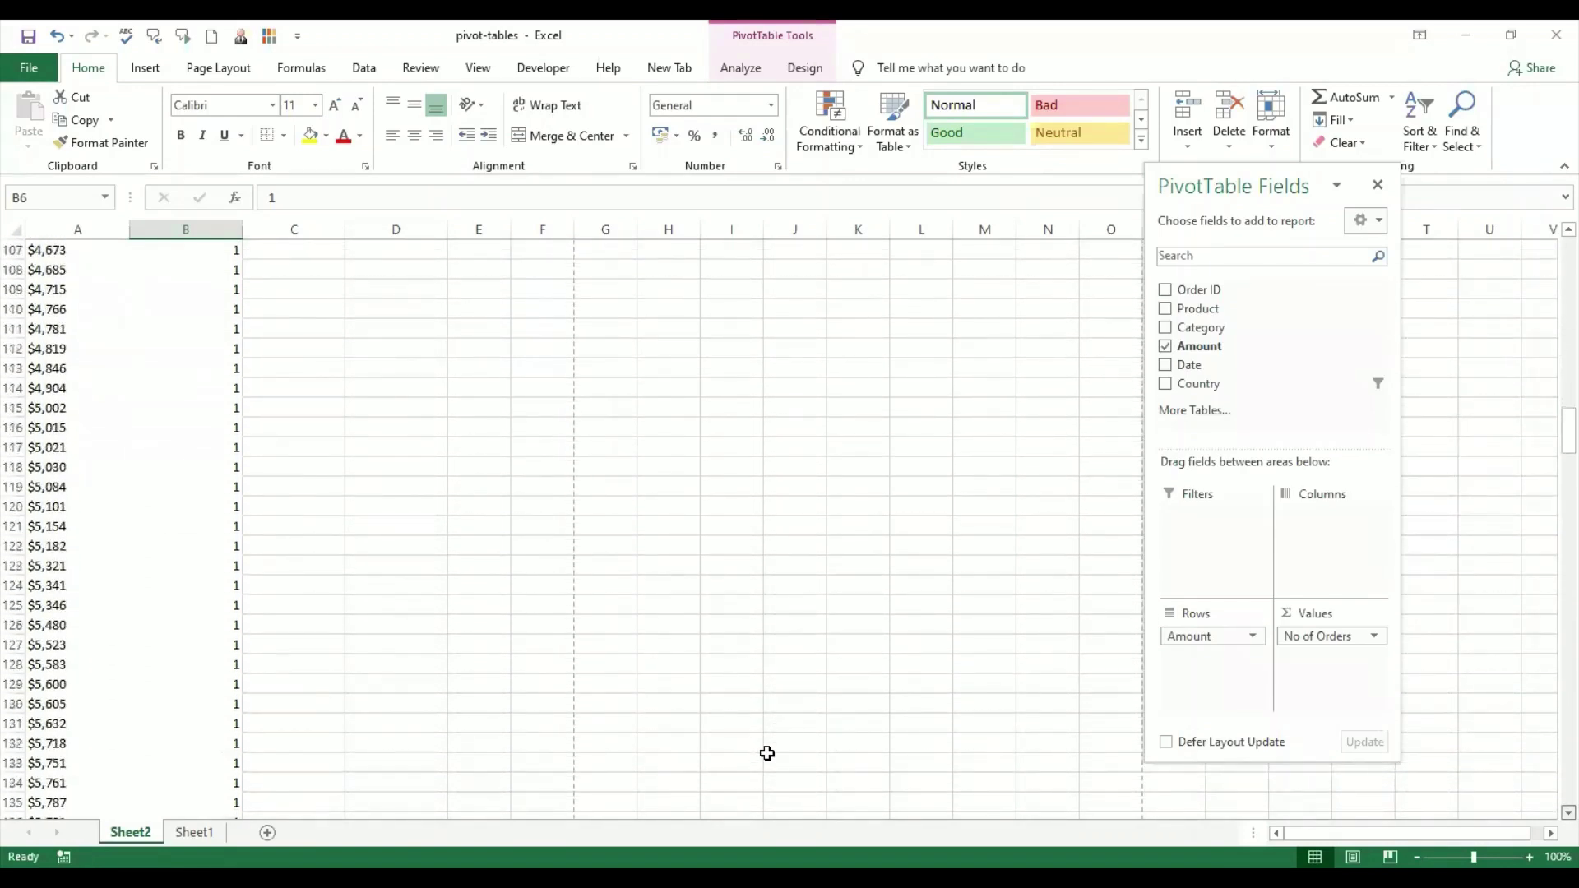
pyautogui.scroll(-6, 766, 754)
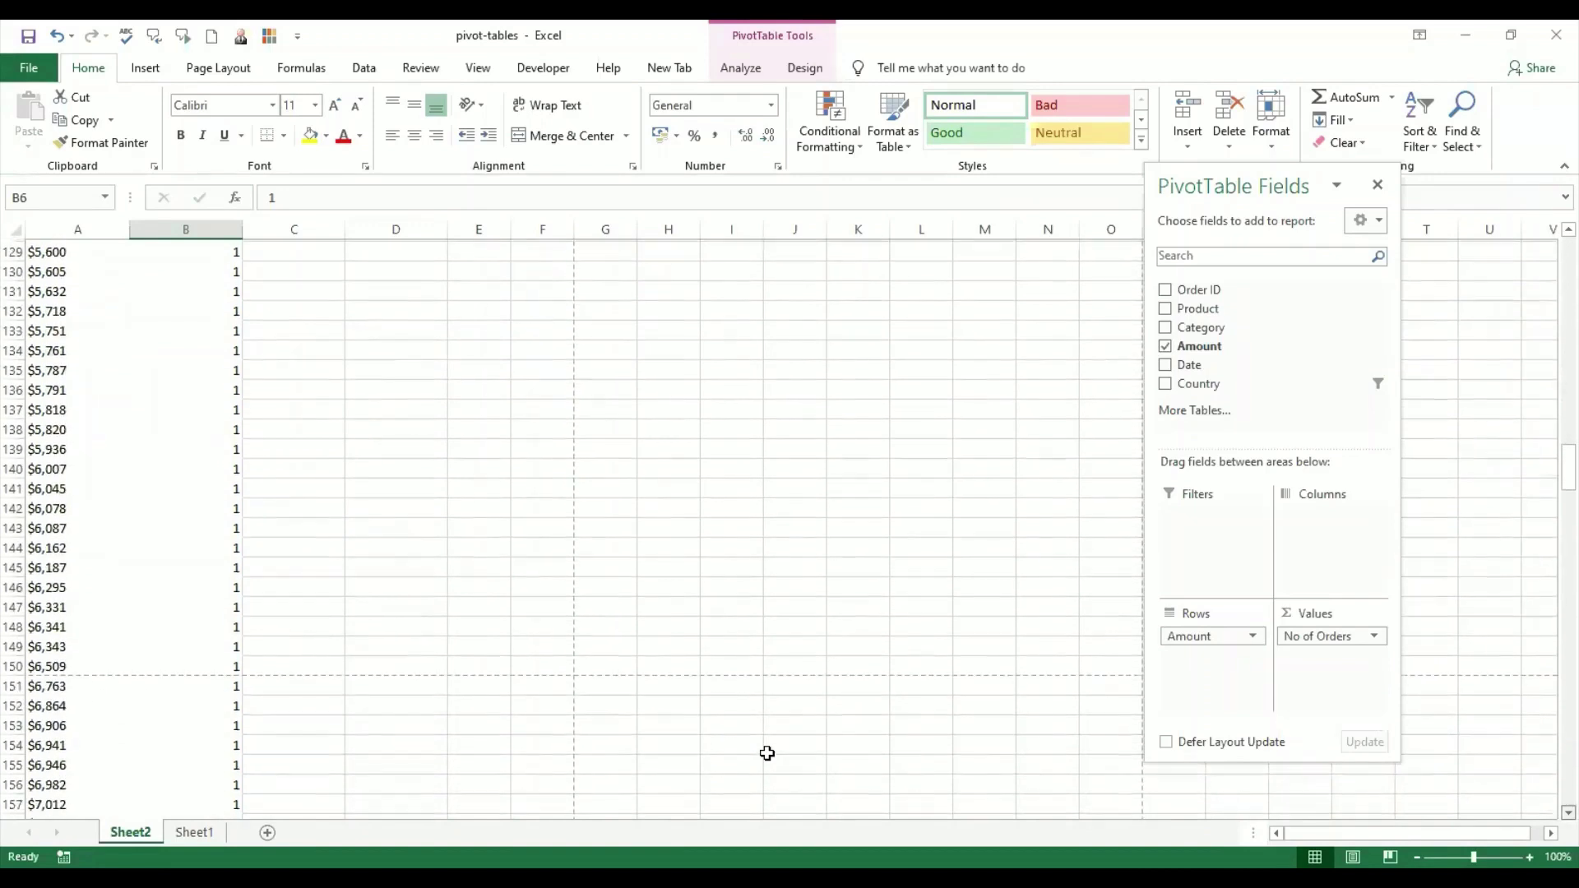
pyautogui.scroll(-11, 767, 753)
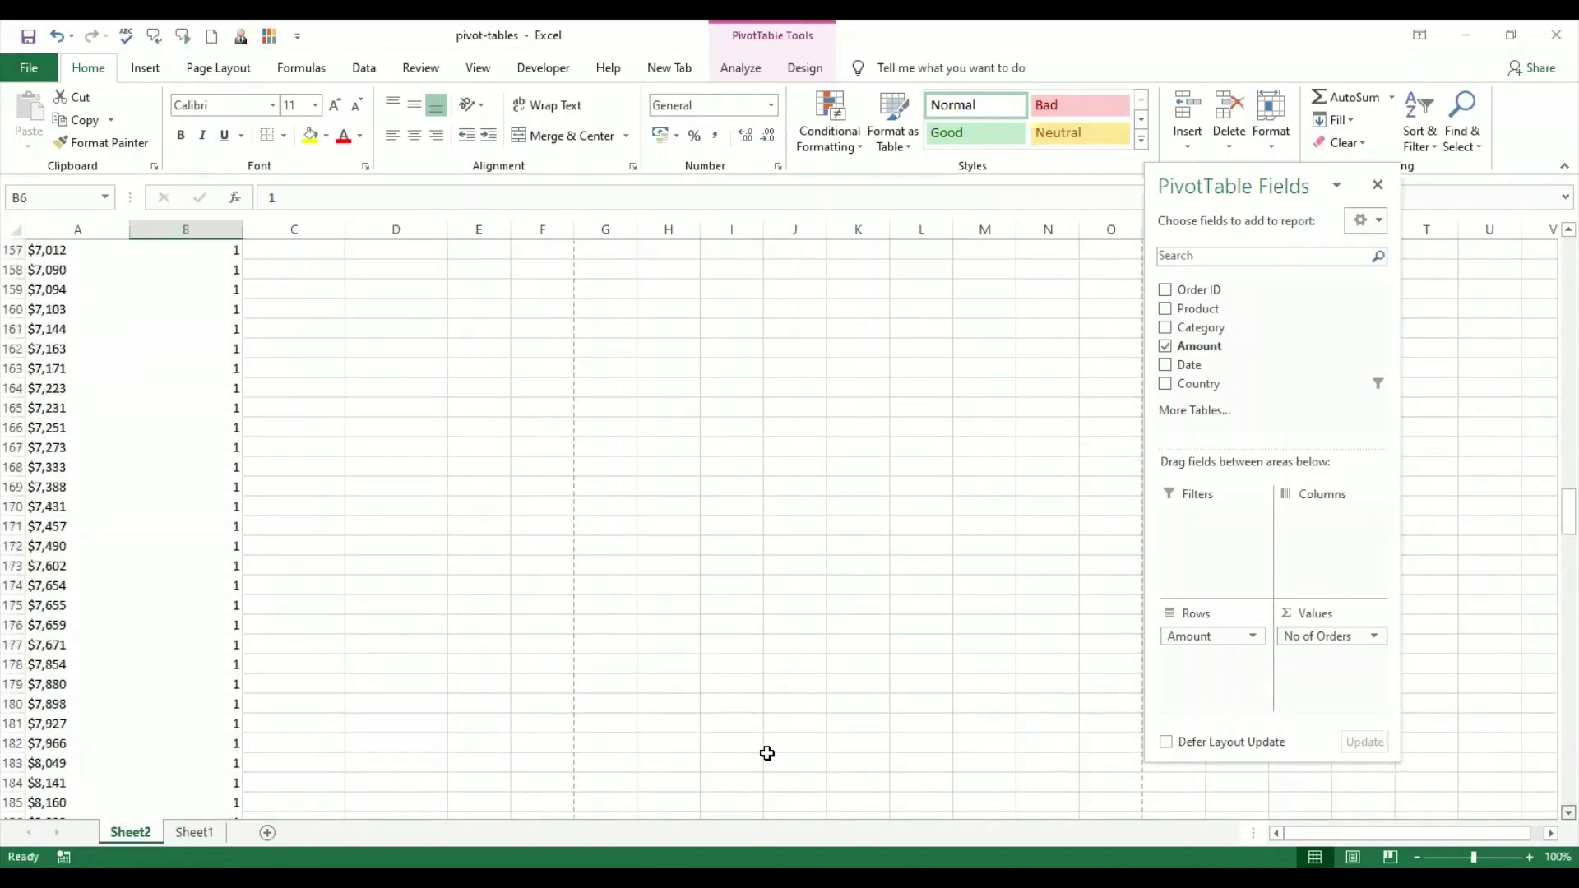
pyautogui.scroll(-4, 767, 754)
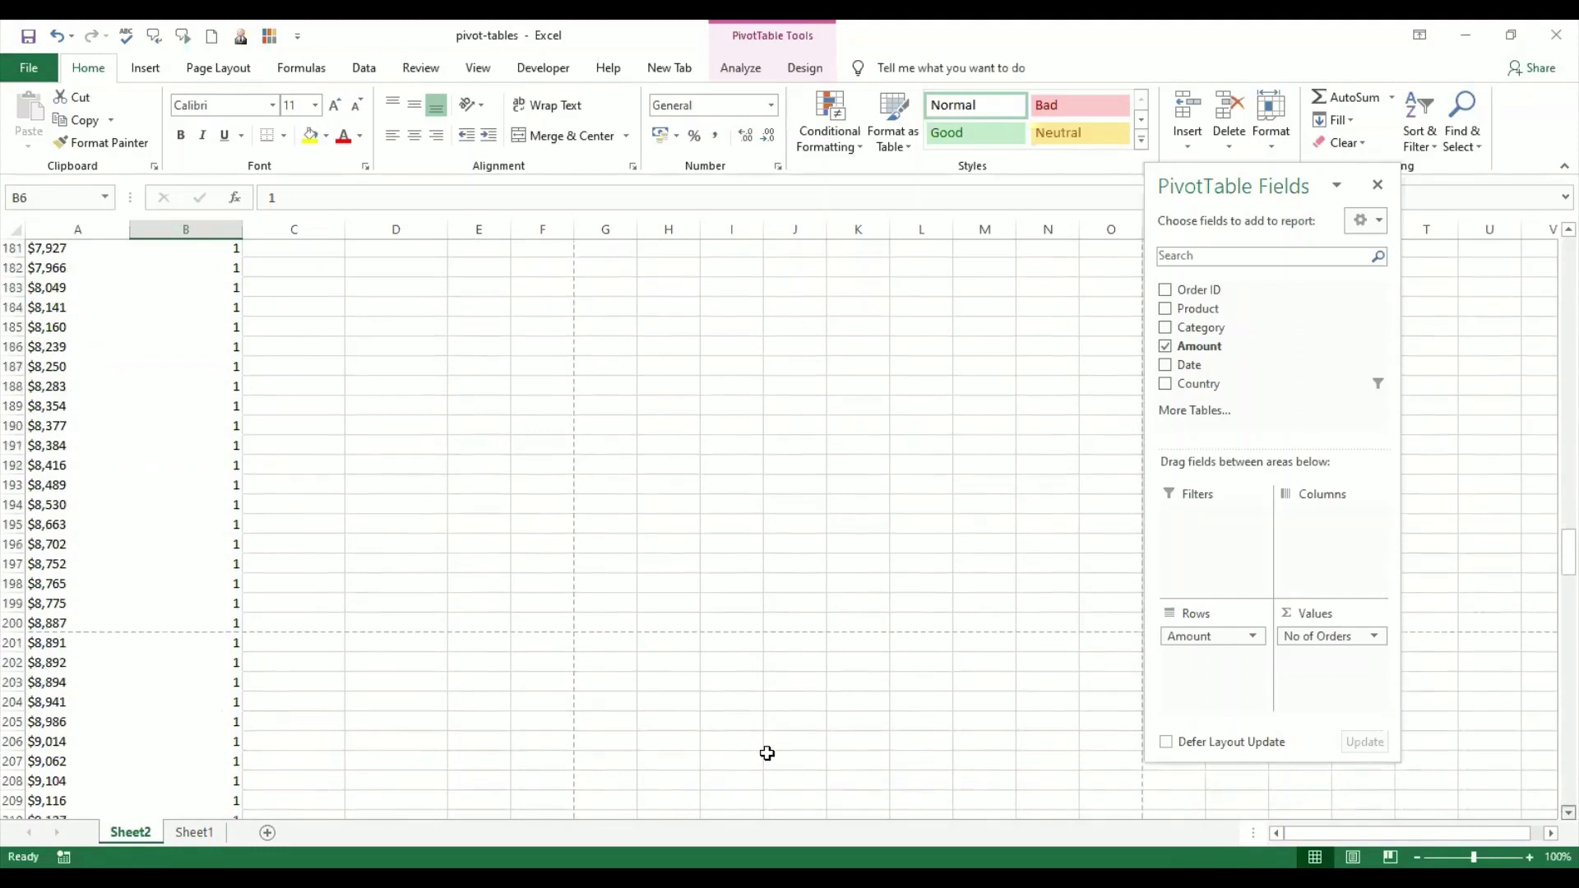
pyautogui.scroll(-3, 766, 754)
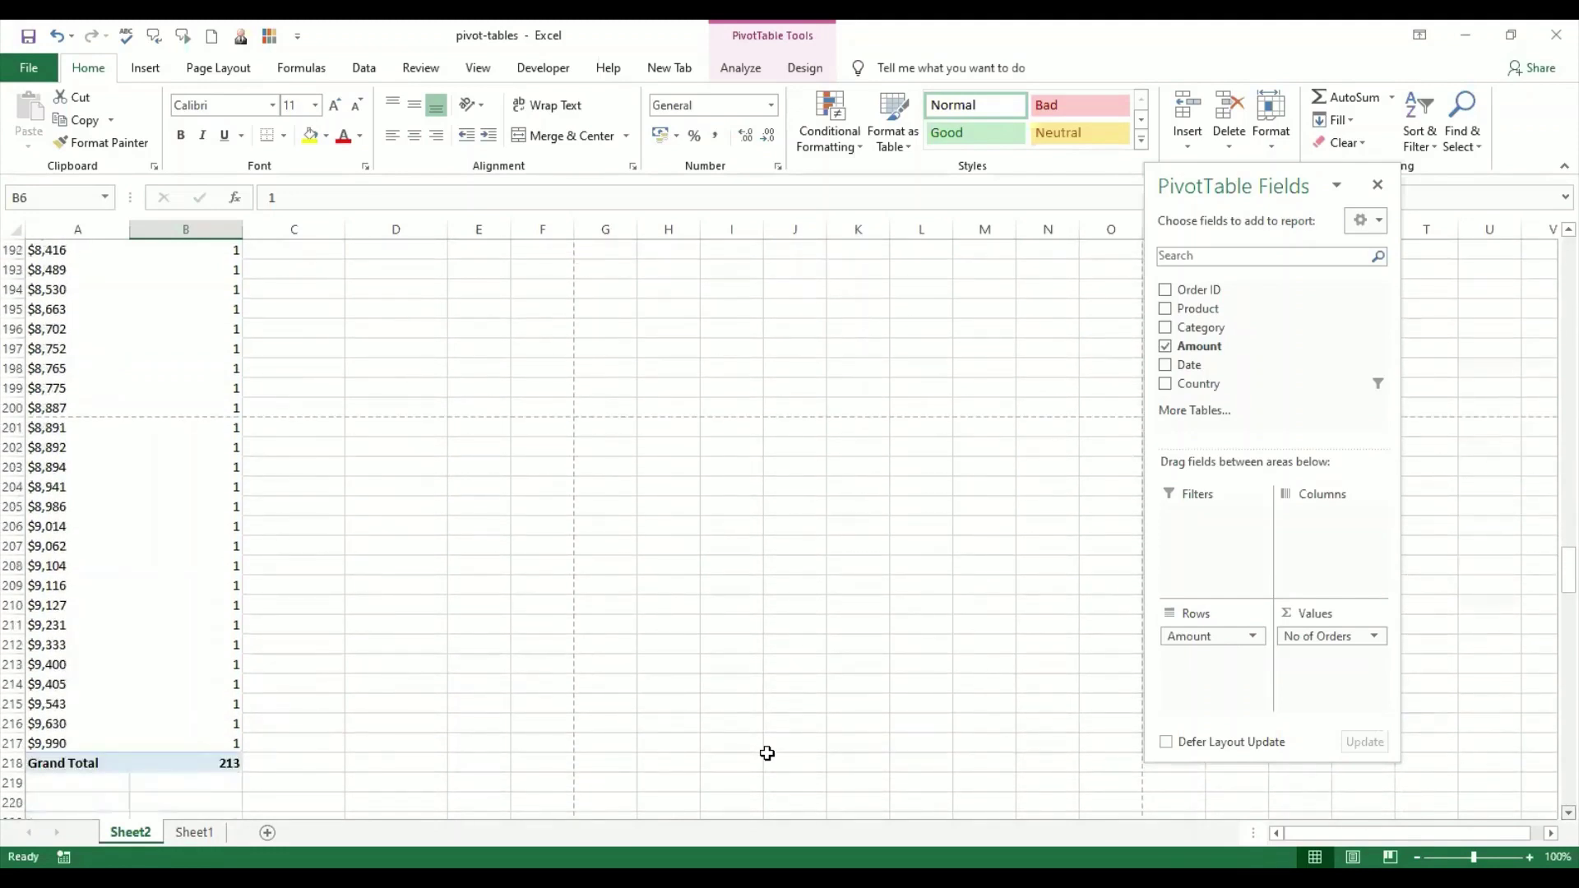
pyautogui.moveTo(1562, 582); pyautogui.dragTo(1561, 537)
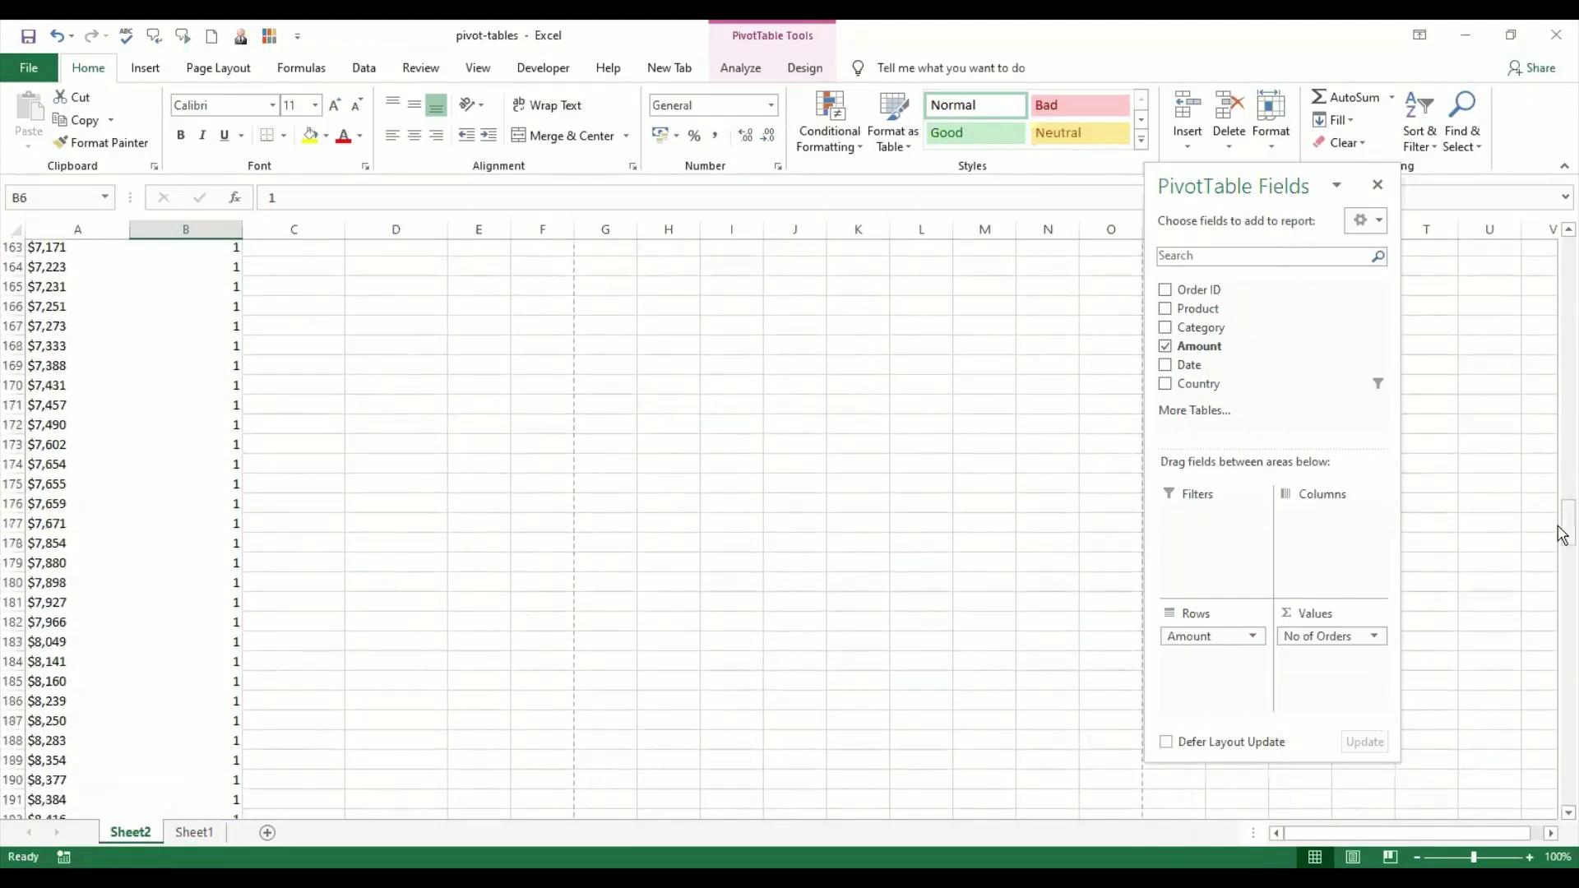
pyautogui.moveTo(1561, 372); pyautogui.dragTo(1562, 247)
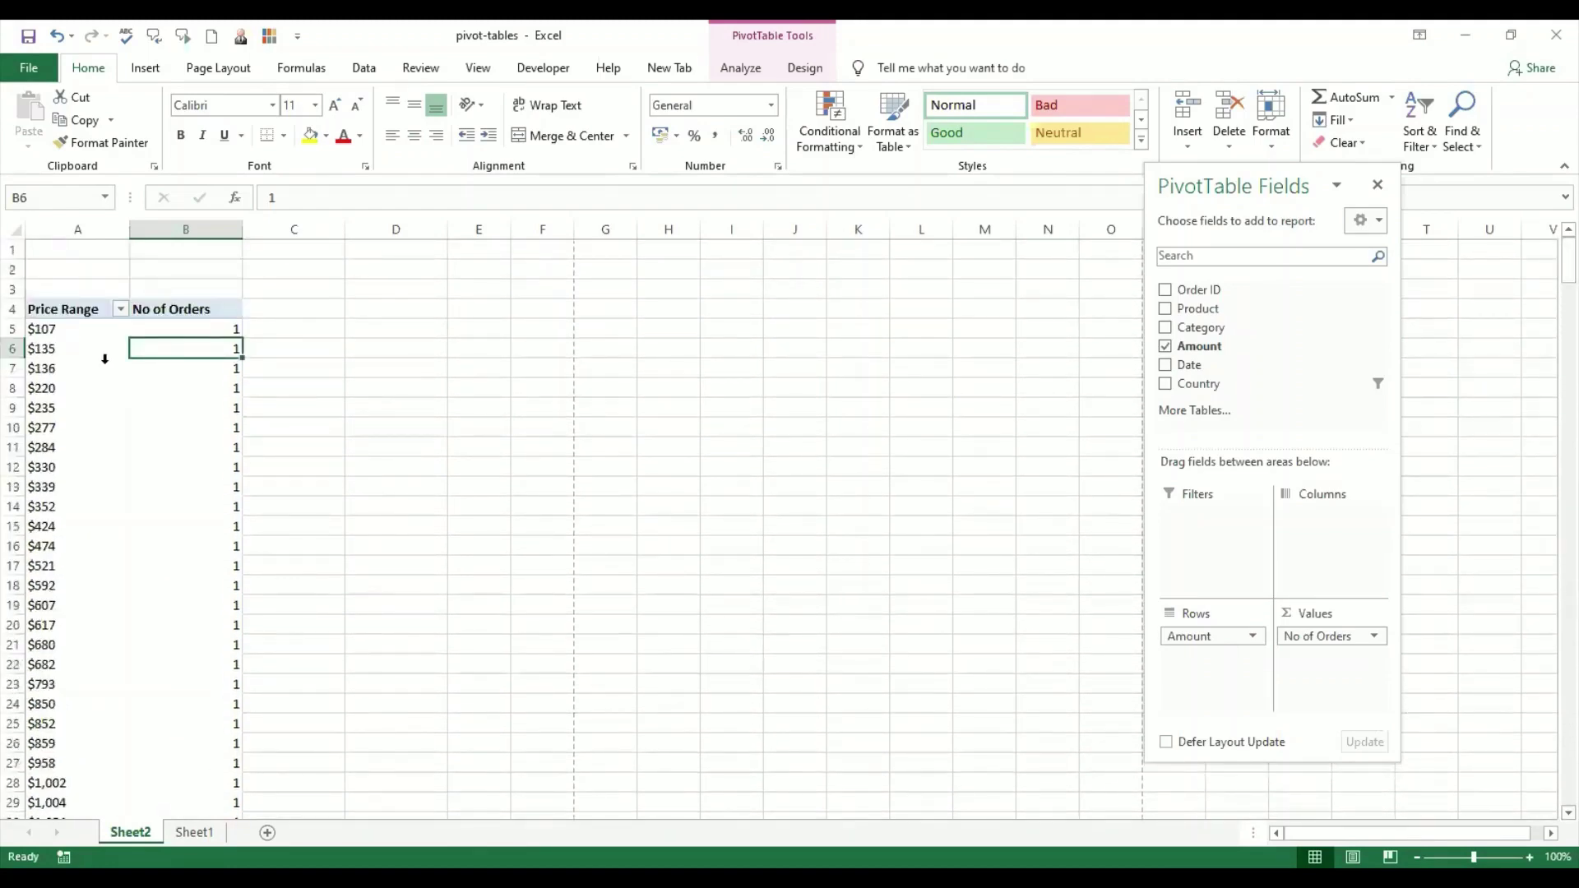
pyautogui.click(218, 371)
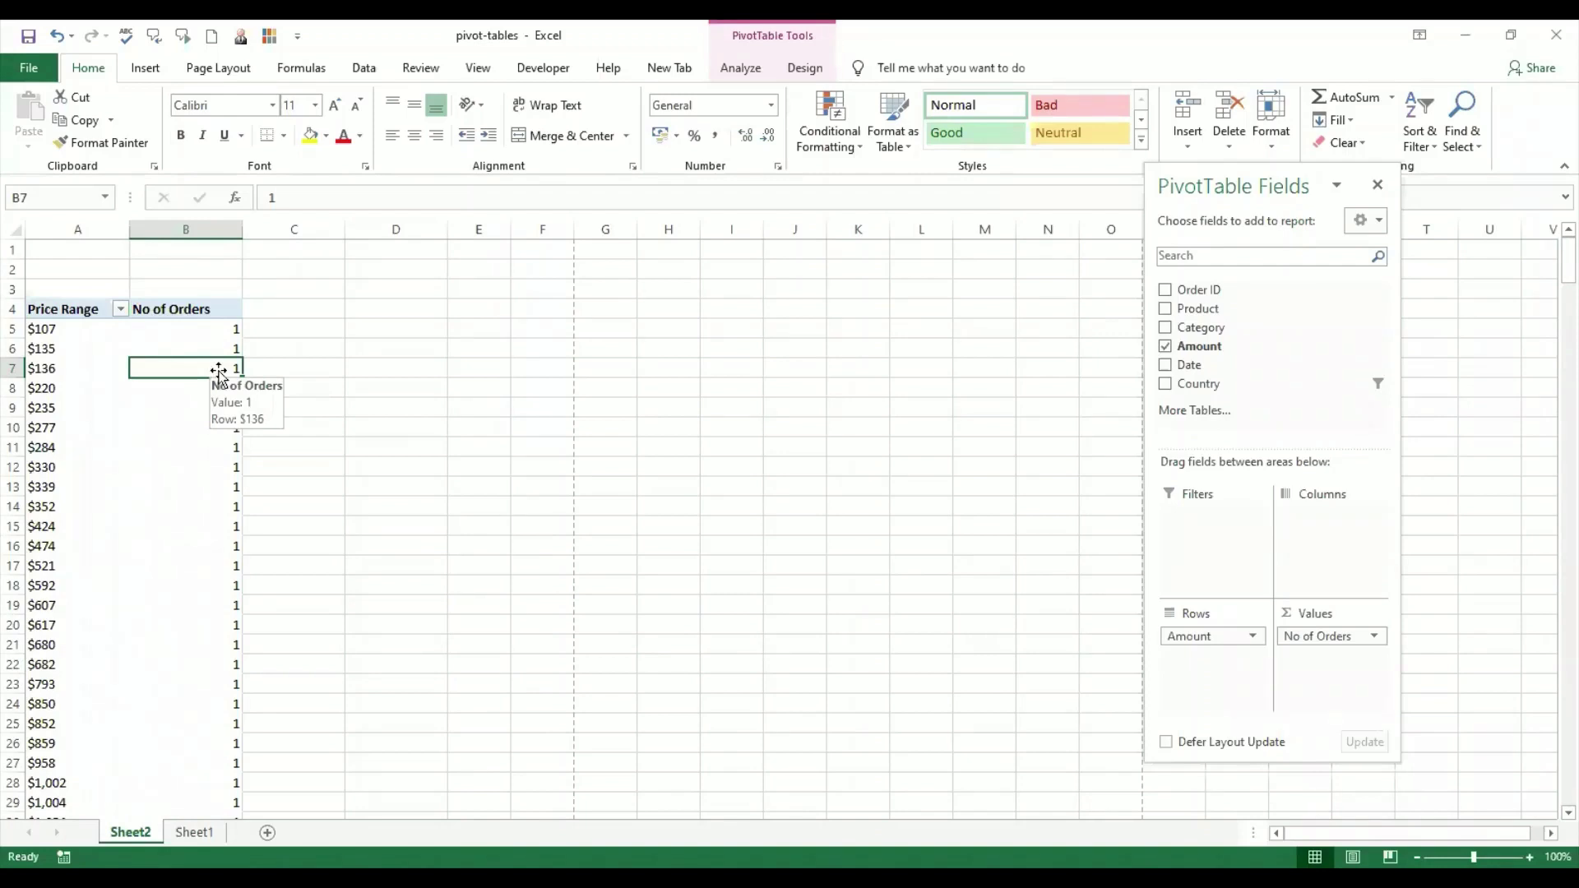
pyautogui.click(68, 331)
pyautogui.moveTo(69, 331)
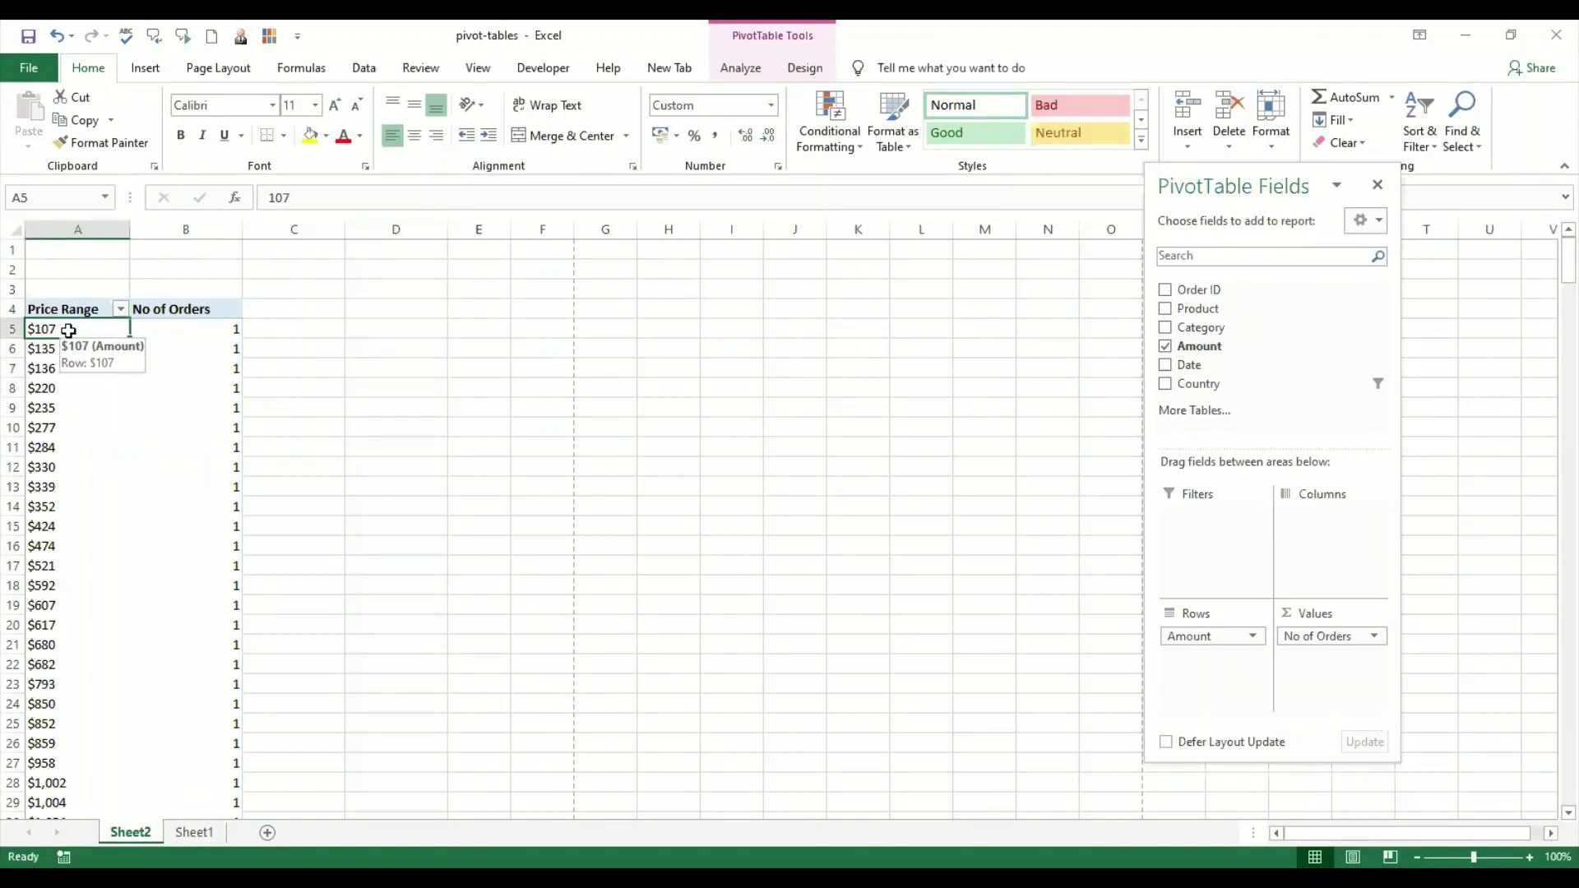
pyautogui.rightClick(69, 337)
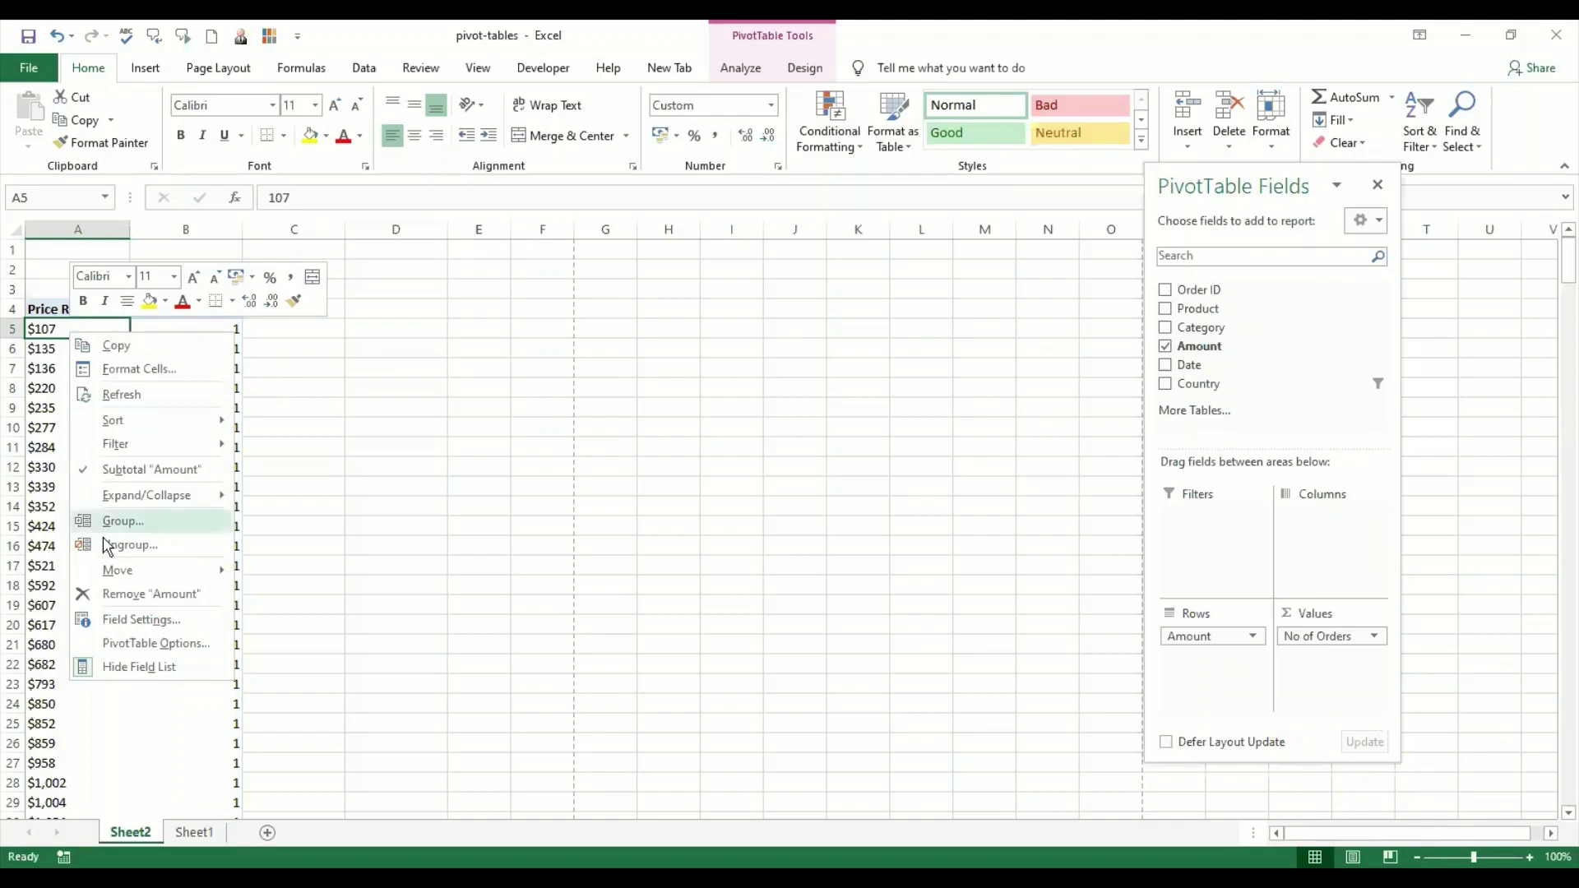
pyautogui.click(161, 625)
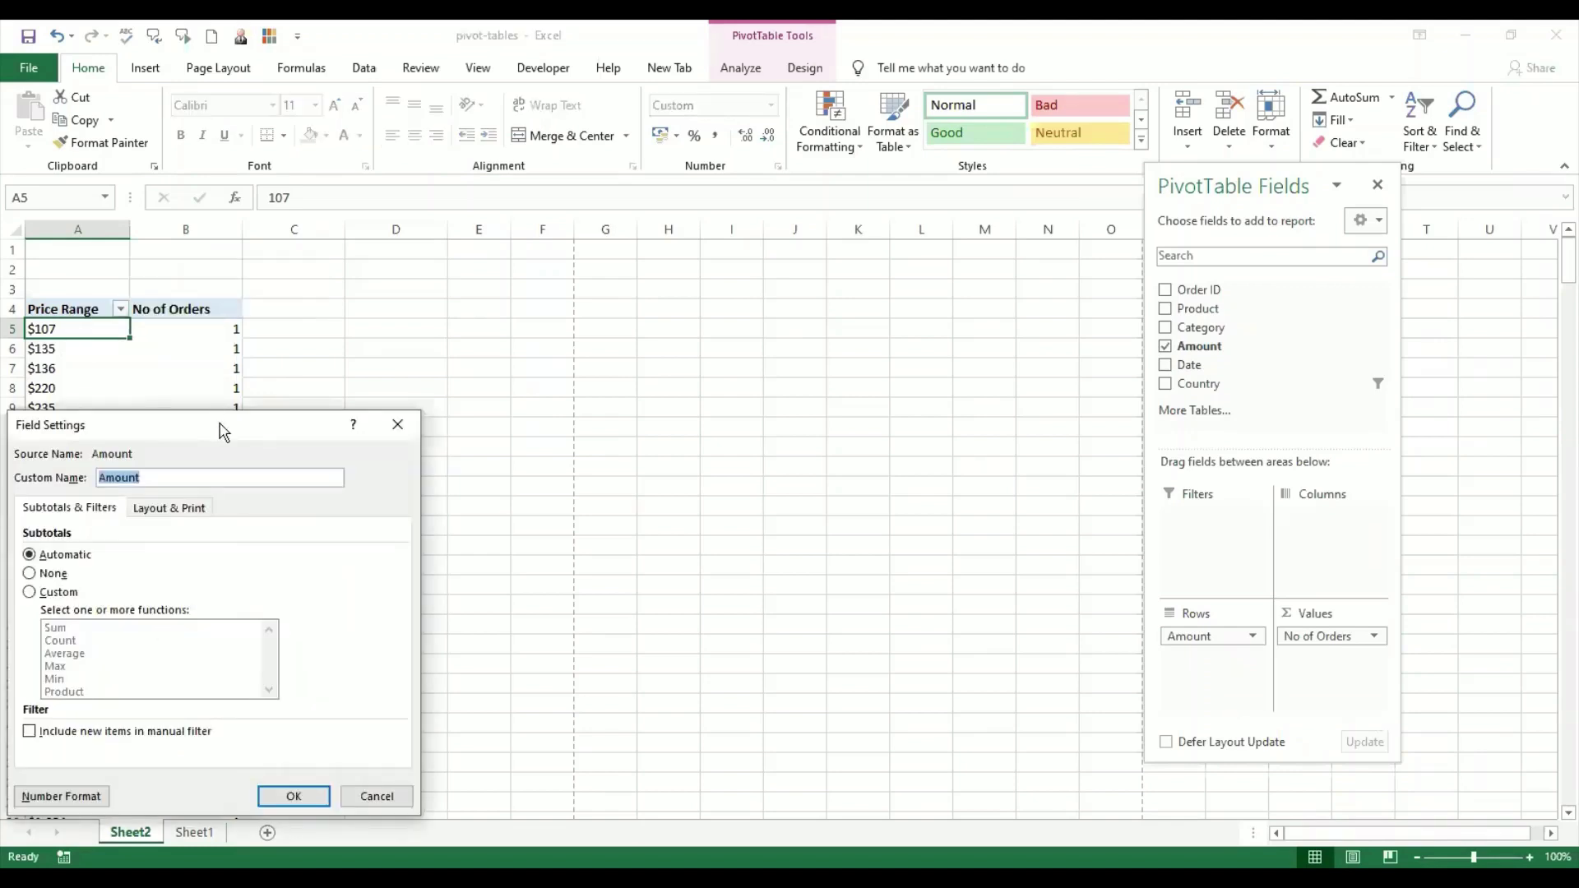
pyautogui.moveTo(221, 435); pyautogui.dragTo(610, 308)
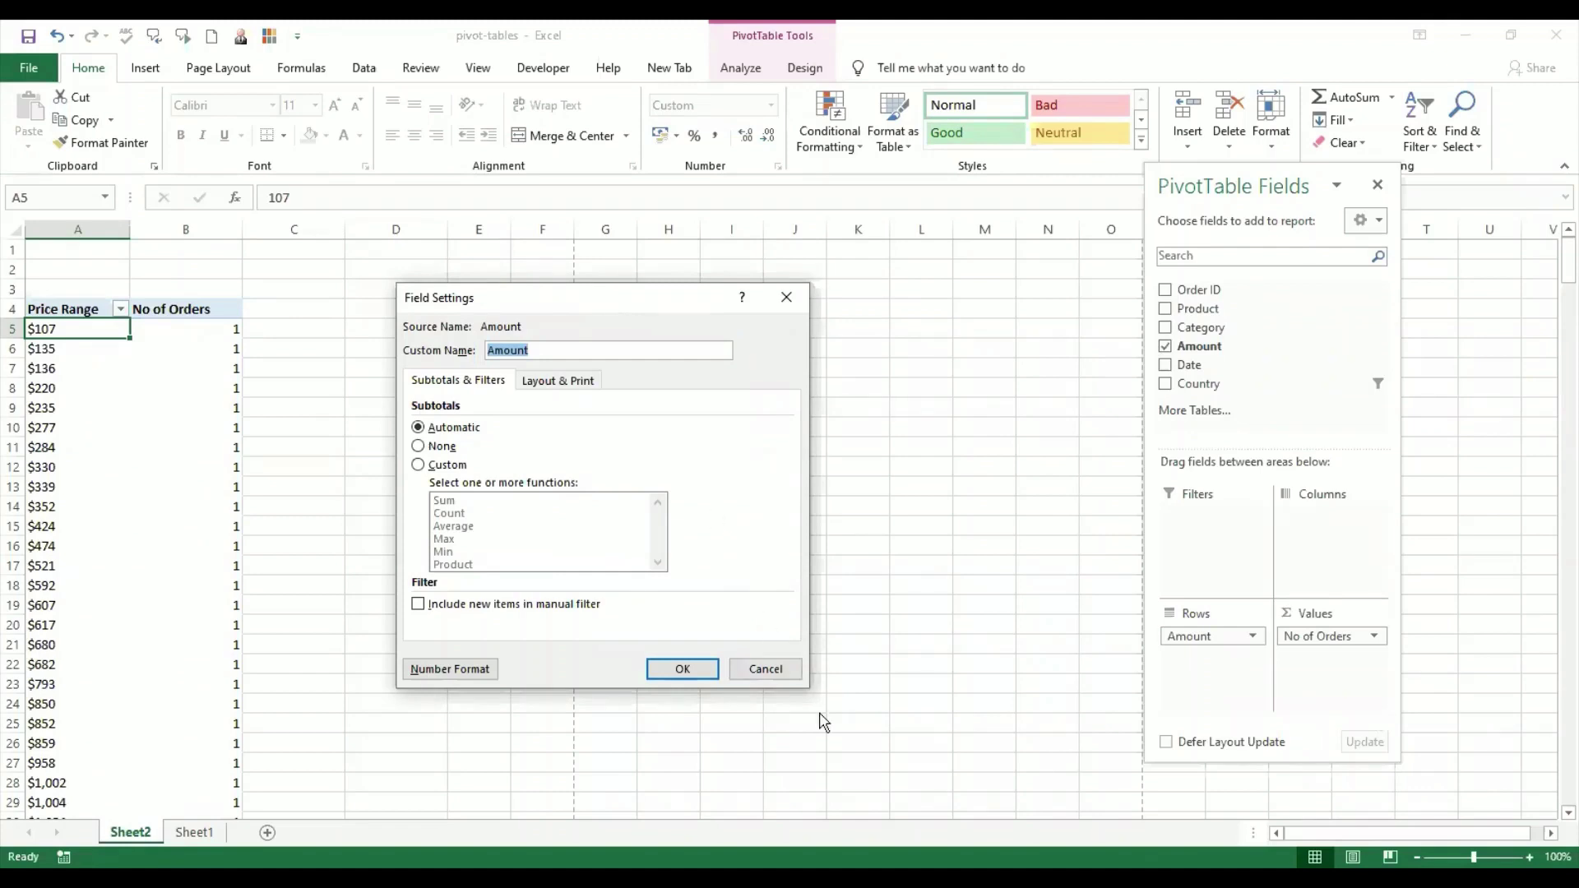
pyautogui.click(791, 673)
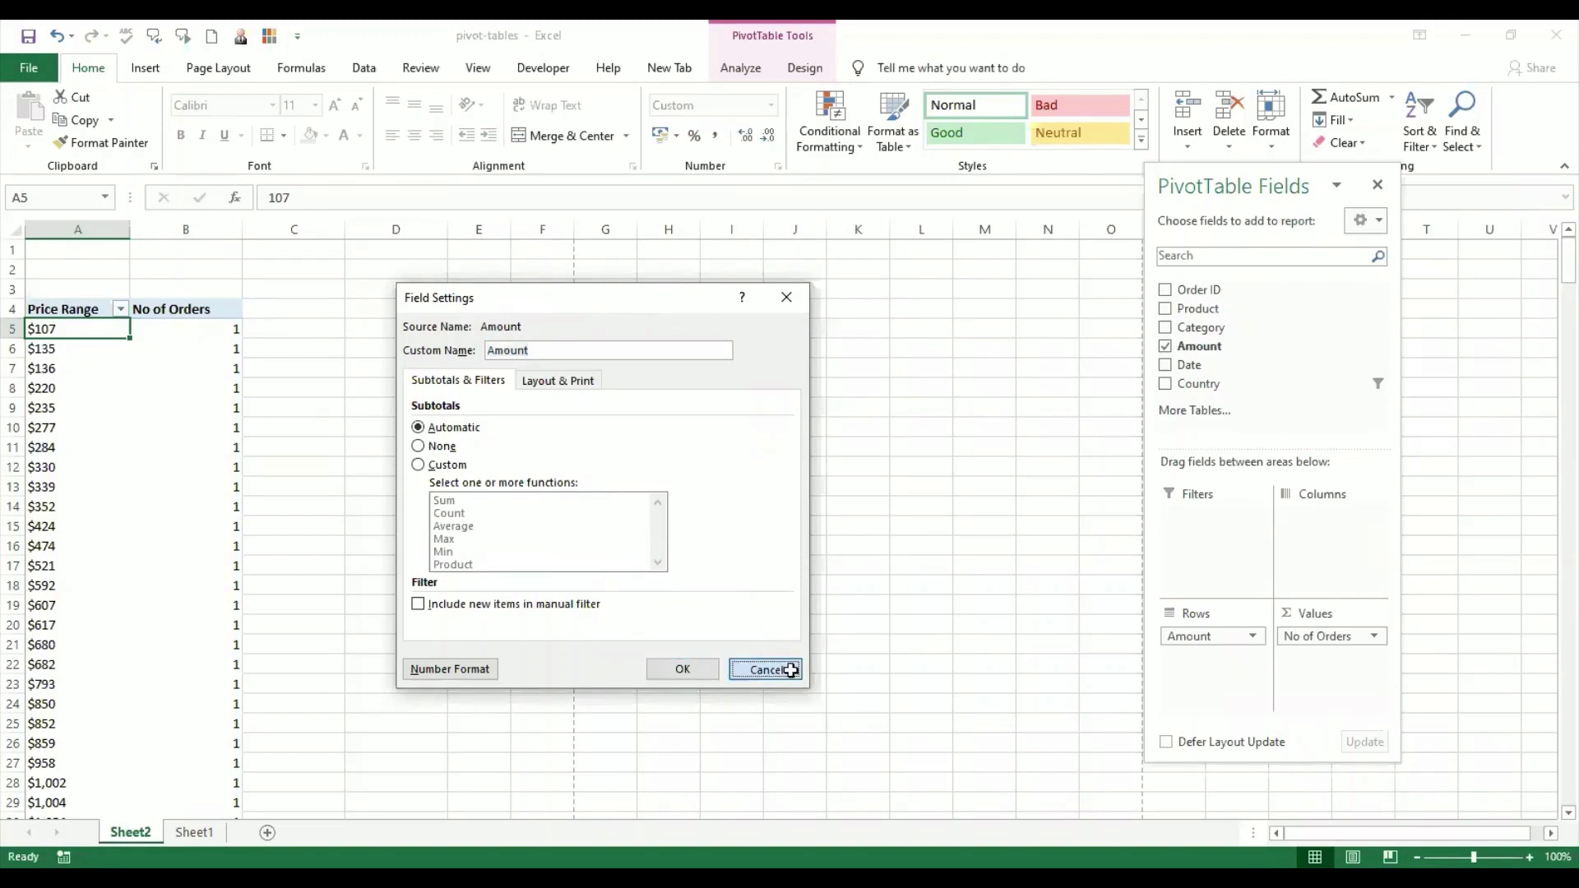
# - Group the amounts in the Price Range rows starting at 1 and ending at 10000 in intervals of 500
pyautogui.click(74, 367)
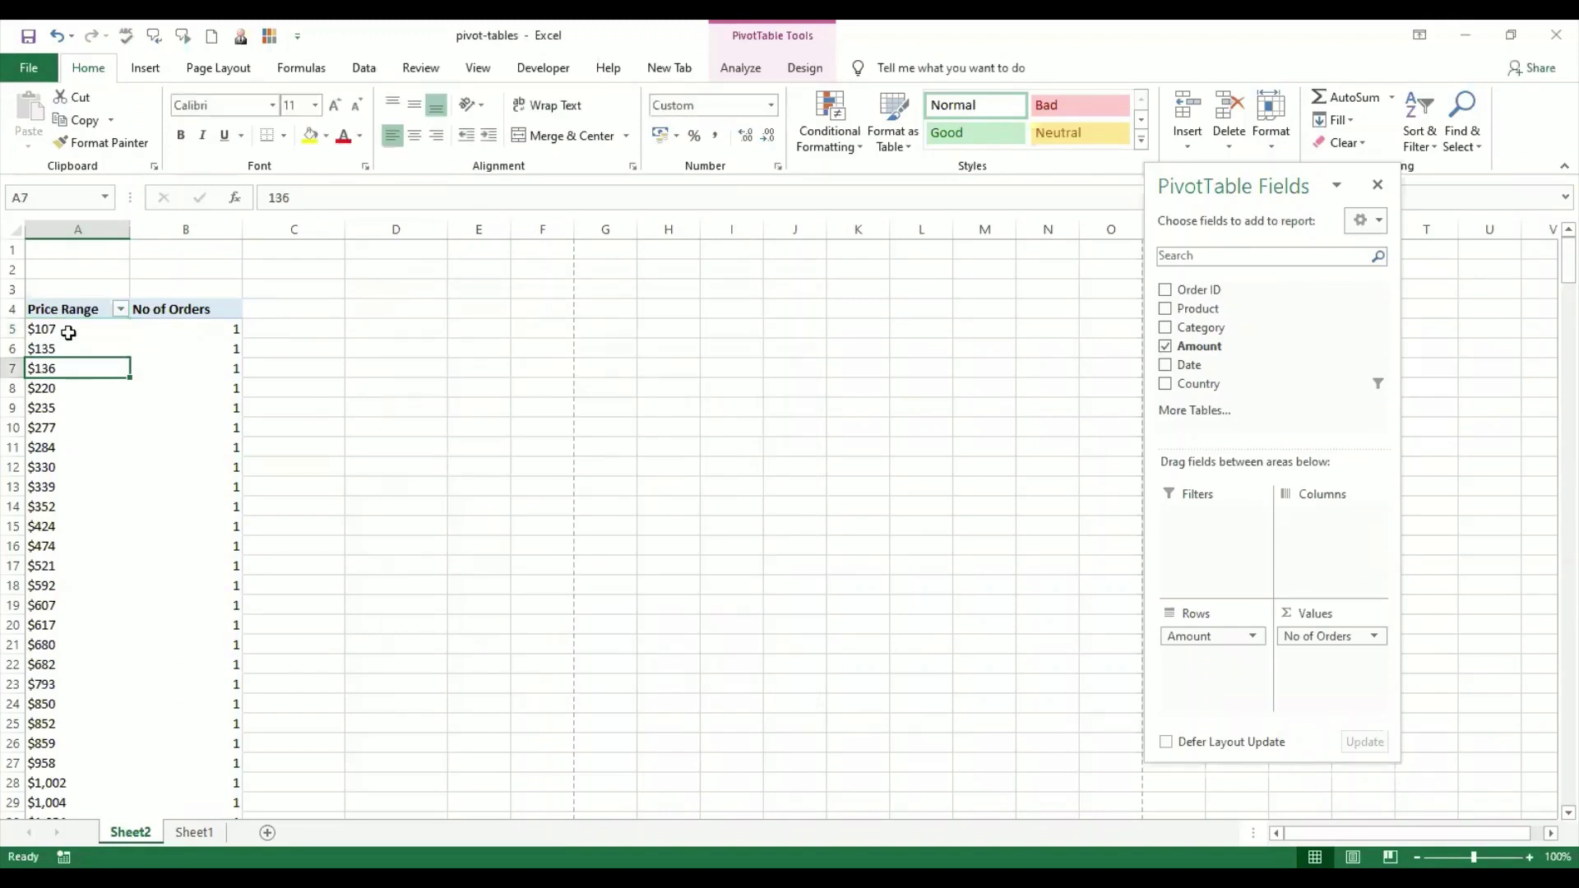
pyautogui.click(68, 333)
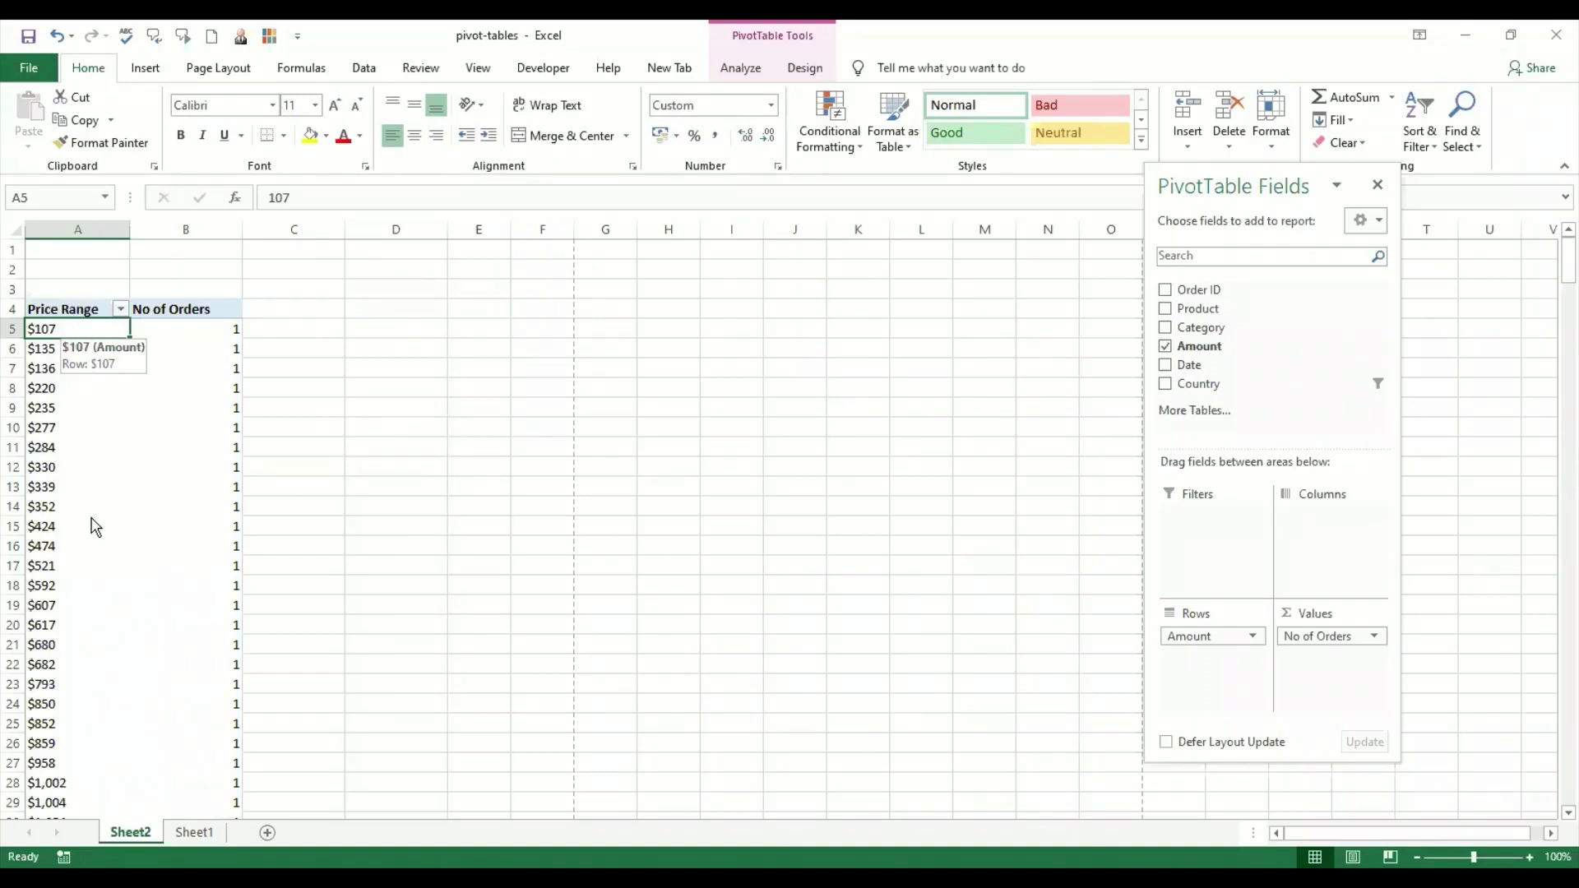
pyautogui.rightClick(68, 332)
pyautogui.click(123, 521)
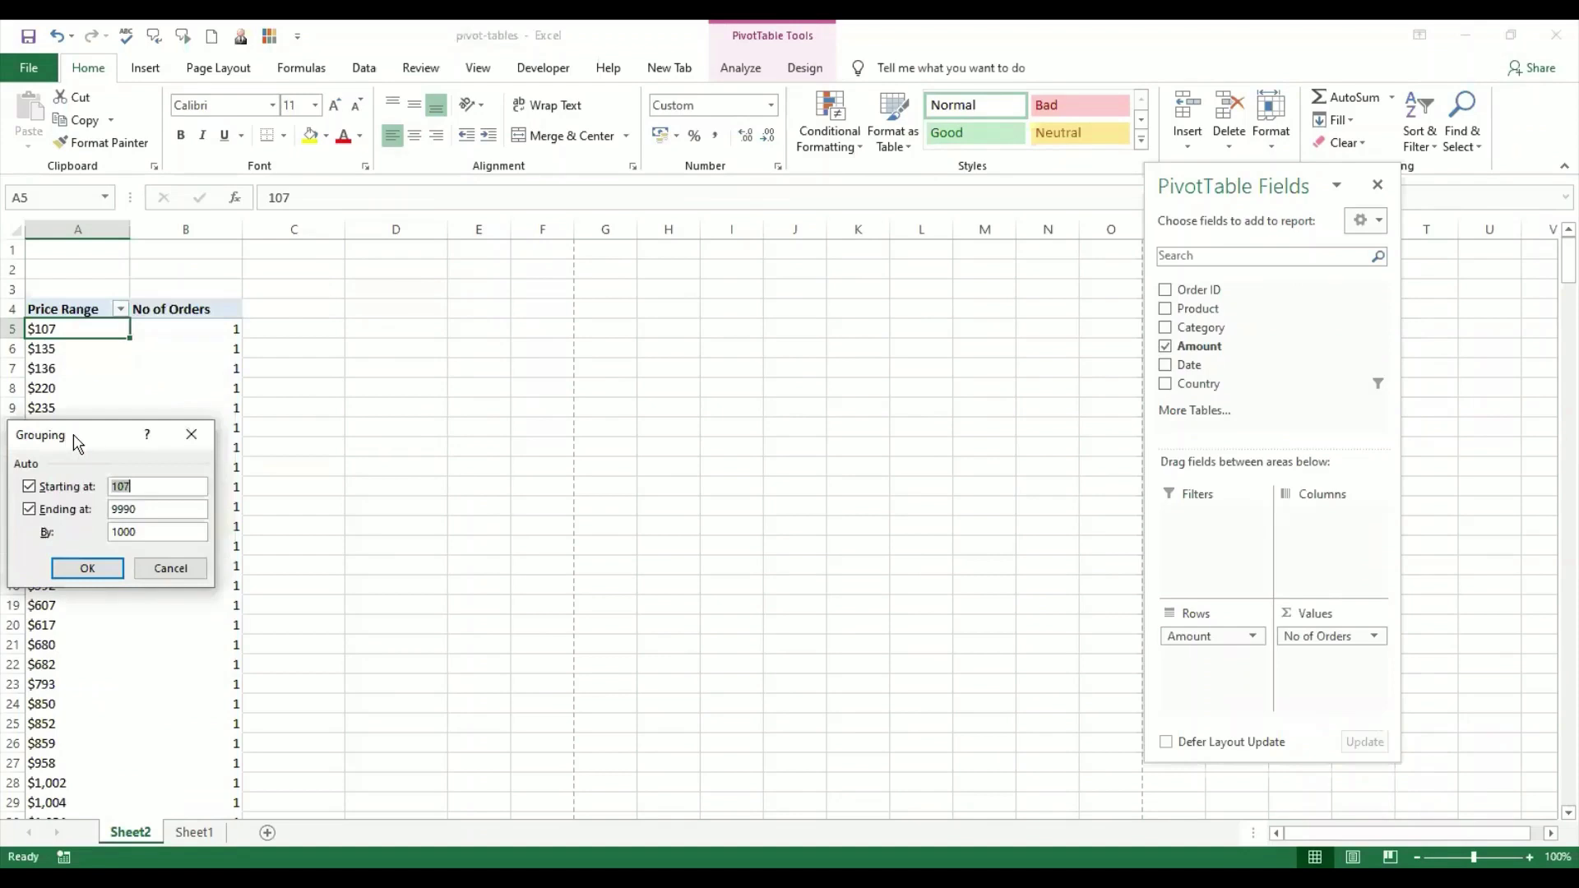
pyautogui.moveTo(79, 445); pyautogui.dragTo(586, 304)
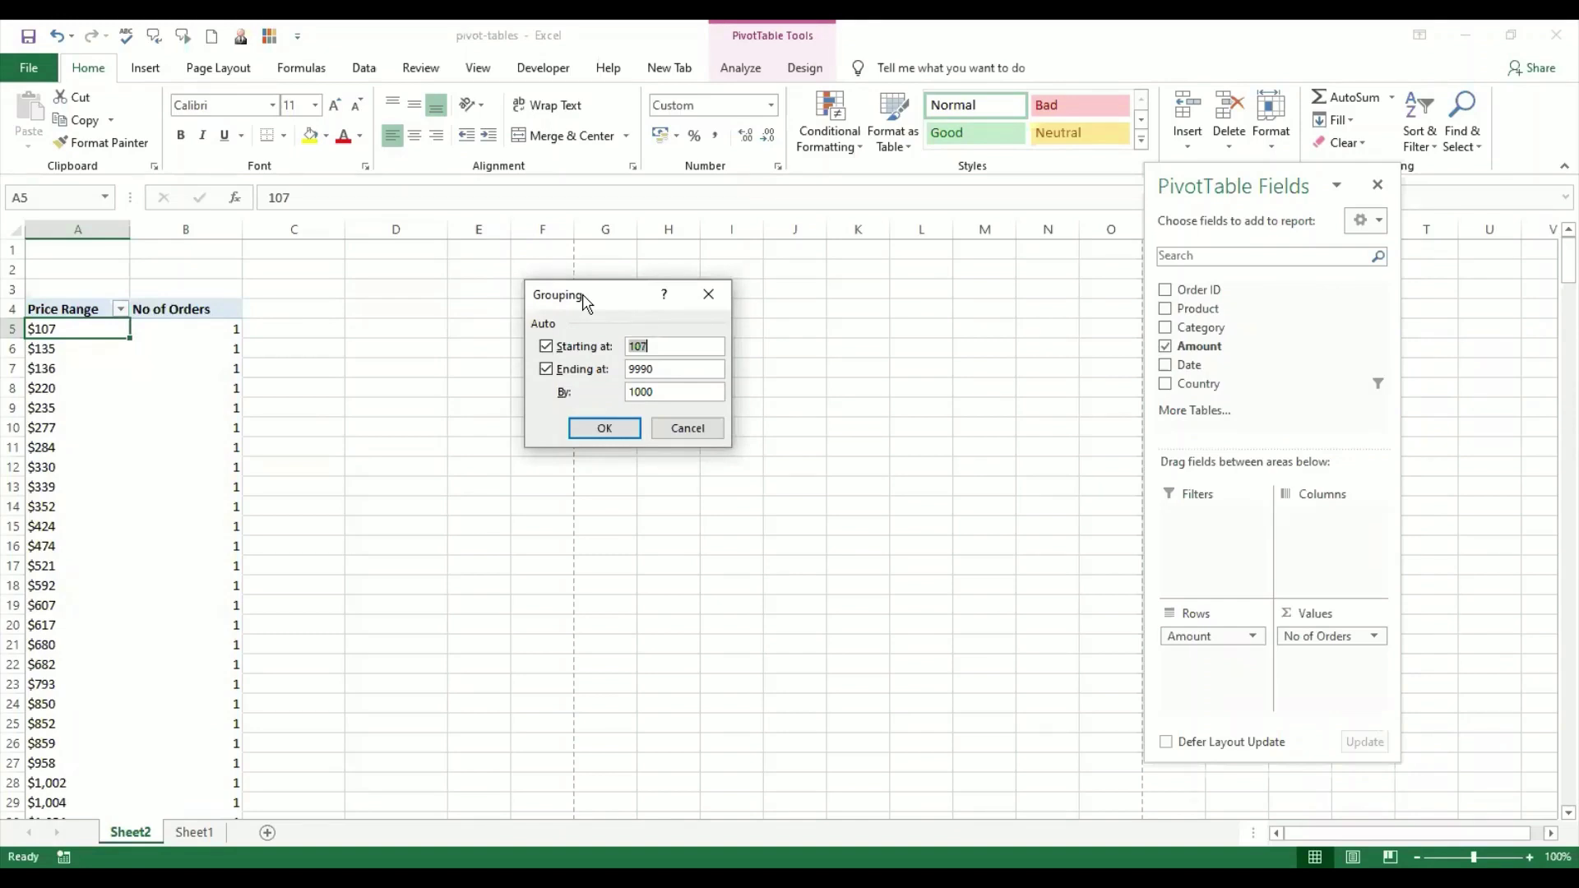
pyautogui.click(683, 343)
pyautogui.press('BackSpace')
pyautogui.press('BackSpace')
pyautogui.press('BackSpace')
pyautogui.press('BackSpace')
pyautogui.press('BackSpace')
pyautogui.press('BackSpace')
pyautogui.press('BackSpace')
pyautogui.write('10000')
pyautogui.press('BackSpace')
pyautogui.press('BackSpace')
pyautogui.press('BackSpace')
pyautogui.press('BackSpace')
pyautogui.write('500')
pyautogui.click(604, 428)
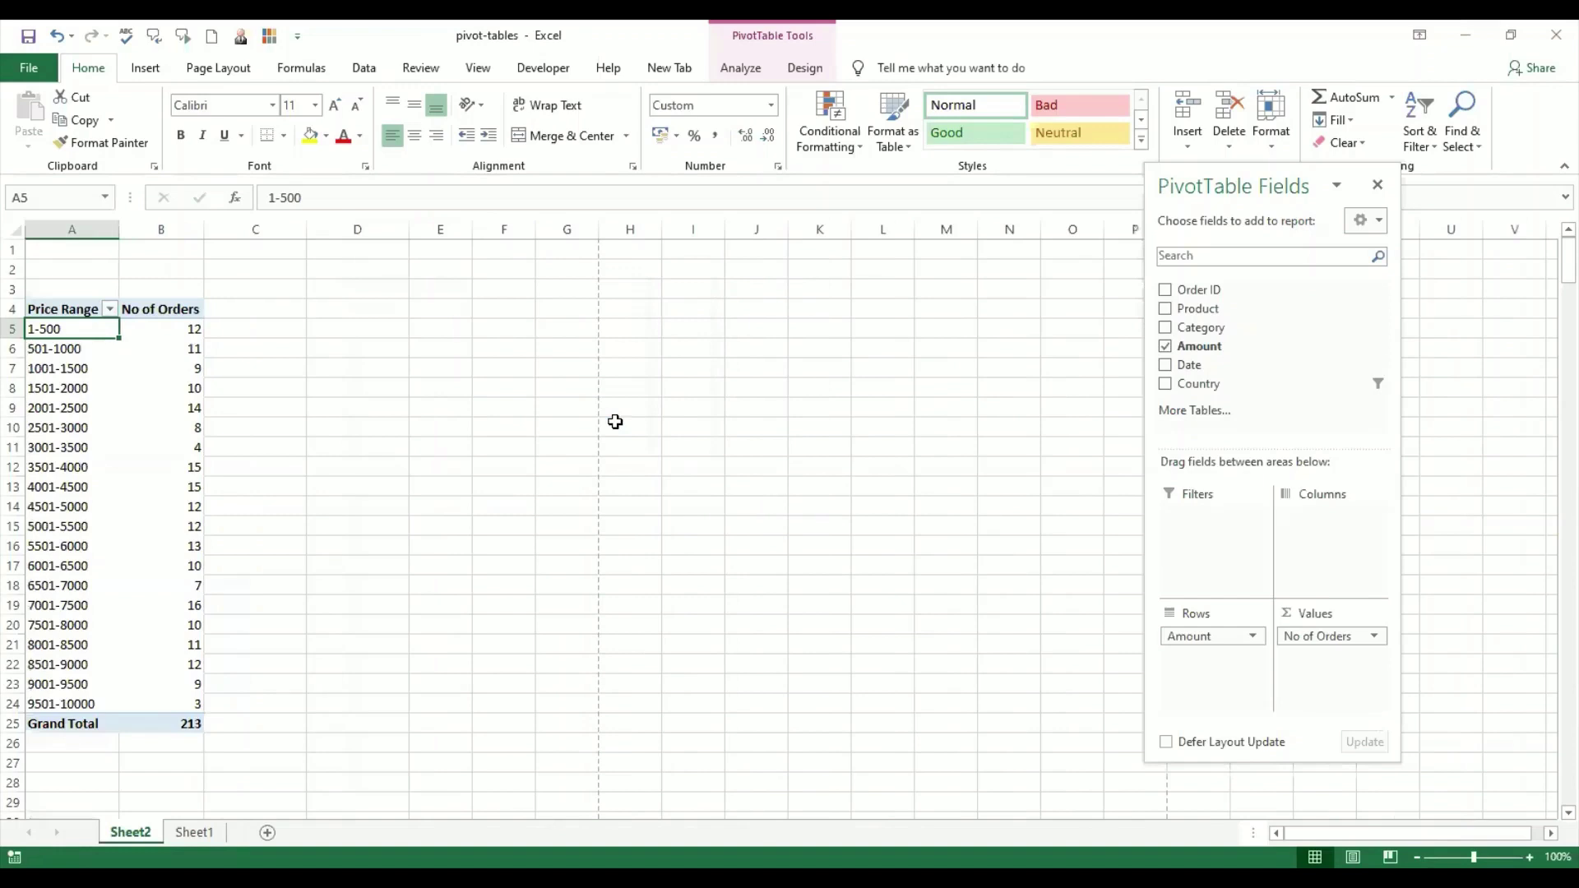
# - Review the number of orders in the price ranges, including 2001-2500, 3501-4000, 4001-4500 and 7001-7500
pyautogui.click(287, 767)
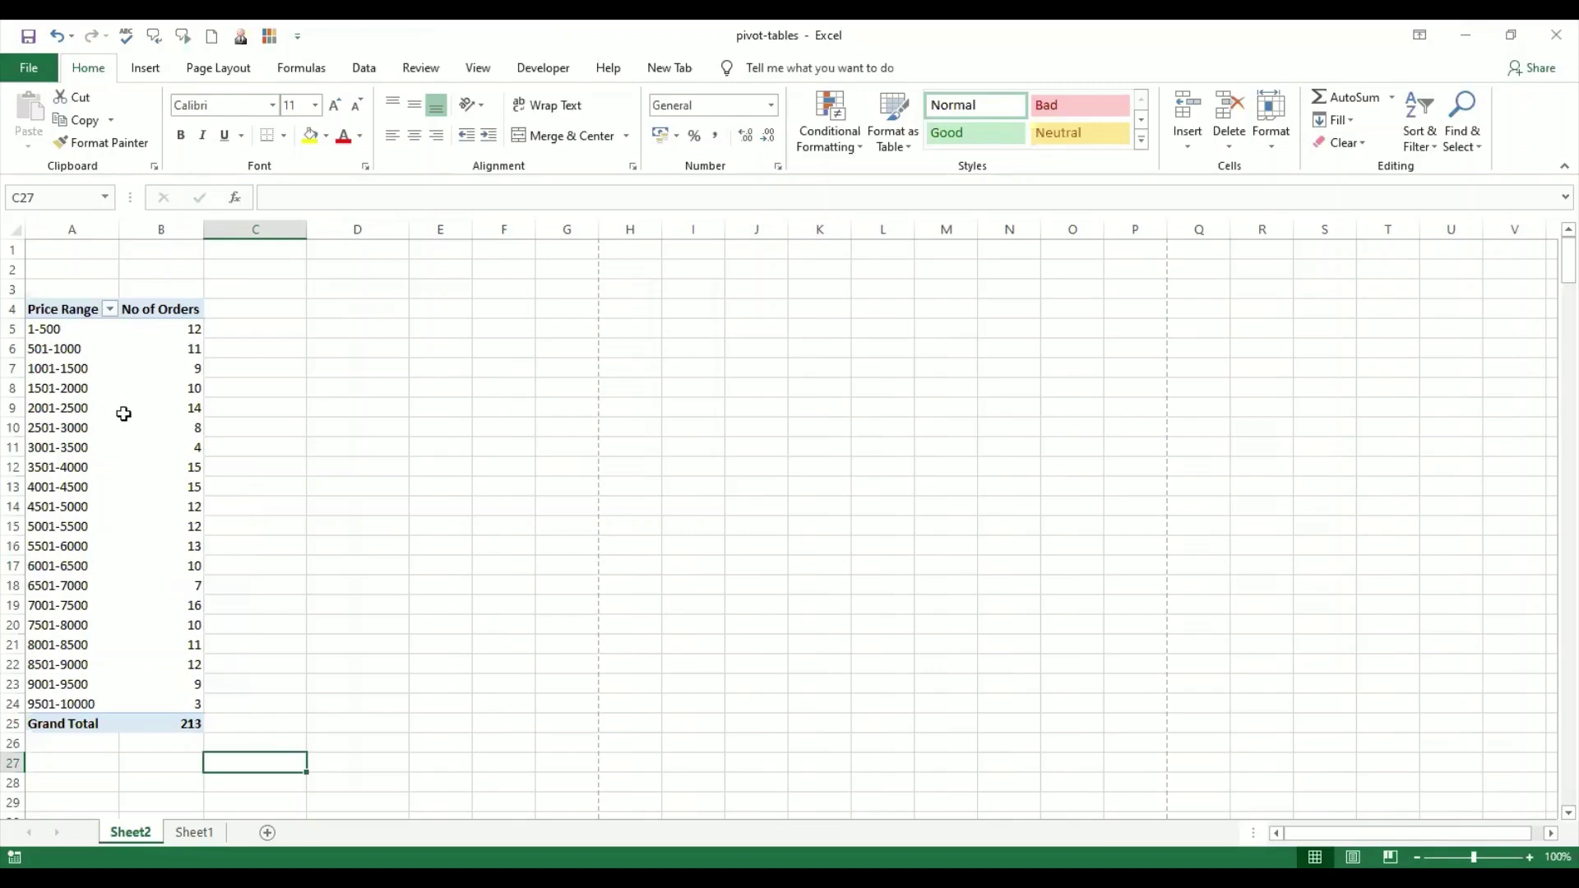
pyautogui.click(163, 410)
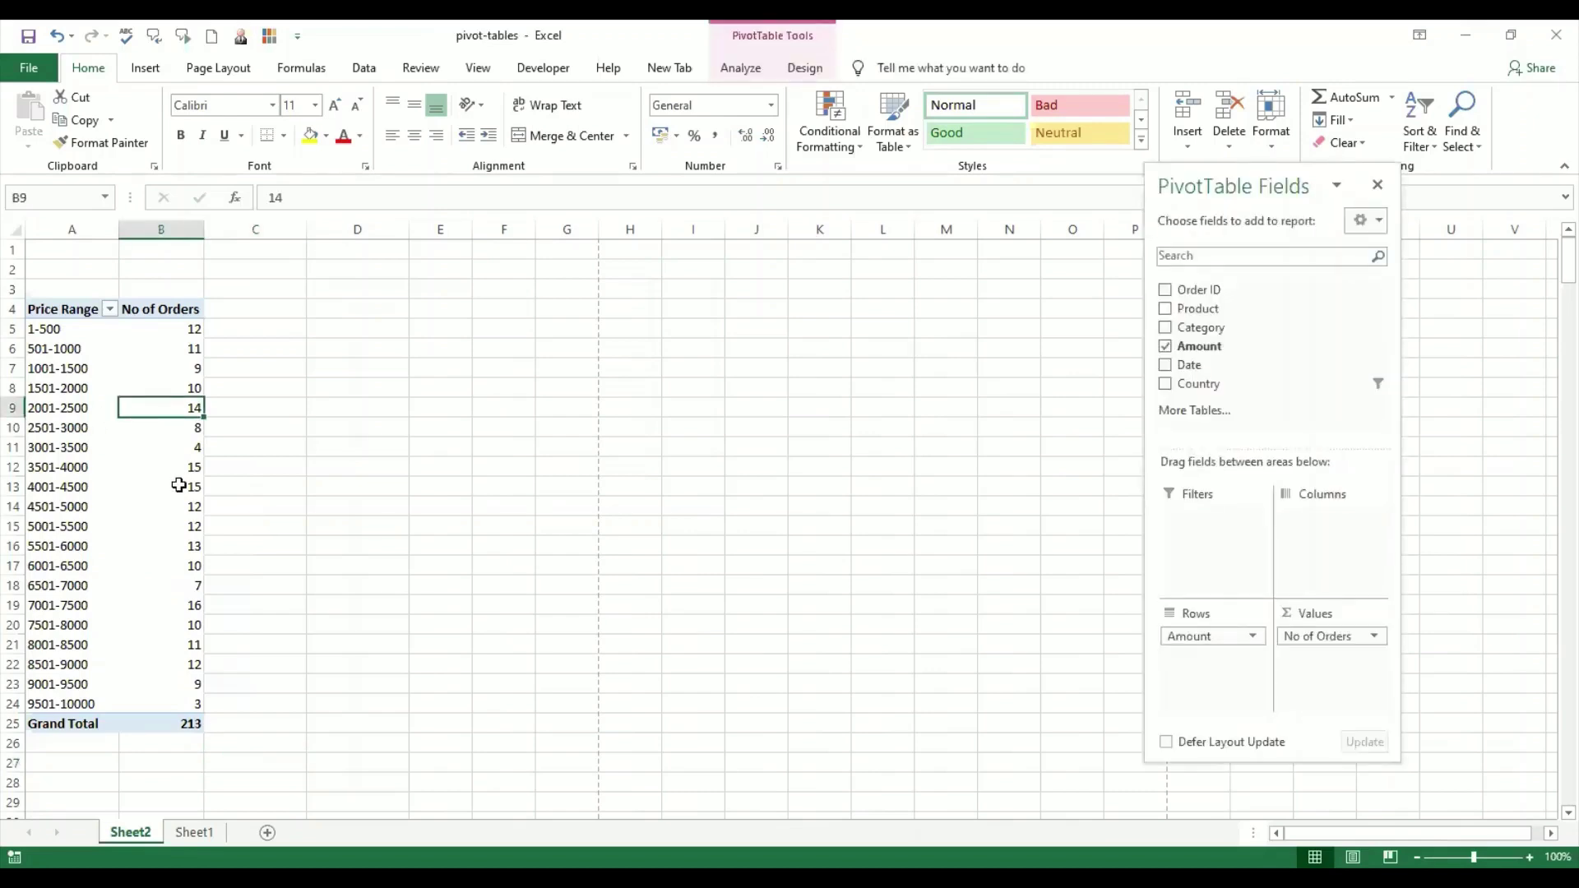
pyautogui.click(146, 467)
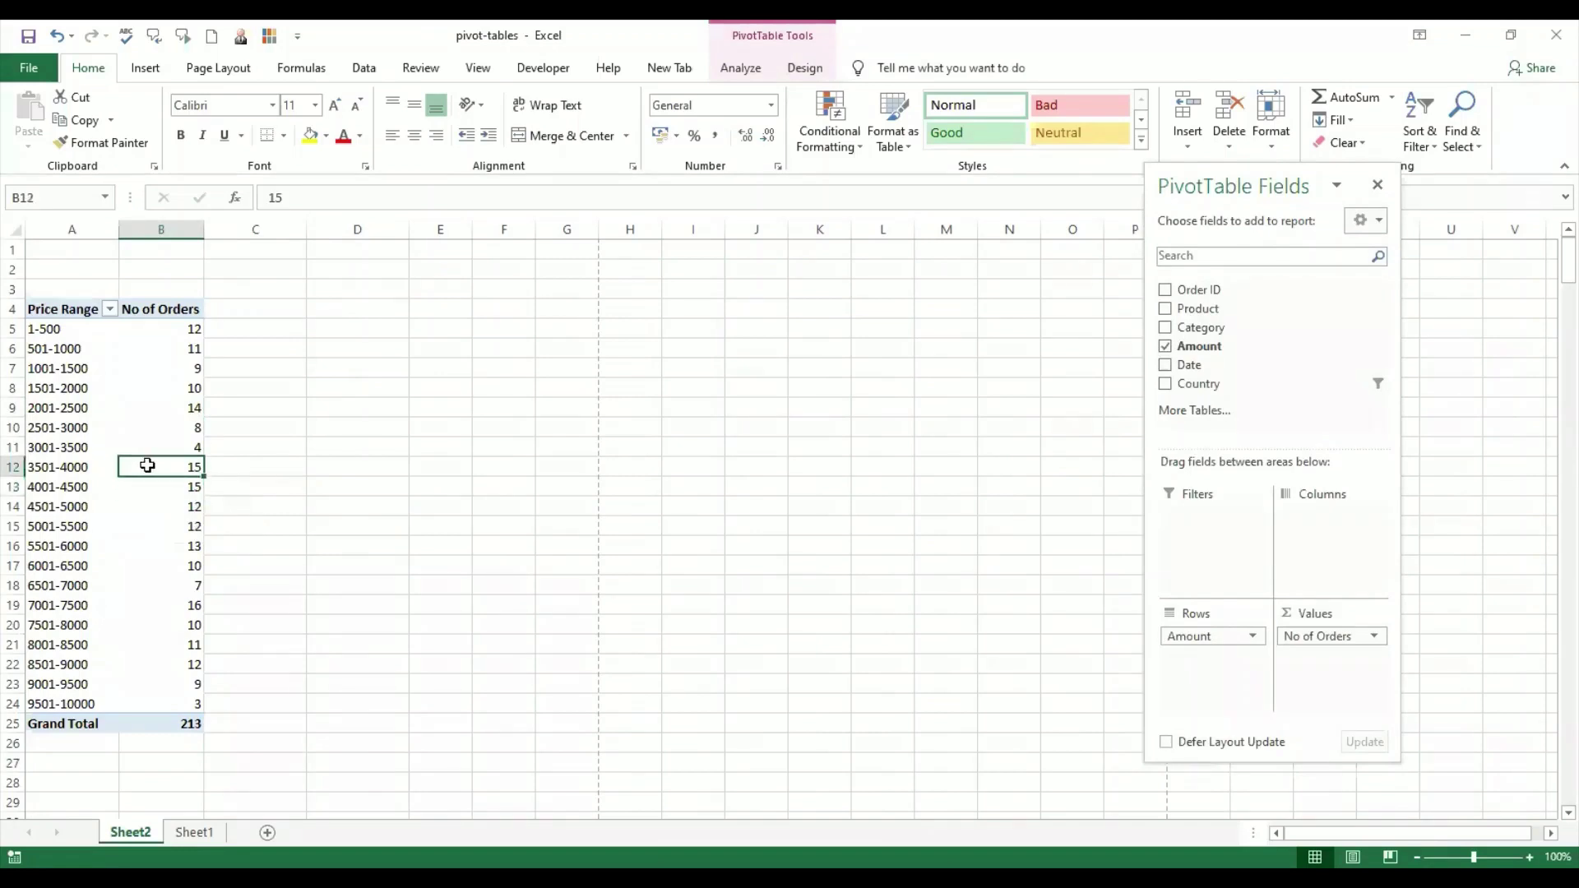
pyautogui.click(148, 484)
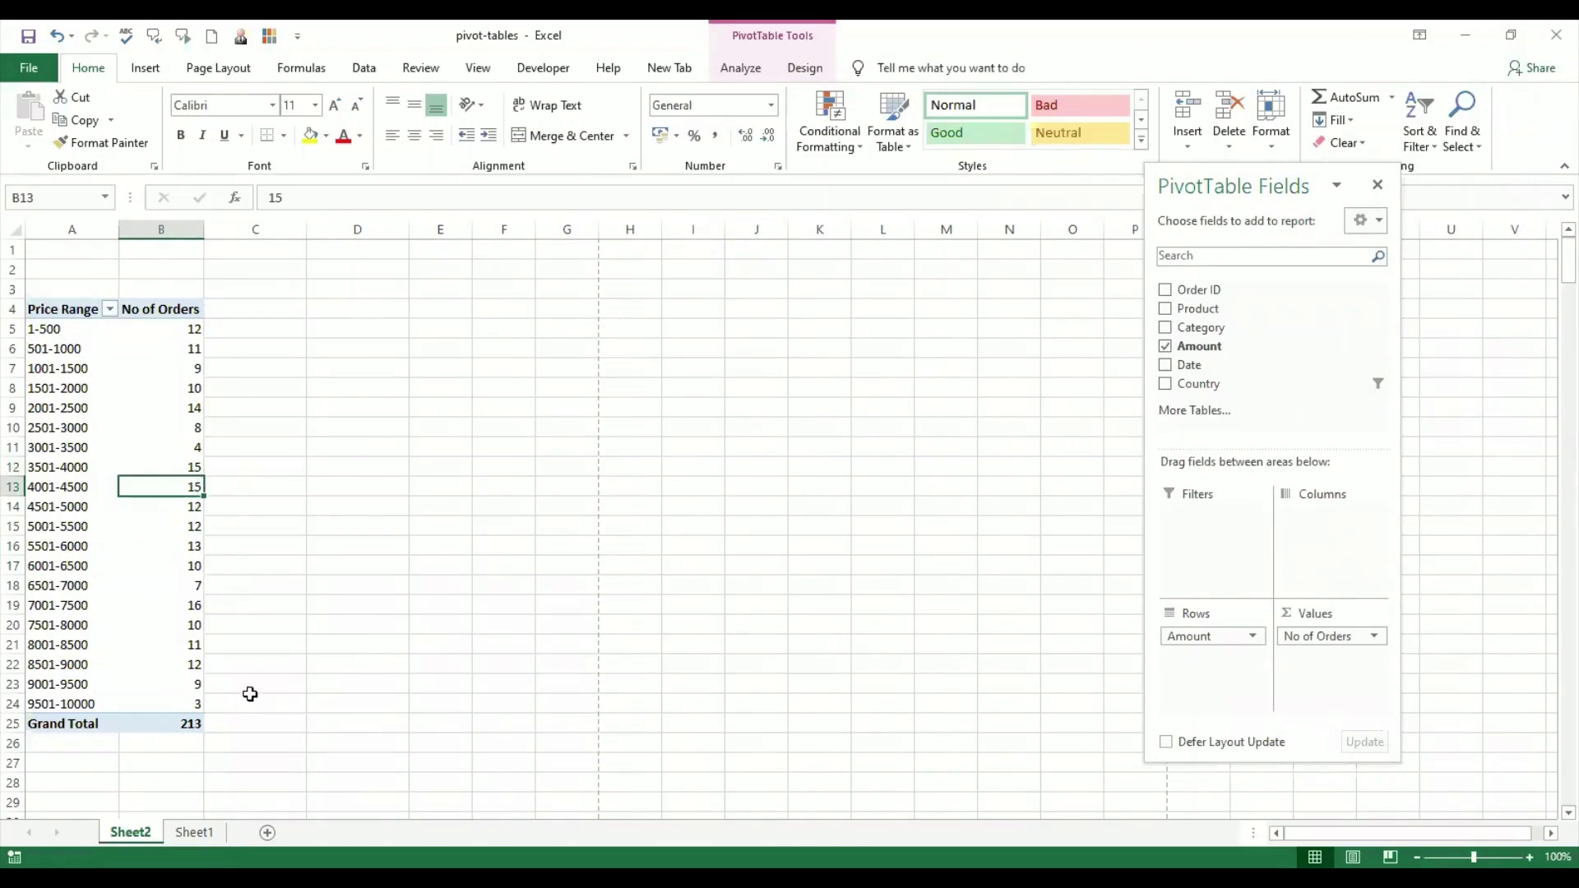
pyautogui.click(173, 604)
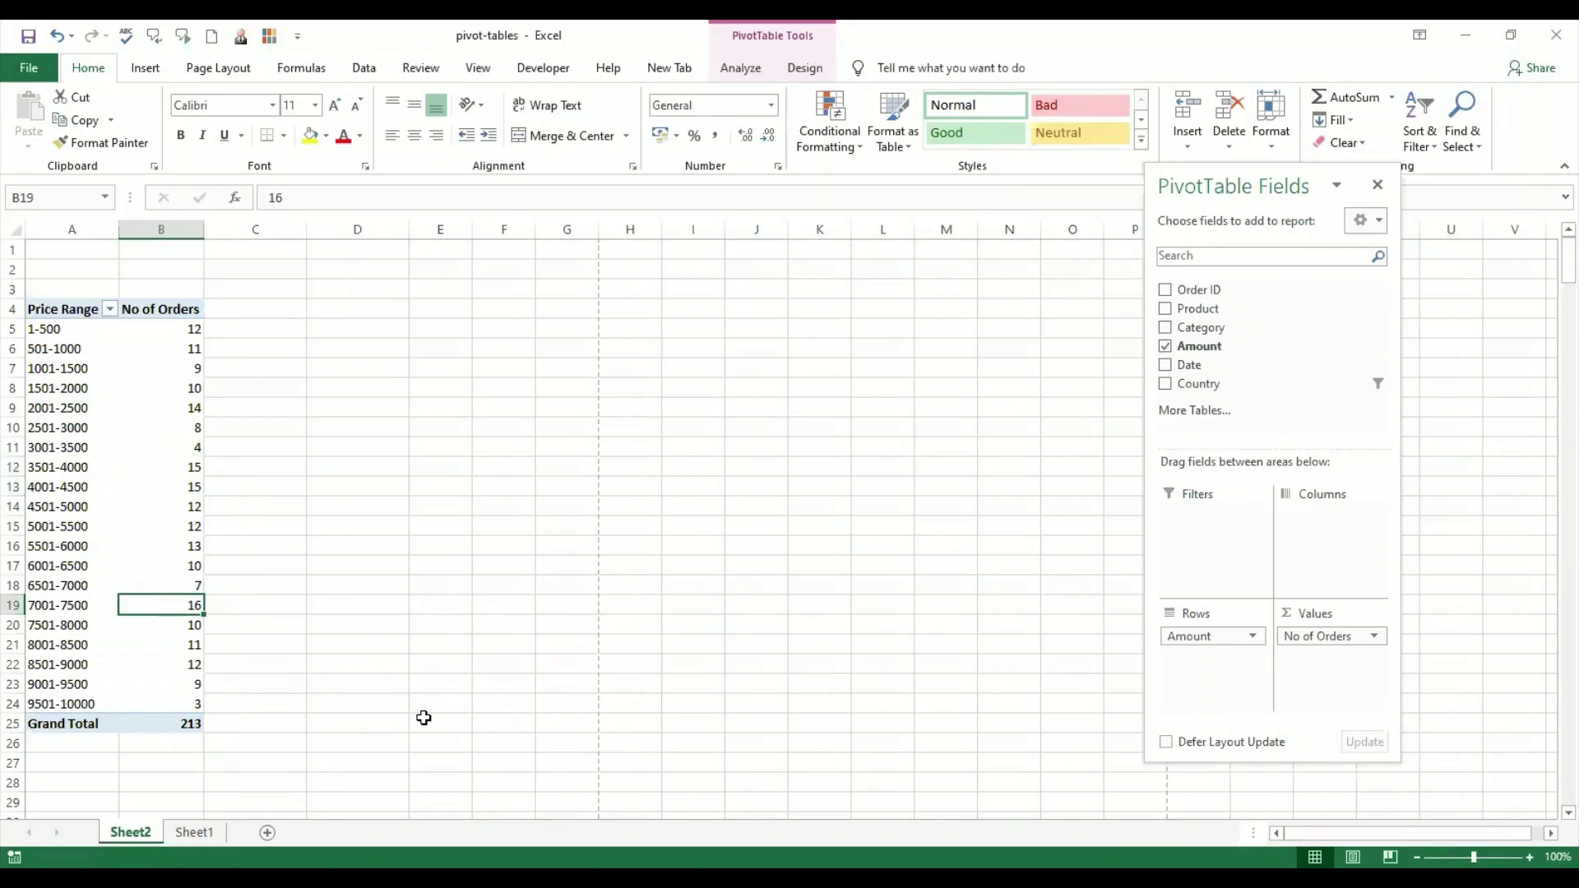
# - Sort the price ranges by No of Orders from largest to smallest and check the highest and lowest counts
pyautogui.click(167, 363)
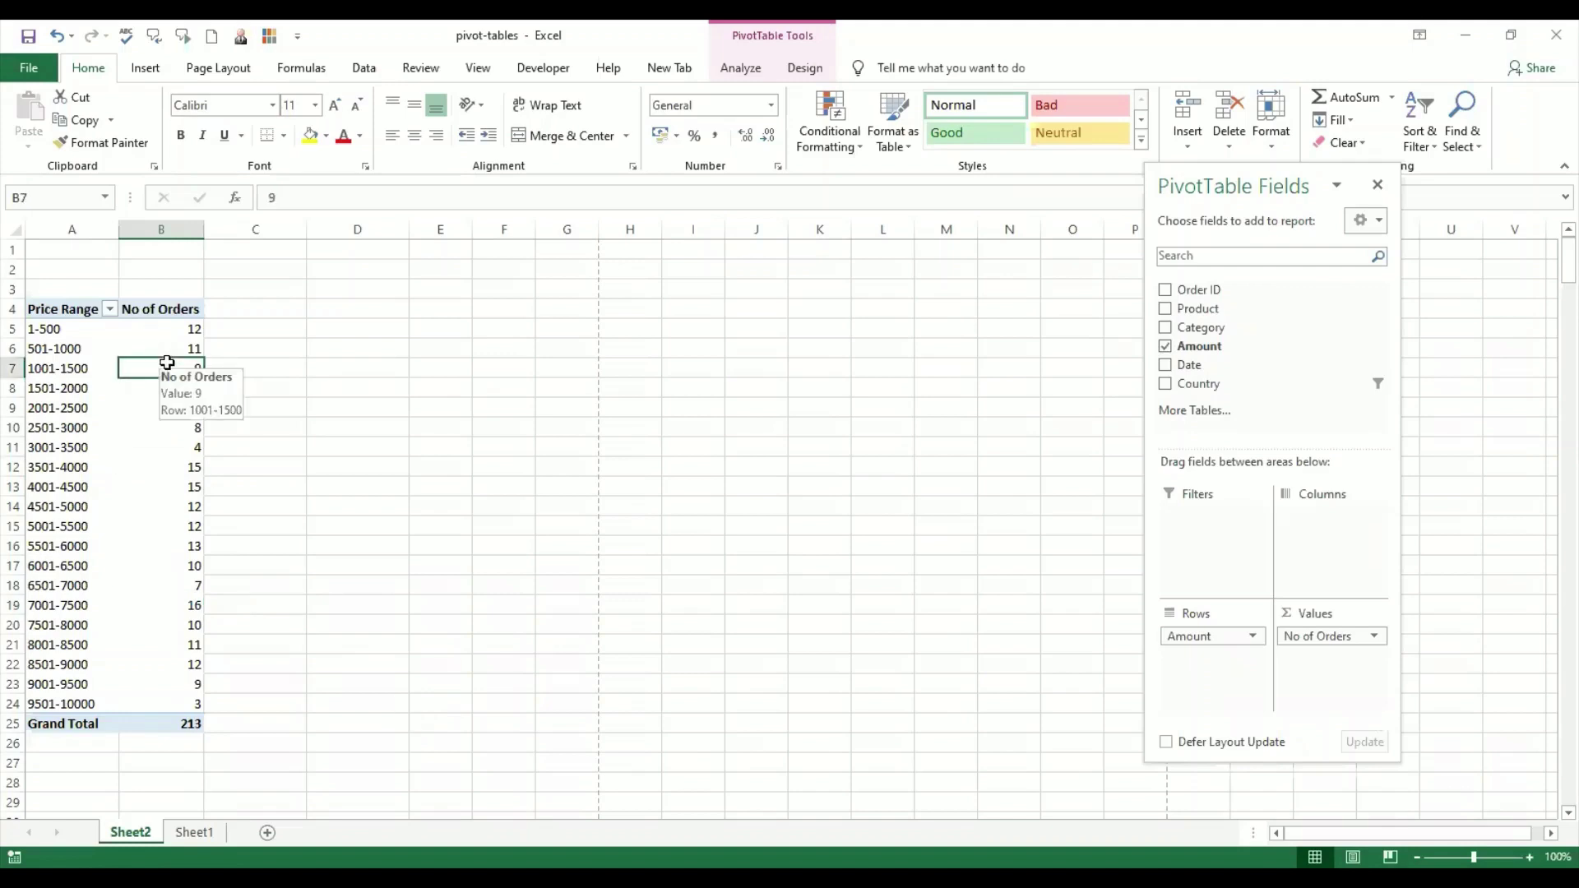
pyautogui.rightClick(168, 367)
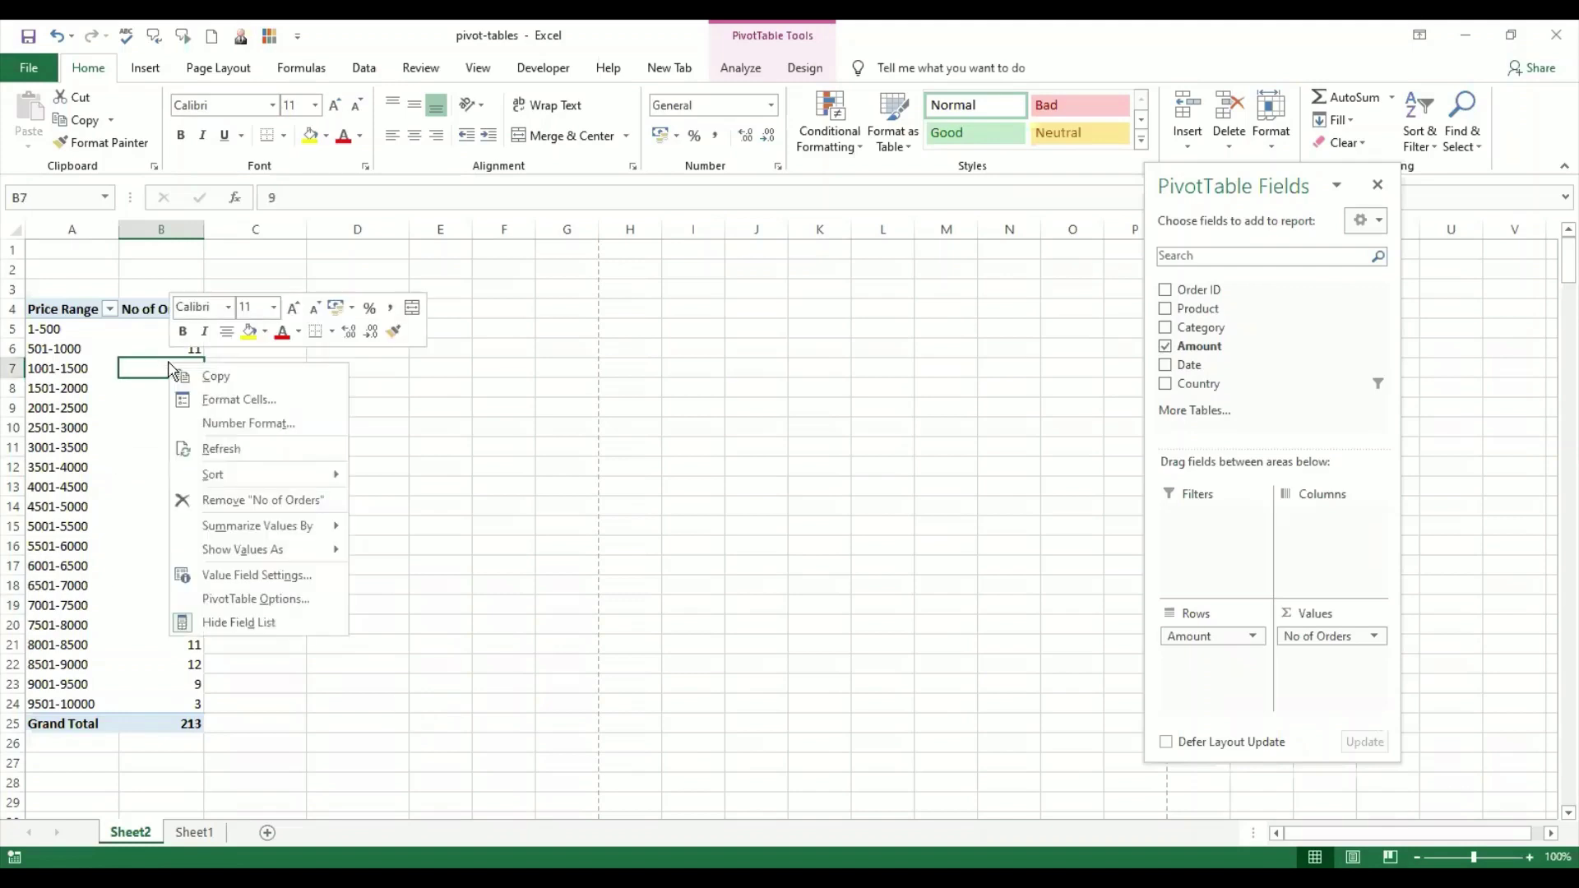
pyautogui.moveTo(226, 478)
pyautogui.click(408, 500)
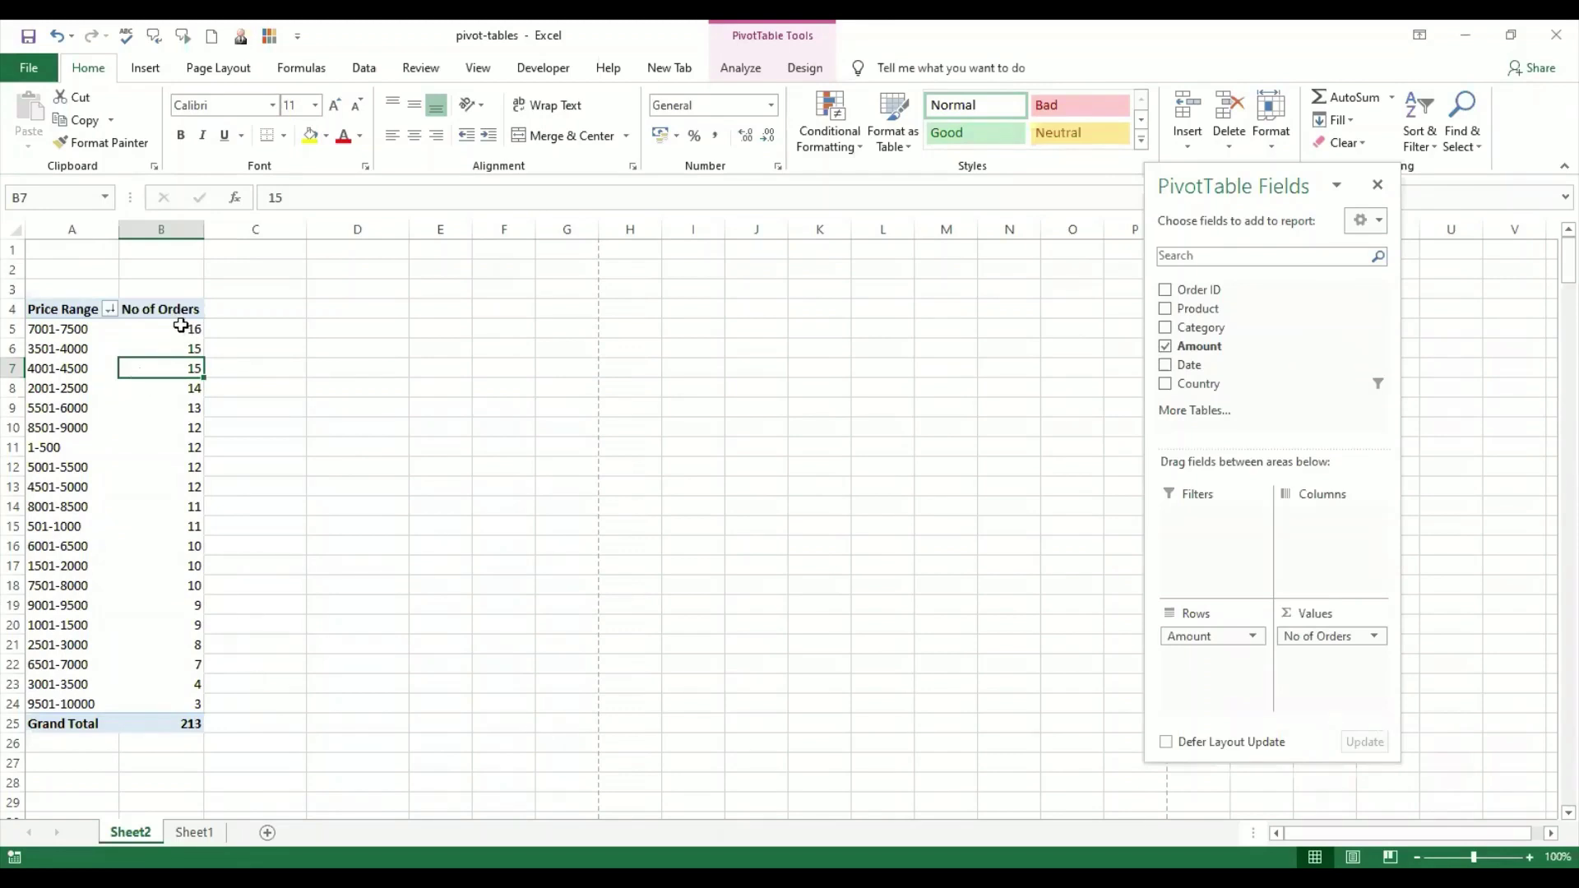
pyautogui.click(181, 329)
pyautogui.moveTo(181, 329)
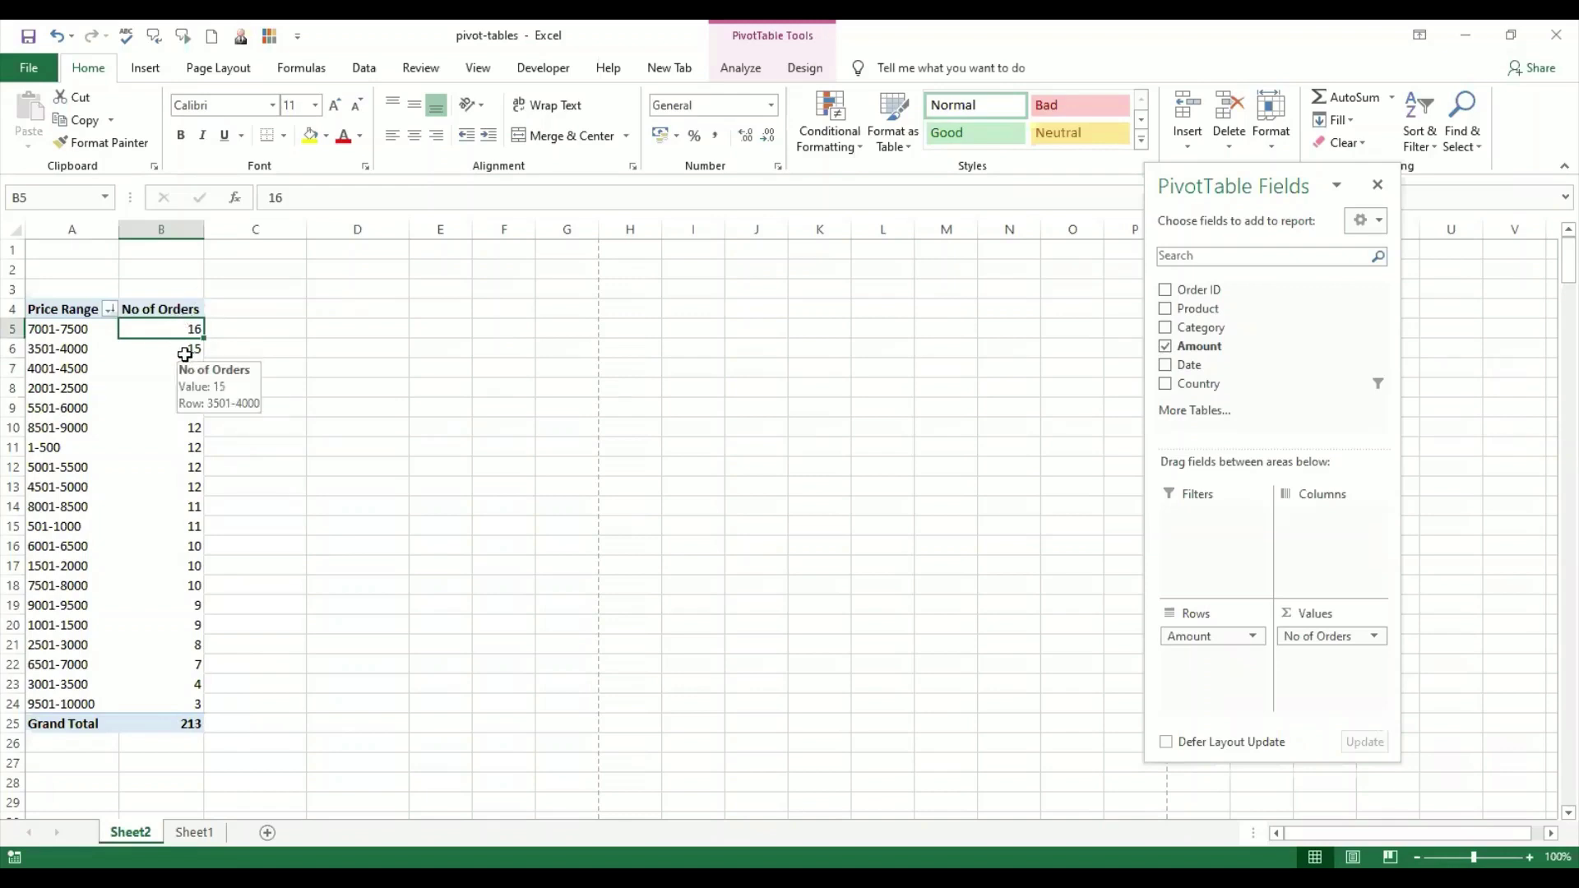
pyautogui.click(177, 704)
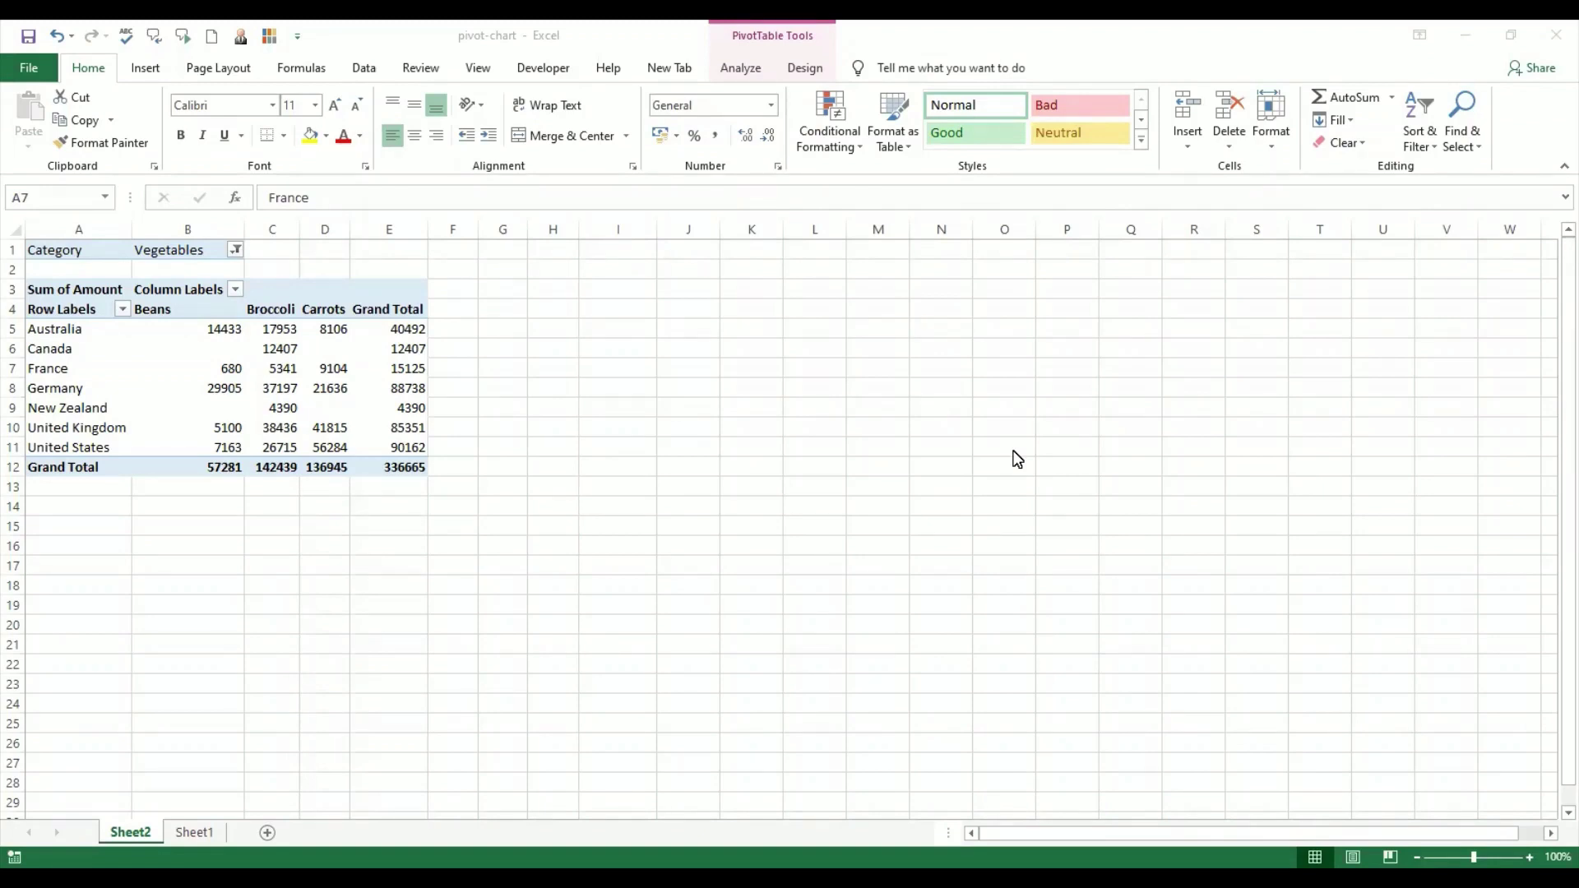
# - Set the Category report filter of the pivot table in the pivot-chart workbook to (All)
pyautogui.click(233, 252)
pyautogui.click(235, 250)
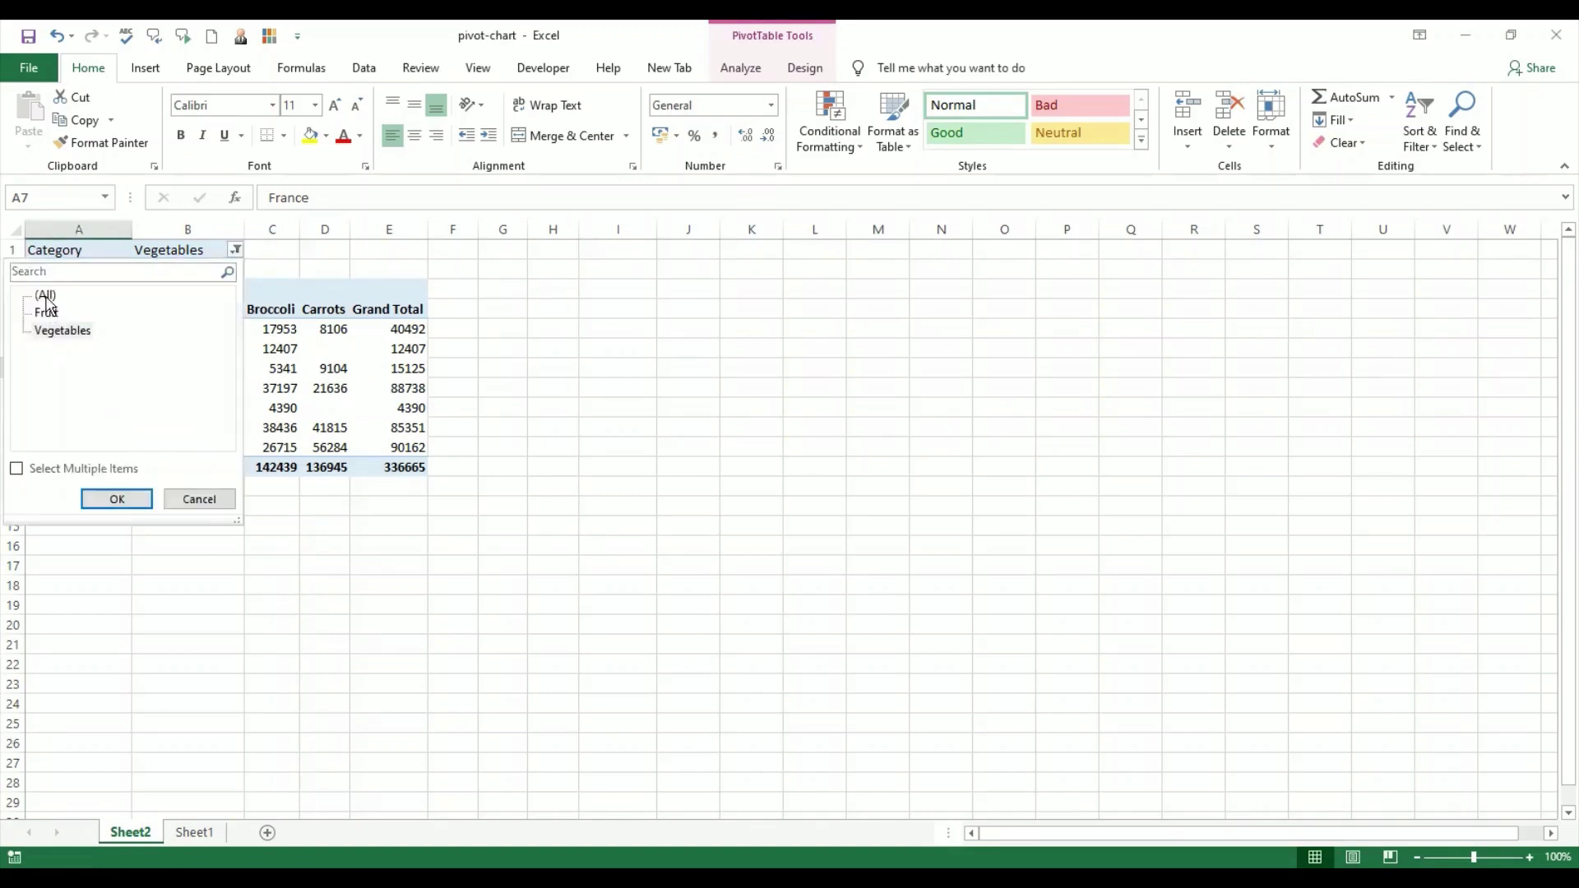
pyautogui.click(46, 295)
pyautogui.click(113, 499)
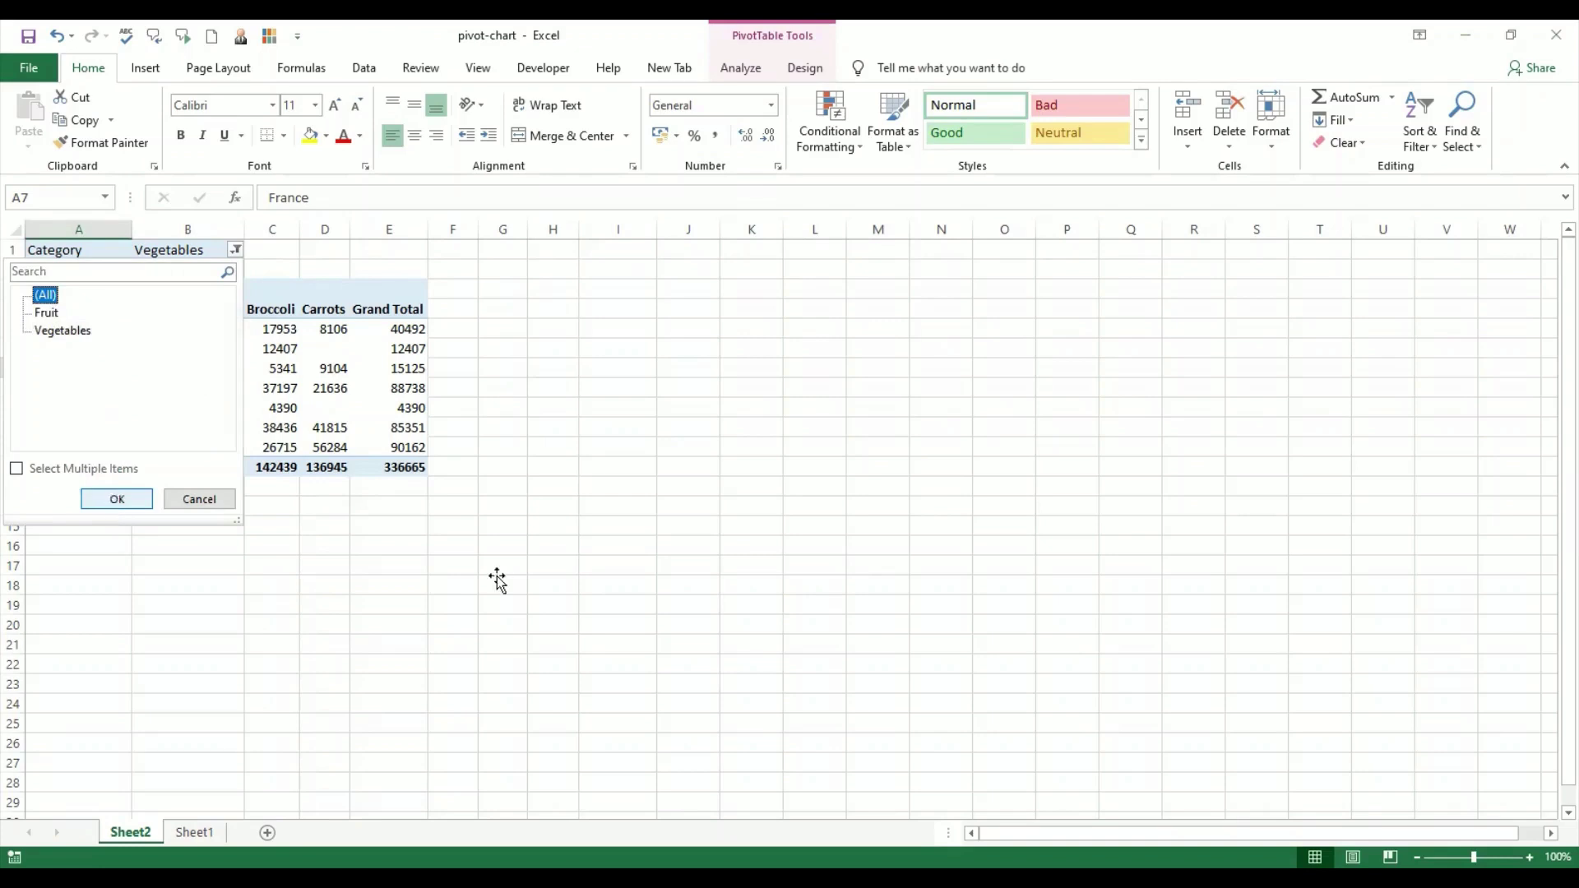
pyautogui.click(497, 579)
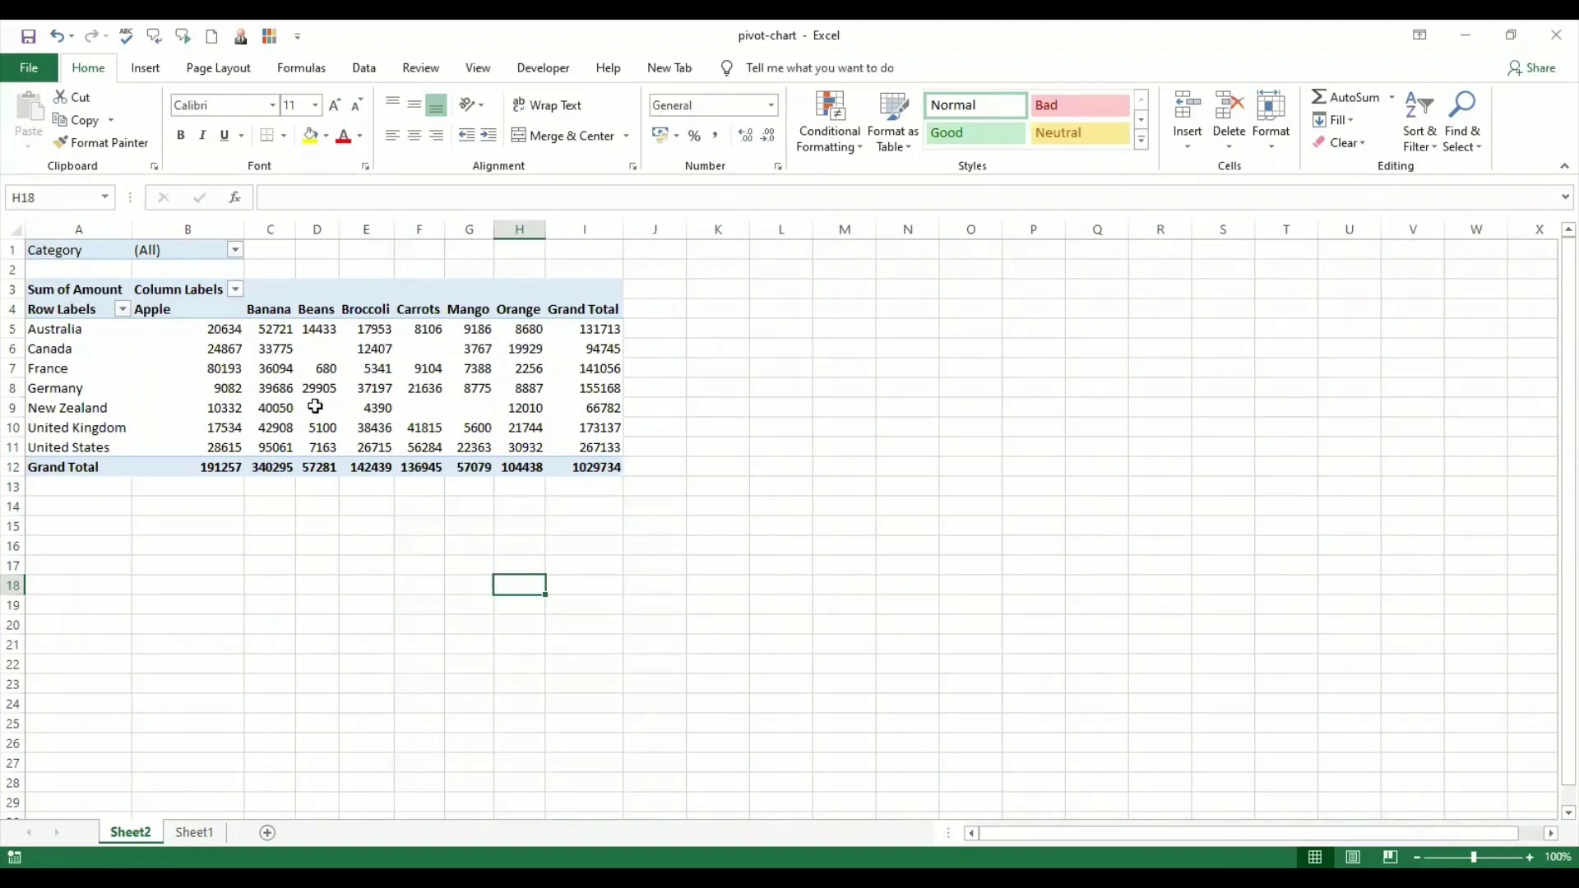
# - Insert a Clustered Column PivotChart from the pivot table and place it beside the table, clear of its data
pyautogui.click(289, 406)
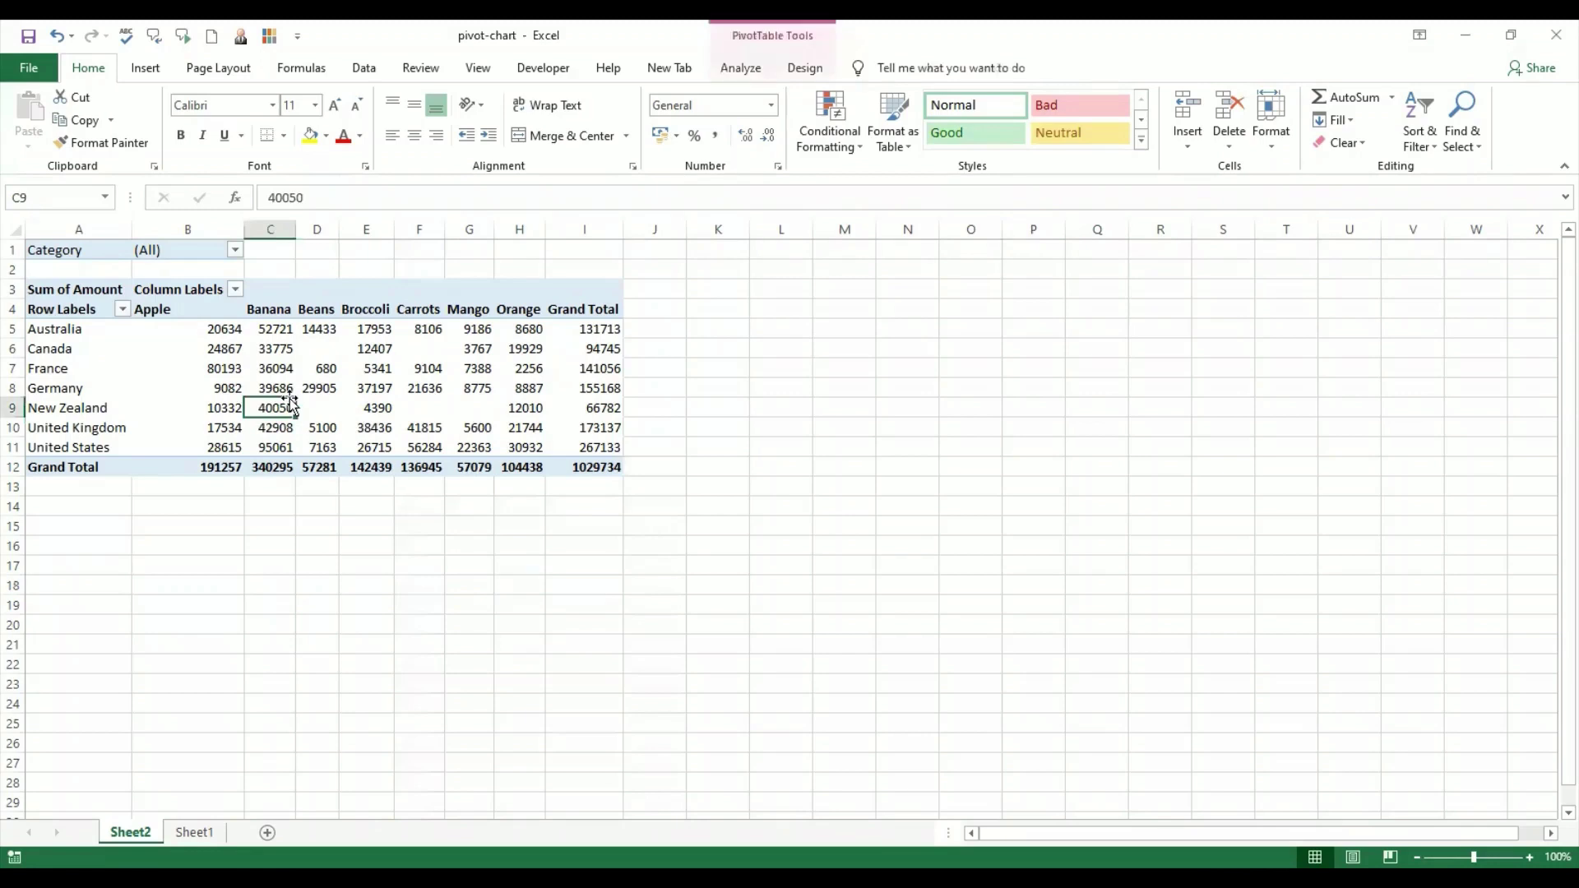
pyautogui.click(744, 70)
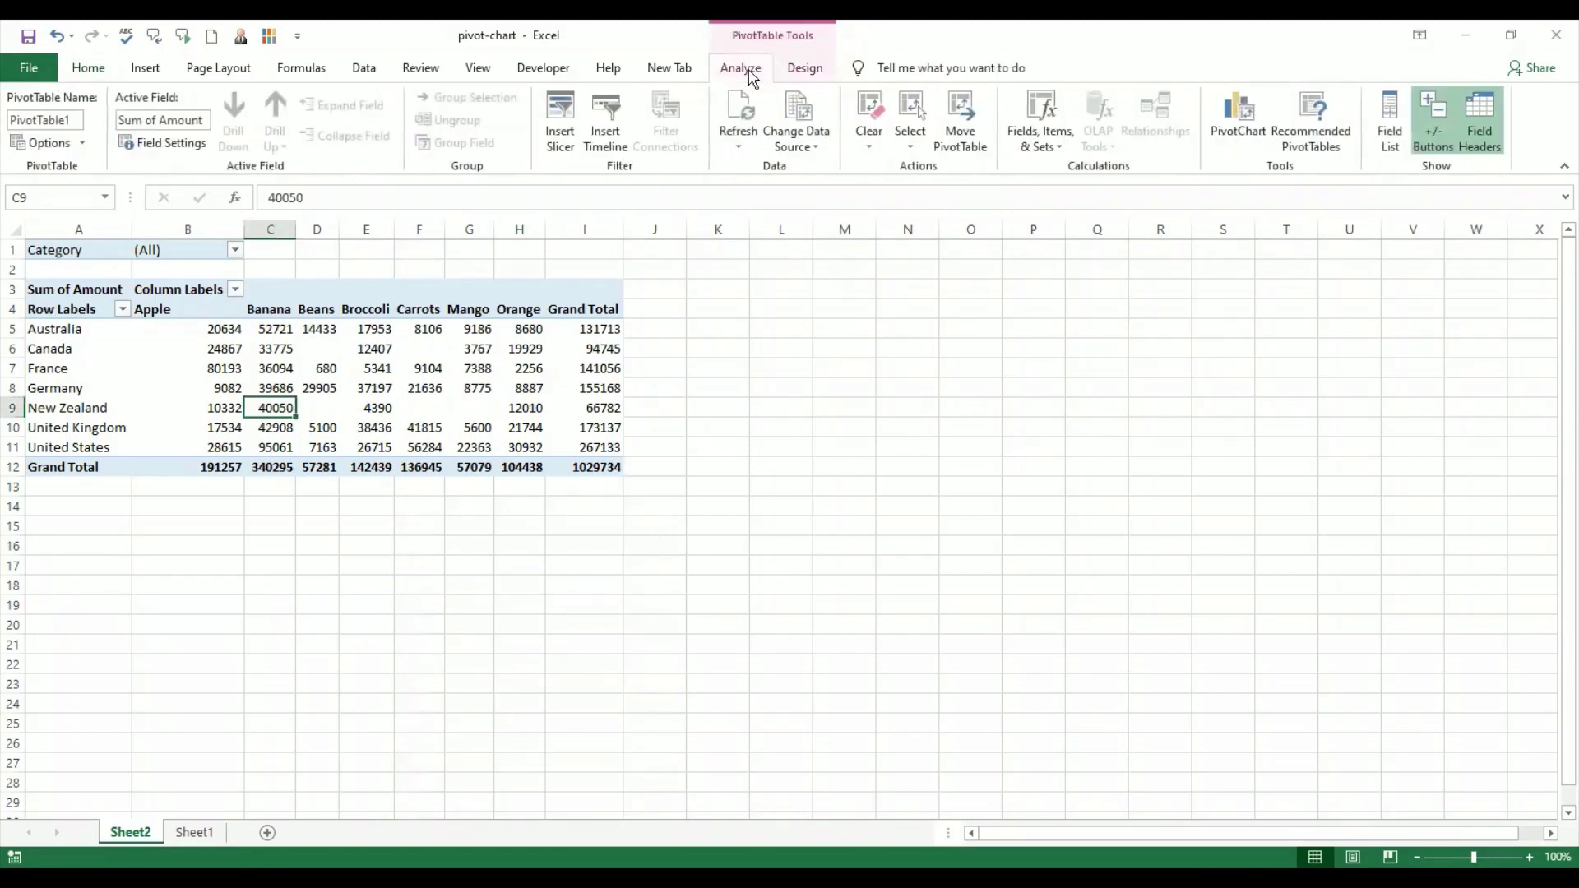
pyautogui.click(1231, 148)
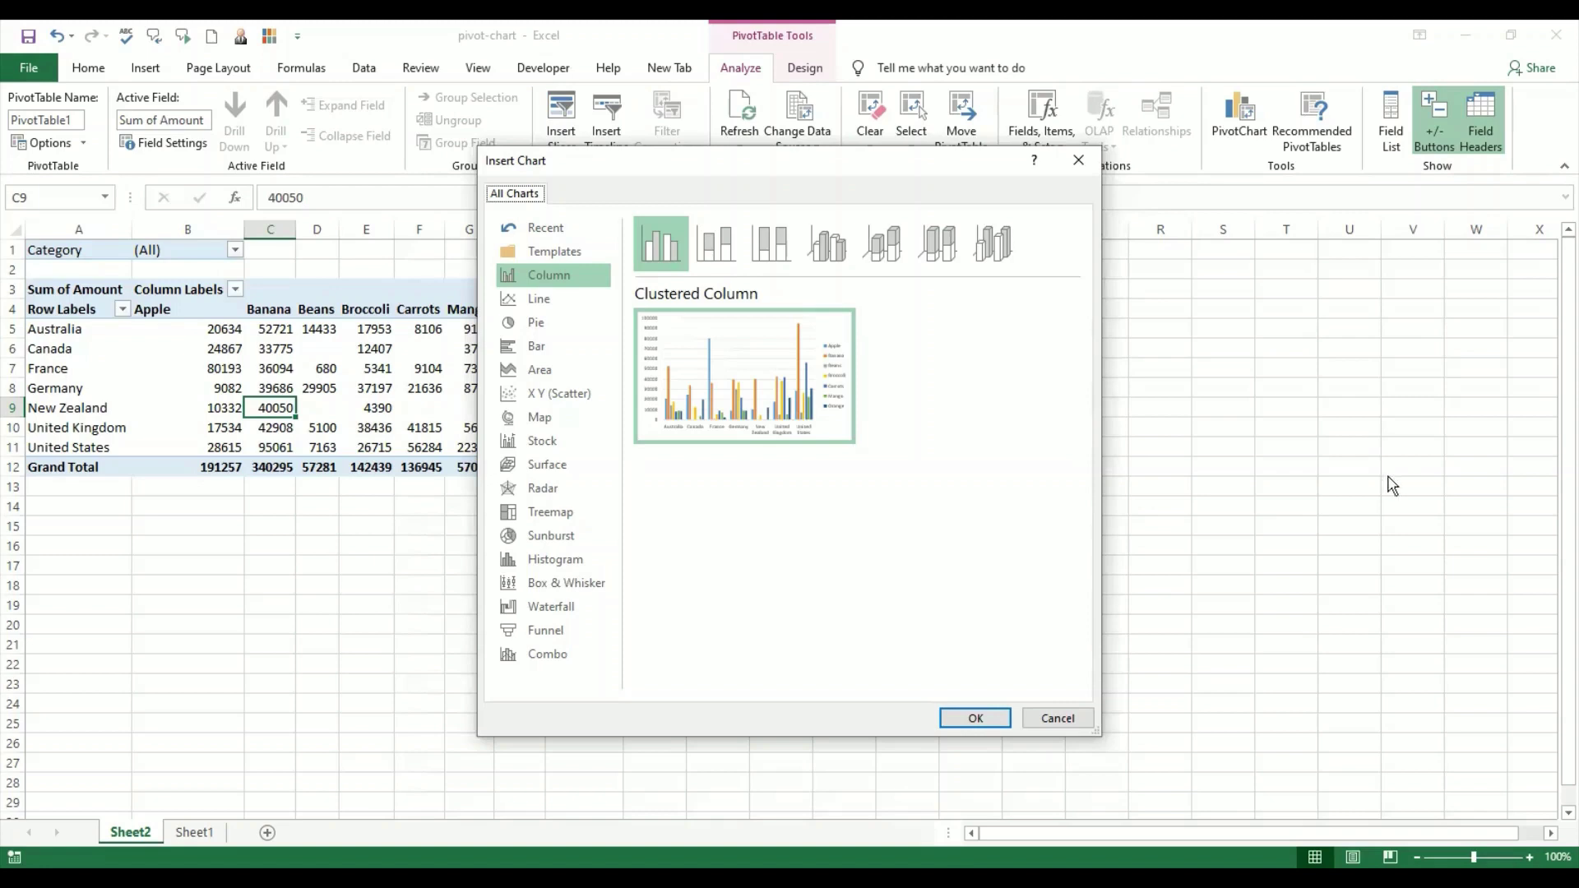
pyautogui.click(990, 723)
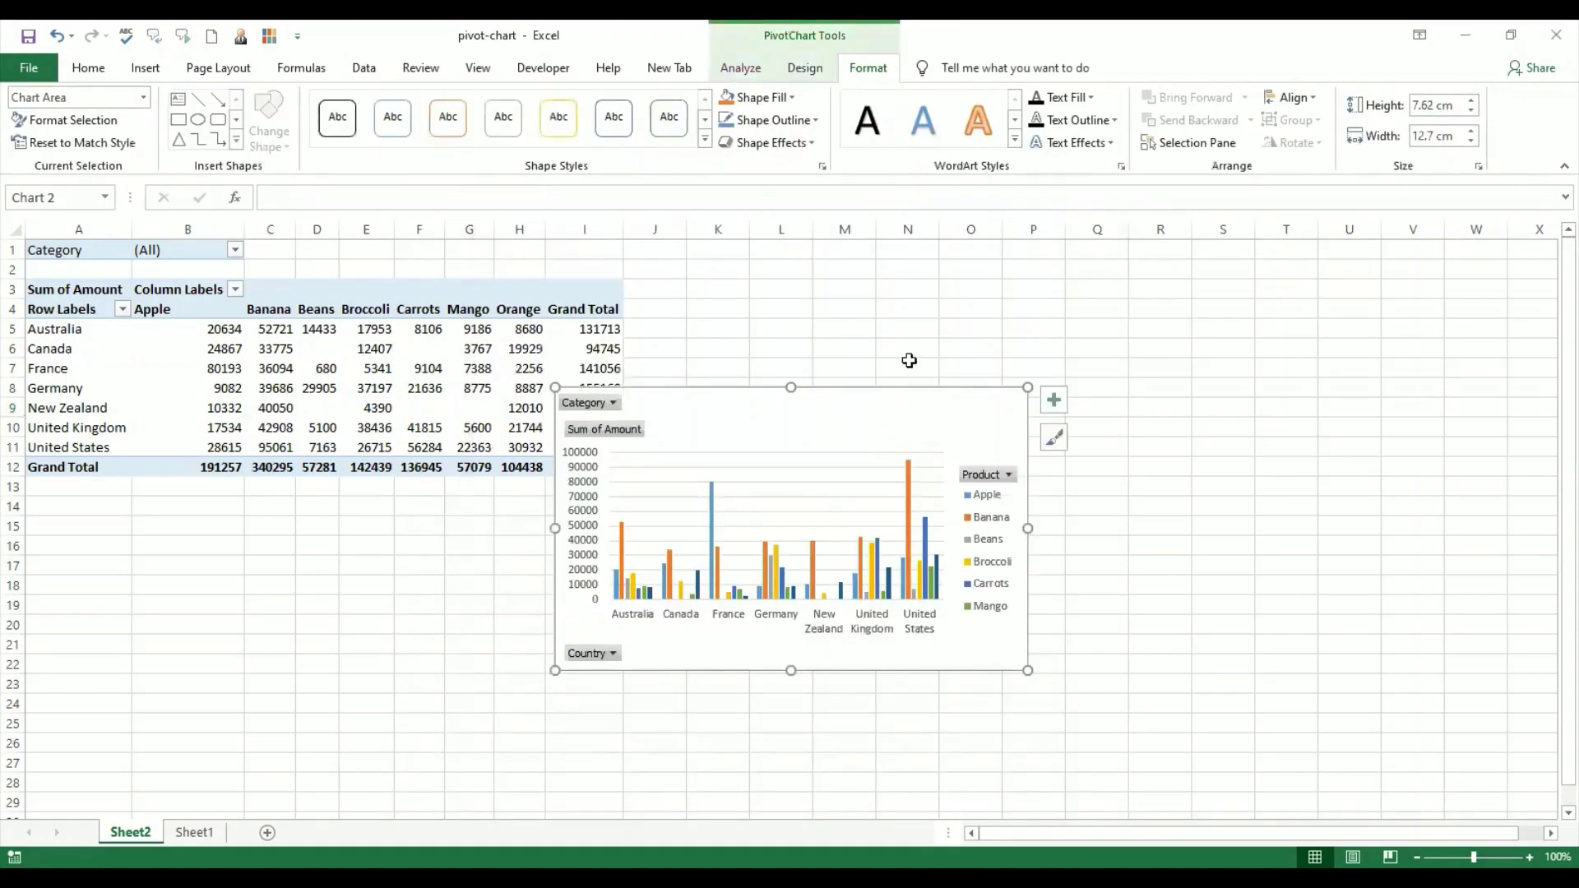
pyautogui.moveTo(917, 412); pyautogui.dragTo(1039, 298)
pyautogui.click(1115, 645)
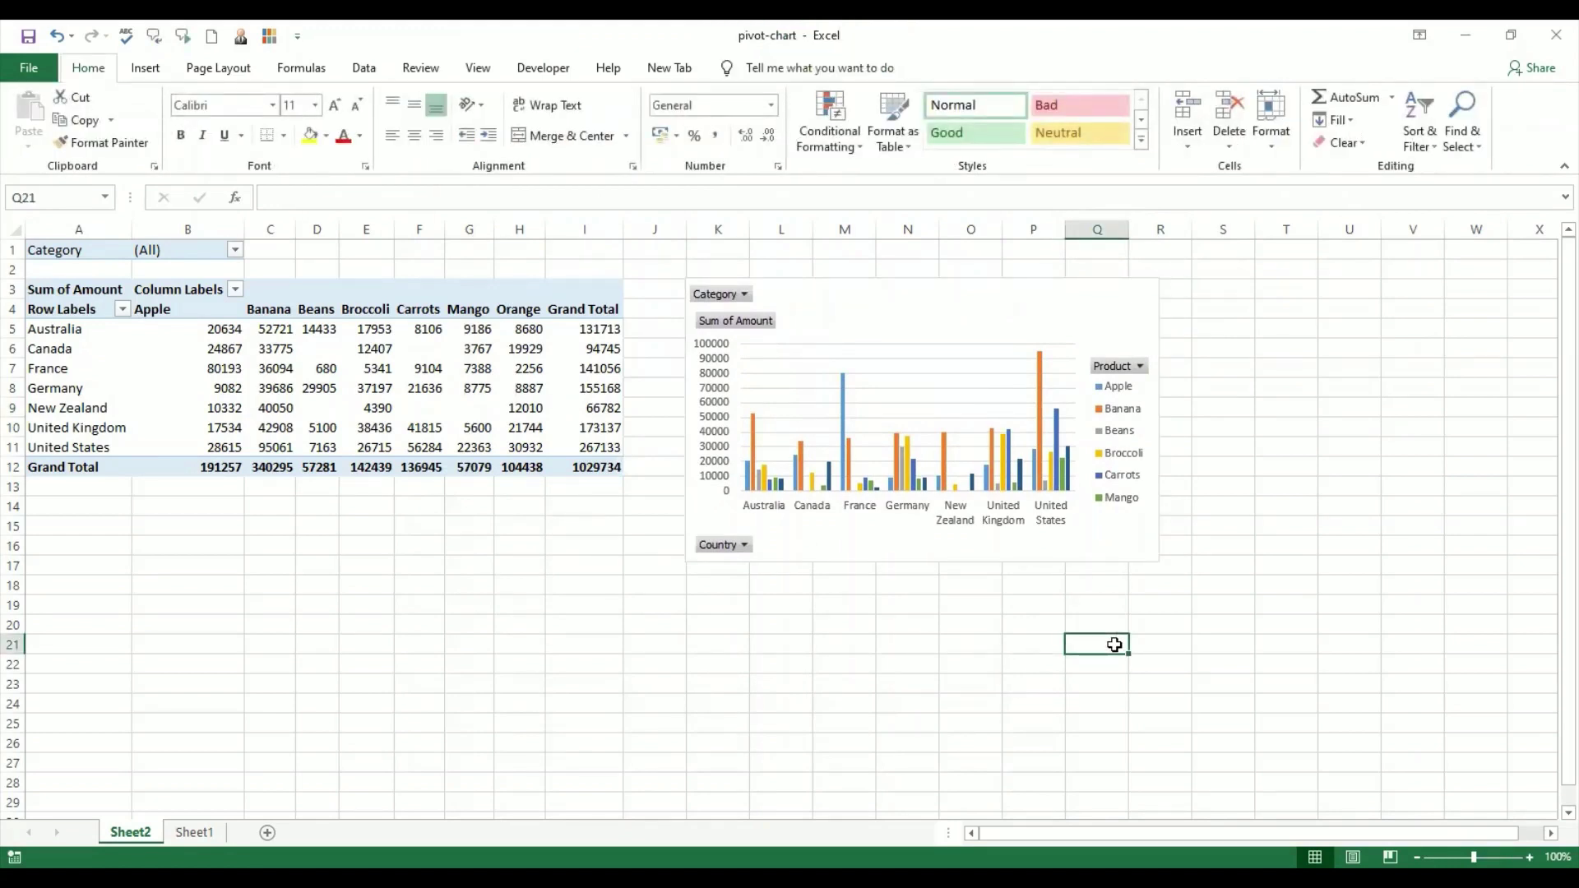
# - Move the pivot chart to a new chart sheet of its own
pyautogui.click(1074, 311)
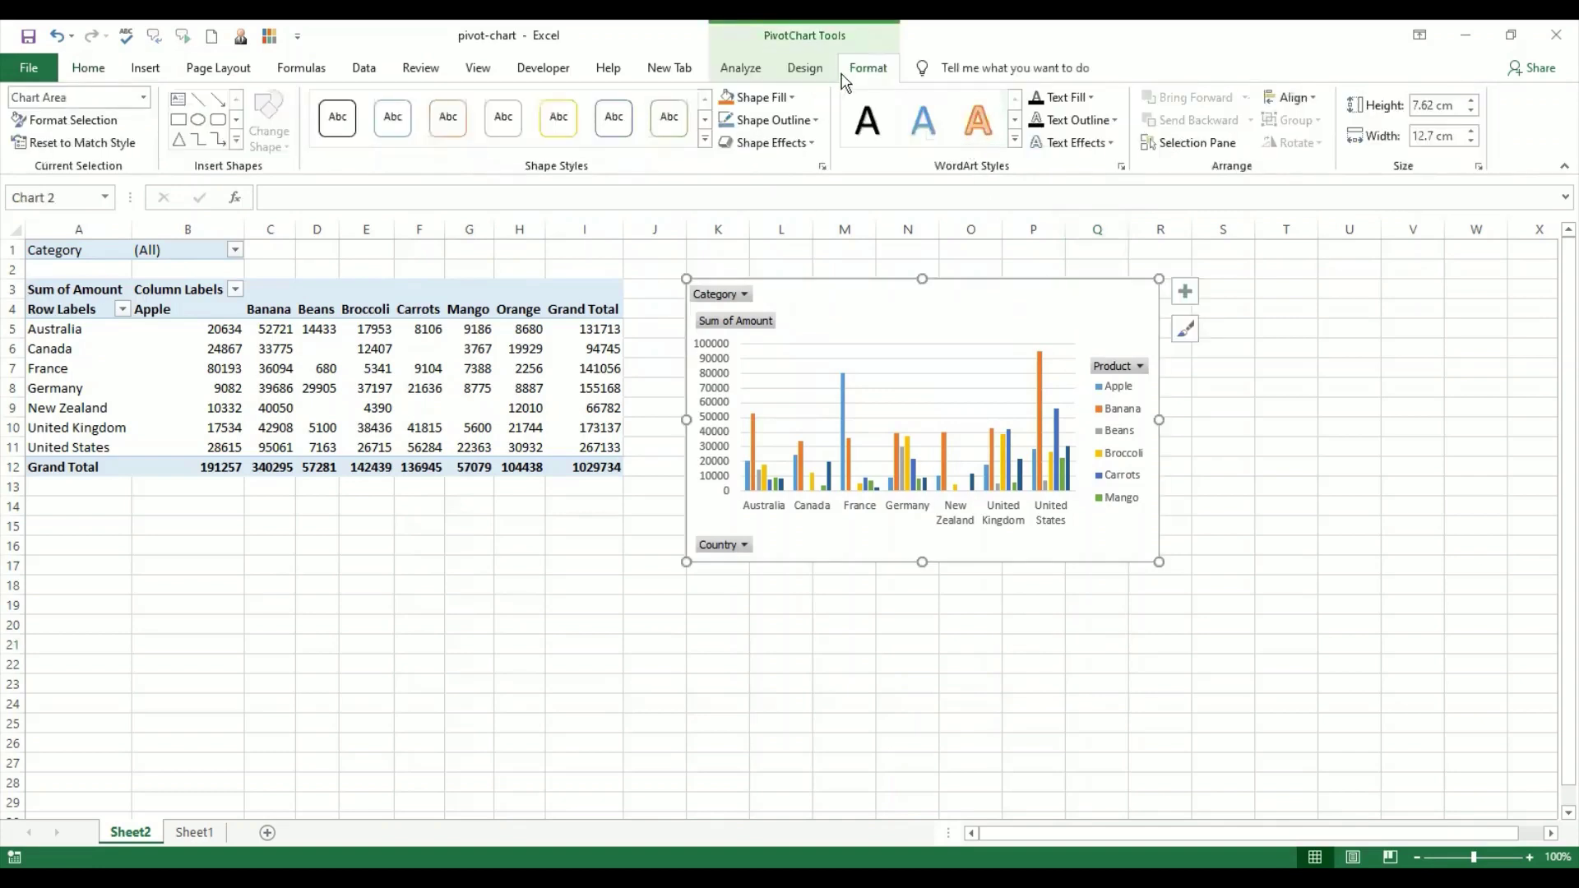
pyautogui.click(806, 67)
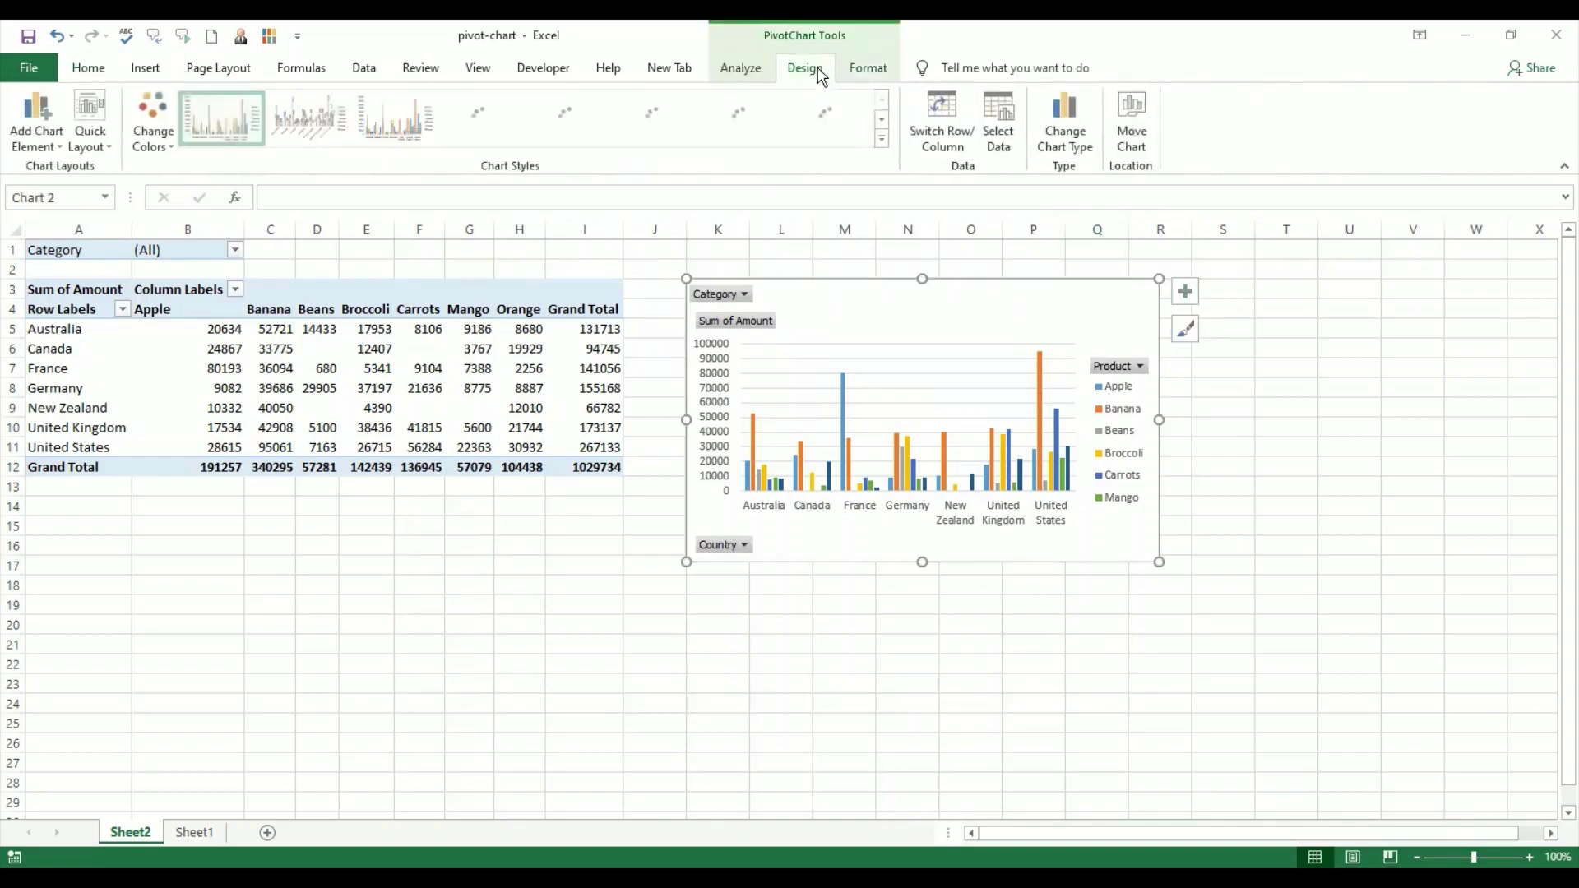
pyautogui.click(1145, 140)
pyautogui.click(770, 305)
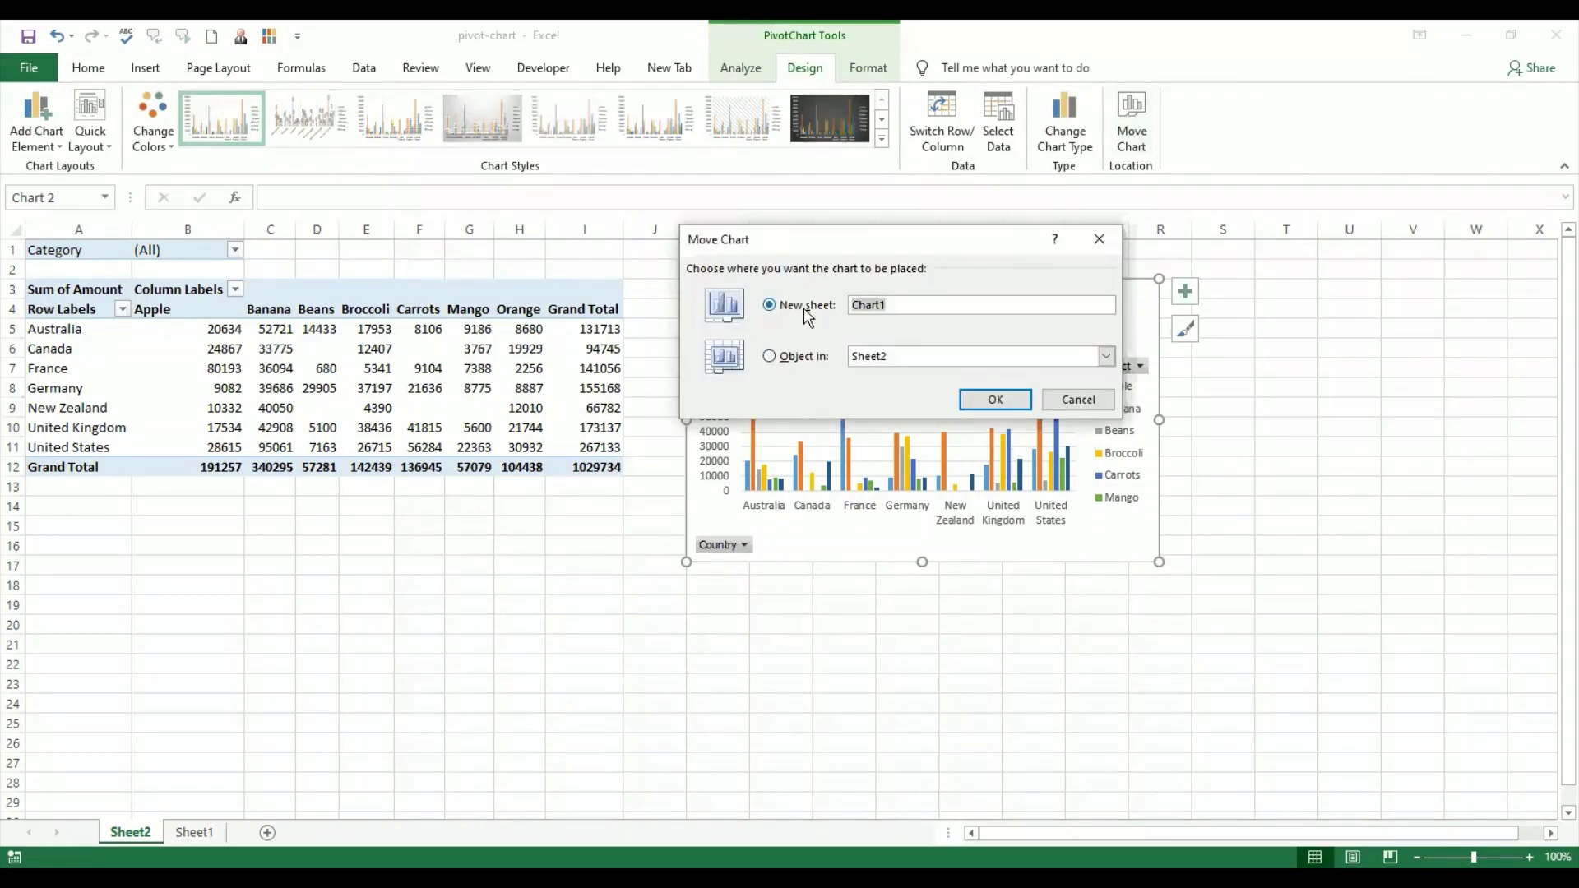
pyautogui.click(996, 400)
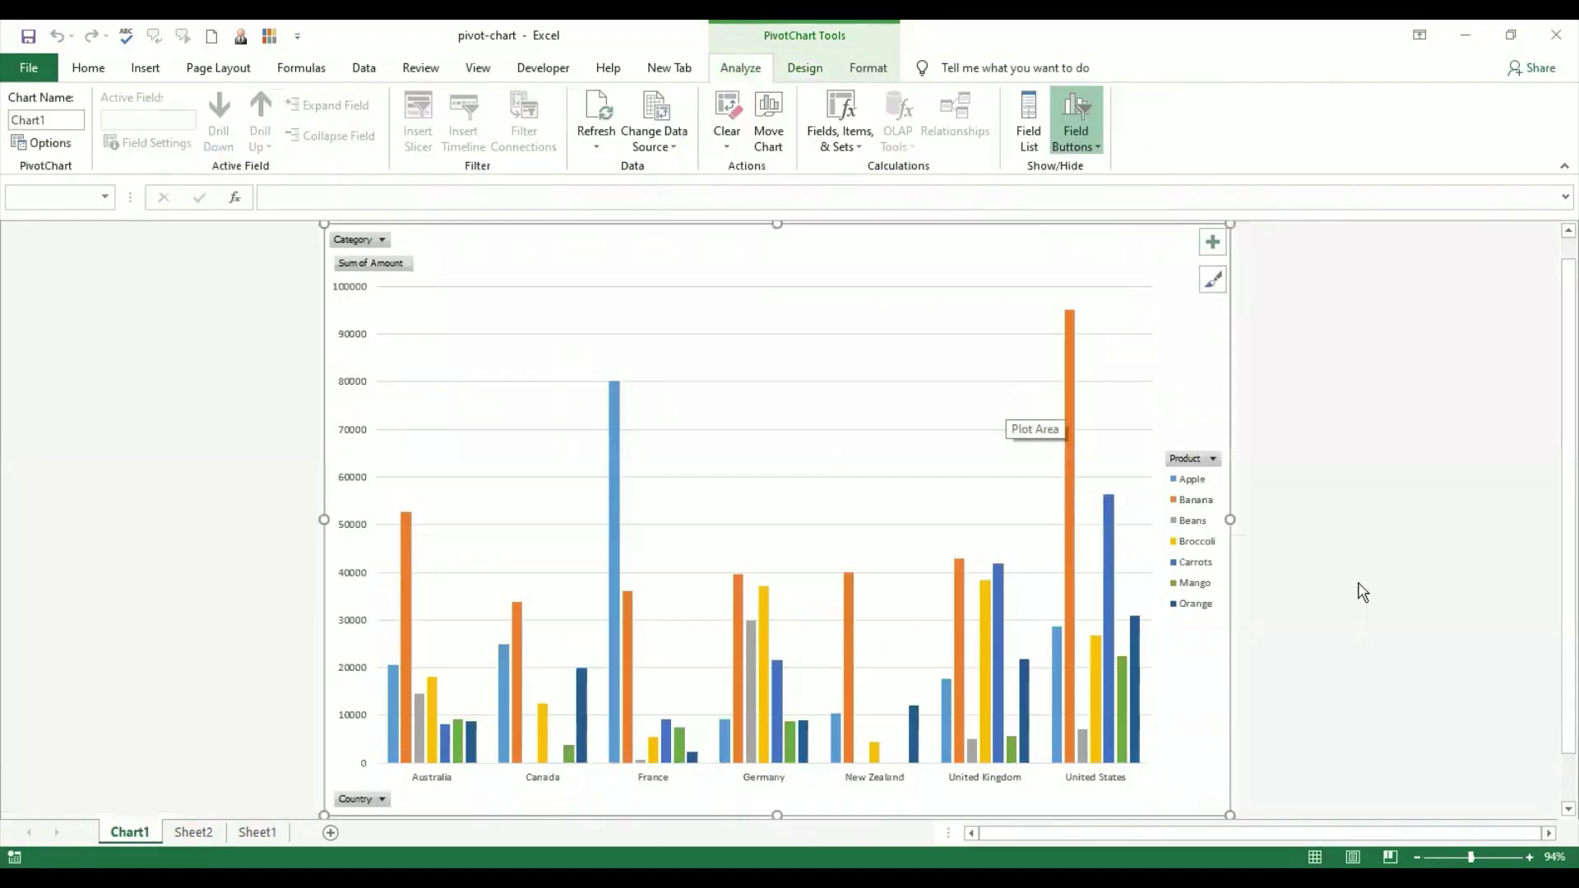
pyautogui.click(1331, 634)
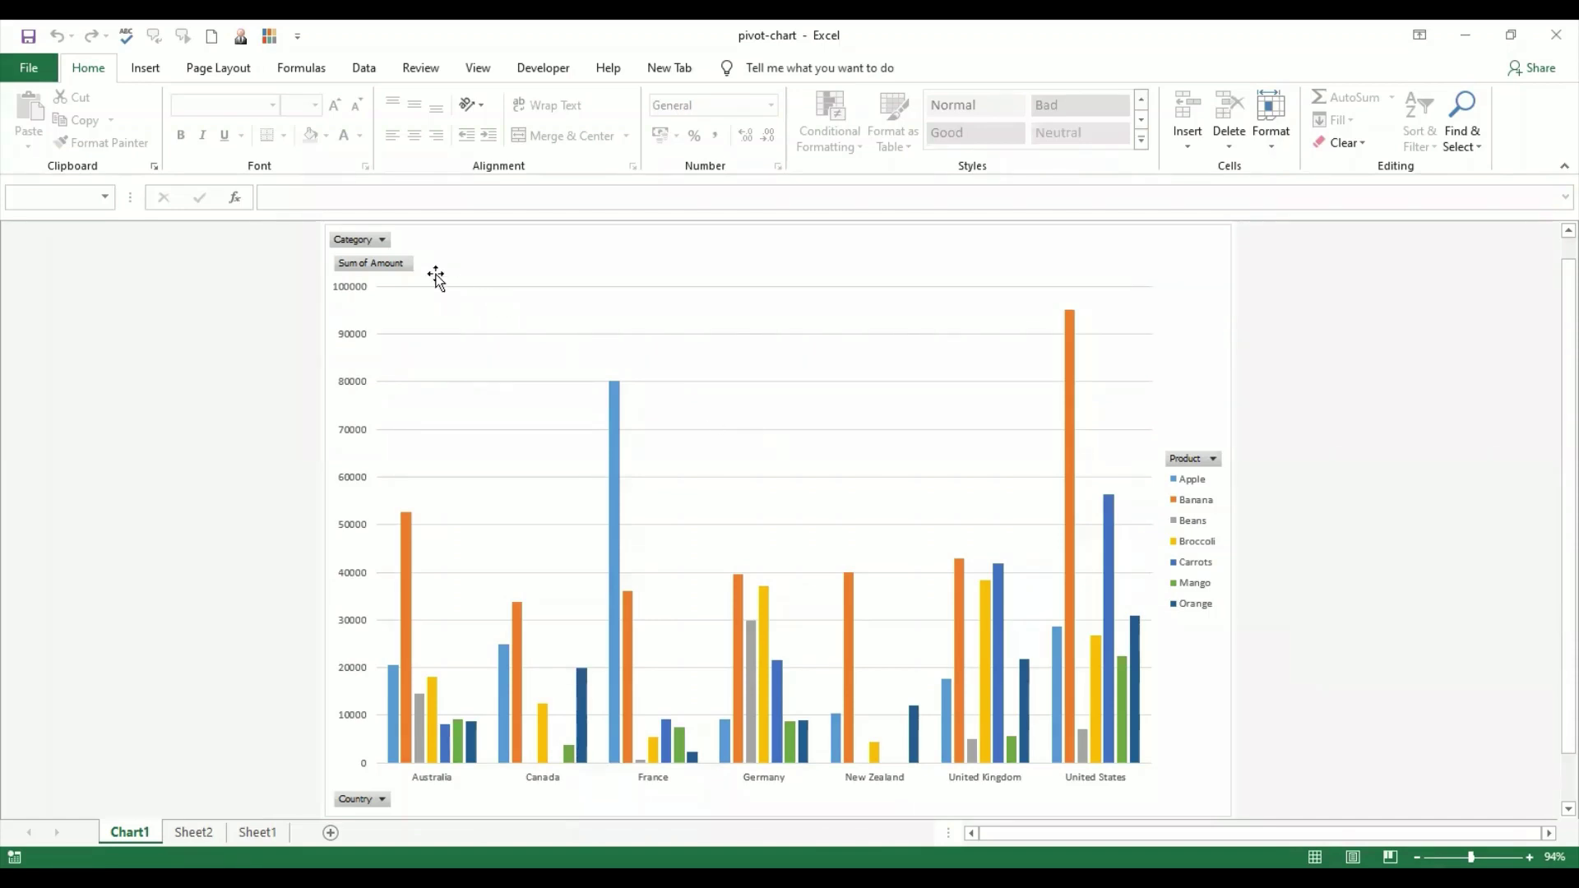
# - Filter the pivot chart's Category to Vegetables and check the matching pivot table on Sheet2
pyautogui.click(382, 241)
pyautogui.click(382, 241)
pyautogui.click(380, 800)
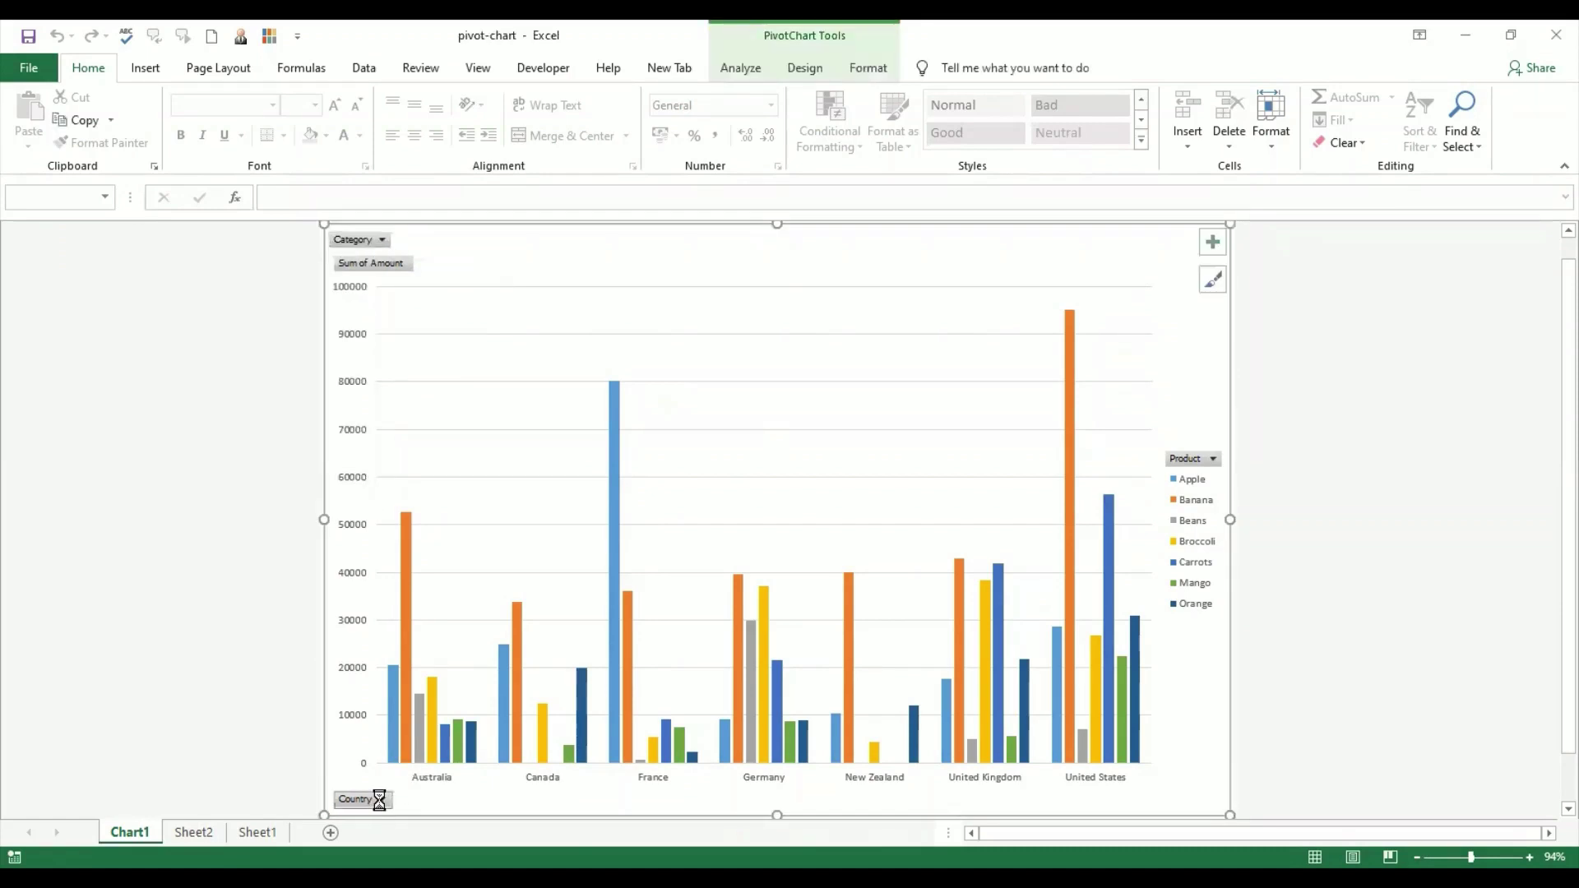
pyautogui.click(1212, 460)
pyautogui.click(1209, 464)
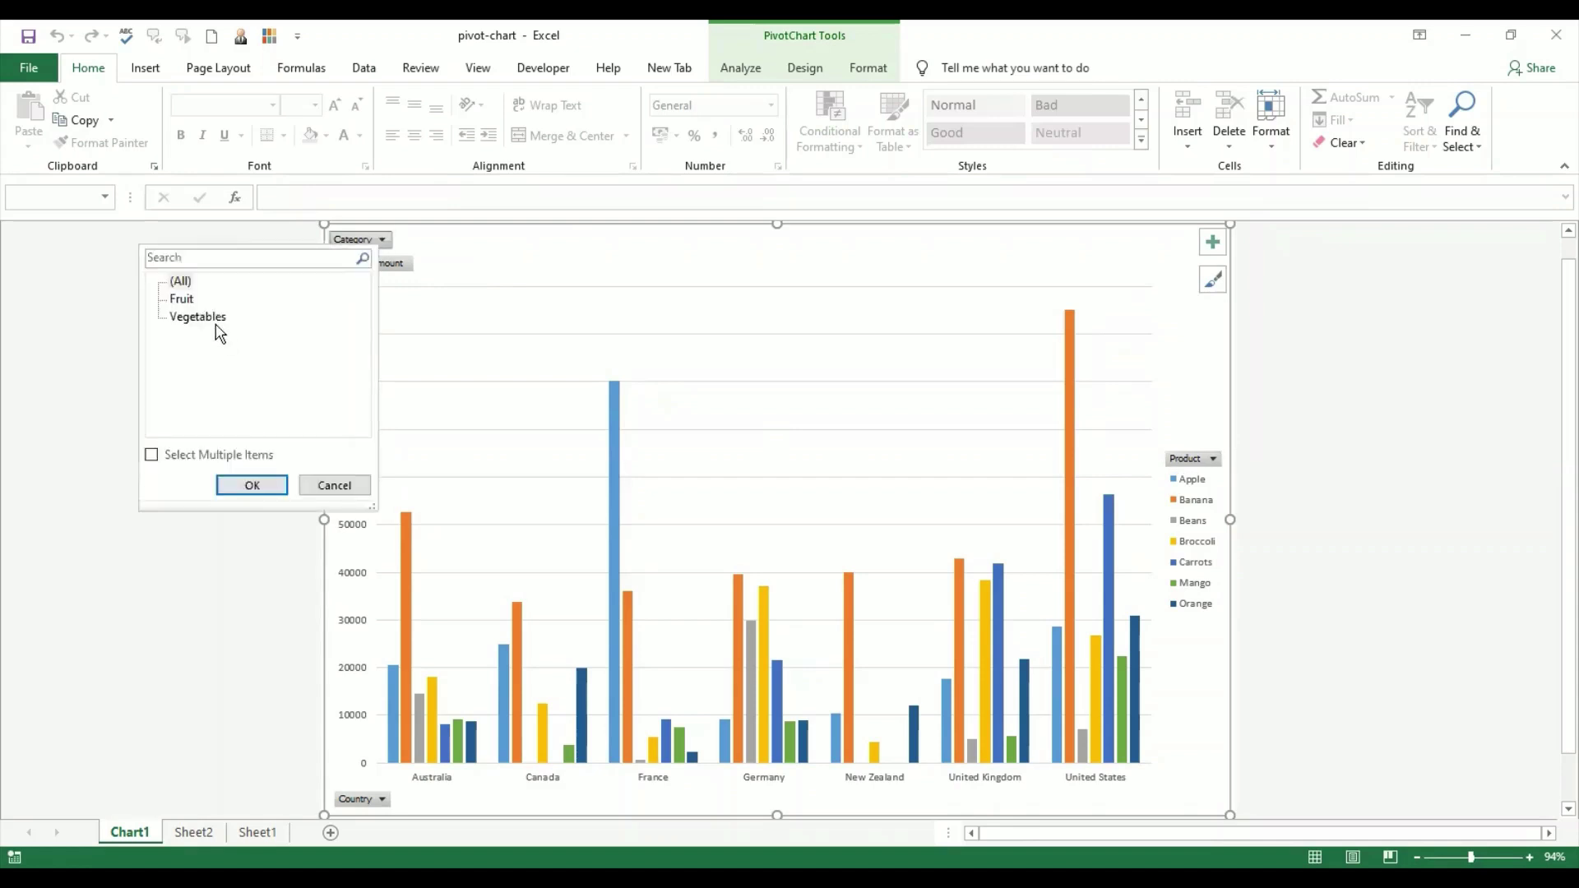
pyautogui.click(216, 319)
pyautogui.click(263, 492)
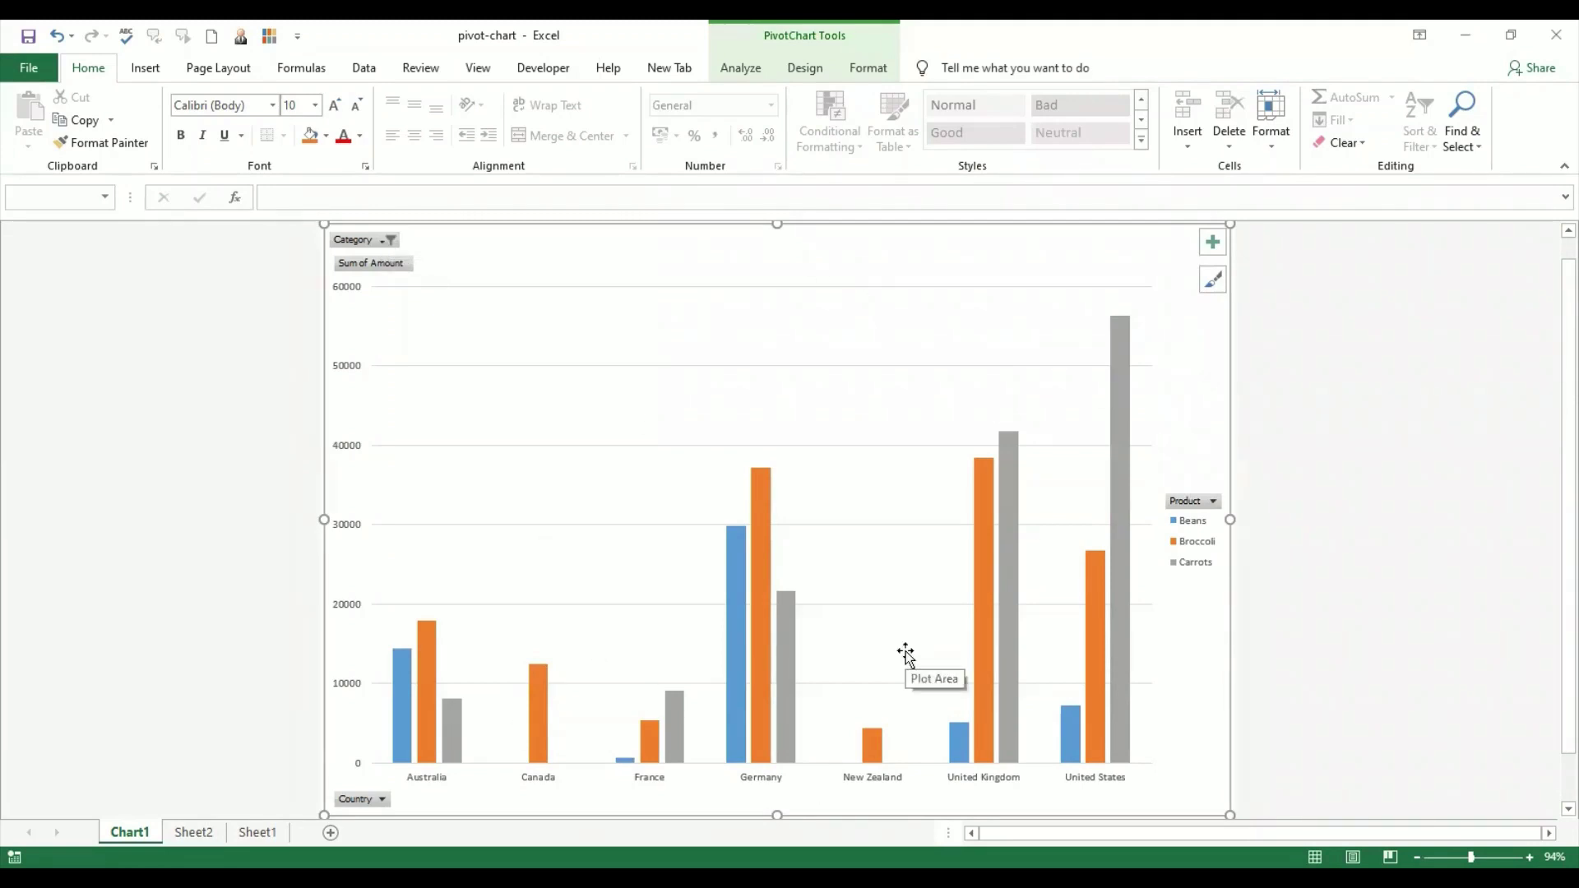
pyautogui.click(198, 833)
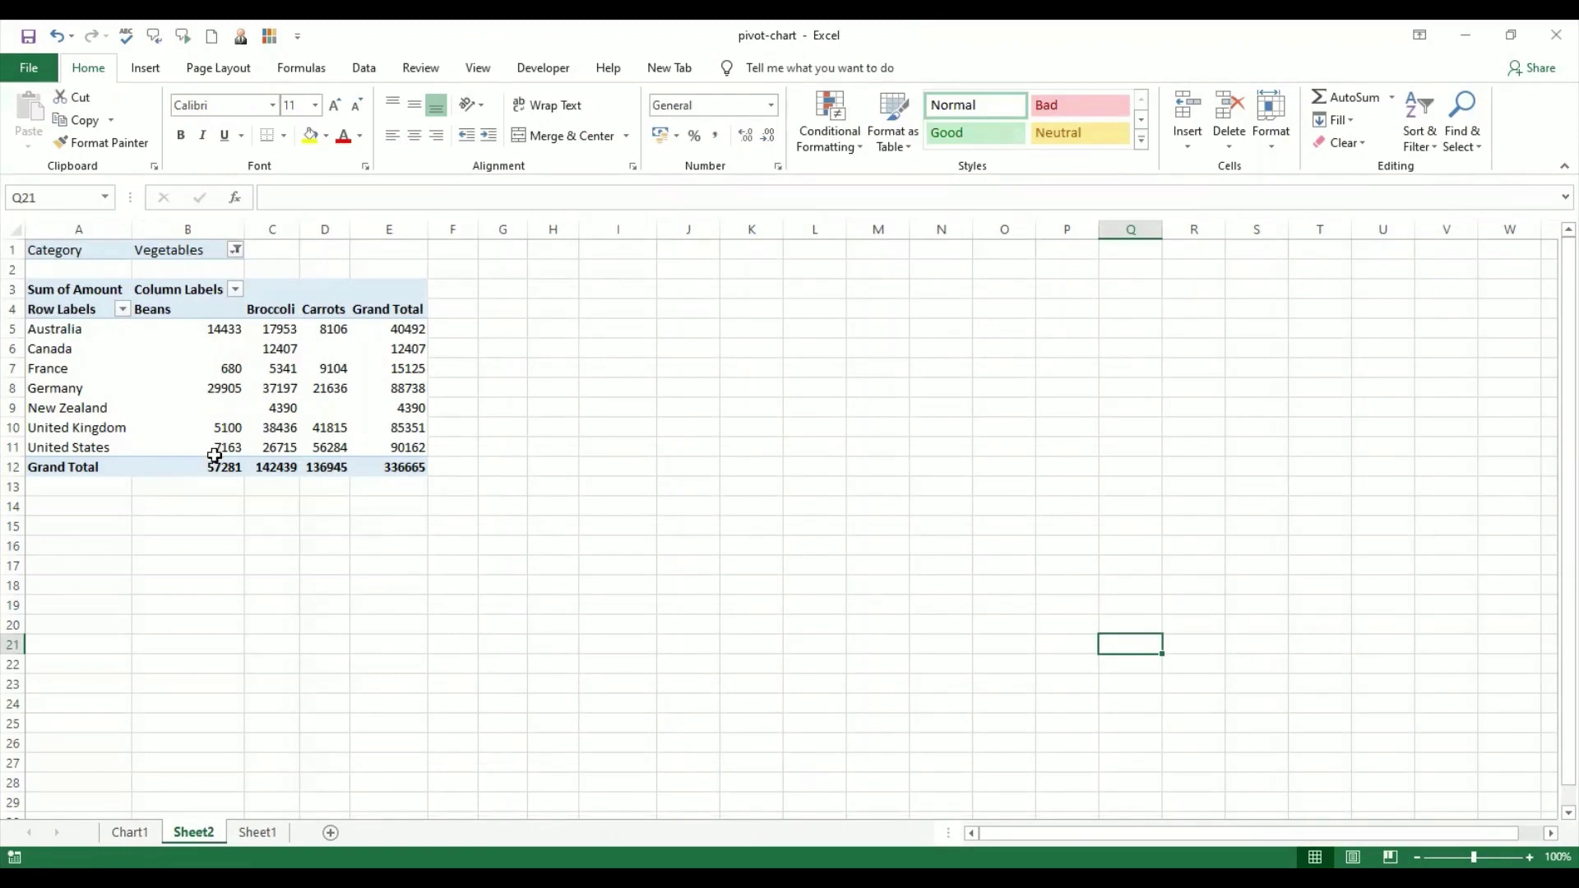
pyautogui.click(134, 833)
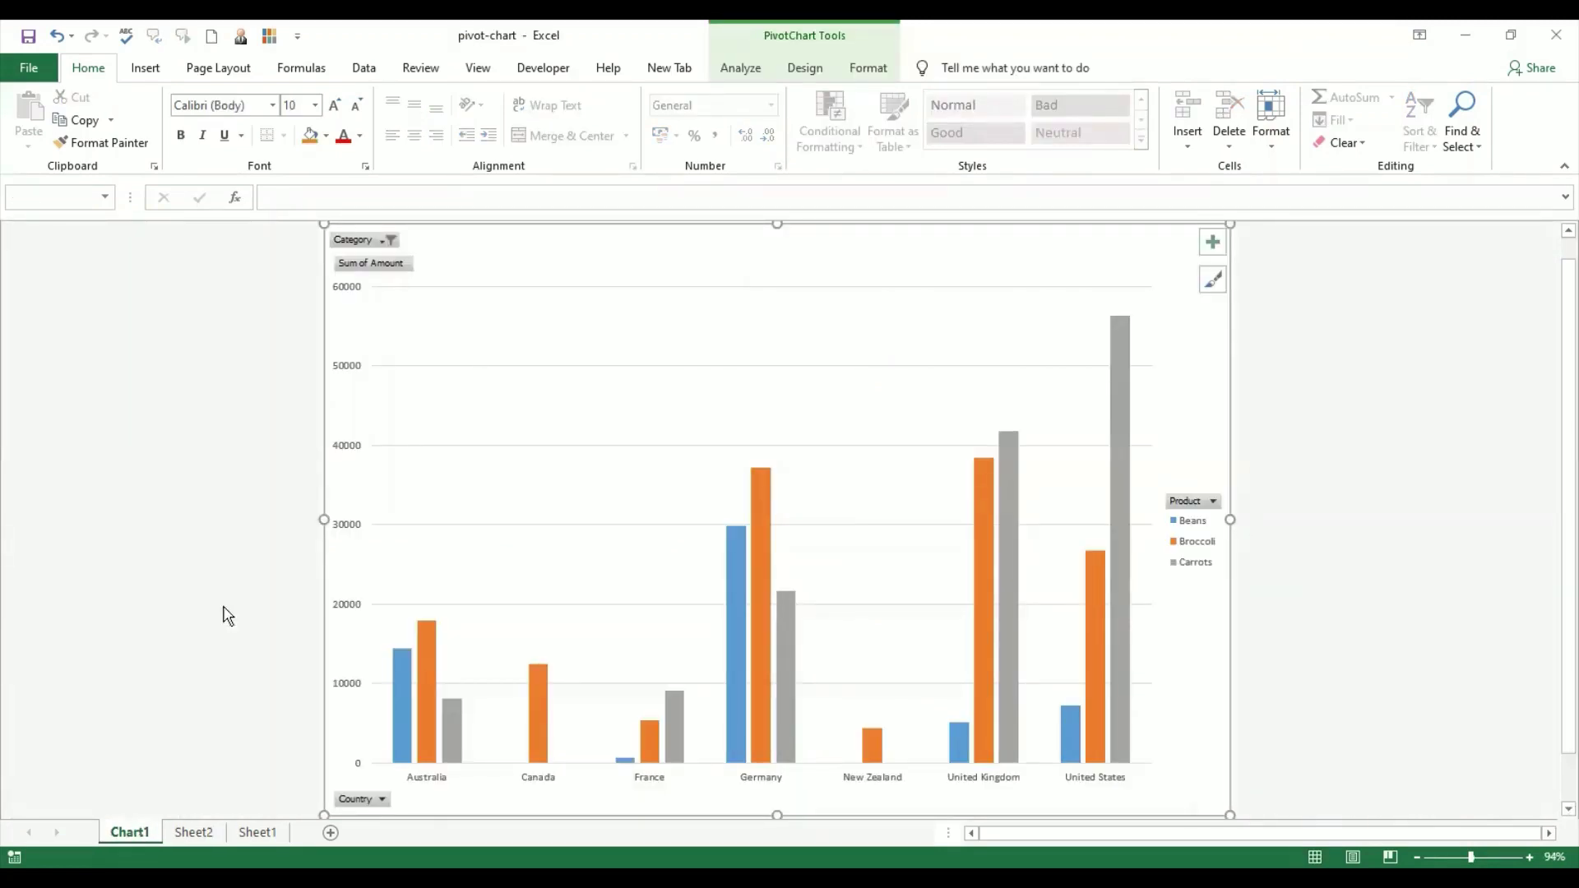
# - Try to filter the Vegetables chart's Product field to only Apple and Banana
pyautogui.click(1214, 502)
pyautogui.click(1007, 291)
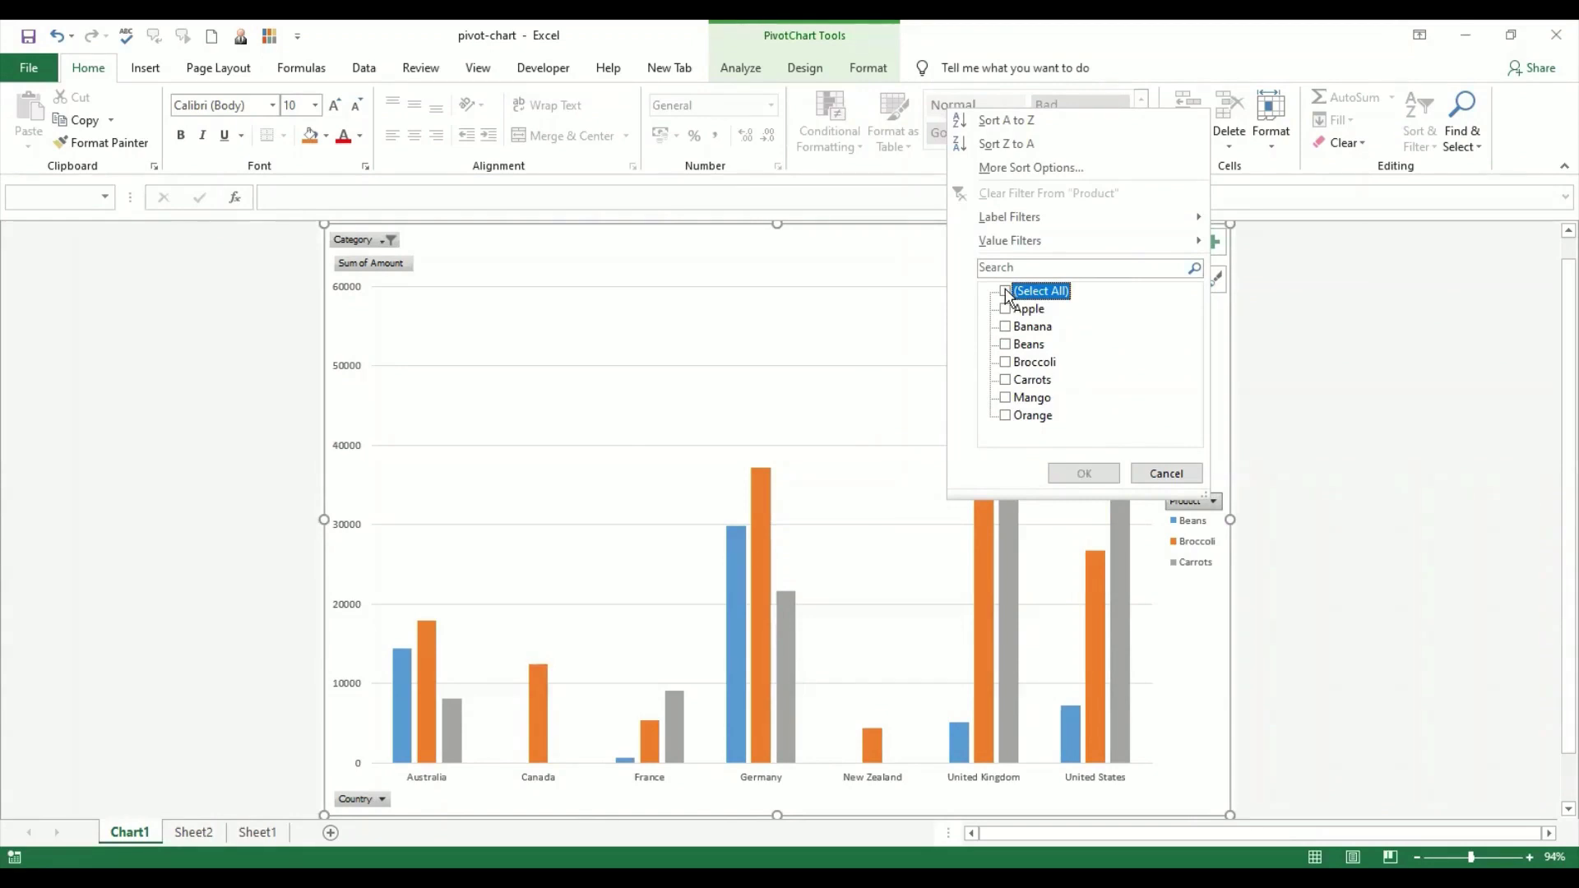
pyautogui.click(1006, 308)
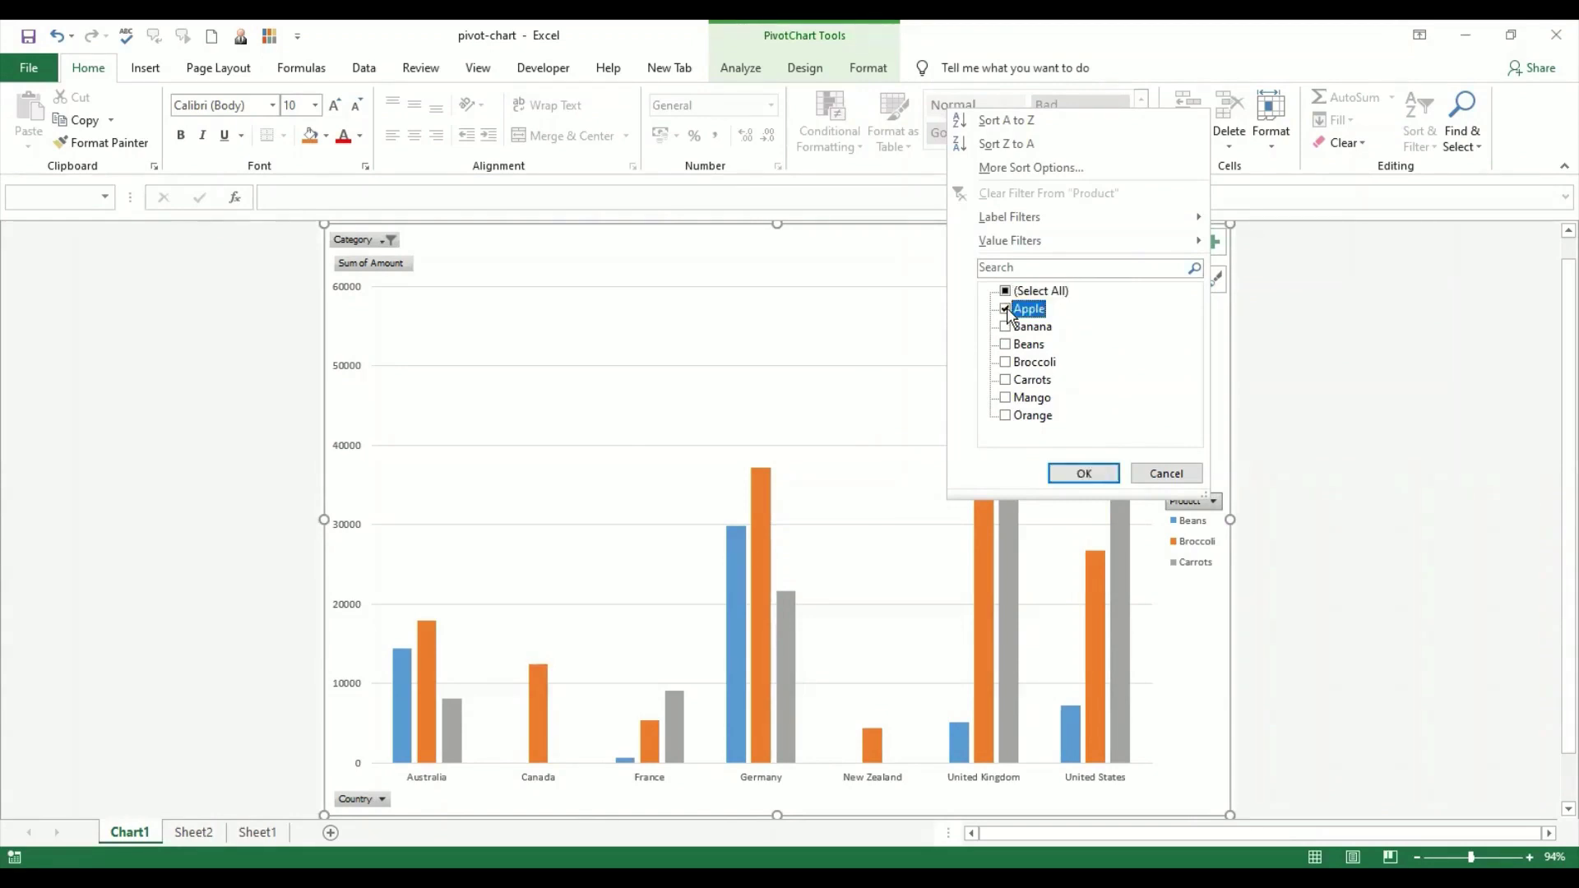
pyautogui.click(1006, 327)
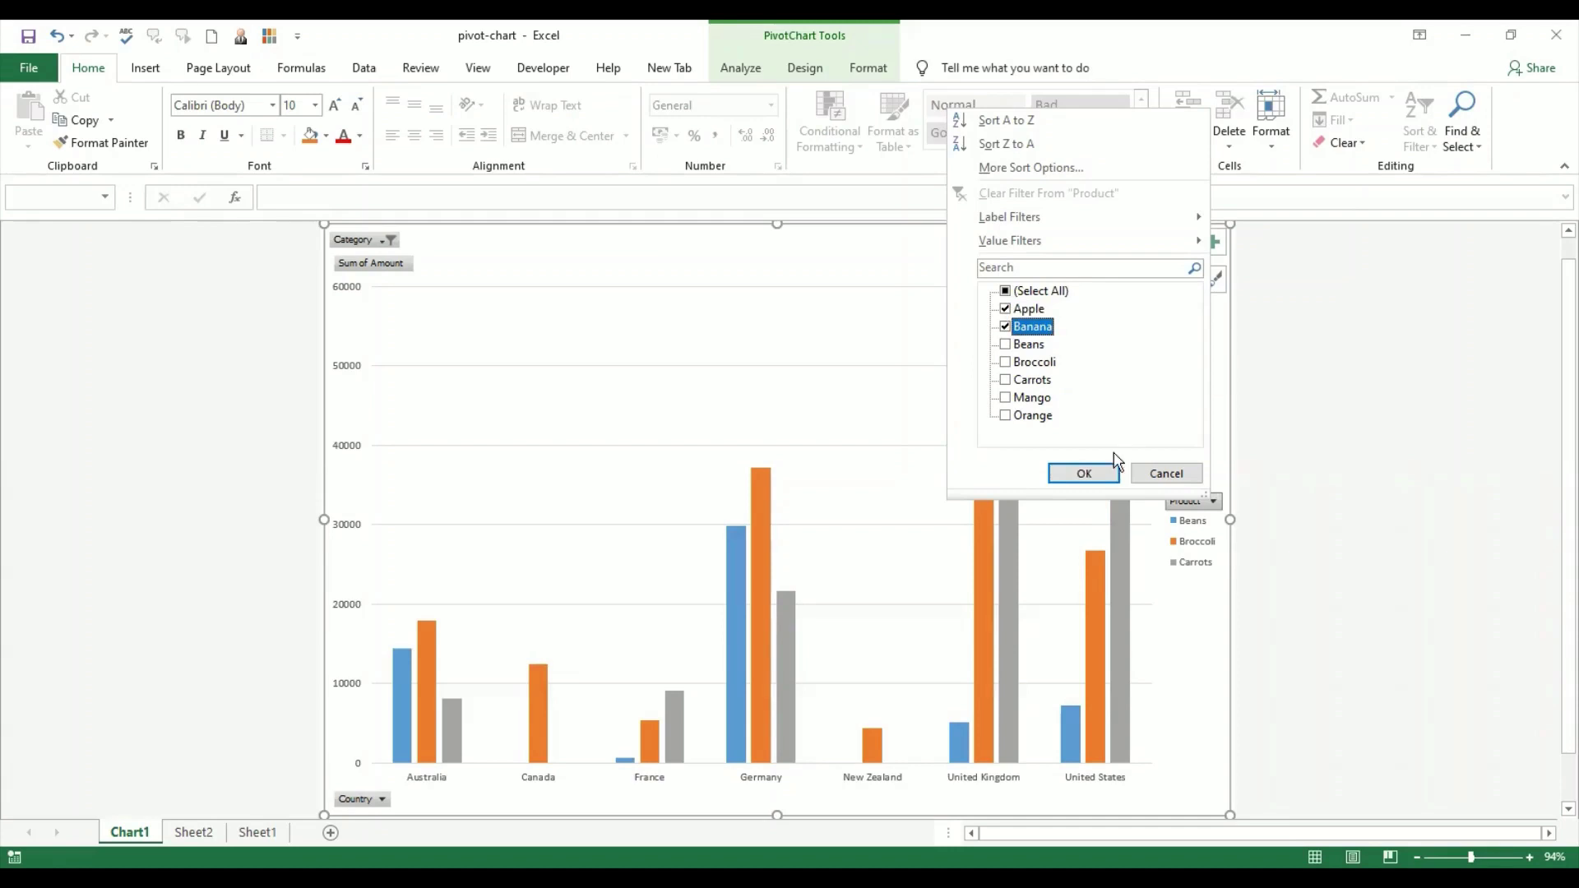
pyautogui.click(1100, 476)
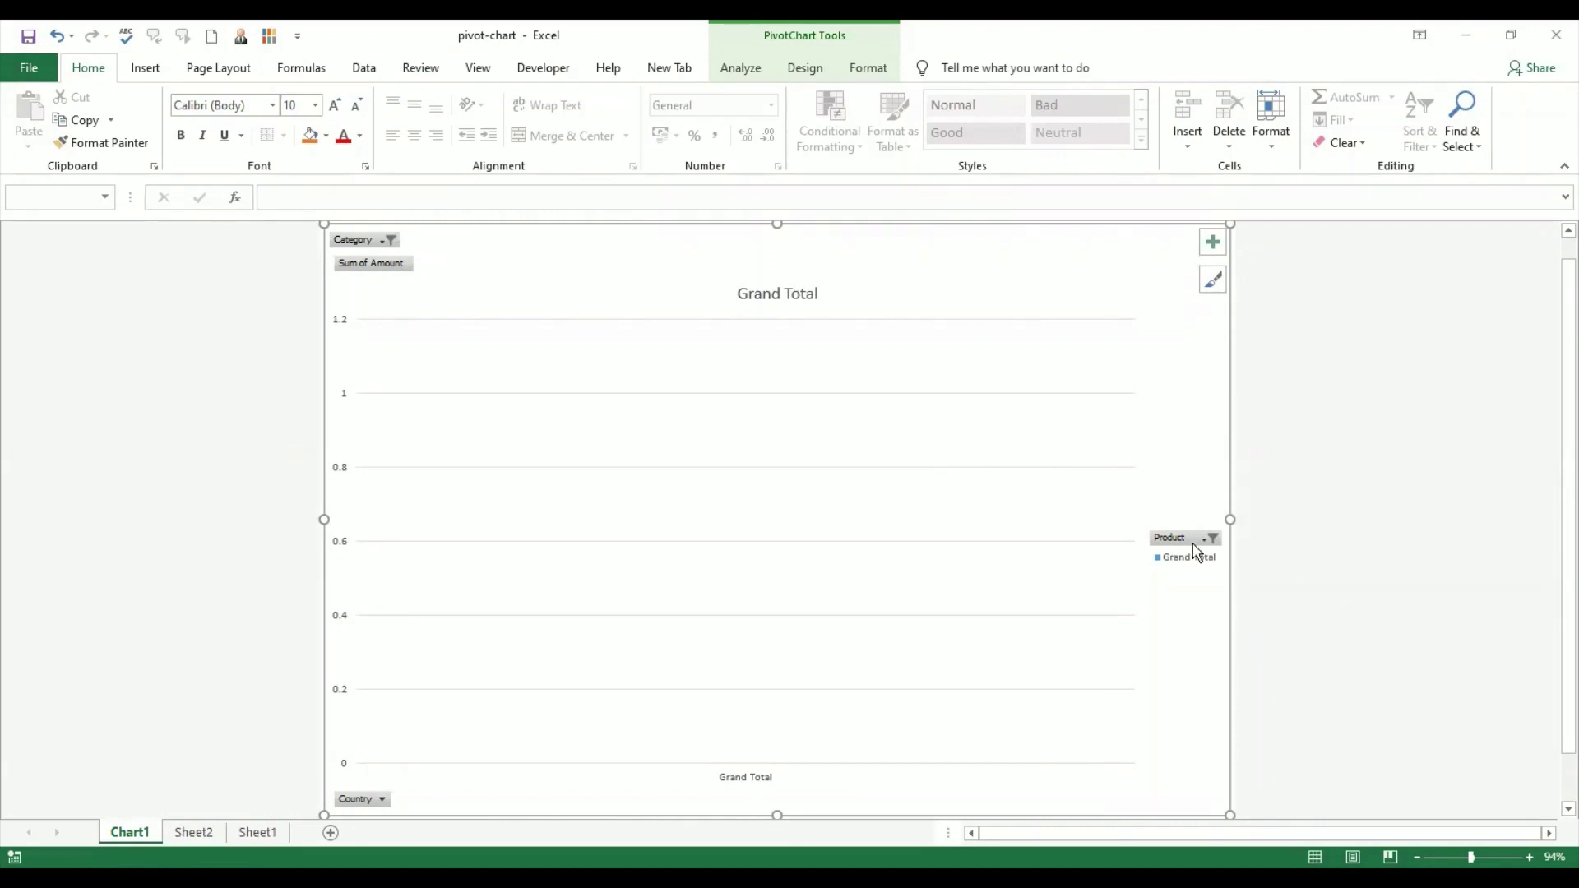
# - Filter the chart's Product field to only Beans and Broccoli
pyautogui.click(992, 331)
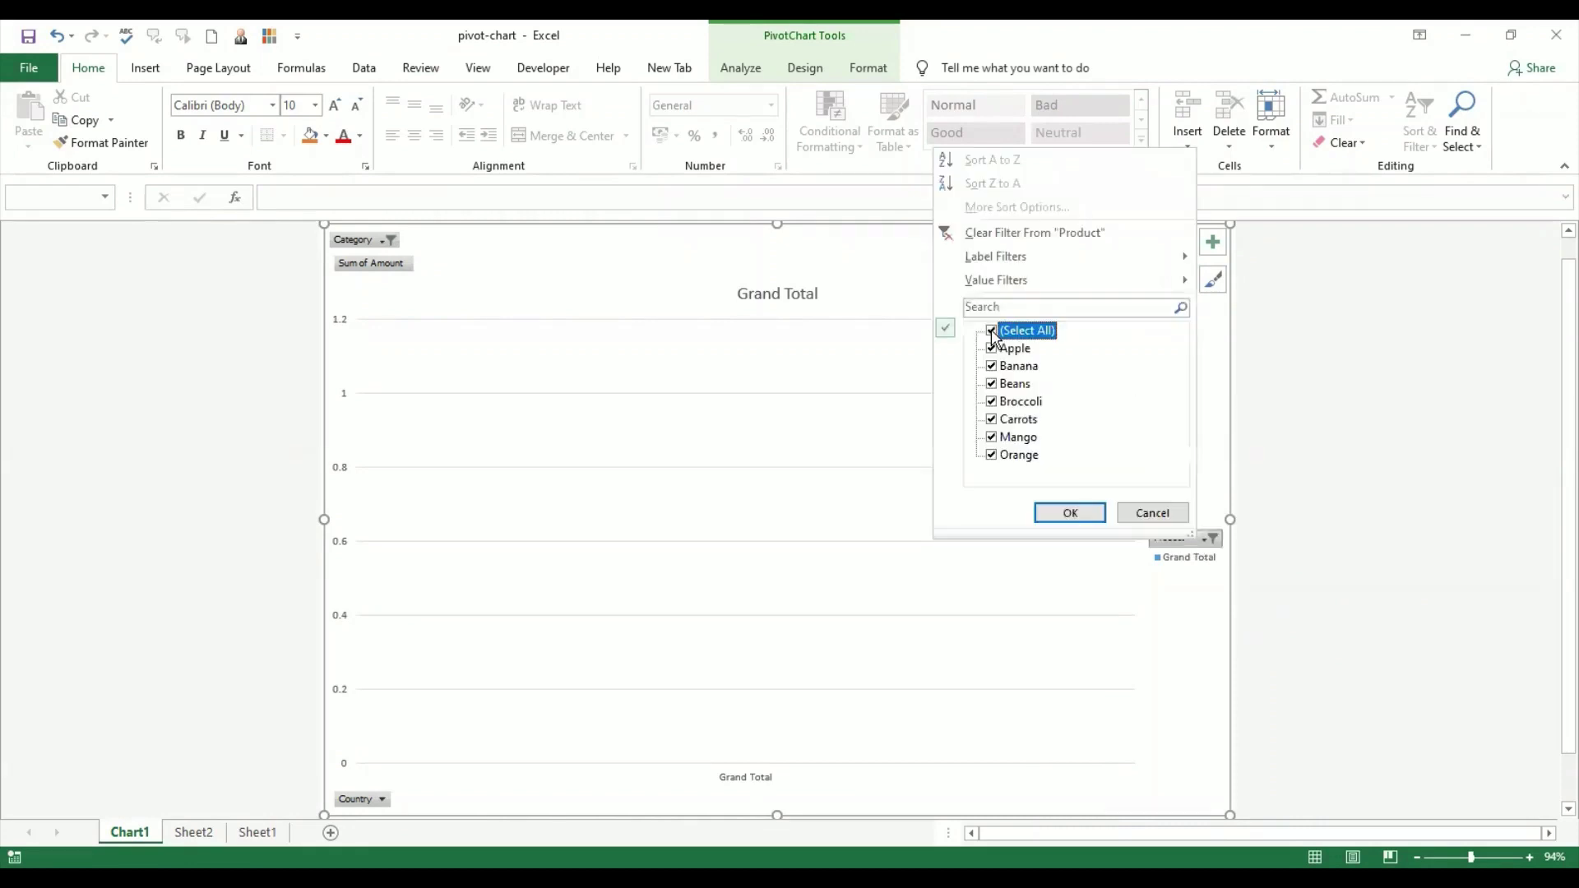
pyautogui.click(993, 332)
pyautogui.click(992, 384)
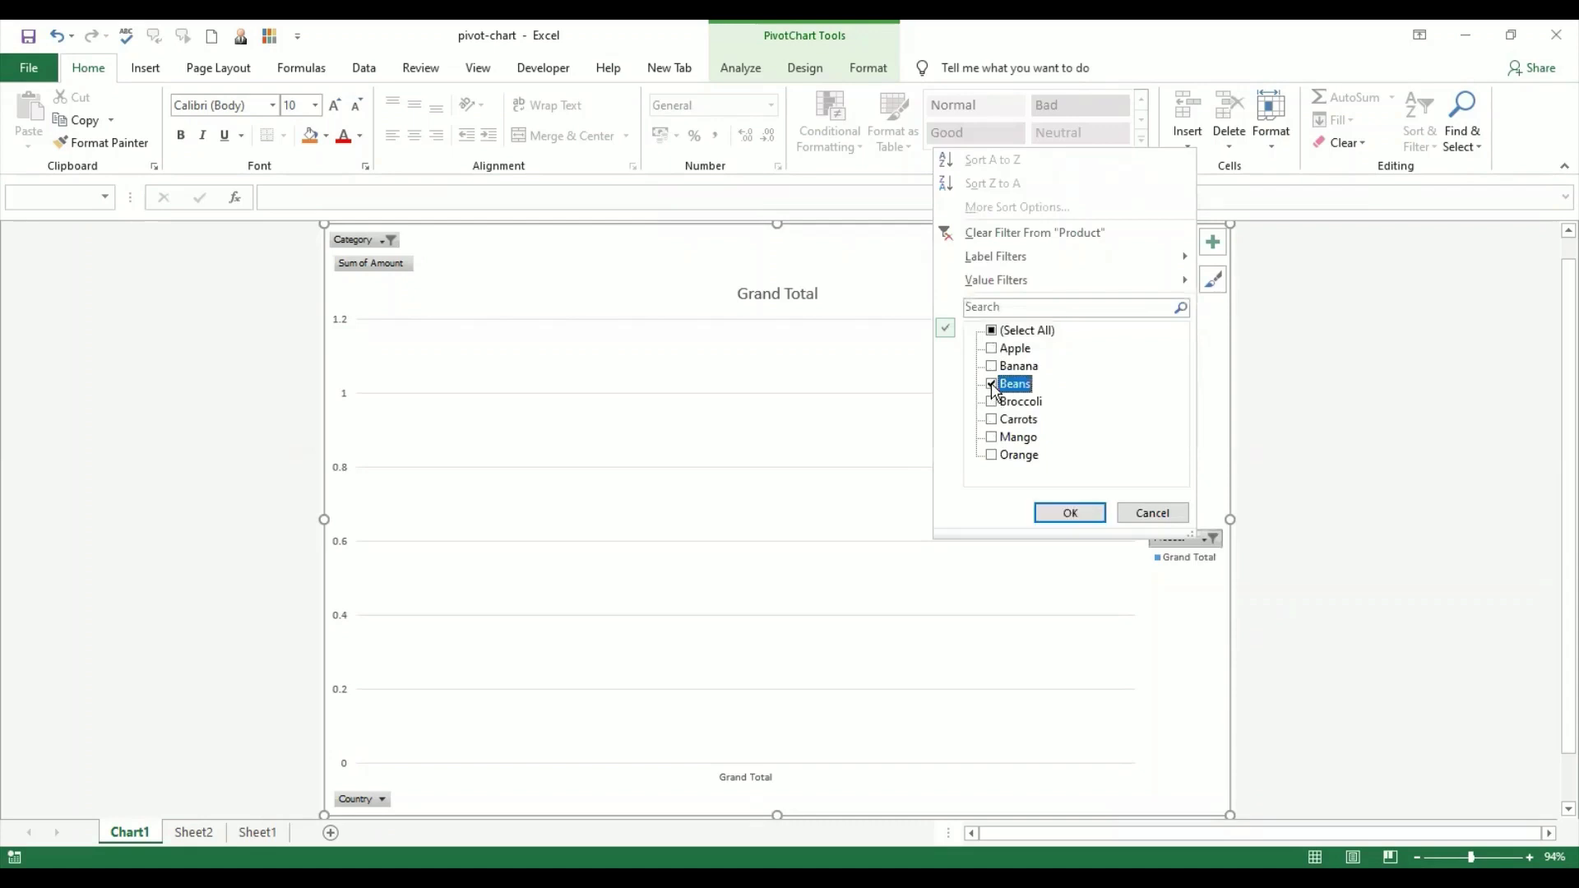
pyautogui.click(992, 403)
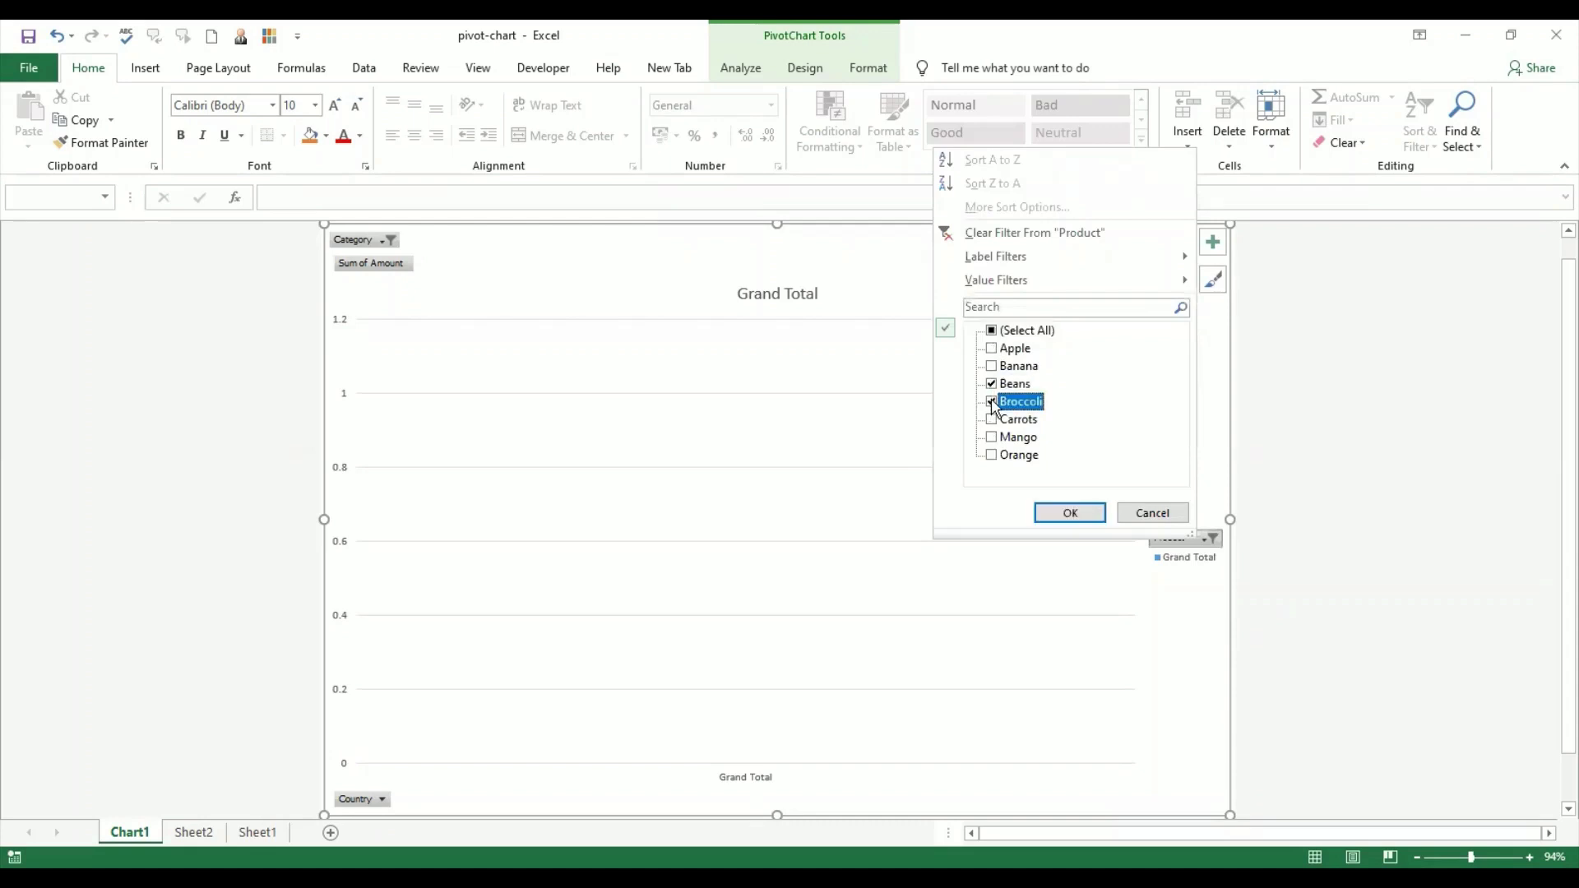
pyautogui.click(1066, 513)
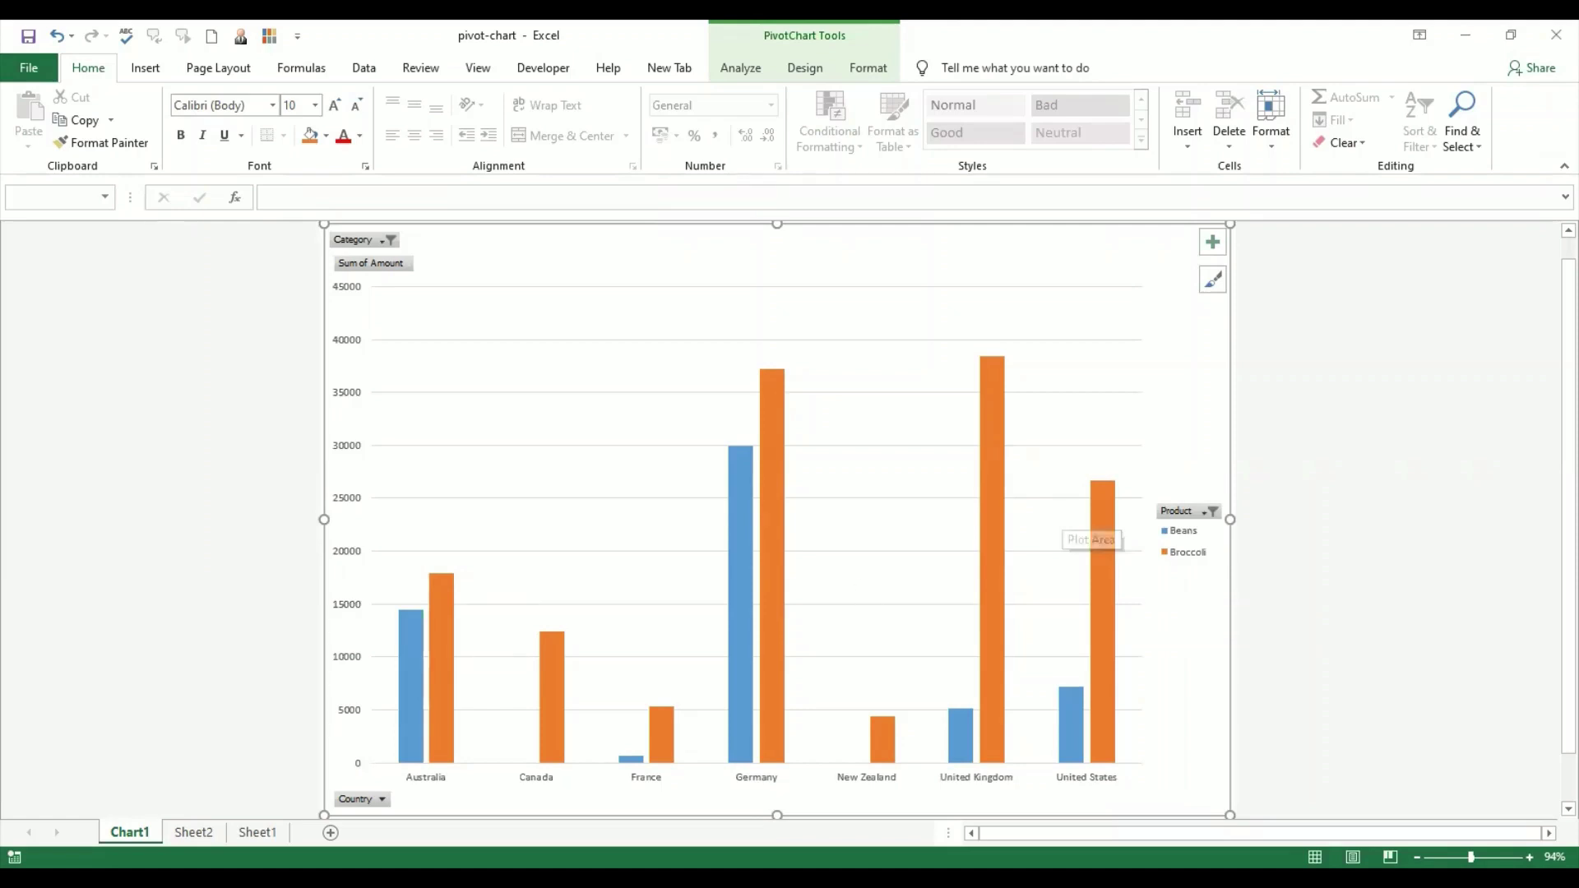
# - Filter the chart's Country field to only France, Germany and United Kingdom
pyautogui.click(381, 799)
pyautogui.click(176, 590)
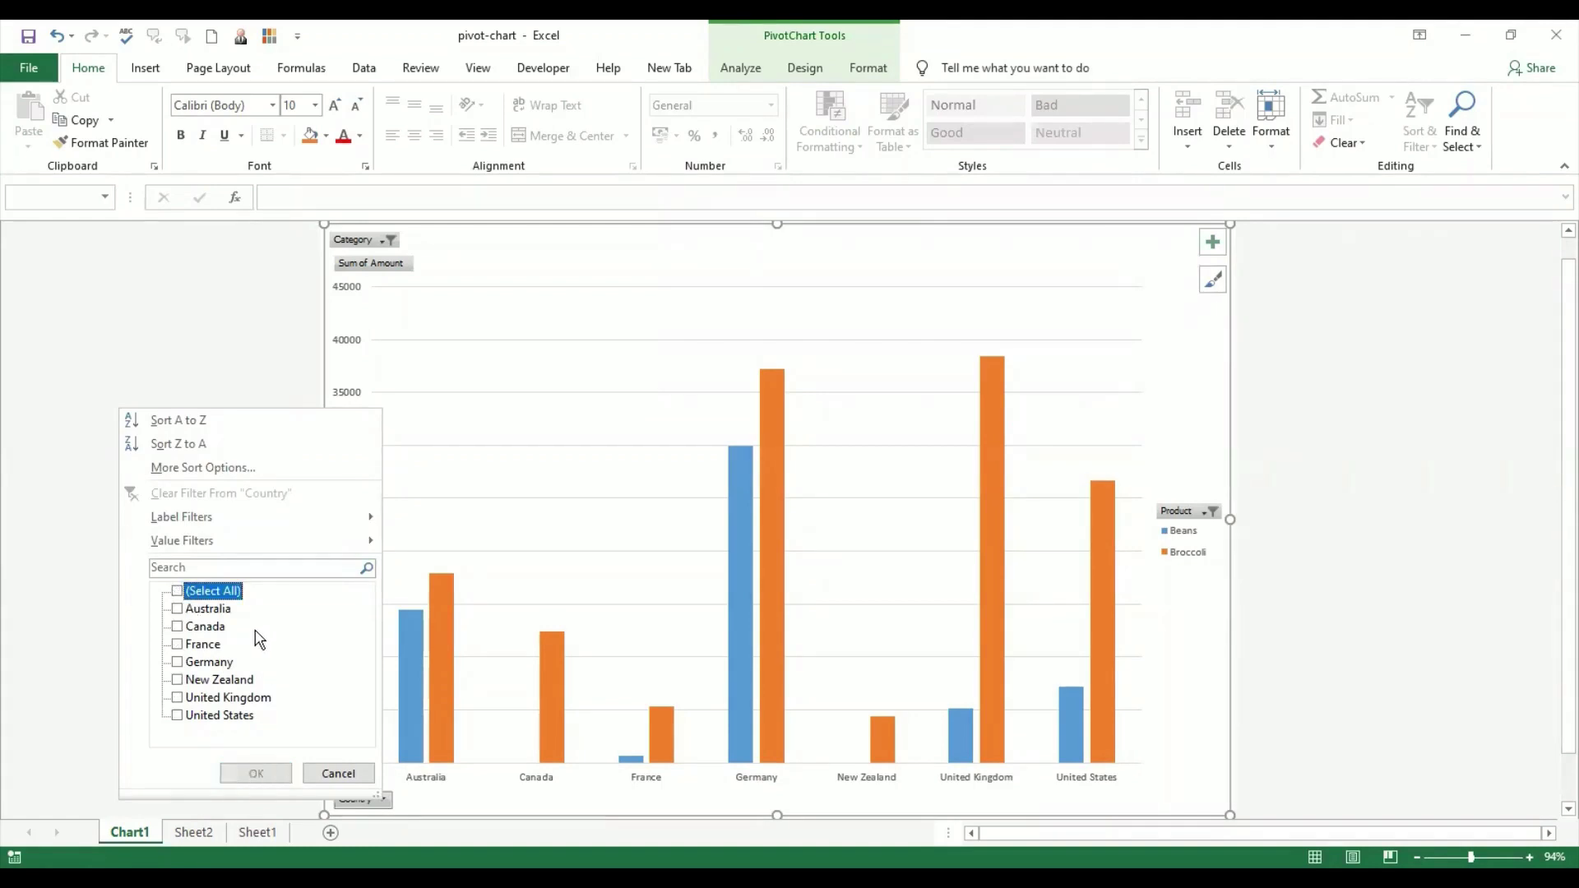
pyautogui.click(177, 645)
pyautogui.click(177, 662)
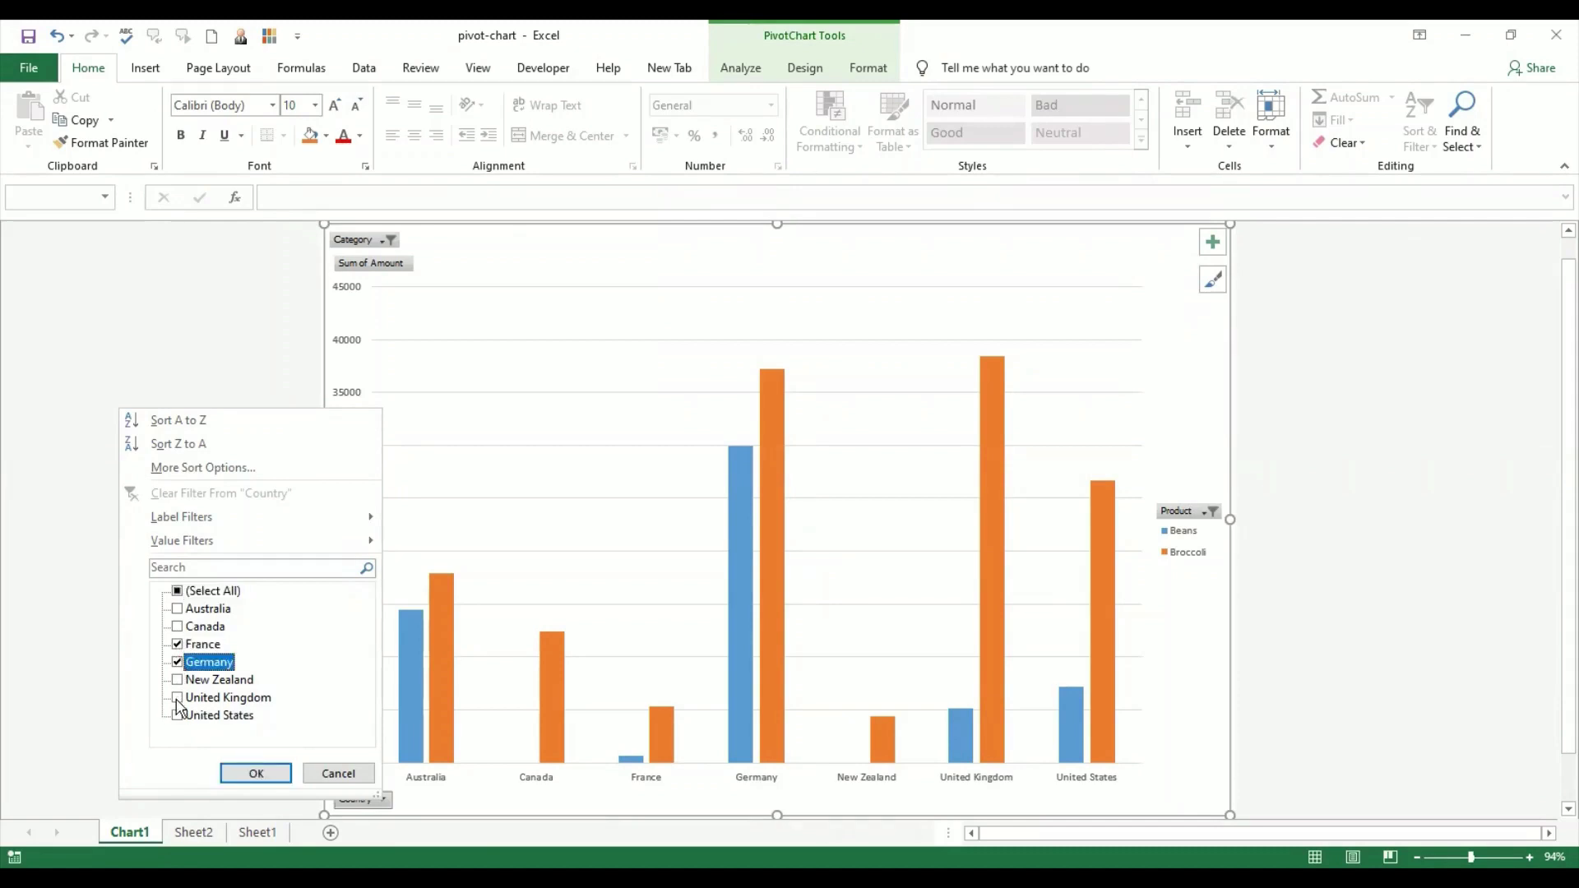
pyautogui.click(177, 698)
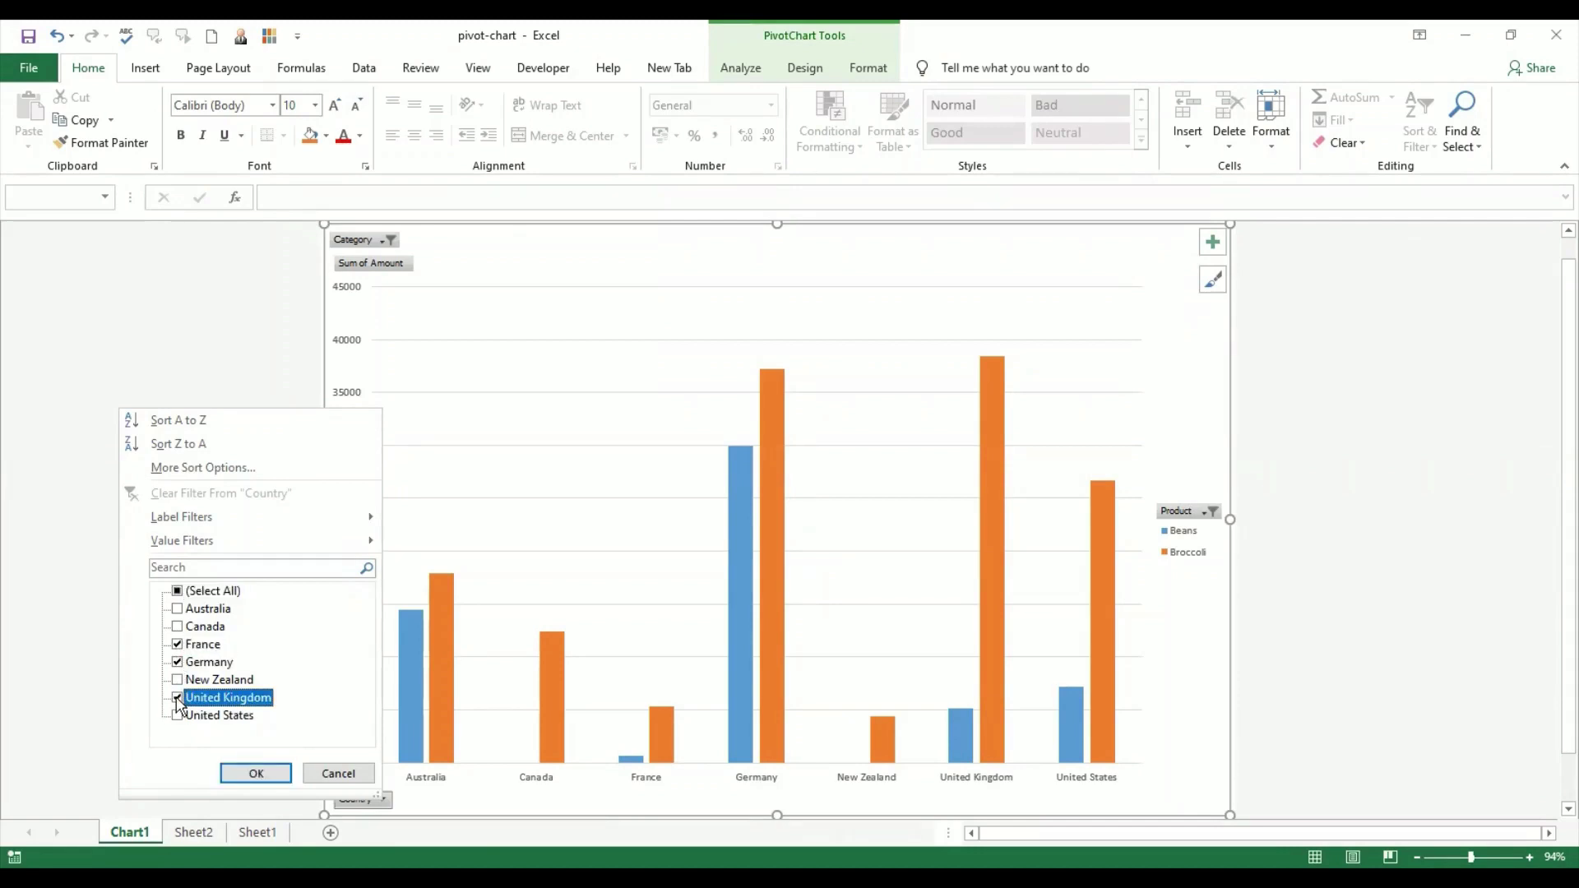
pyautogui.click(256, 773)
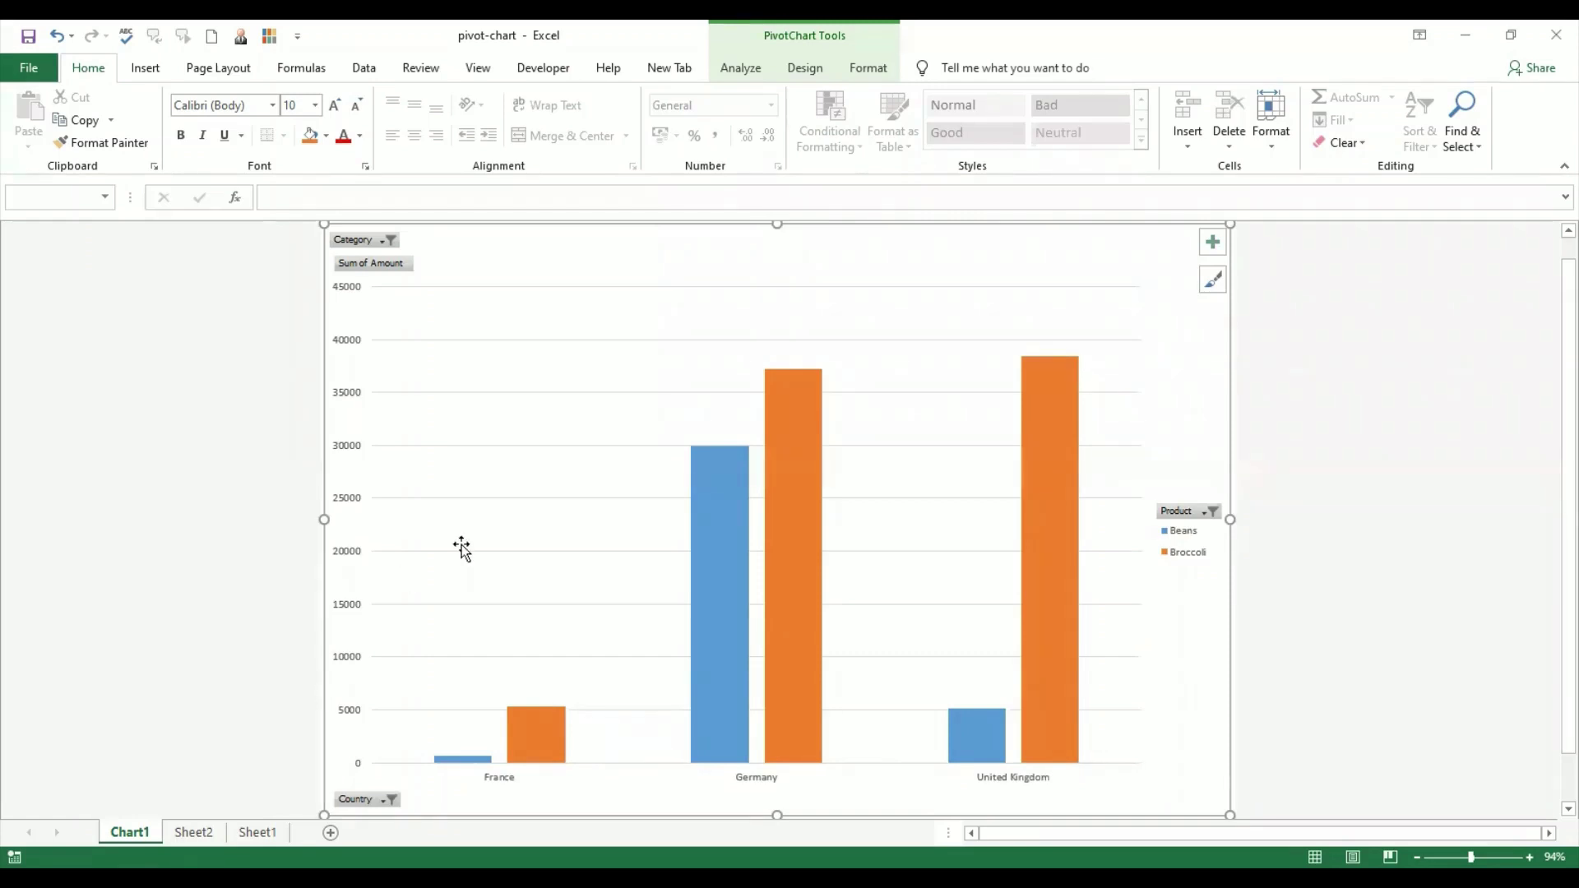
# - Add data labels to the chart's columns in the Outside End position
pyautogui.click(810, 73)
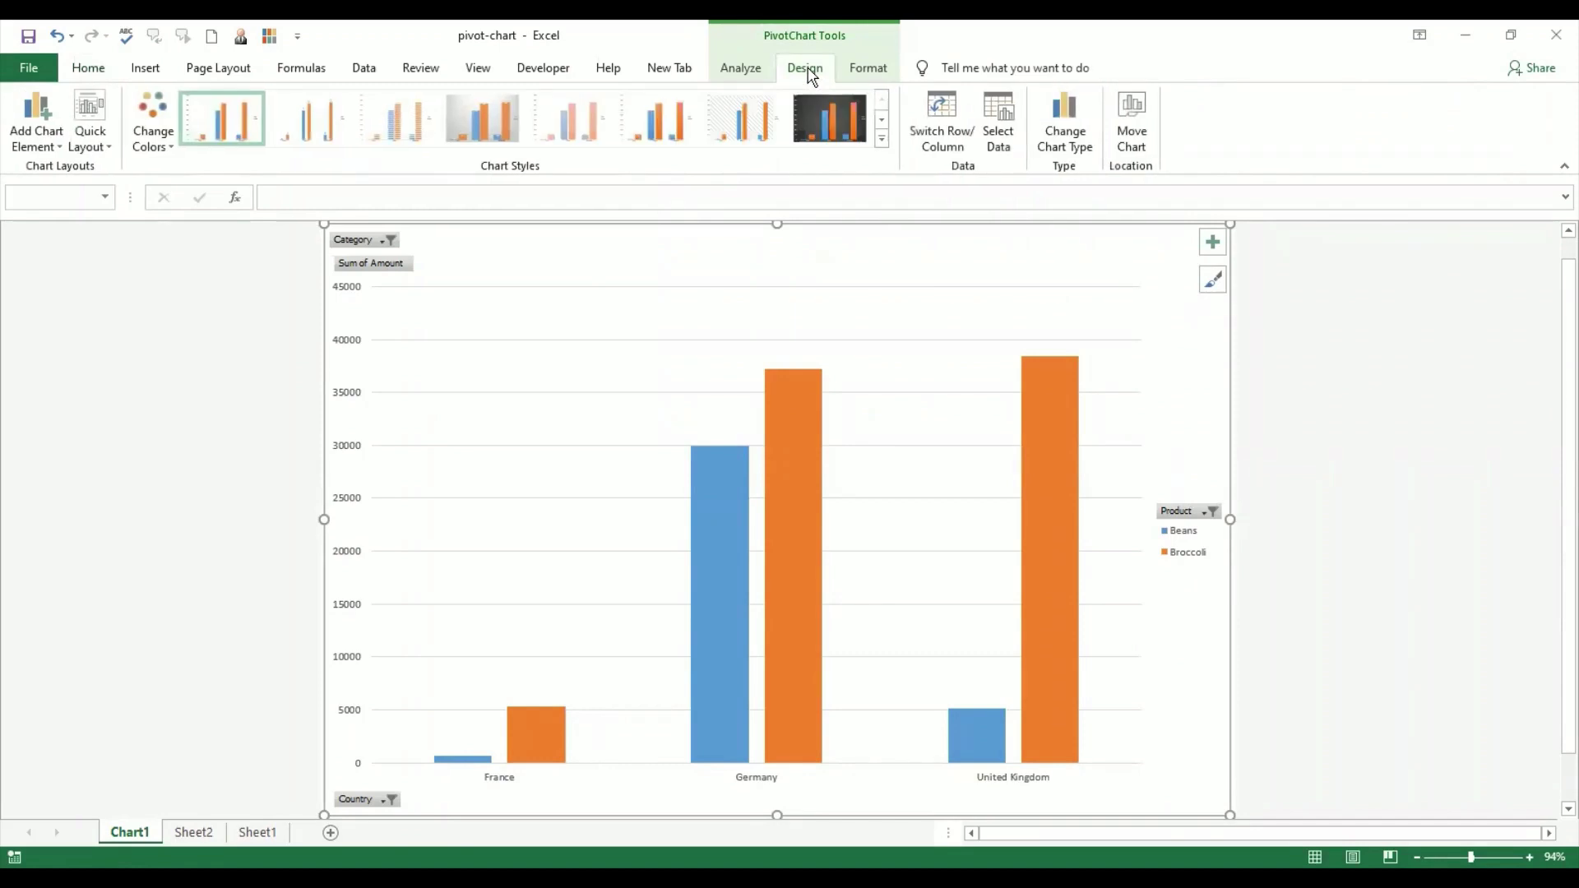
pyautogui.click(48, 151)
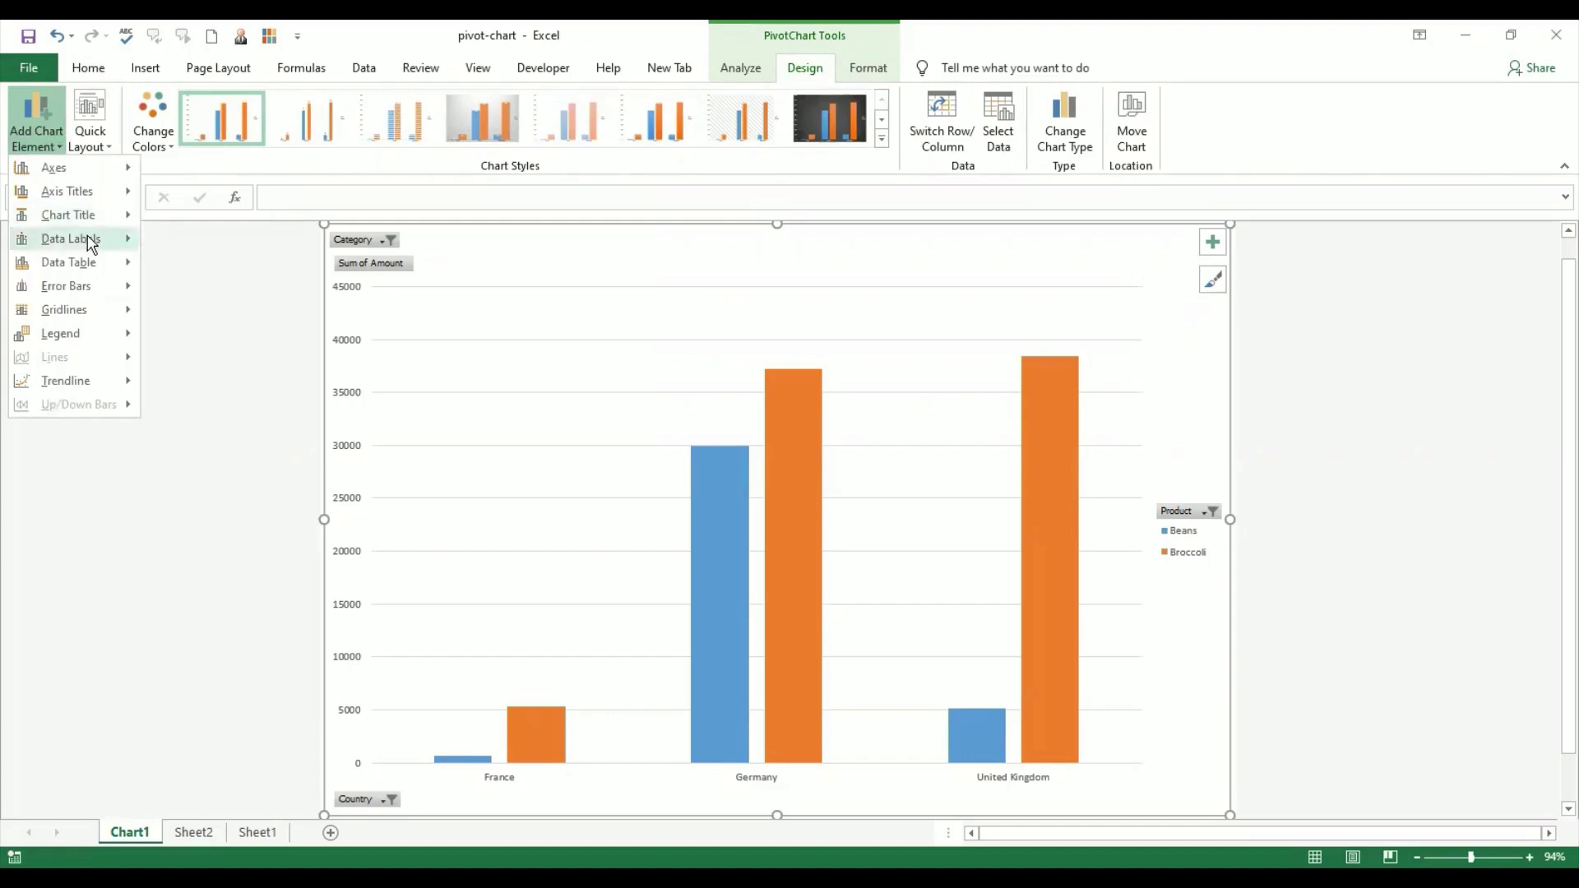
pyautogui.moveTo(89, 241)
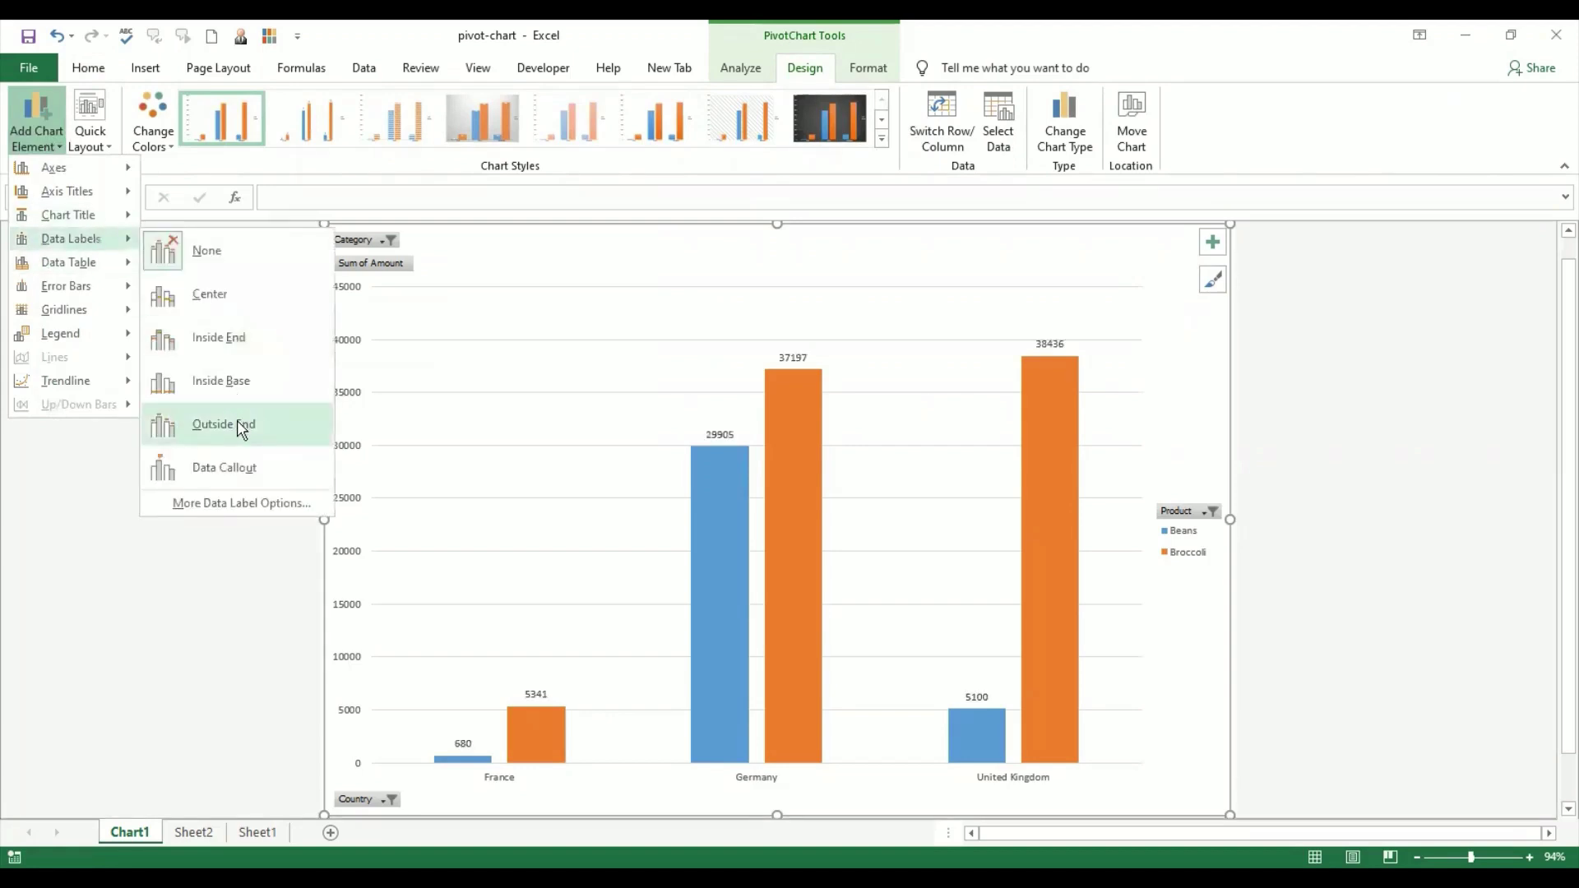
pyautogui.click(241, 427)
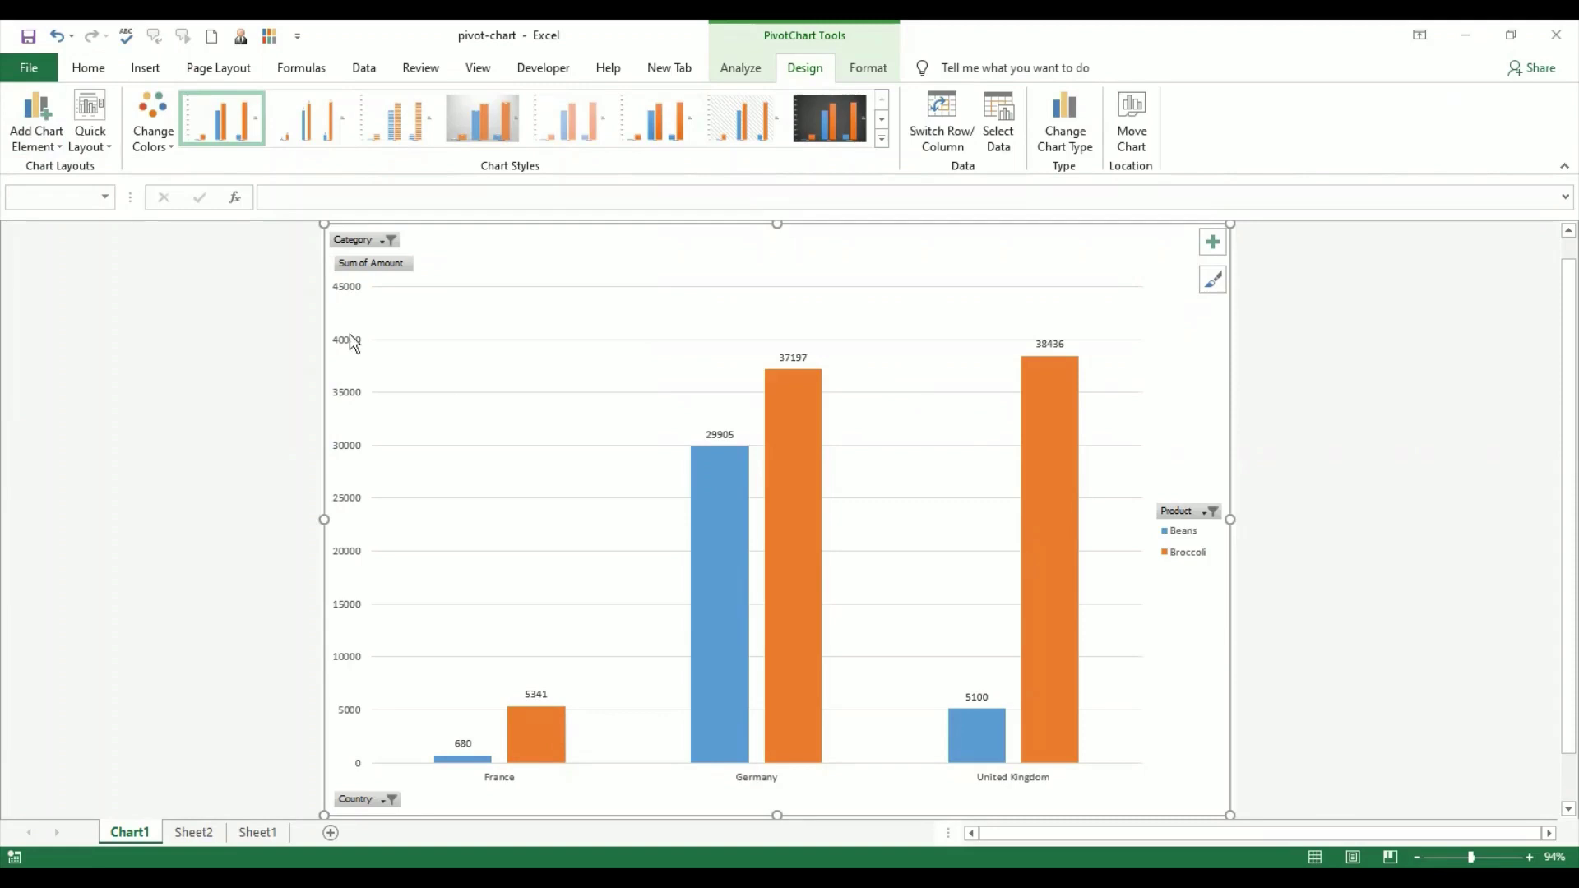
# - Add a chart title above the chart and set its text to "Sales Chart"
pyautogui.click(49, 146)
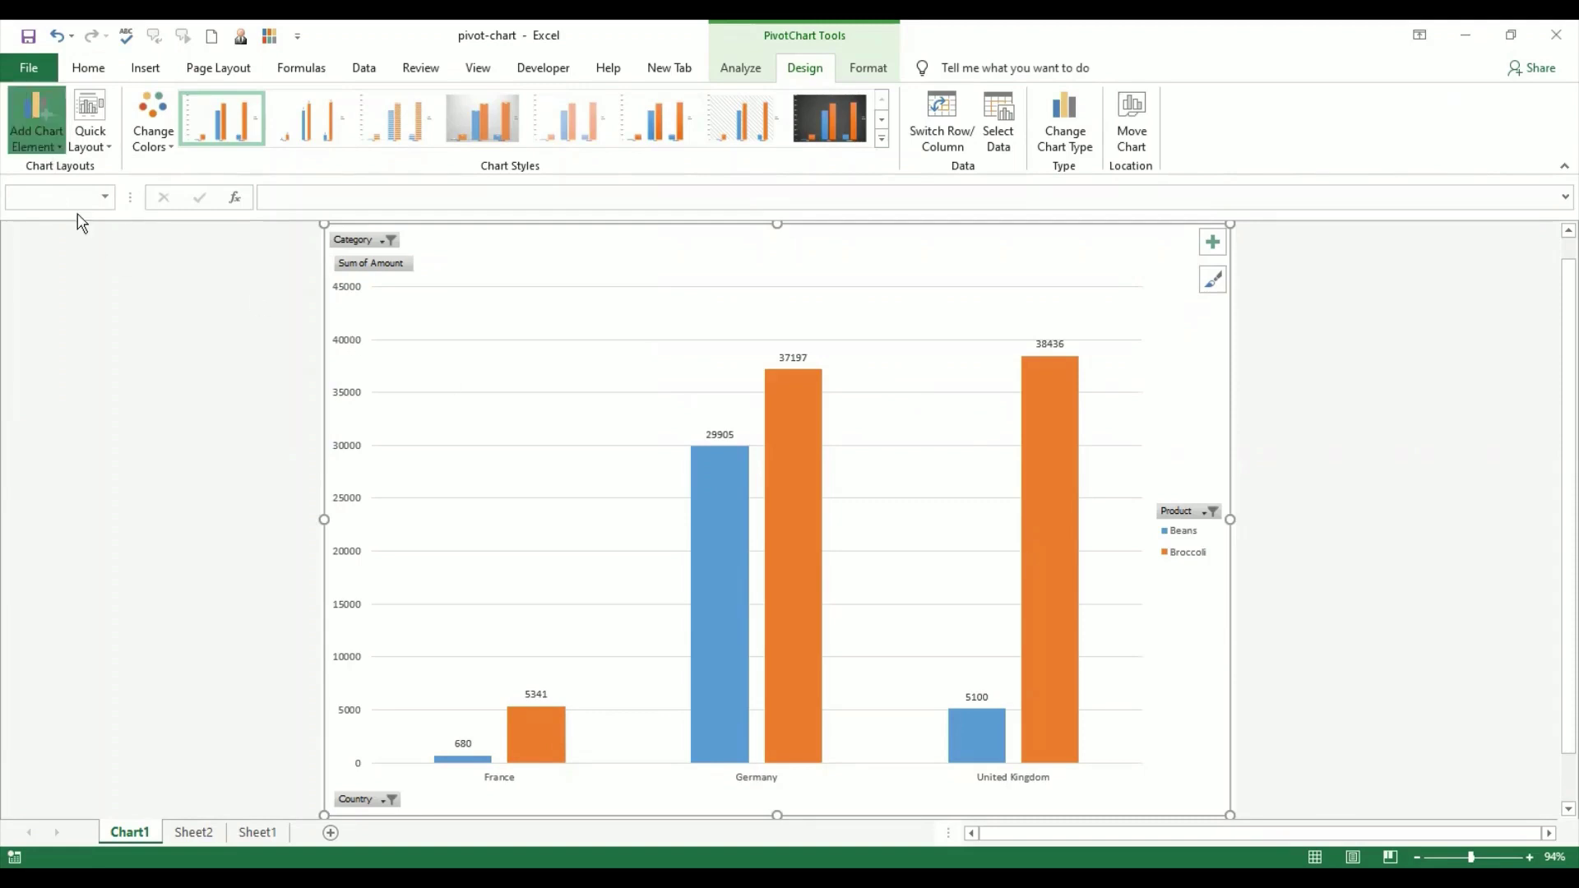
pyautogui.moveTo(81, 217)
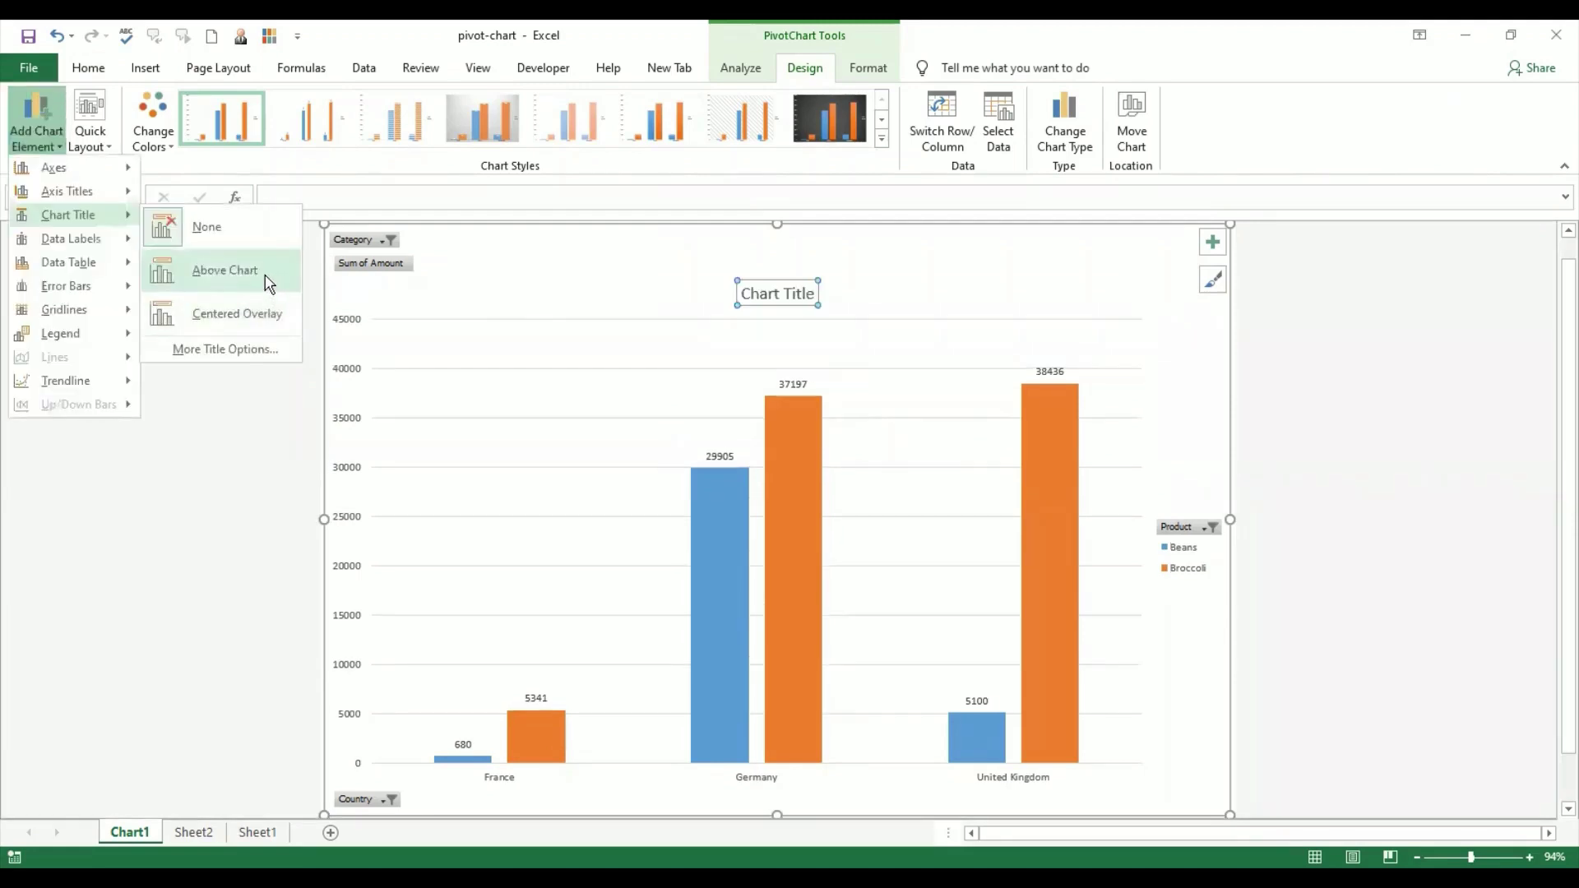
pyautogui.click(269, 284)
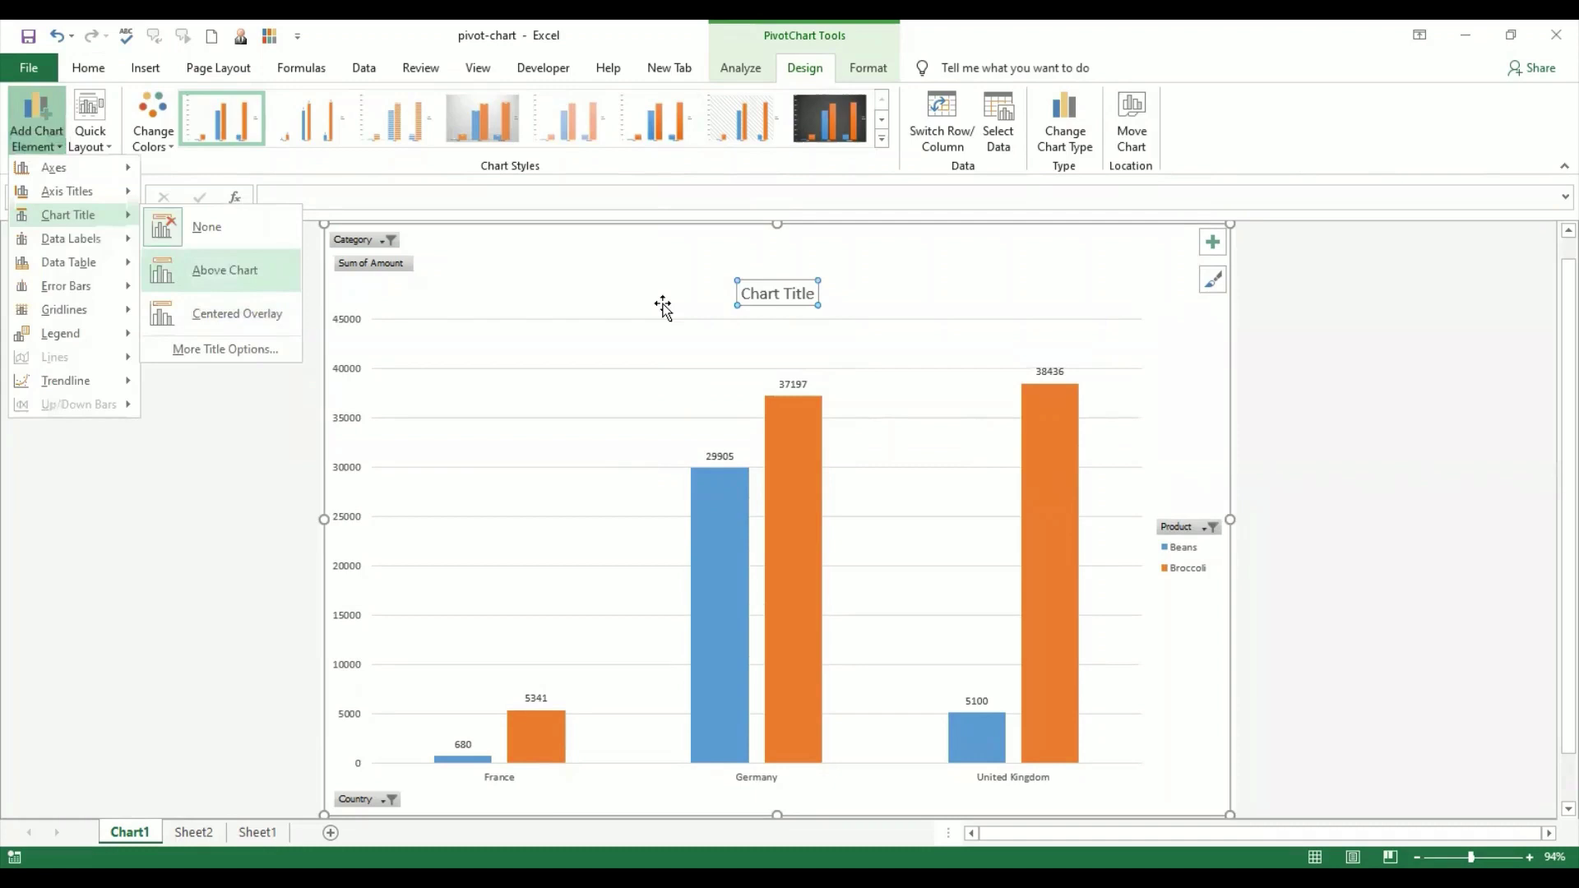
pyautogui.tripleClick(798, 296)
pyautogui.write('Sales')
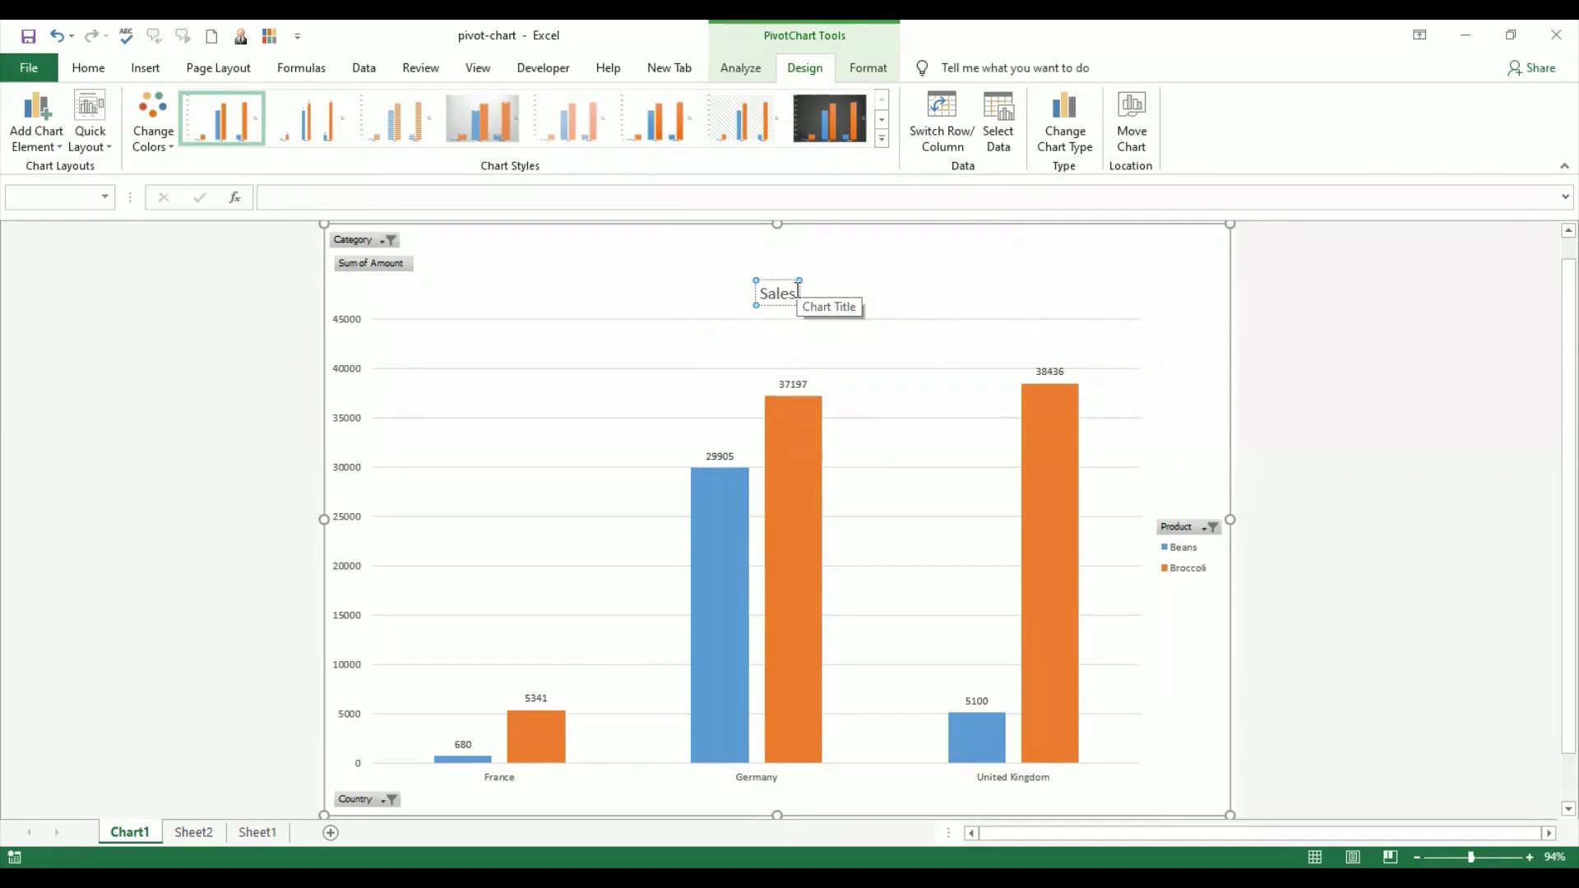
pyautogui.write('Chart')
pyautogui.press('BackSpace')
pyautogui.press('BackSpace')
pyautogui.press('BackSpace')
pyautogui.press('BackSpace')
pyautogui.write('hart')
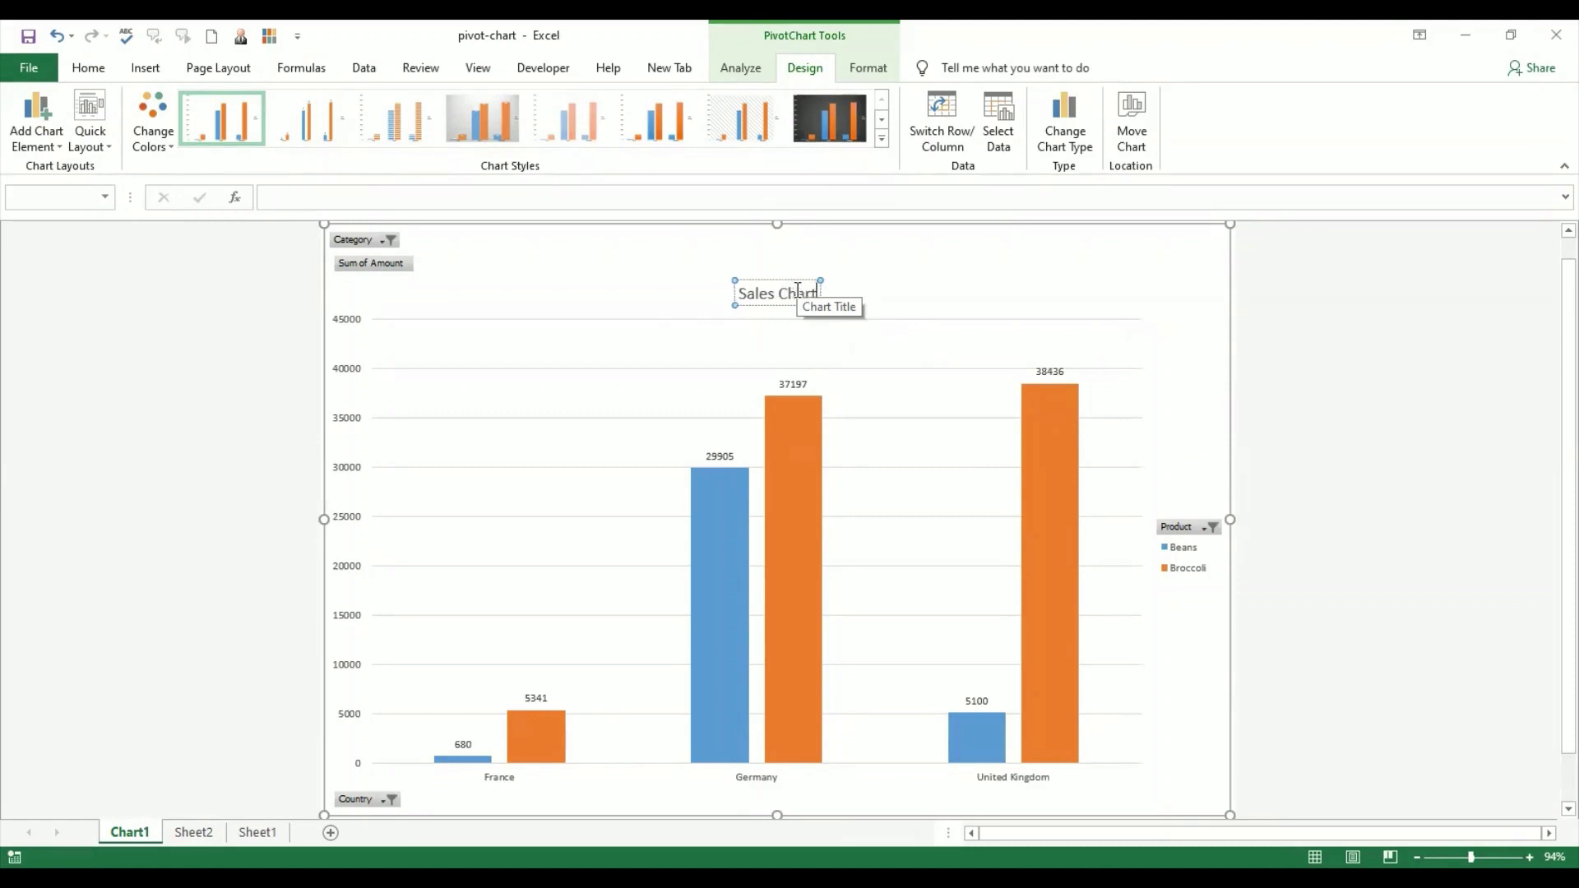
pyautogui.click(1345, 584)
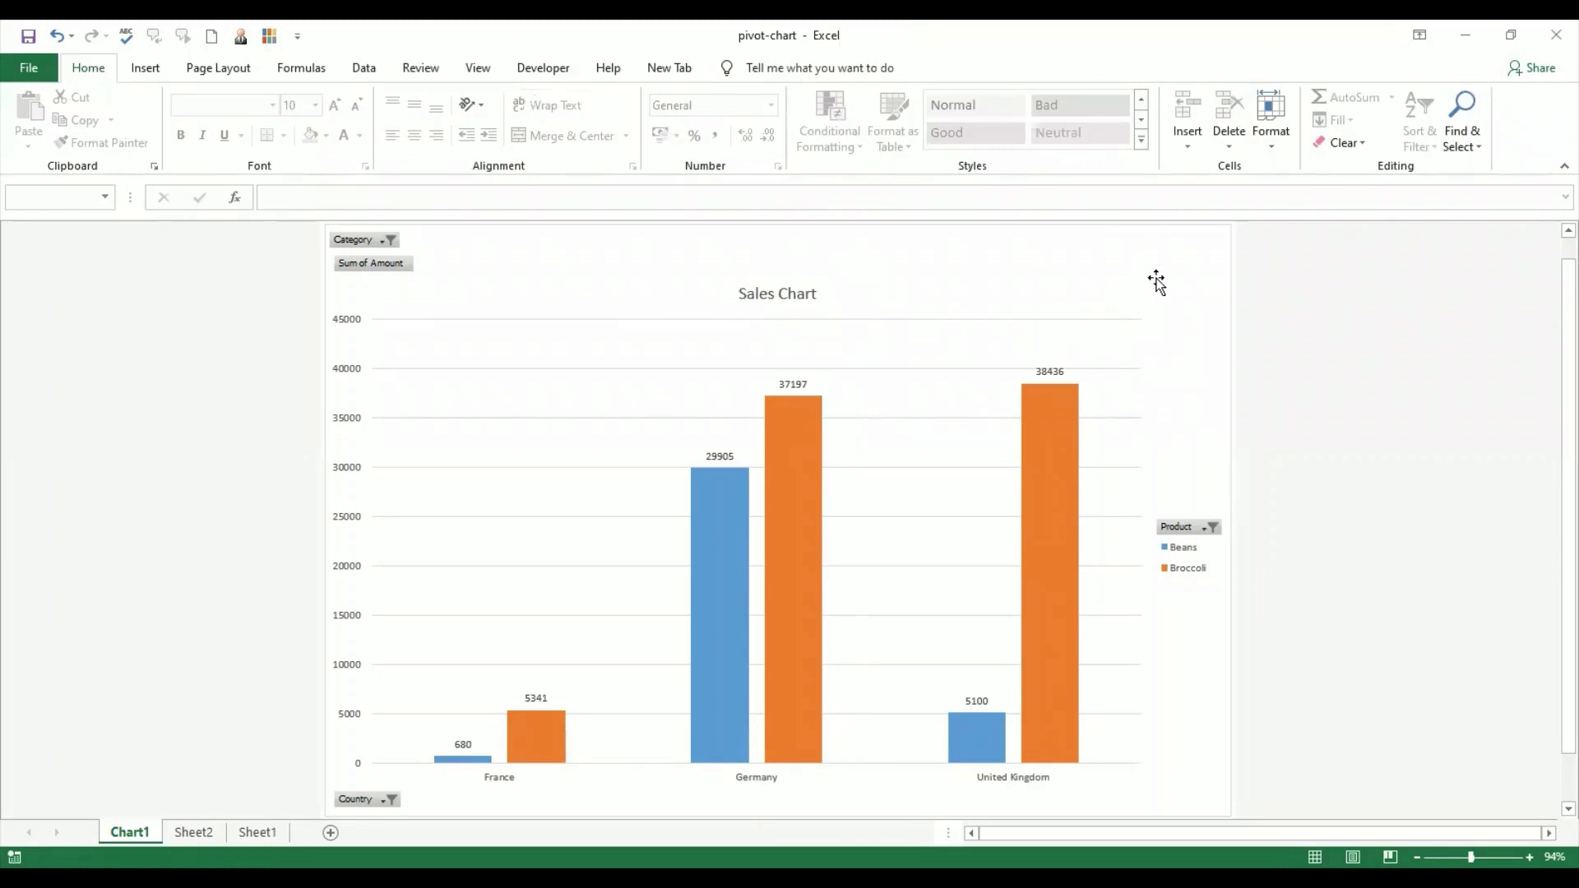
# - Add primary horizontal and primary vertical axis titles to the pivot chart
pyautogui.click(1156, 282)
pyautogui.click(51, 149)
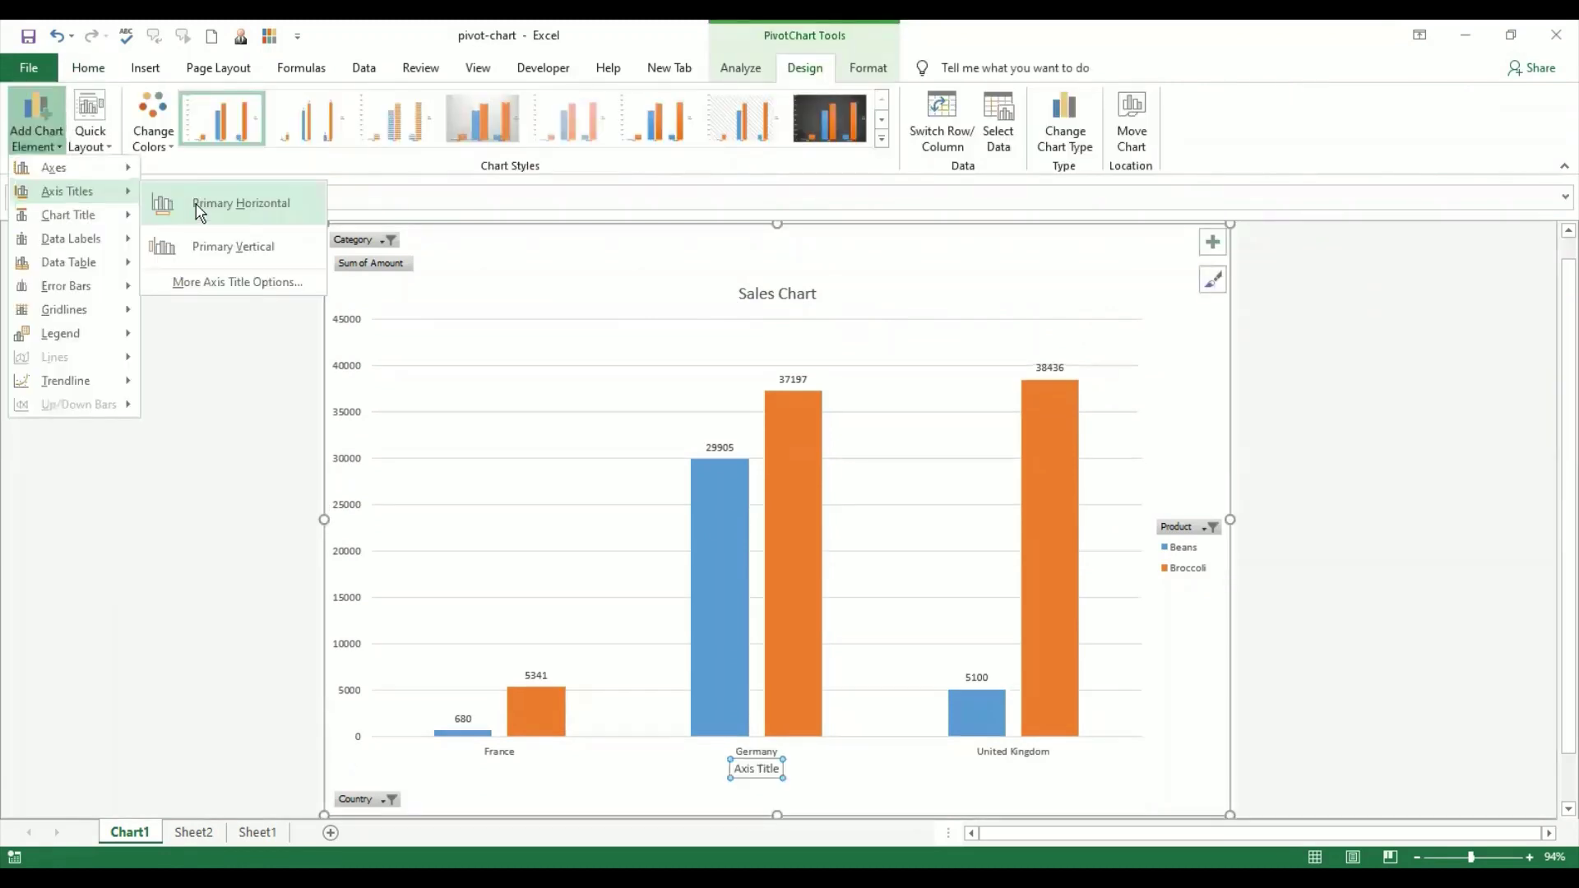
pyautogui.click(198, 202)
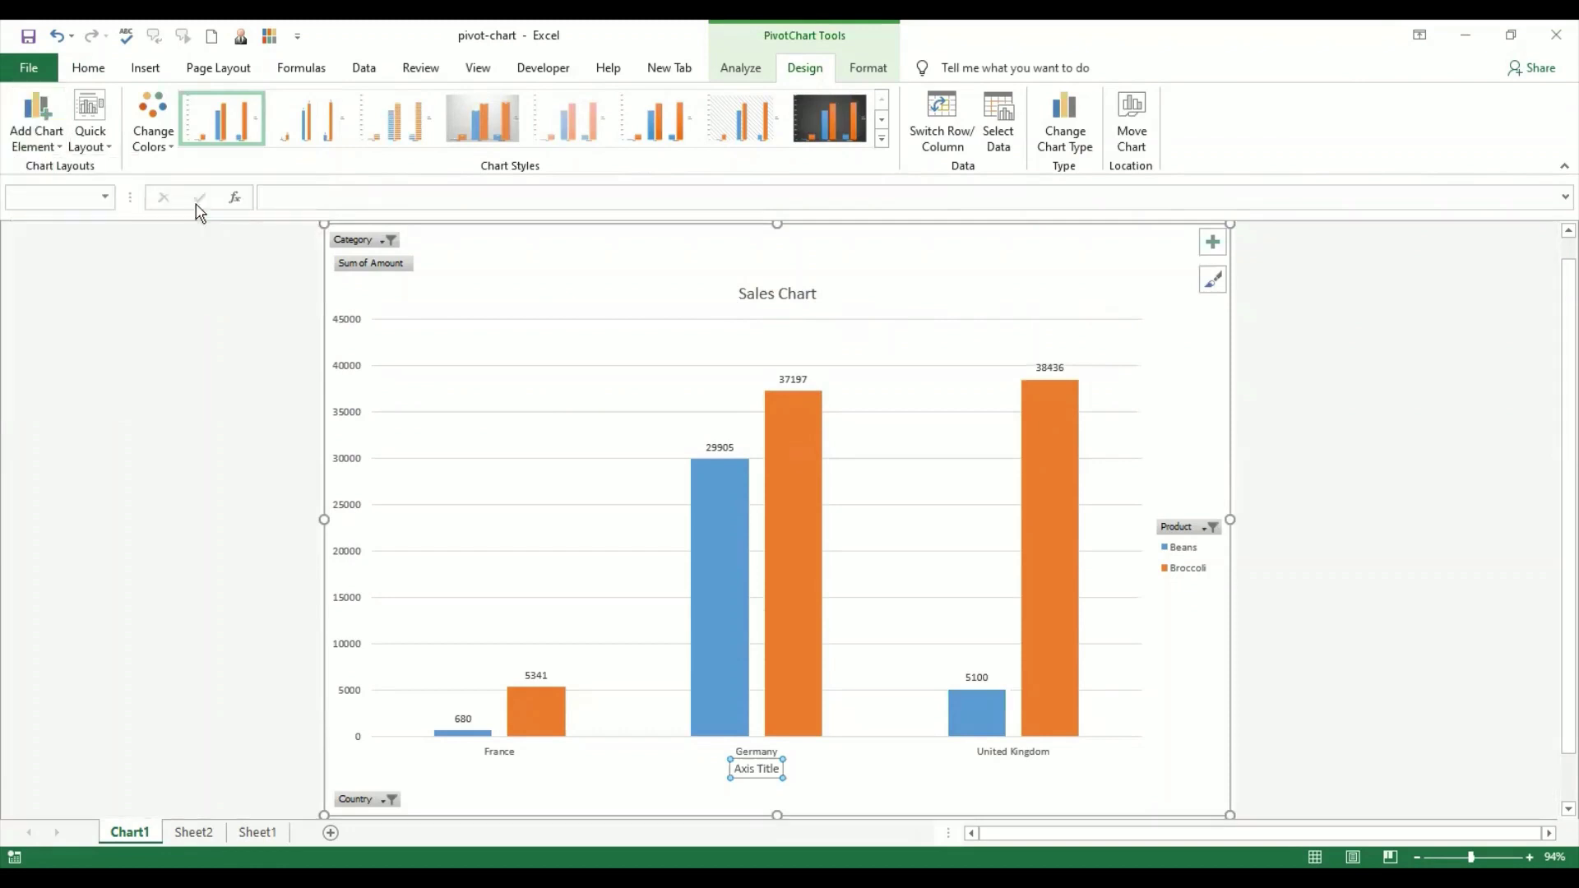
pyautogui.click(33, 148)
pyautogui.moveTo(67, 191)
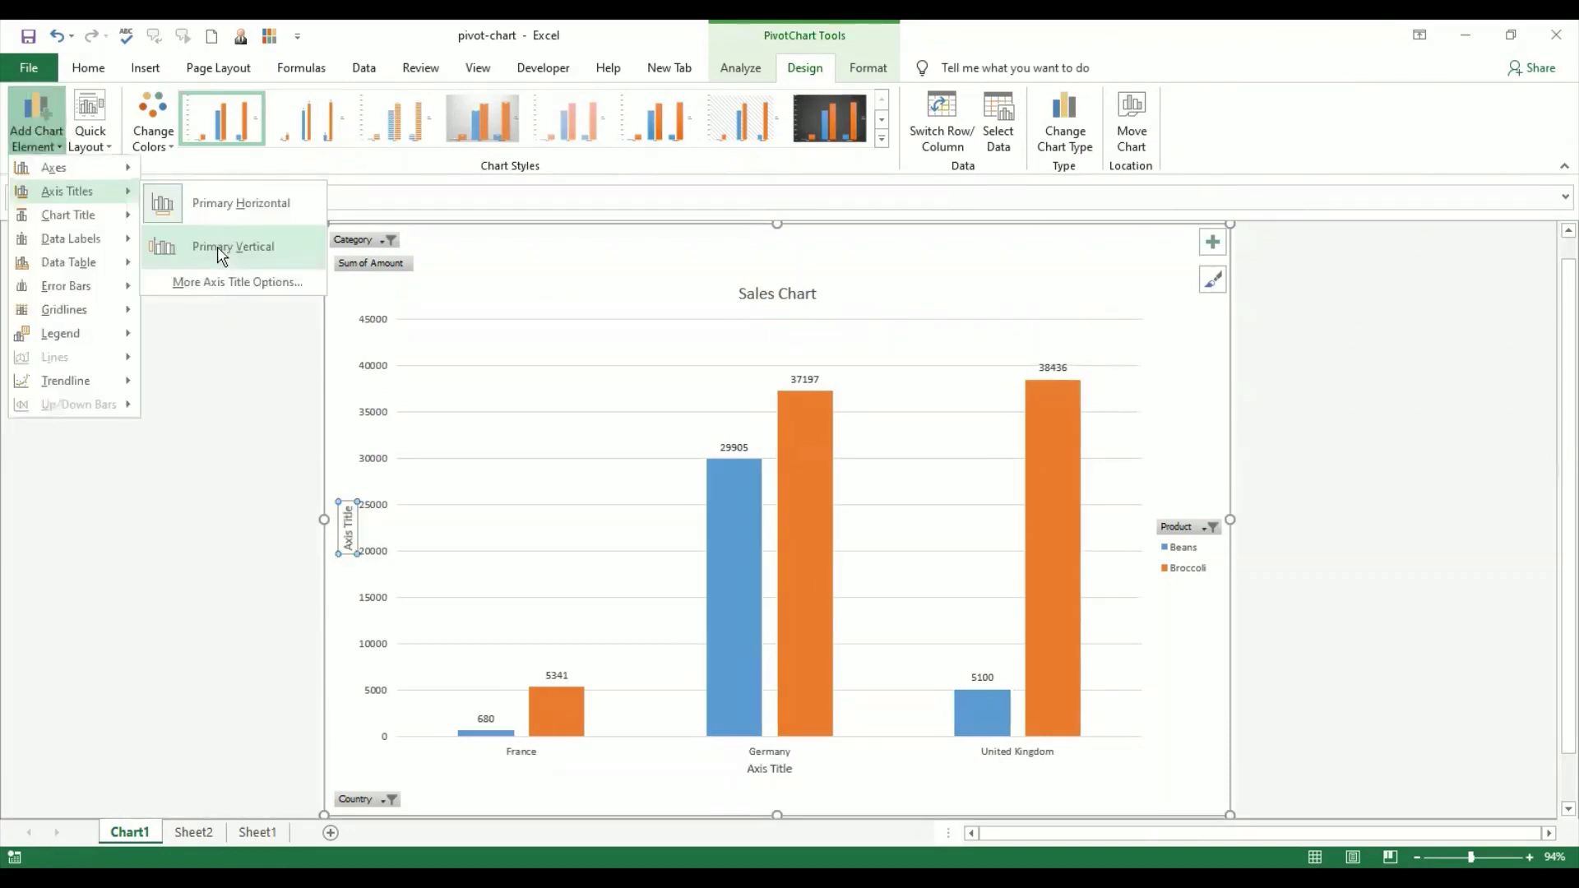
pyautogui.click(220, 255)
# - Replace the horizontal axis title's placeholder text with "Countries"
pyautogui.doubleClick(769, 767)
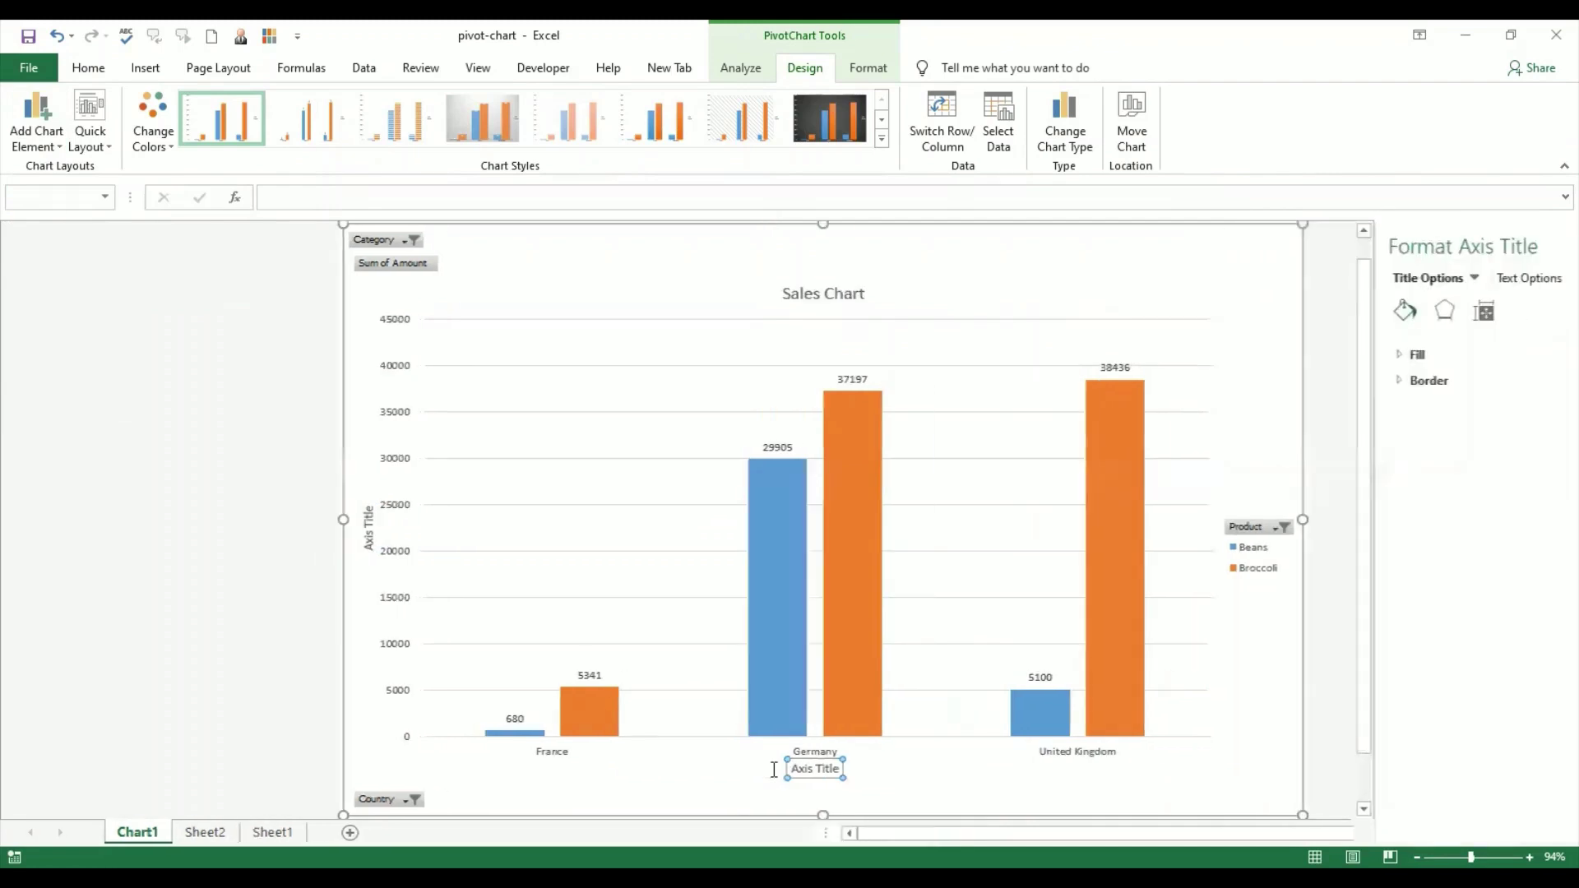
pyautogui.click(695, 785)
pyautogui.click(629, 769)
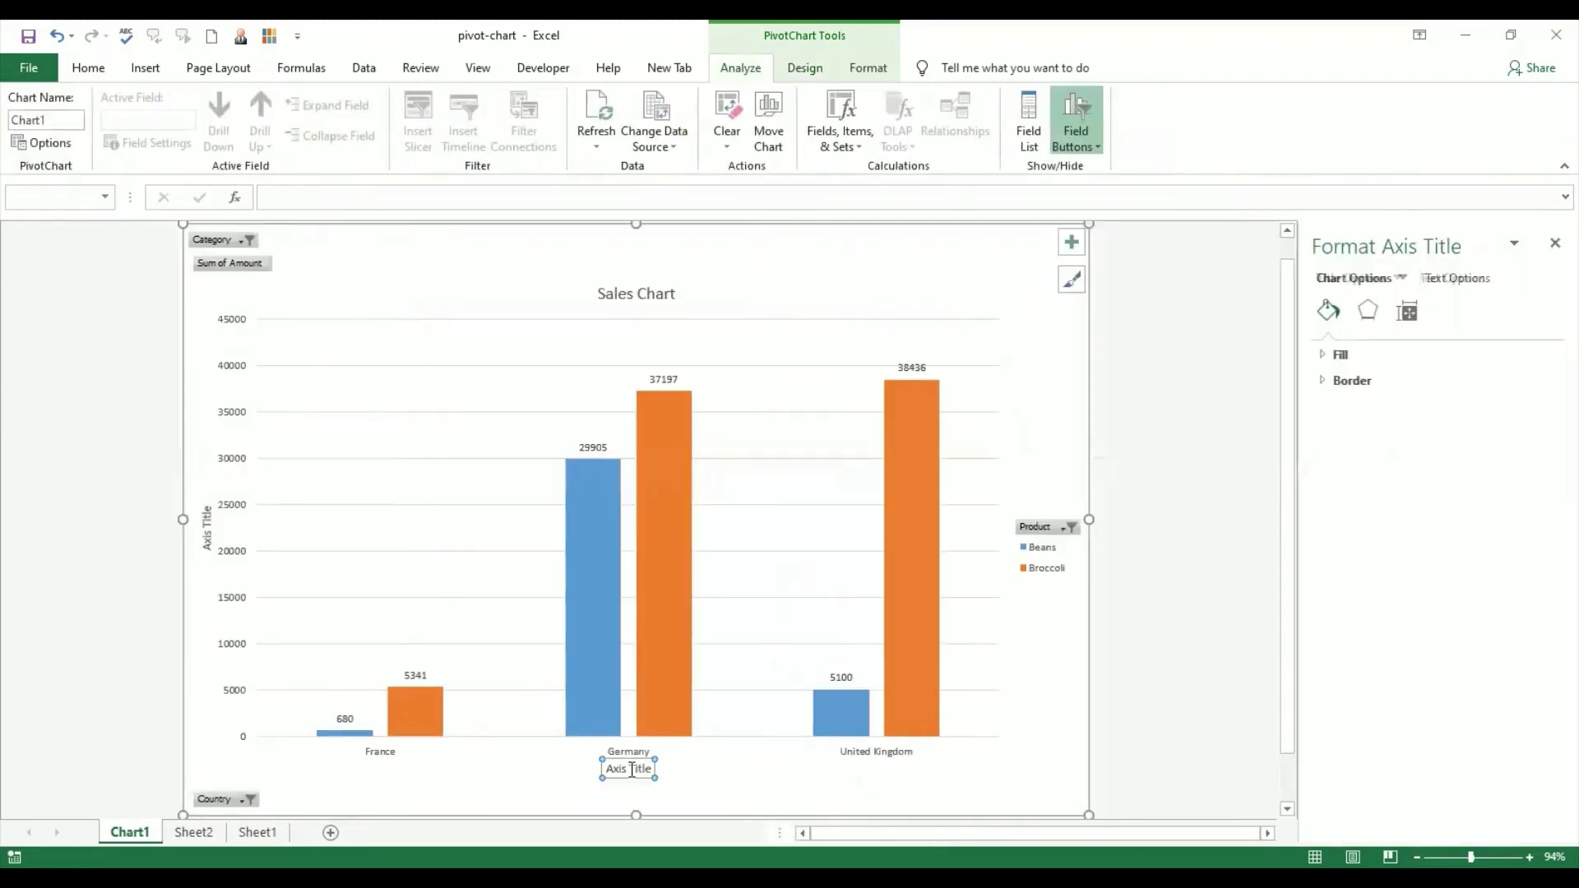
pyautogui.moveTo(609, 769); pyautogui.dragTo(654, 769)
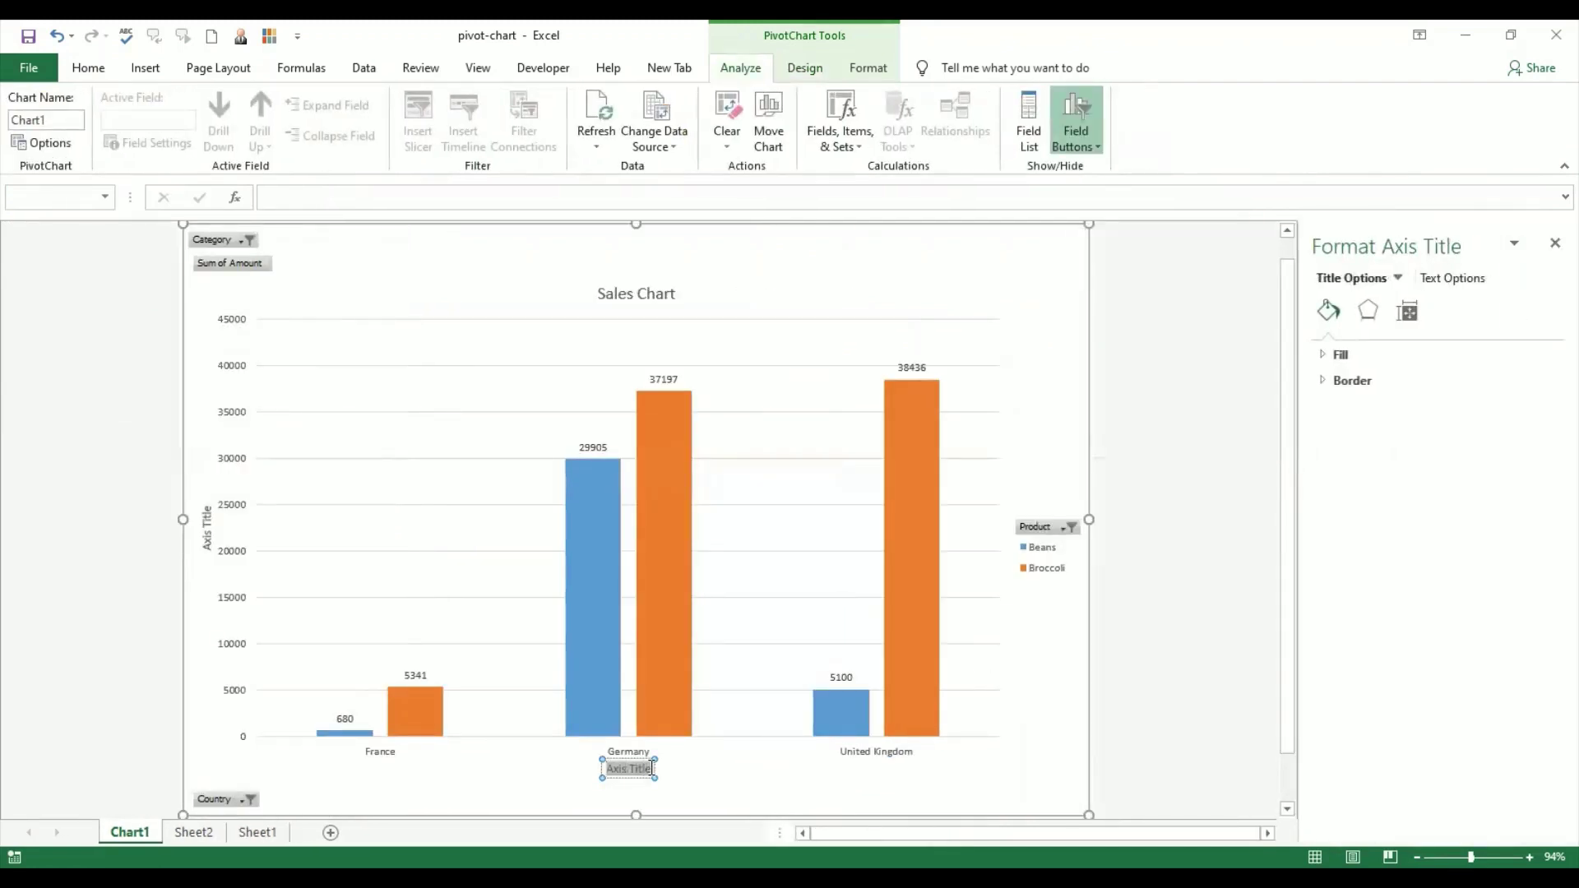
pyautogui.write('Count')
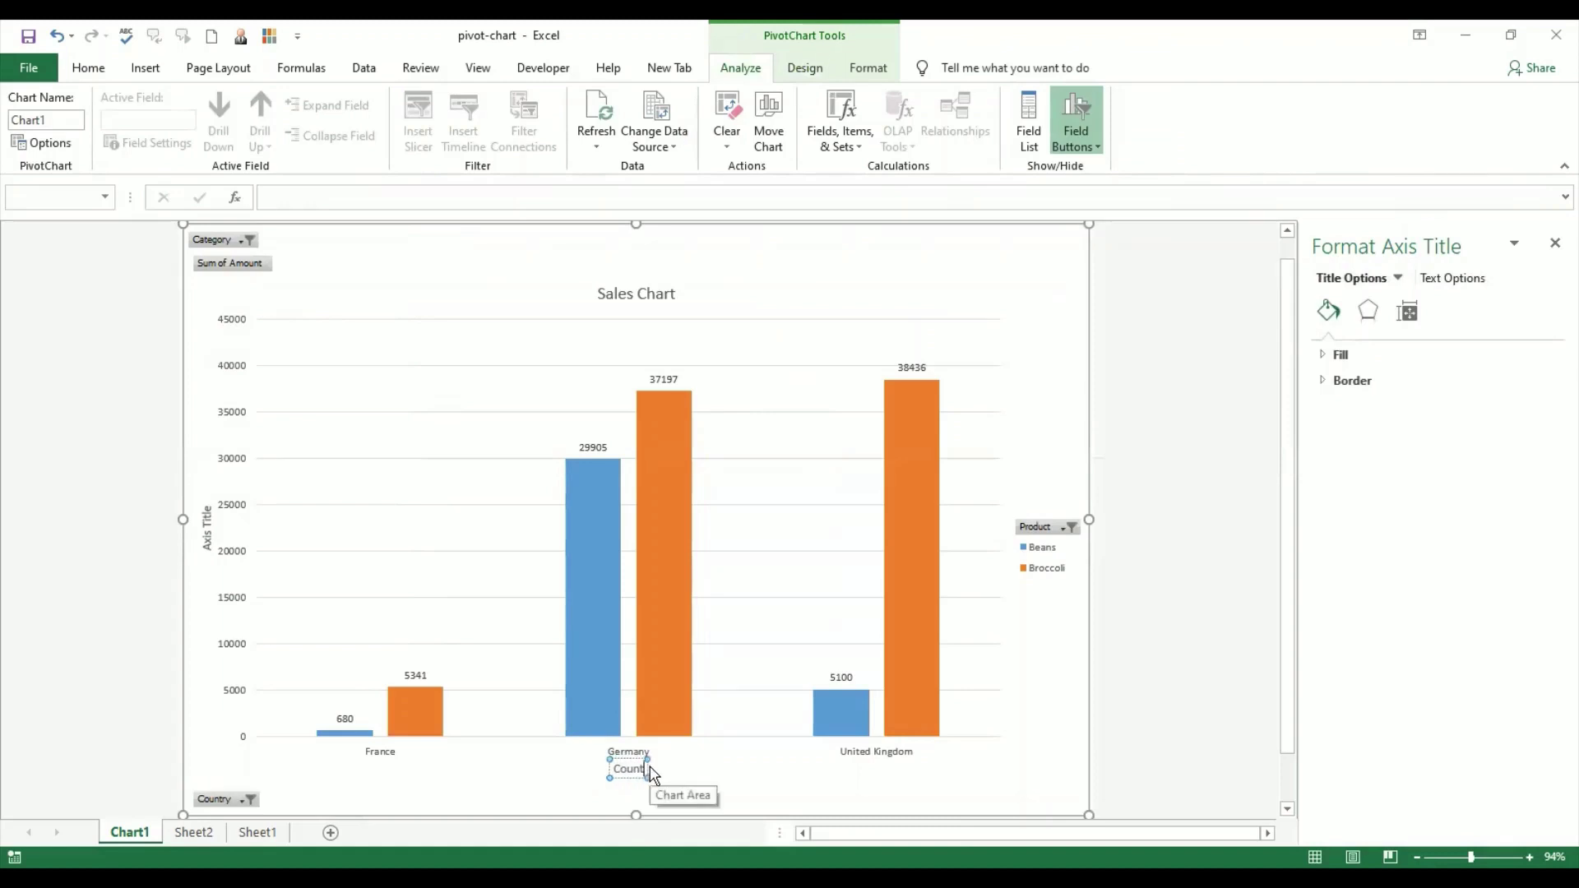
pyautogui.write('ries')
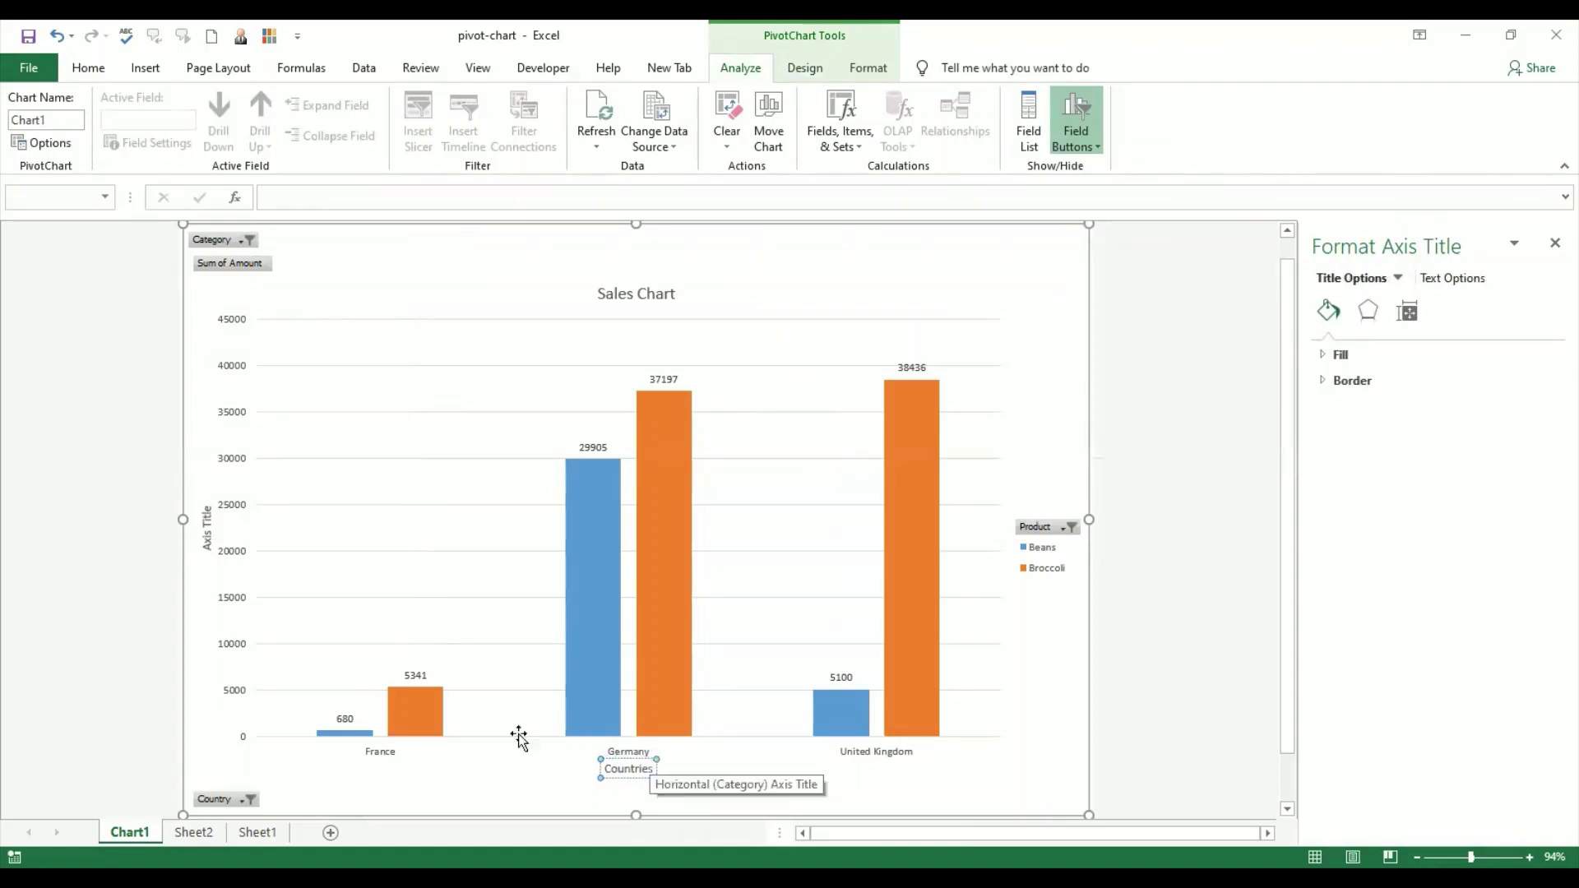
# - Replace the vertical axis title's placeholder text with "Sales"
pyautogui.click(209, 546)
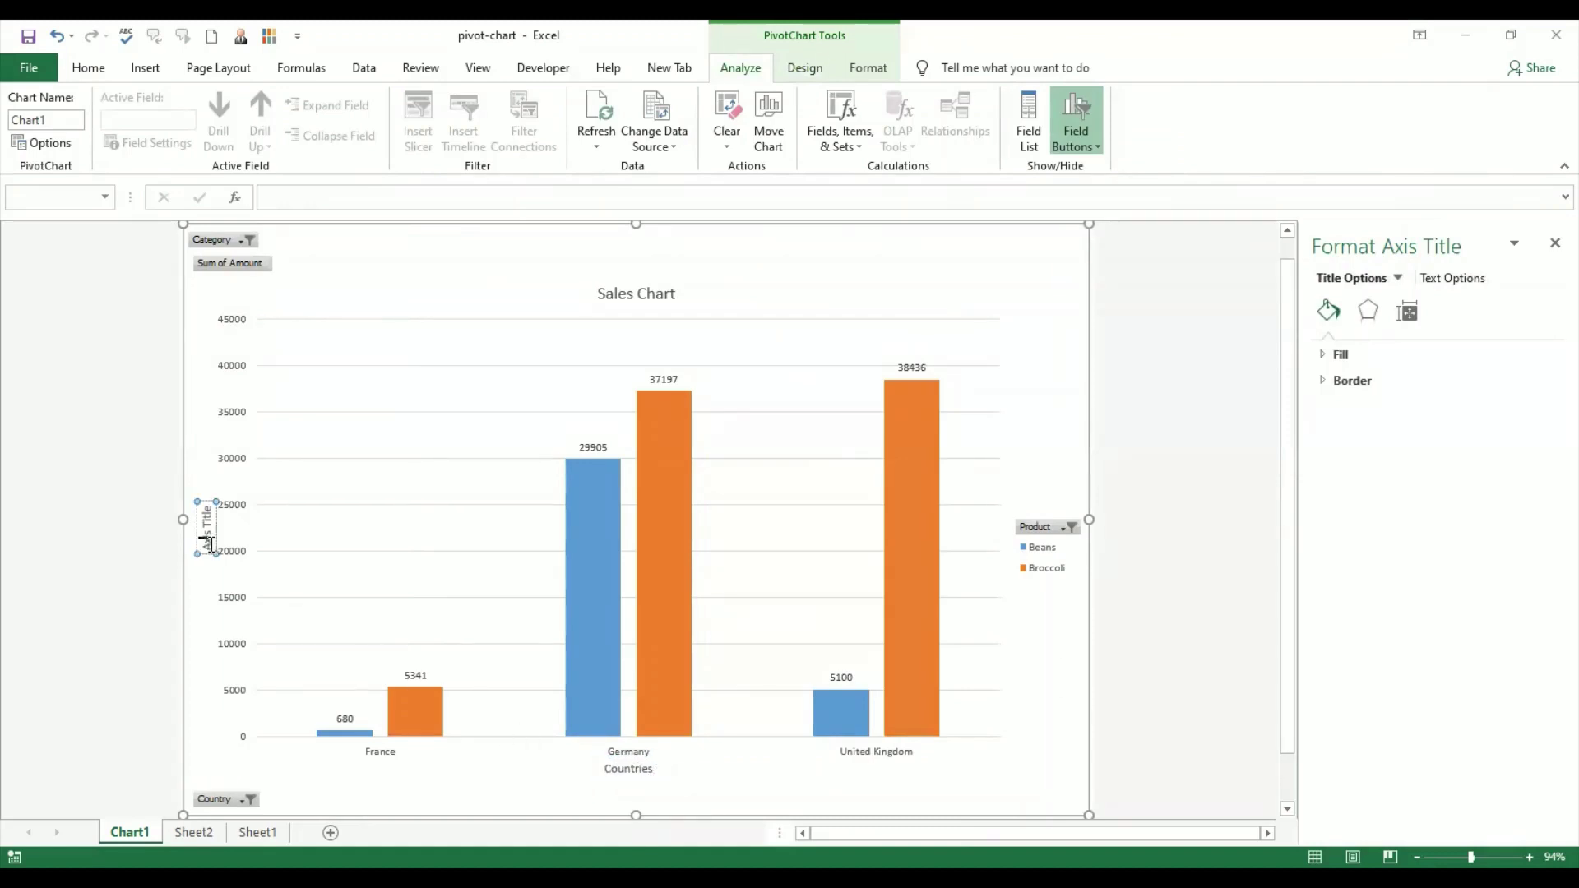
pyautogui.write('Sales')
pyautogui.click(1154, 685)
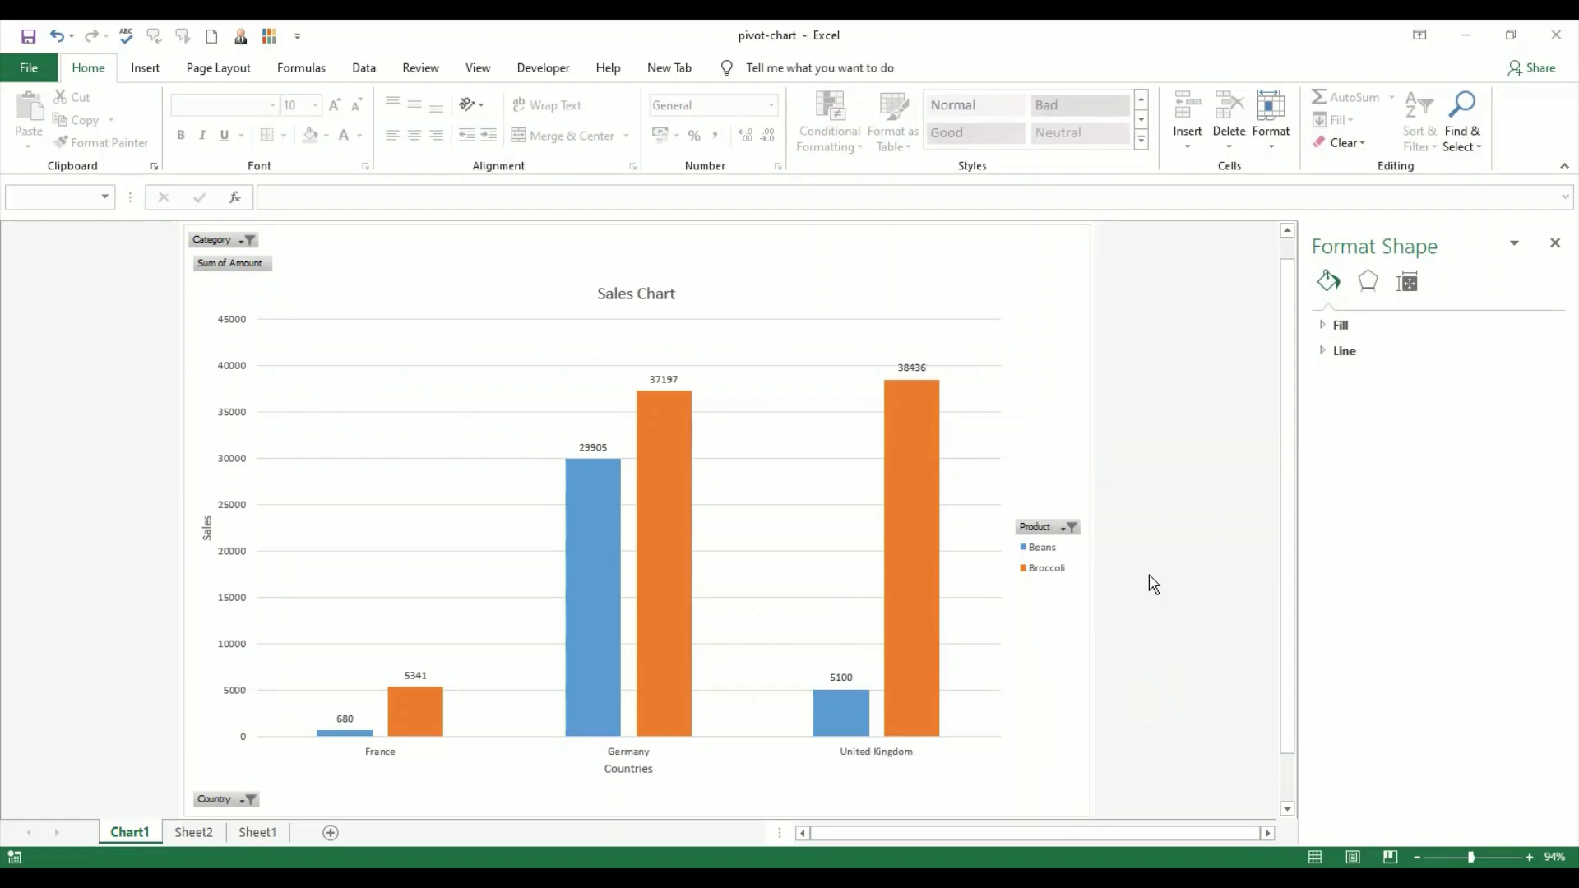
# - Filter the pivot chart's Category to Fruit and include all products in the Product filter
pyautogui.click(245, 240)
pyautogui.click(45, 296)
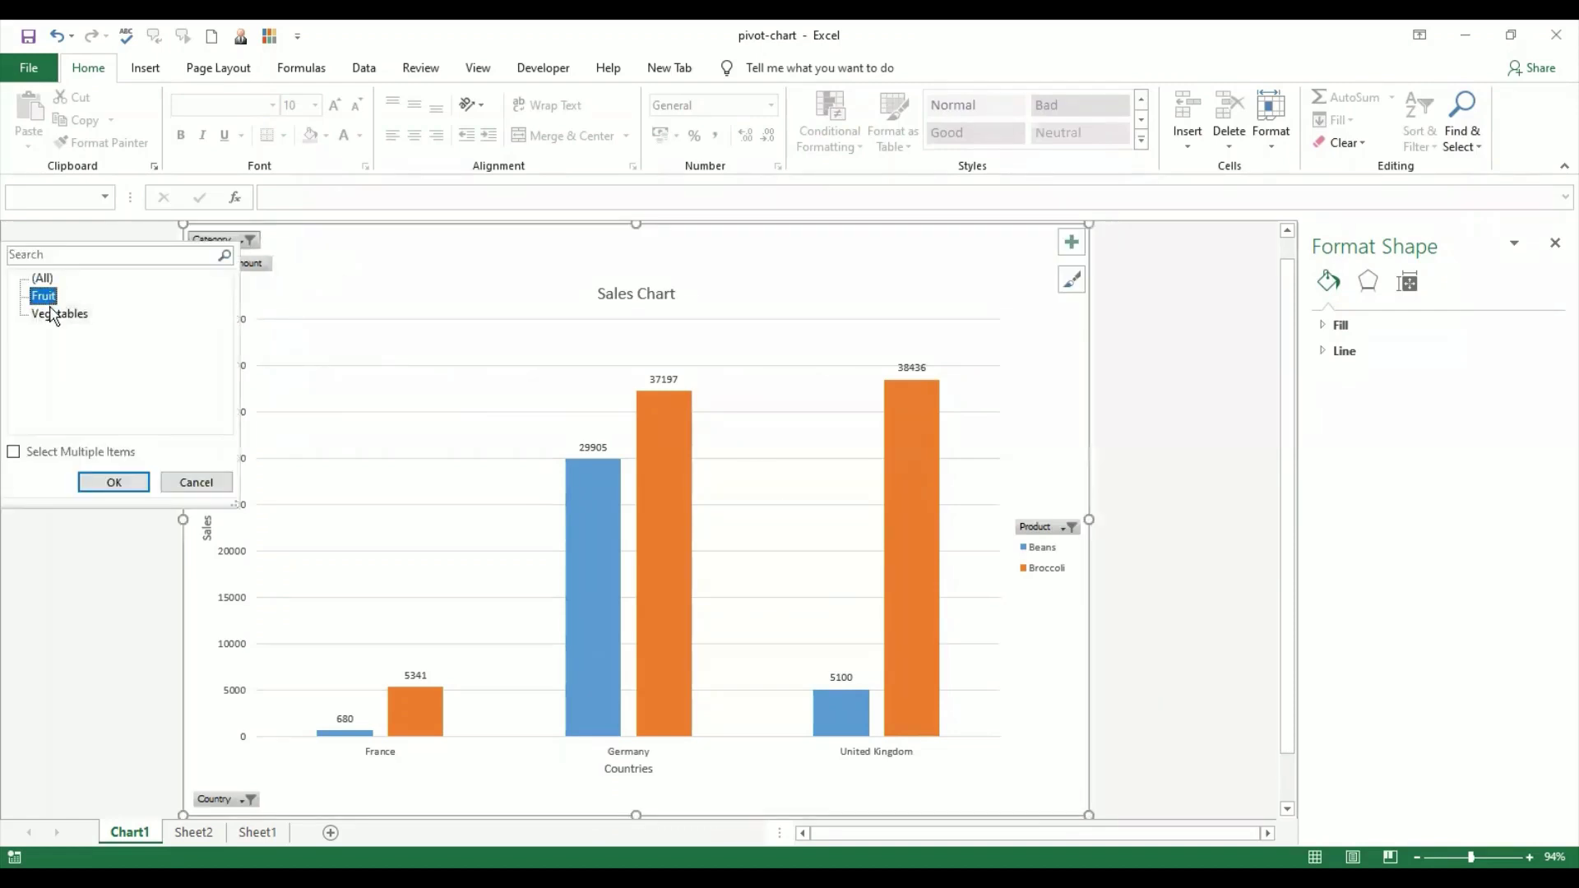
pyautogui.click(116, 482)
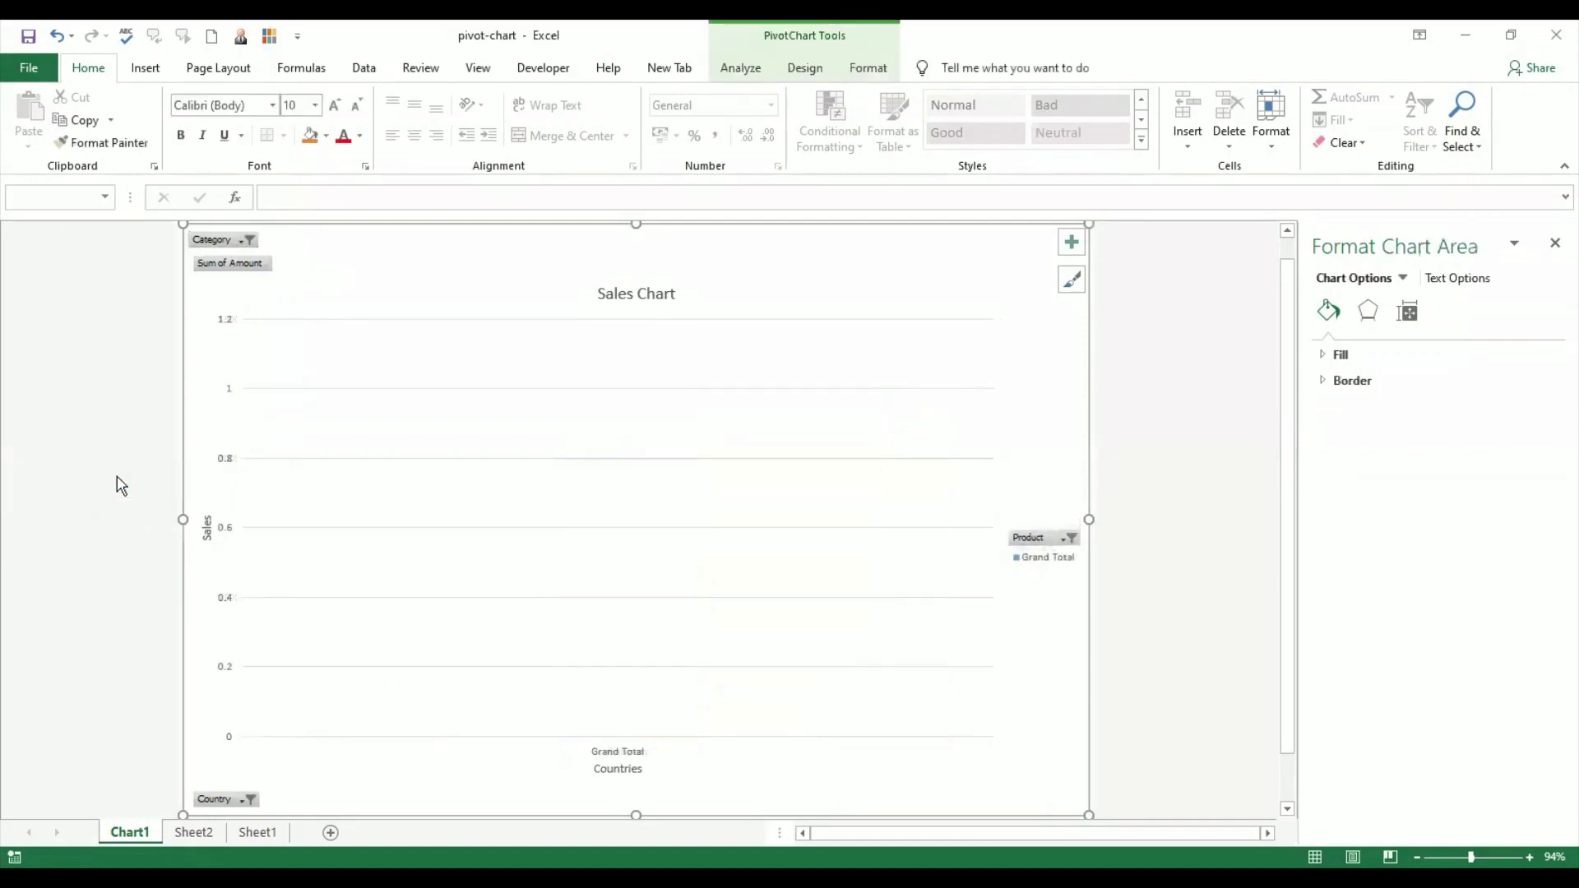
pyautogui.click(1069, 539)
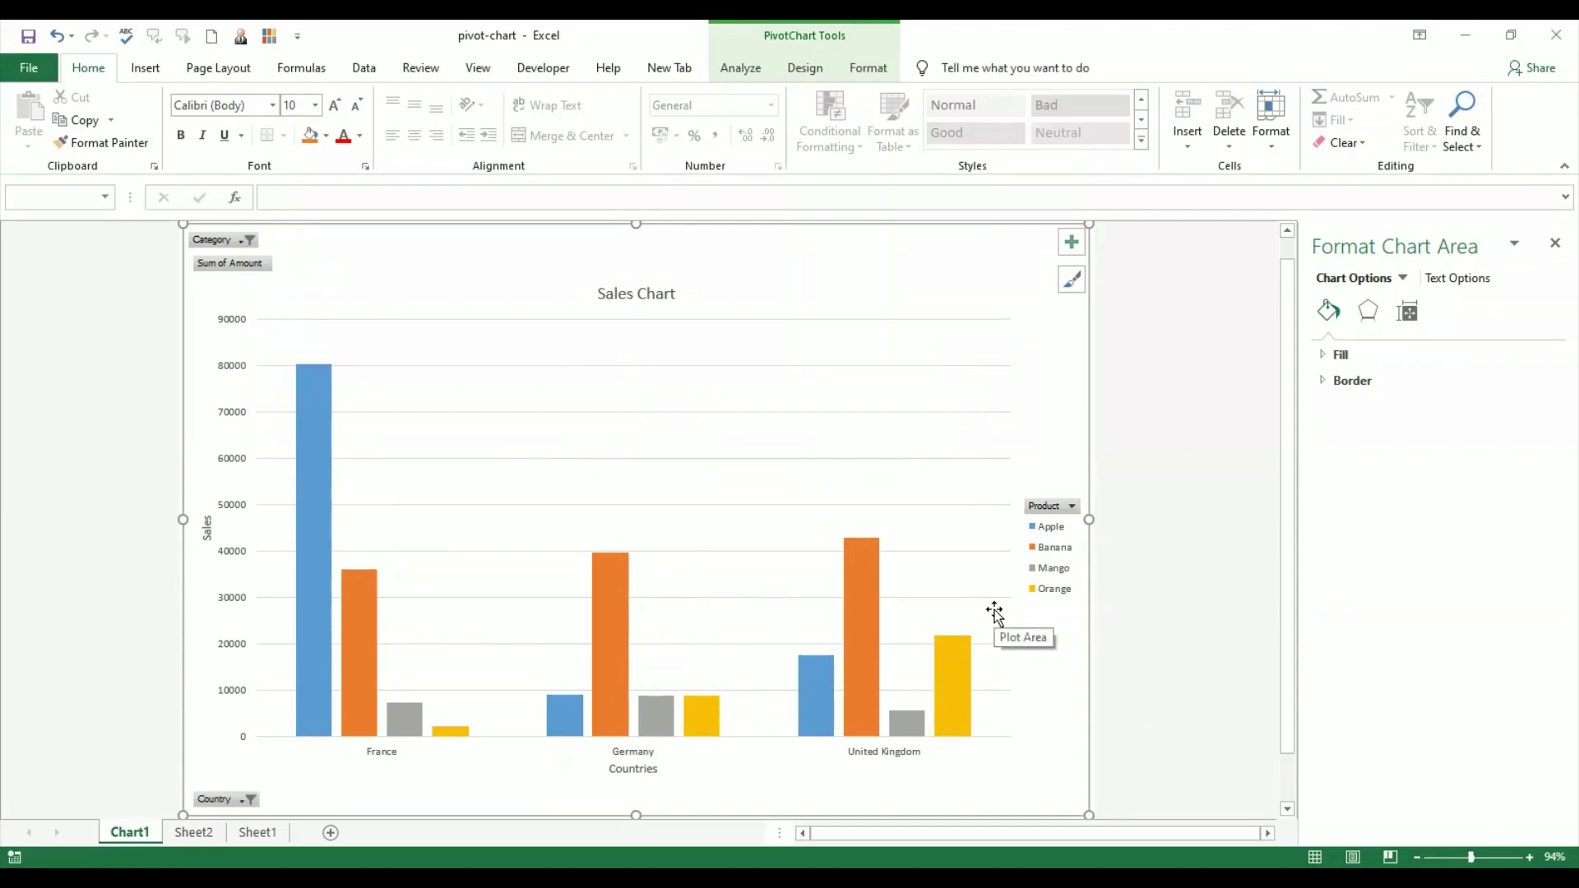
# - Turn on data labels for the fruit columns of the pivot chart
pyautogui.click(1073, 244)
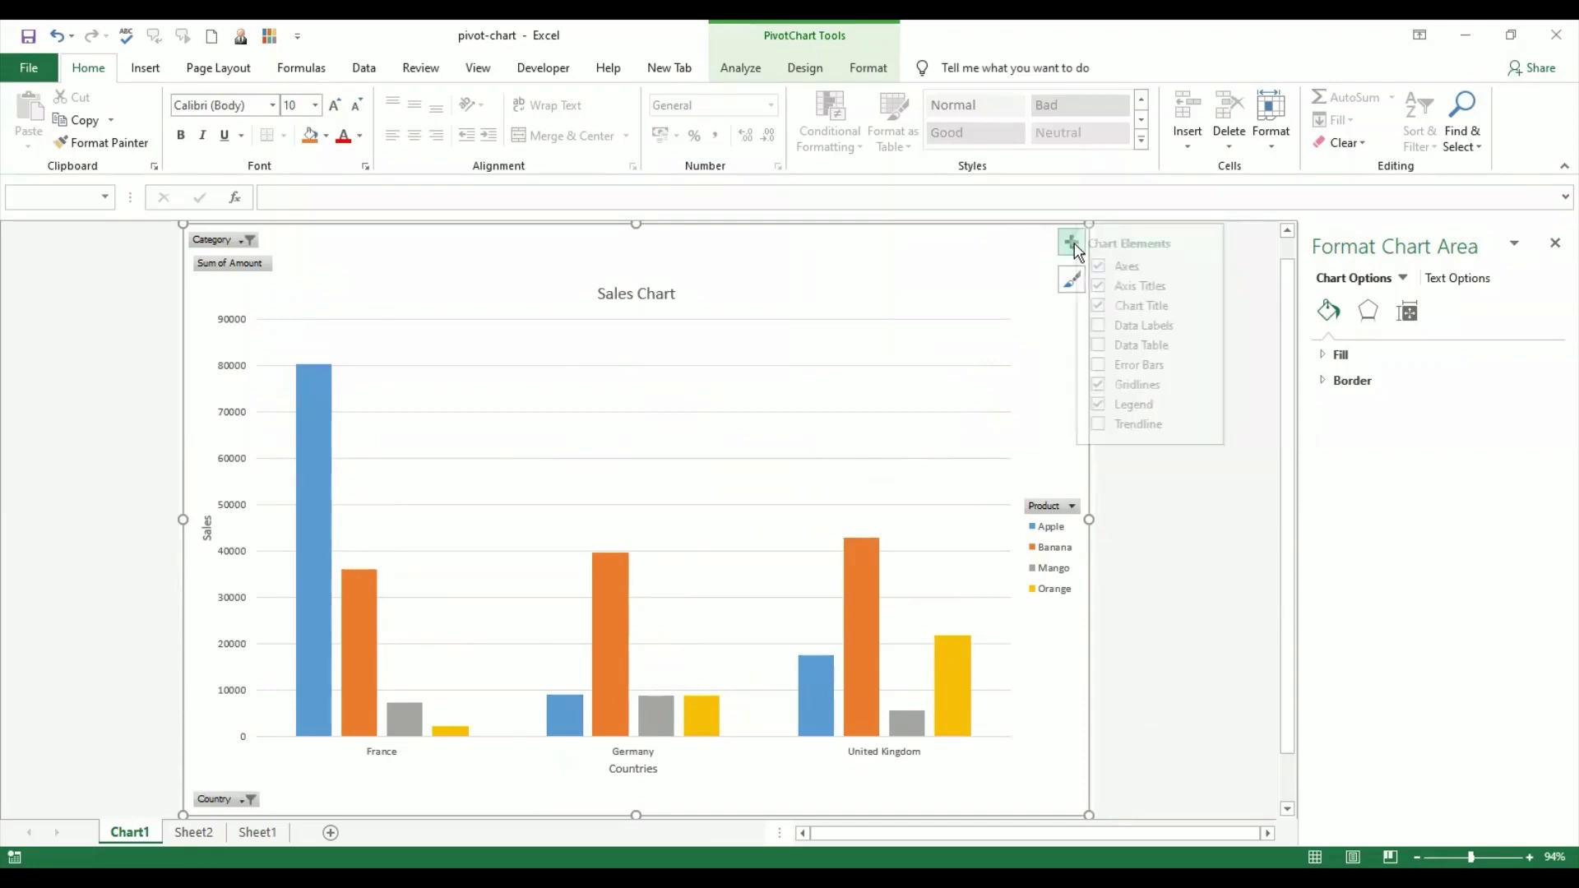
pyautogui.click(1116, 327)
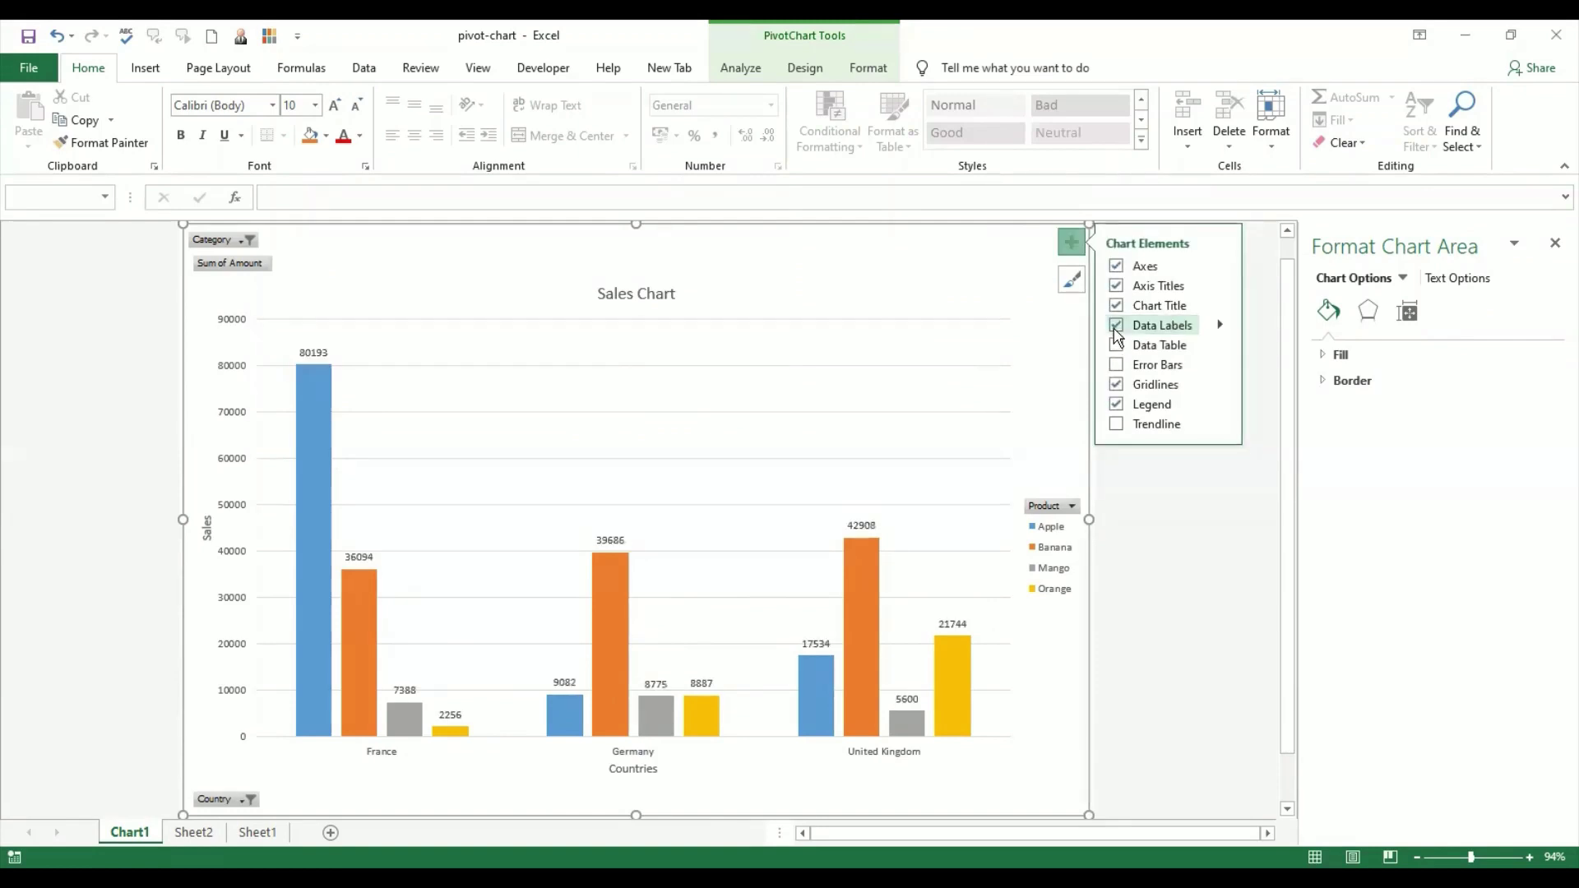
pyautogui.click(1157, 629)
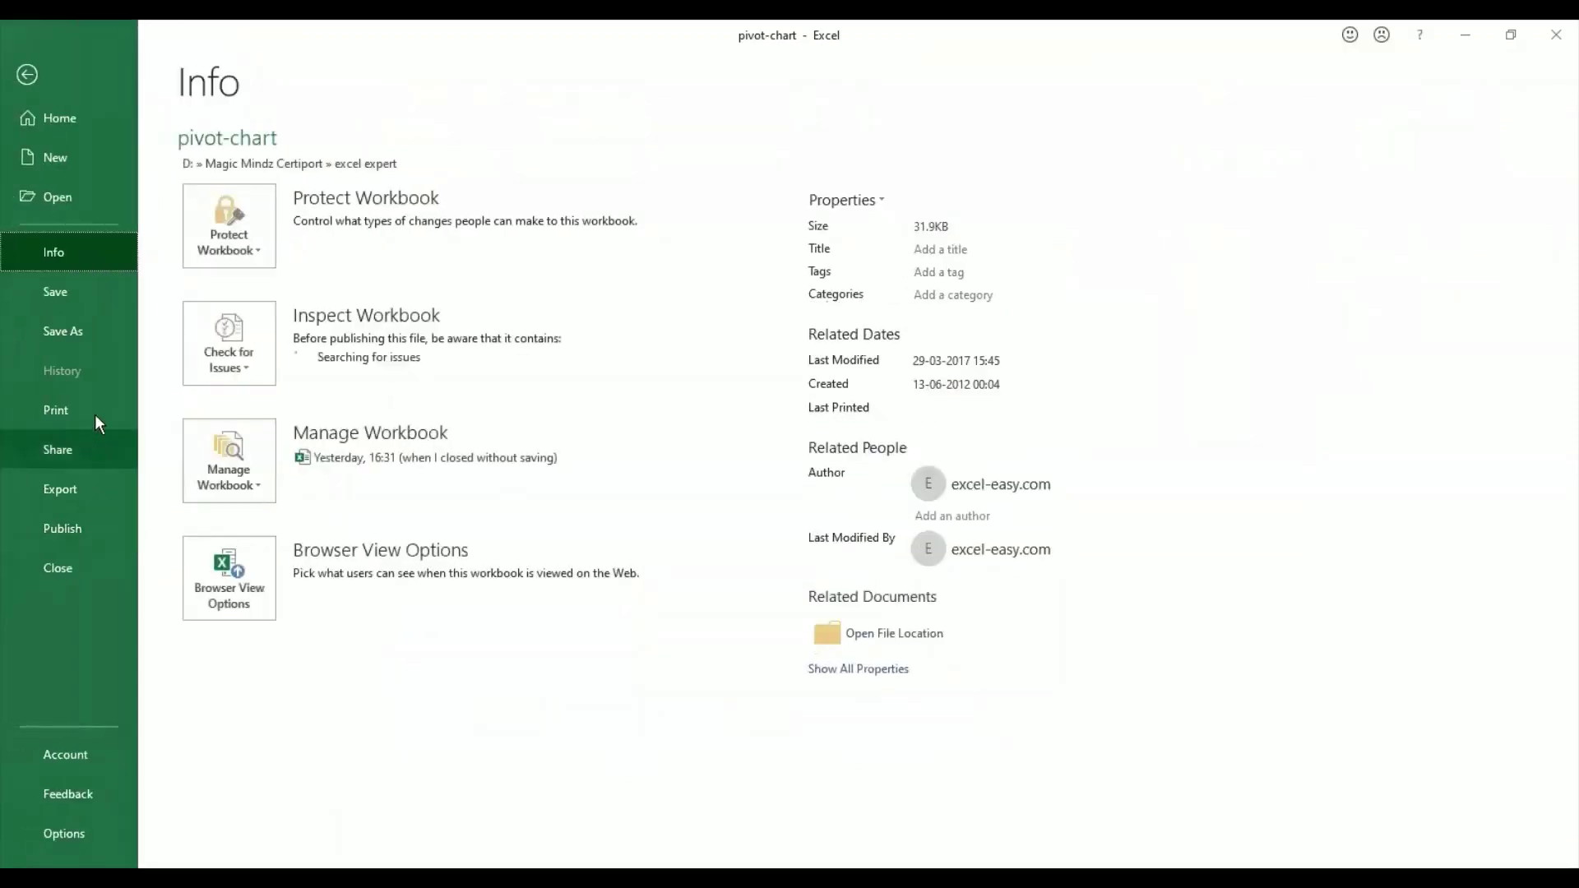
# - Examine the chart's print preview and the source pivot table on Sheet2
pyautogui.click(97, 411)
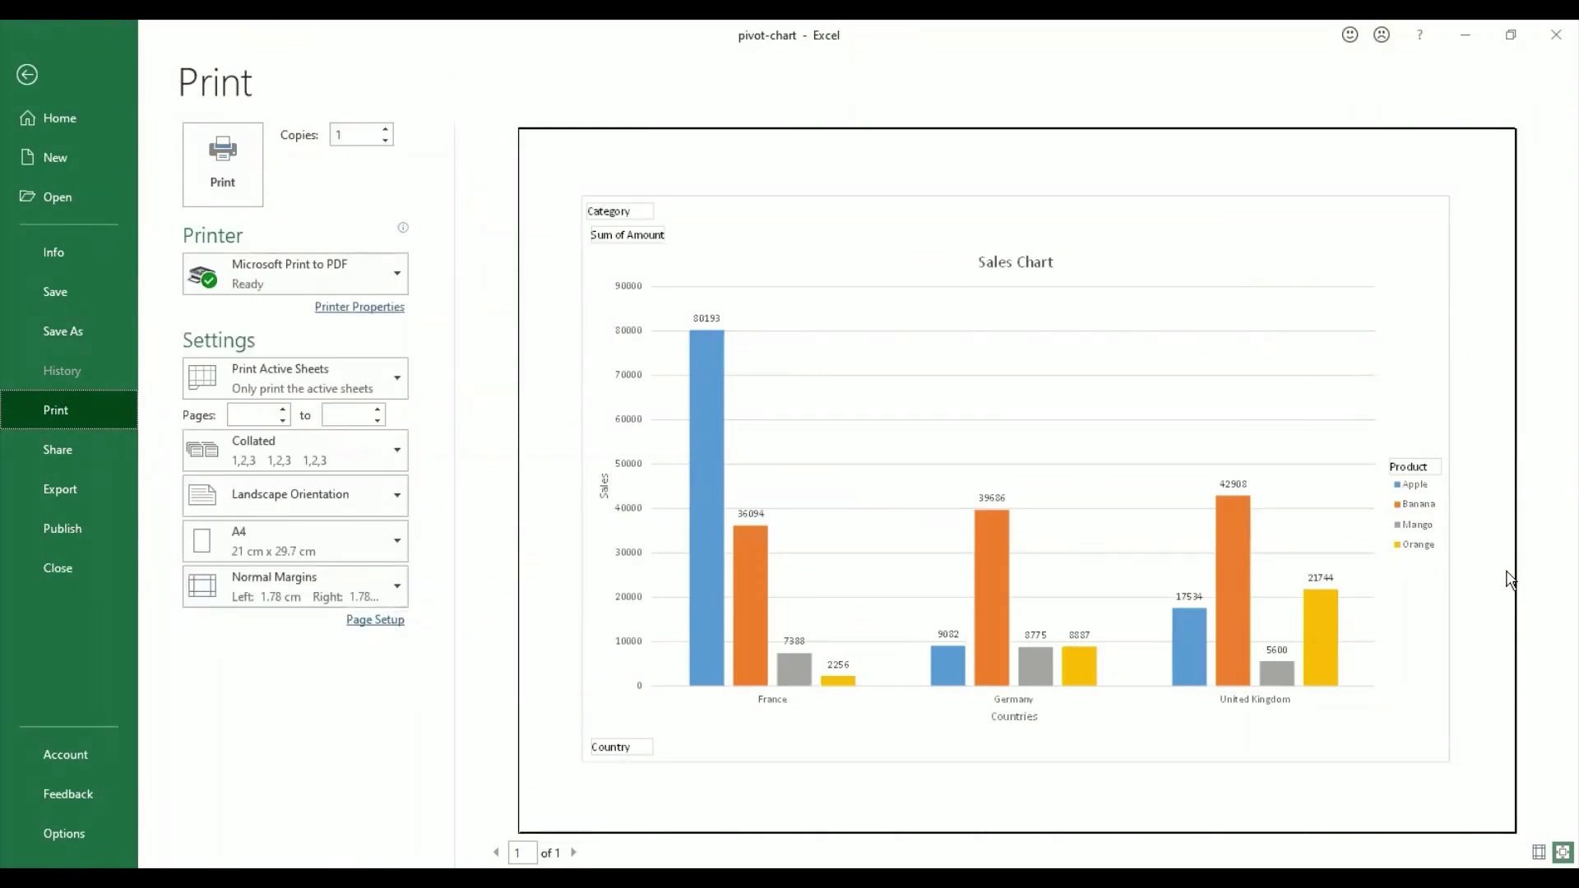
pyautogui.click(27, 75)
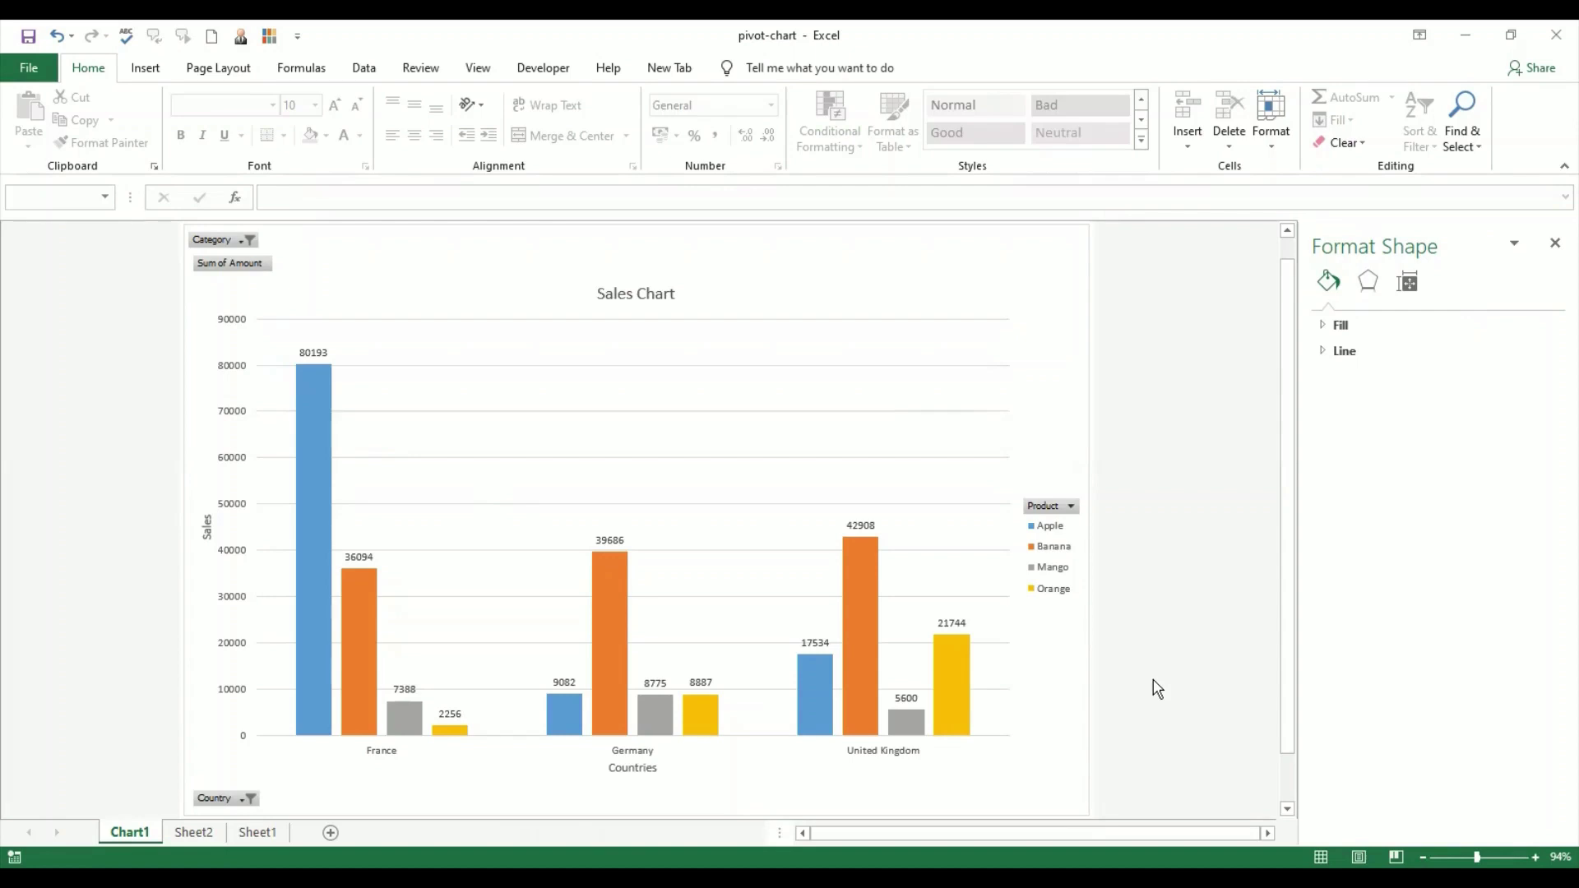
pyautogui.click(211, 832)
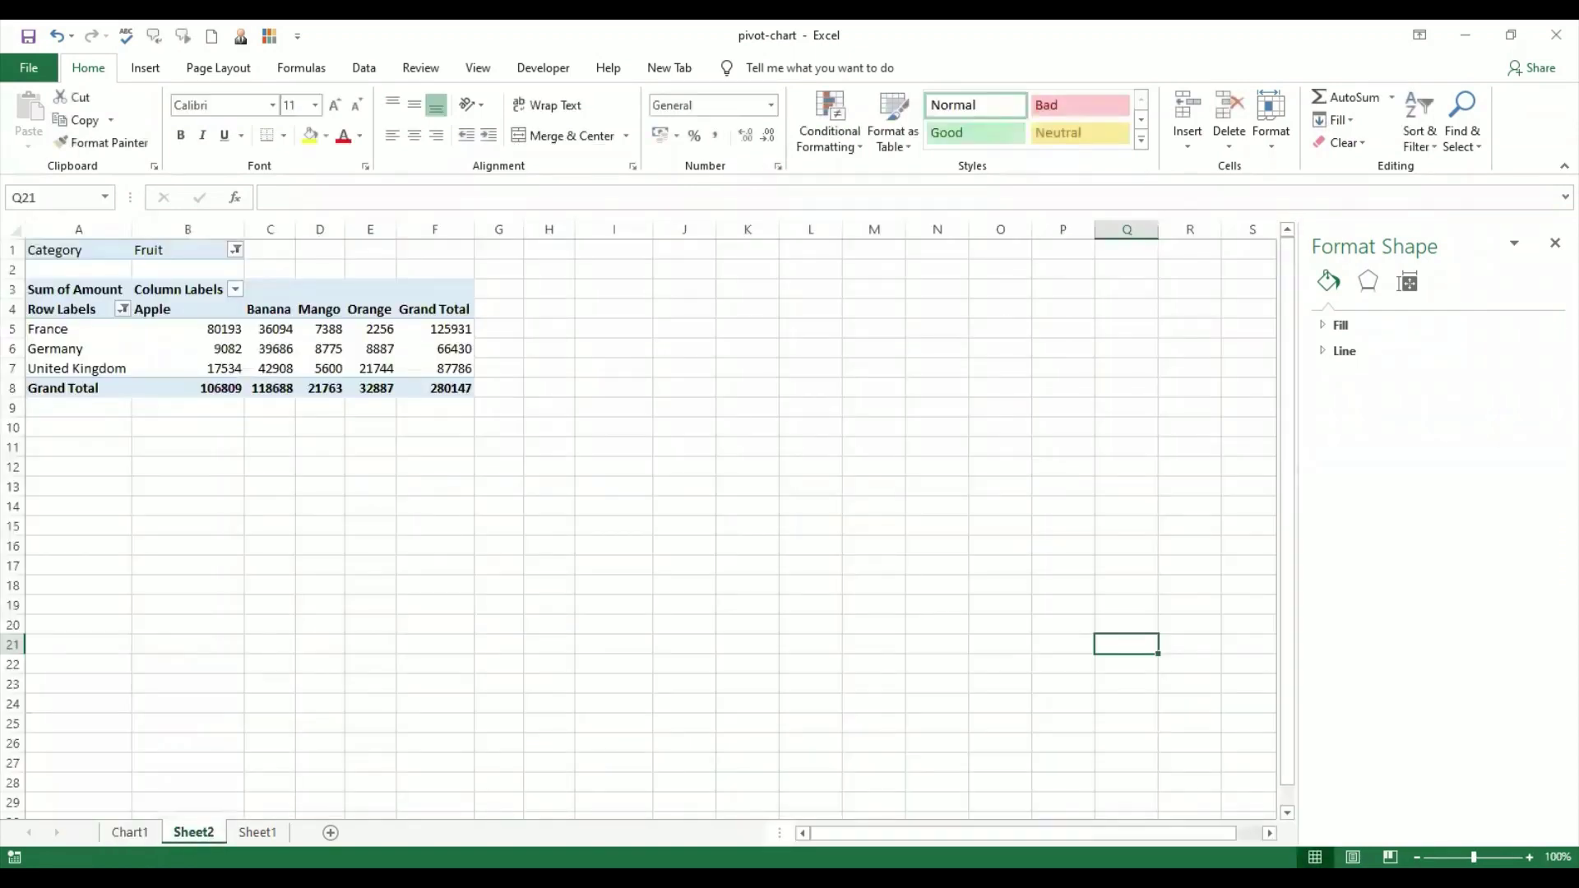
# - Return to Chart1 and set its Country filter to include all countries
pyautogui.click(132, 834)
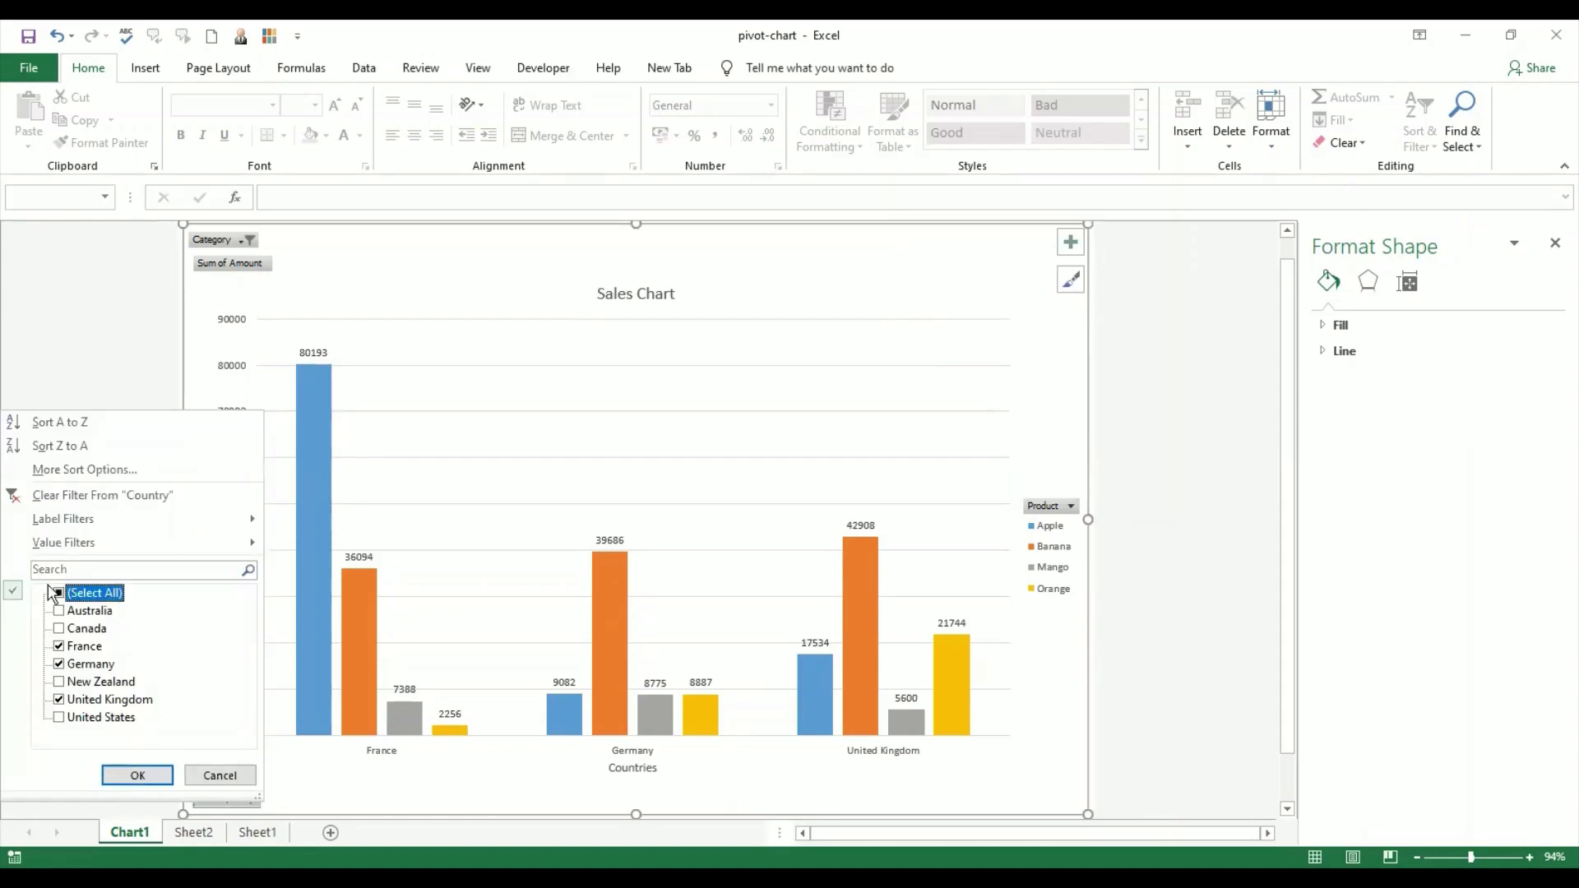
pyautogui.click(58, 592)
pyautogui.click(120, 776)
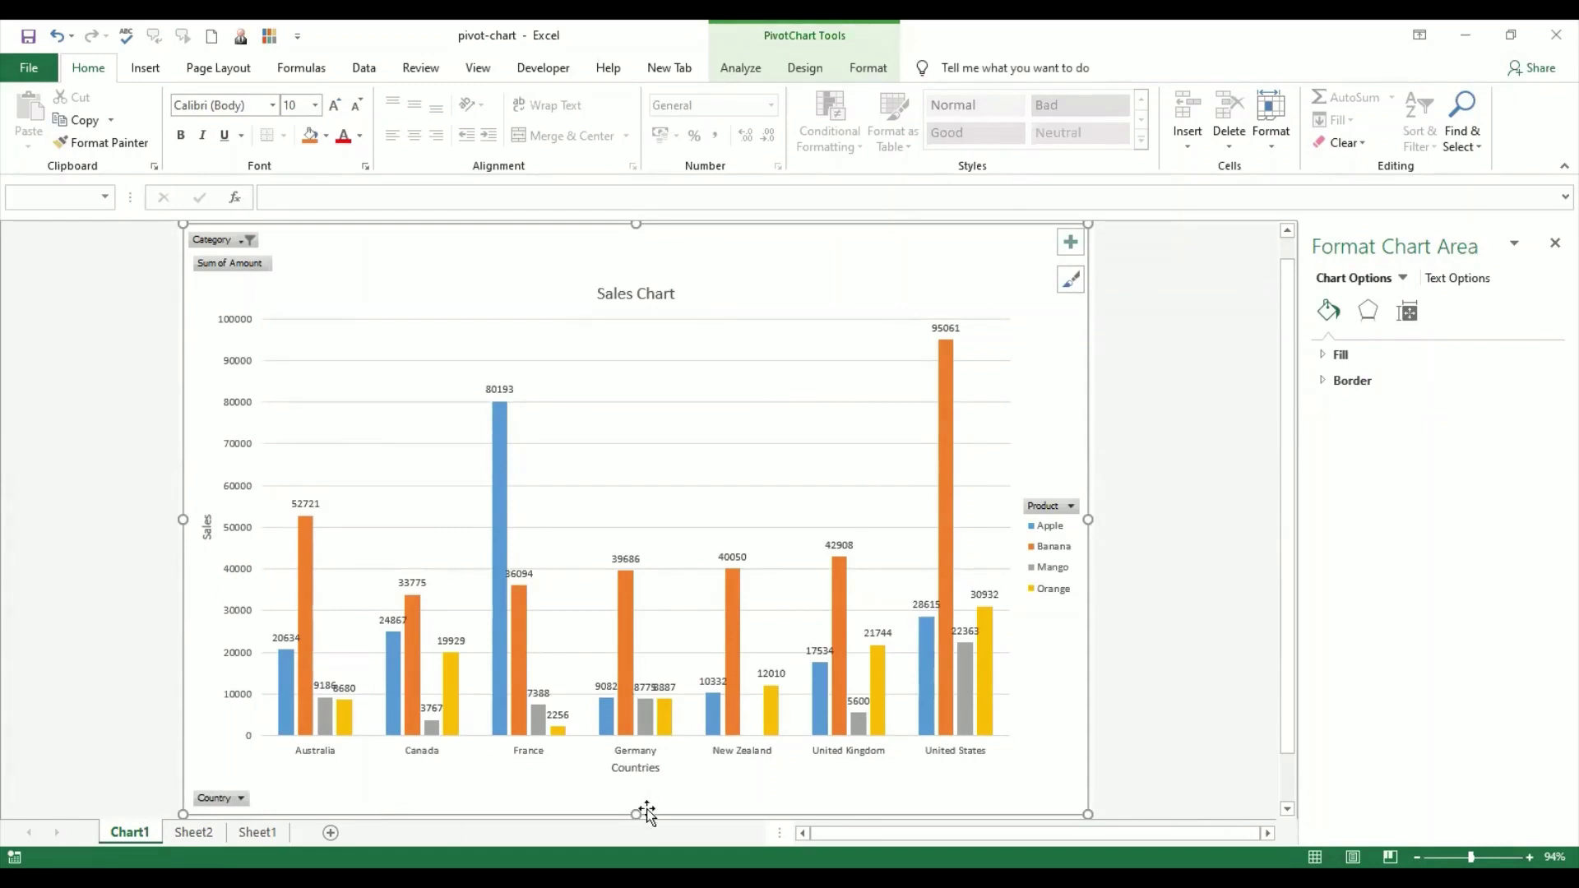
pyautogui.click(1173, 721)
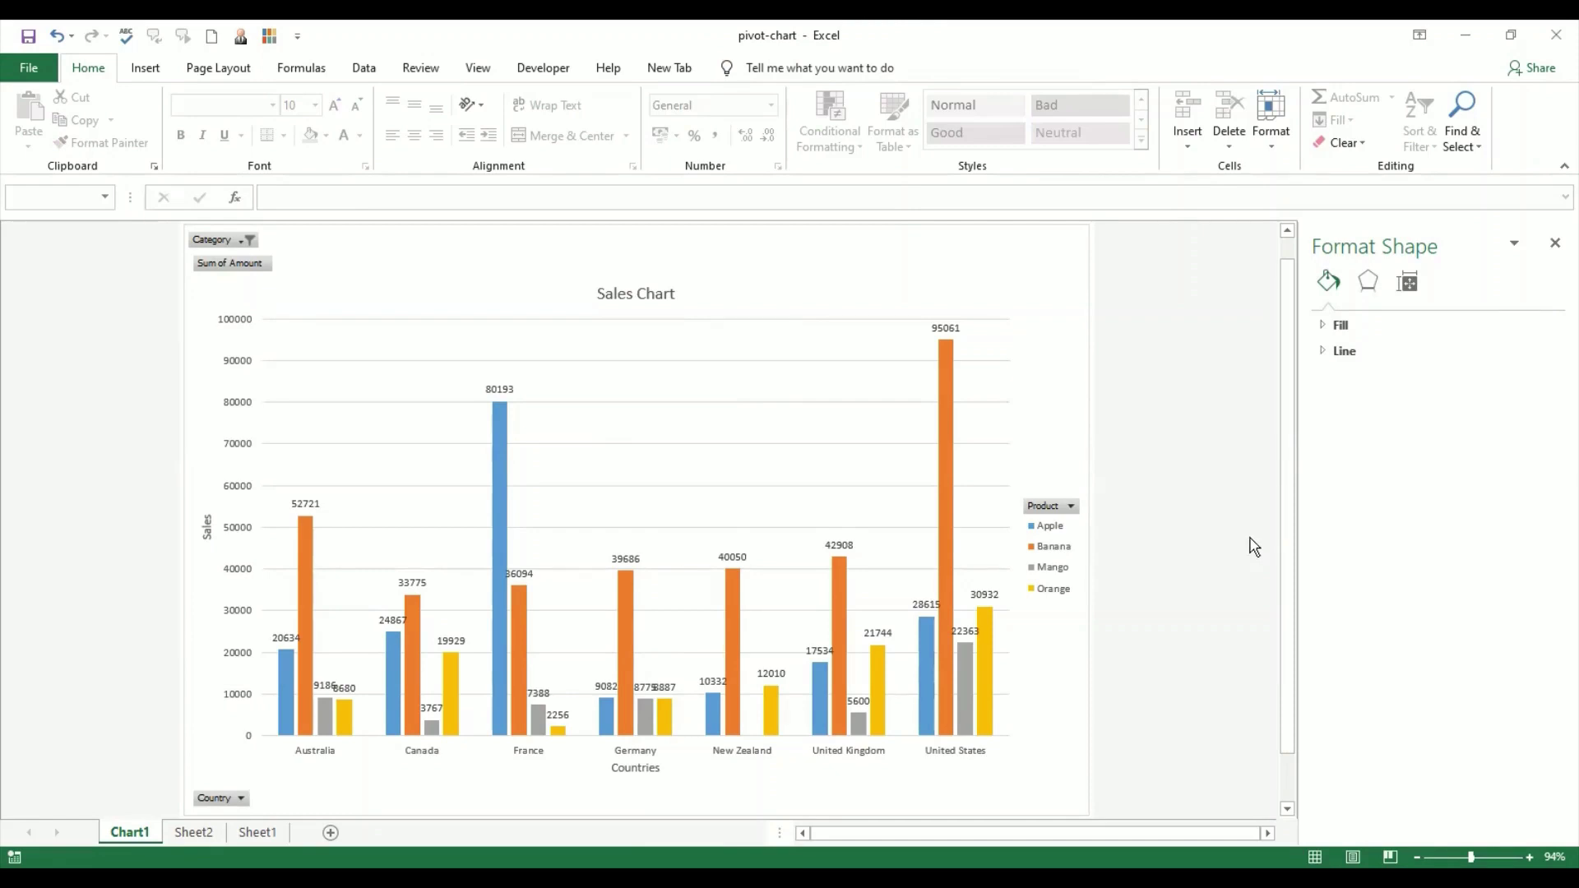
# - Filter the pivot chart's Country field to Australia only
pyautogui.click(242, 800)
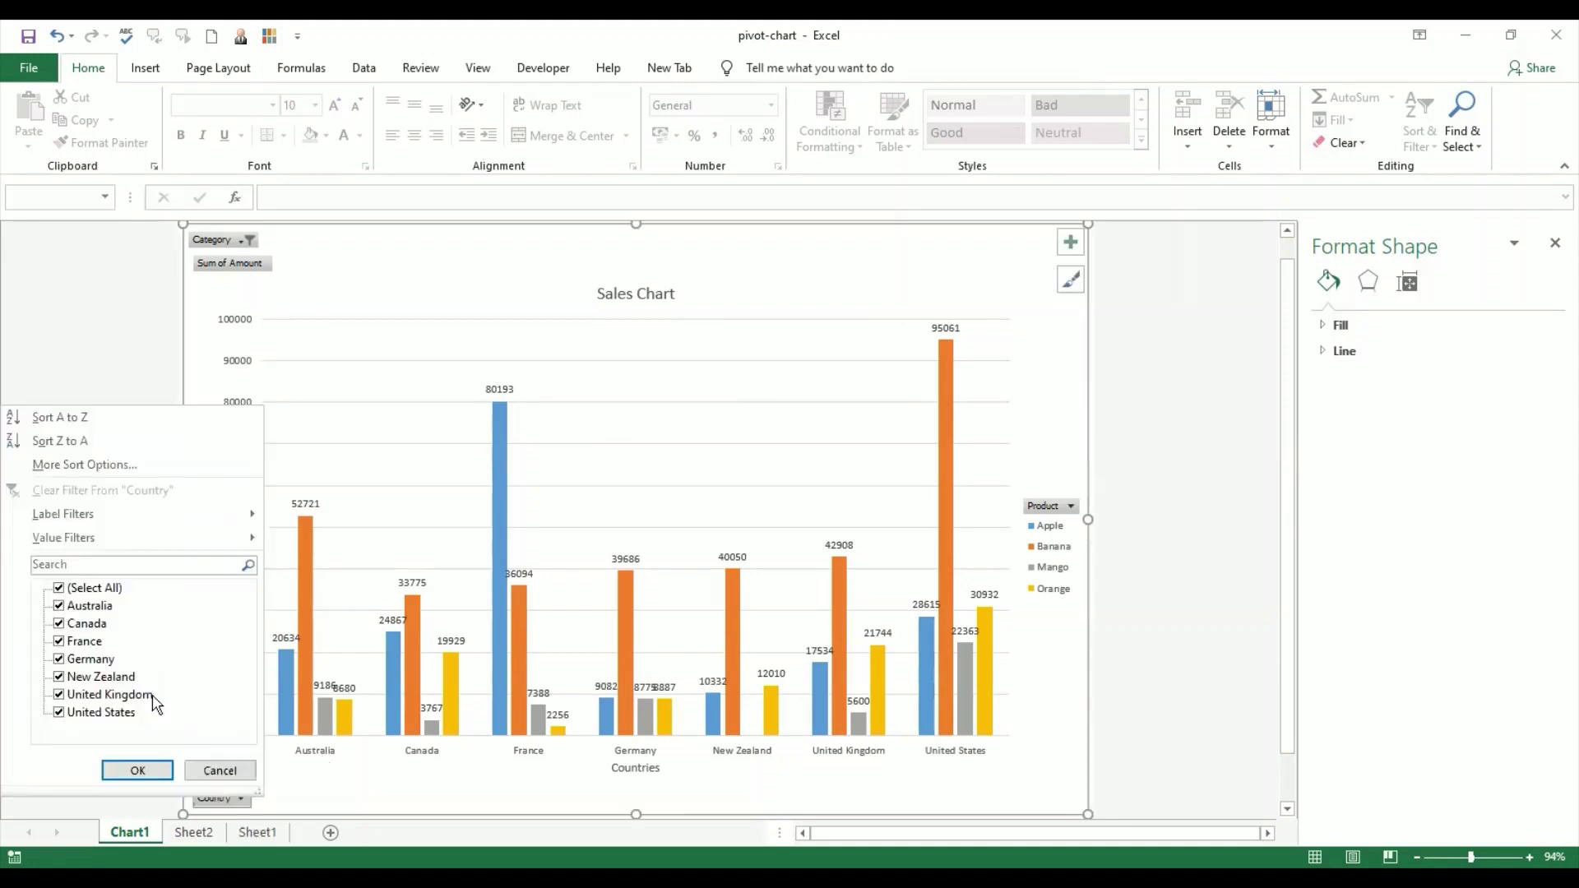
pyautogui.click(58, 589)
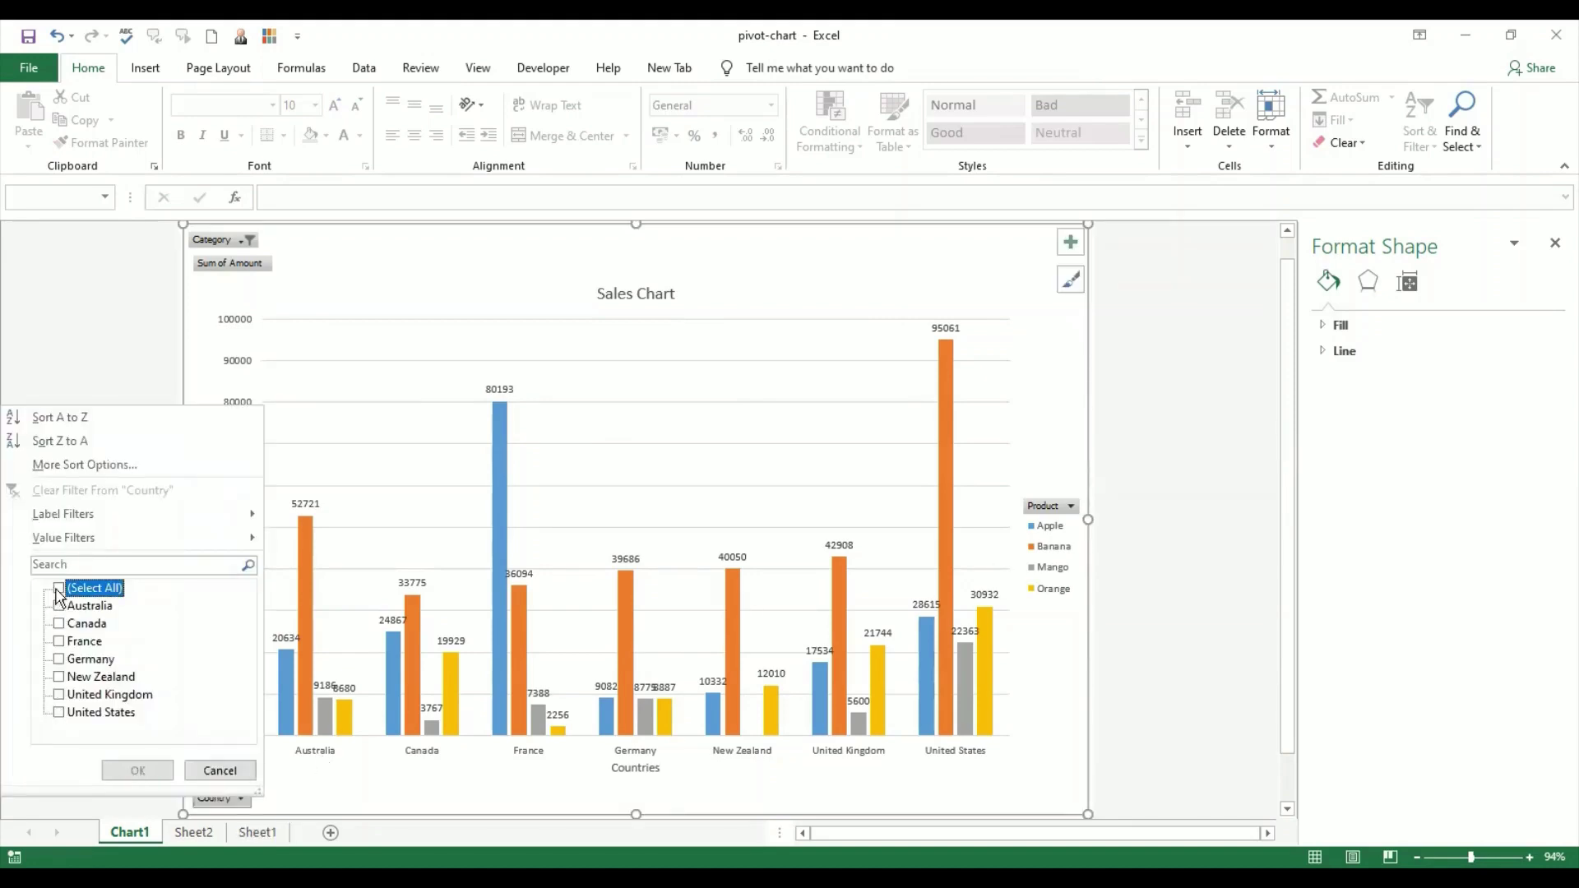
pyautogui.click(58, 606)
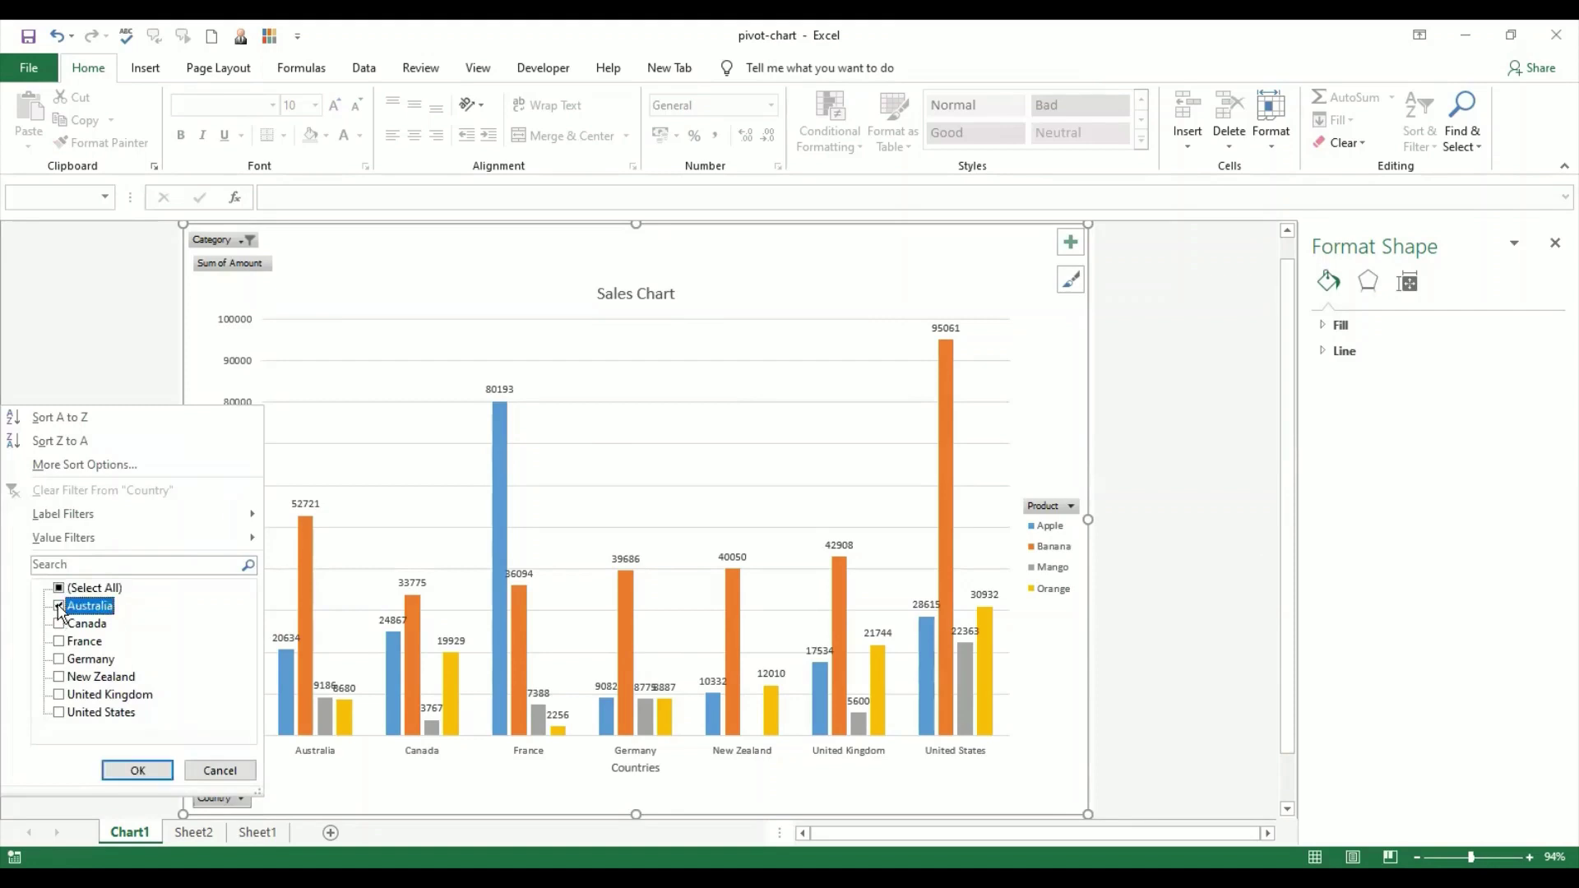
pyautogui.click(137, 772)
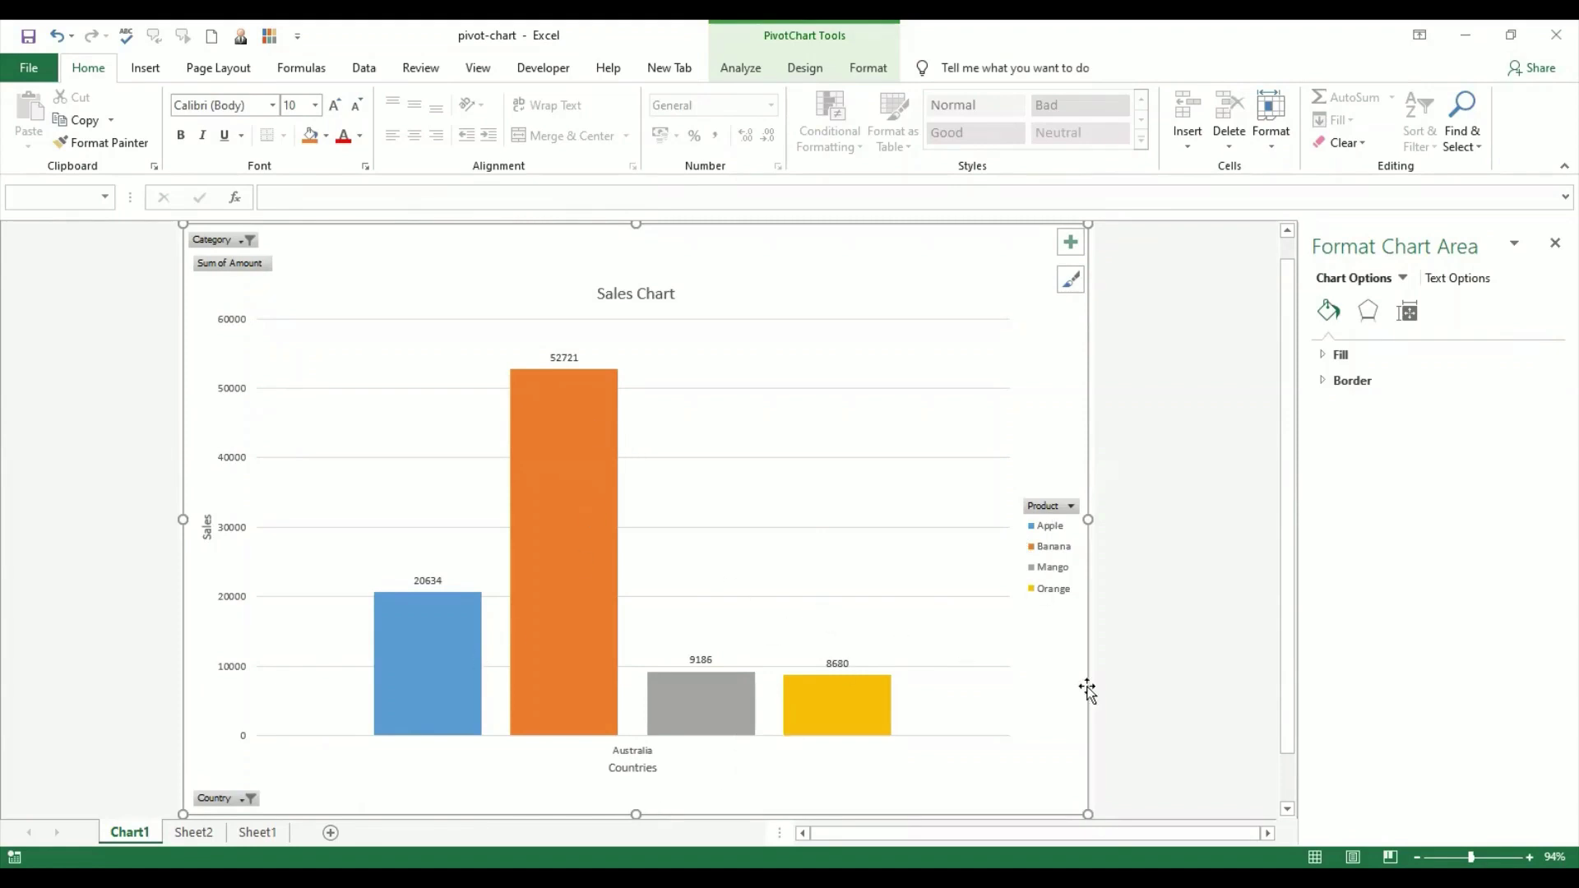
# - Reselect all countries in the pivot chart's Country filter
pyautogui.click(245, 798)
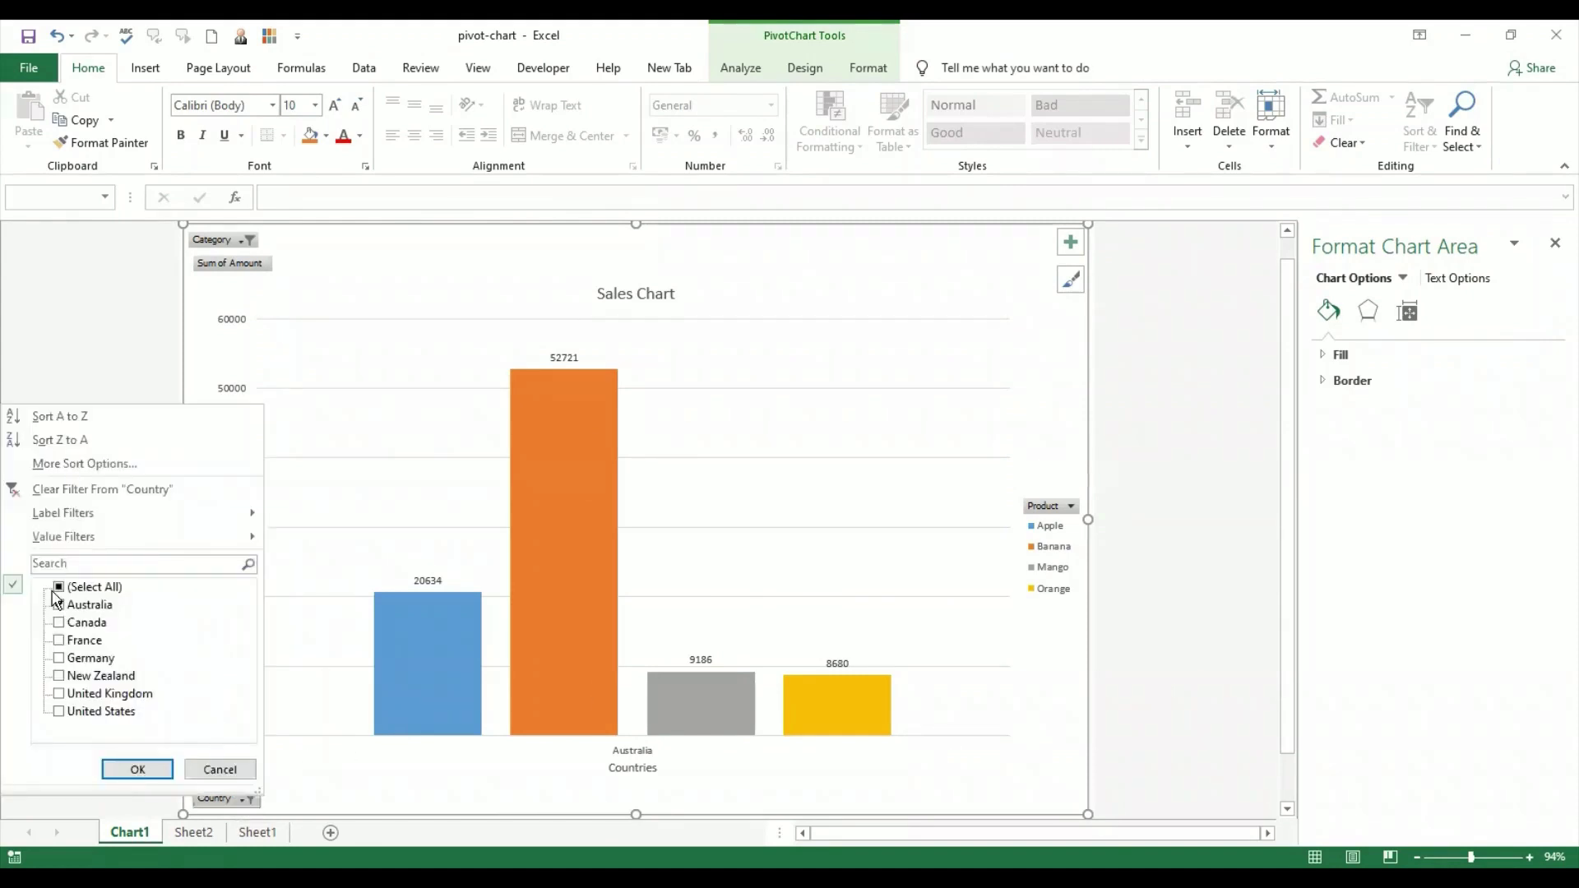
pyautogui.click(65, 587)
pyautogui.press('Return')
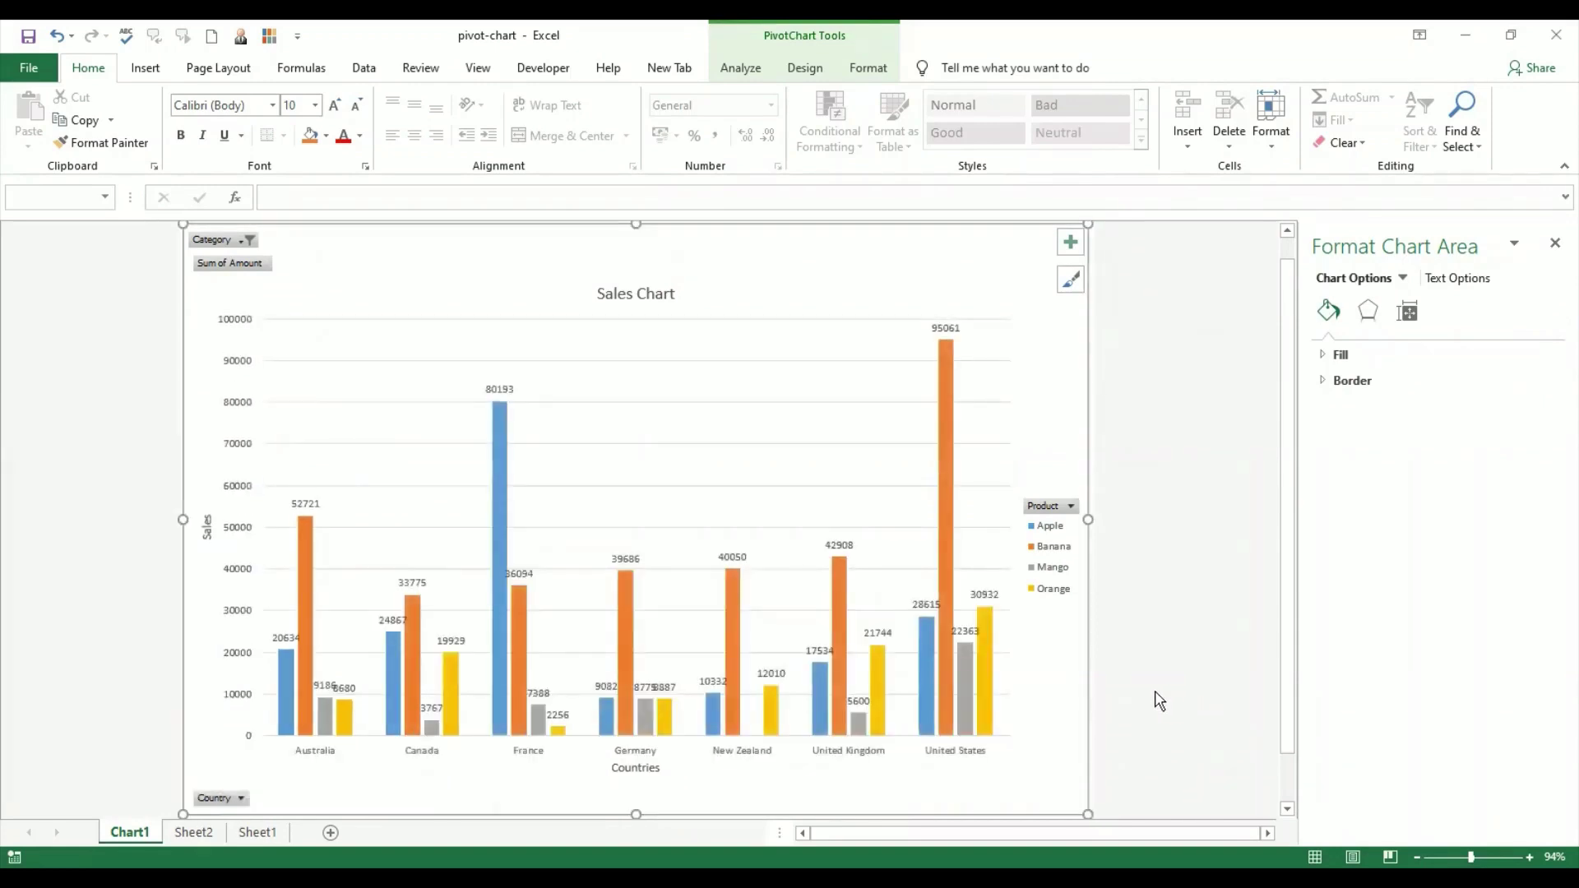
pyautogui.click(1154, 699)
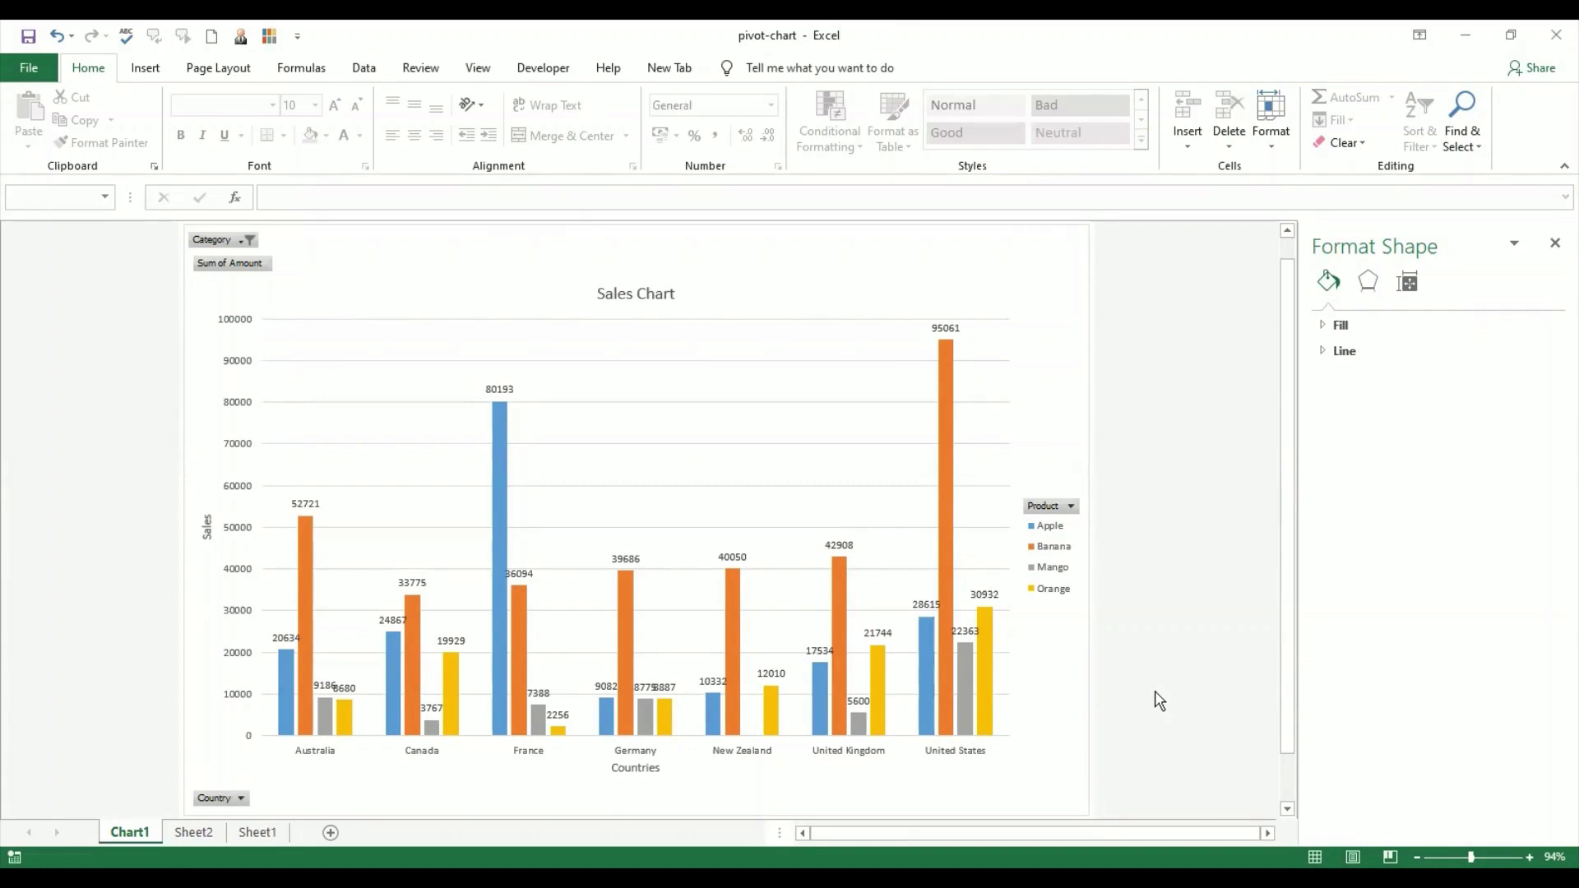
# - Add a new worksheet, Sheet3, and place it after Sheet1 at the end of the sheets
pyautogui.click(1055, 293)
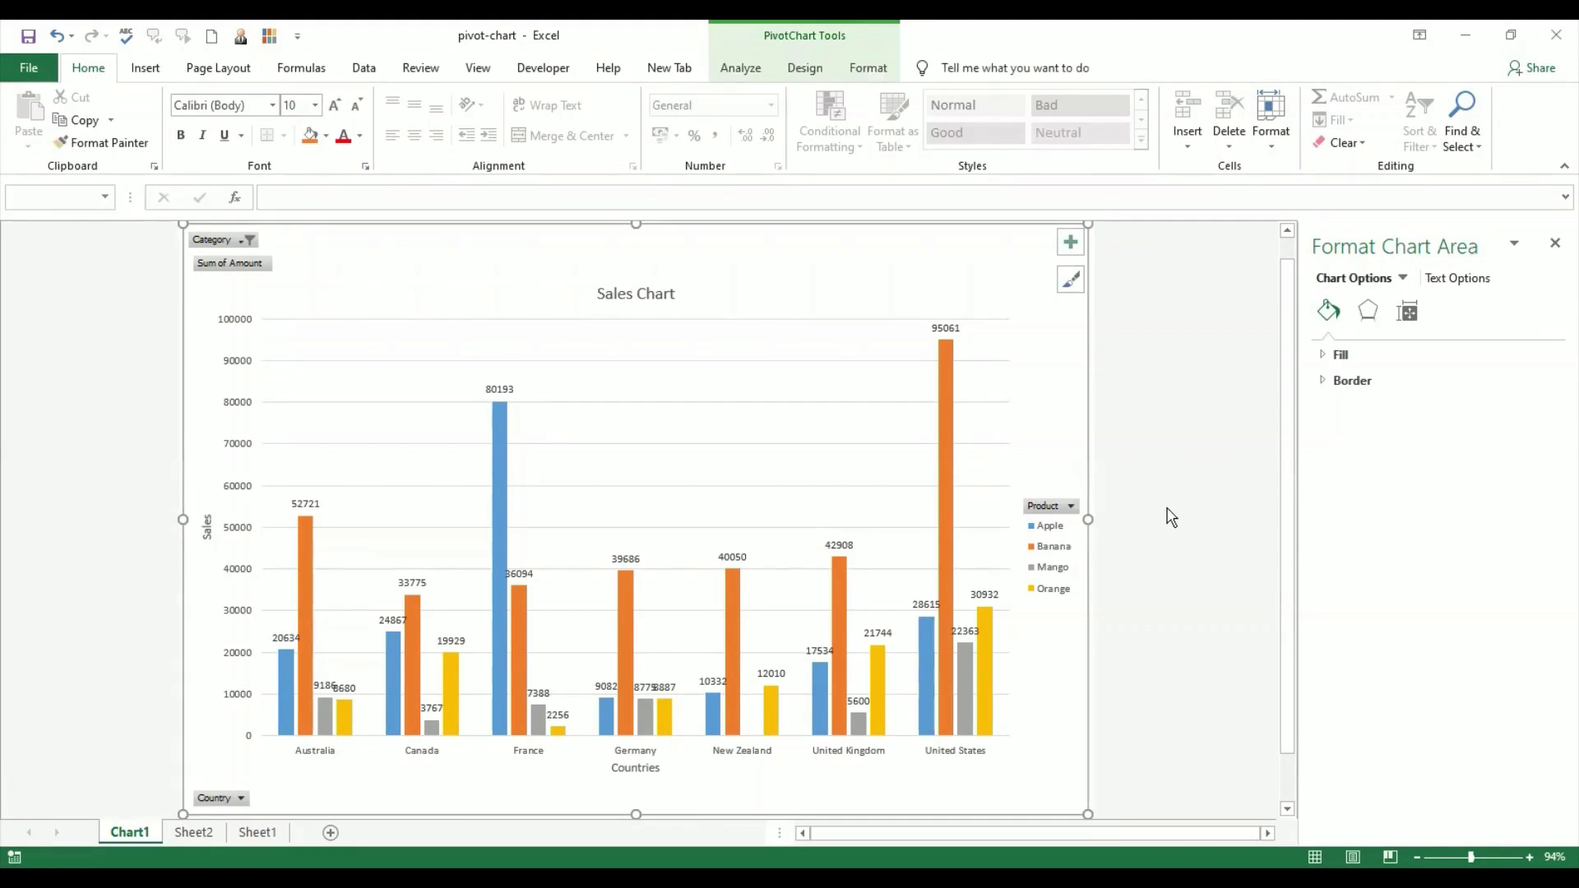
pyautogui.click(331, 833)
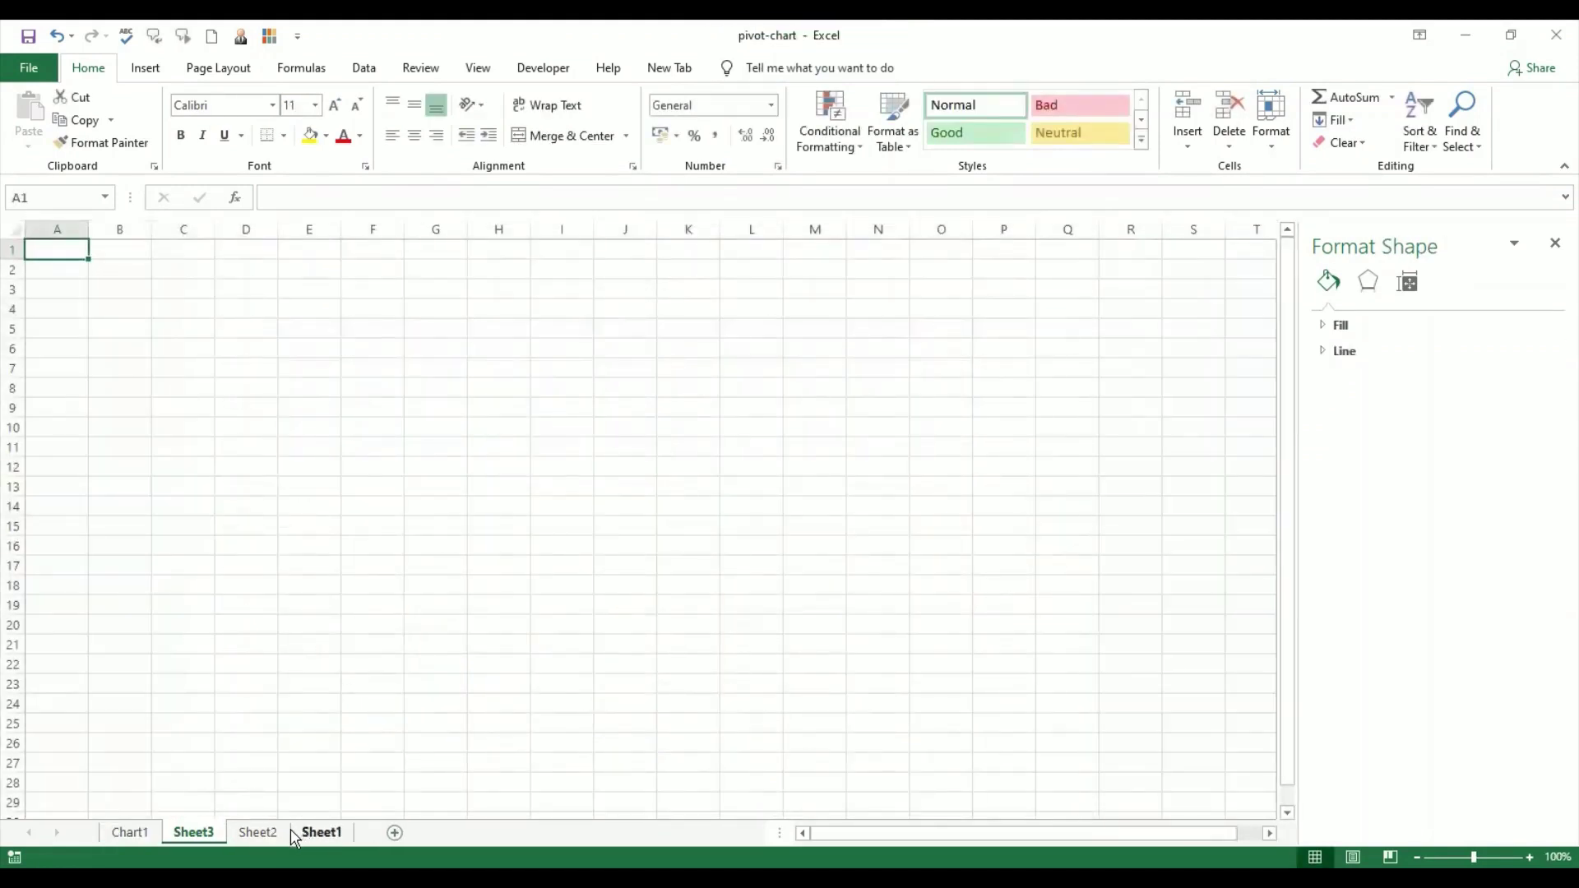
pyautogui.click(274, 834)
pyautogui.click(319, 832)
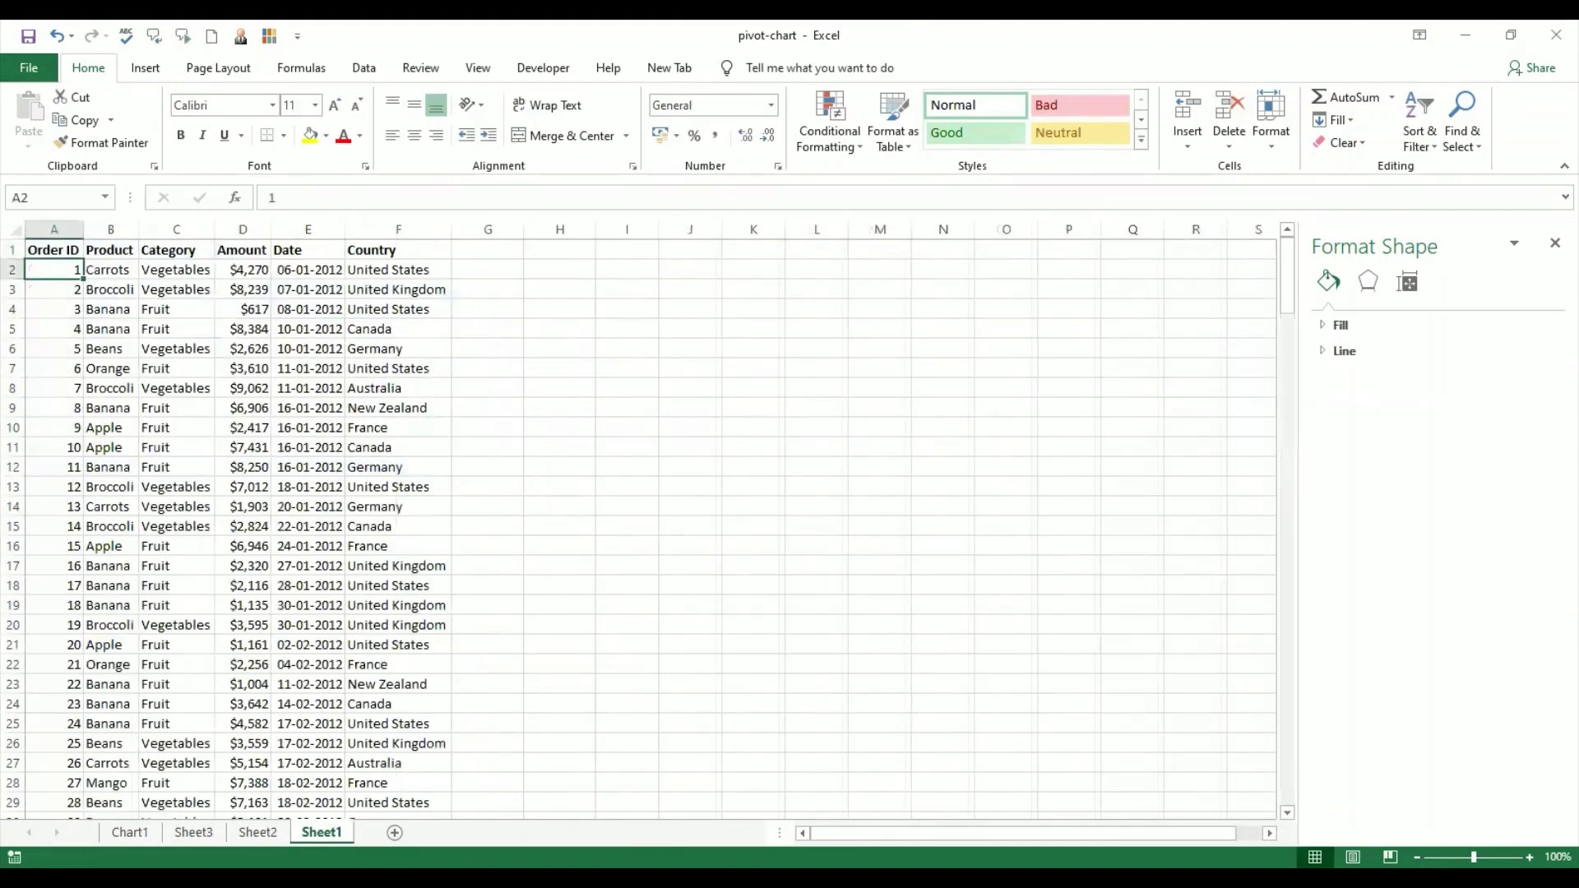
pyautogui.moveTo(196, 833); pyautogui.dragTo(368, 838)
# - Move the pivot chart from Chart1 into Sheet3 as an embedded object
pyautogui.click(129, 833)
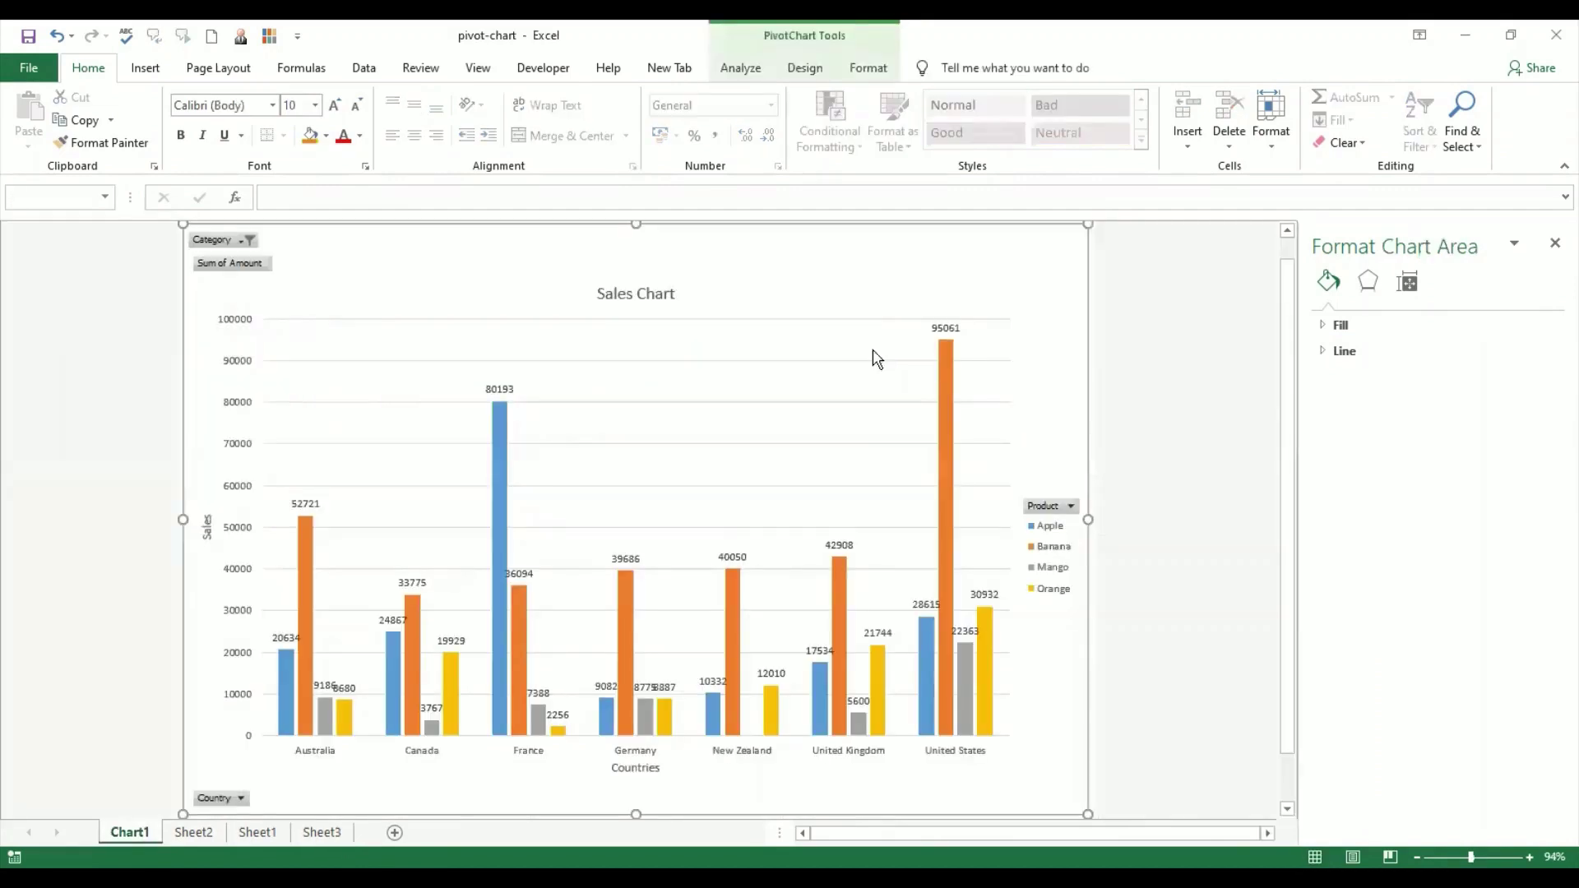
pyautogui.click(810, 70)
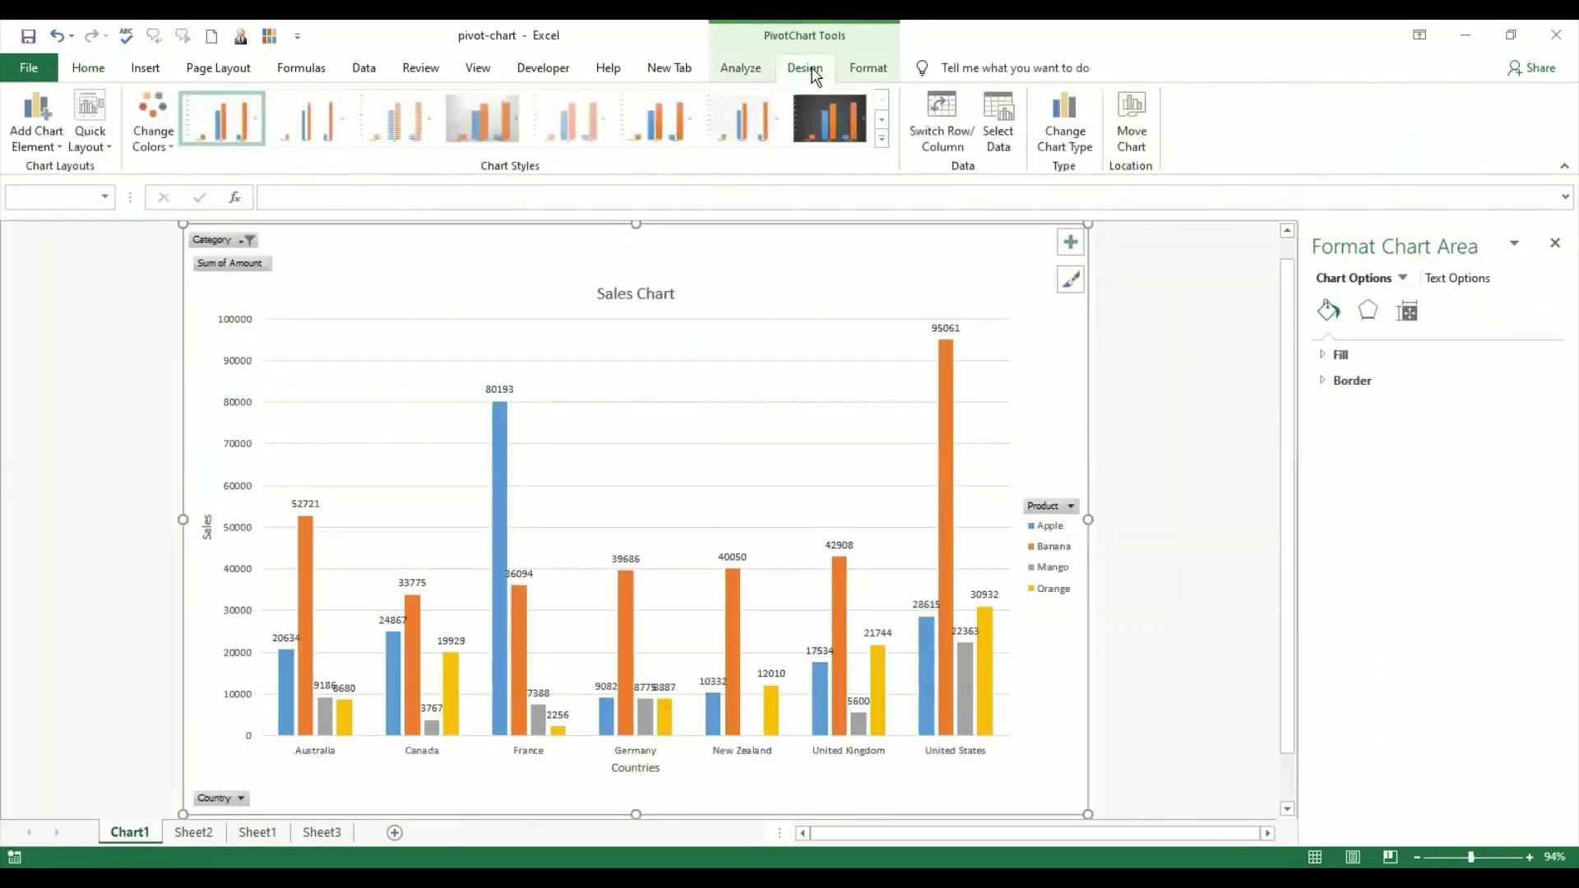
pyautogui.click(1124, 146)
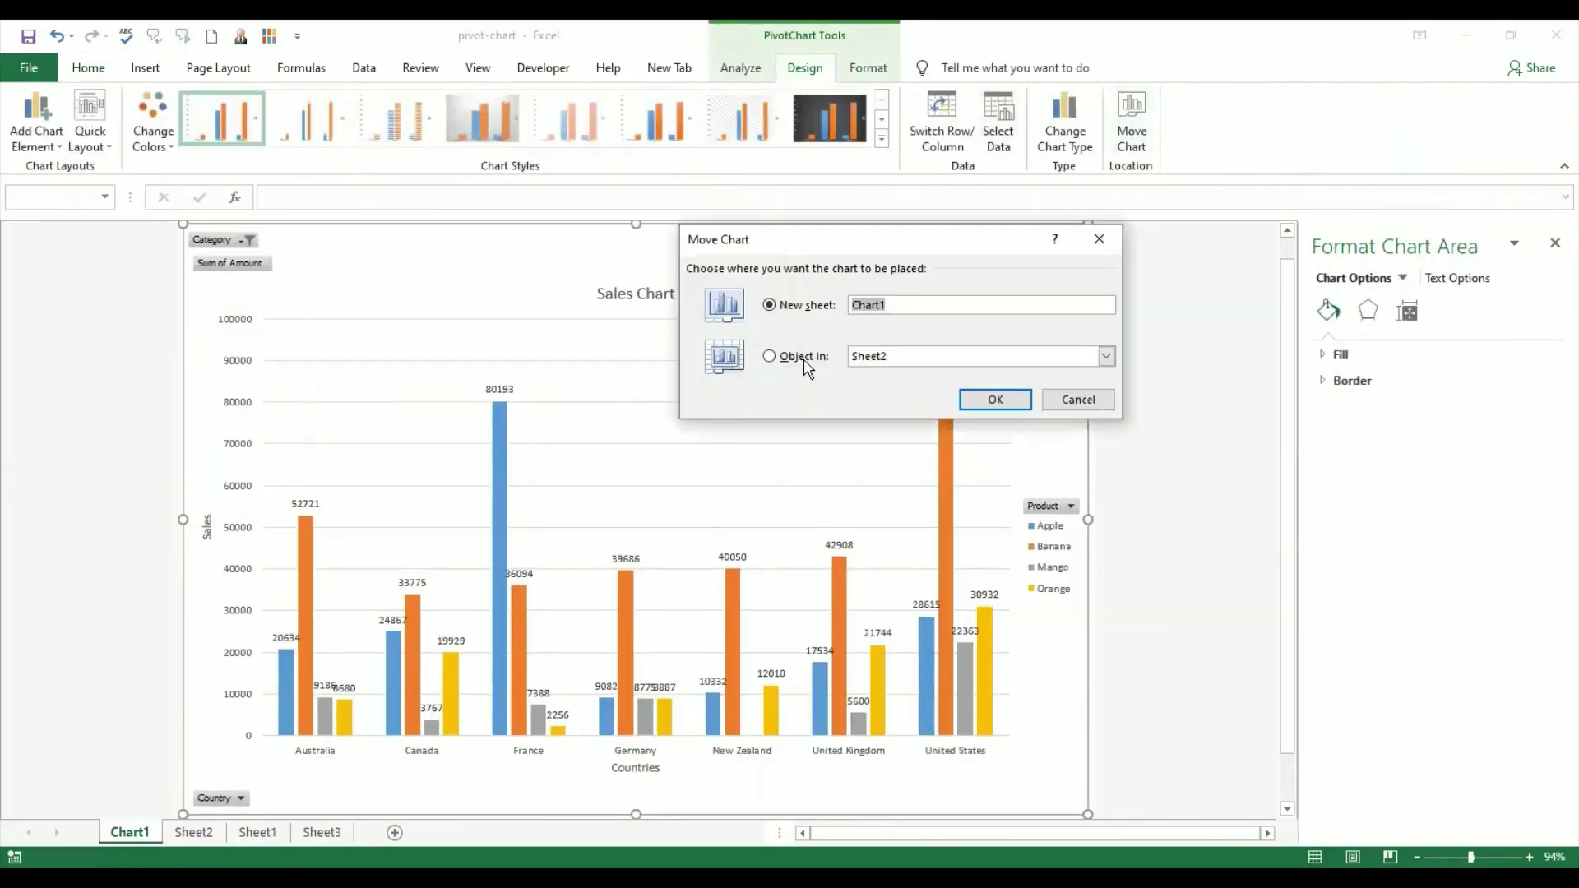
pyautogui.click(792, 356)
pyautogui.click(888, 357)
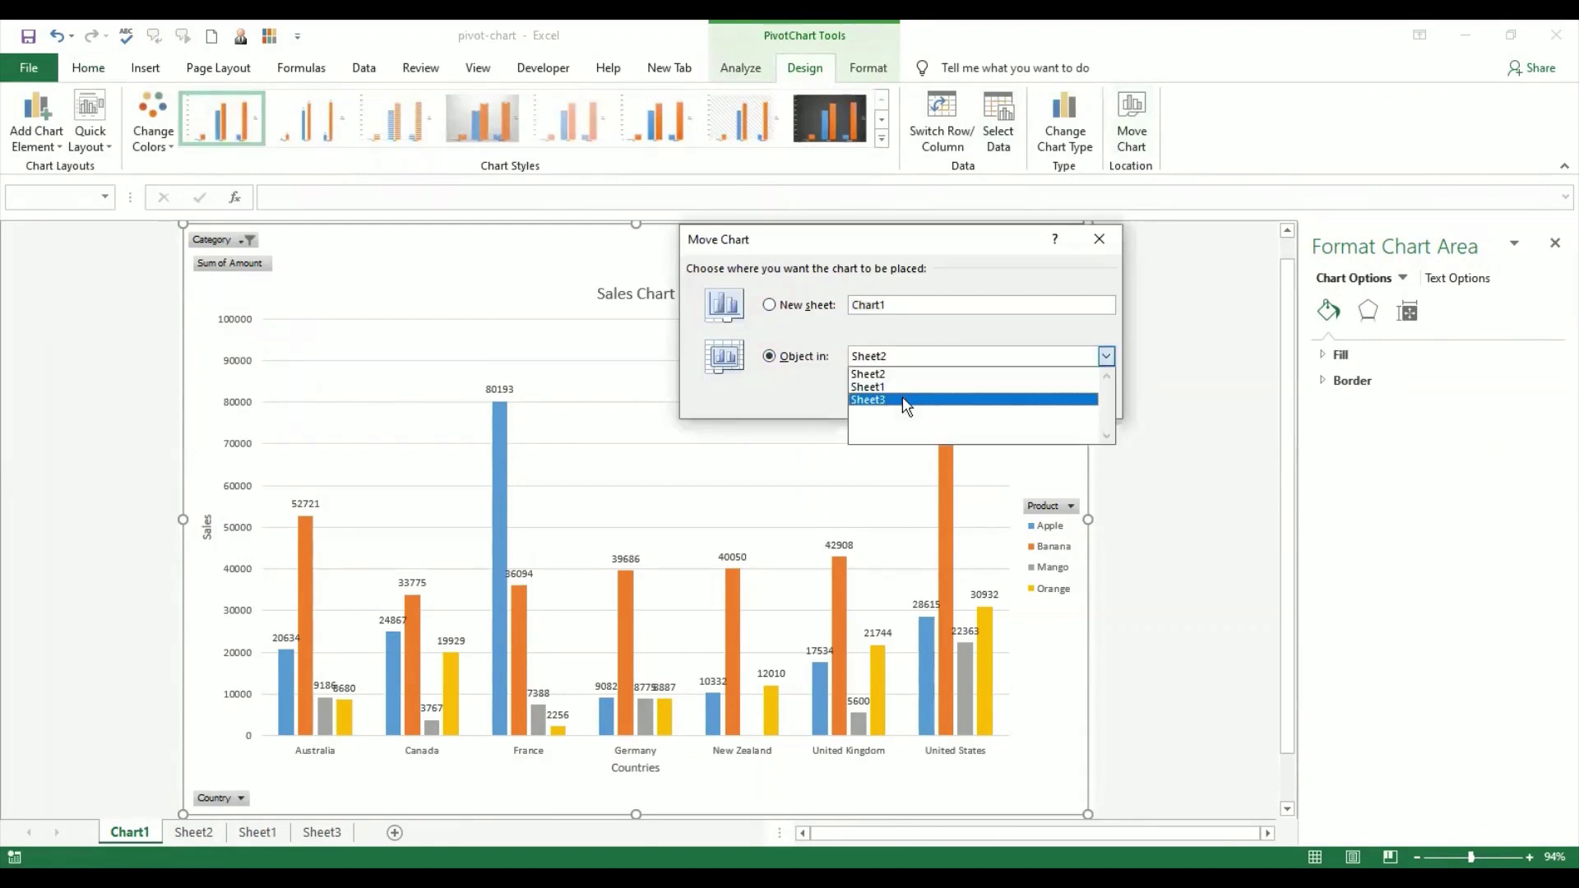
pyautogui.click(901, 395)
pyautogui.click(987, 399)
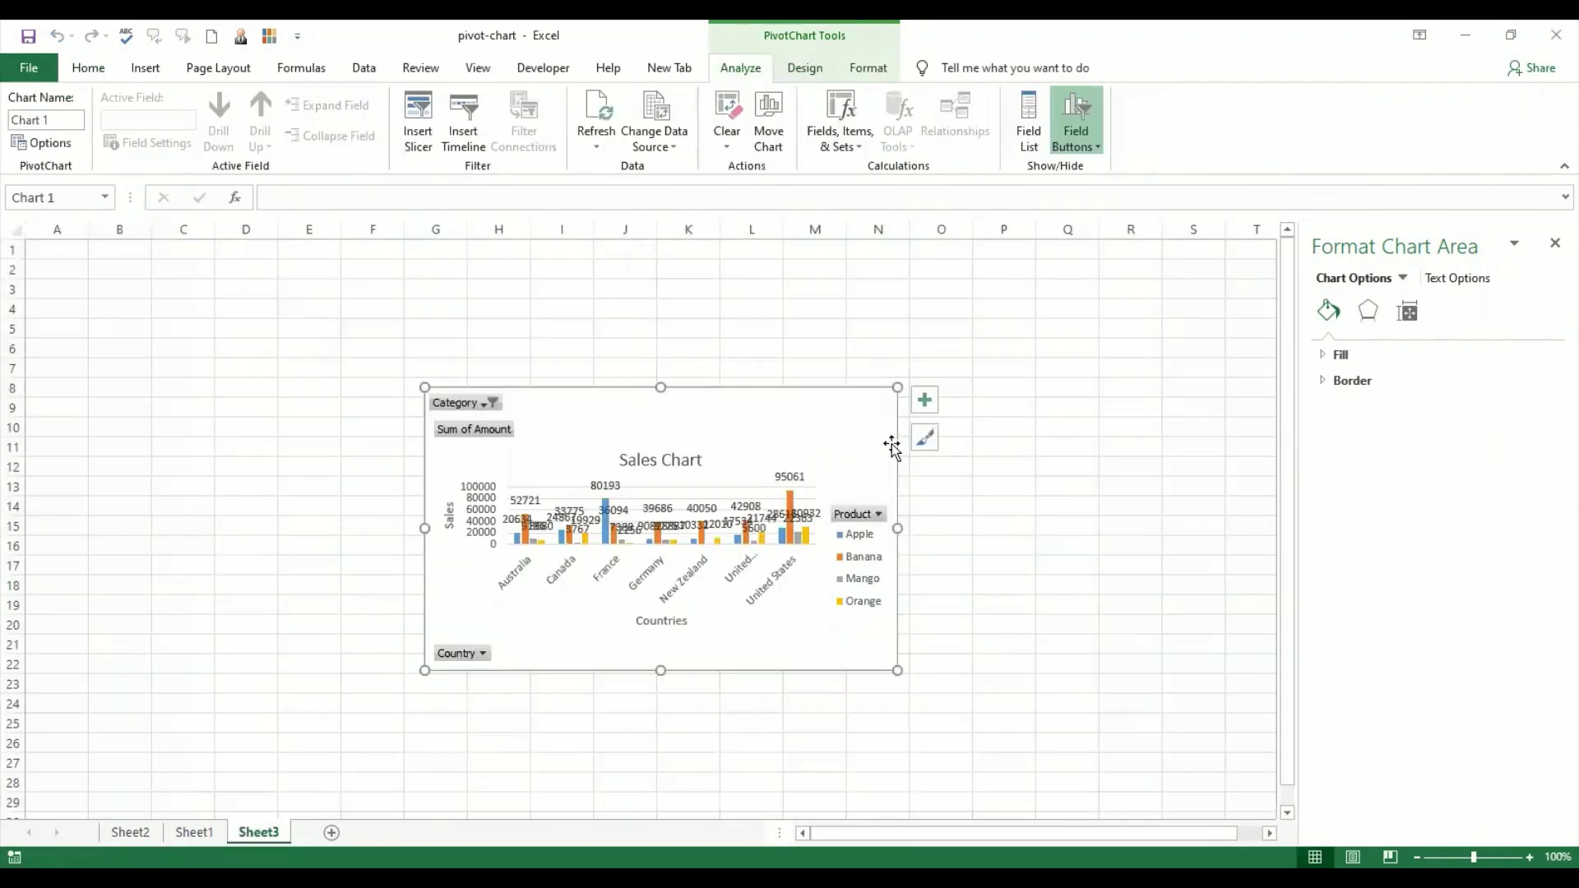
# - Shift the embedded chart up to row 2 and enlarge it to span about columns F to O and rows 2 to 24
pyautogui.moveTo(849, 417); pyautogui.dragTo(831, 294)
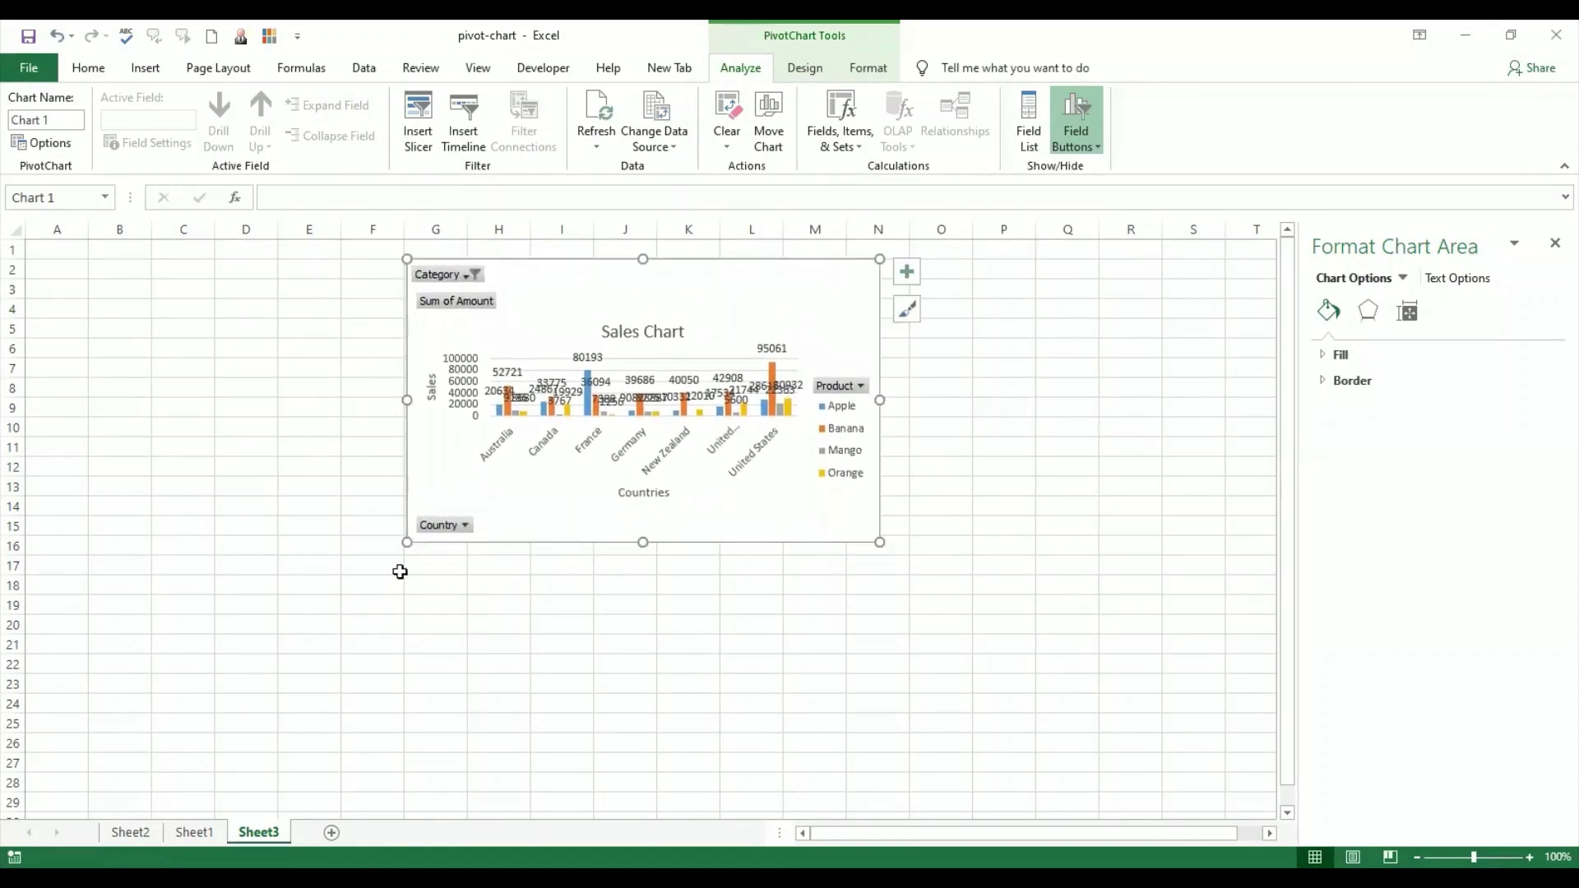
pyautogui.moveTo(409, 540); pyautogui.dragTo(337, 653)
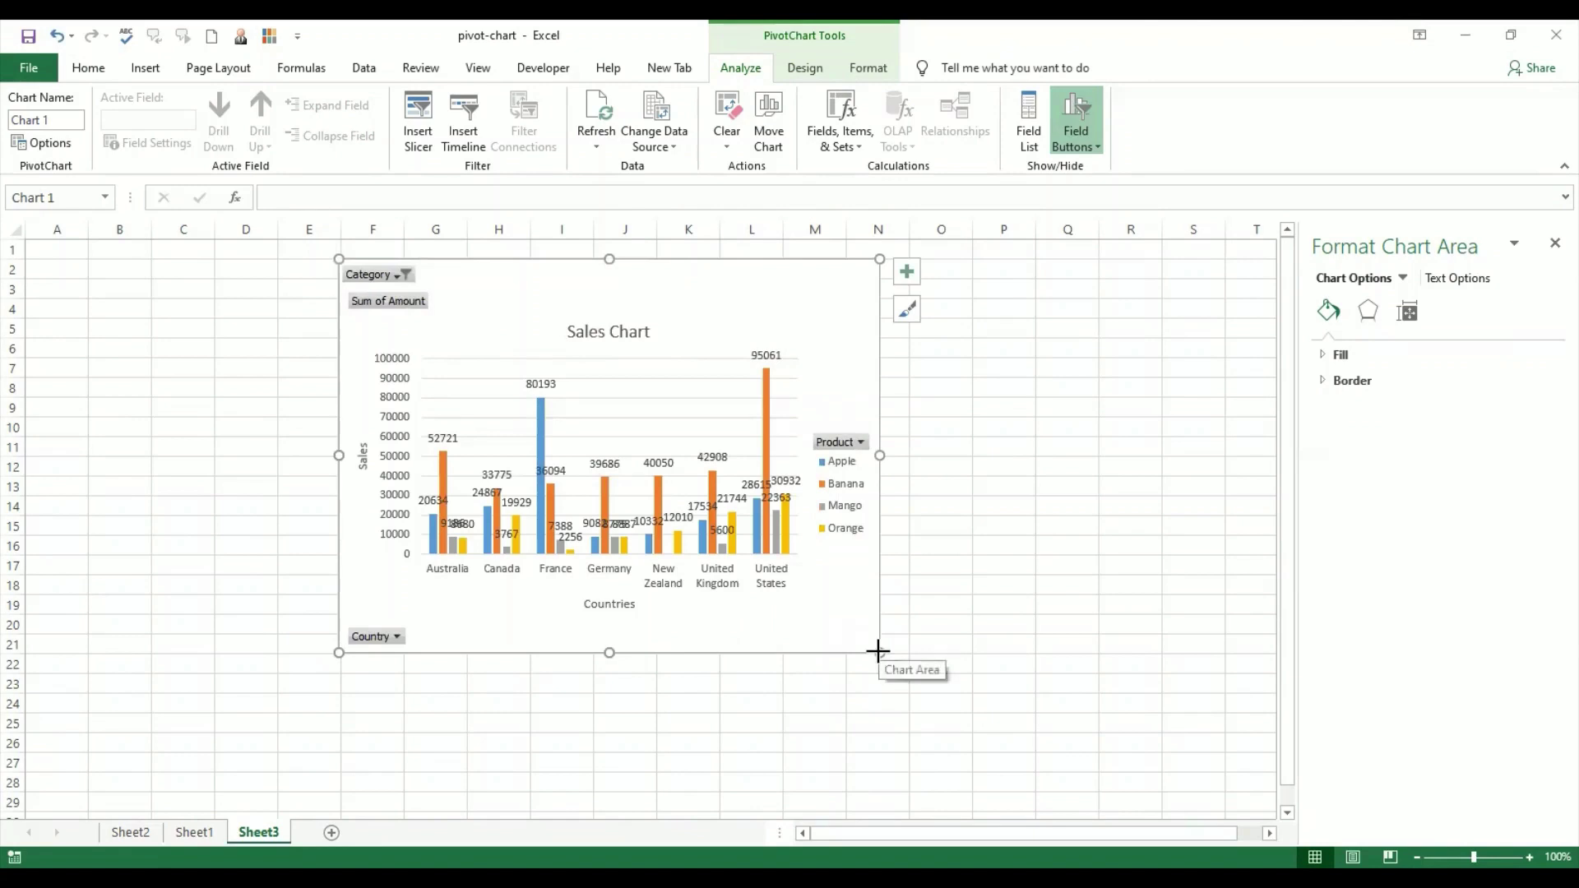
pyautogui.moveTo(974, 700); pyautogui.dragTo(979, 704)
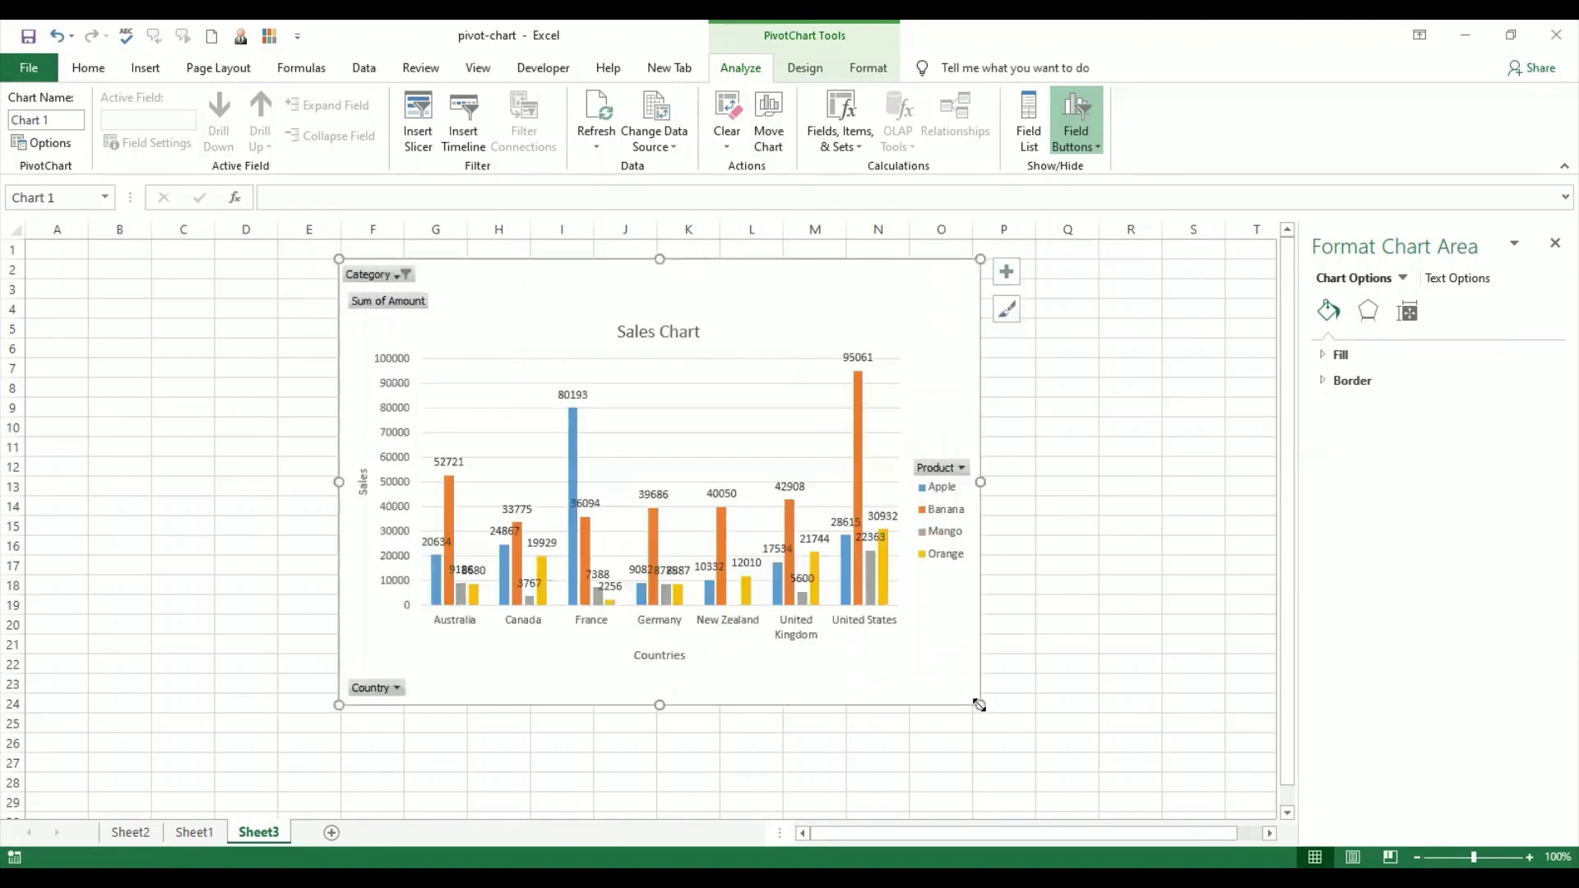
pyautogui.click(1070, 620)
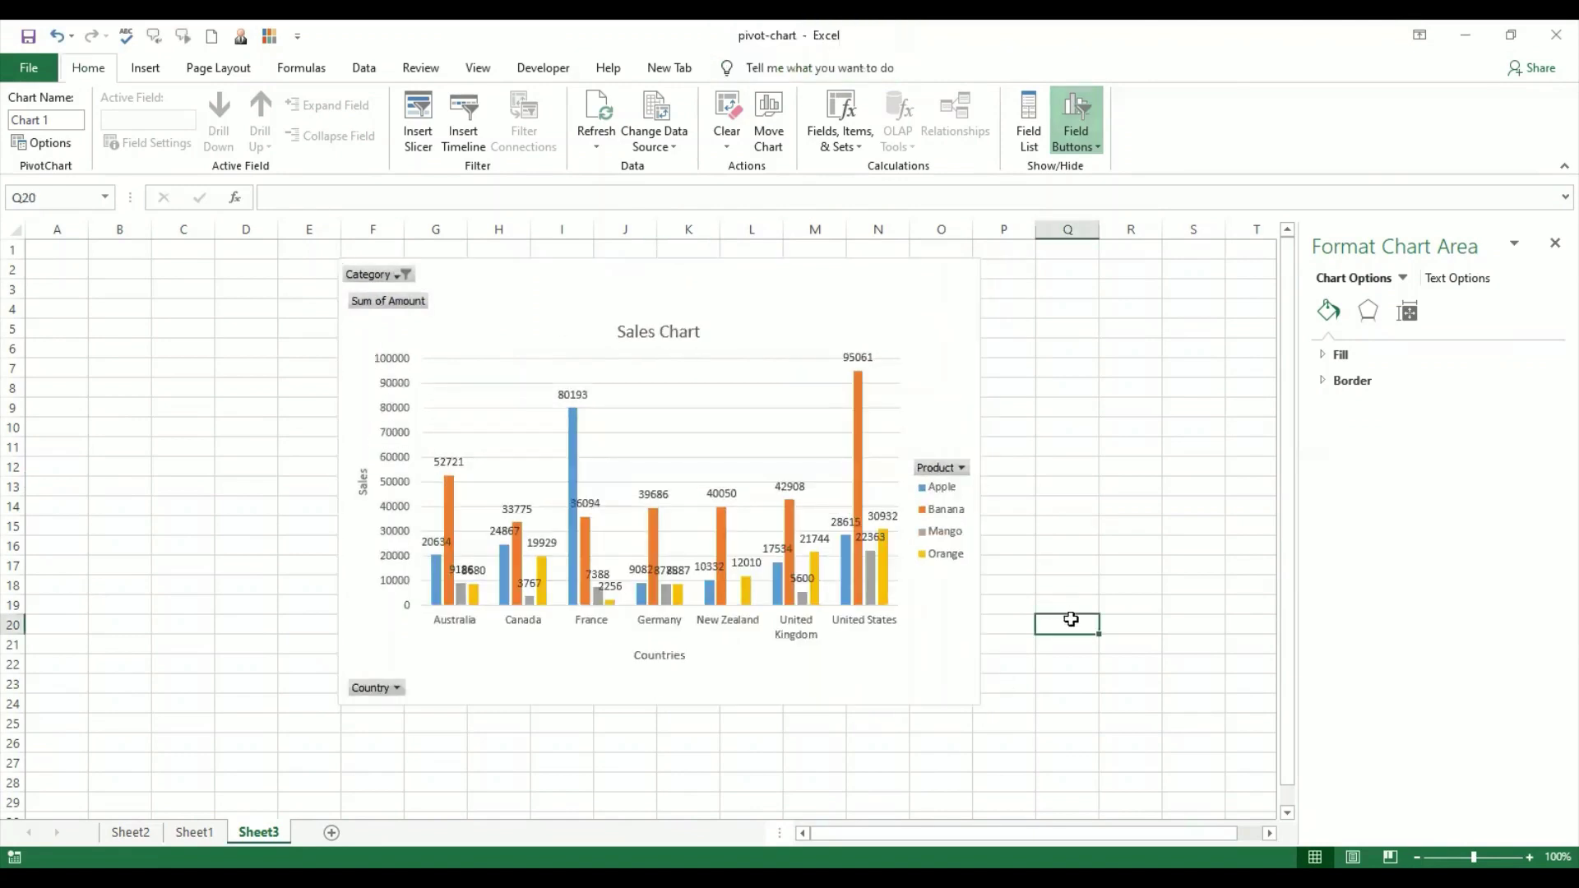
# - Reposition the enlarged chart so it starts at about column B, keeping it at row 2
pyautogui.click(951, 303)
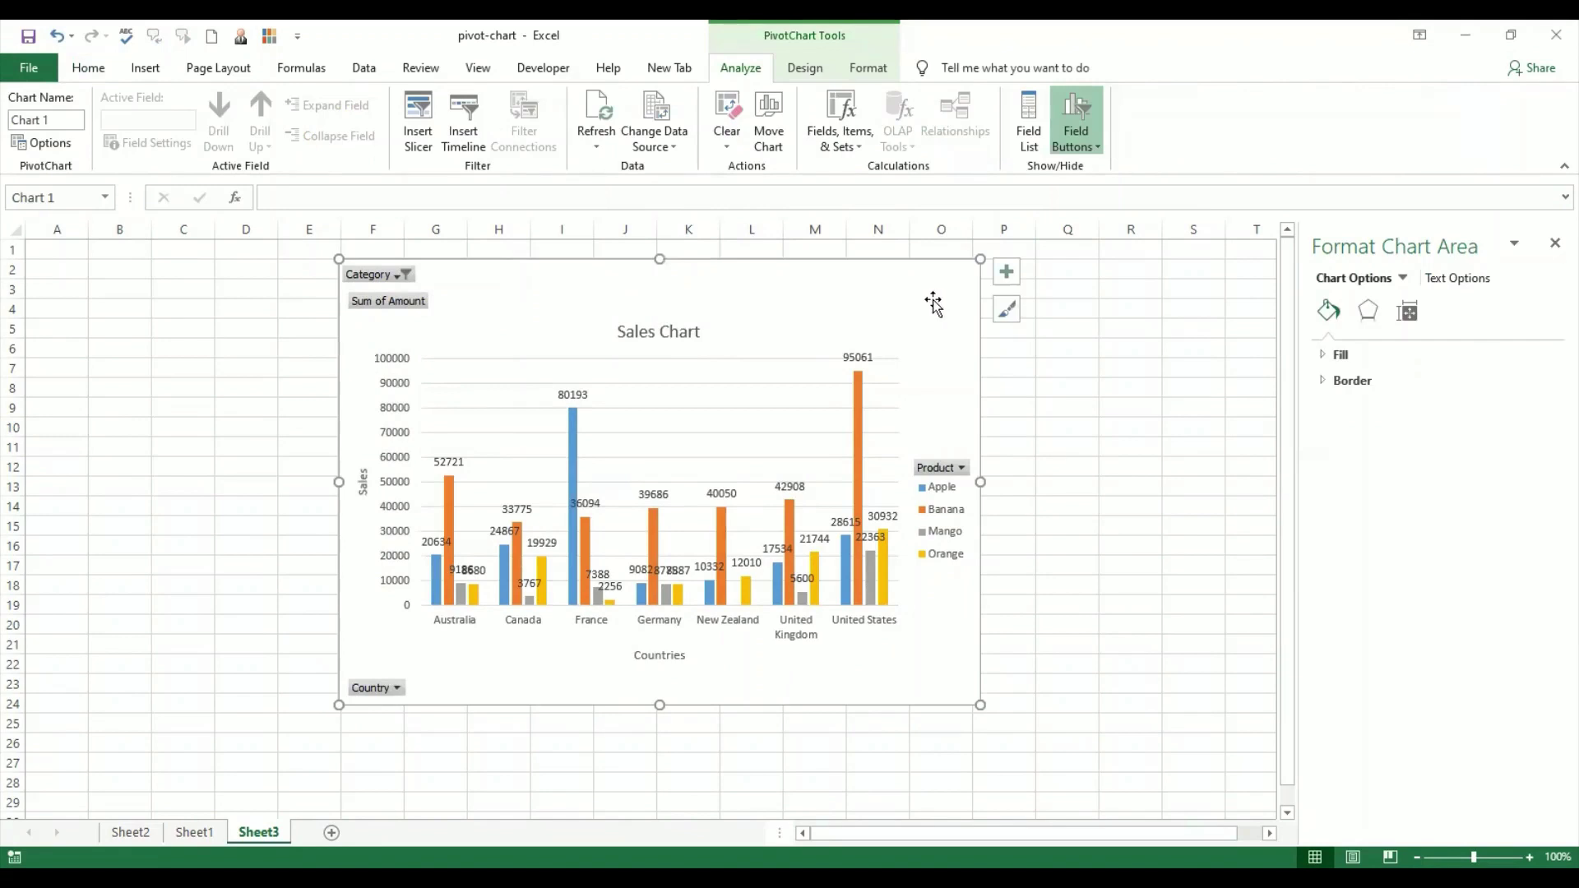
pyautogui.moveTo(927, 300); pyautogui.dragTo(682, 301)
pyautogui.click(919, 543)
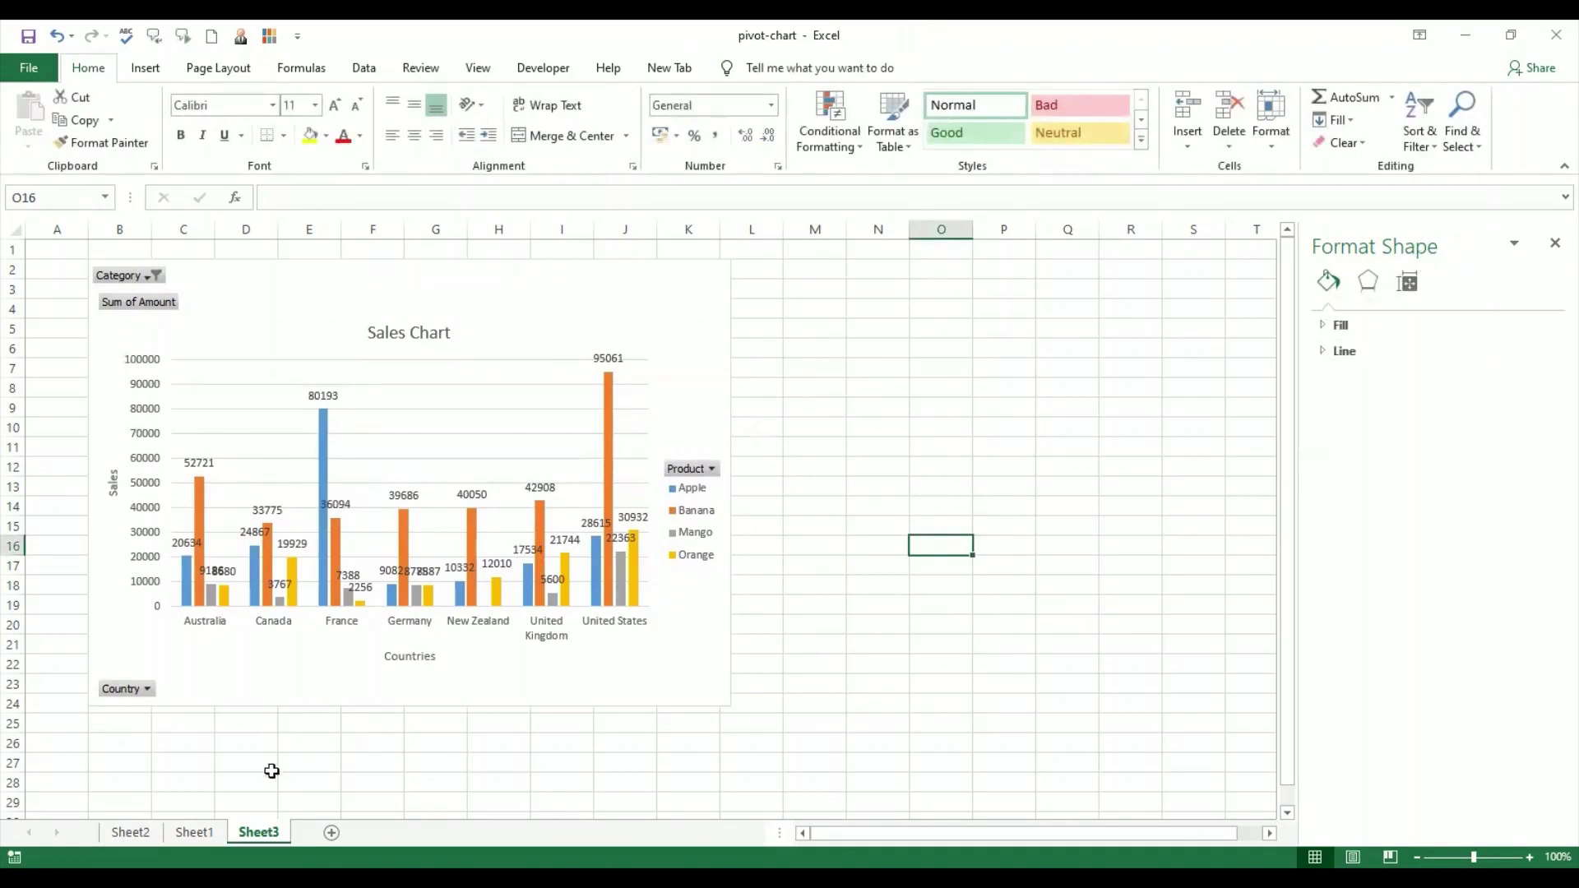
# - Insert a pie pivot chart from the pivot table on Sheet2
pyautogui.click(197, 833)
pyautogui.click(130, 832)
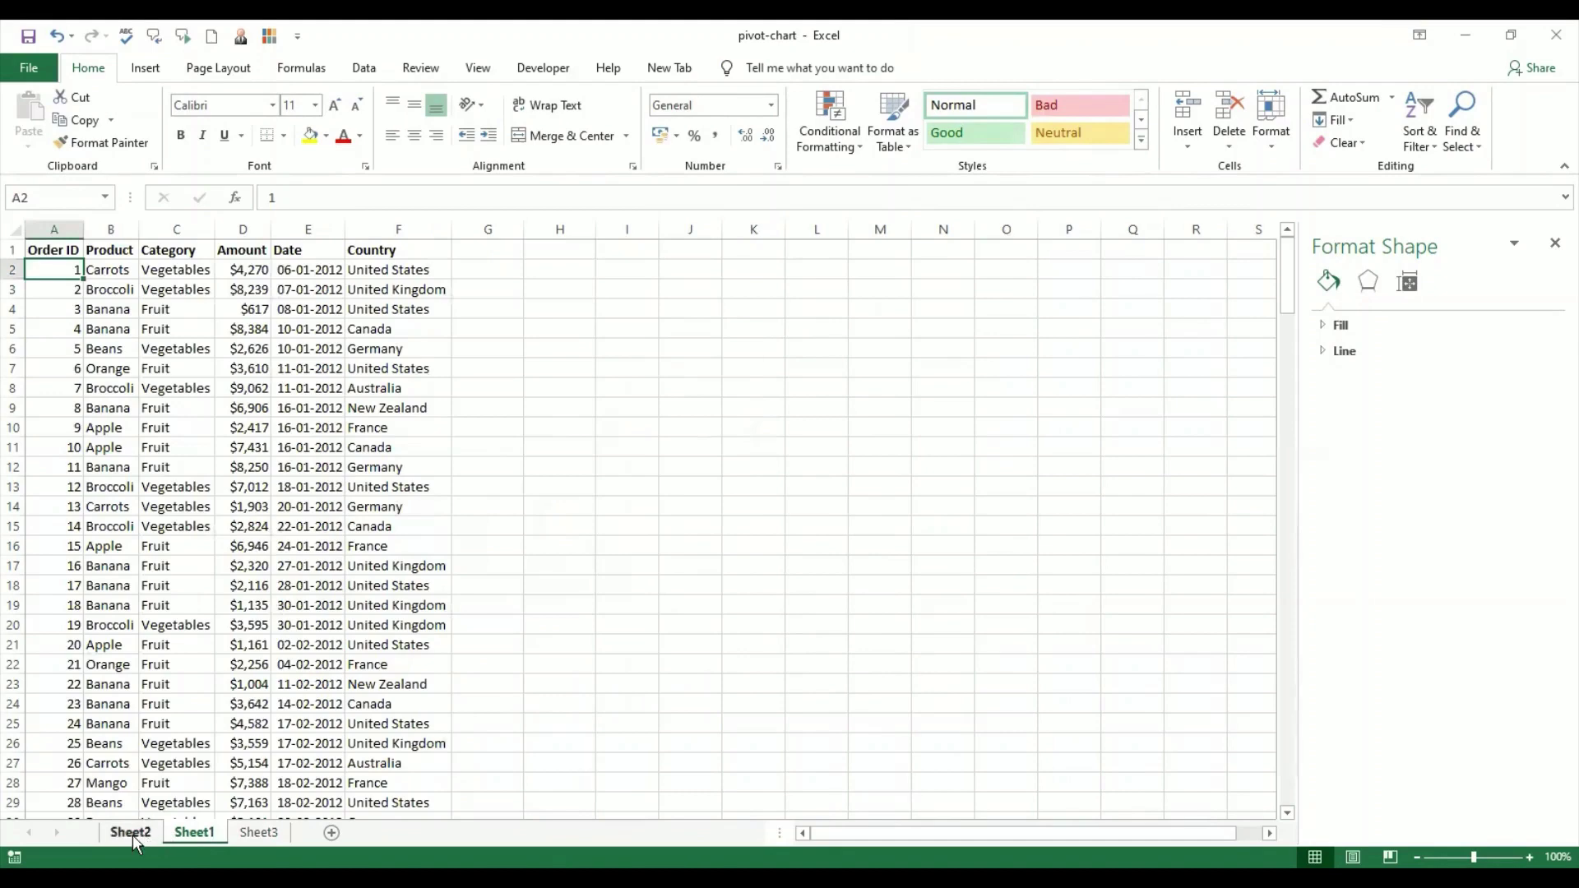
pyautogui.click(284, 388)
pyautogui.moveTo(284, 388)
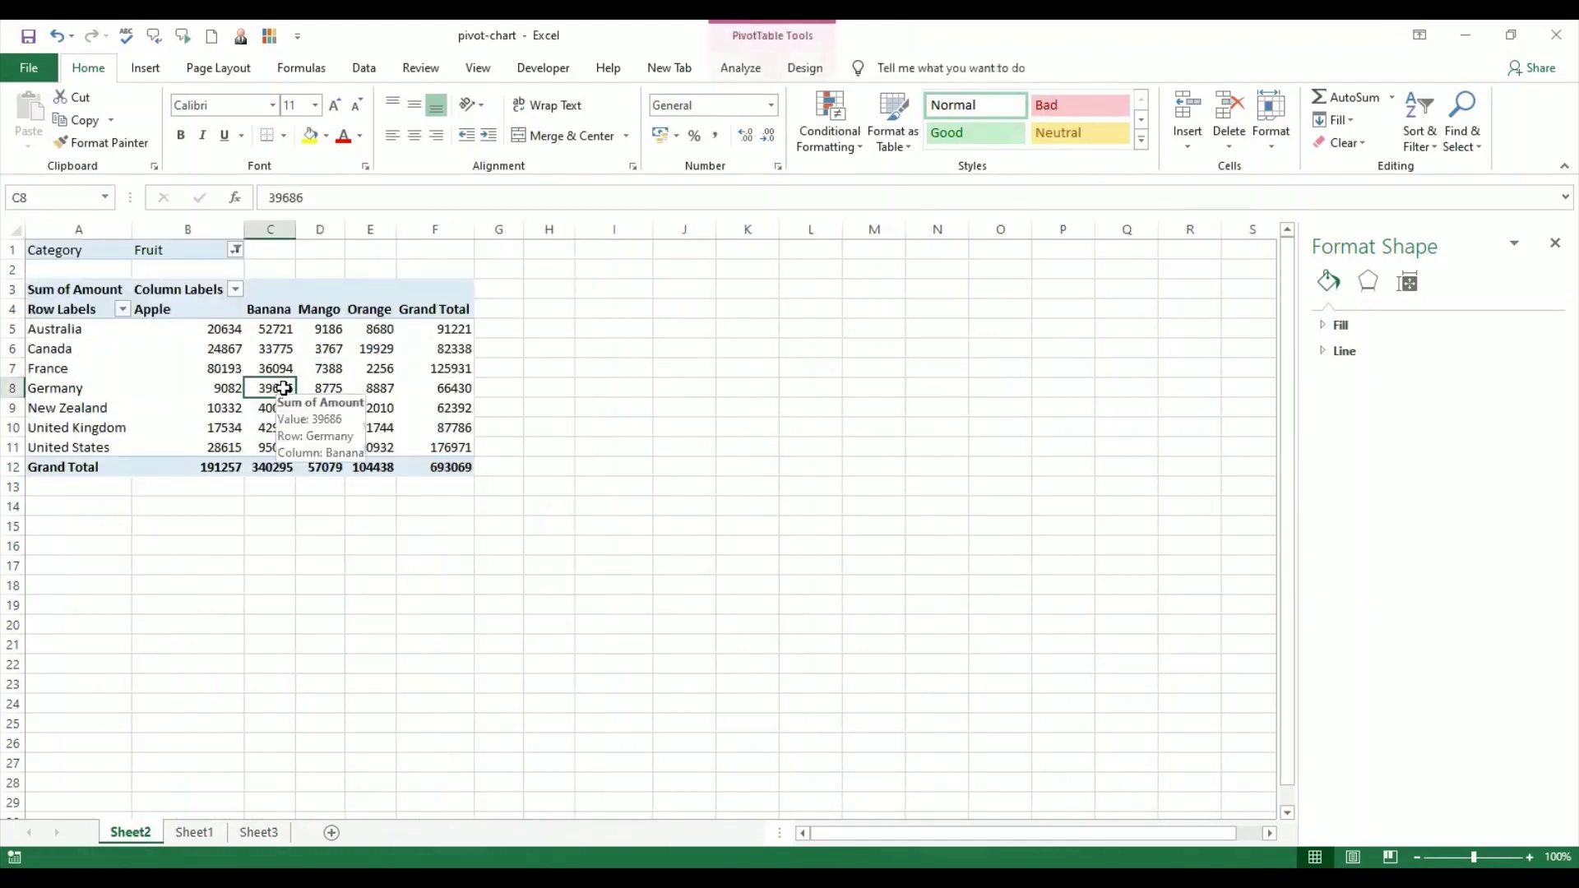
pyautogui.click(740, 69)
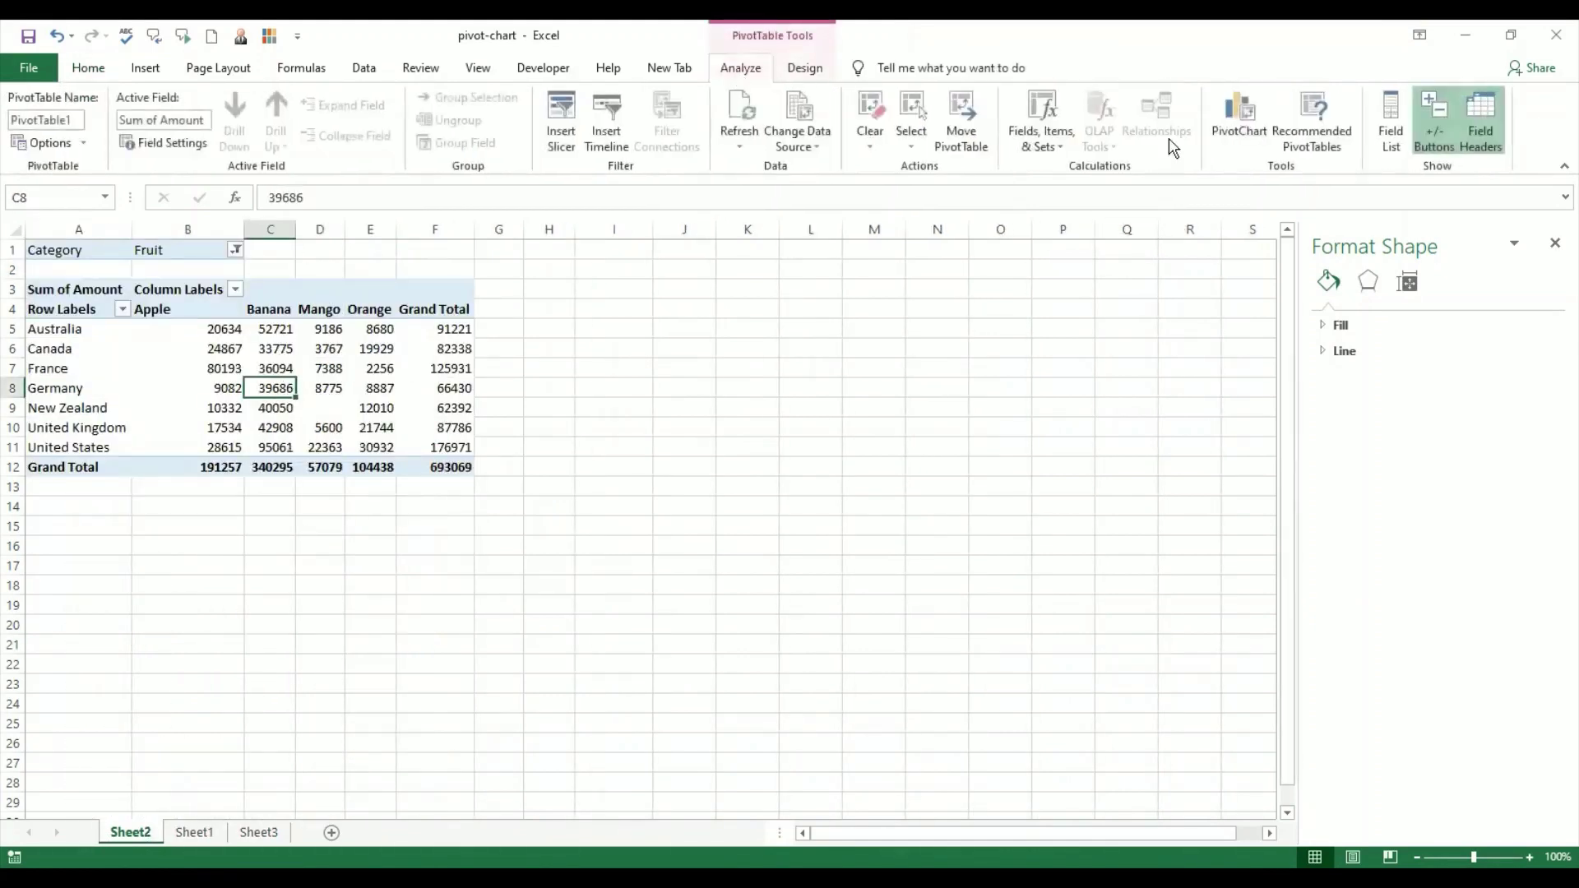
pyautogui.click(1240, 138)
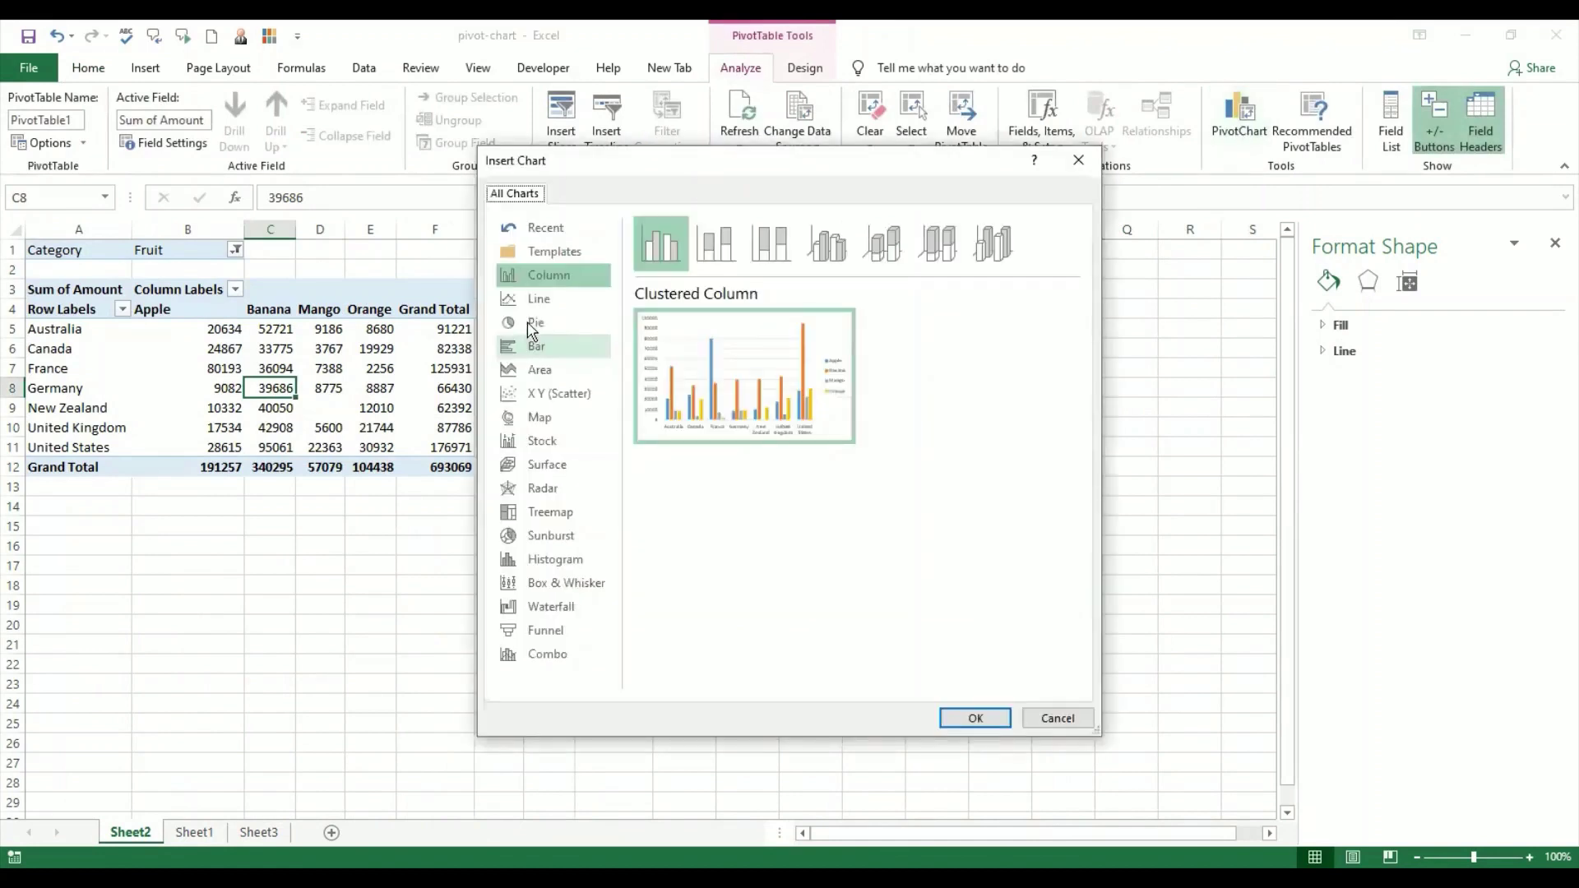
pyautogui.click(530, 324)
pyautogui.click(976, 720)
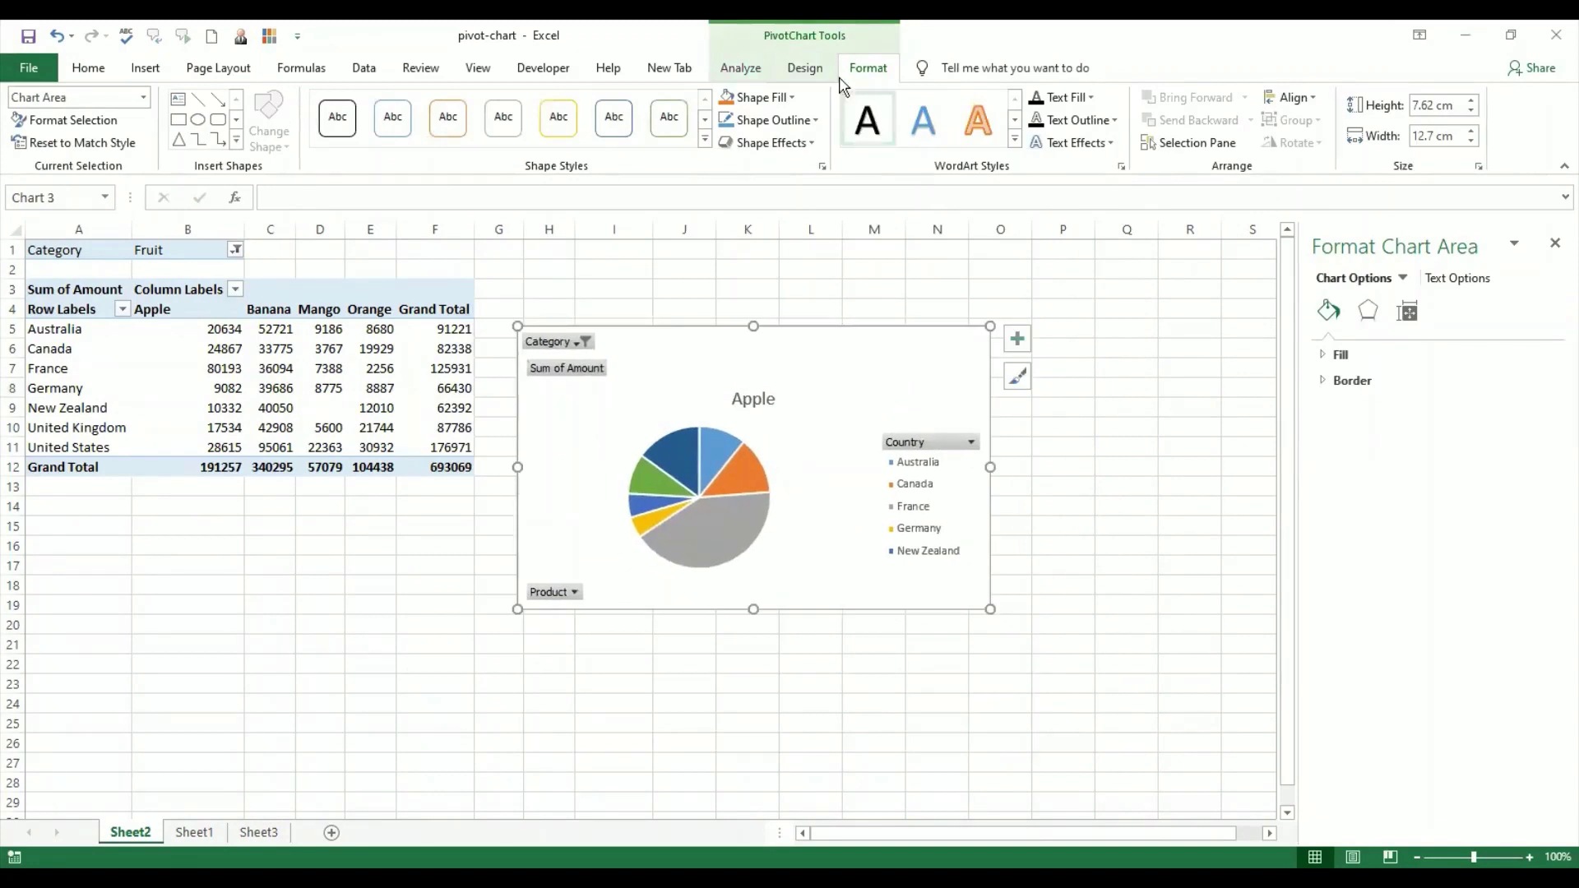
# - Move the pie pivot chart from Sheet2 into Sheet3 as an embedded object
pyautogui.click(808, 71)
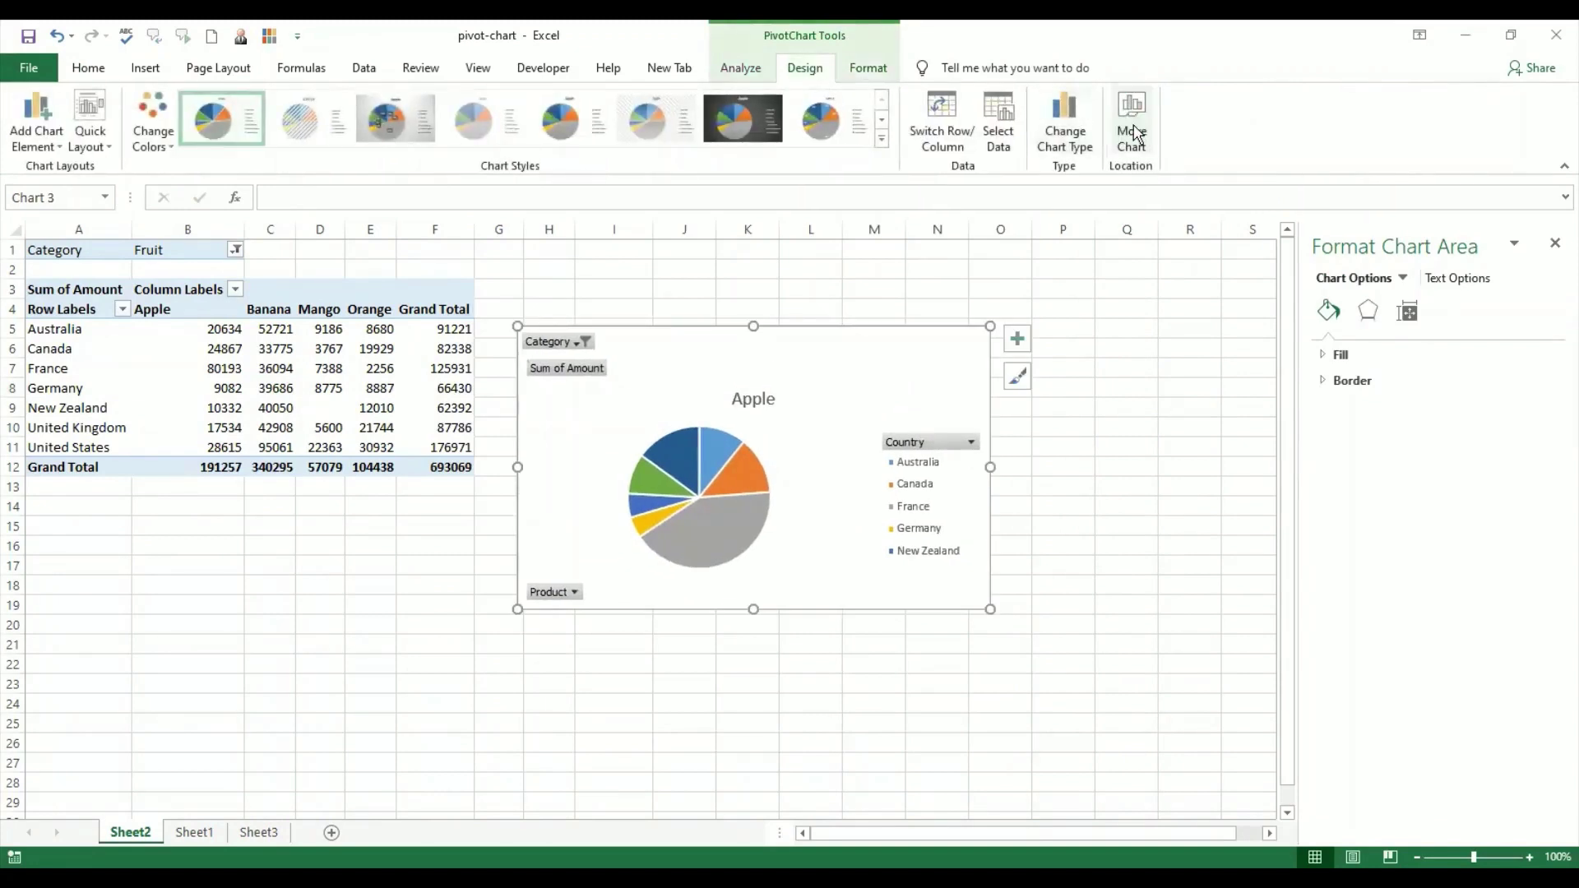
pyautogui.click(1134, 136)
pyautogui.click(885, 362)
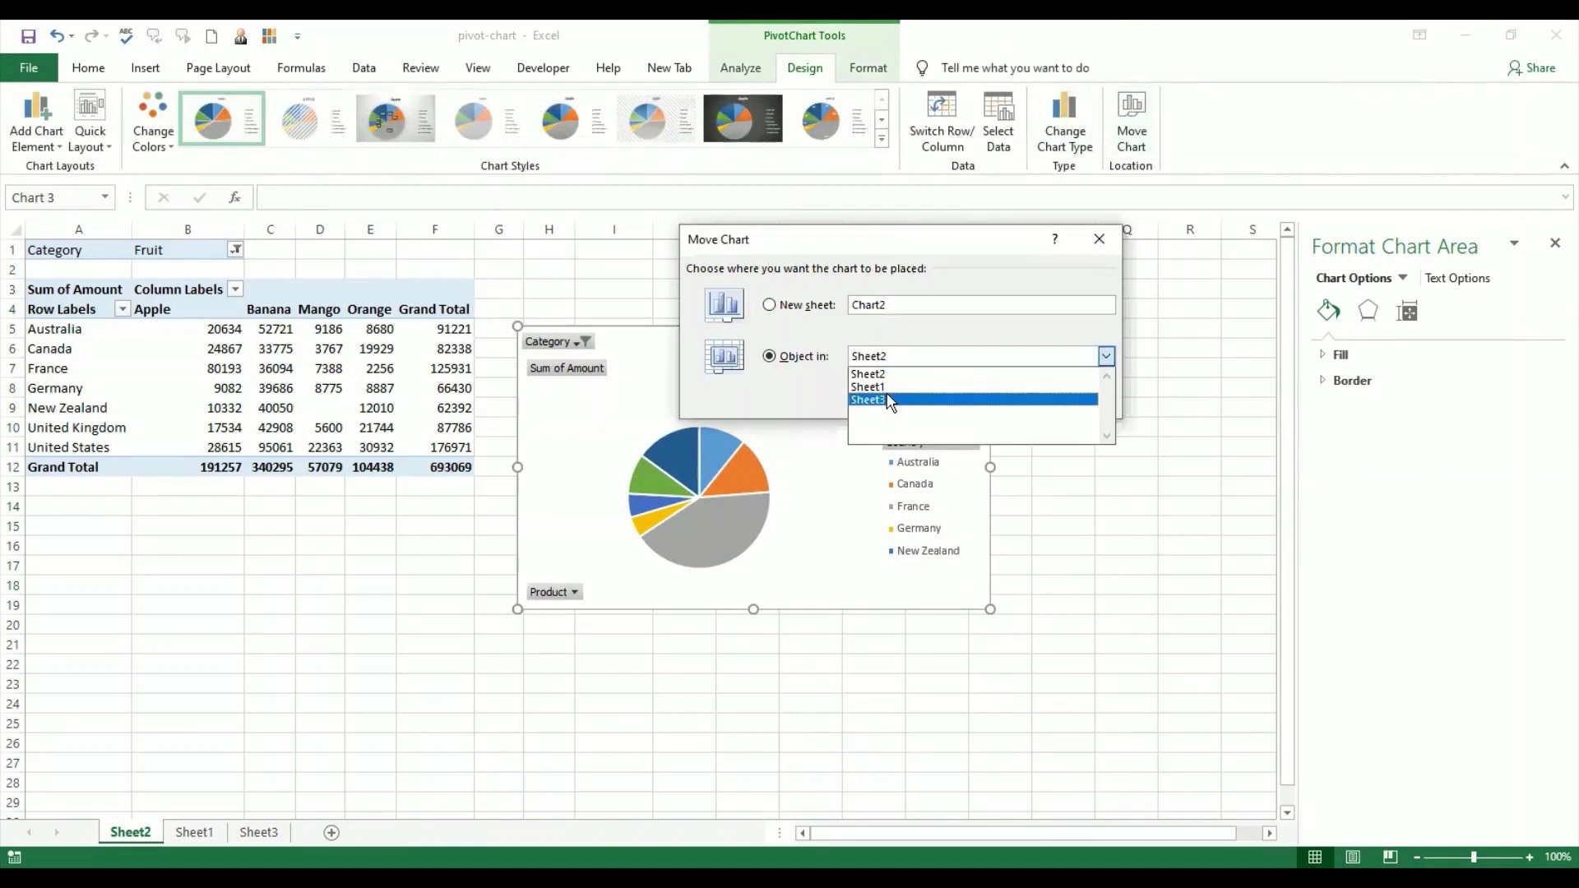
pyautogui.click(887, 395)
pyautogui.click(993, 401)
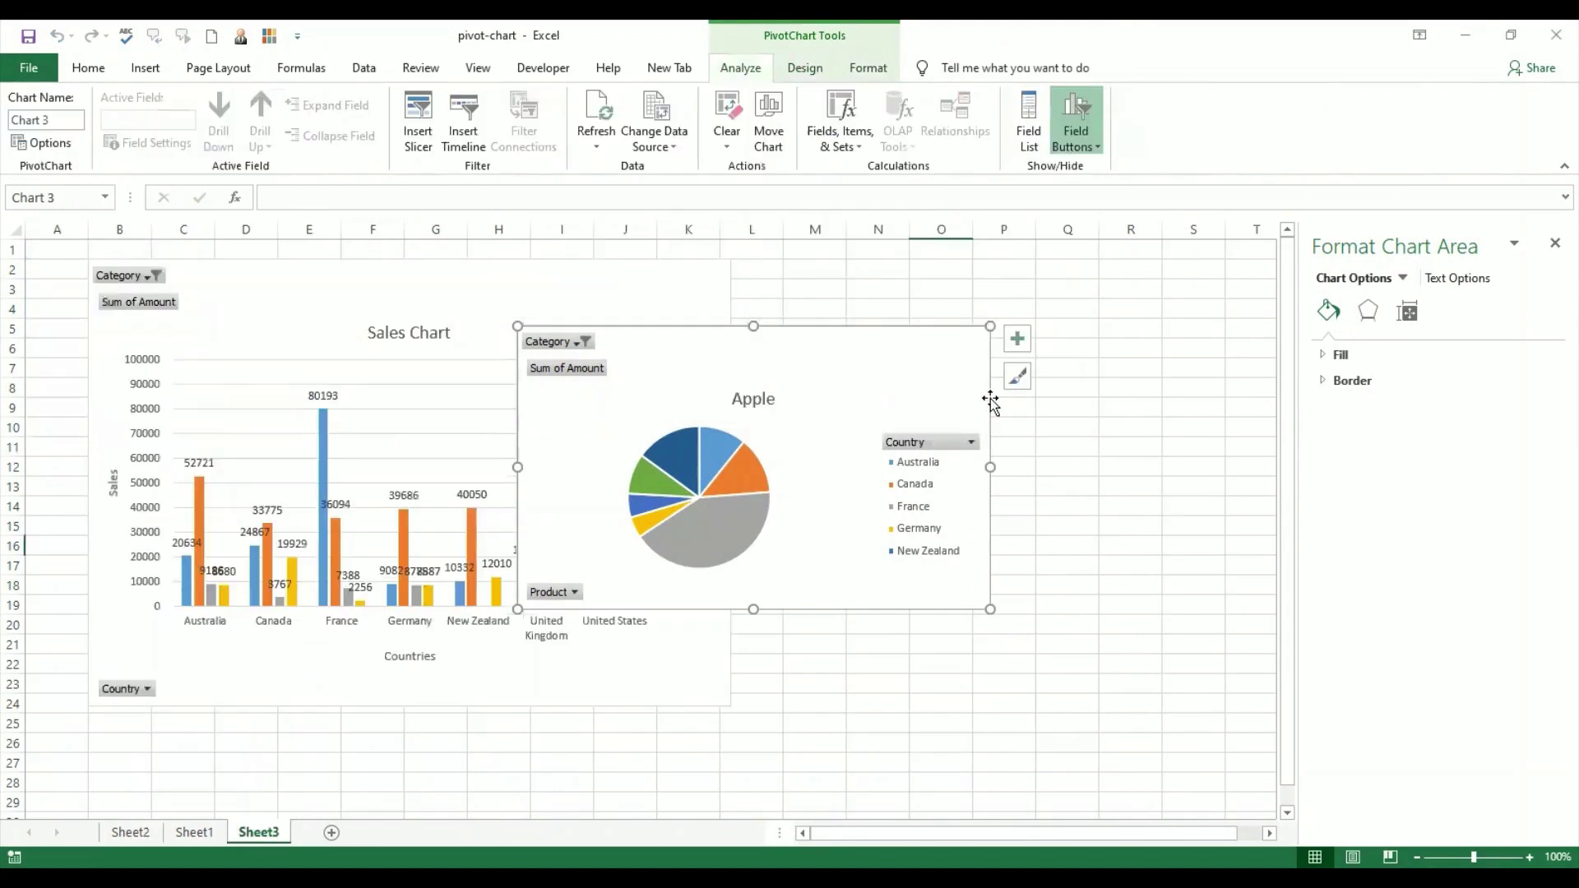
# - Place the pie chart beside the Sales Chart, starting at about column L and level with its upper edge at row 2
pyautogui.moveTo(885, 387); pyautogui.dragTo(1122, 318)
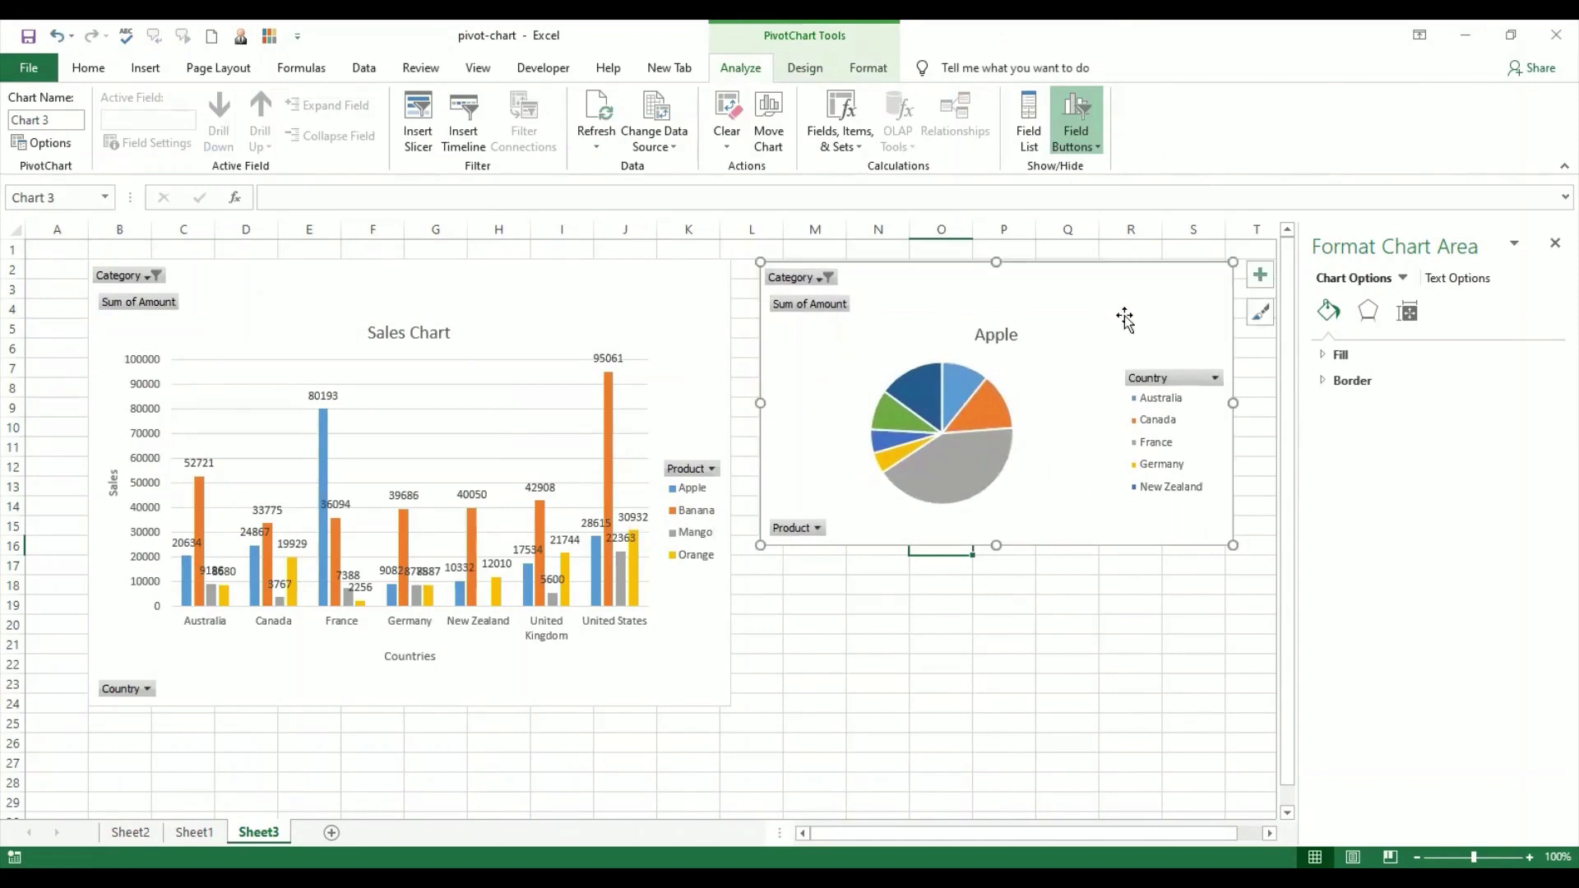
pyautogui.click(961, 648)
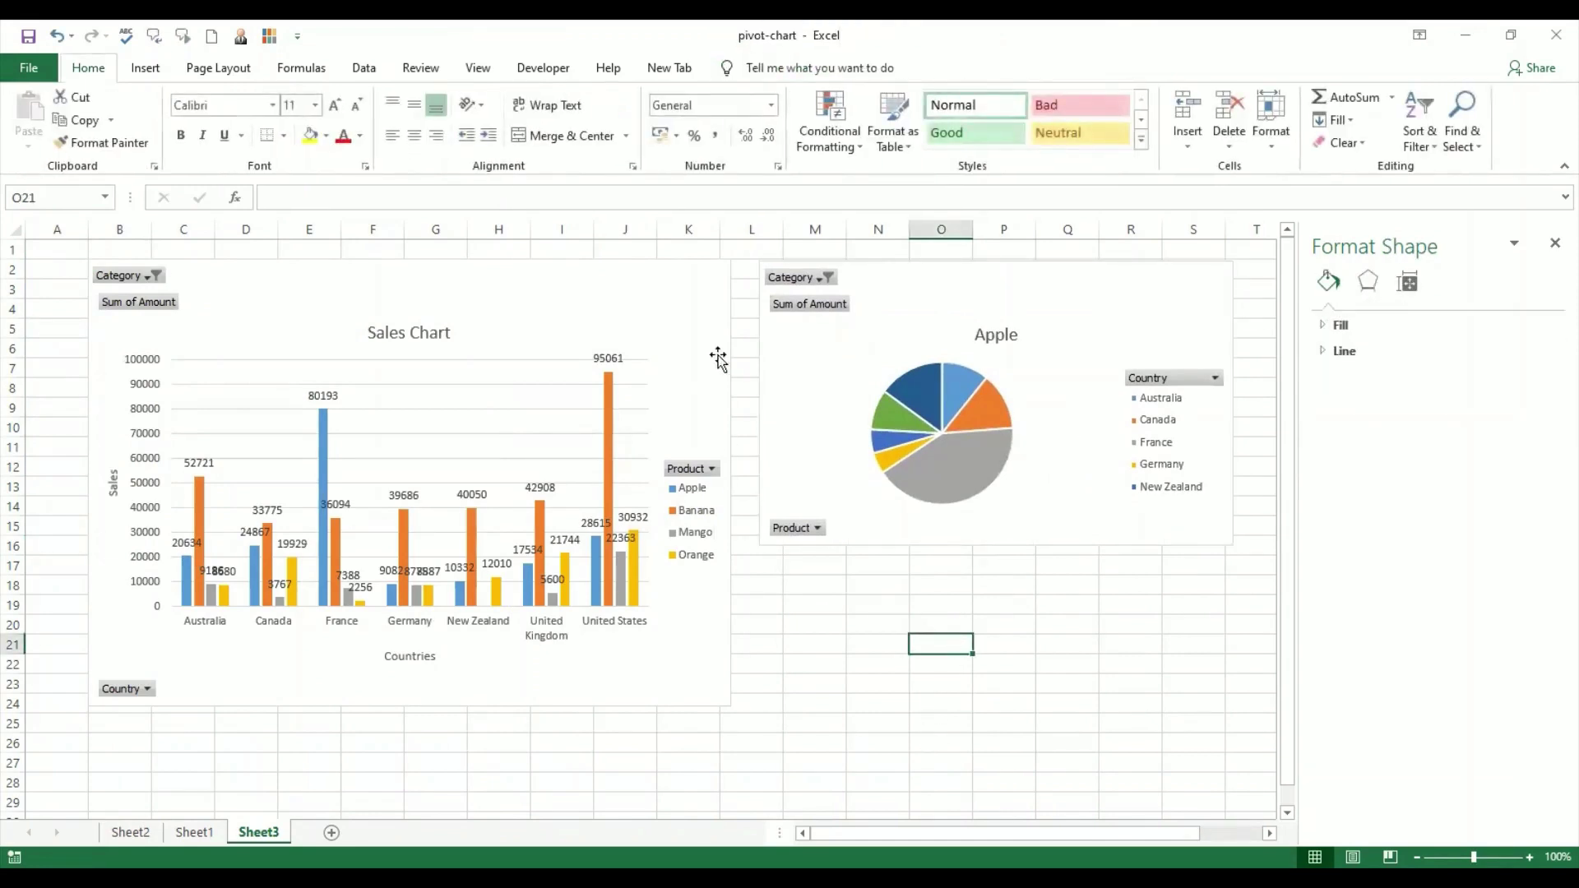
pyautogui.click(691, 307)
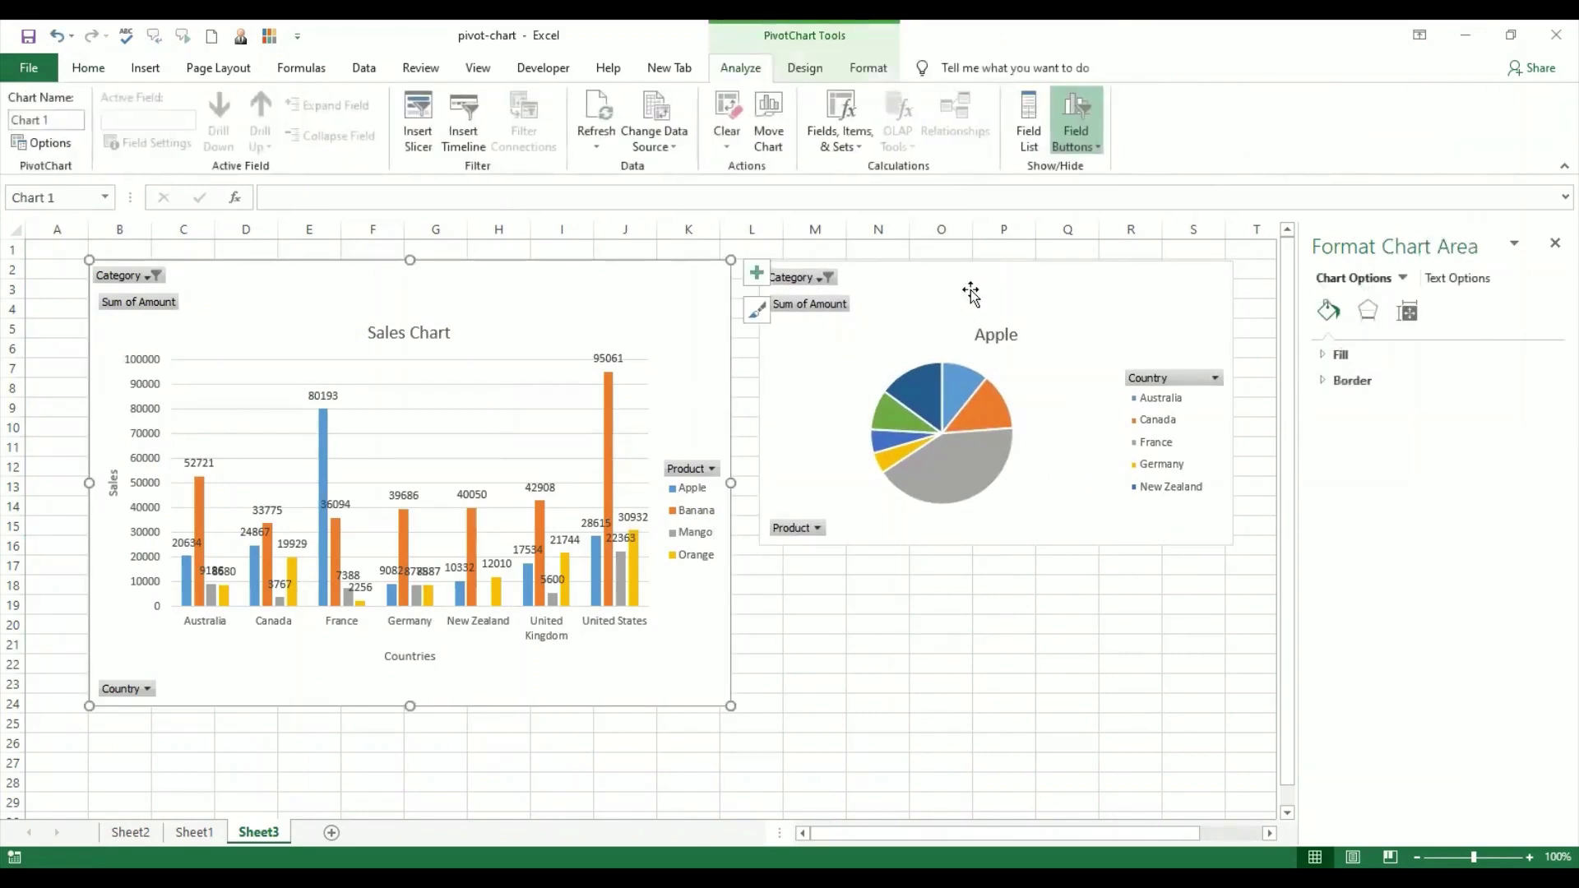
pyautogui.click(974, 297)
pyautogui.moveTo(974, 297); pyautogui.dragTo(974, 301)
pyautogui.click(923, 688)
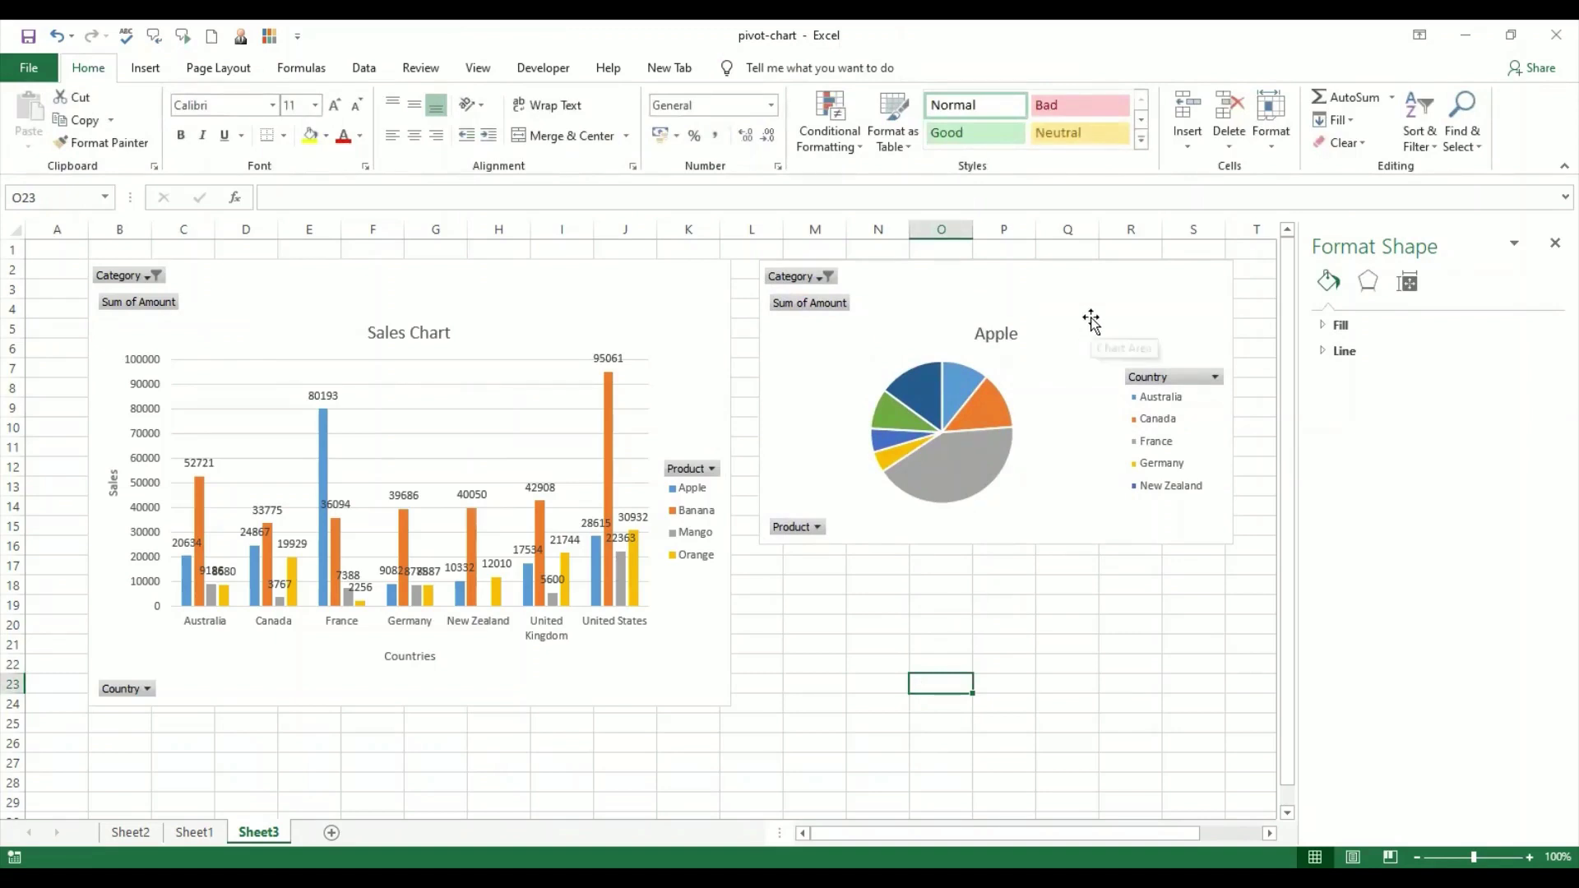
# - Duplicate the pie chart and place the copy directly below the original, starting at about row 17
pyautogui.click(1088, 421)
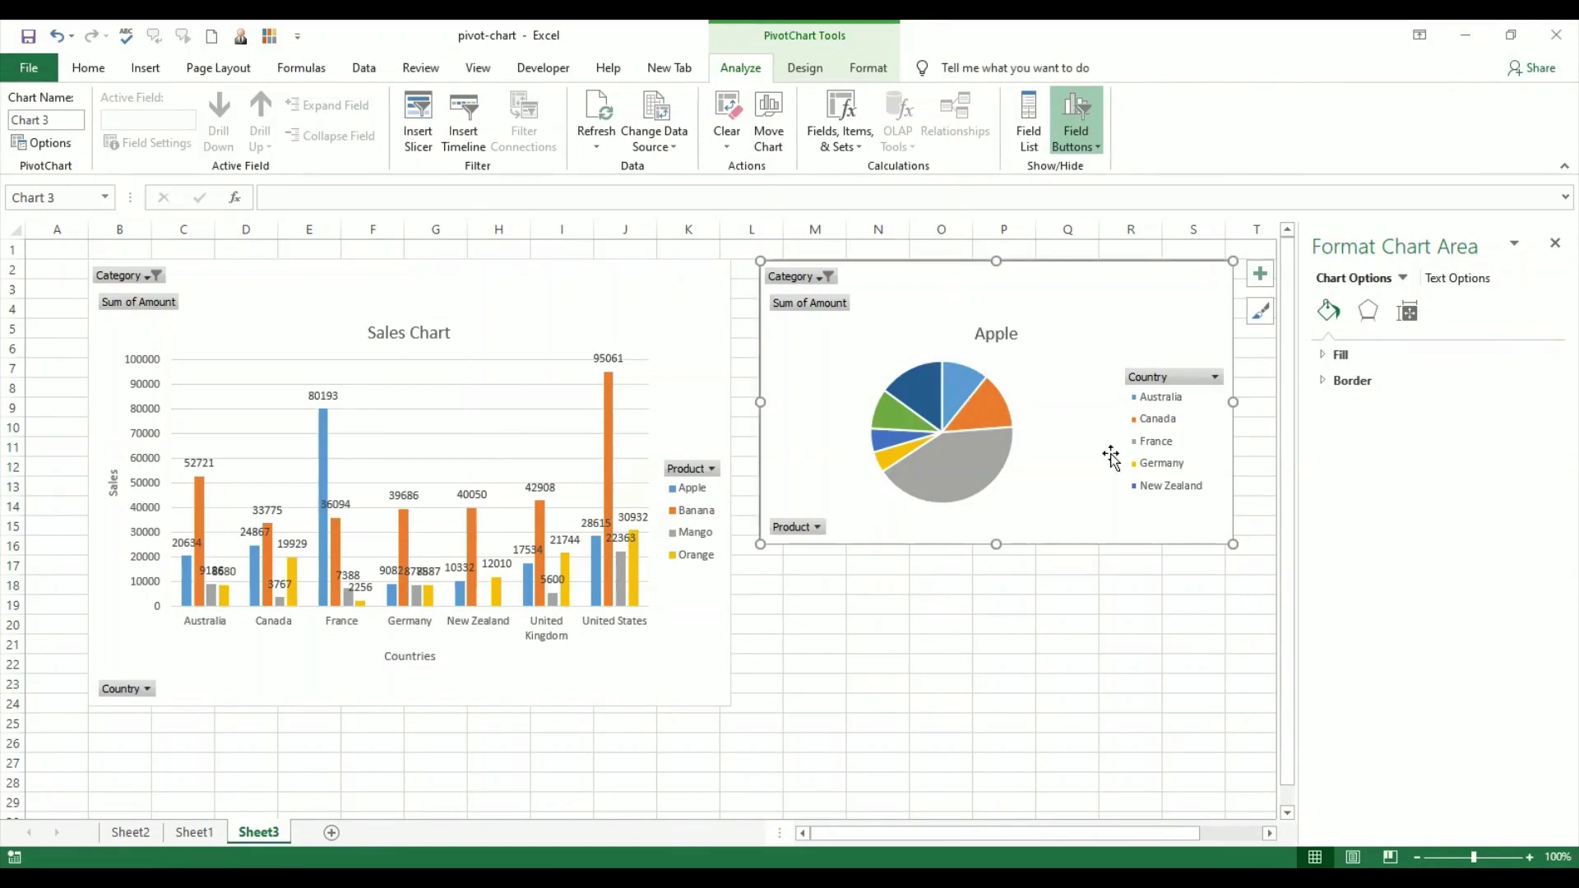
pyautogui.moveTo(1089, 345)
pyautogui.mouseDown()
pyautogui.moveTo(1091, 370)
pyautogui.moveTo(1091, 314)
pyautogui.mouseUp()
pyautogui.hotkey('ctrl', 'c')
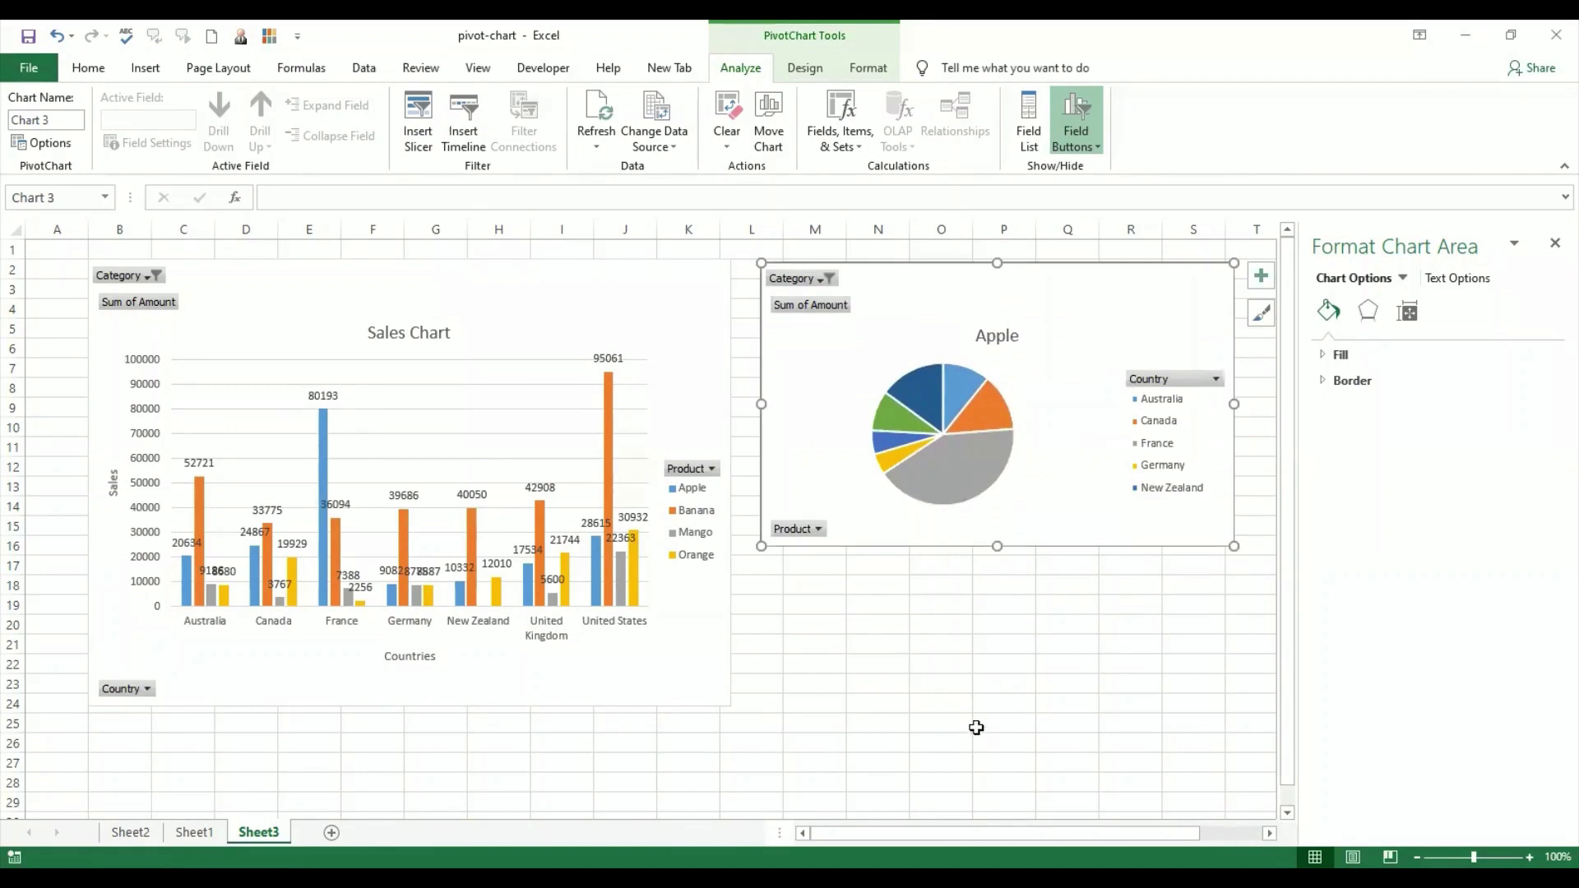
pyautogui.click(969, 719)
pyautogui.hotkey('ctrl', 'v')
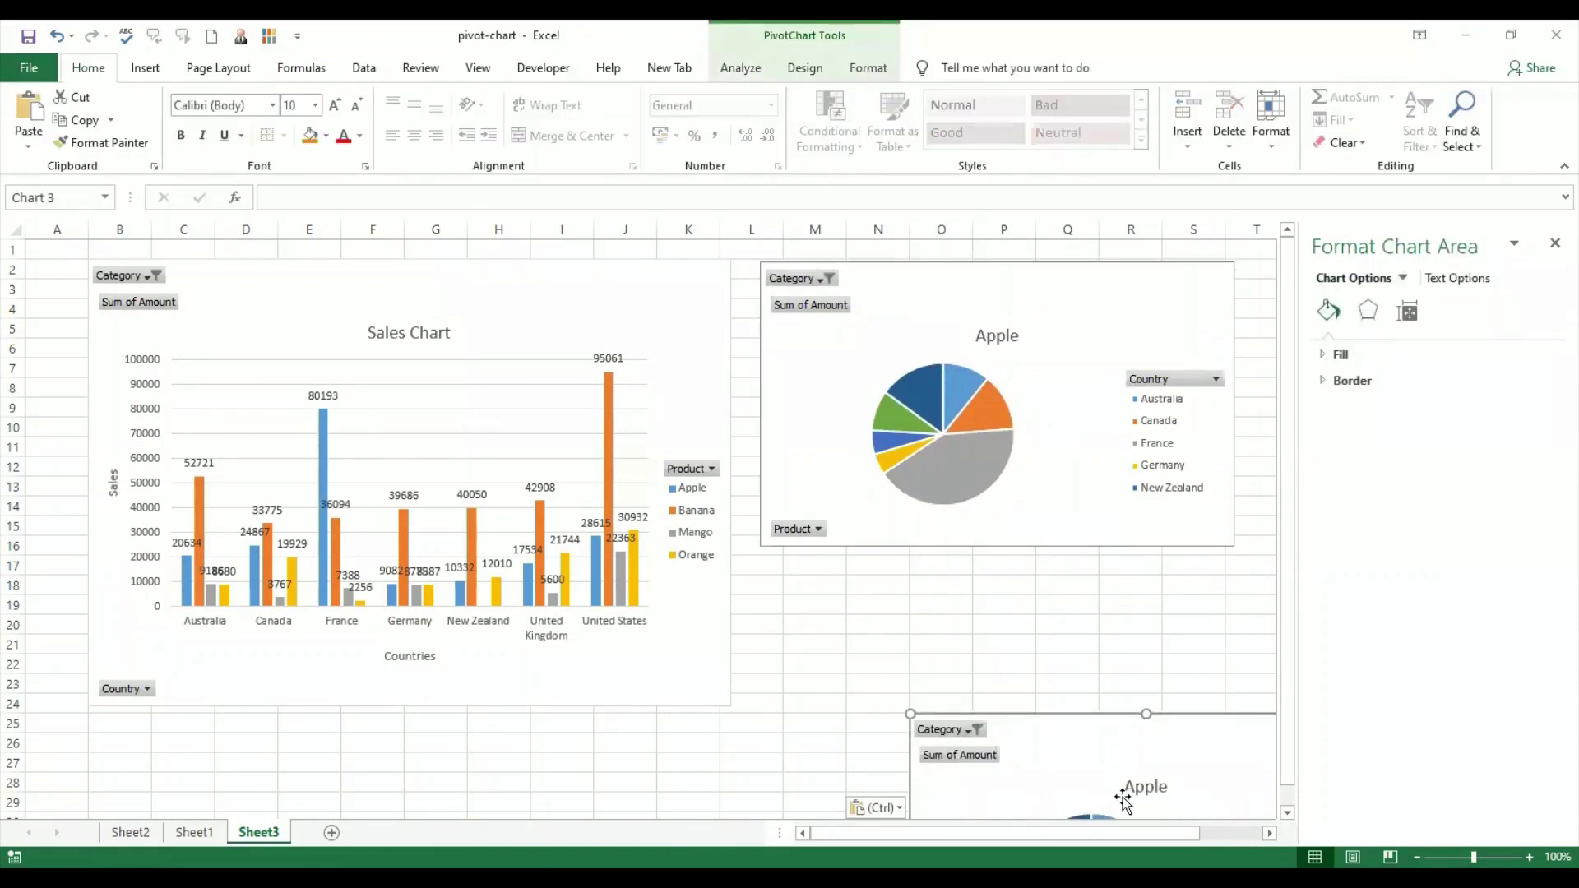
pyautogui.moveTo(1107, 748); pyautogui.dragTo(959, 593)
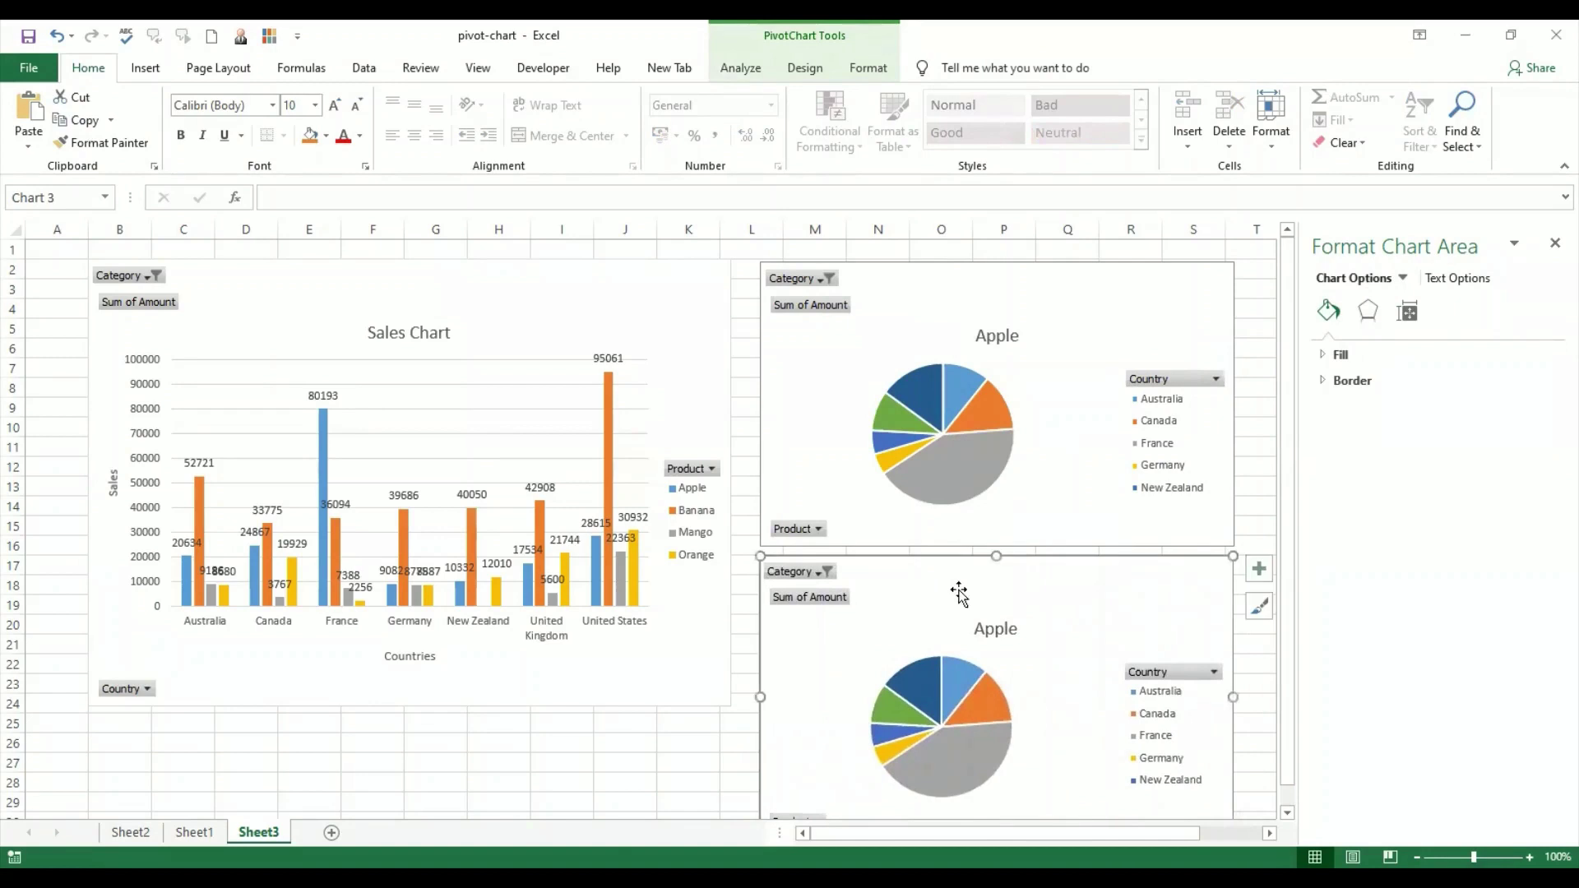
pyautogui.click(645, 759)
pyautogui.scroll(-1, 663, 815)
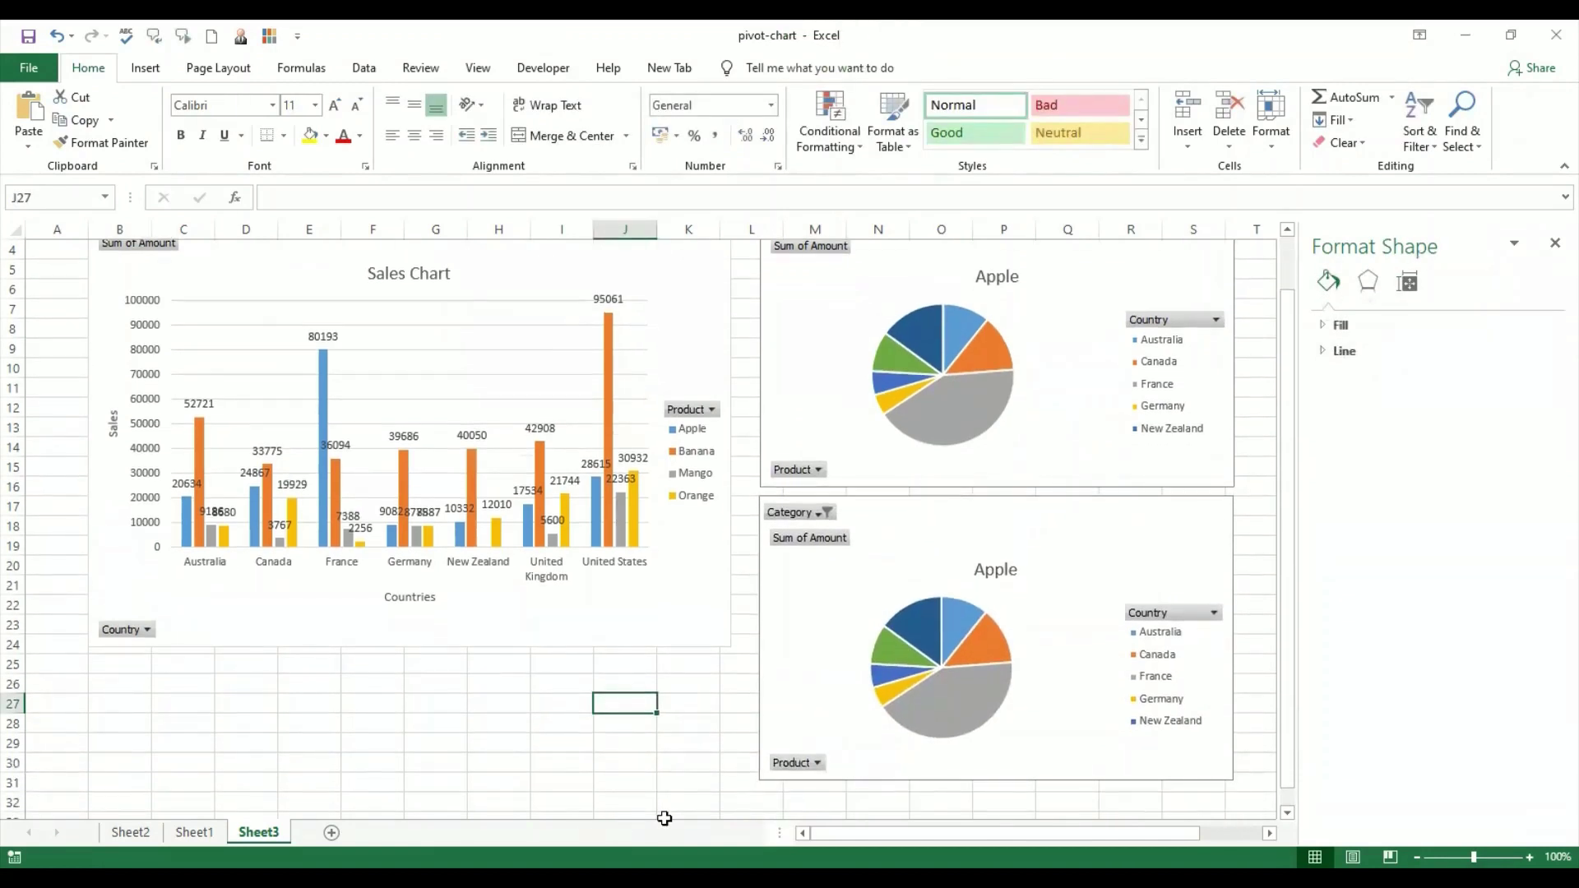
pyautogui.scroll(1, 665, 818)
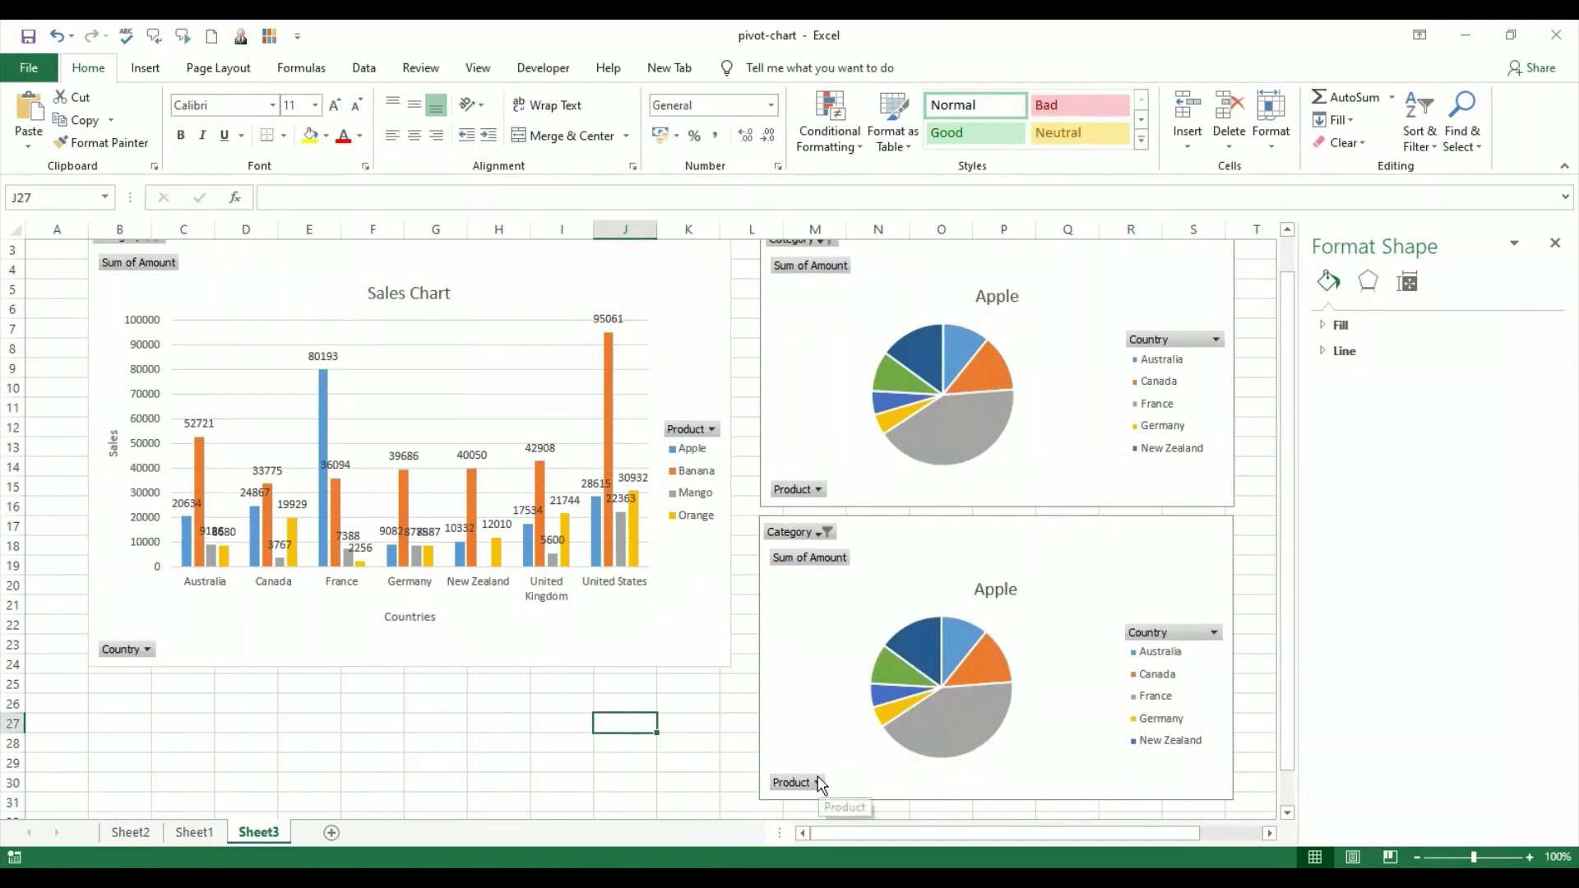
# - Filter the pivot charts' Product field to show only Beans
pyautogui.click(853, 564)
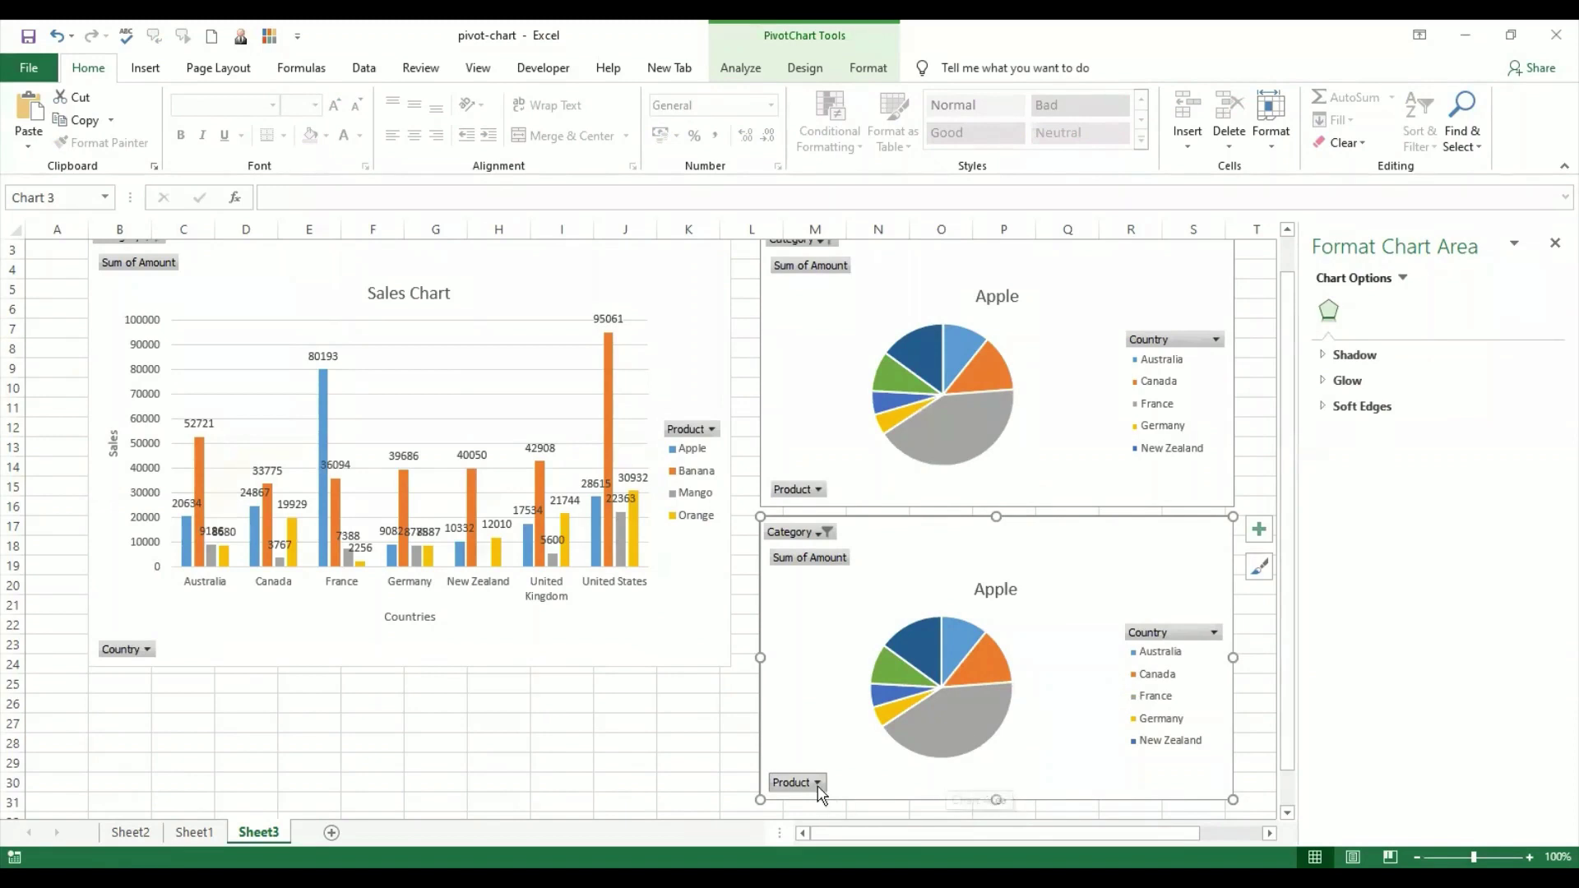
pyautogui.click(712, 428)
pyautogui.click(613, 576)
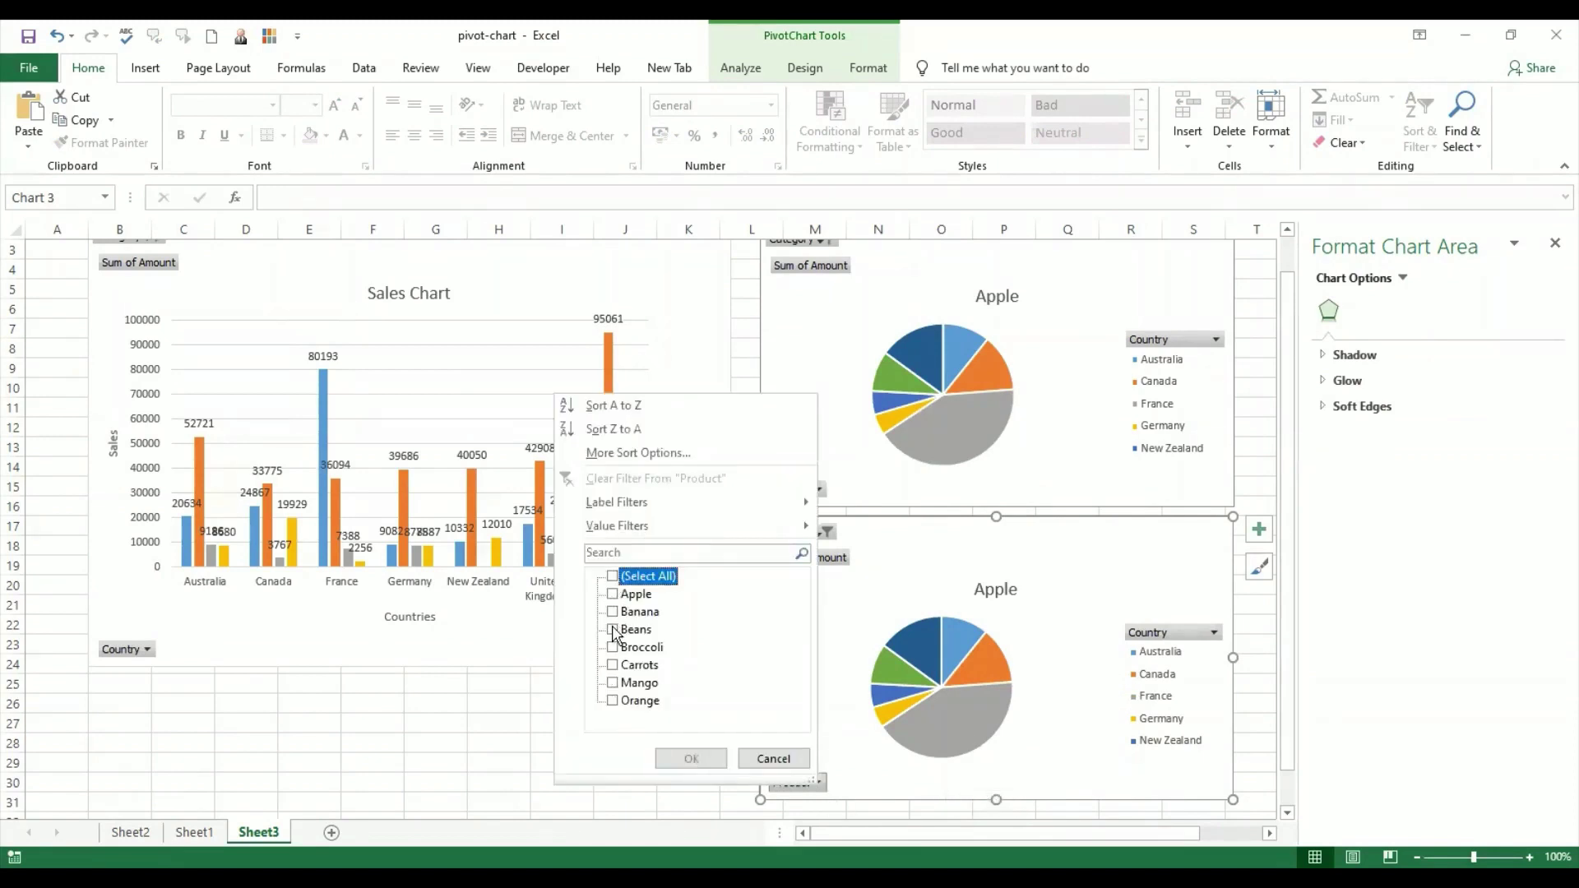
pyautogui.click(613, 631)
pyautogui.click(691, 758)
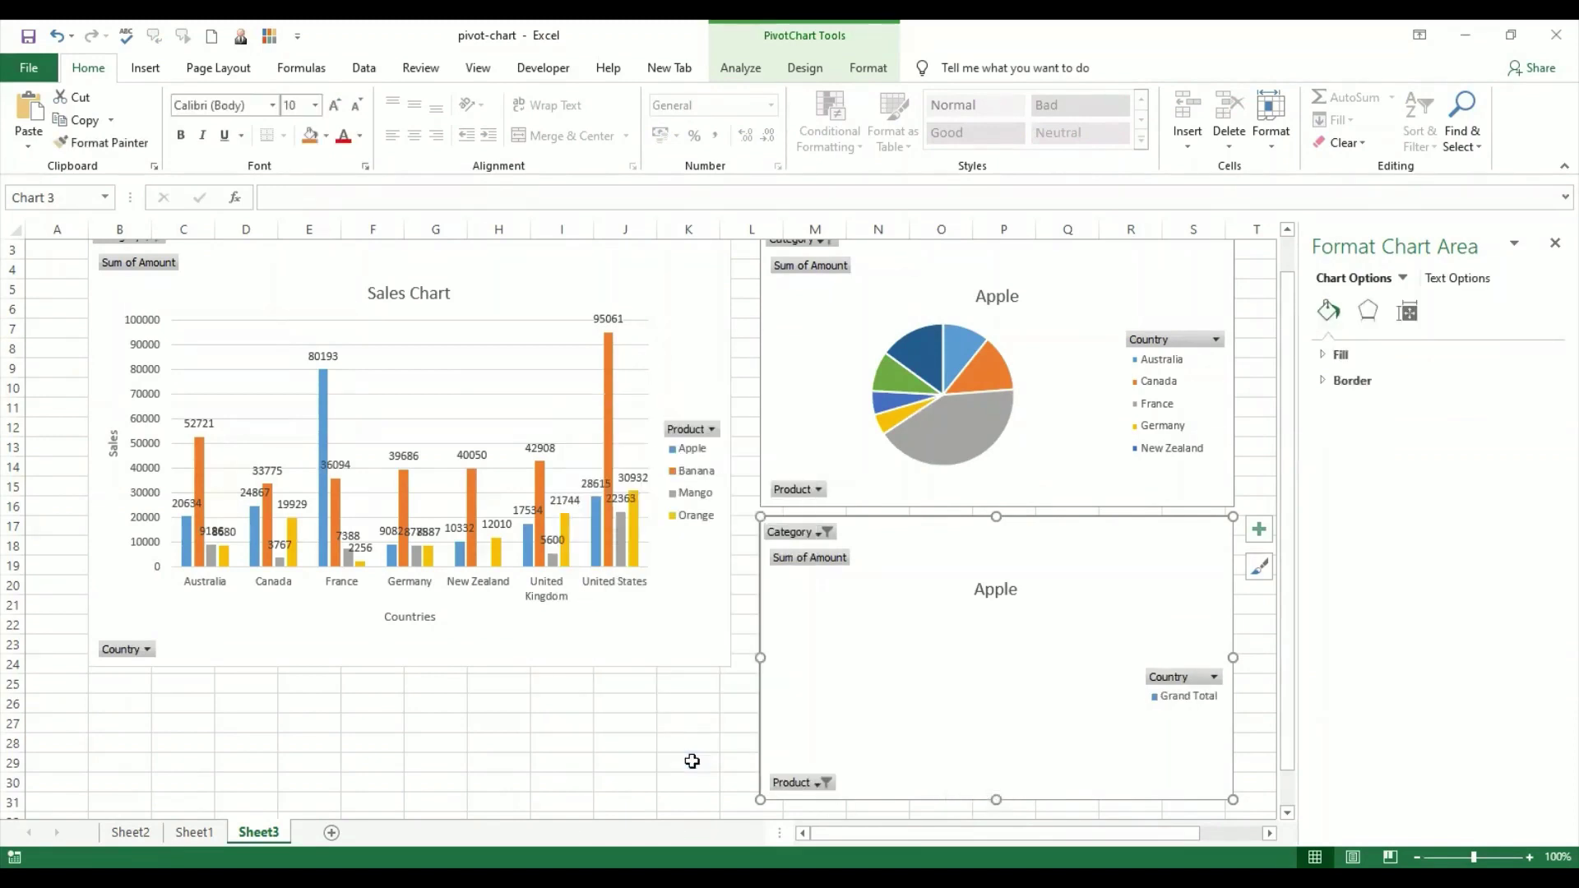
# - Set the pivot charts' Category filter to (All)
pyautogui.click(826, 532)
pyautogui.click(611, 571)
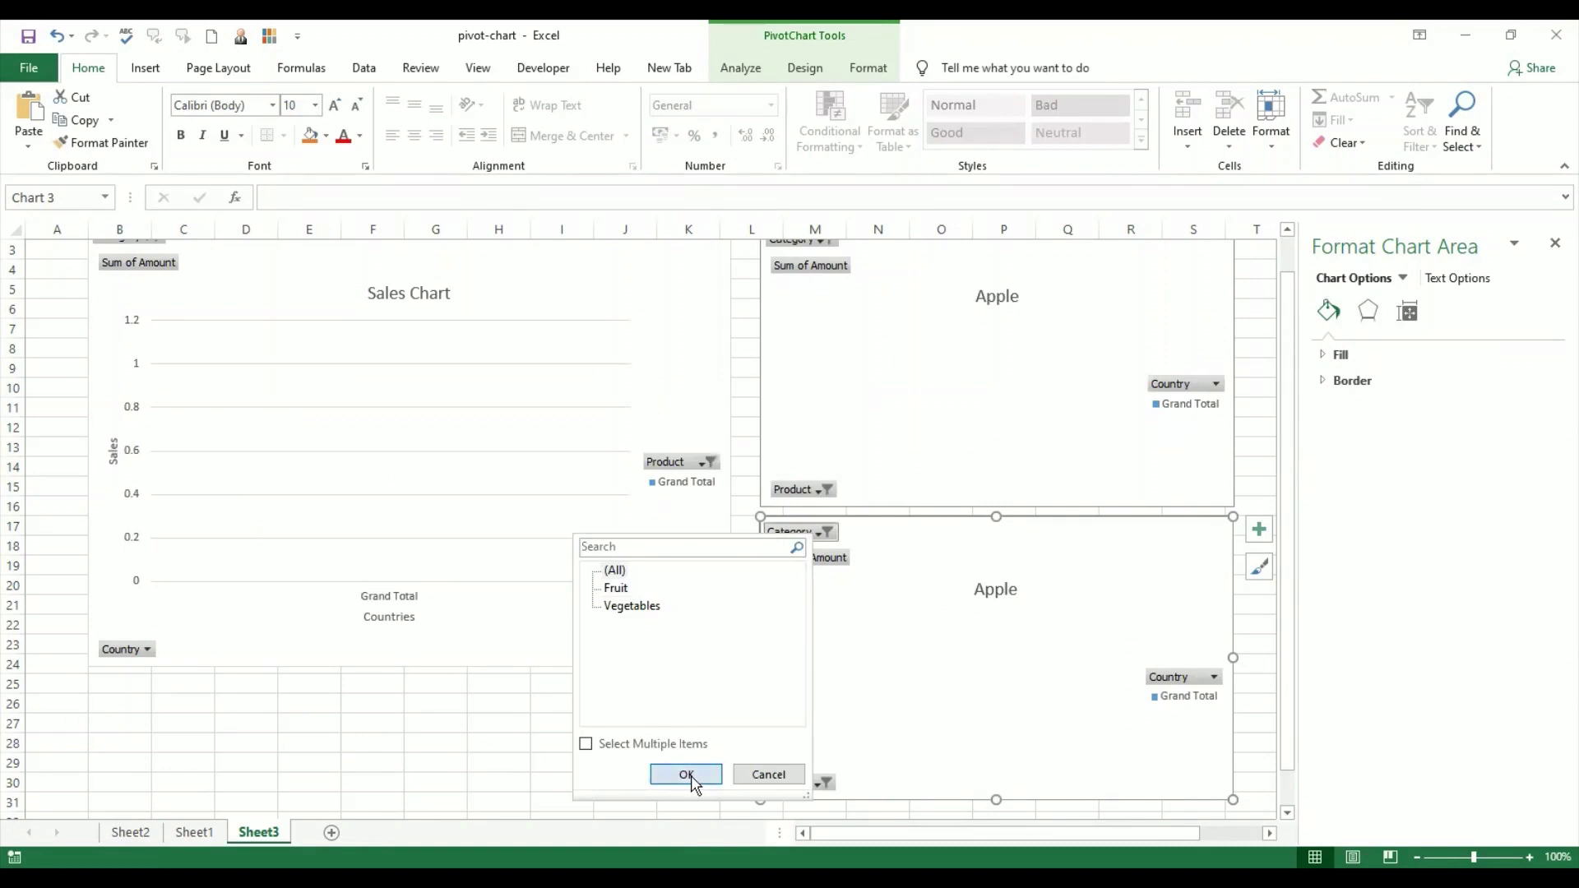
pyautogui.click(688, 776)
pyautogui.click(679, 741)
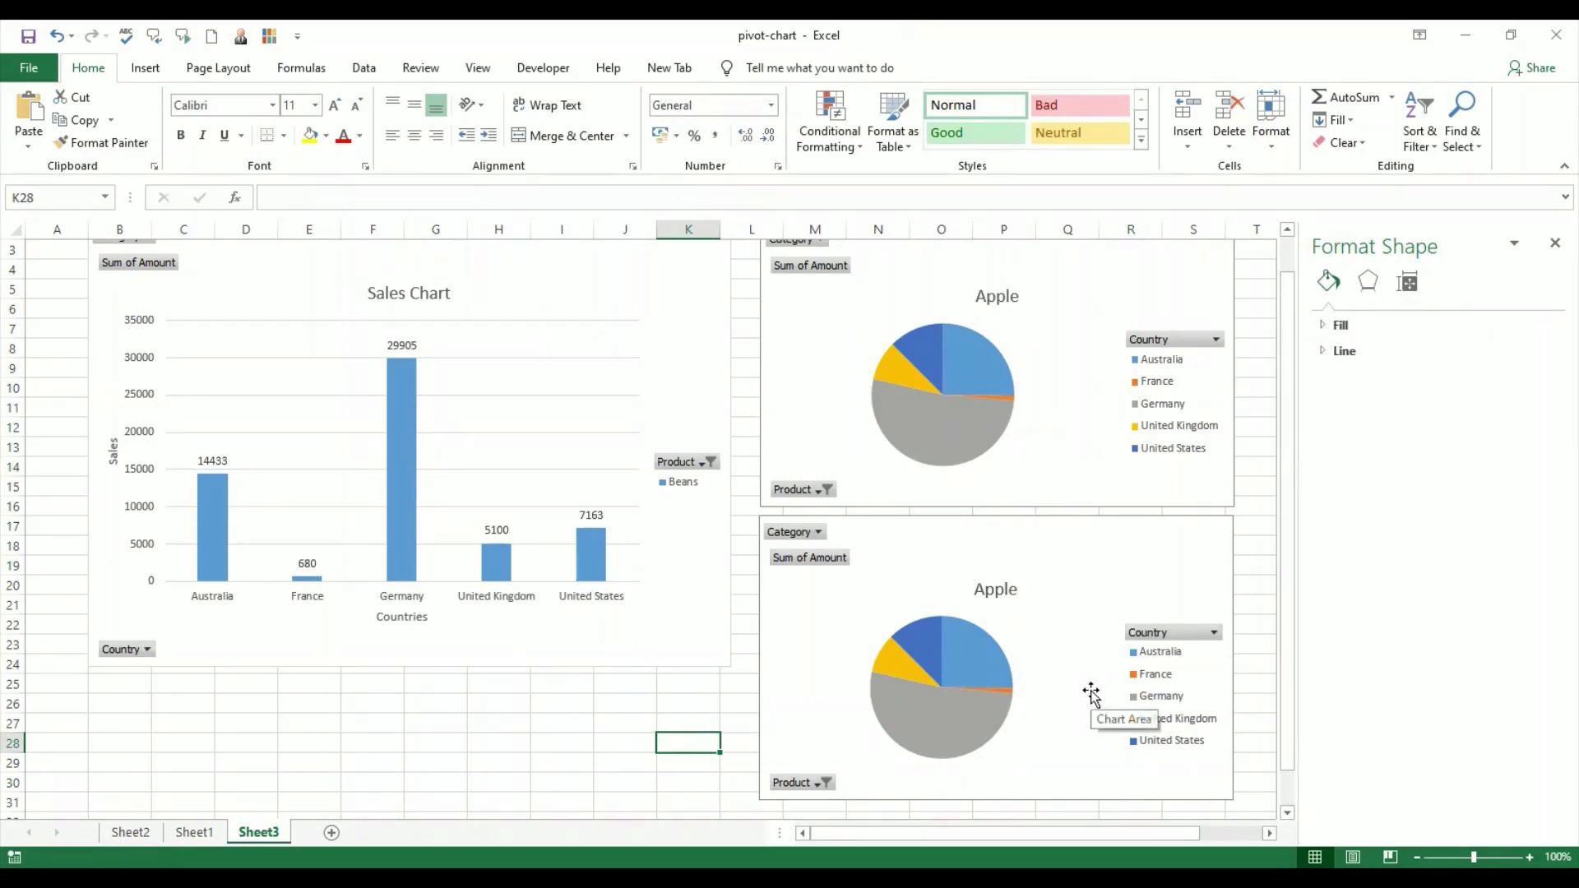
# - Check the lower pie chart's Product filter and the source pivot table on Sheet2, and return to Sheet3
pyautogui.click(822, 784)
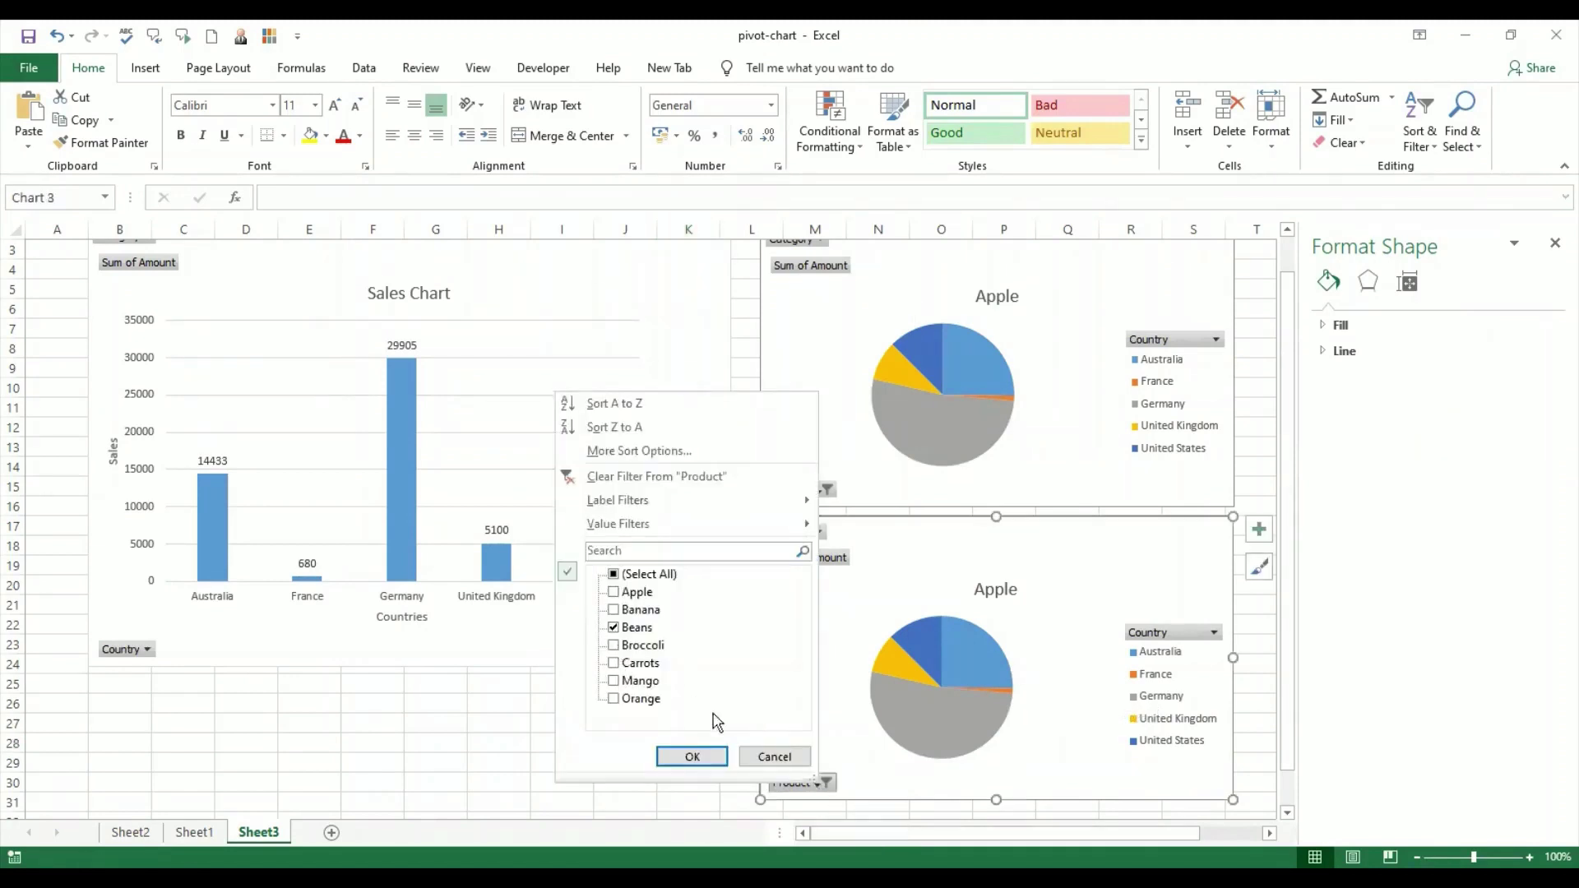
pyautogui.click(765, 757)
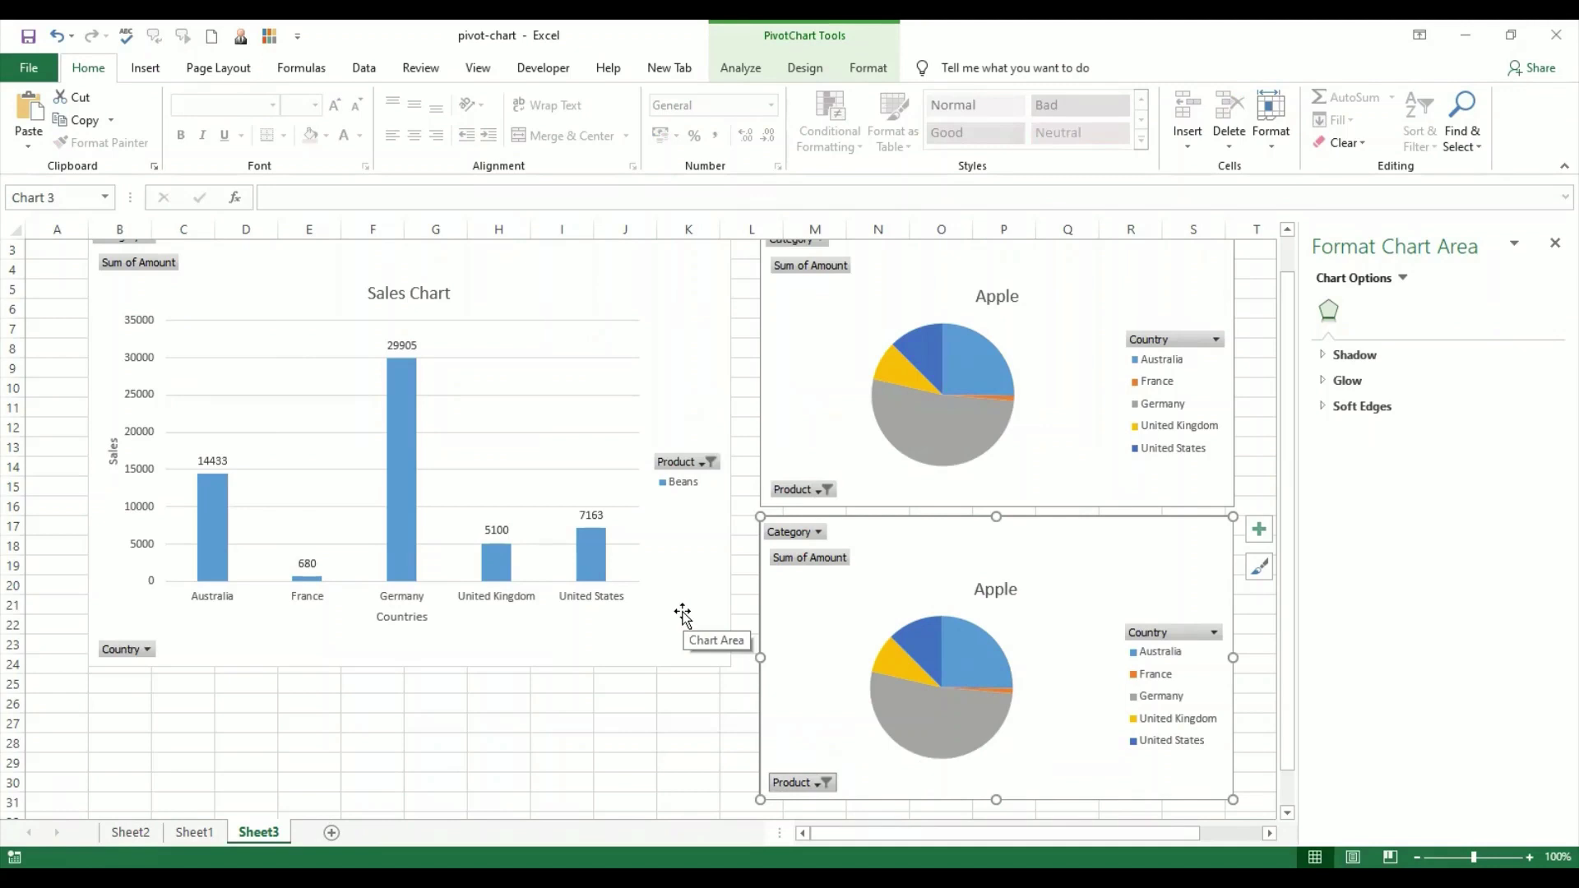
pyautogui.click(662, 722)
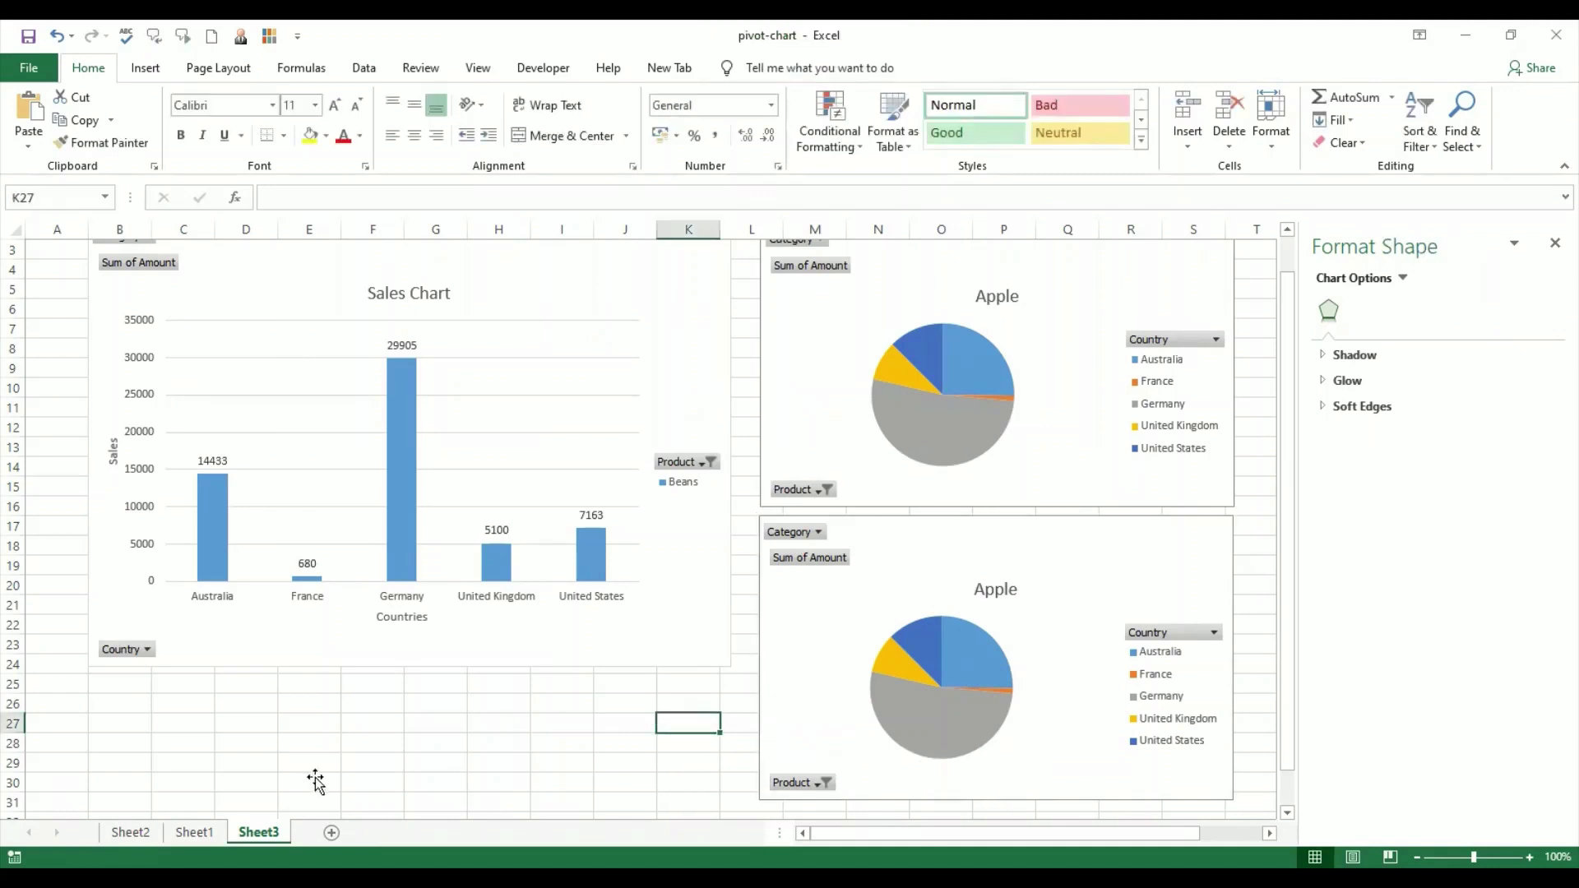
pyautogui.click(192, 833)
pyautogui.click(131, 833)
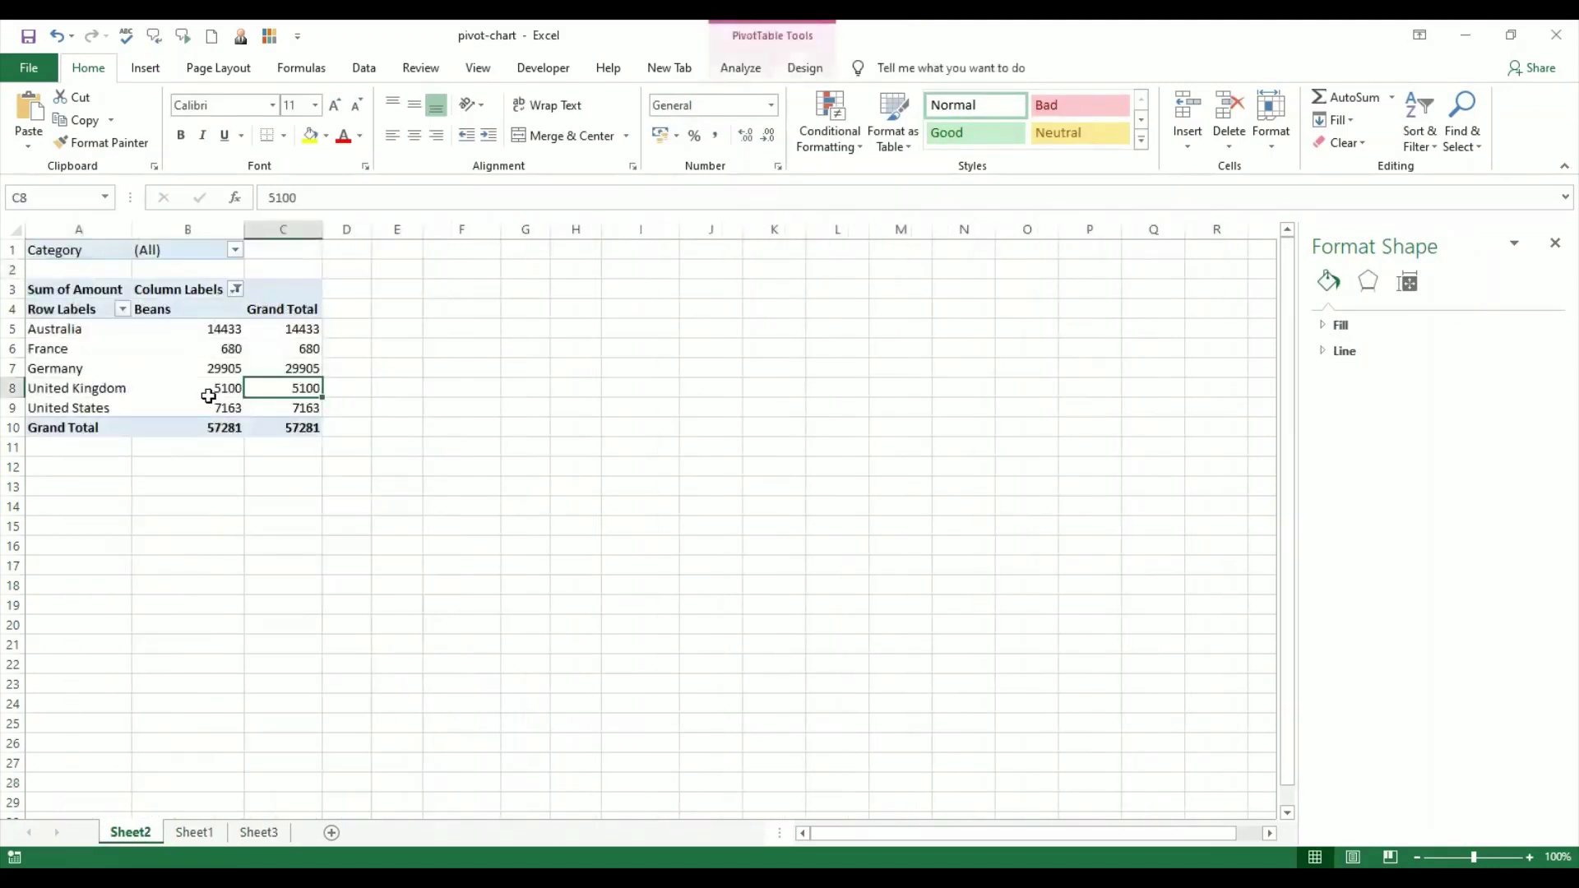
pyautogui.click(210, 395)
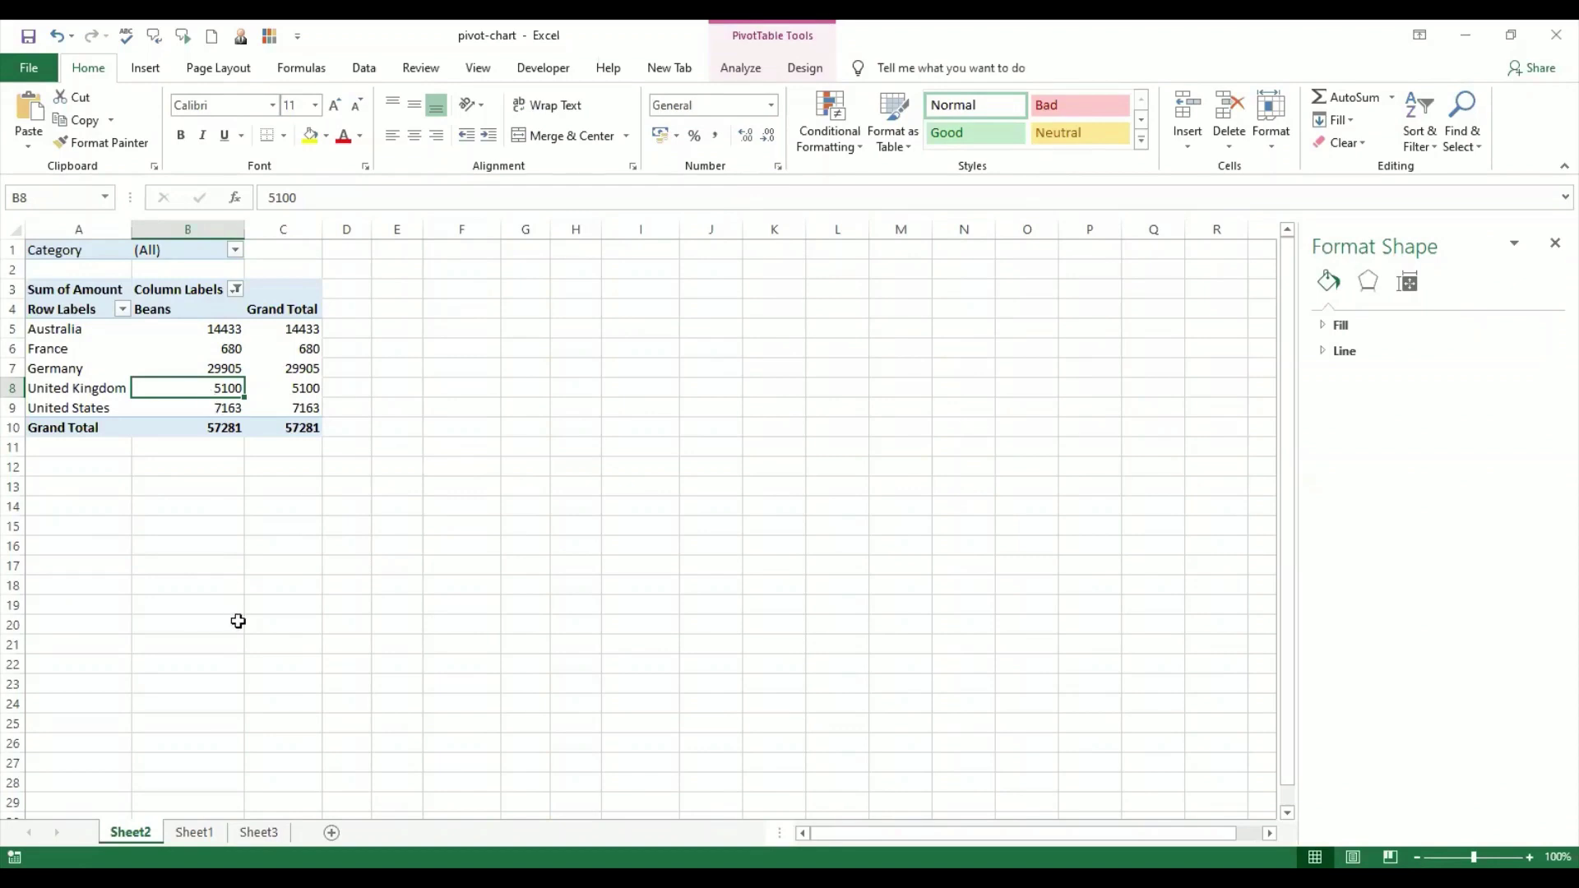
pyautogui.click(258, 832)
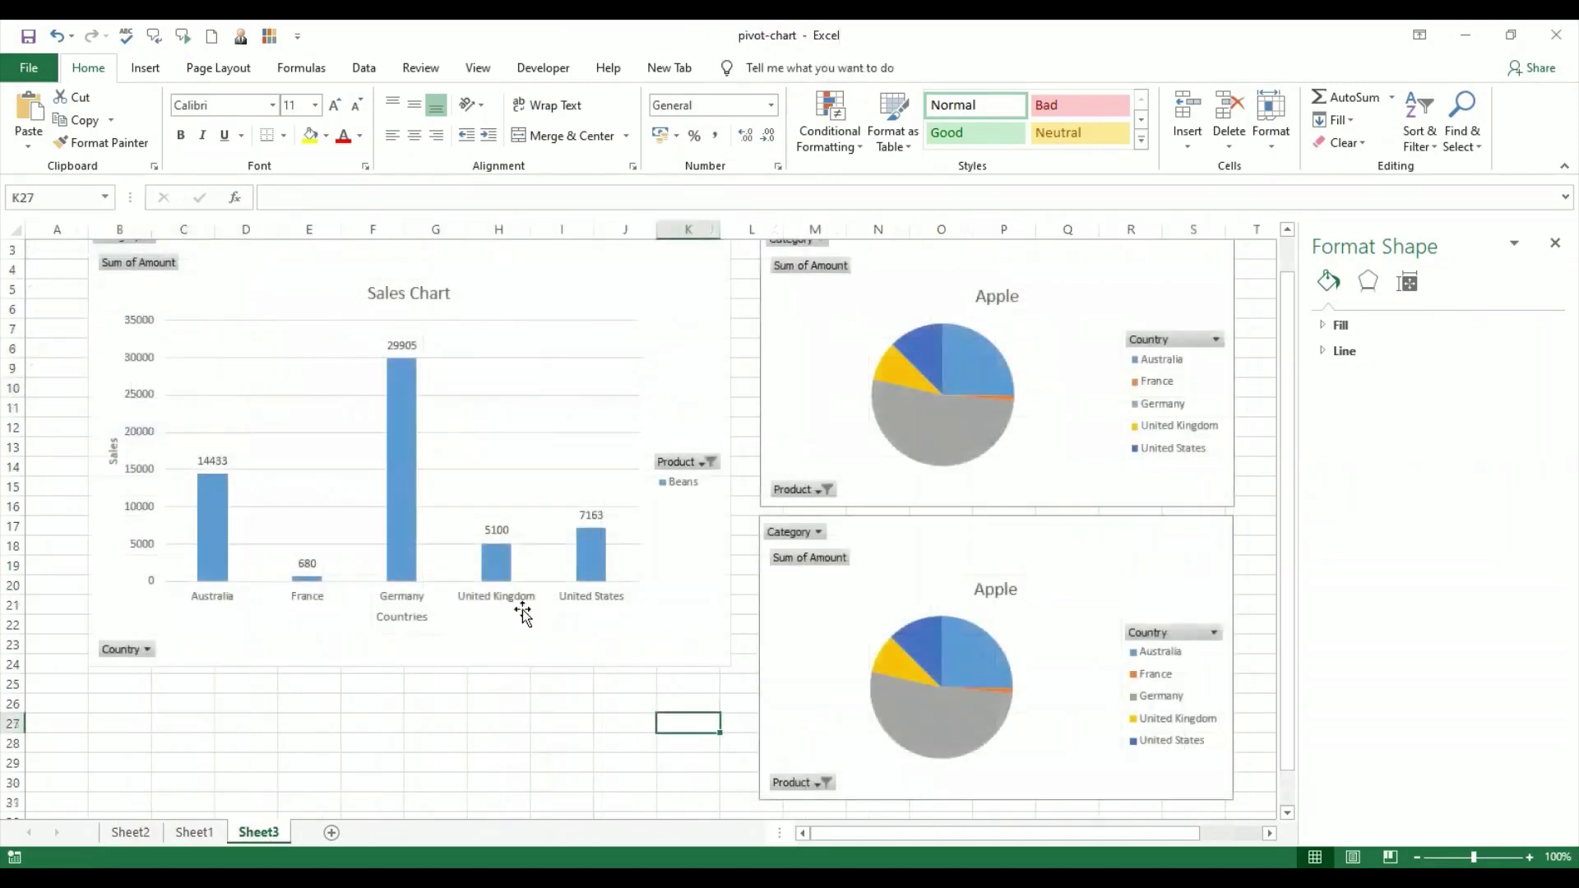
# - Delete both pie charts from Sheet3
pyautogui.click(818, 349)
pyautogui.press('Delete')
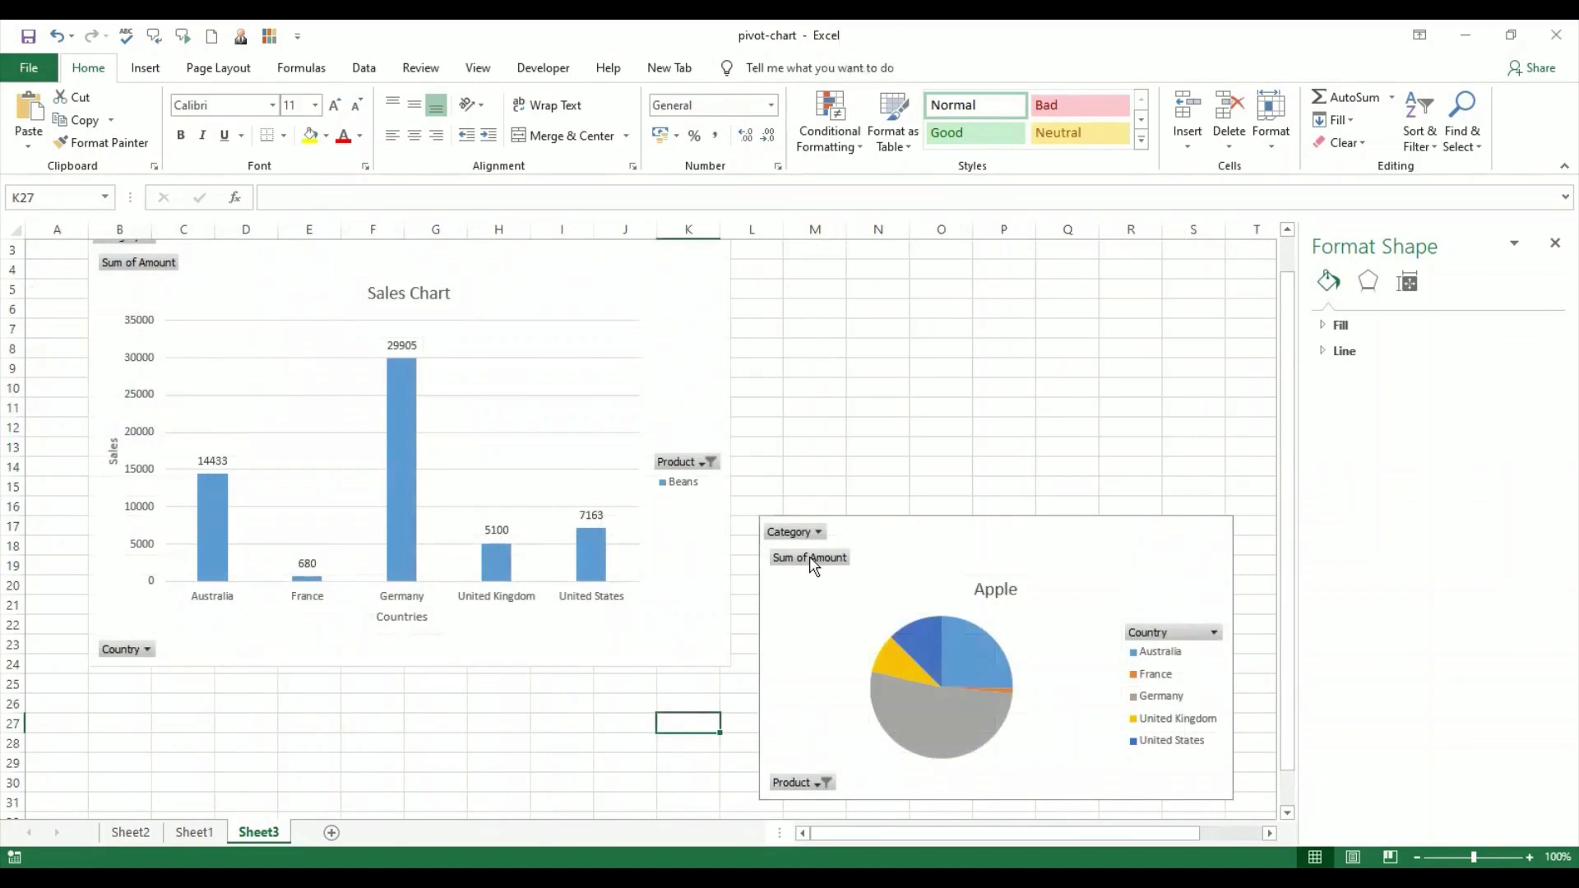
pyautogui.click(811, 609)
pyautogui.press('Delete')
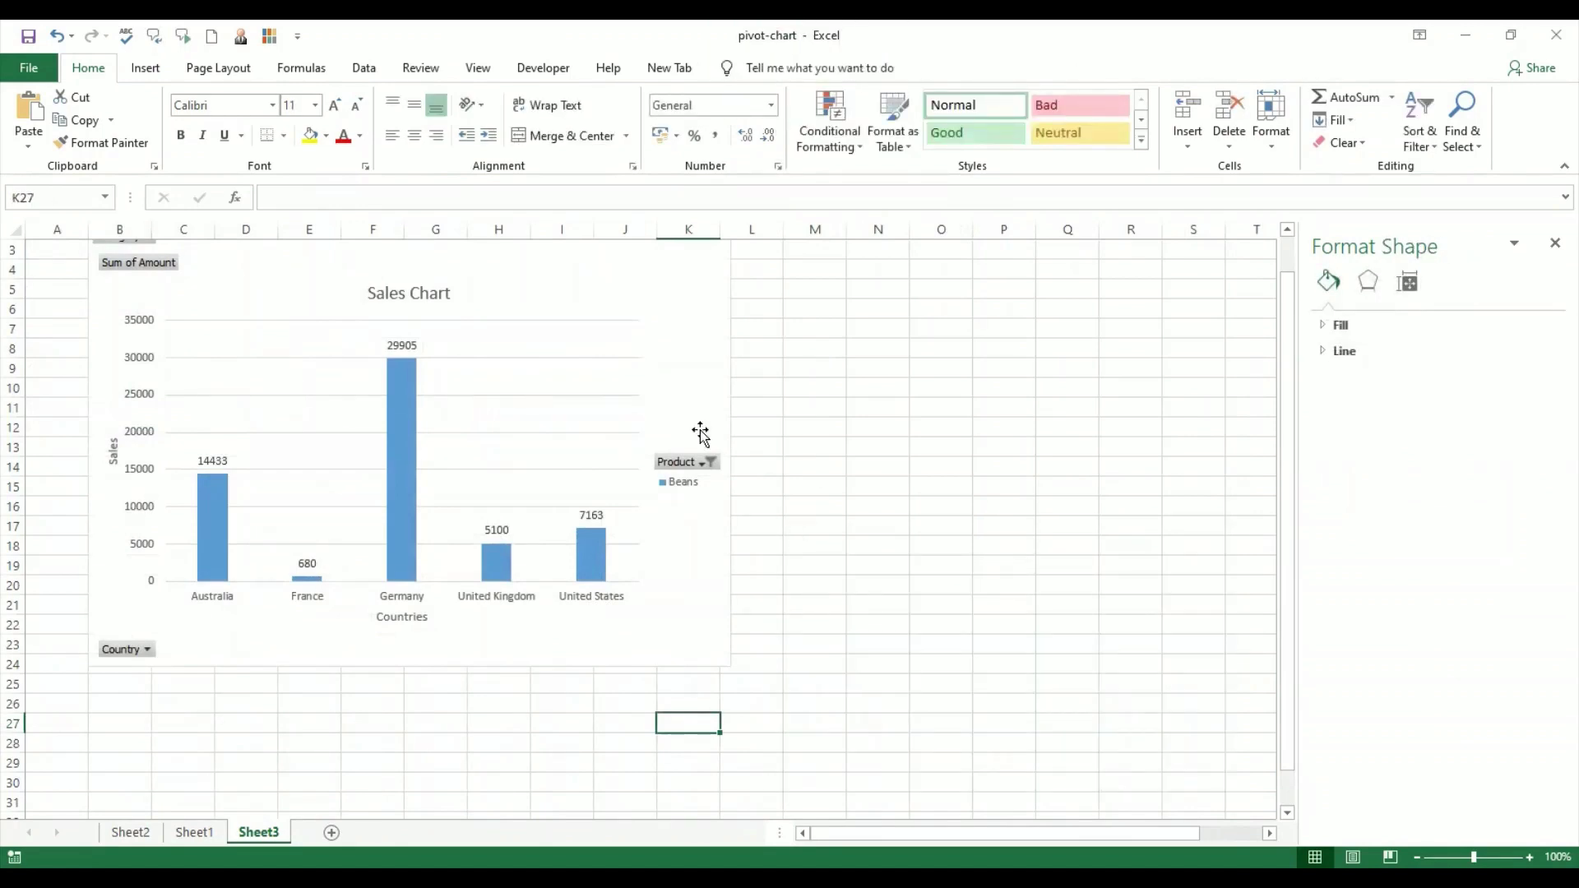
# - Move the Sales Chart so its upper-left corner sits at about cell C4
pyautogui.moveTo(746, 331)
pyautogui.mouseDown()
pyautogui.moveTo(807, 342)
pyautogui.moveTo(765, 342)
pyautogui.mouseUp()
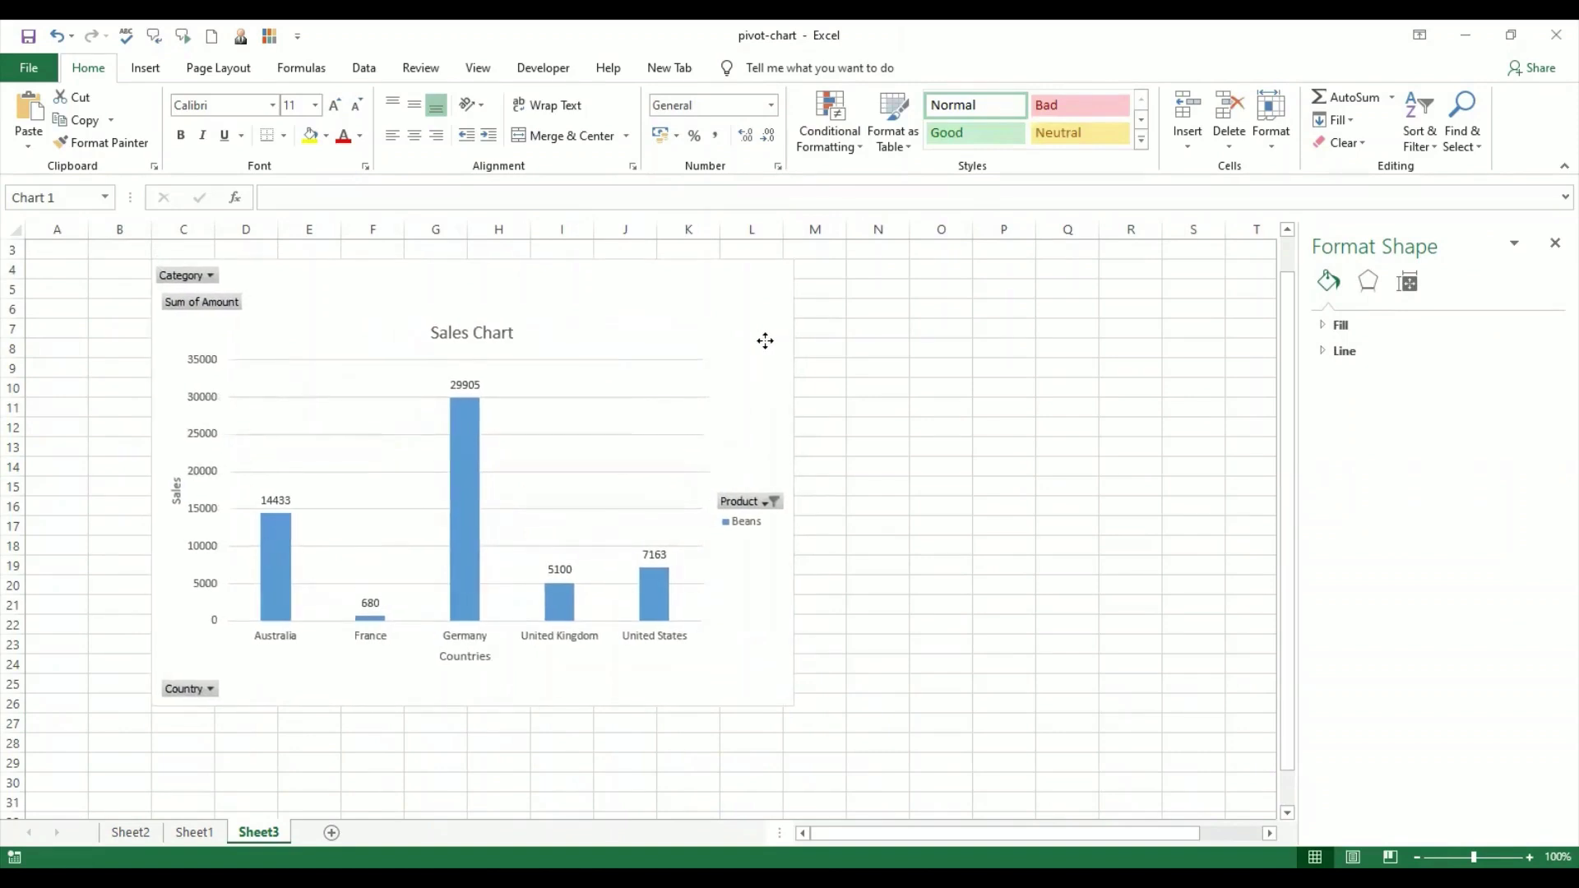
pyautogui.click(105, 600)
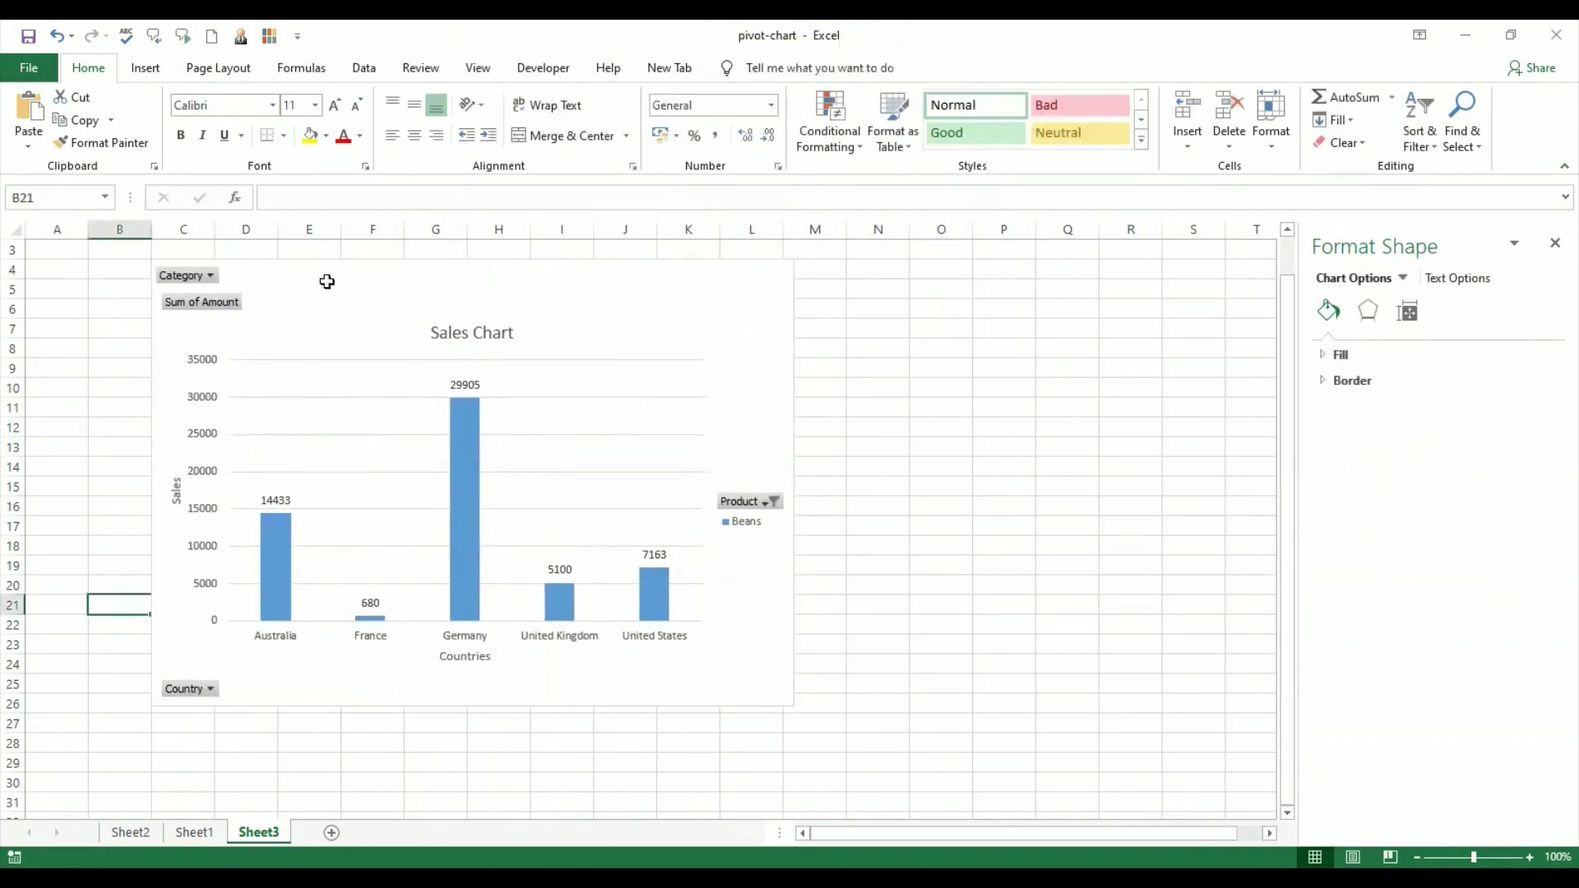
# - Set the Sales Chart's Product filter to show all products
pyautogui.click(376, 318)
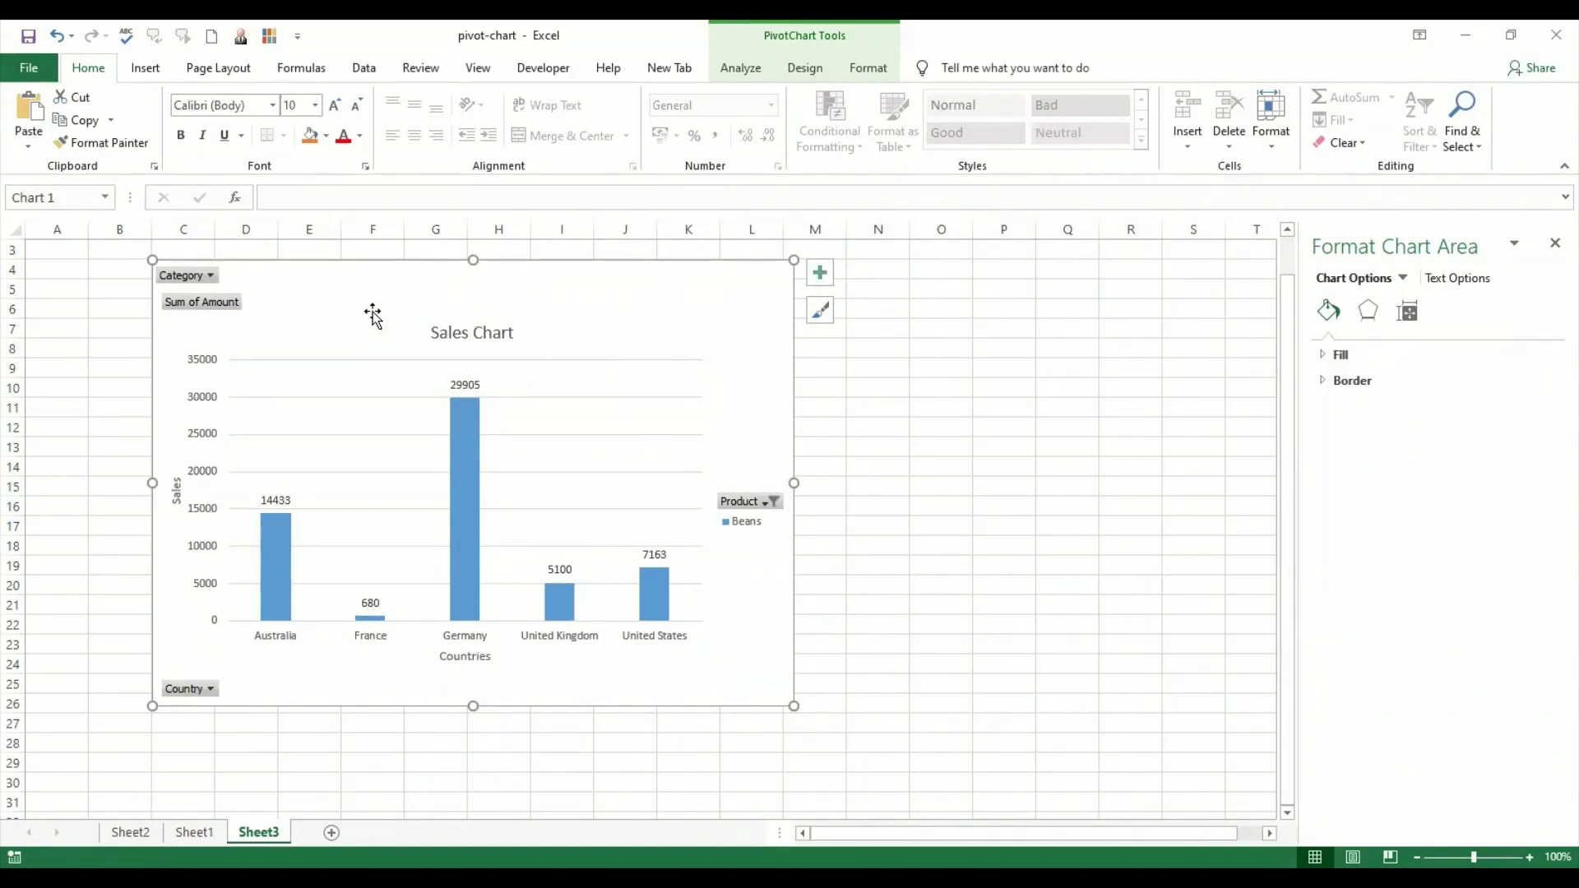
pyautogui.click(761, 501)
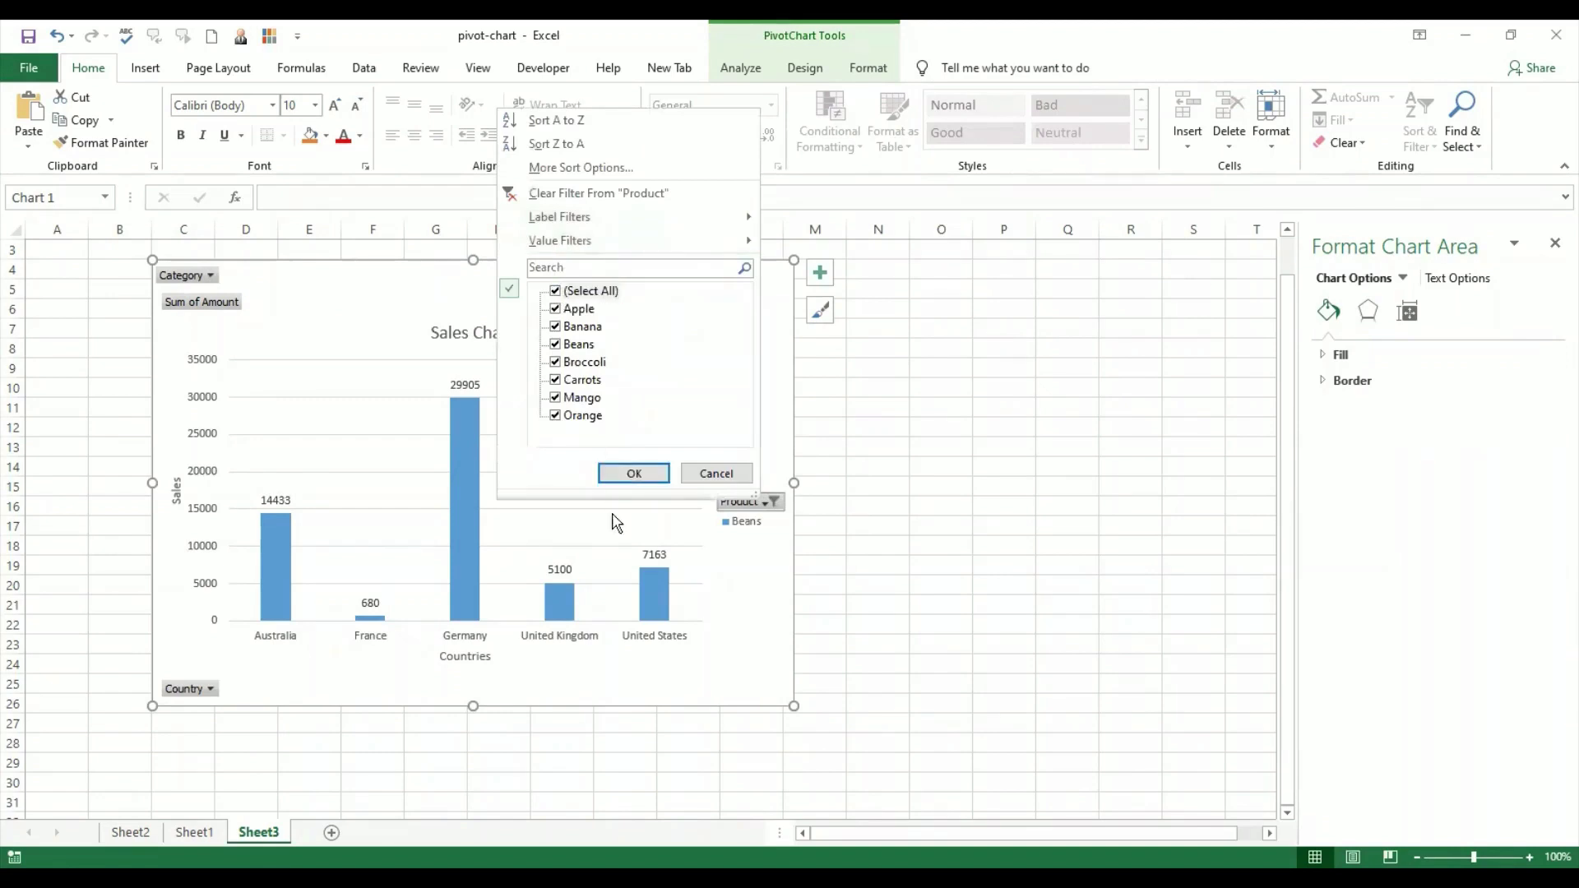
pyautogui.click(626, 473)
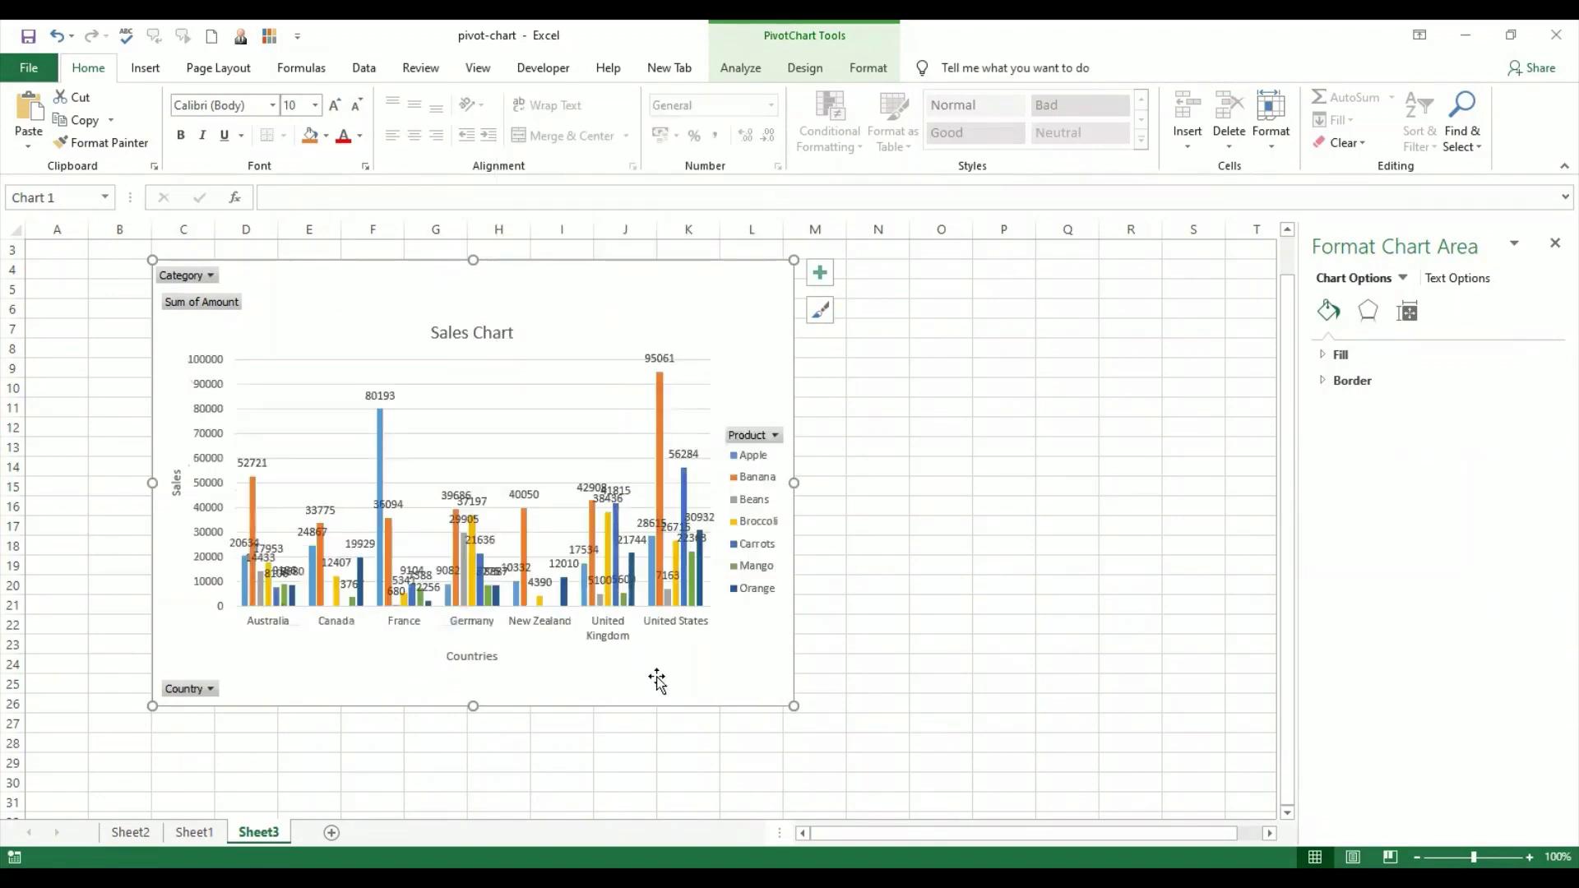
pyautogui.click(685, 761)
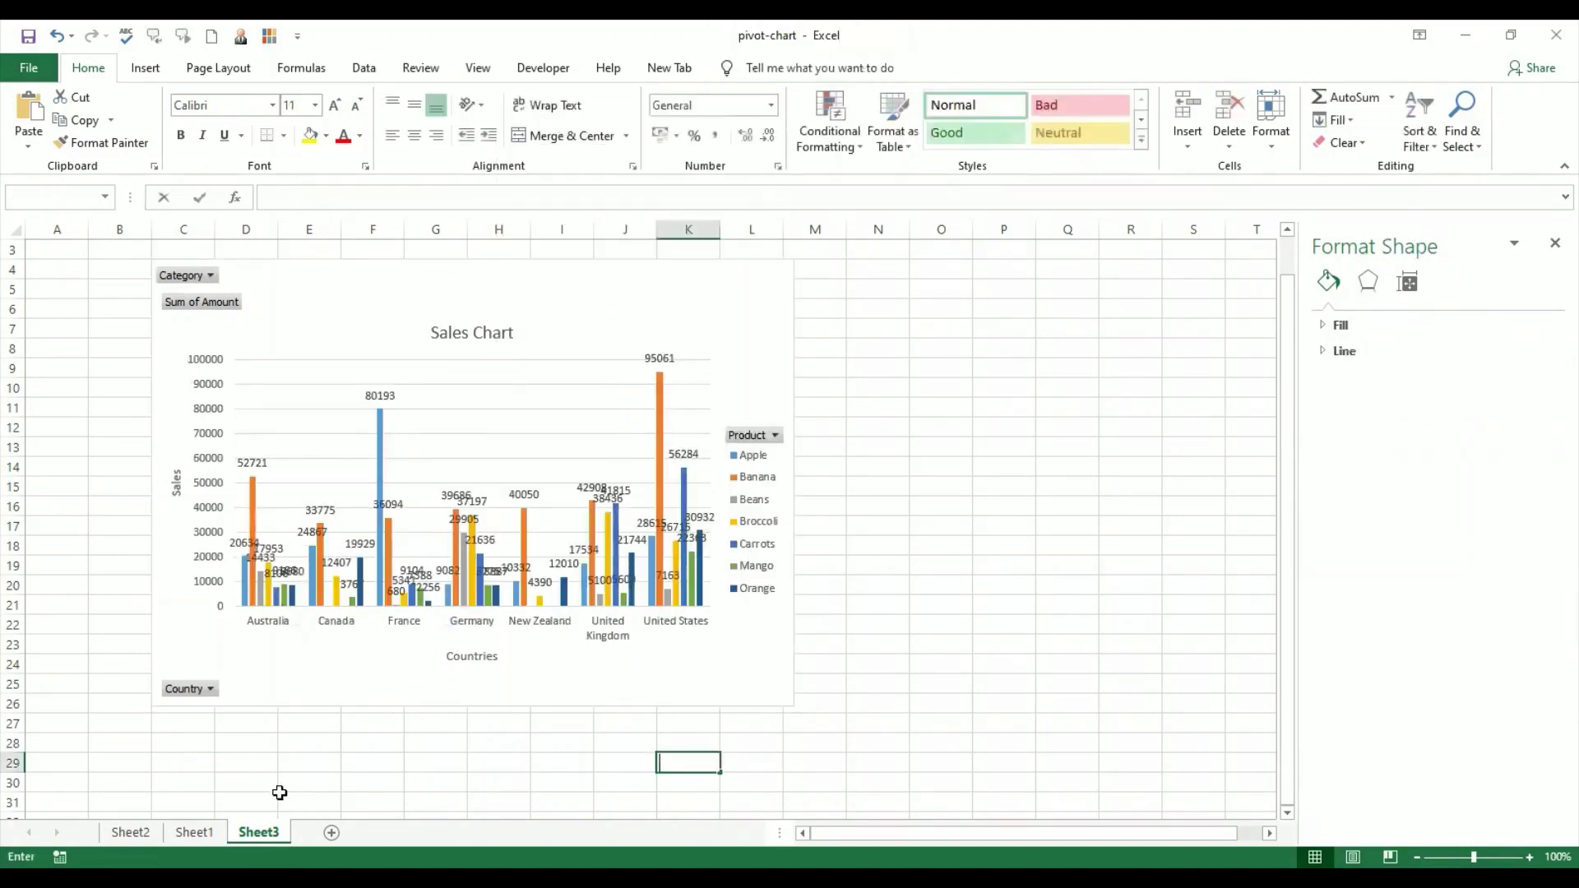
# - Review the source data on Sheet1 and the pivot table on Sheet2, and return to the data on Sheet1
pyautogui.click(169, 833)
pyautogui.click(167, 649)
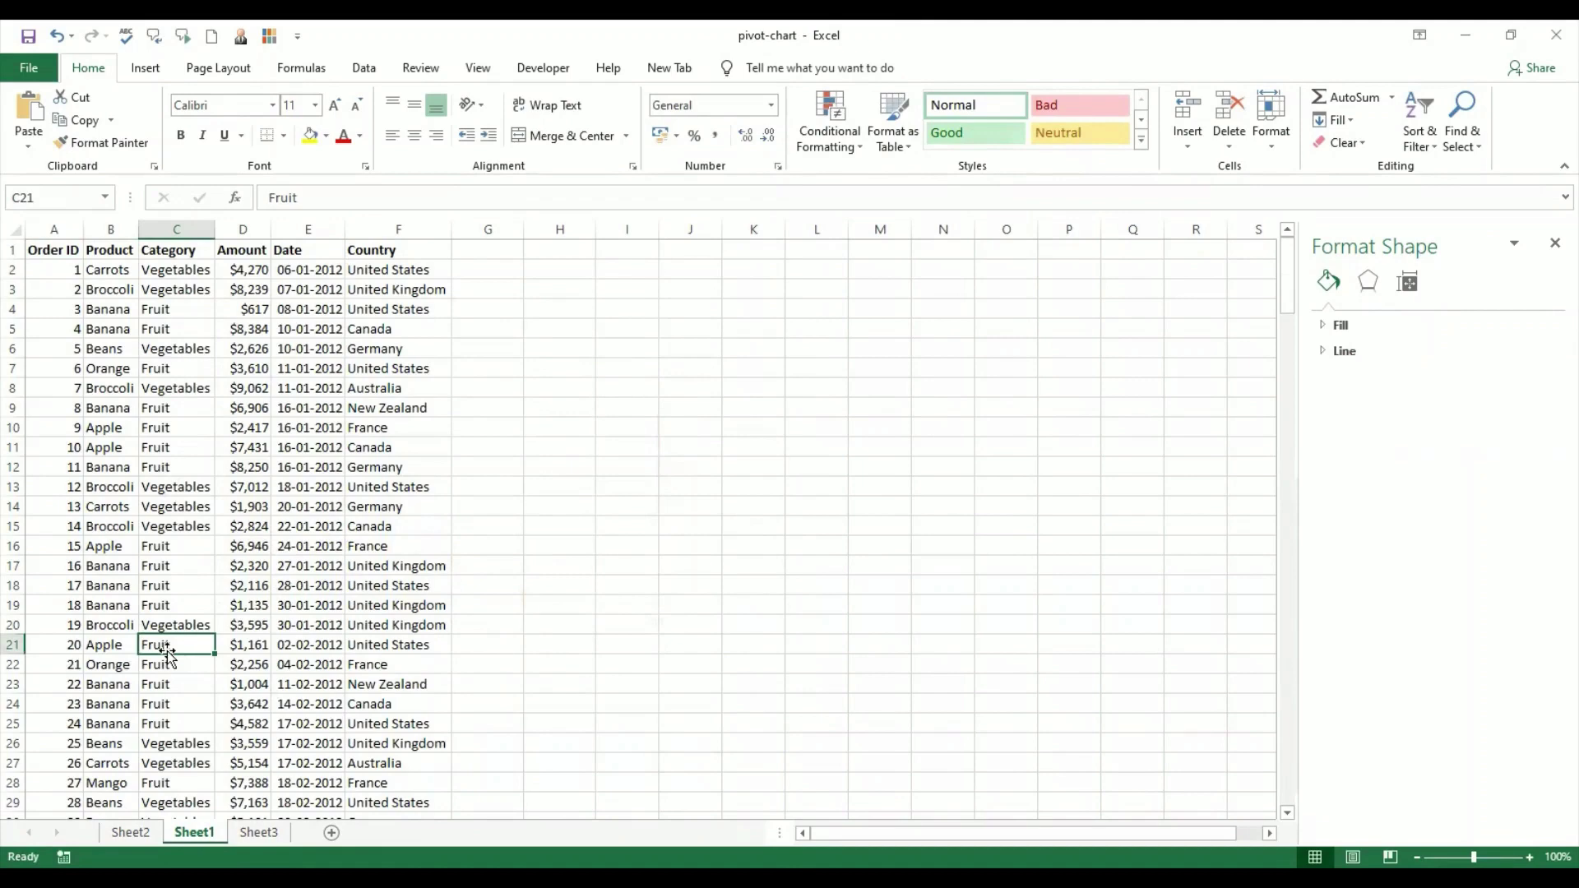
pyautogui.click(130, 832)
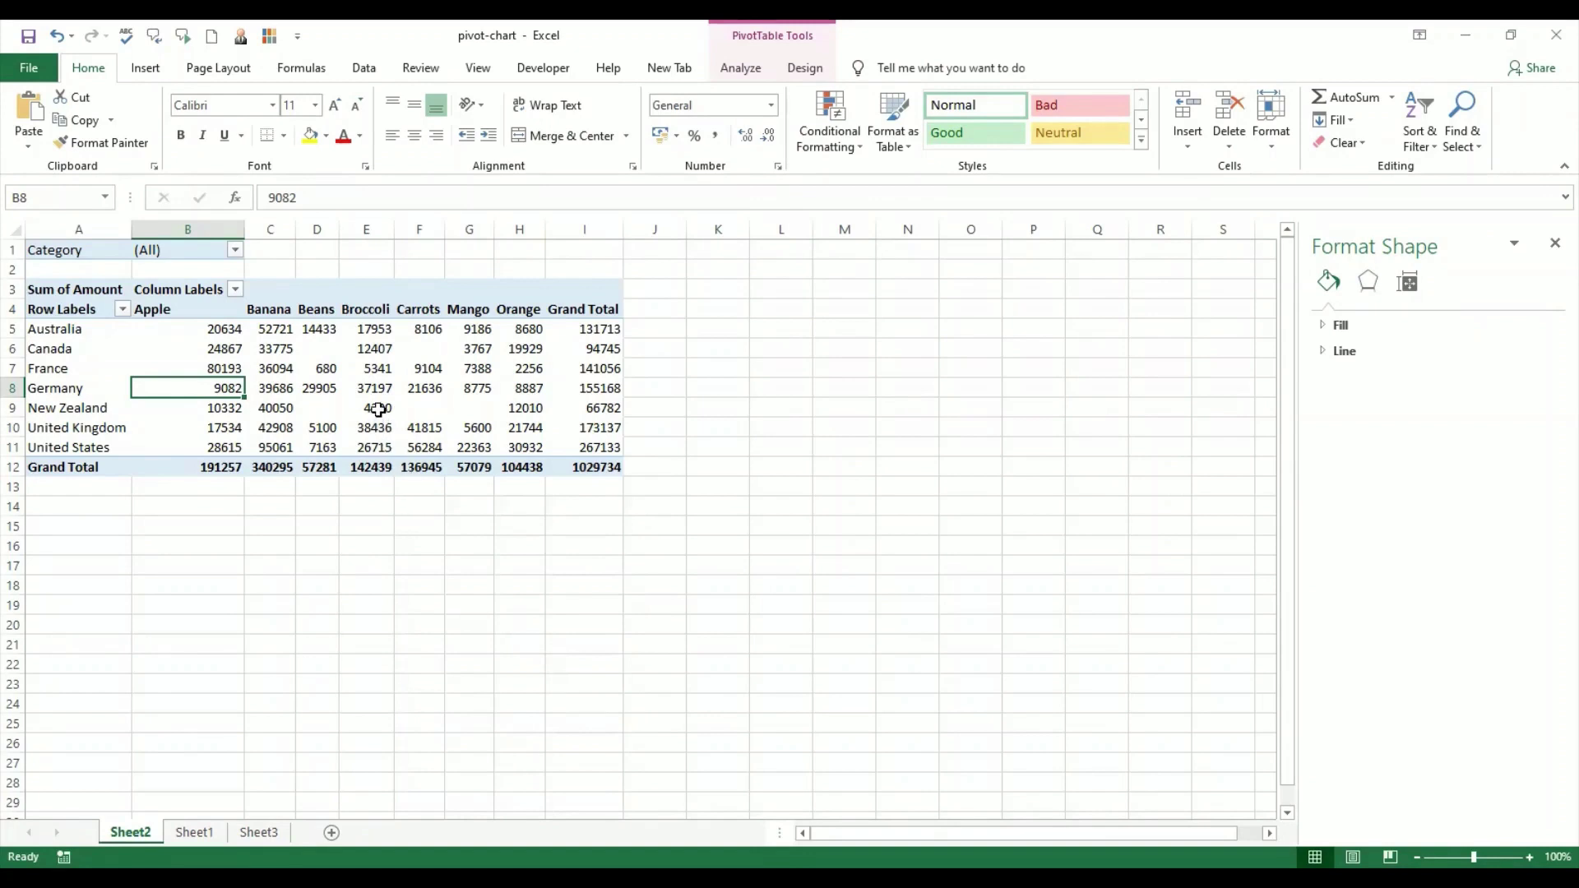
pyautogui.click(194, 832)
pyautogui.click(199, 549)
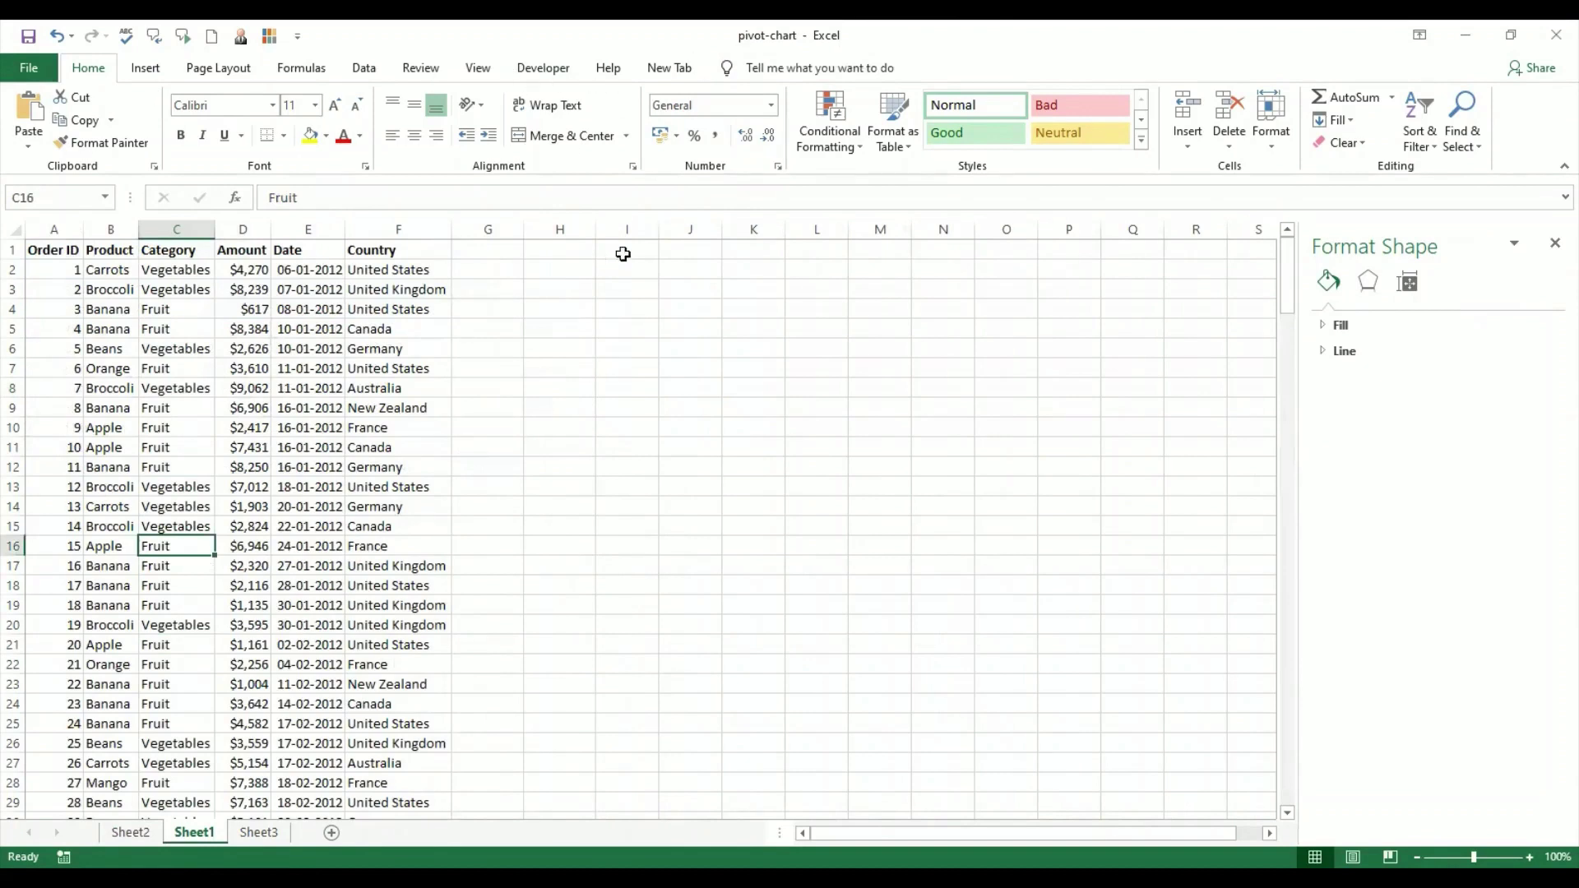
# - Insert a PivotTable from the Sheet1 data range $A$1:$F$214 on existing Sheet3 at cell N4
pyautogui.click(148, 72)
pyautogui.click(36, 135)
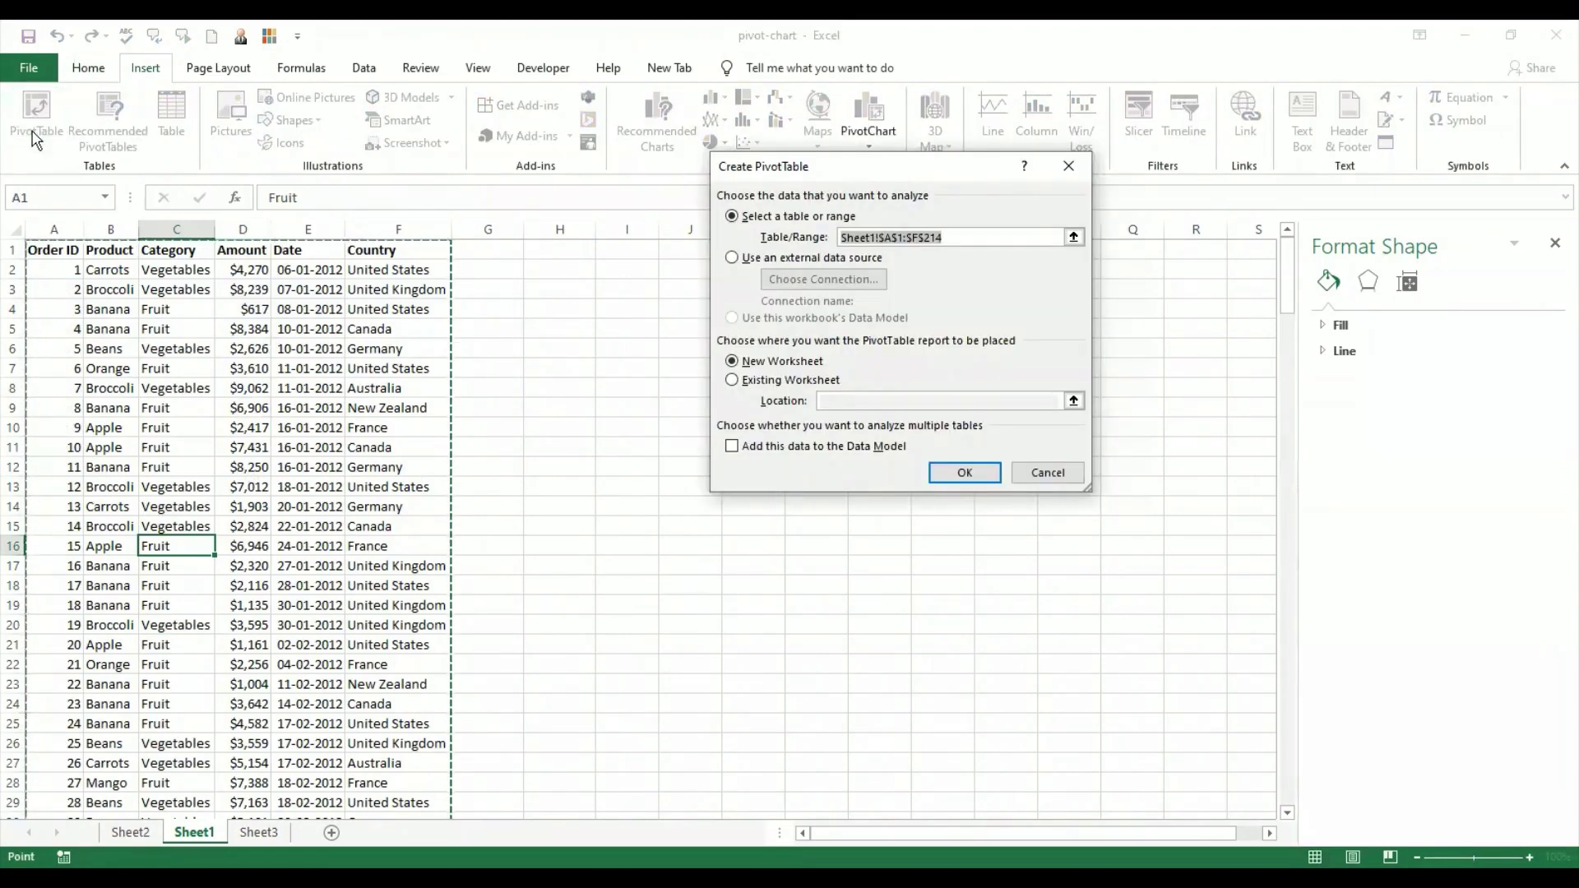
pyautogui.click(753, 381)
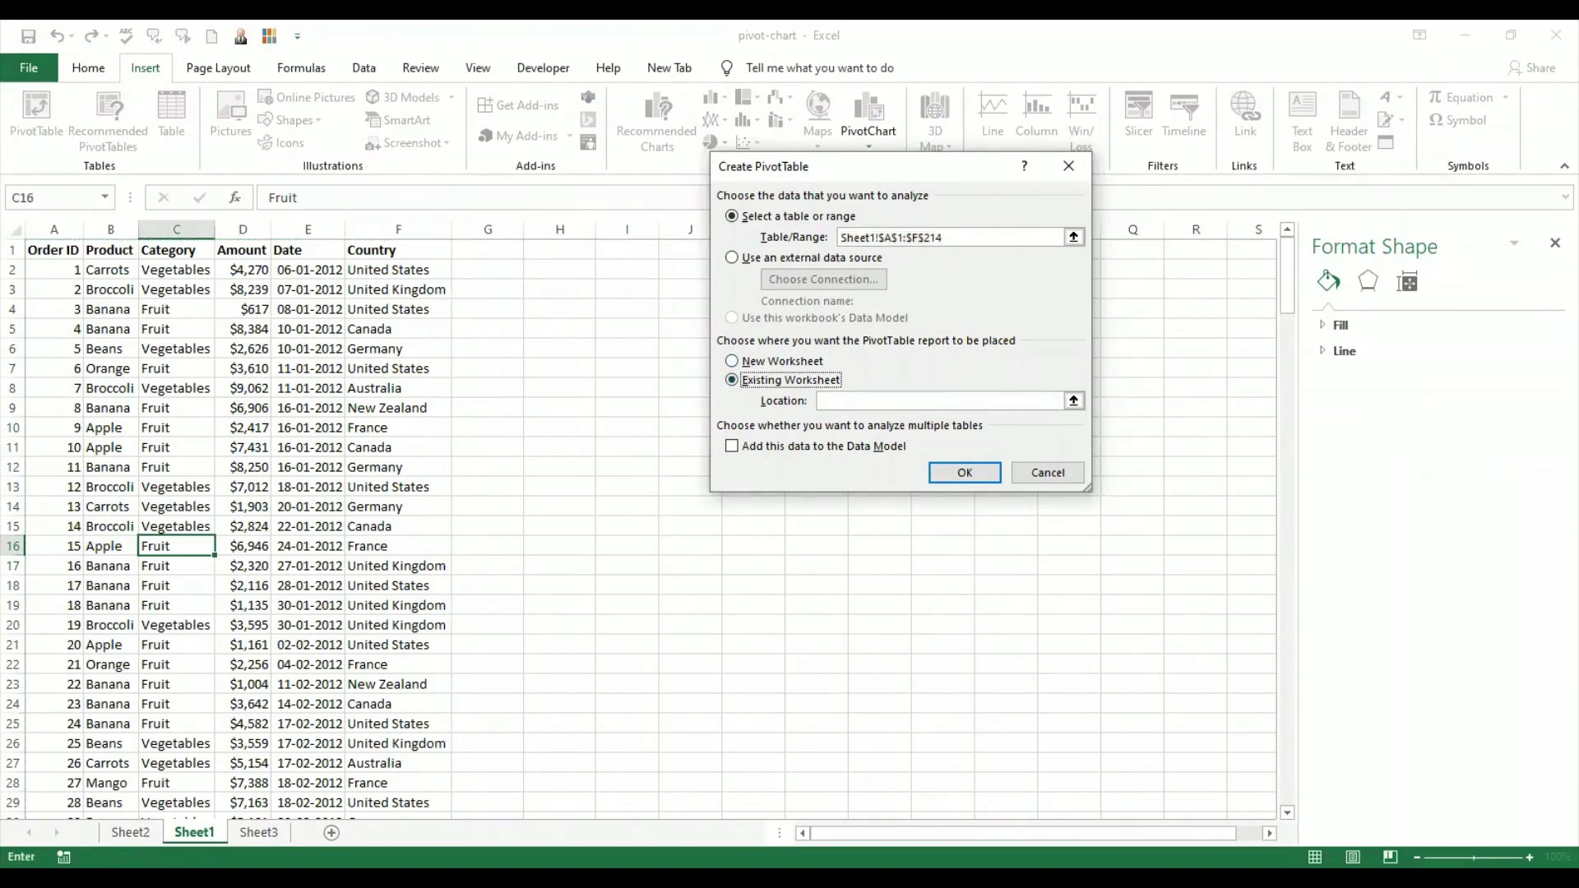
pyautogui.click(260, 832)
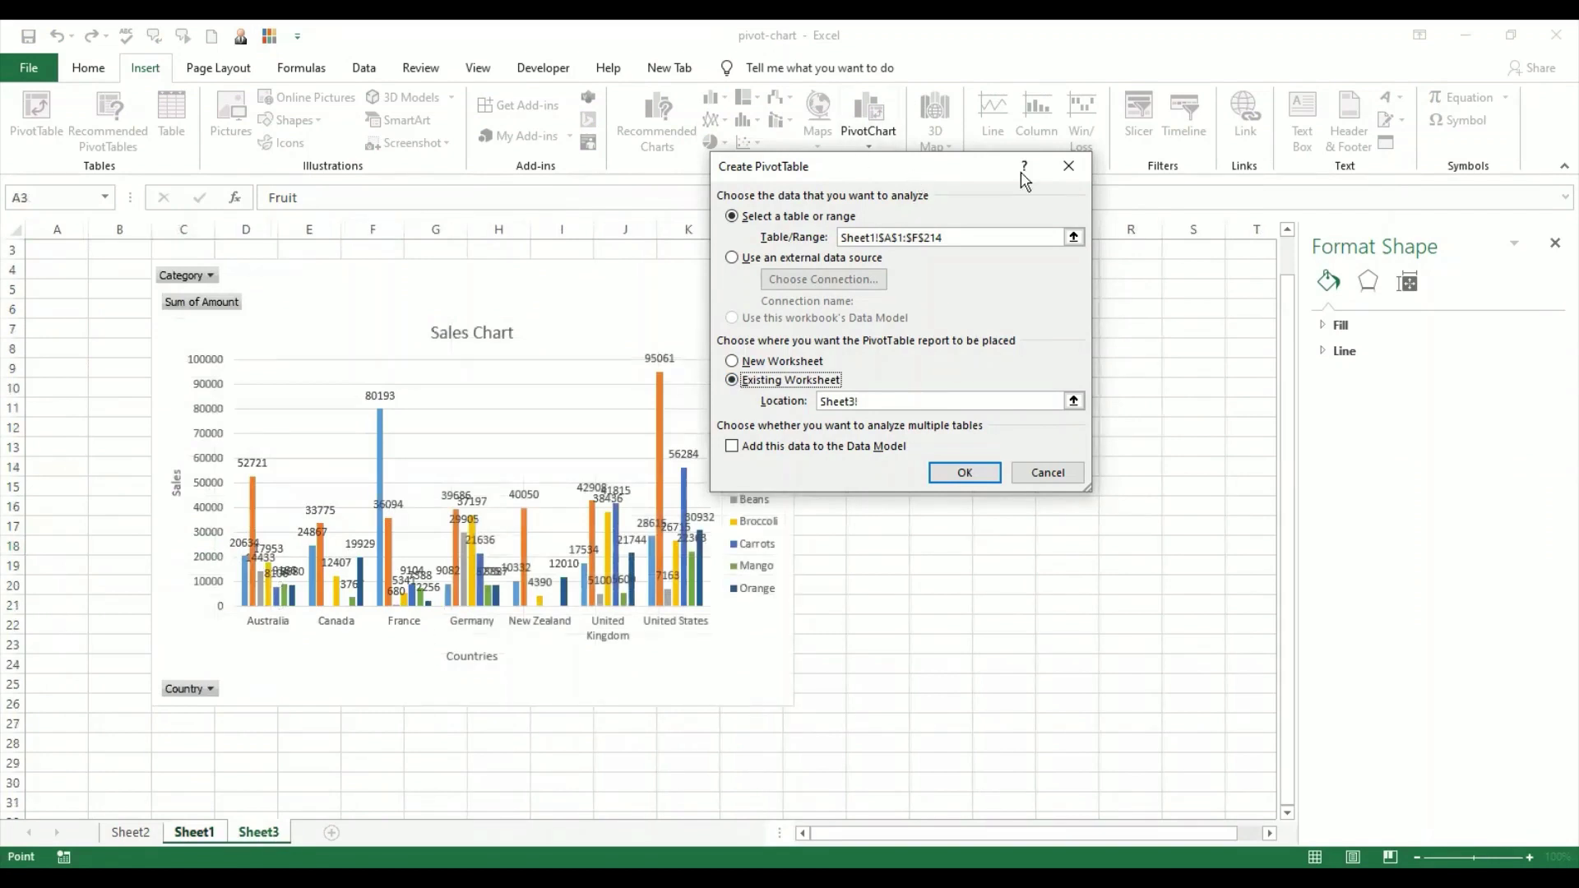
pyautogui.click(903, 271)
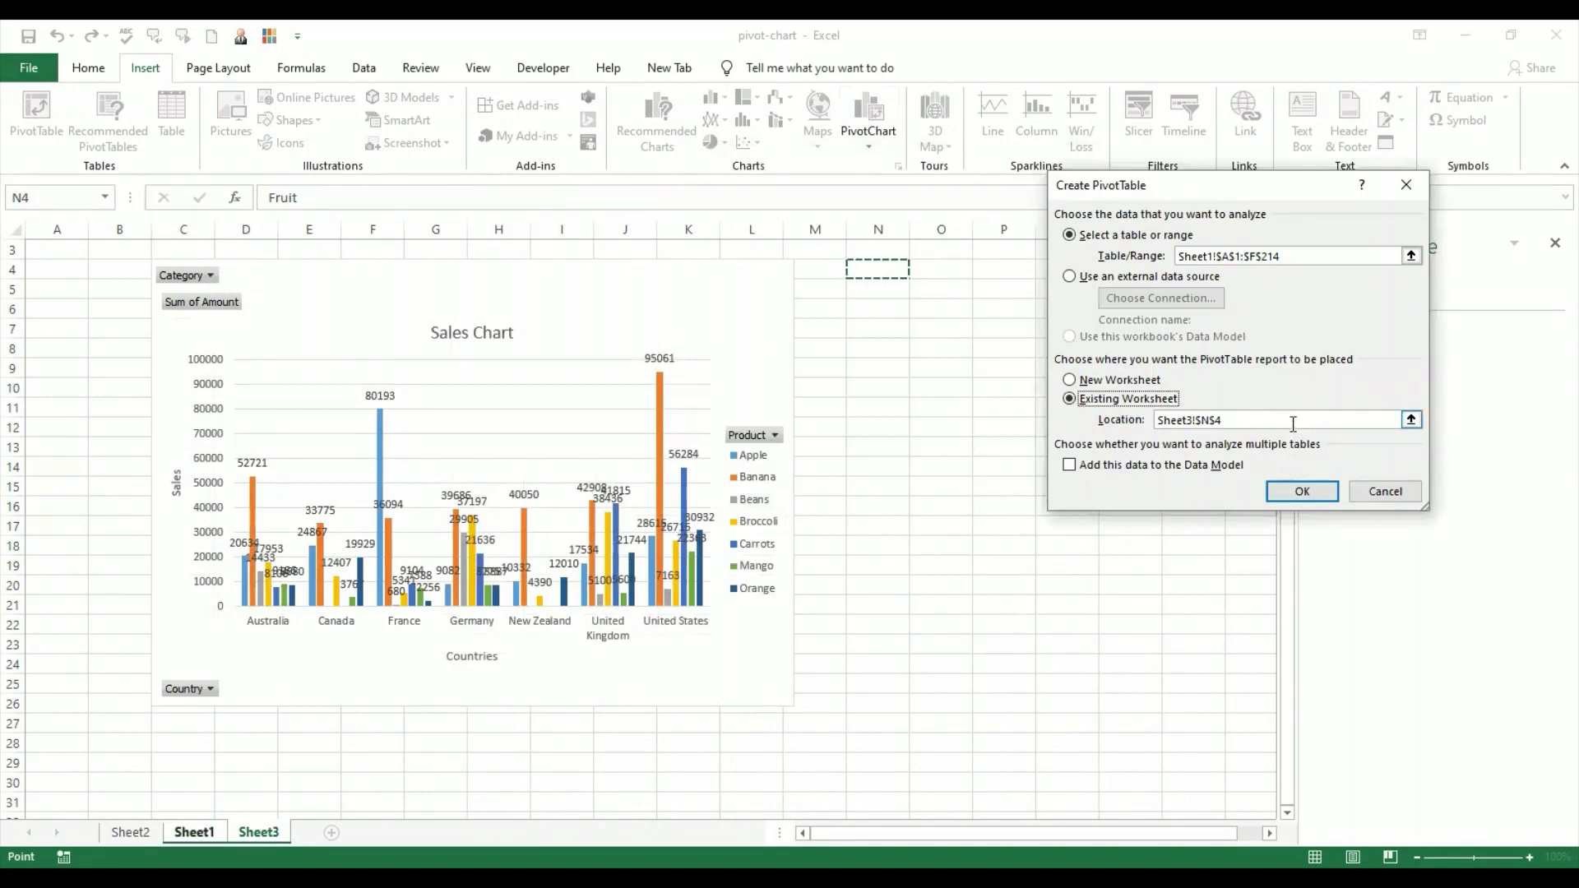
pyautogui.click(1303, 491)
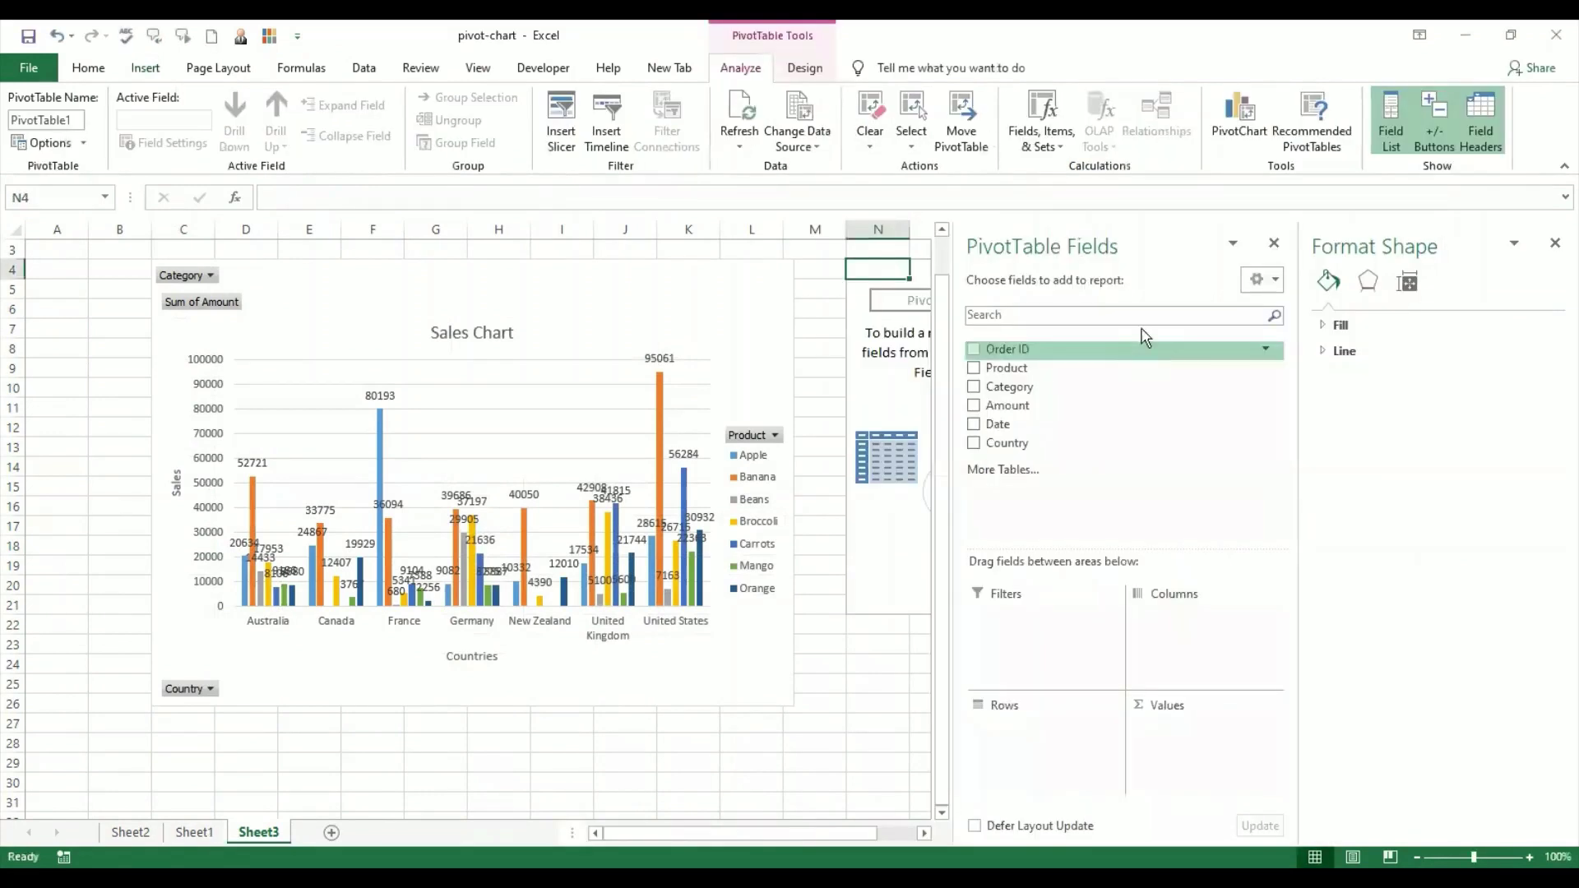
# - Close the Format Shape pane and undo the insertion of the empty PivotTable on Sheet3
pyautogui.click(1556, 244)
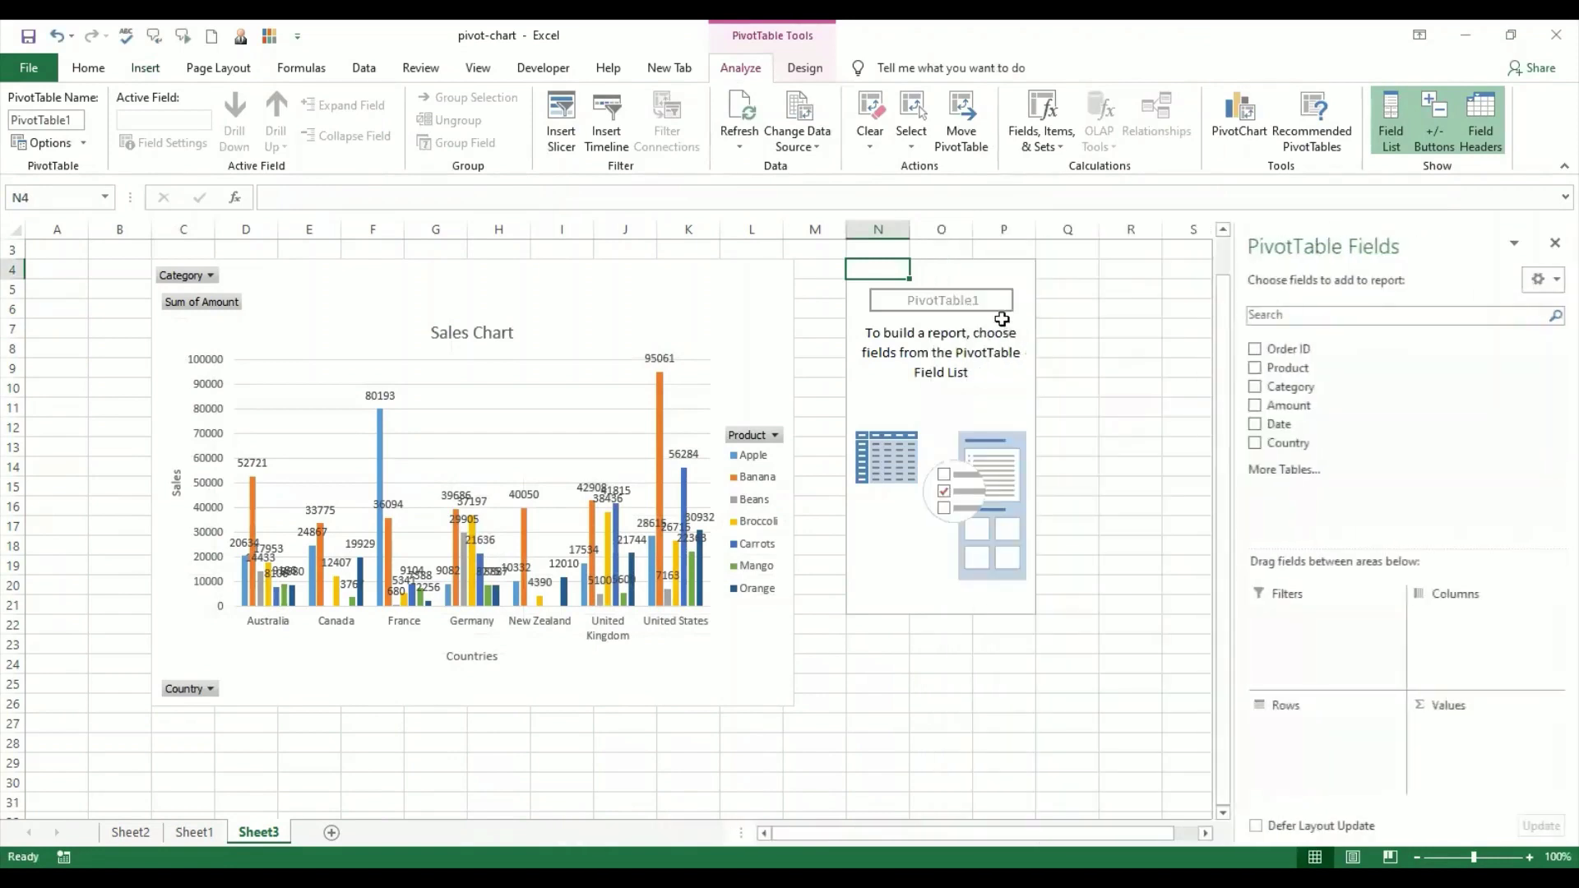
pyautogui.click(977, 393)
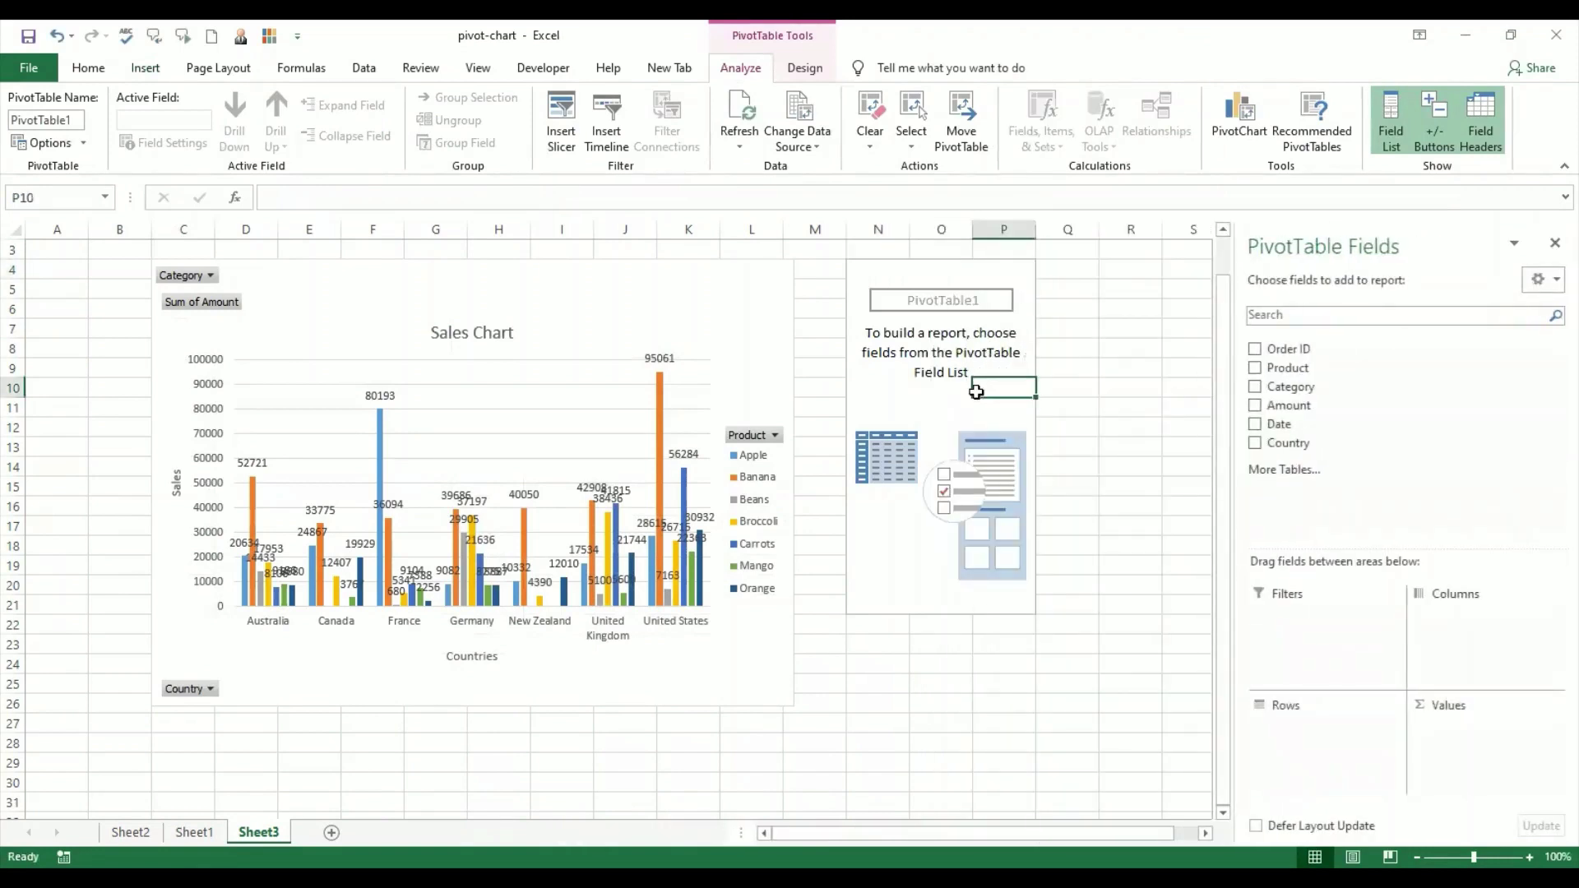
pyautogui.click(927, 403)
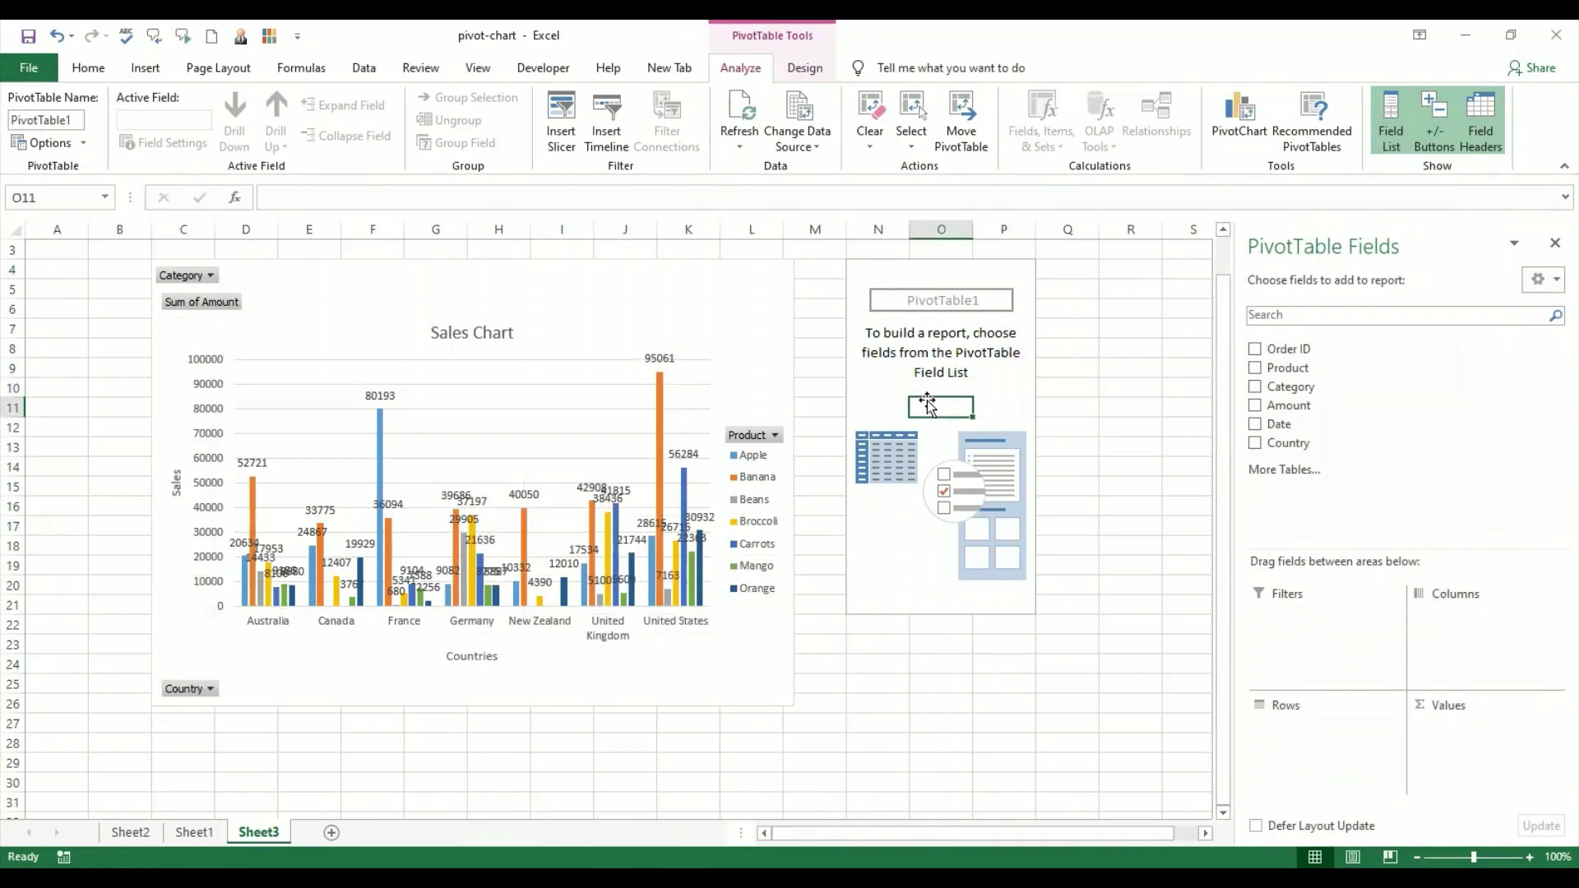
pyautogui.click(884, 683)
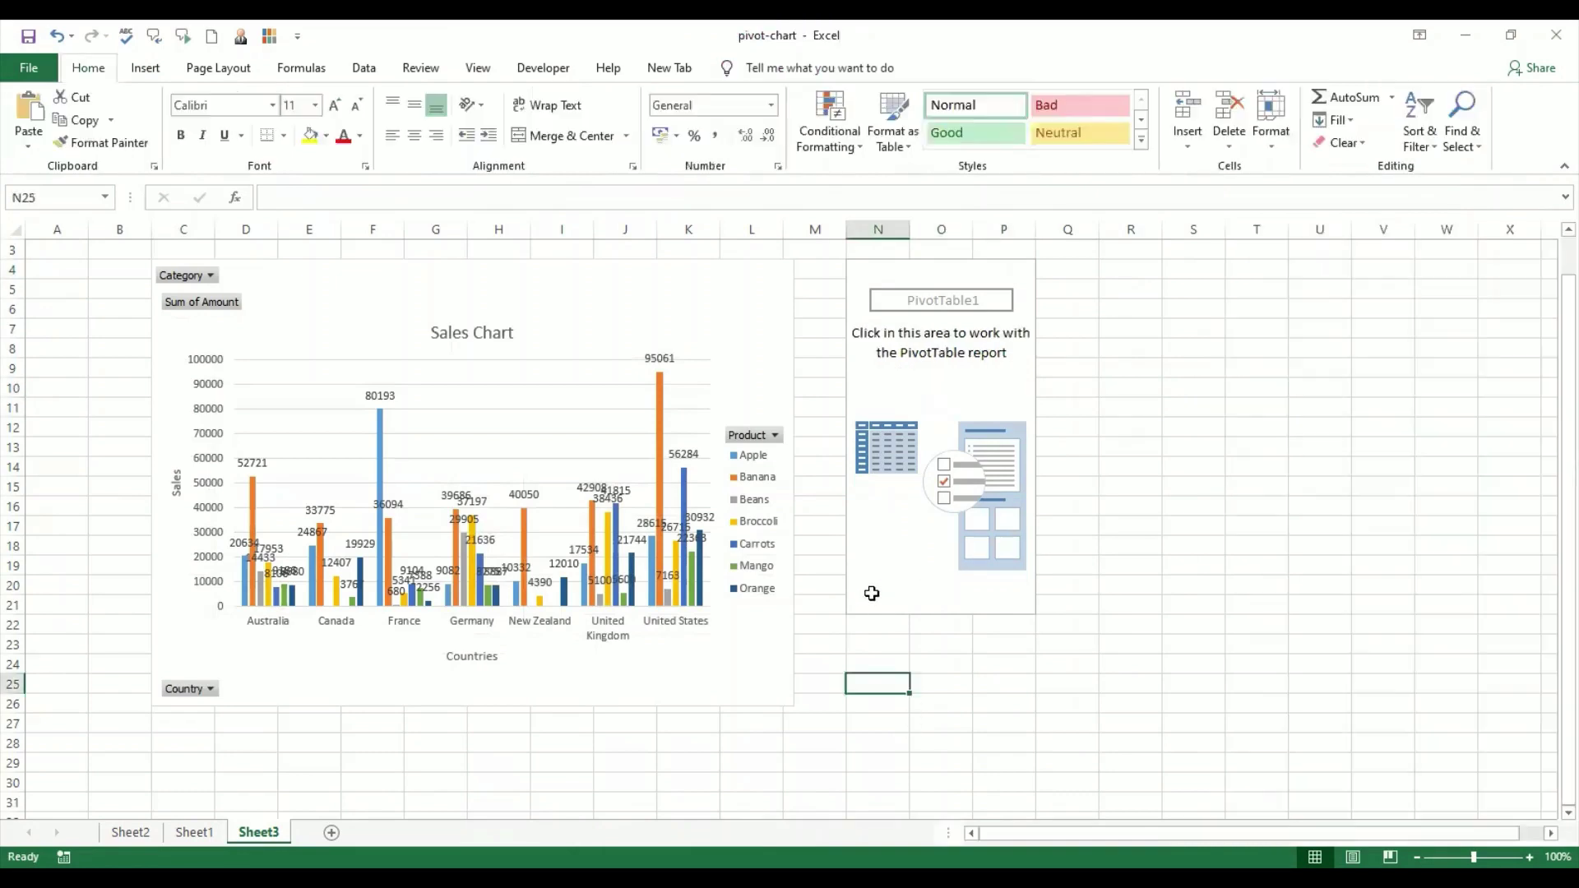
pyautogui.click(870, 593)
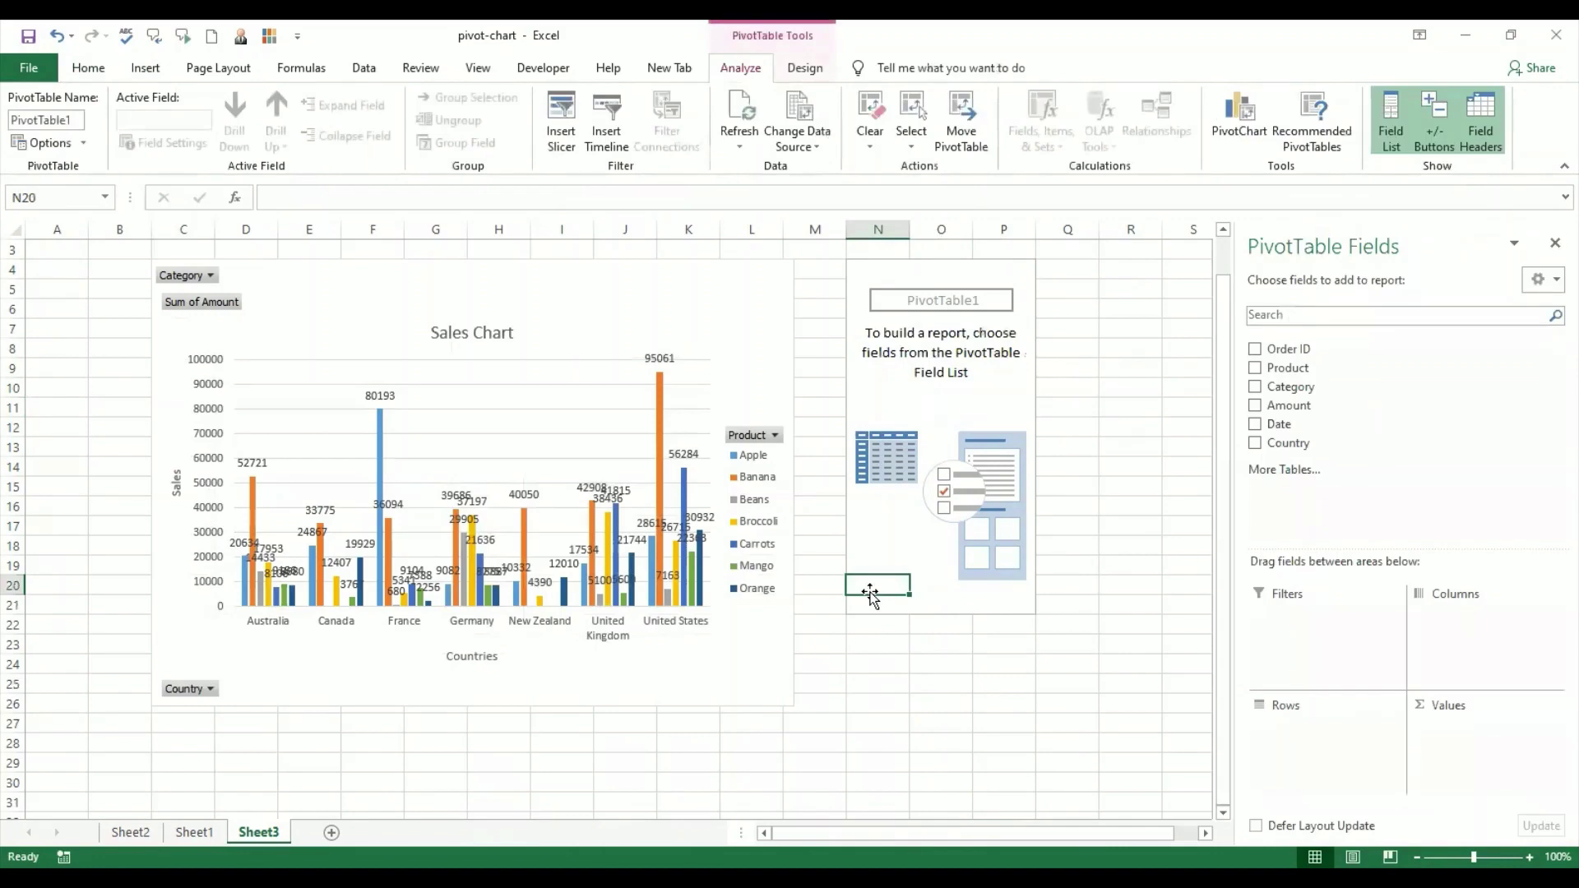
pyautogui.hotkey('ctrl', 'z')
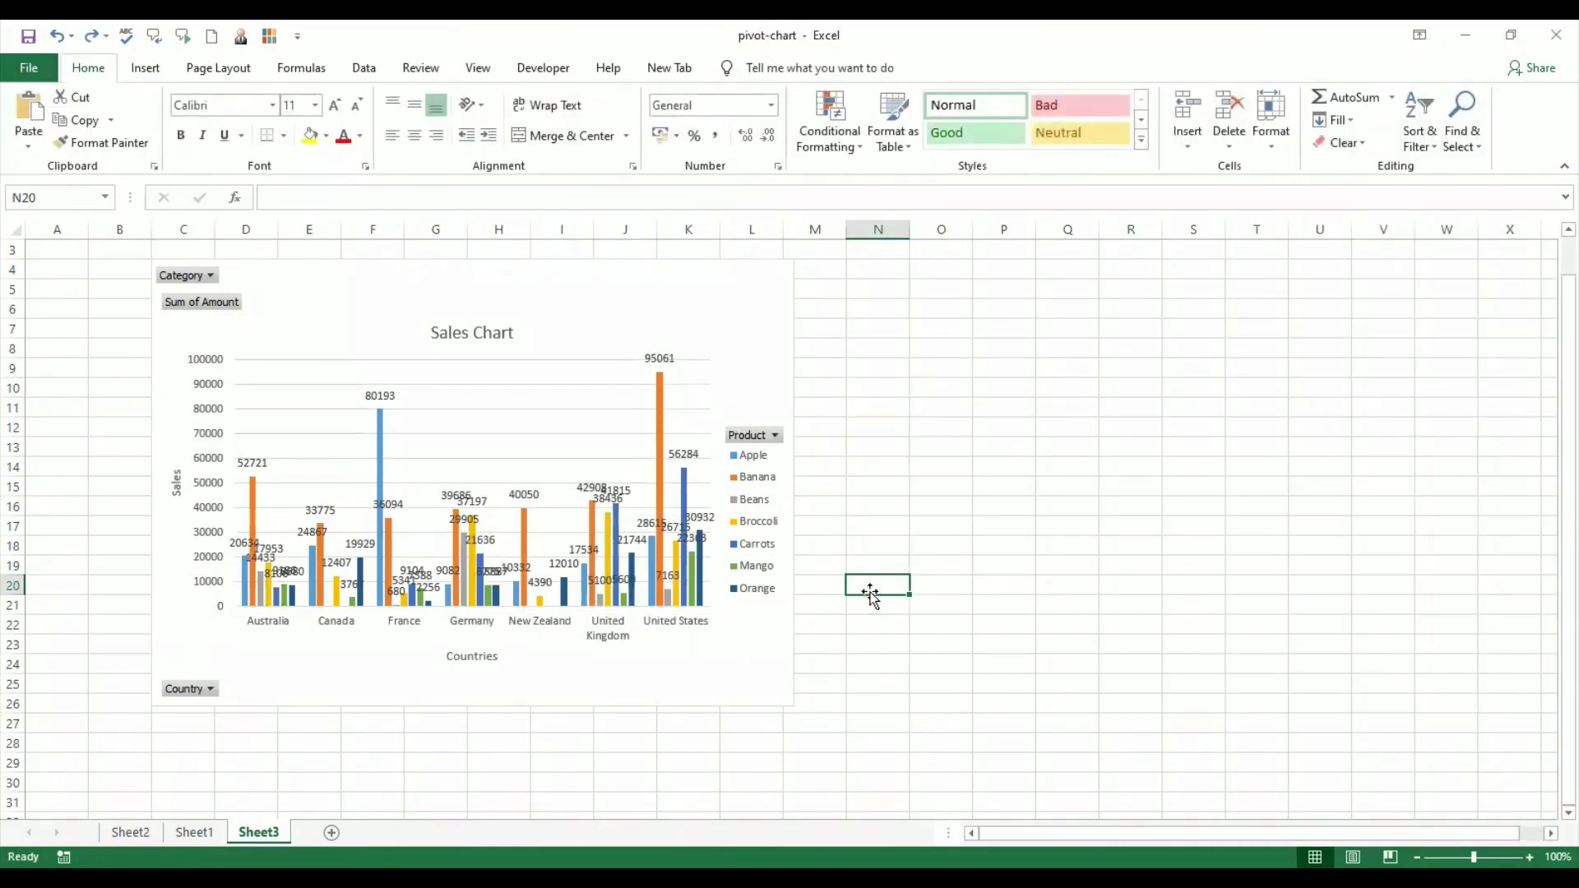
# - Check the free space below the existing pivot table on Sheet2
pyautogui.click(136, 833)
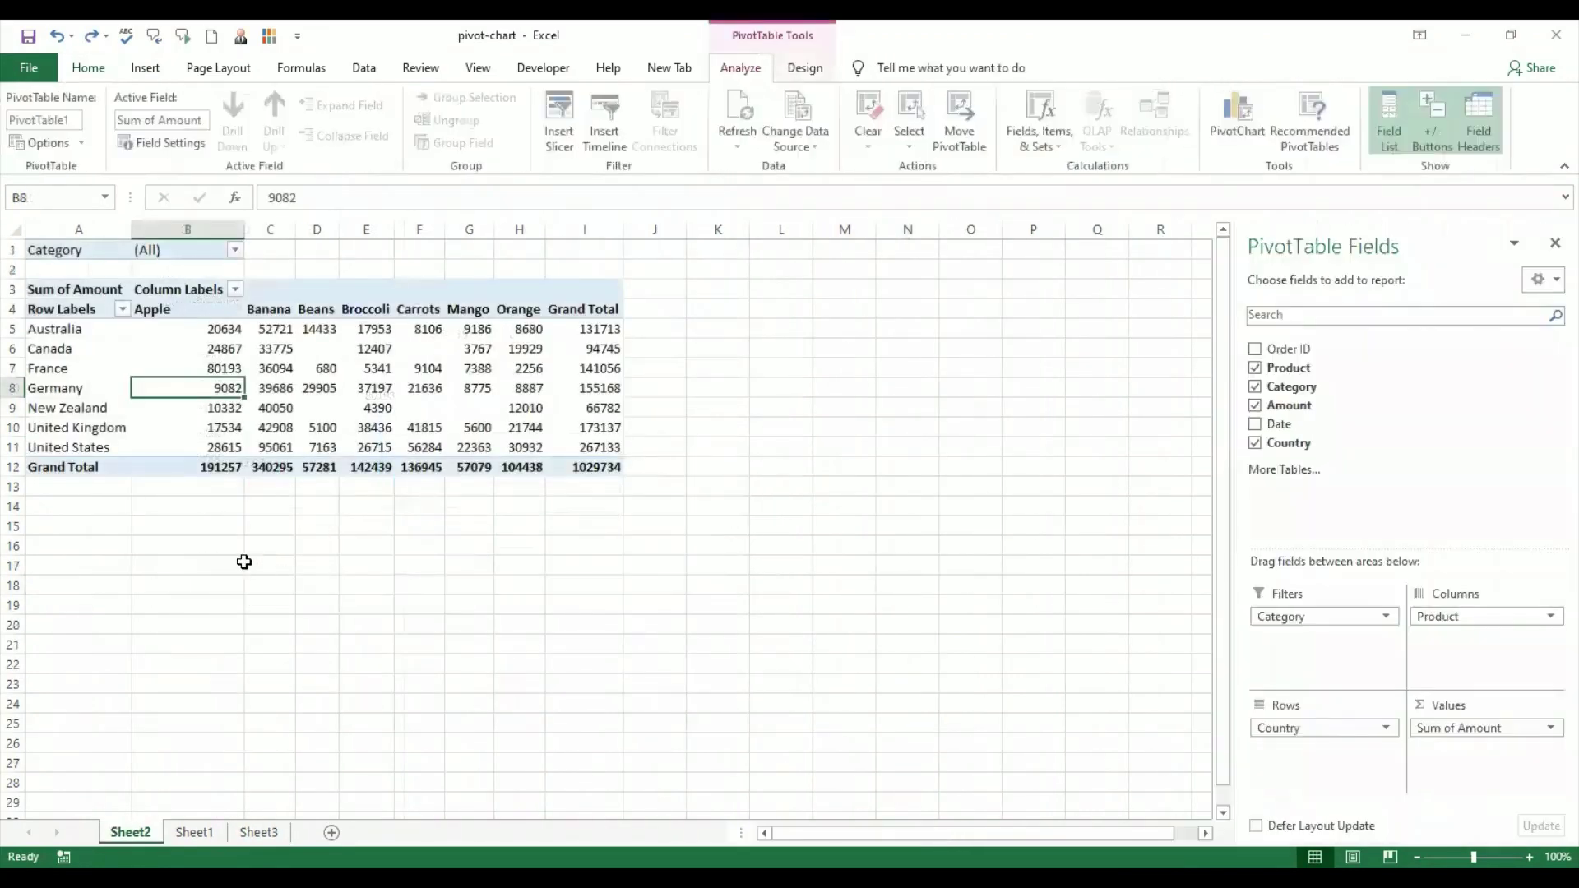
pyautogui.click(239, 560)
pyautogui.click(93, 513)
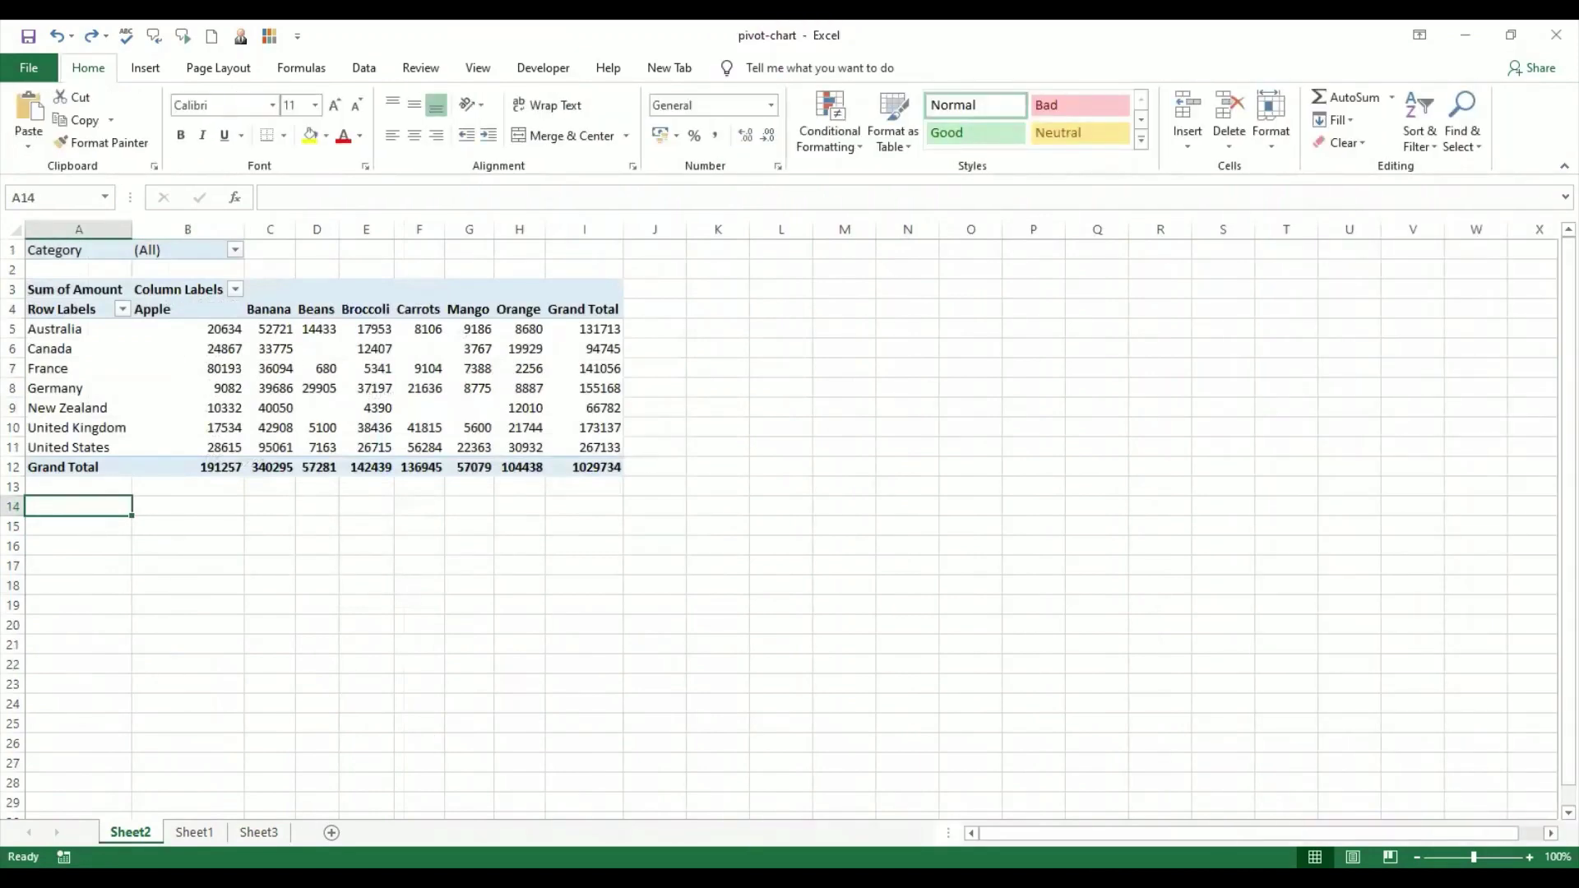
# - Move the Sales Chart on Sheet3 so its upper-left corner sits at about cell B4
pyautogui.click(259, 832)
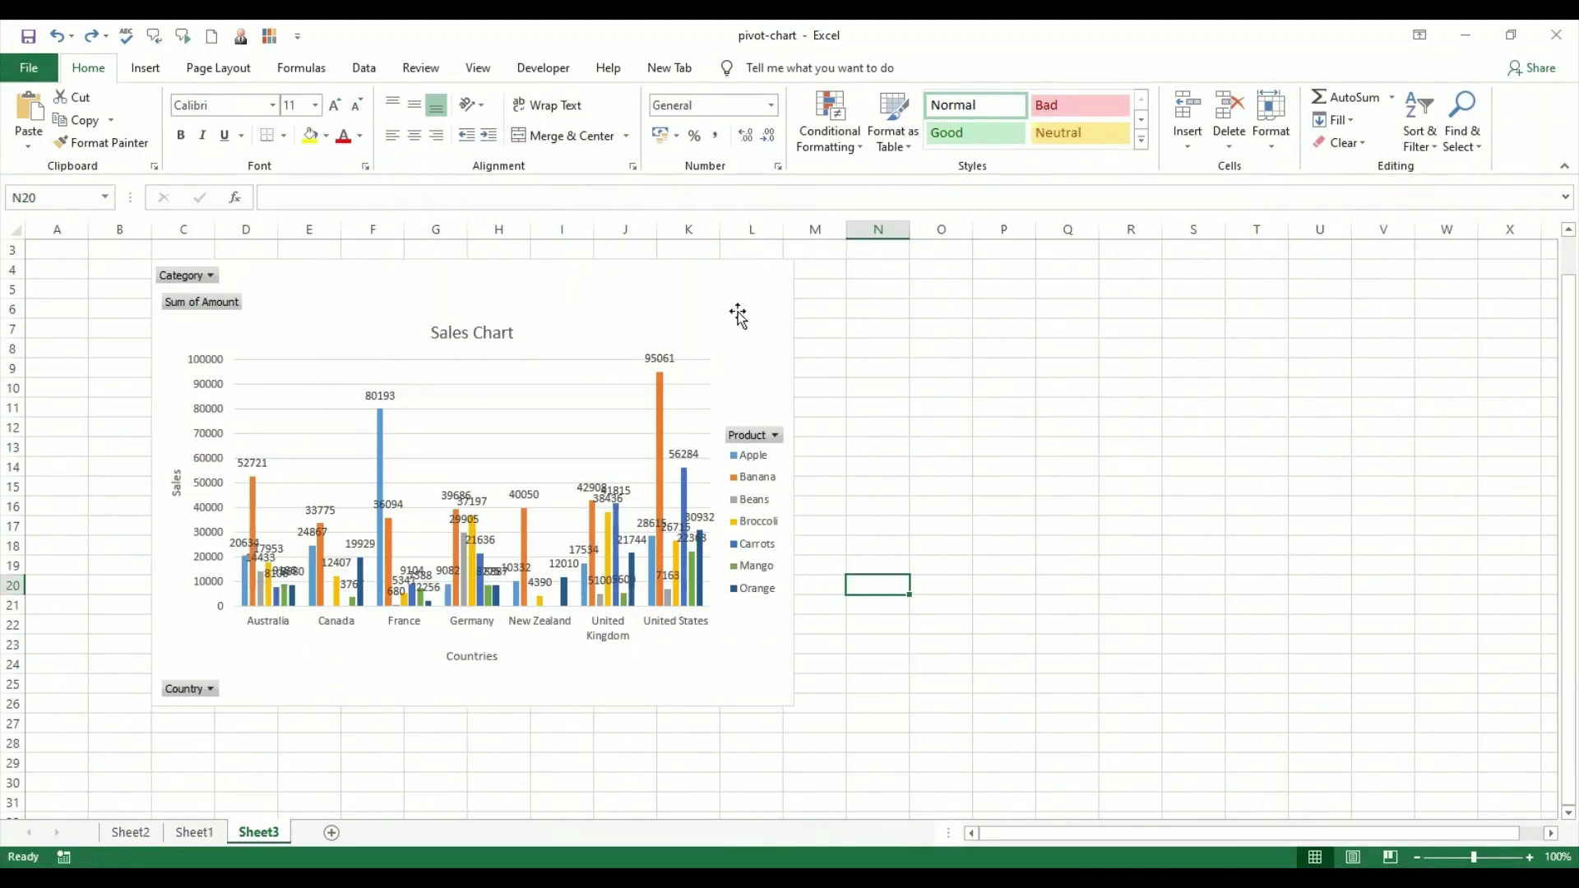
pyautogui.moveTo(733, 293); pyautogui.dragTo(668, 291)
pyautogui.click(861, 625)
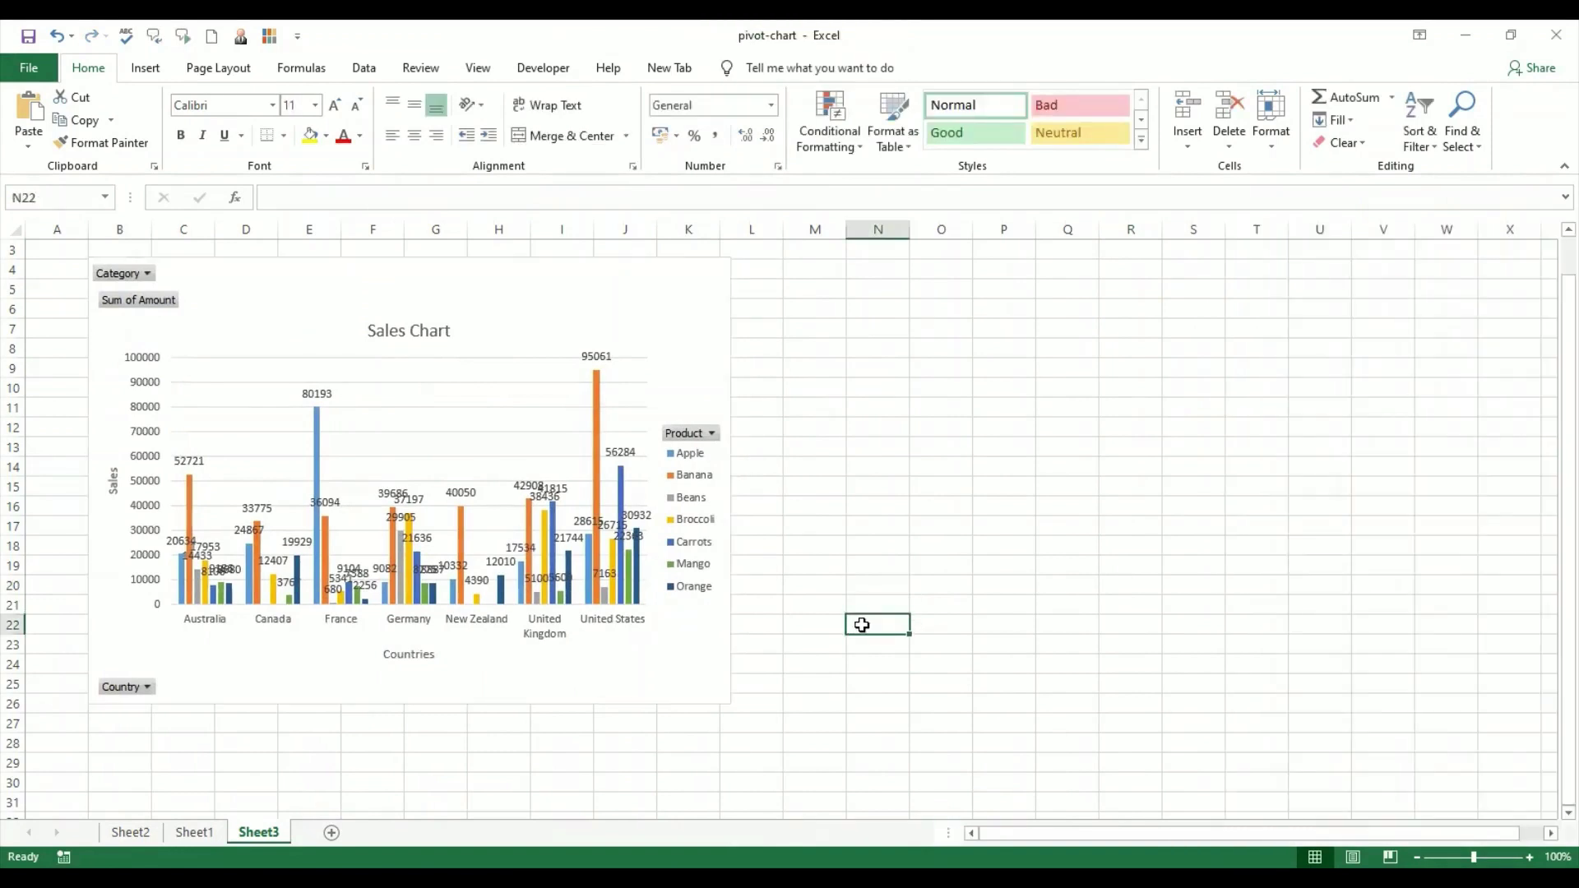
pyautogui.click(148, 833)
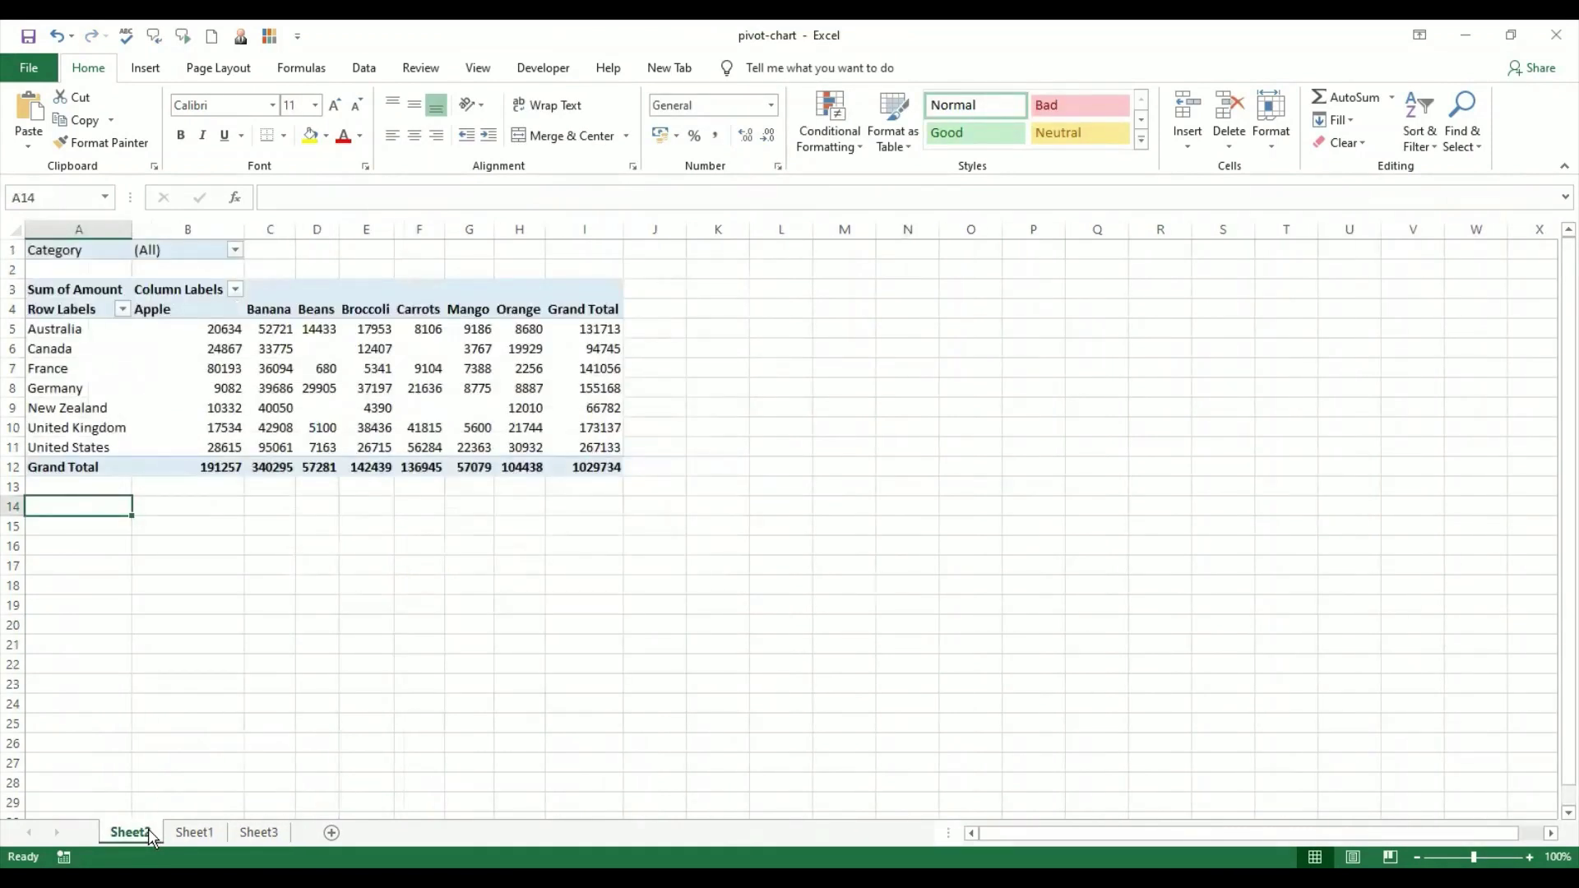
pyautogui.click(265, 832)
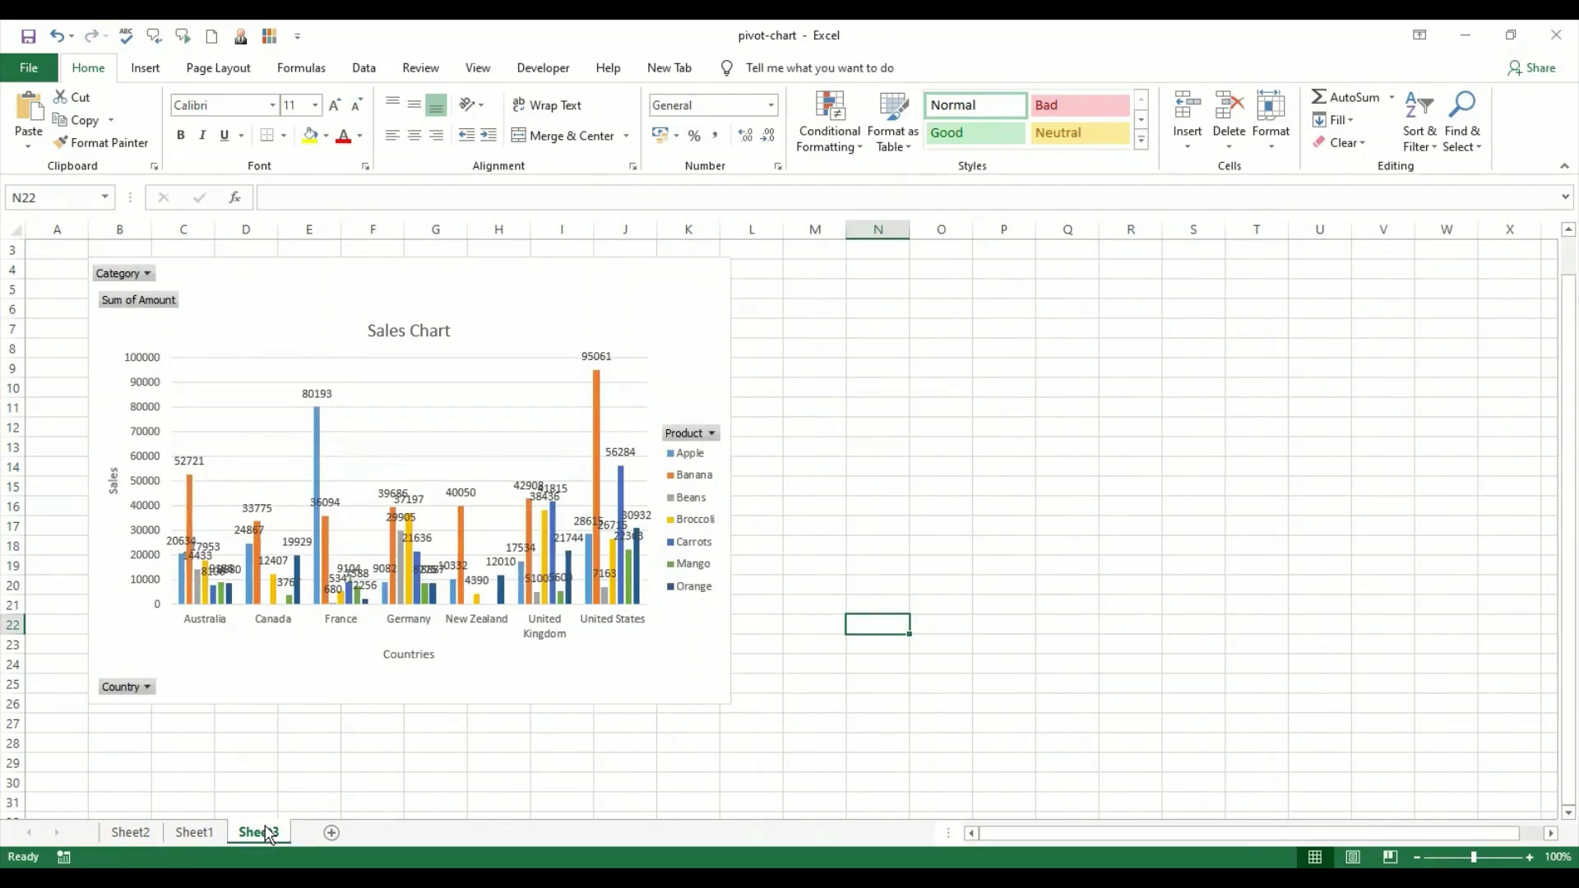
pyautogui.click(131, 833)
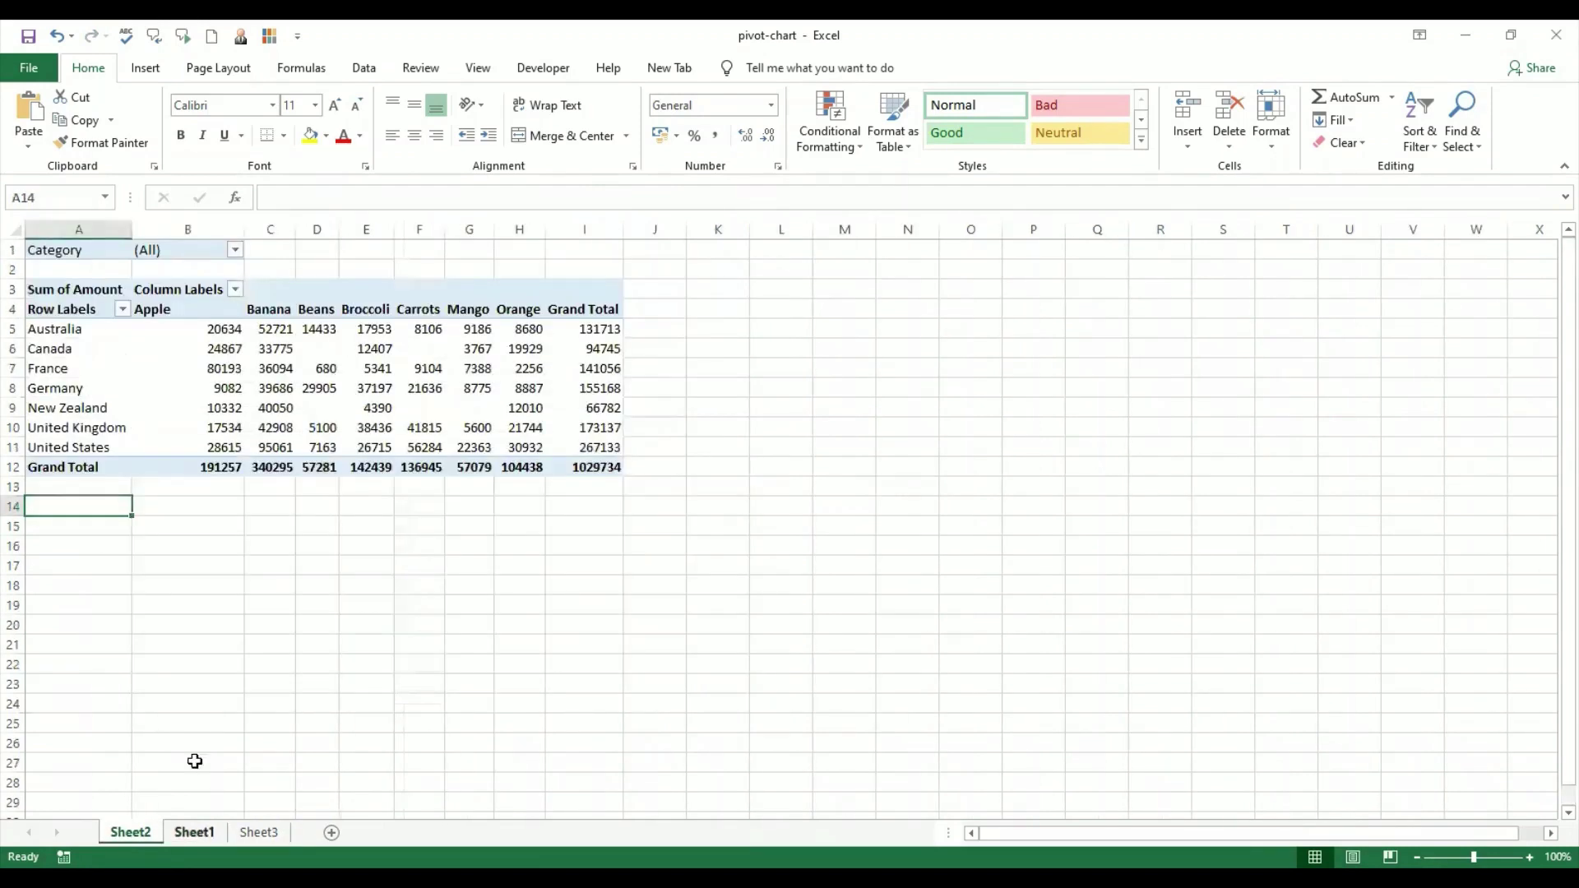
# - Insert a PivotTable from the Sheet1 data range $A$1:$F$214 on existing Sheet2 at cell A15
pyautogui.click(195, 832)
pyautogui.click(149, 72)
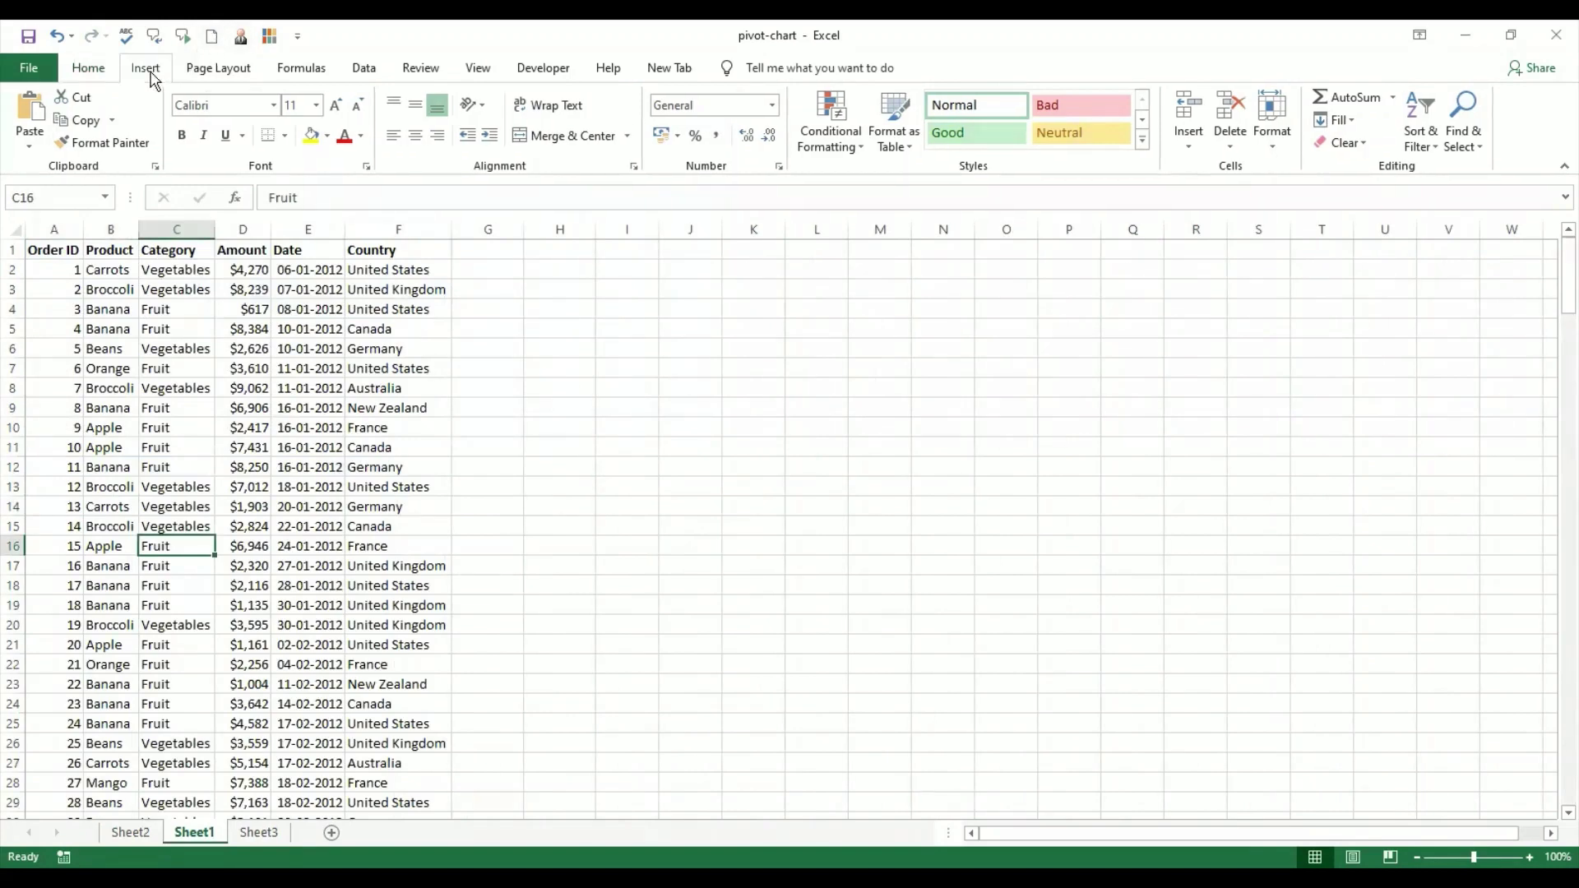
pyautogui.click(149, 72)
pyautogui.click(37, 112)
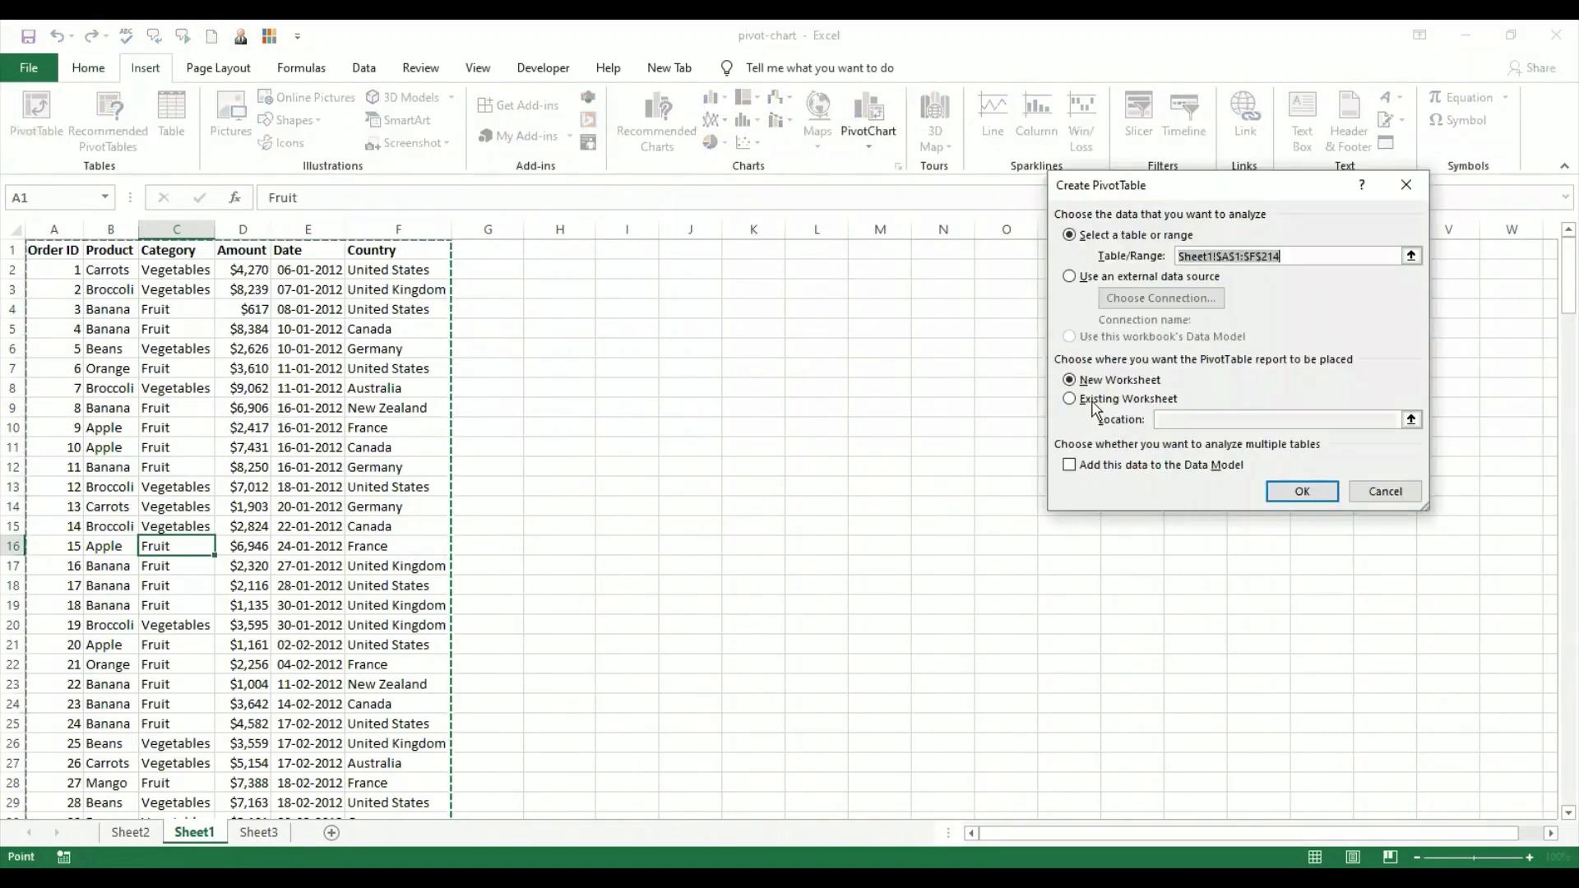
pyautogui.click(1098, 400)
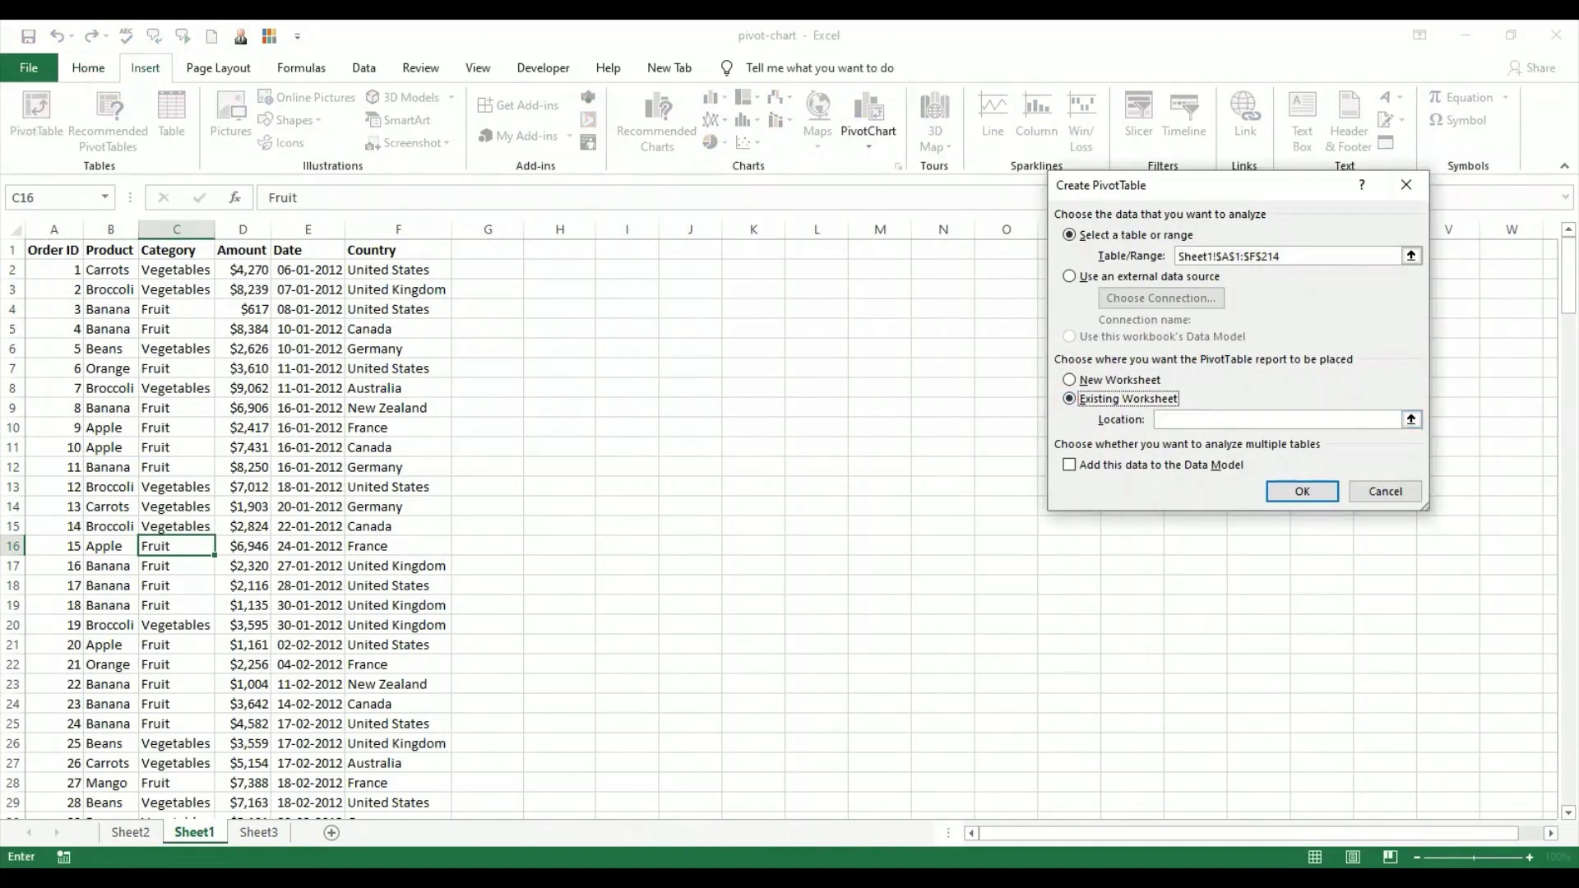
pyautogui.click(131, 833)
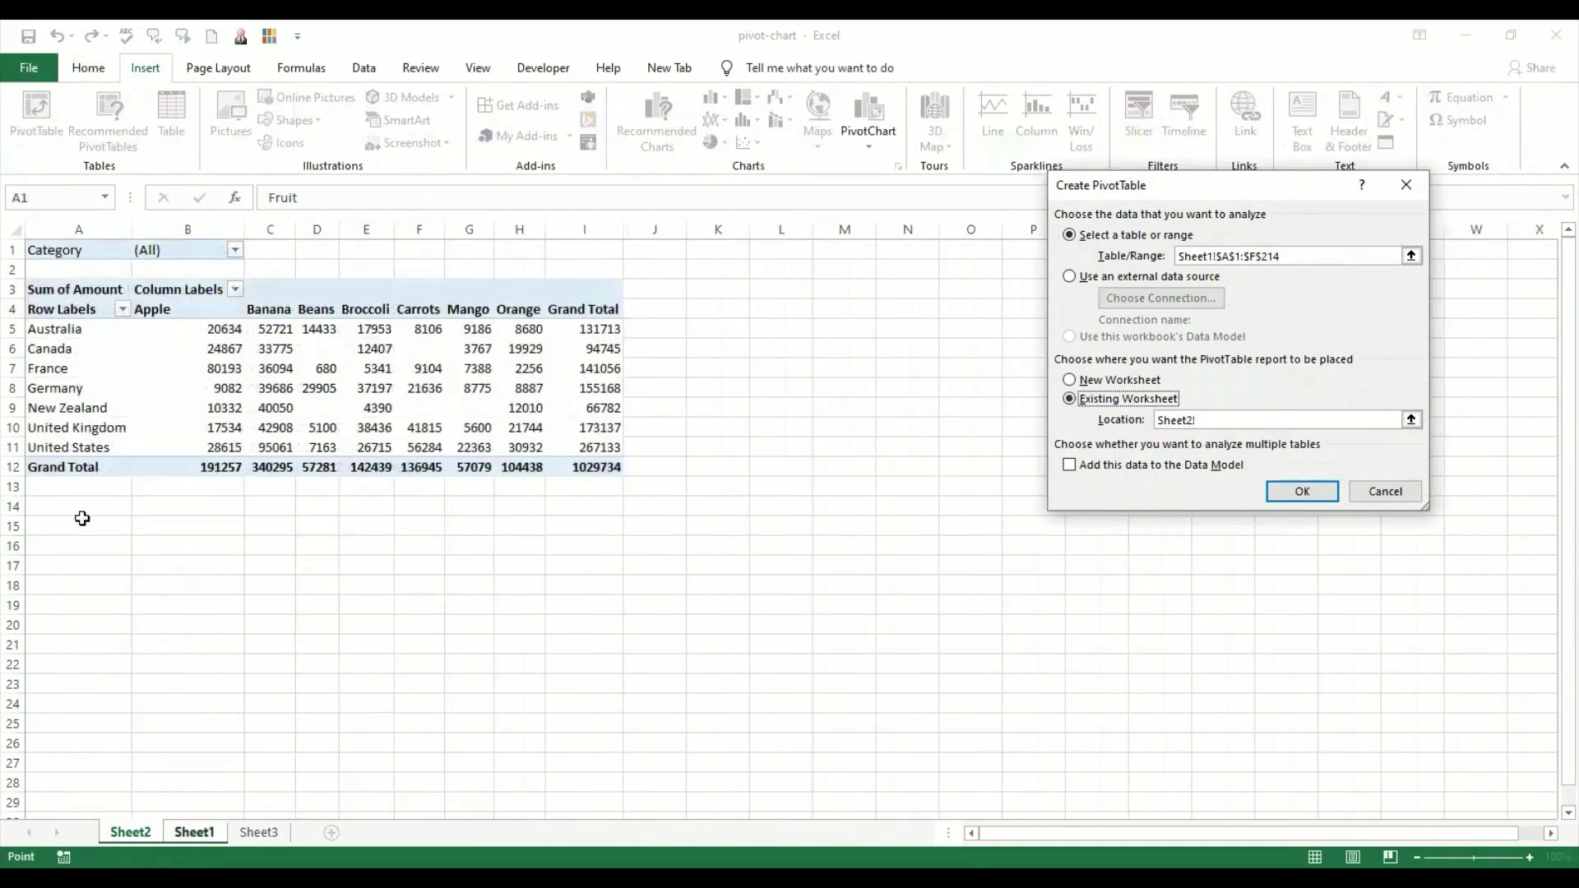
pyautogui.click(82, 519)
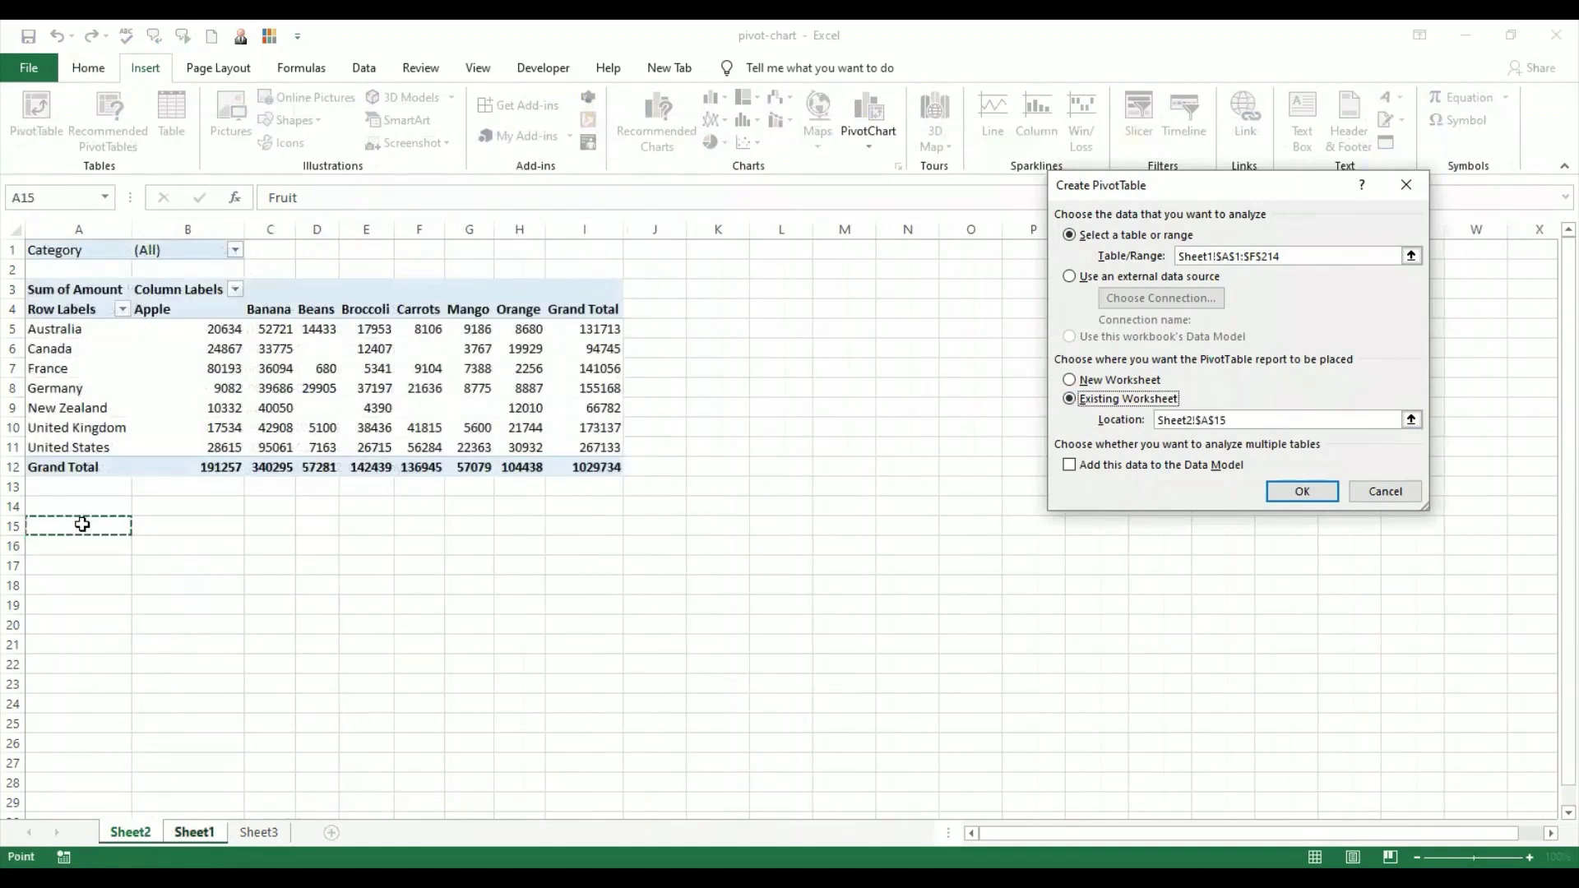
pyautogui.click(1296, 494)
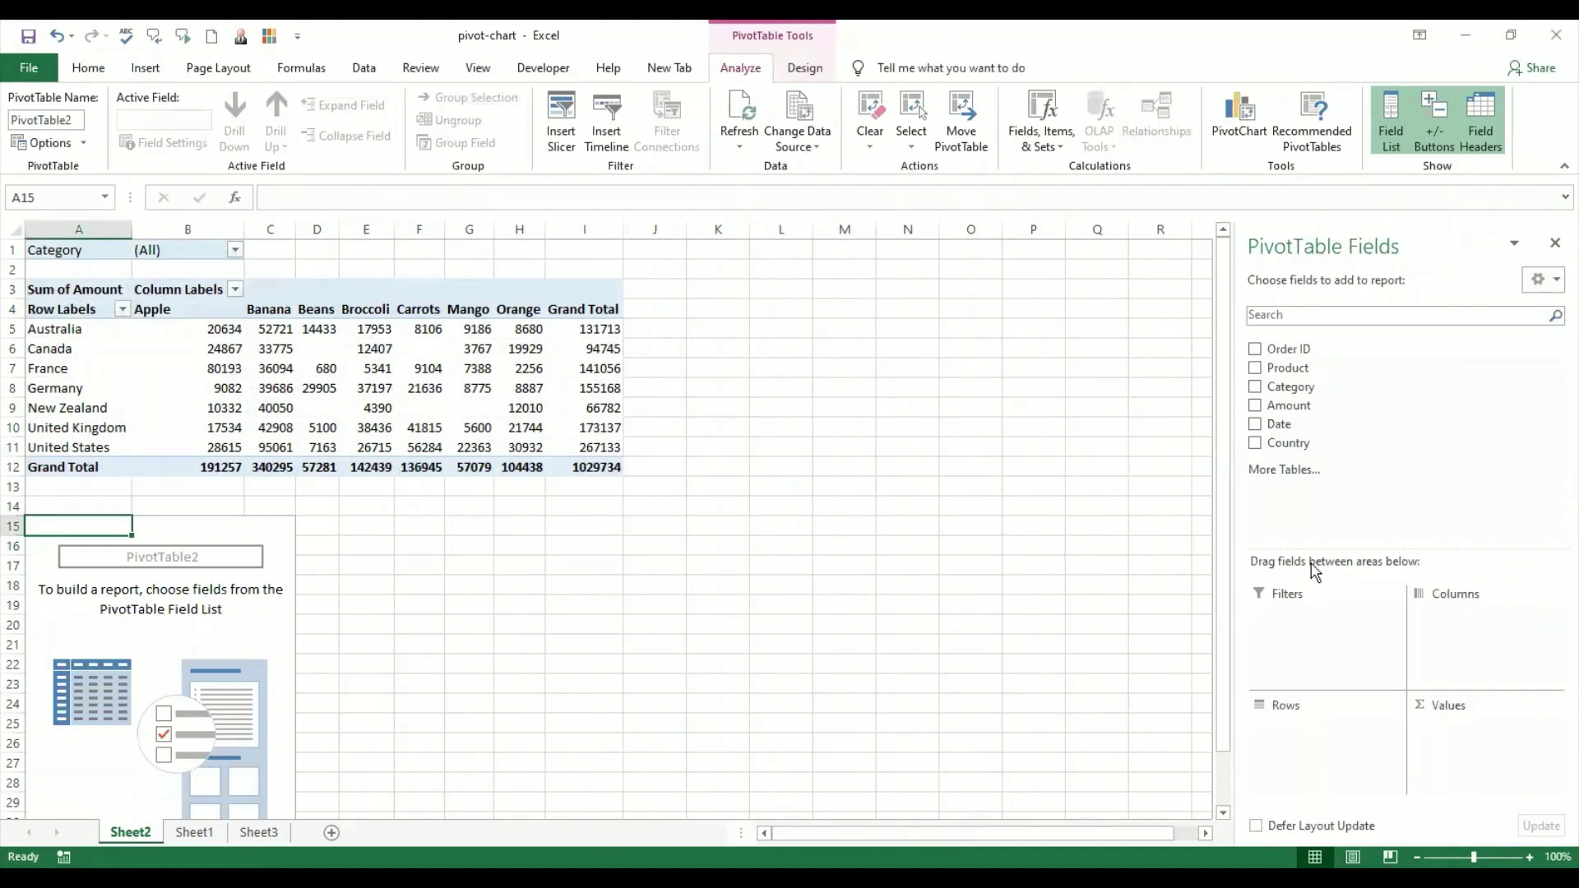
# - Lay out the new PivotTable with Category as filter, Sum of Amount as values, Country as rows and Product as columns
pyautogui.moveTo(1285, 388); pyautogui.dragTo(1311, 616)
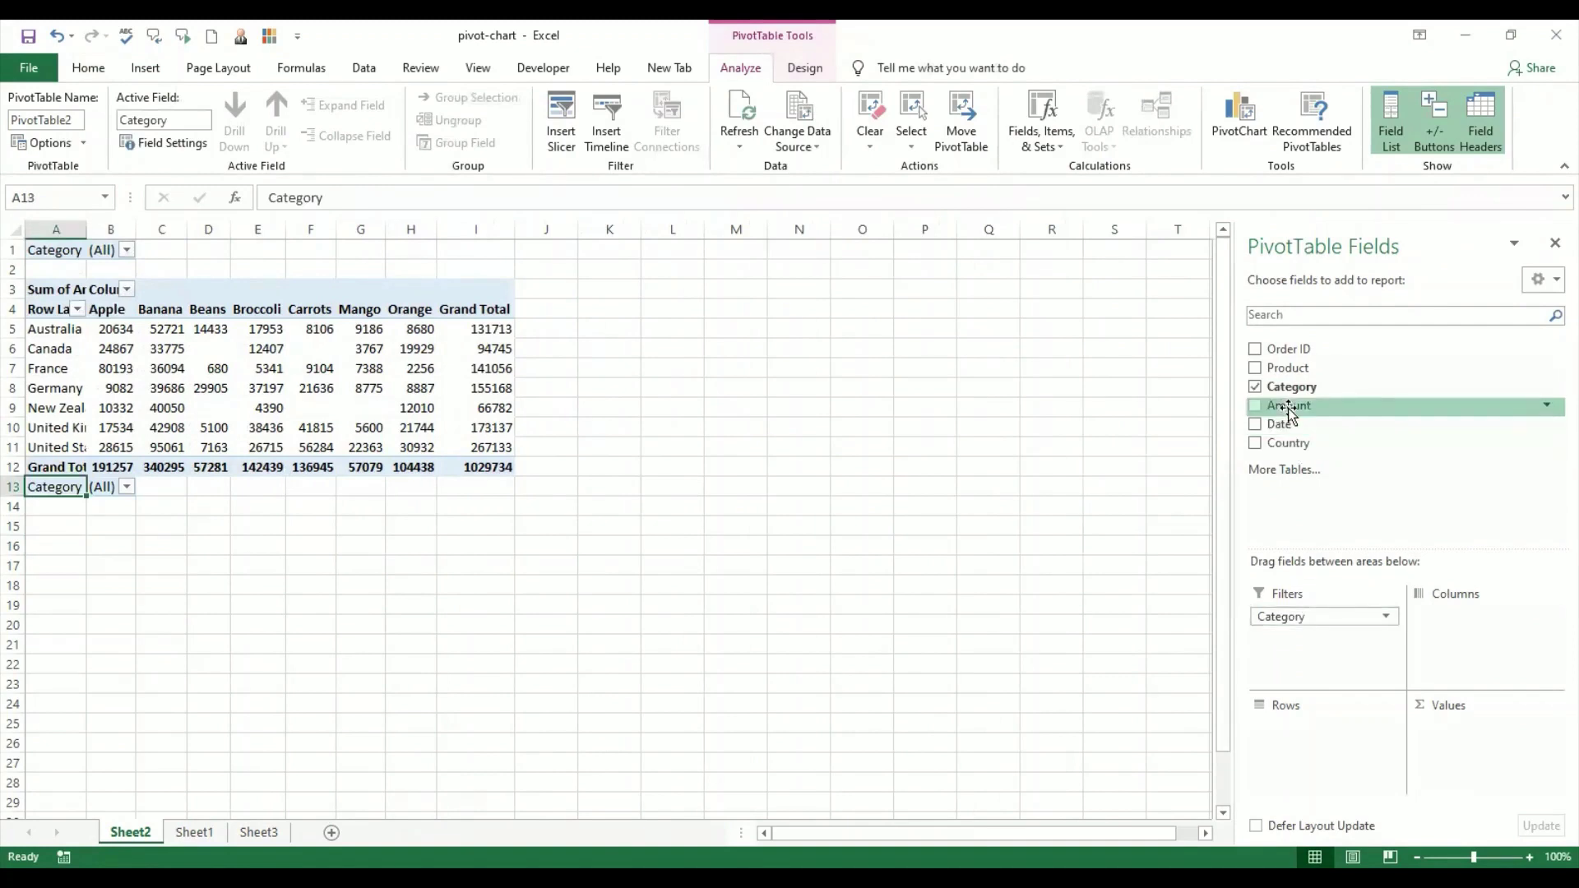
pyautogui.moveTo(1289, 409); pyautogui.dragTo(1446, 719)
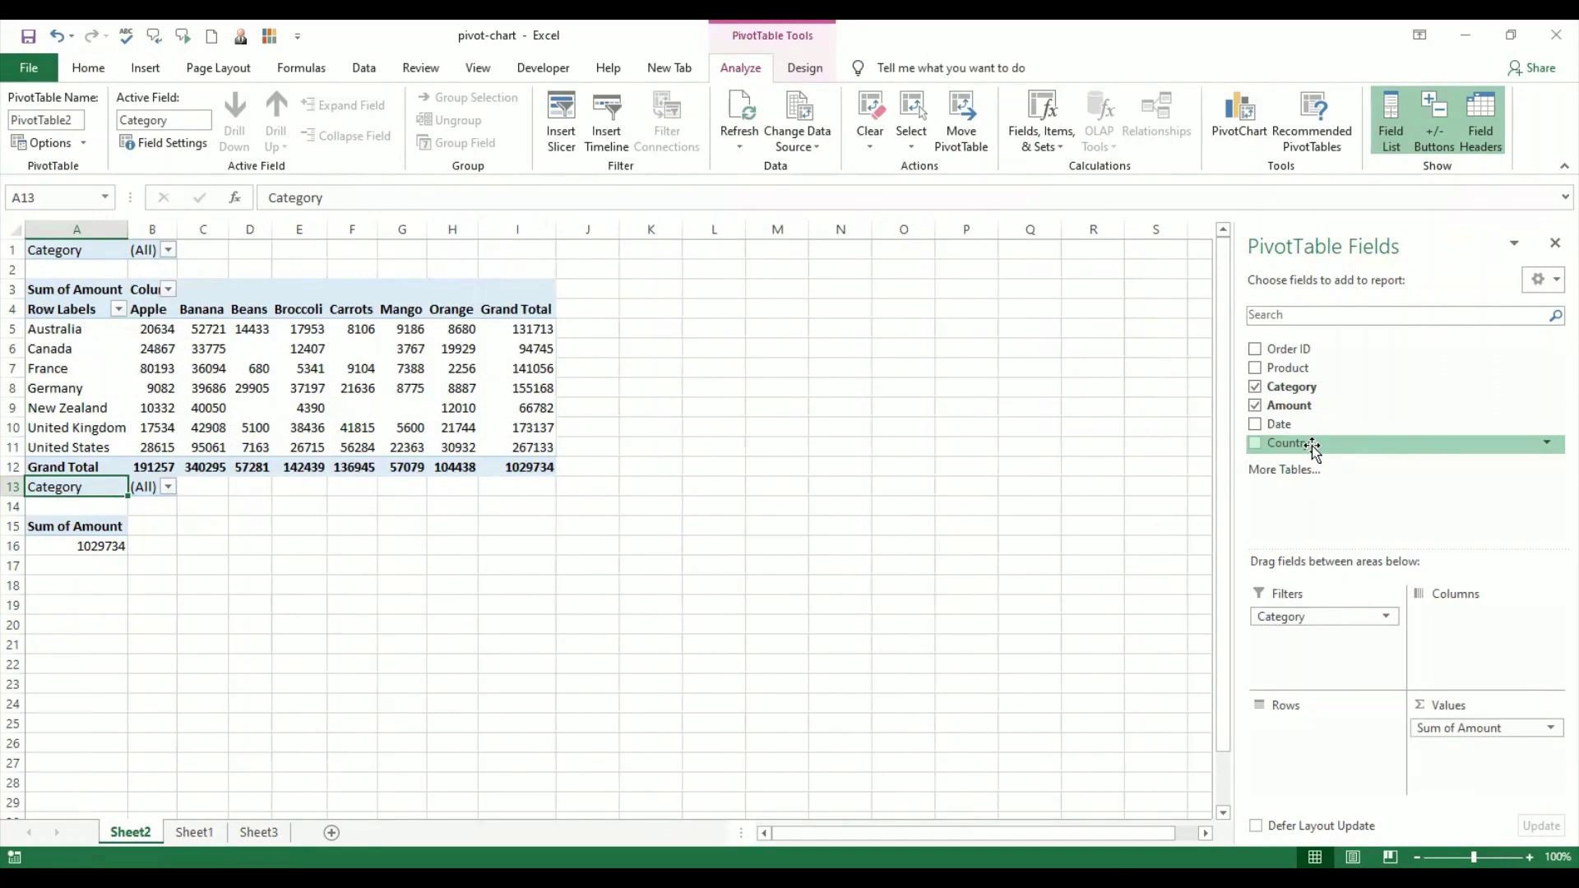
pyautogui.moveTo(1313, 446); pyautogui.dragTo(1333, 723)
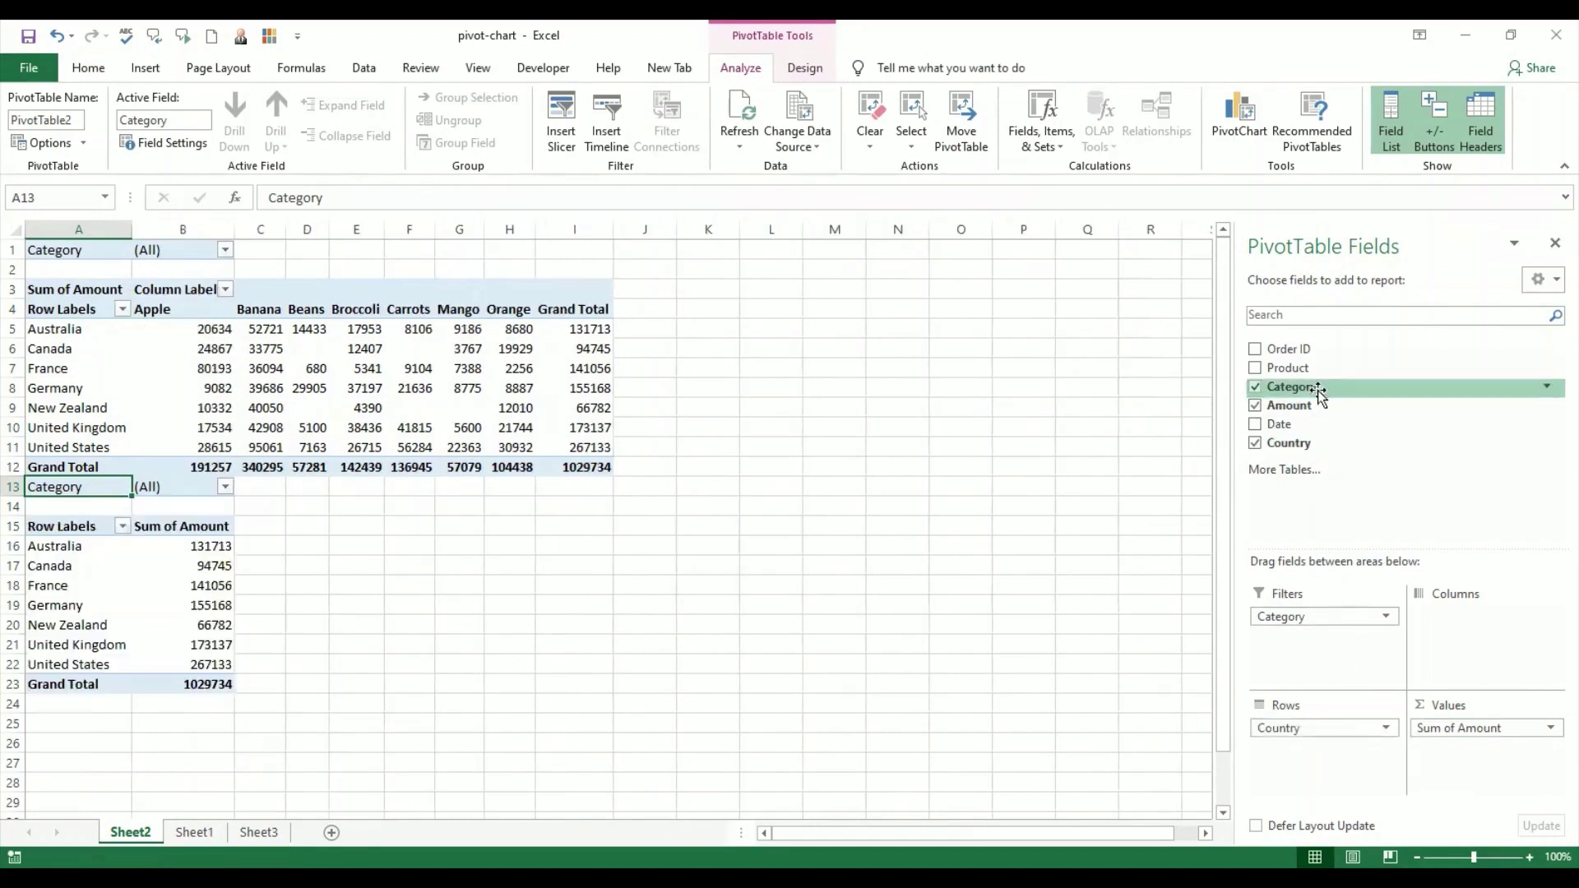
pyautogui.moveTo(1314, 368); pyautogui.dragTo(1461, 622)
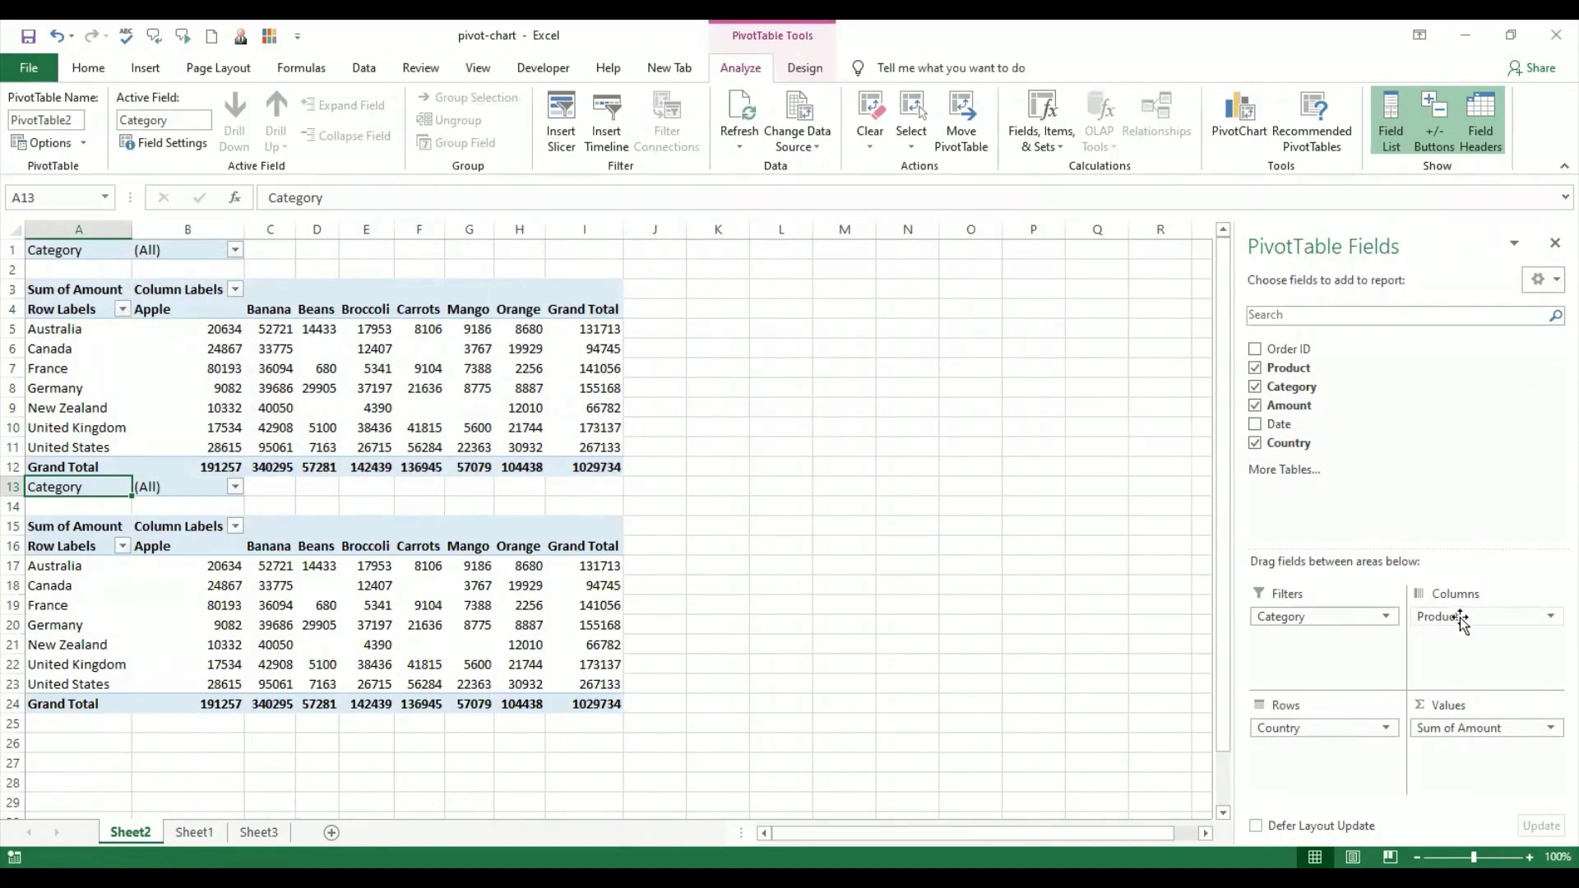
# - Insert a Pie PivotChart from the lower PivotTable on Sheet2 and place its upper-left corner at about cell K3
pyautogui.click(535, 393)
pyautogui.click(524, 629)
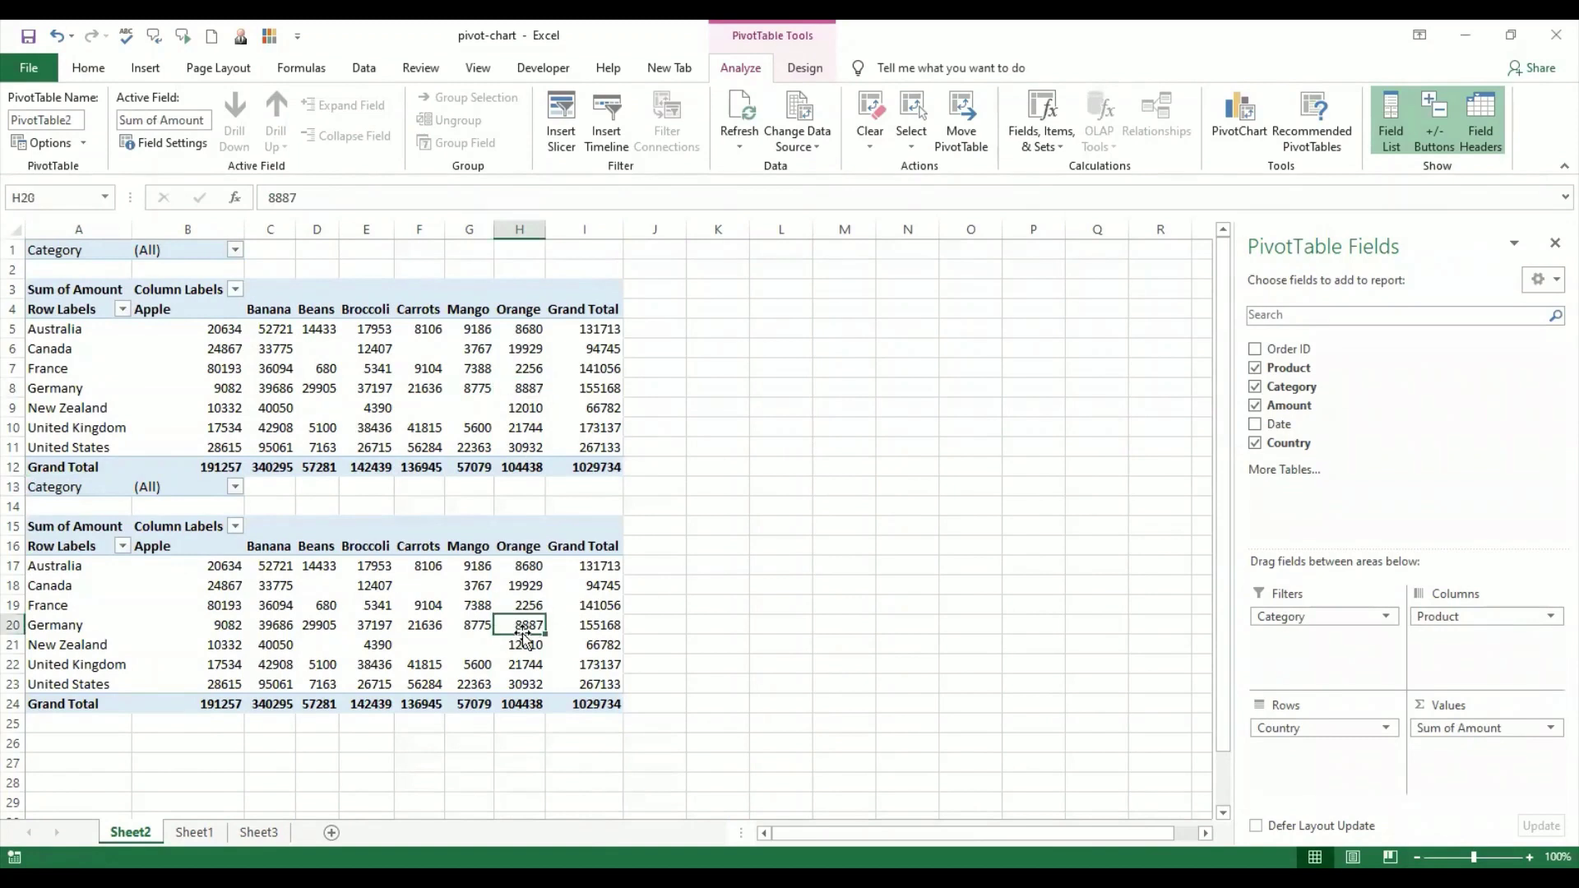
pyautogui.click(375, 647)
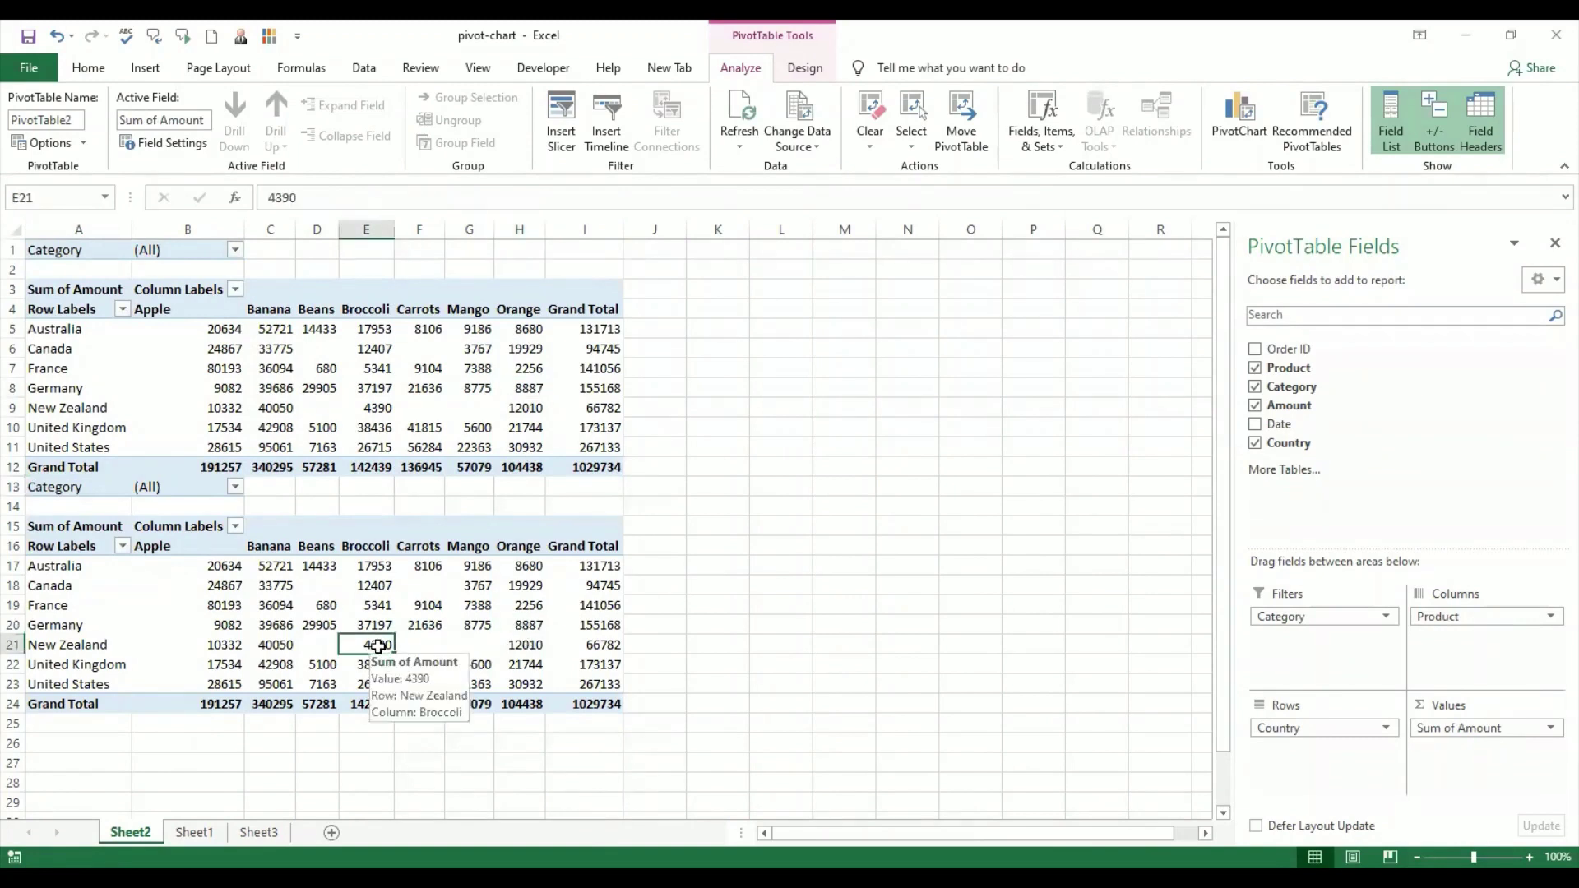
pyautogui.click(1242, 115)
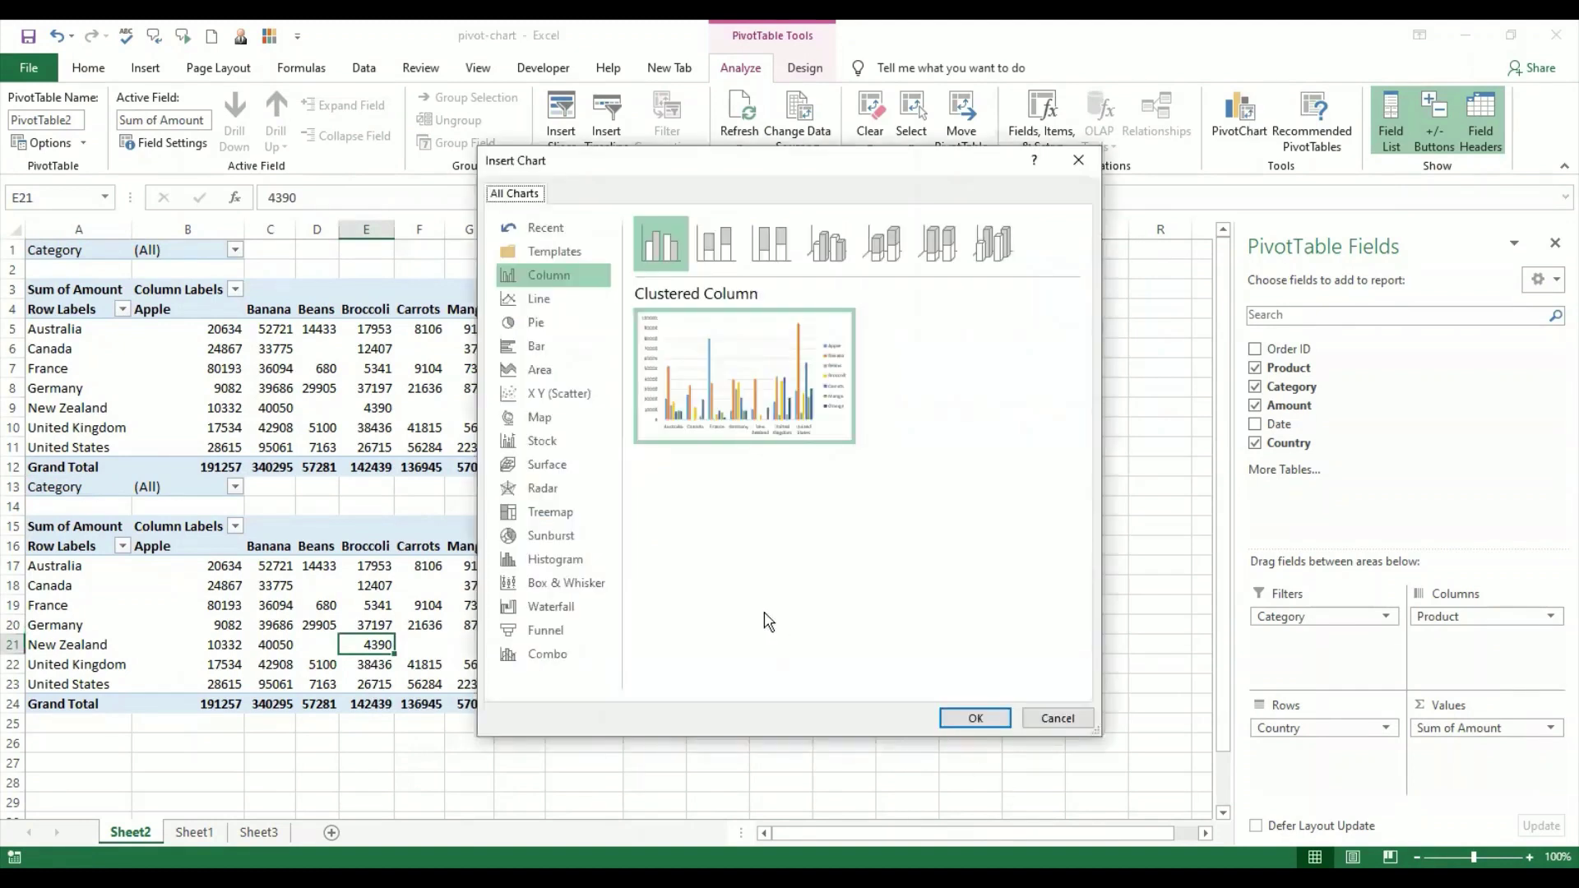
pyautogui.click(536, 323)
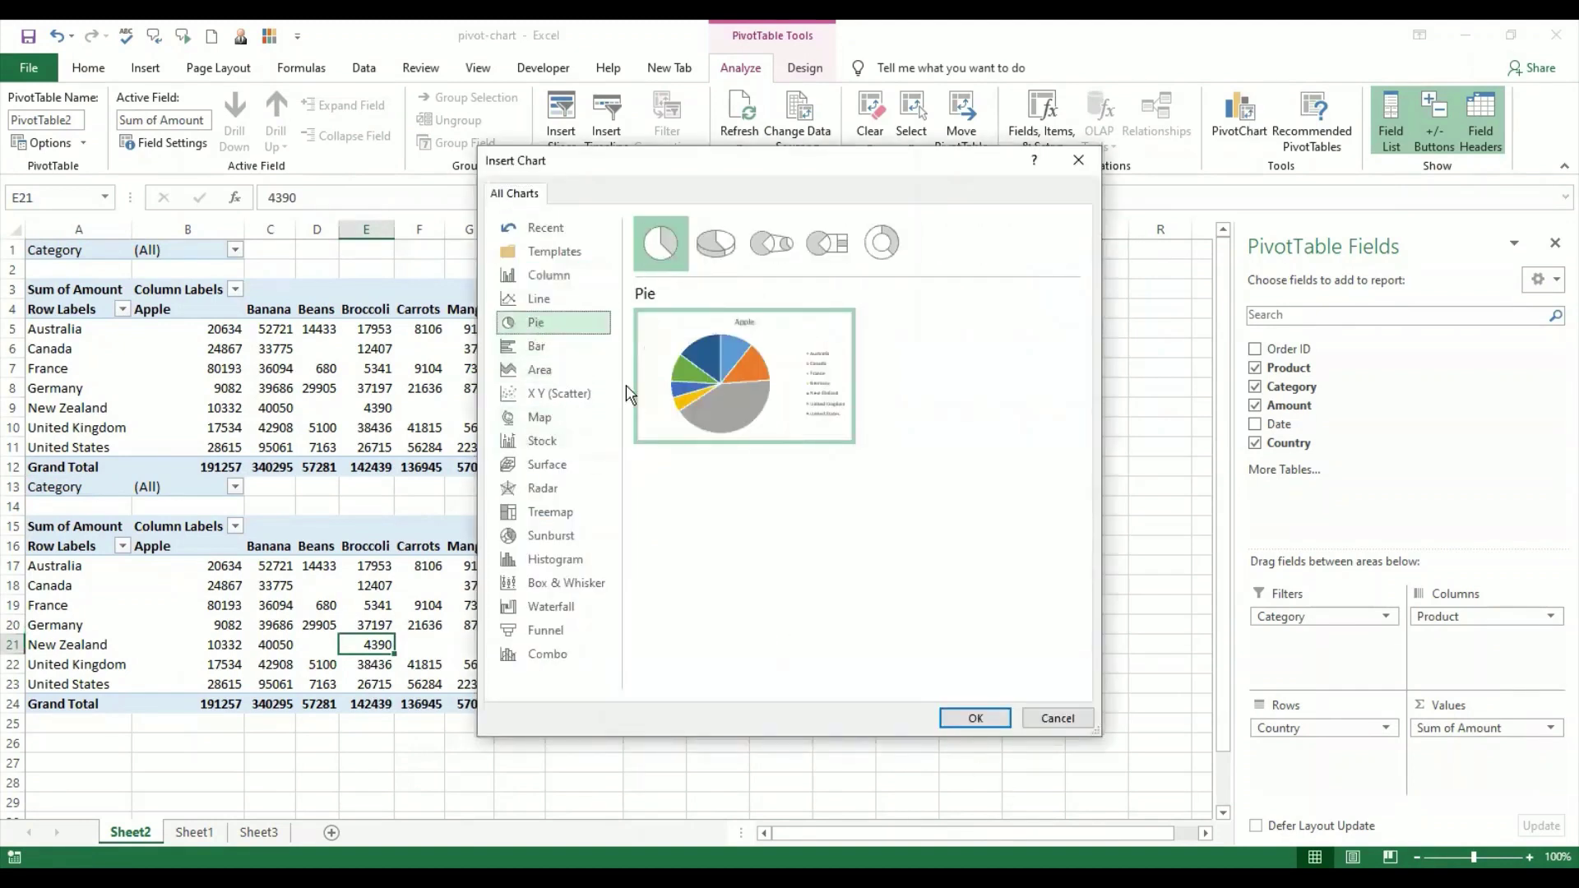
pyautogui.click(978, 719)
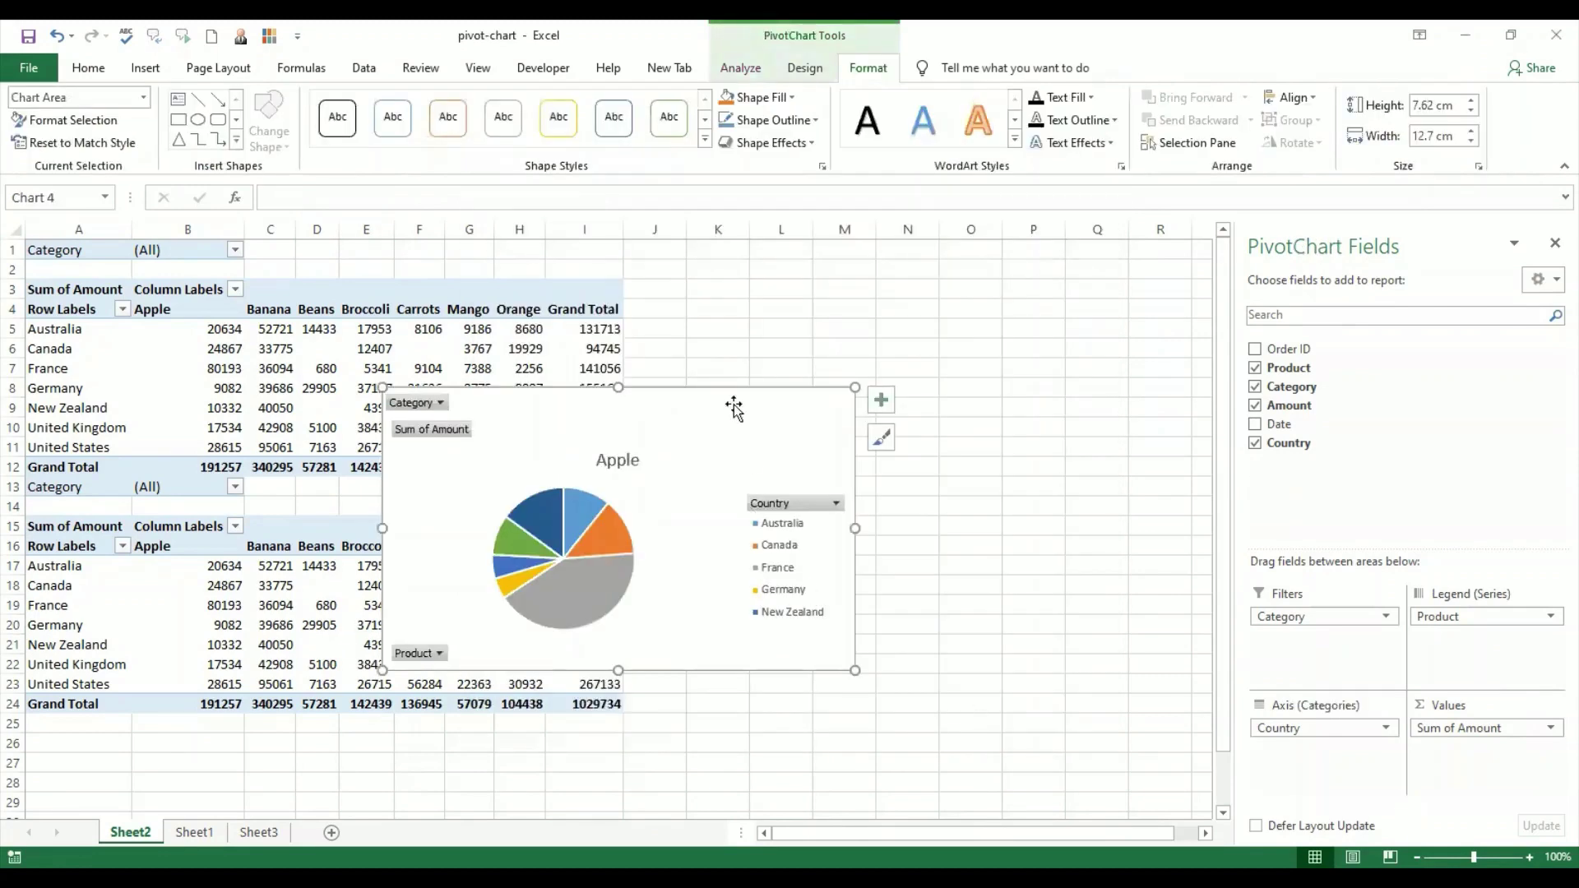
pyautogui.moveTo(736, 428); pyautogui.dragTo(1040, 321)
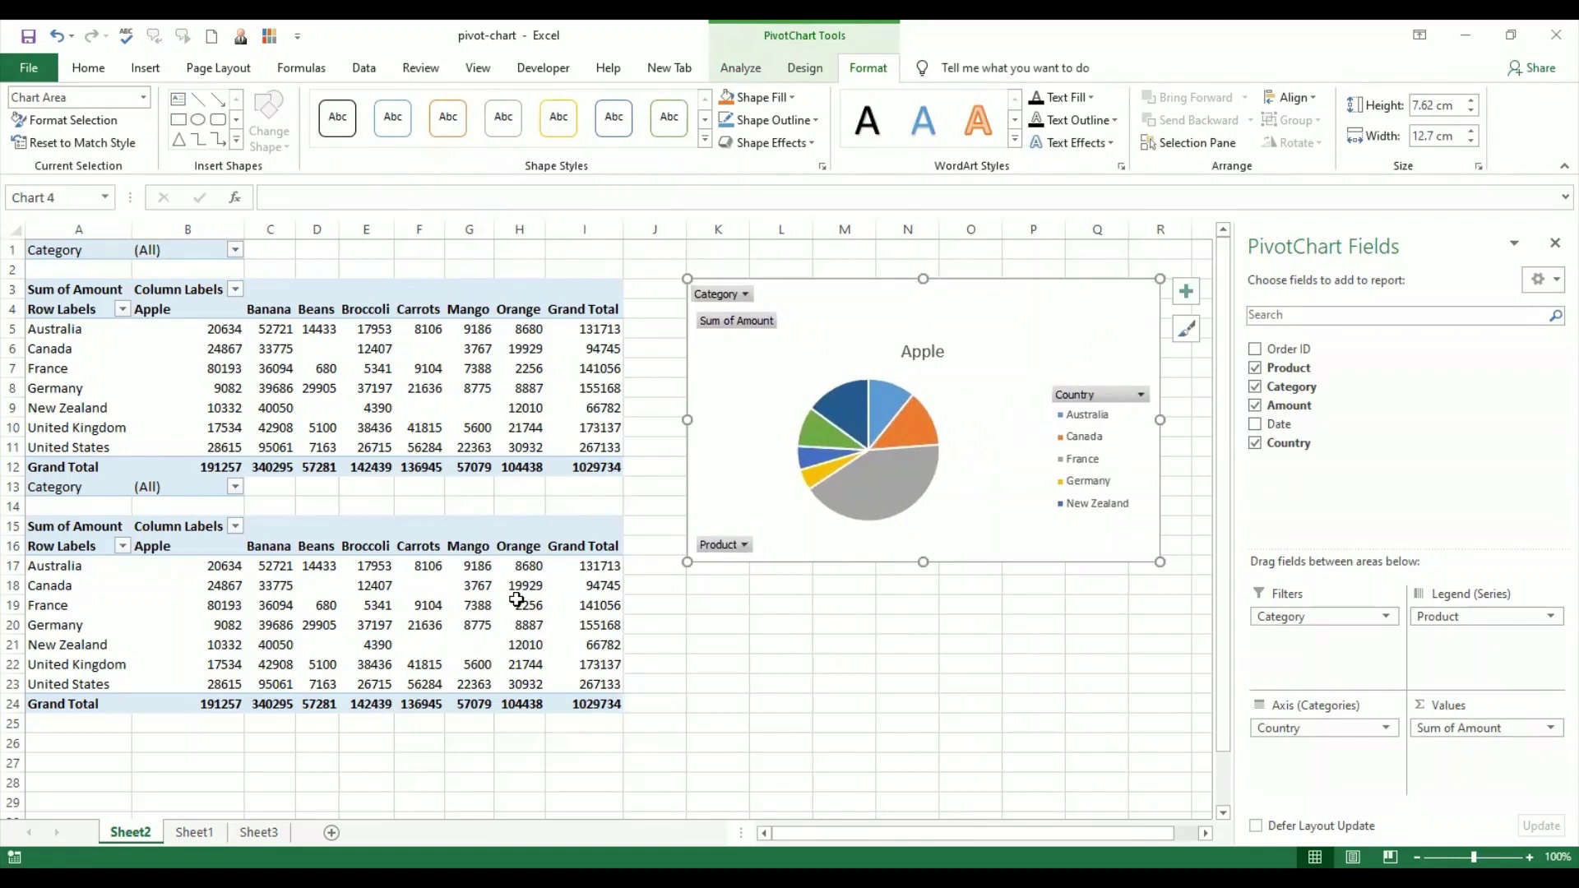
# - Move the pie chart from Sheet2 to Sheet3 as an embedded object
pyautogui.click(805, 67)
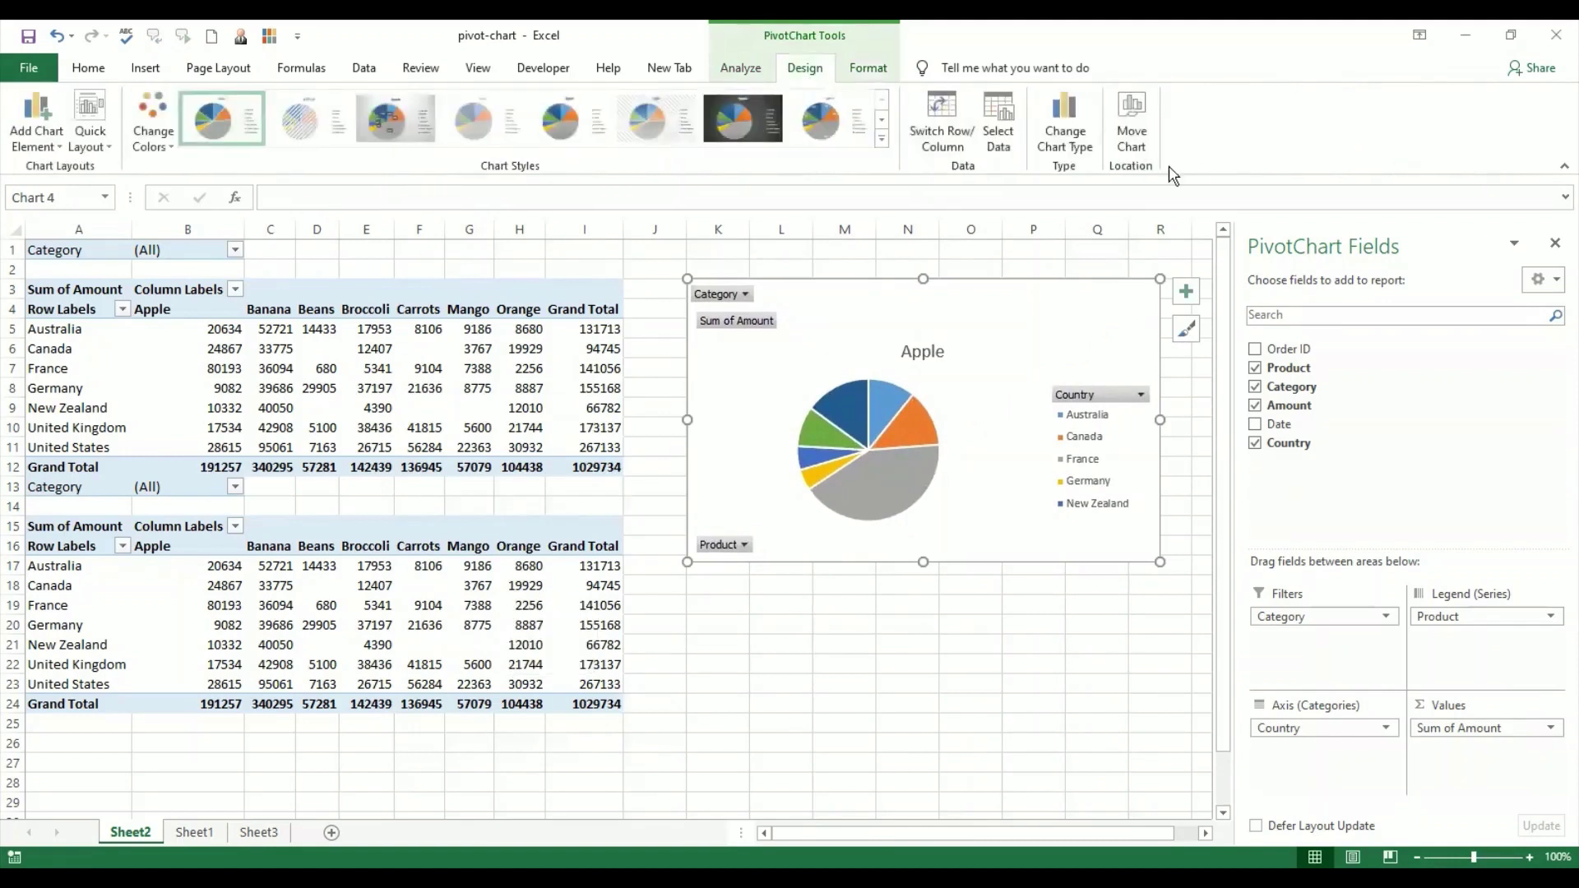
pyautogui.click(1135, 137)
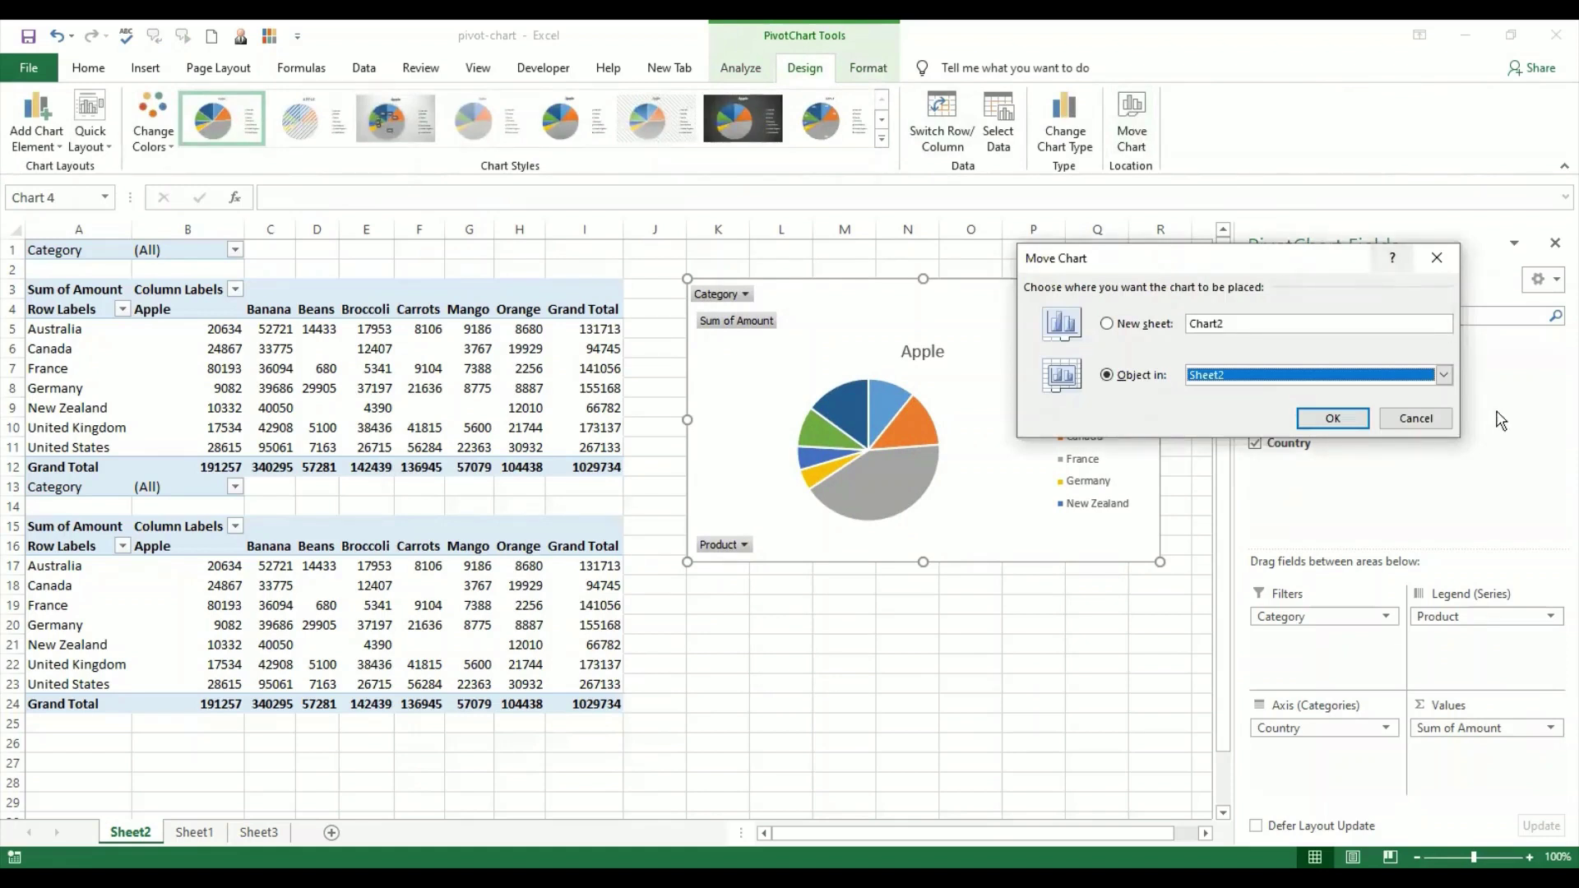
pyautogui.click(1443, 375)
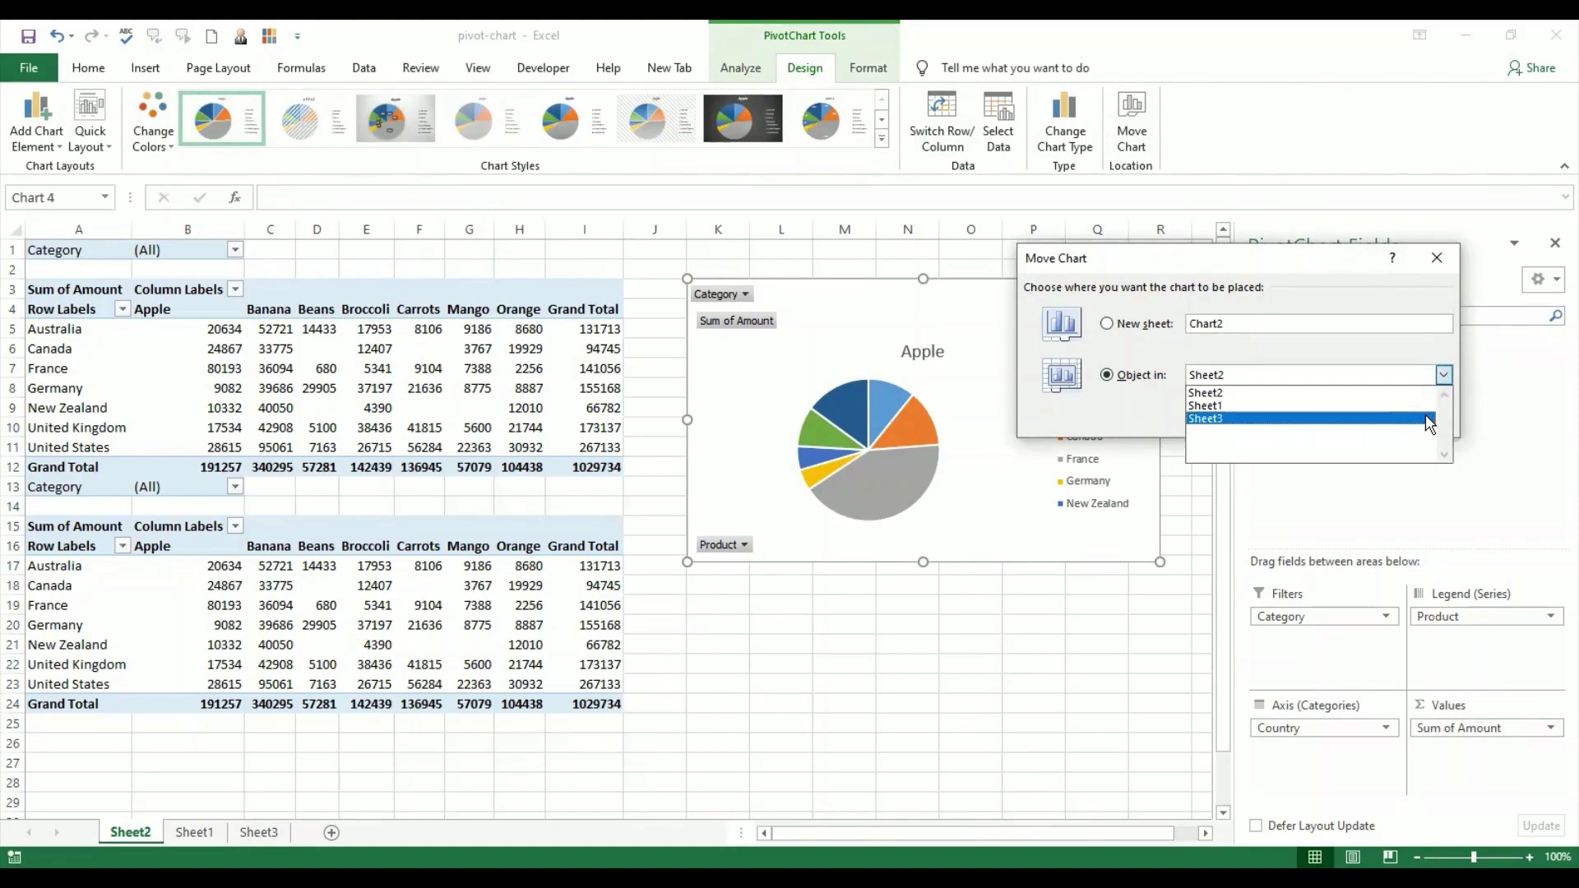
pyautogui.click(1339, 422)
pyautogui.click(1334, 419)
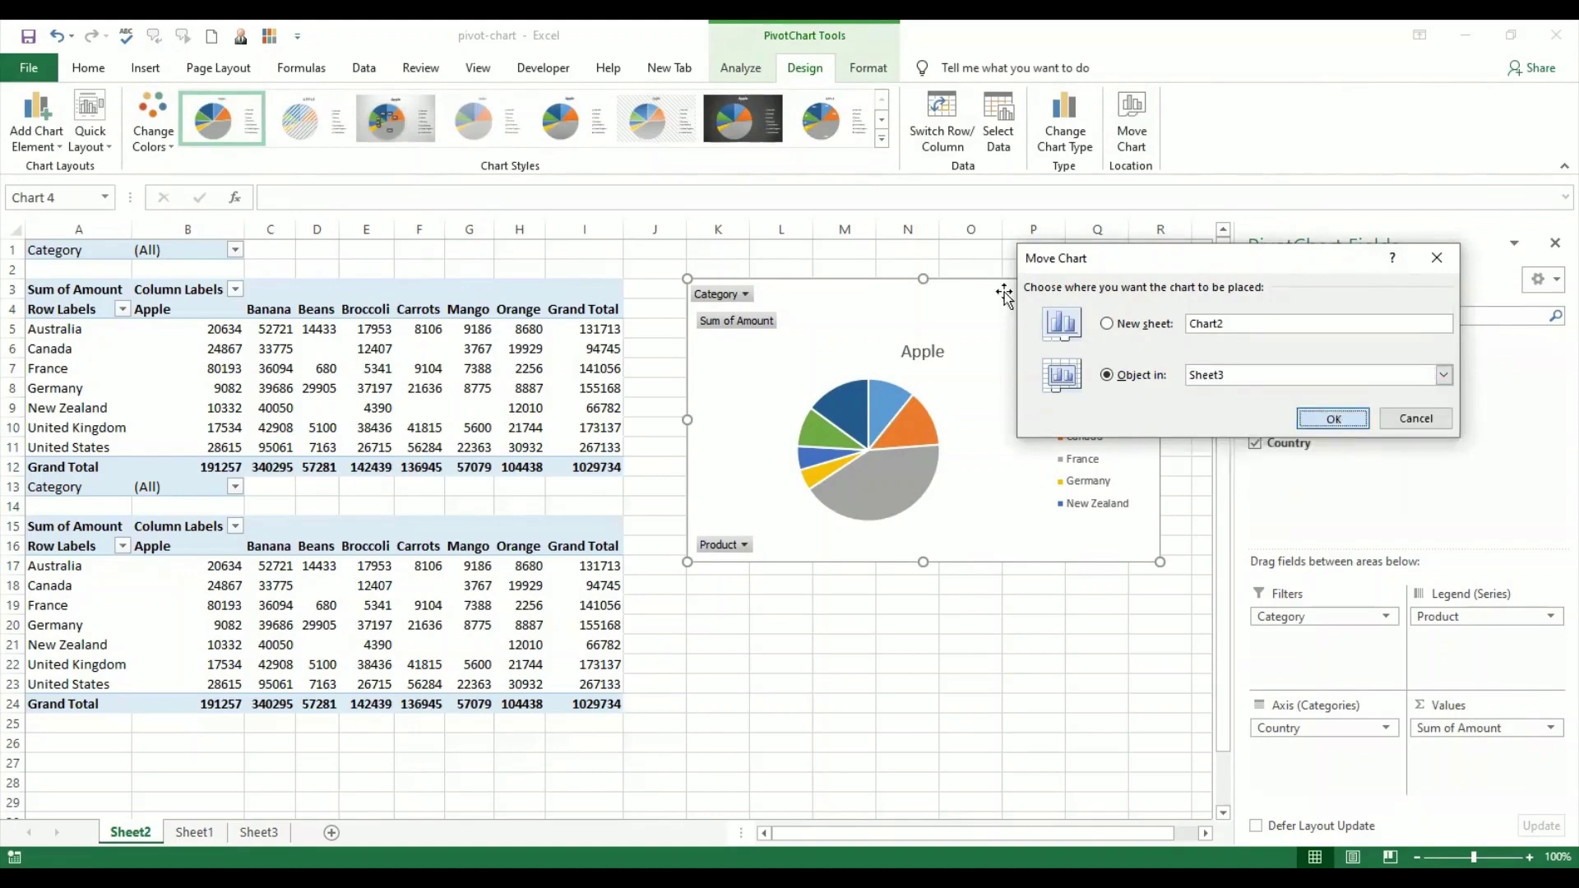
# - Arrange the Sales Chart and the pie chart side by side on Sheet3, starting at about cells A4 and L4
pyautogui.moveTo(1017, 283); pyautogui.dragTo(1067, 302)
pyautogui.click(998, 665)
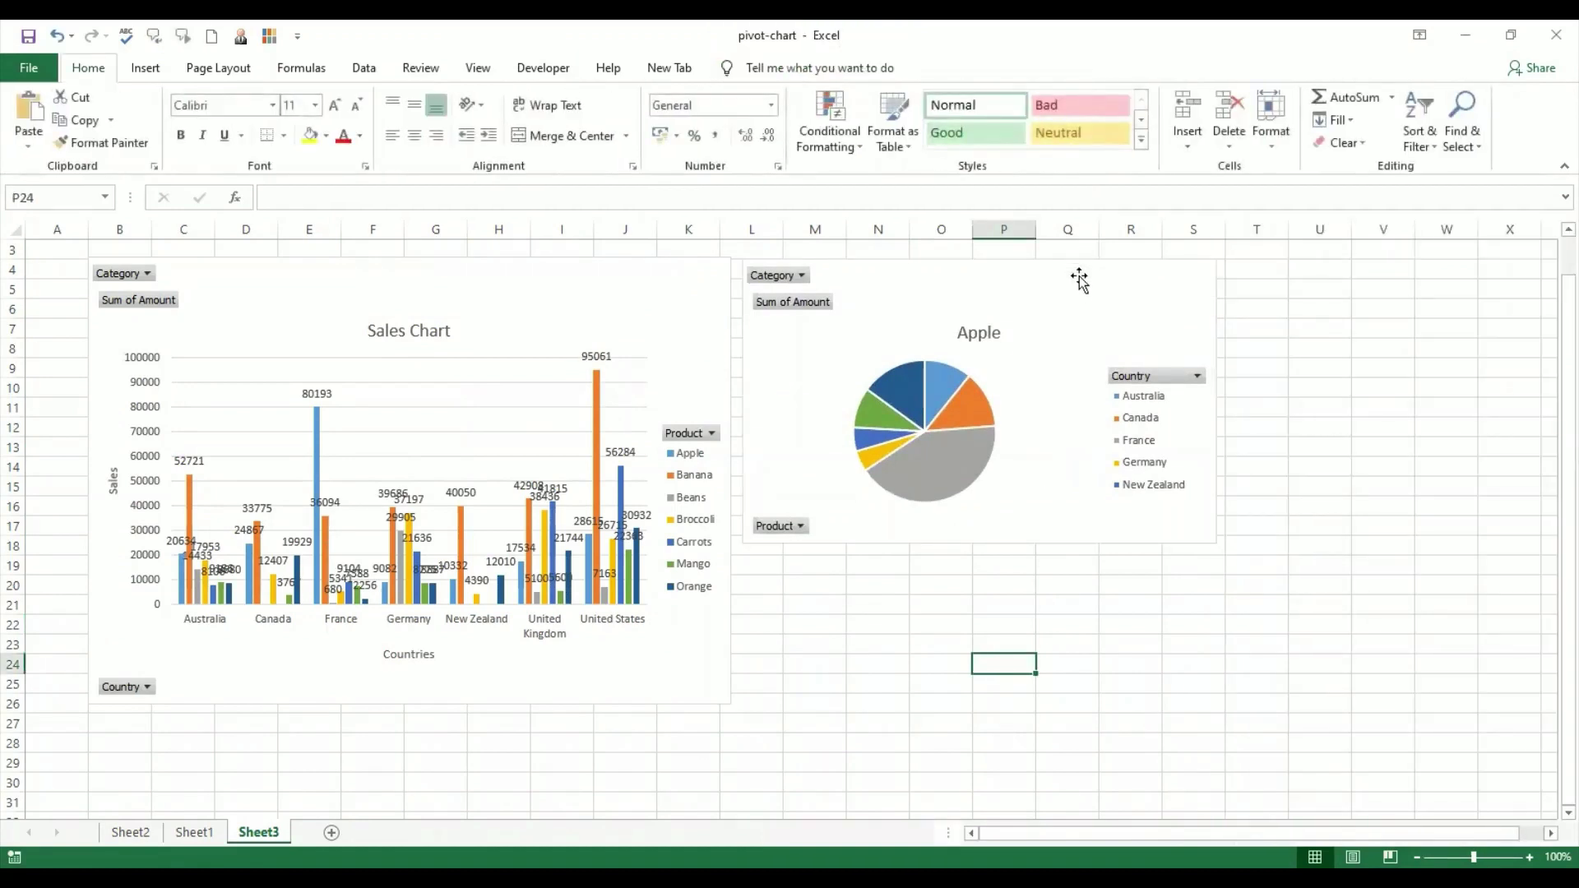
pyautogui.moveTo(1081, 288); pyautogui.dragTo(1082, 289)
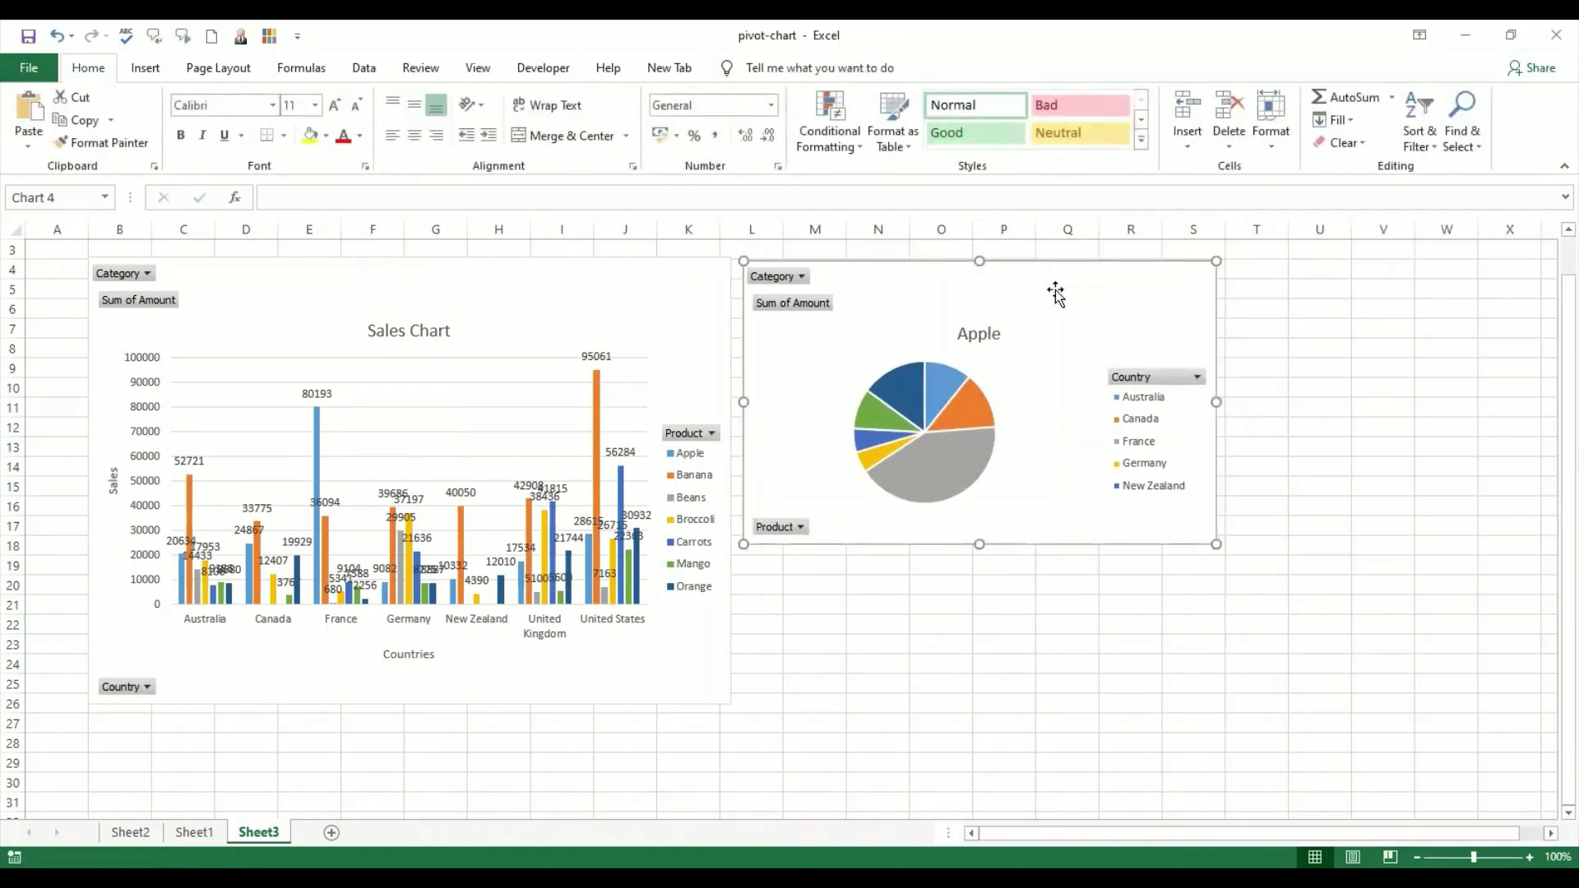
pyautogui.moveTo(593, 311); pyautogui.dragTo(580, 313)
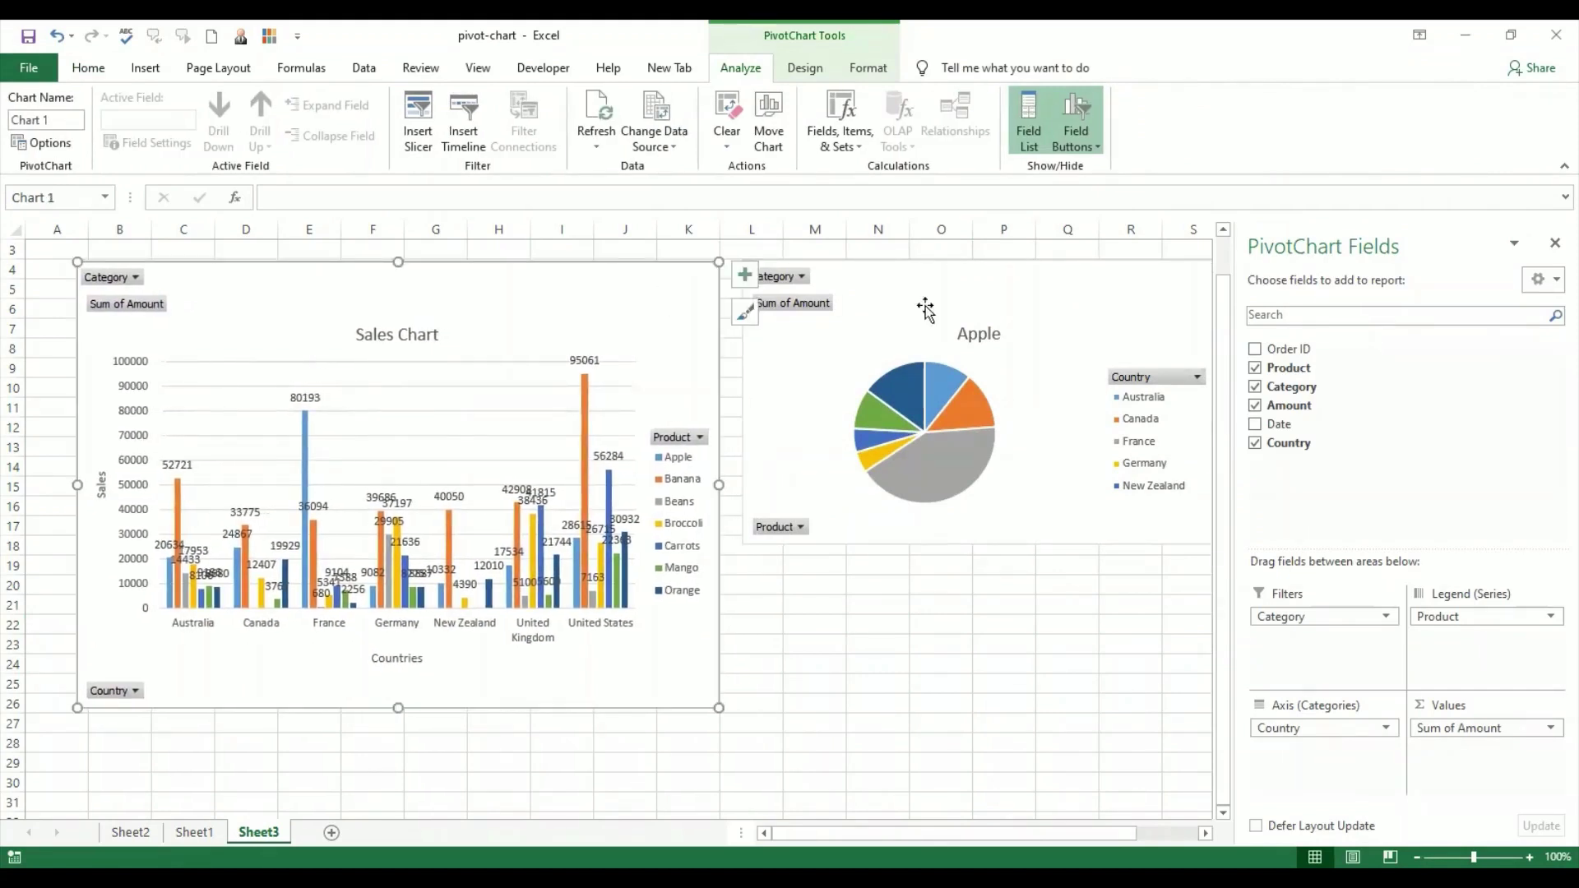
pyautogui.moveTo(998, 318); pyautogui.dragTo(995, 321)
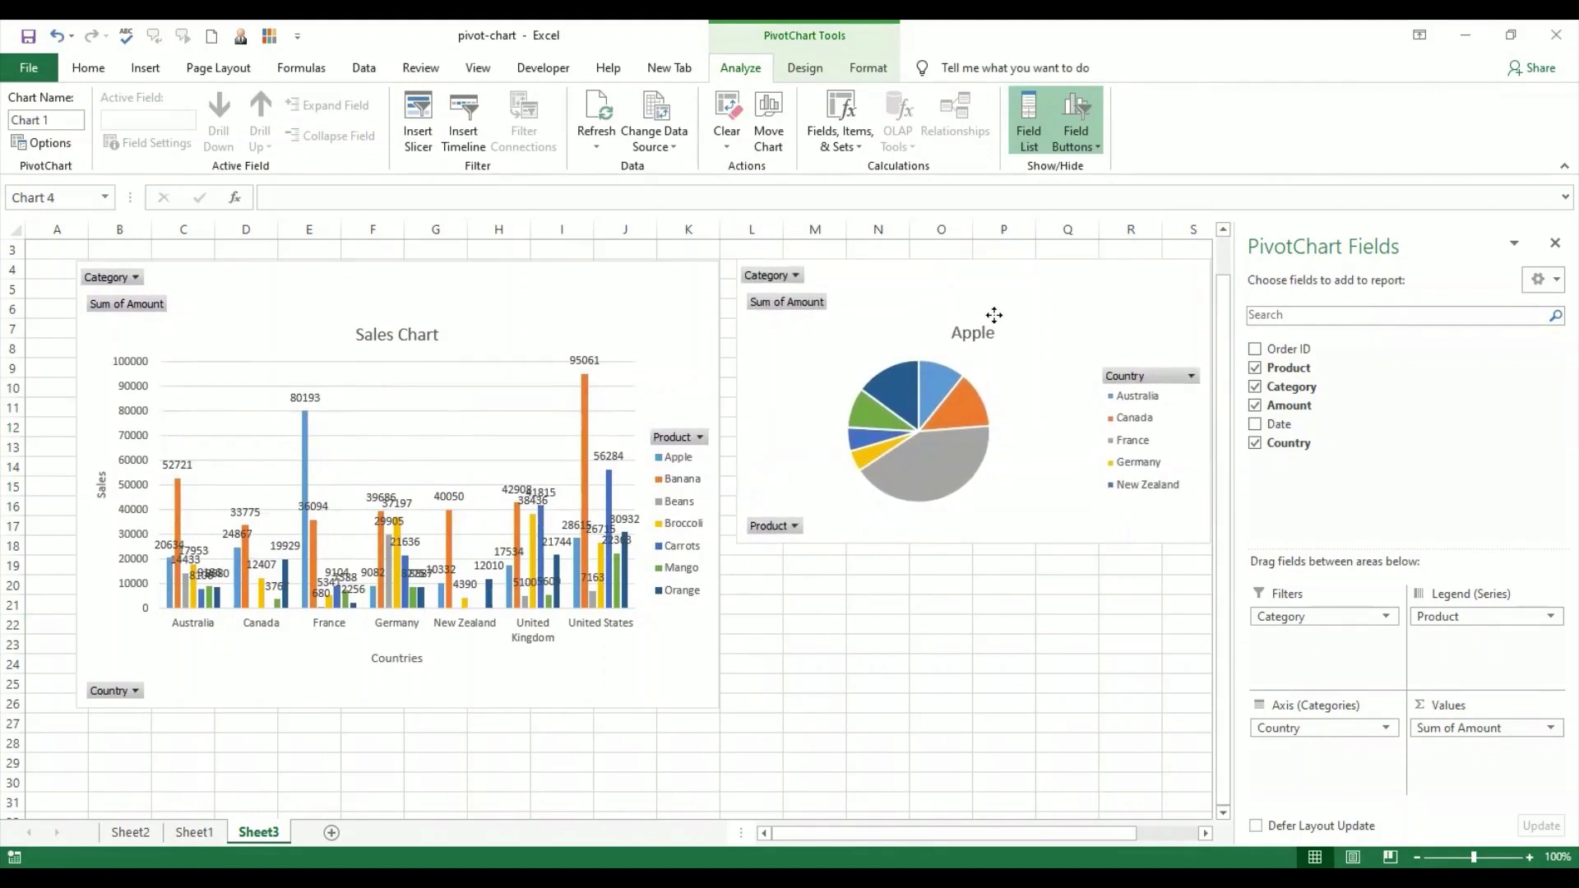
pyautogui.click(967, 729)
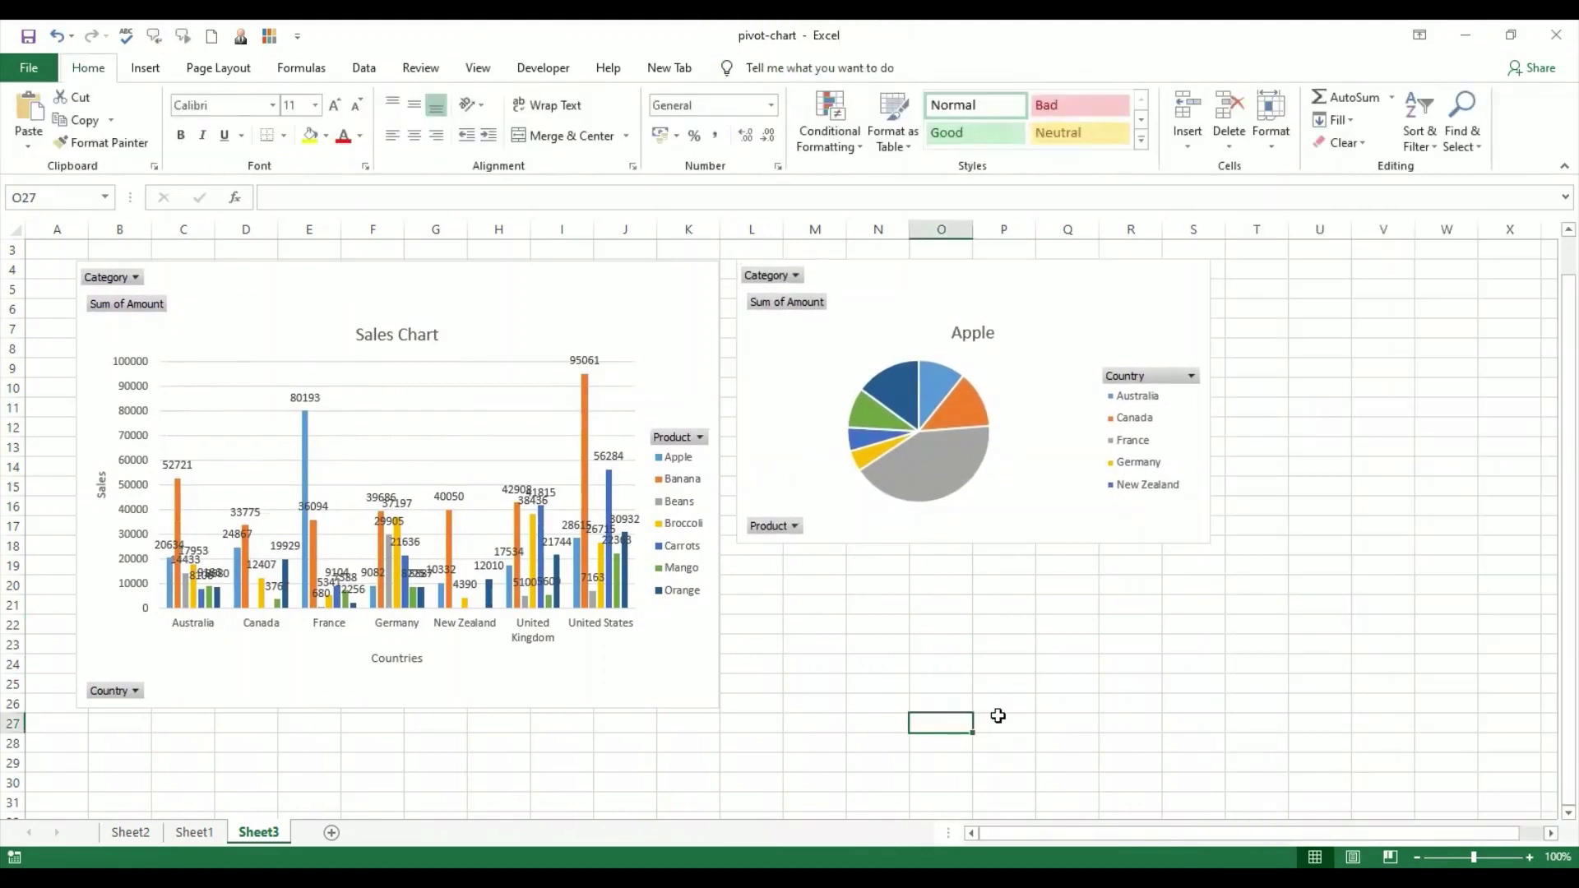
# - Filter the pie chart's Product field on Sheet3 to show only Beans
pyautogui.click(797, 533)
pyautogui.click(593, 319)
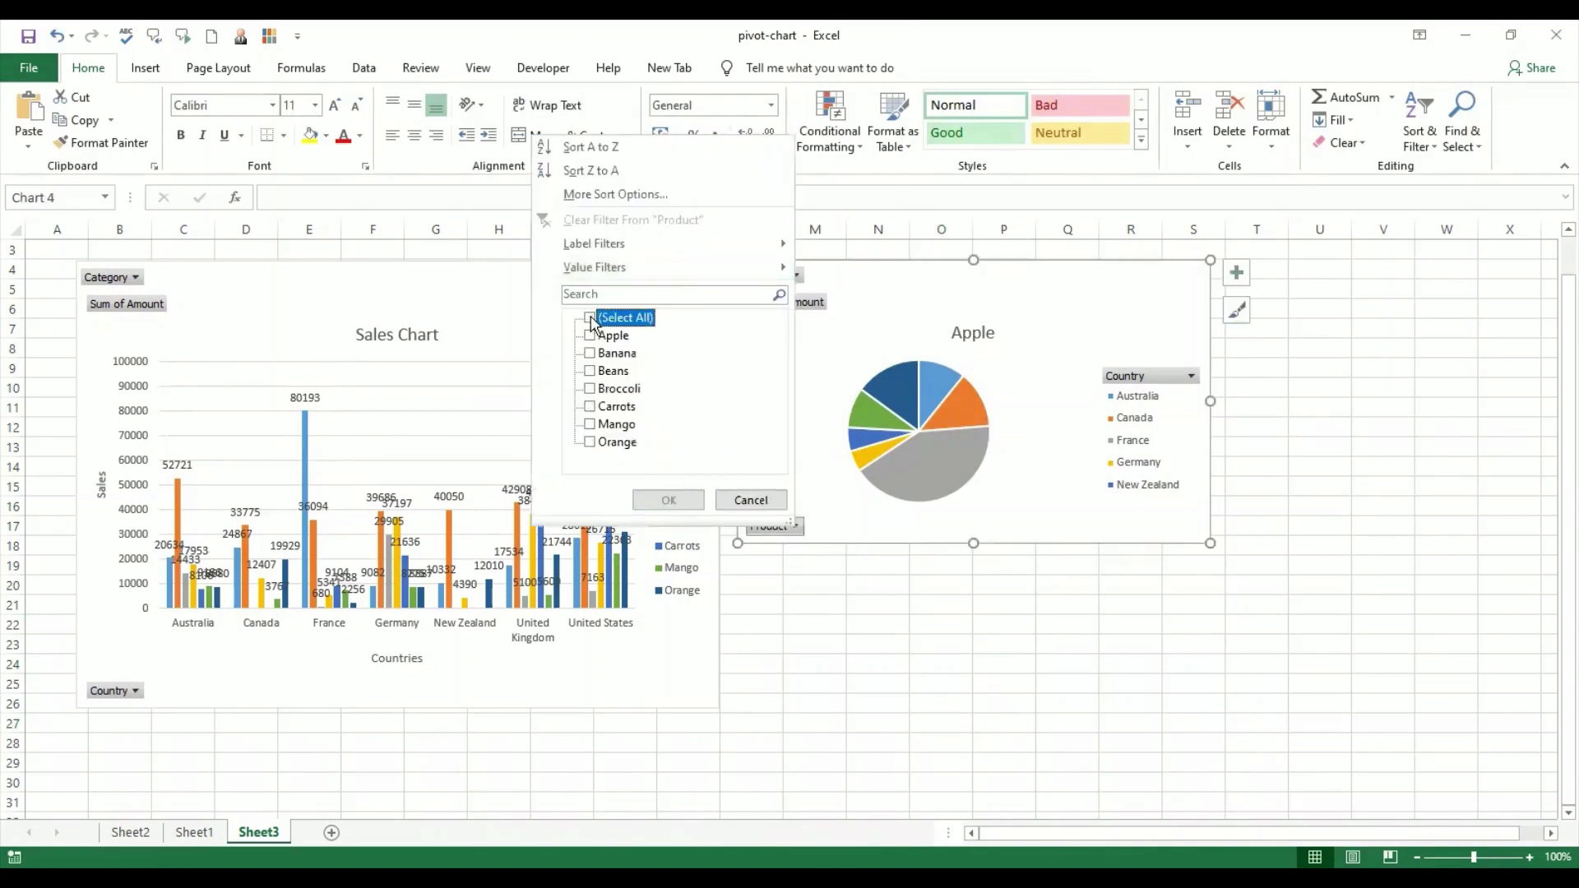
pyautogui.click(590, 371)
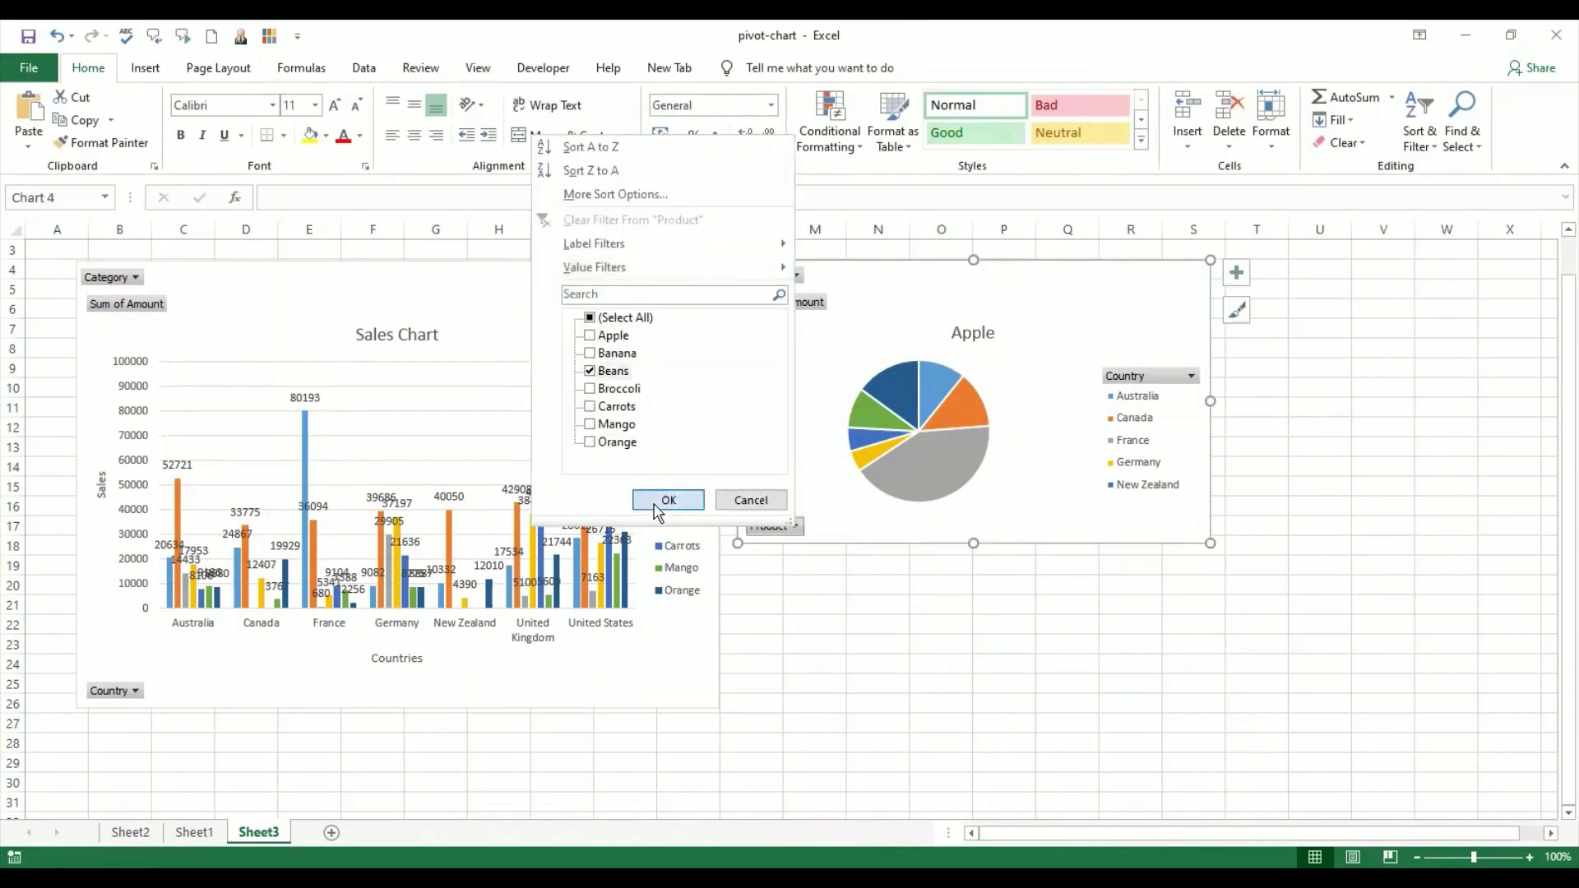
pyautogui.click(668, 500)
pyautogui.click(974, 622)
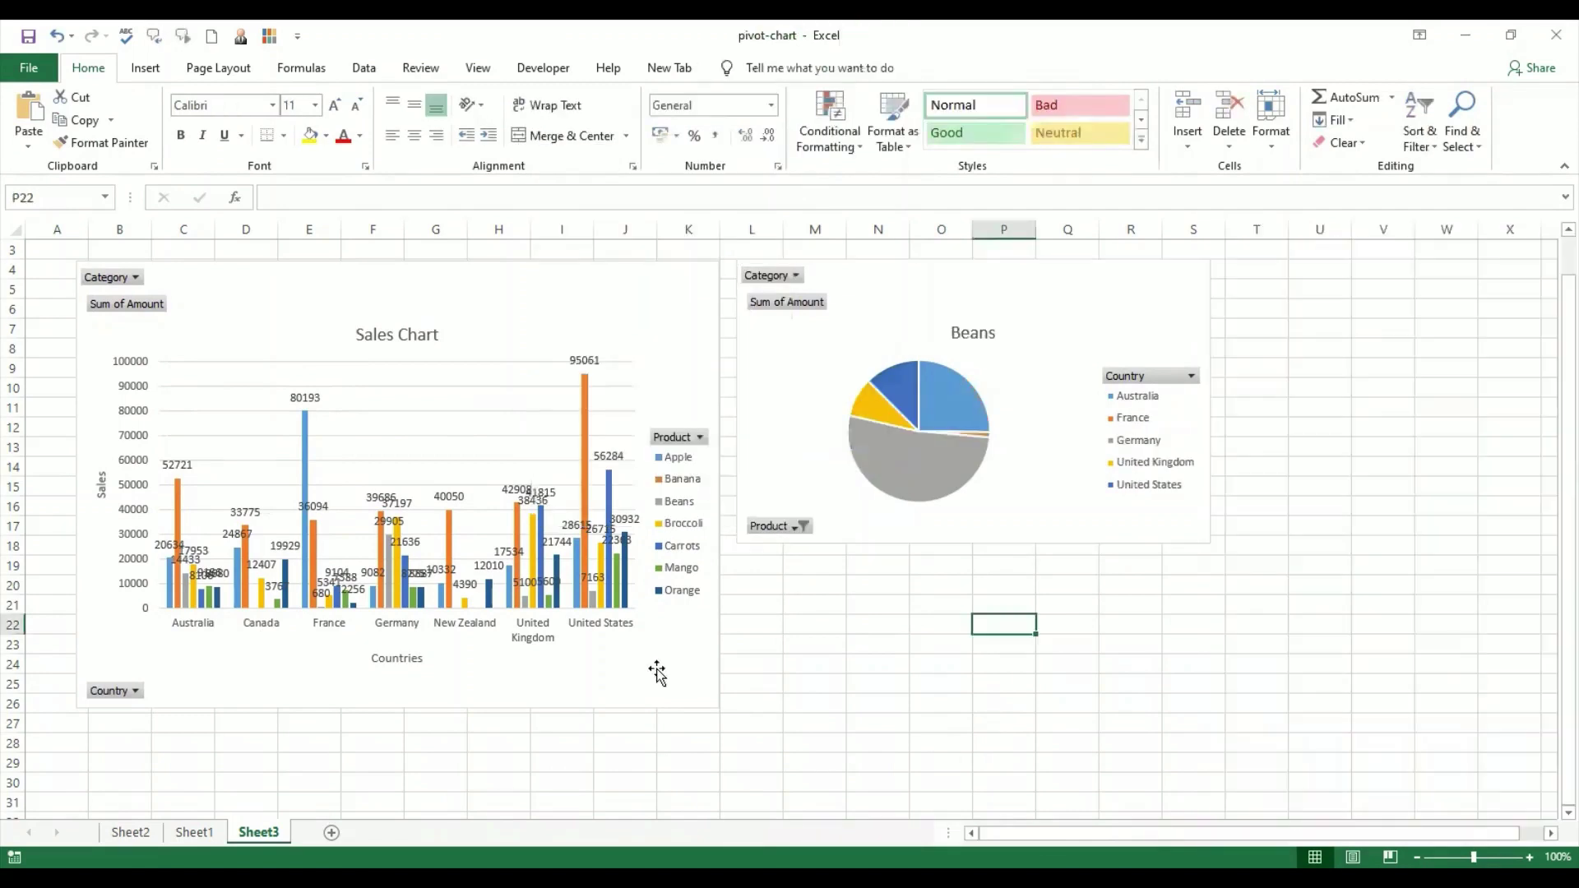
# - Compare the two charts on Sheet3 with their source PivotTables on Sheet2
pyautogui.click(655, 668)
pyautogui.click(921, 683)
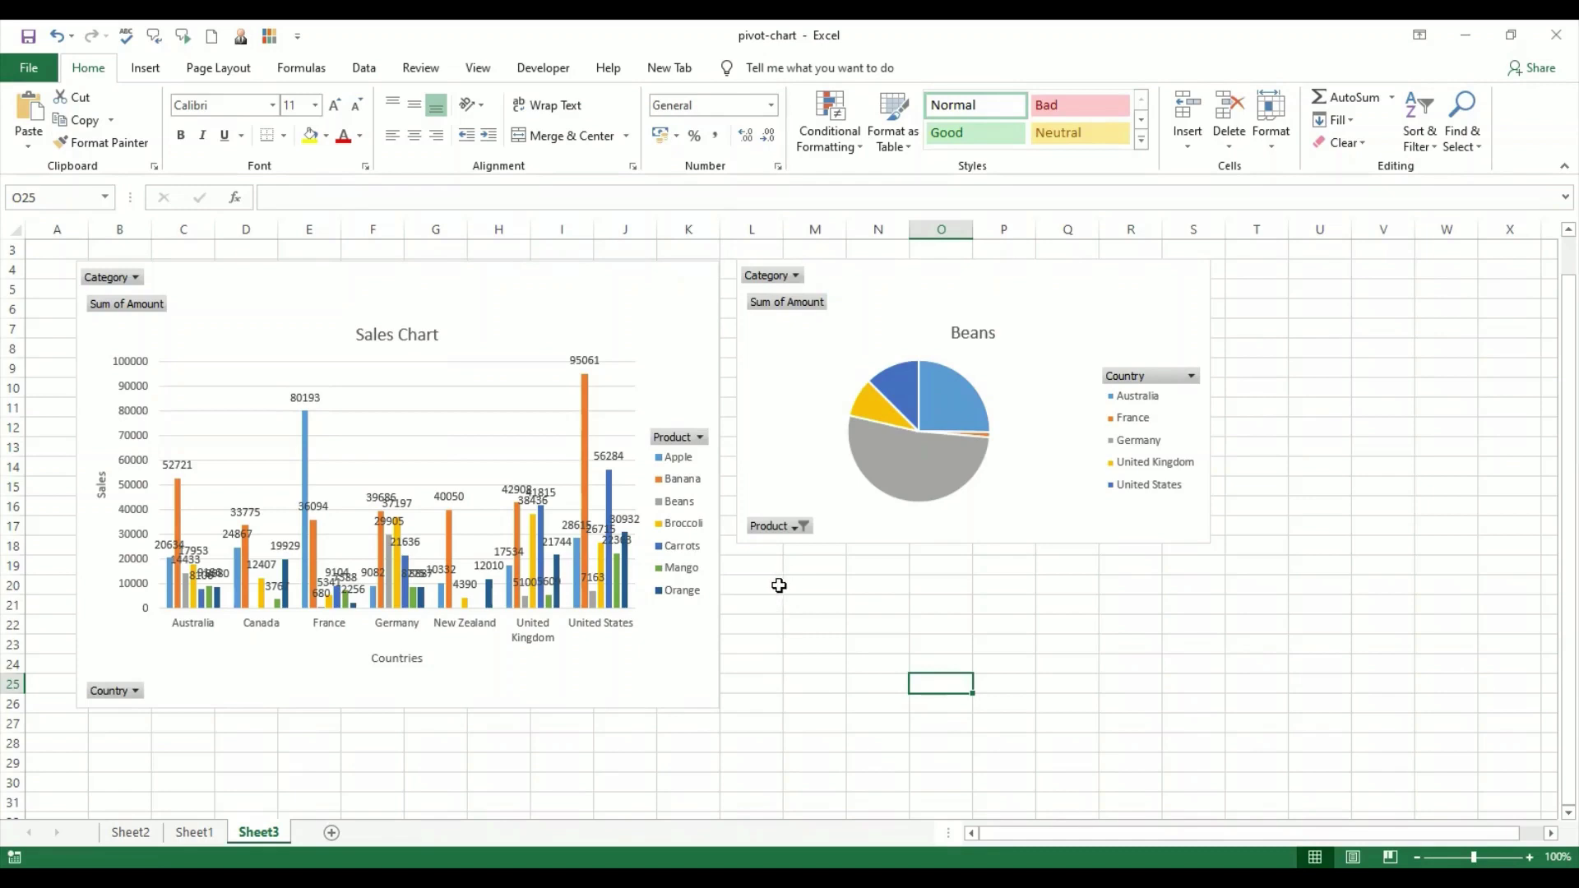
pyautogui.click(779, 585)
pyautogui.click(810, 586)
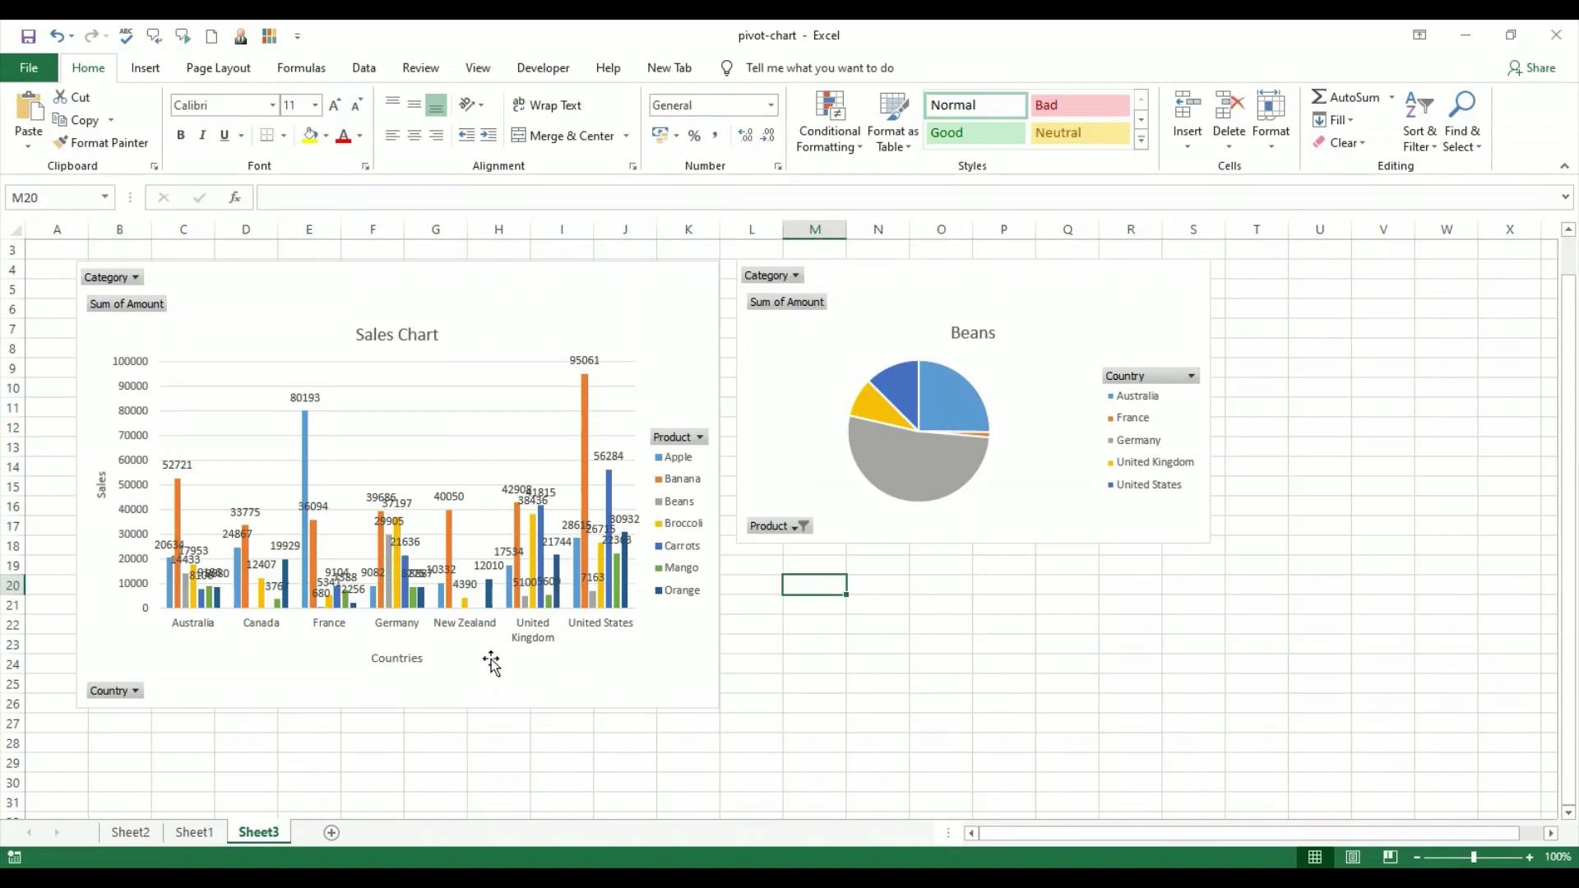
pyautogui.click(144, 833)
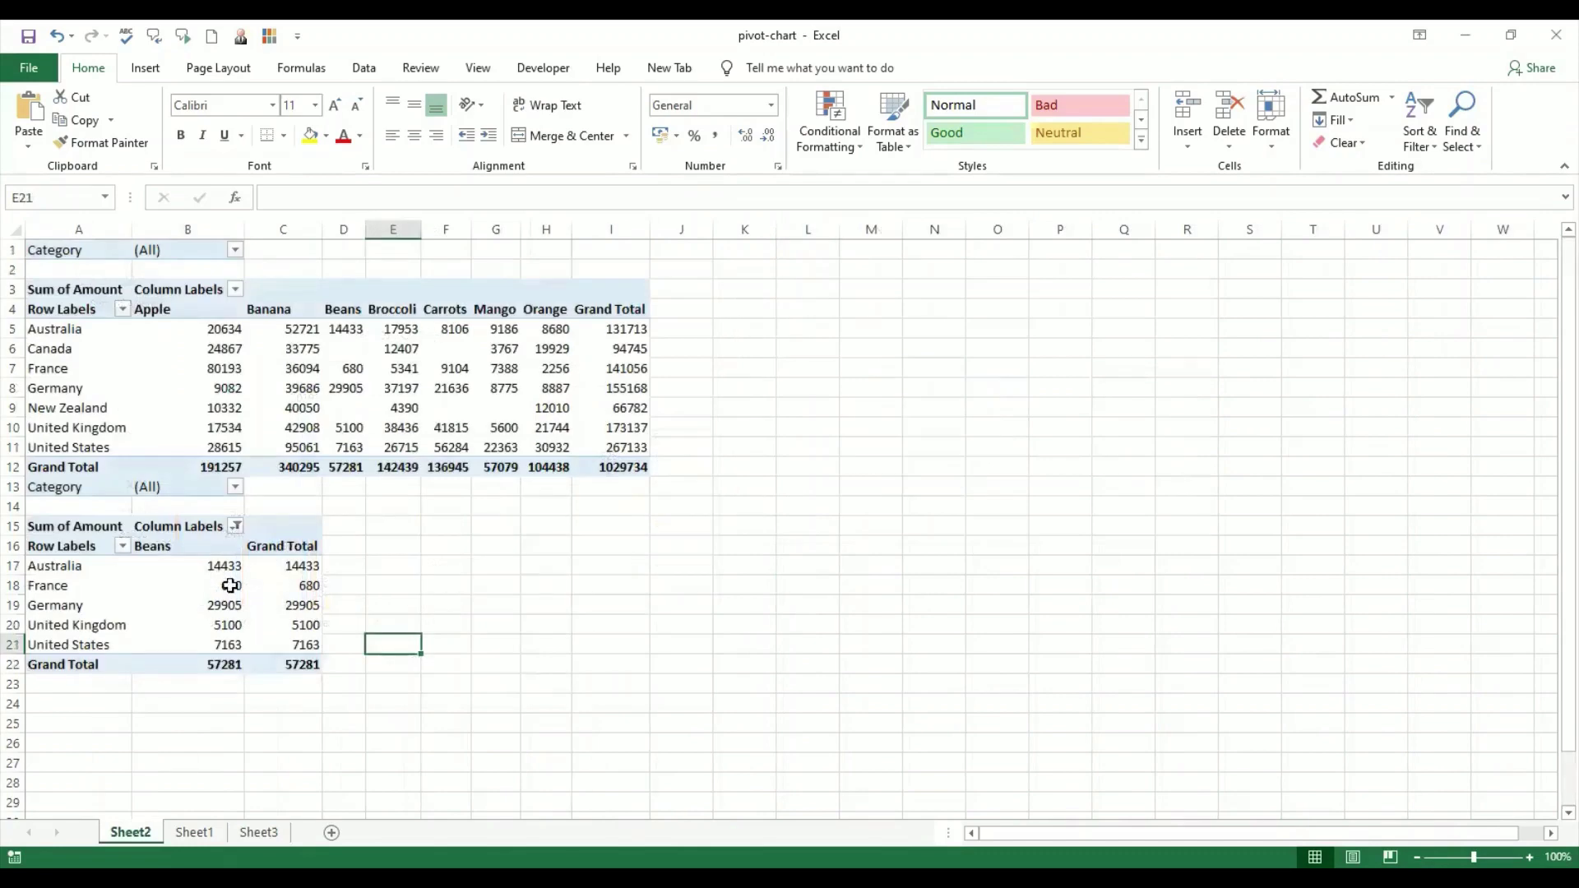
pyautogui.click(283, 834)
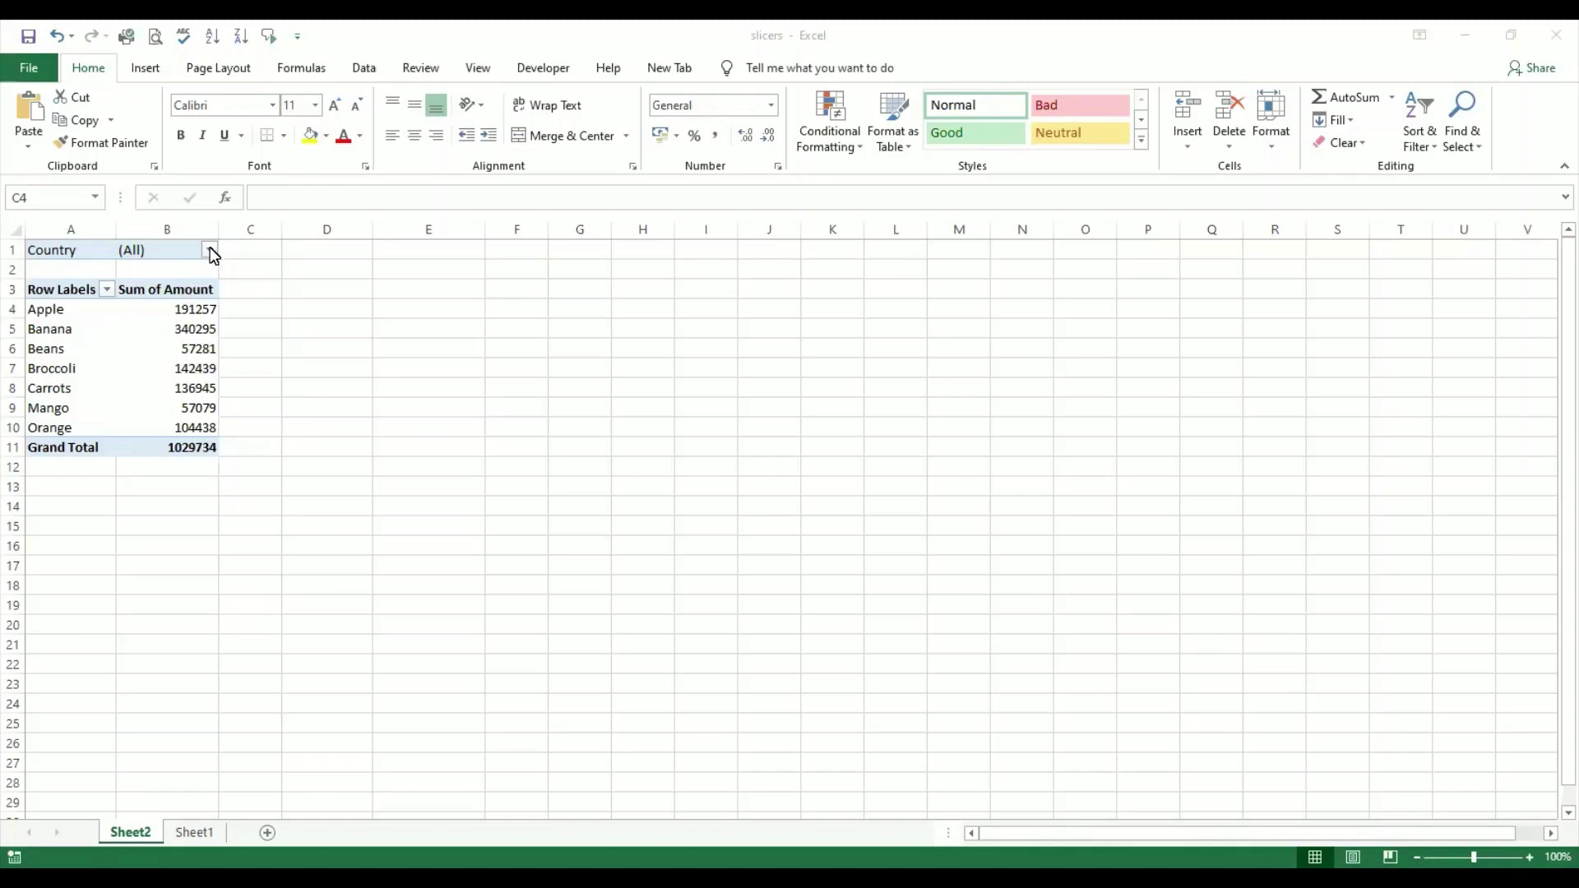
# - Review the Product filter options under Row Labels in the slicers workbook's PivotTable without changing them
pyautogui.click(107, 289)
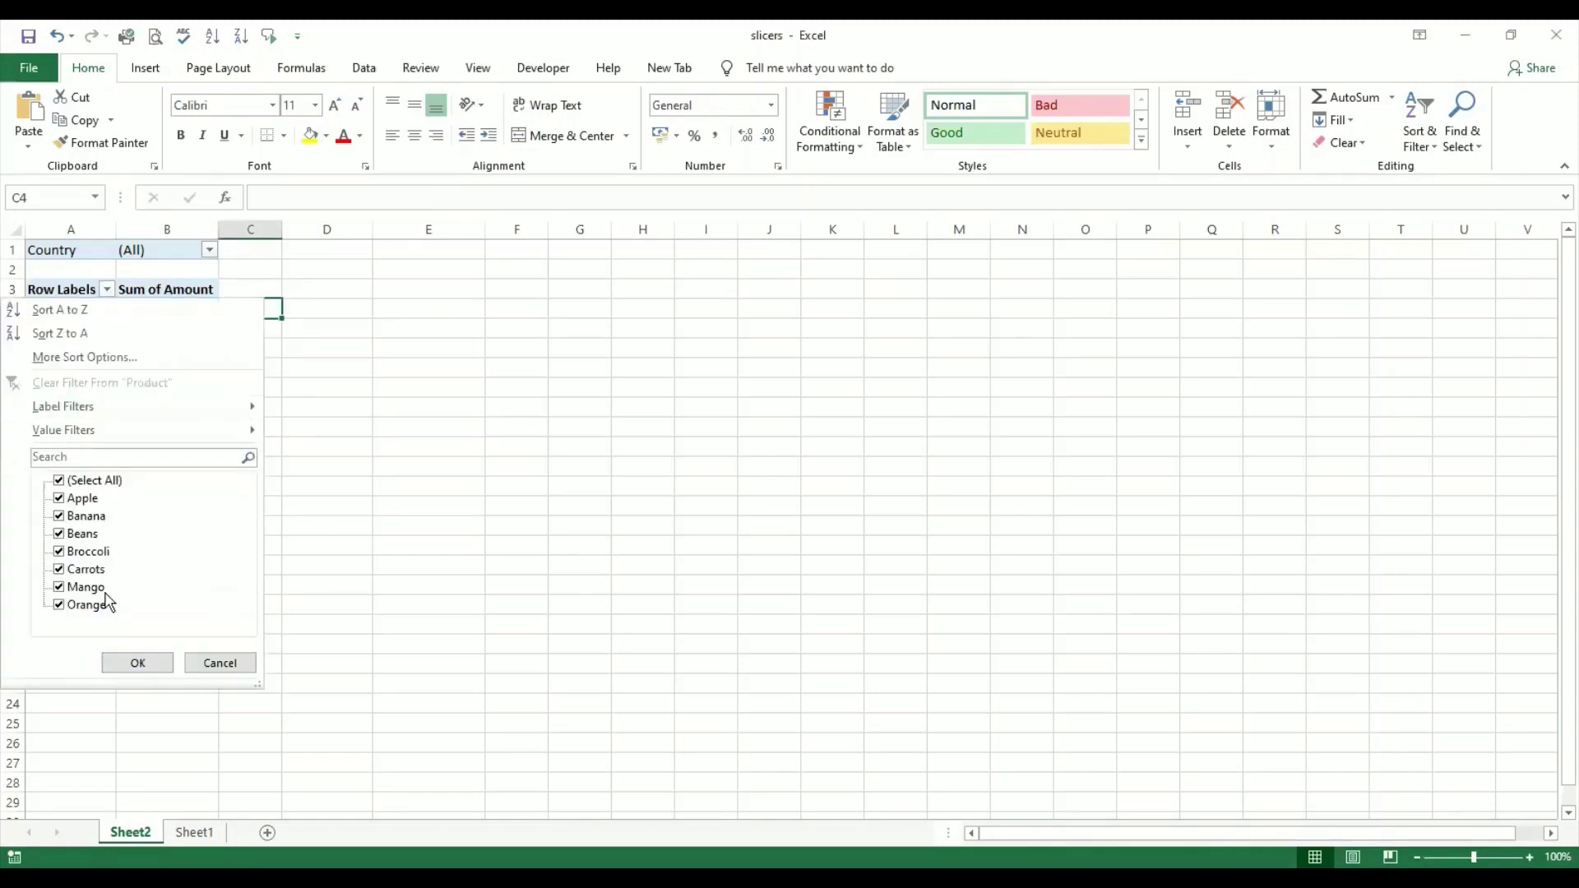
pyautogui.click(248, 663)
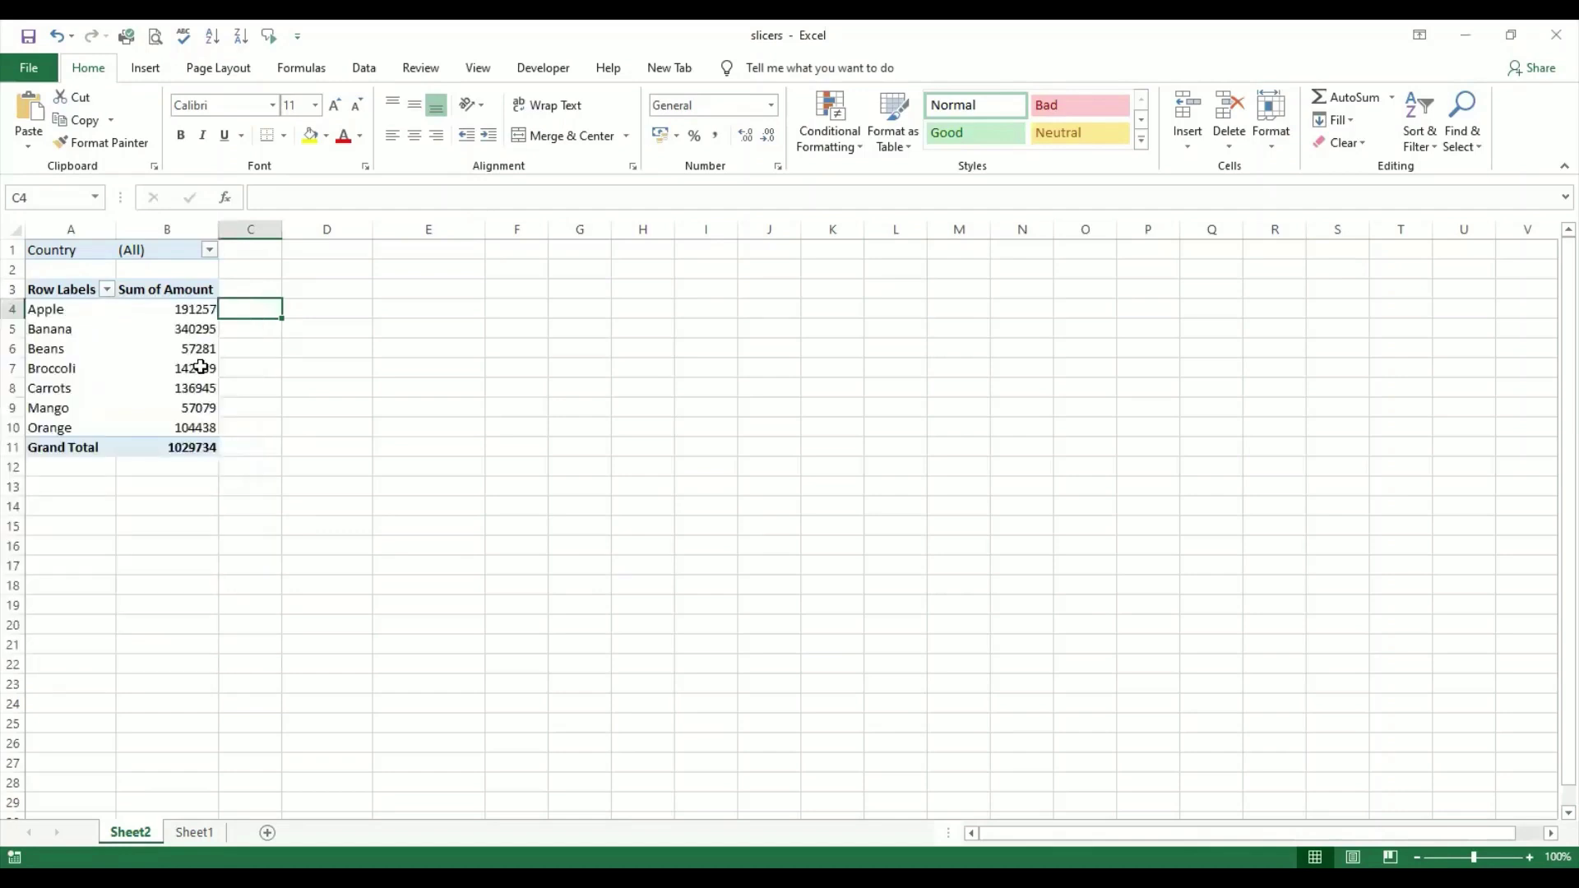
pyautogui.click(201, 367)
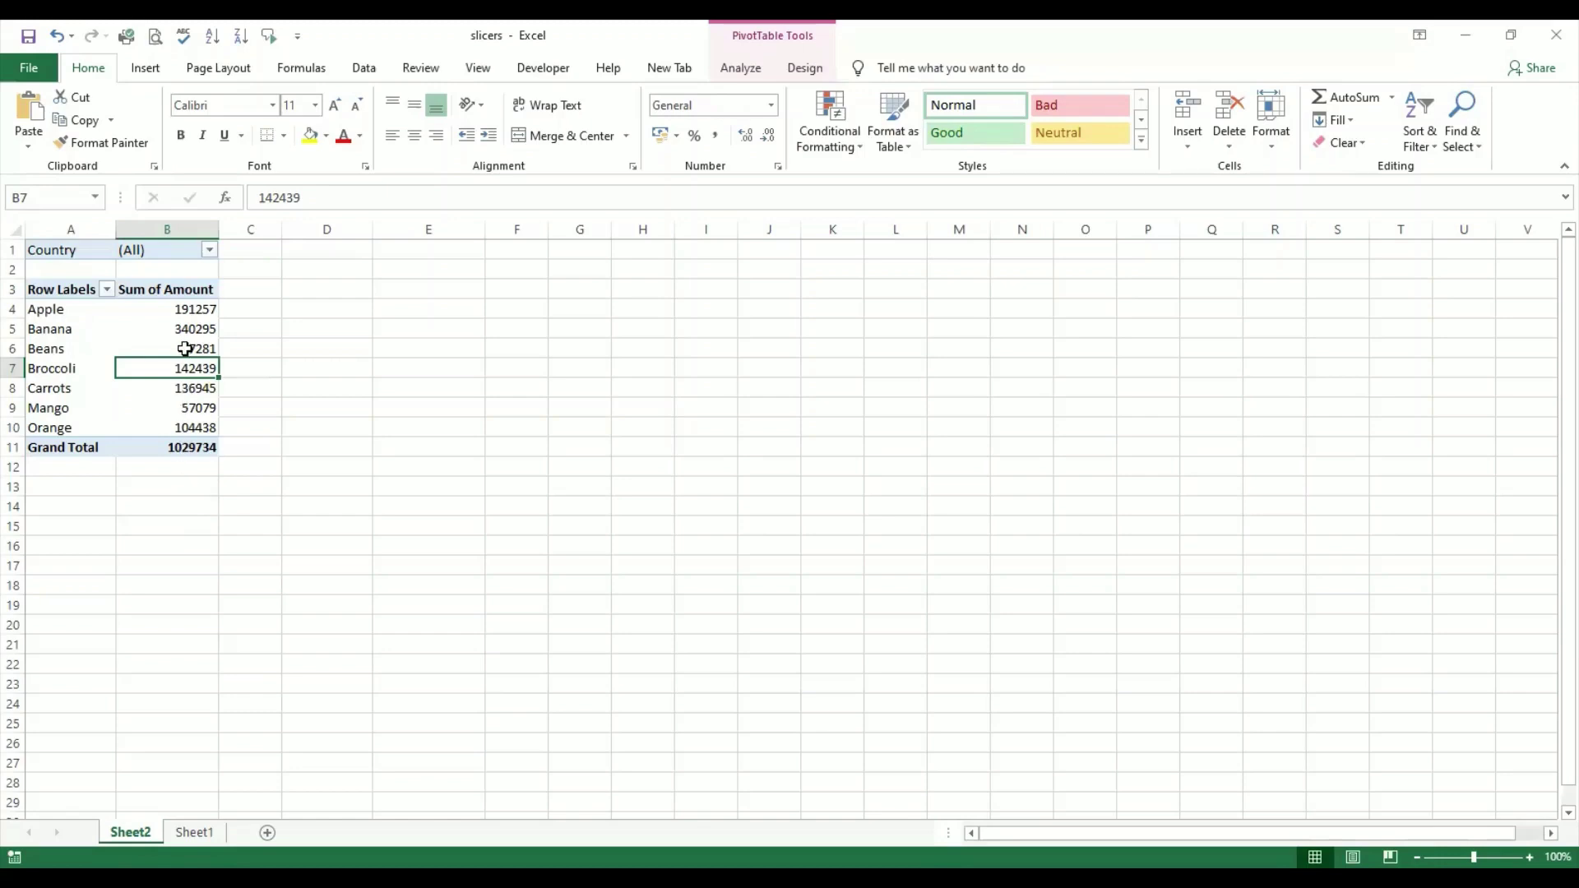
pyautogui.moveTo(185, 347)
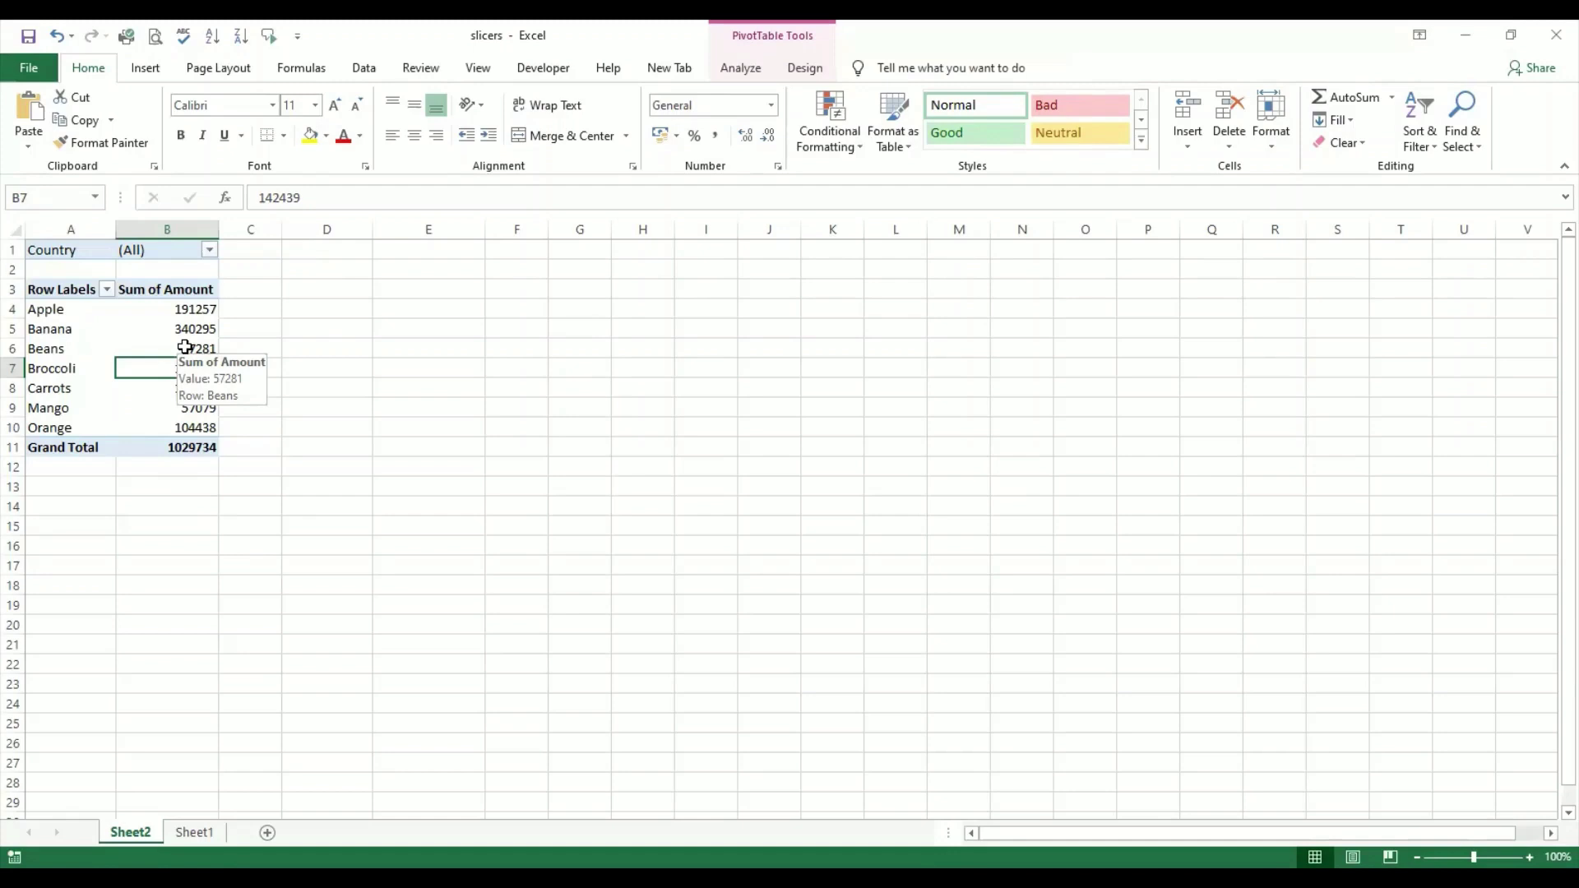
# - Insert a slicer for the Country field of the PivotTable on Sheet2
pyautogui.click(183, 344)
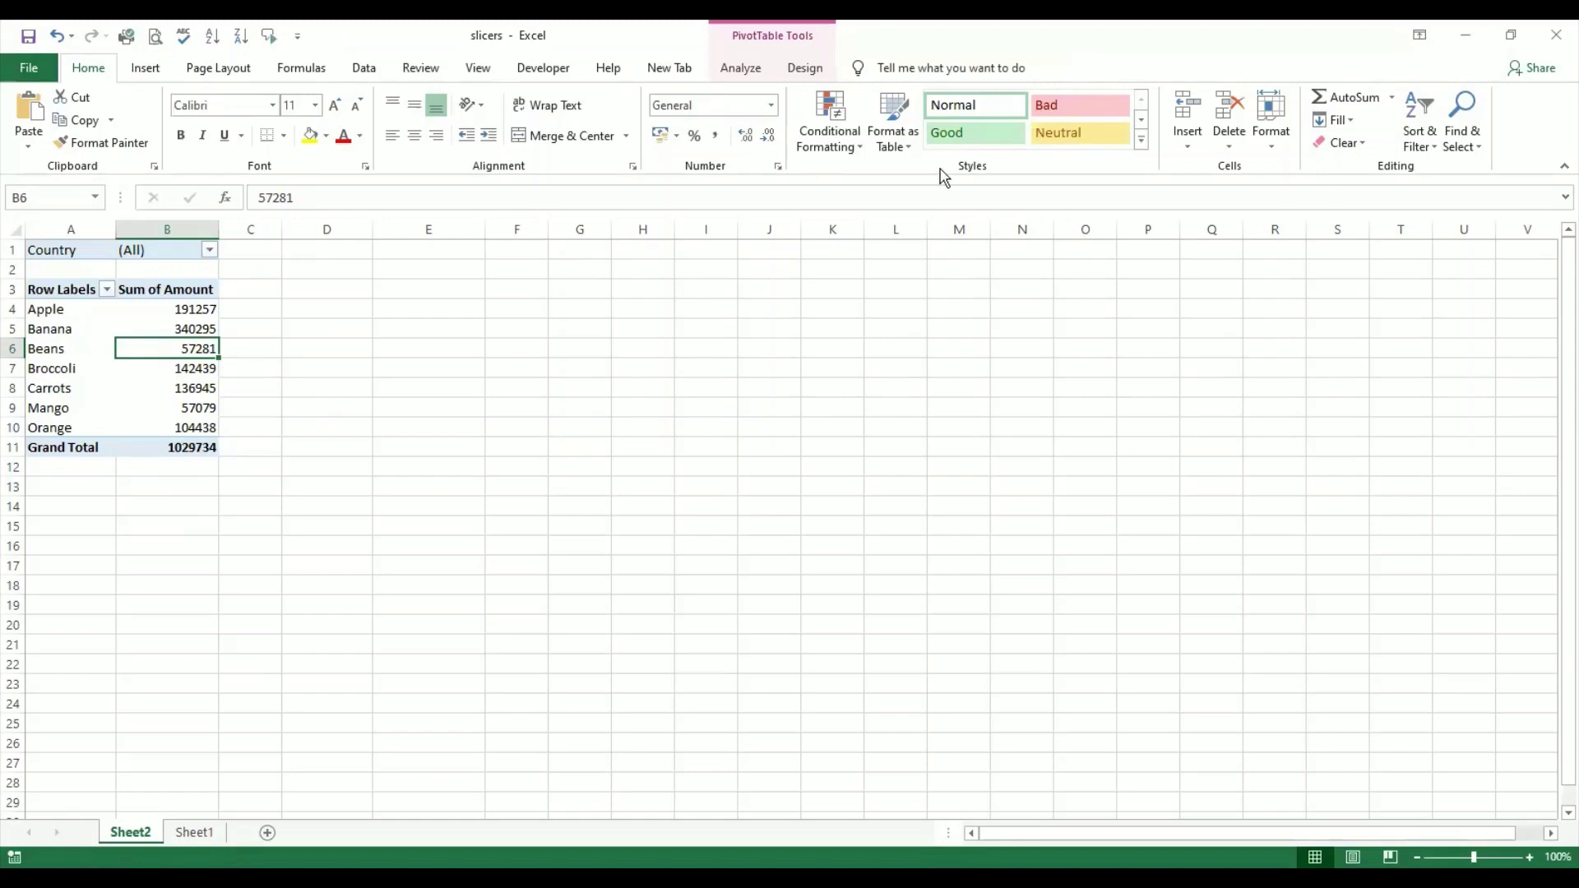
pyautogui.click(764, 75)
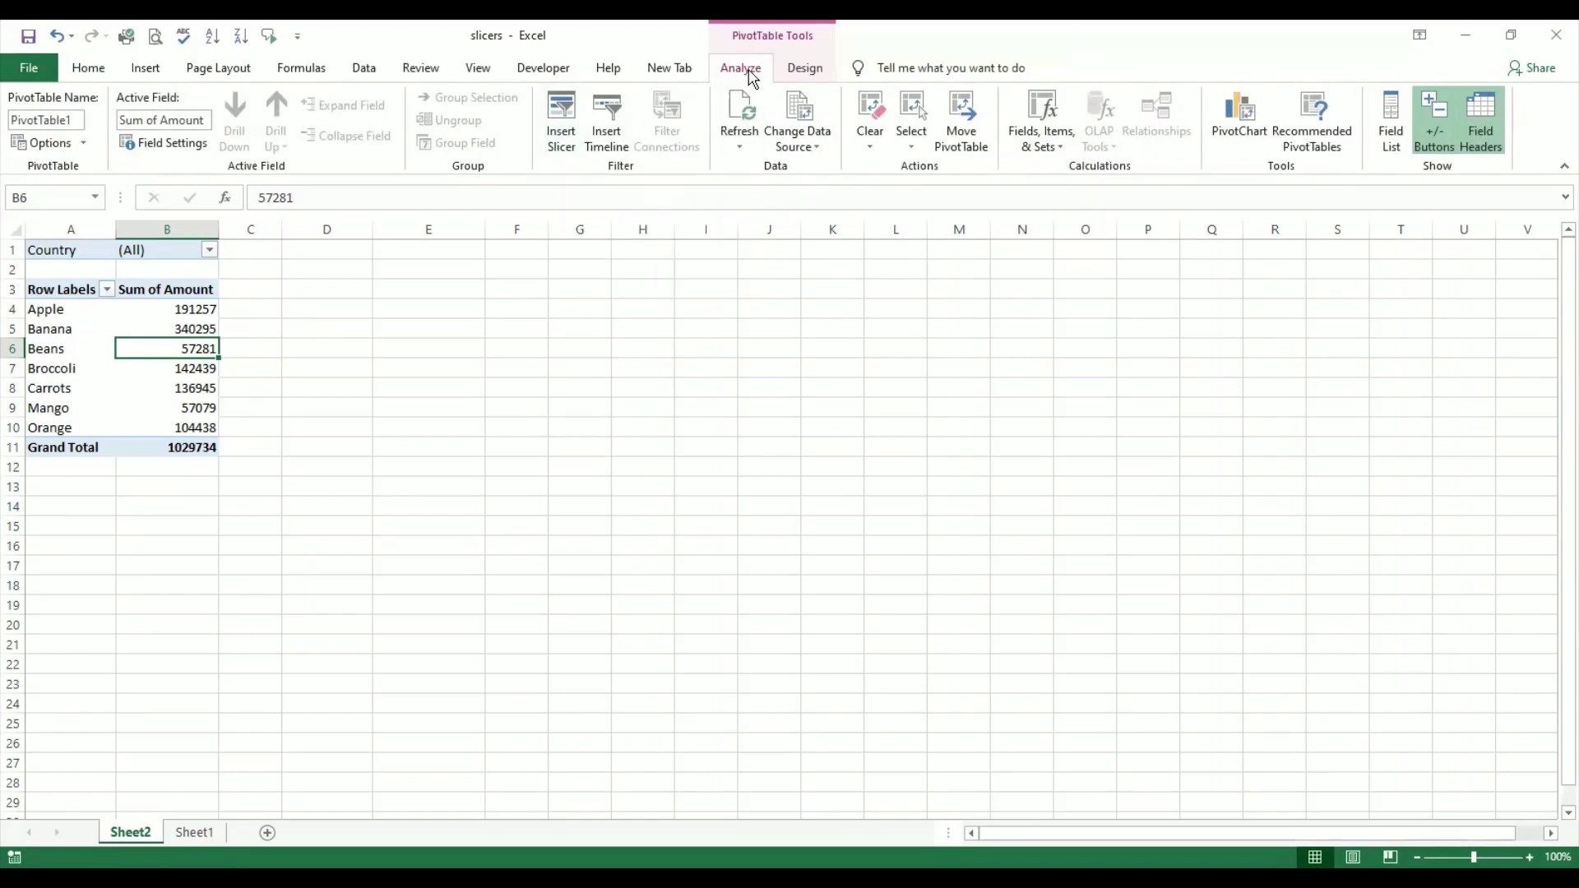
pyautogui.click(562, 140)
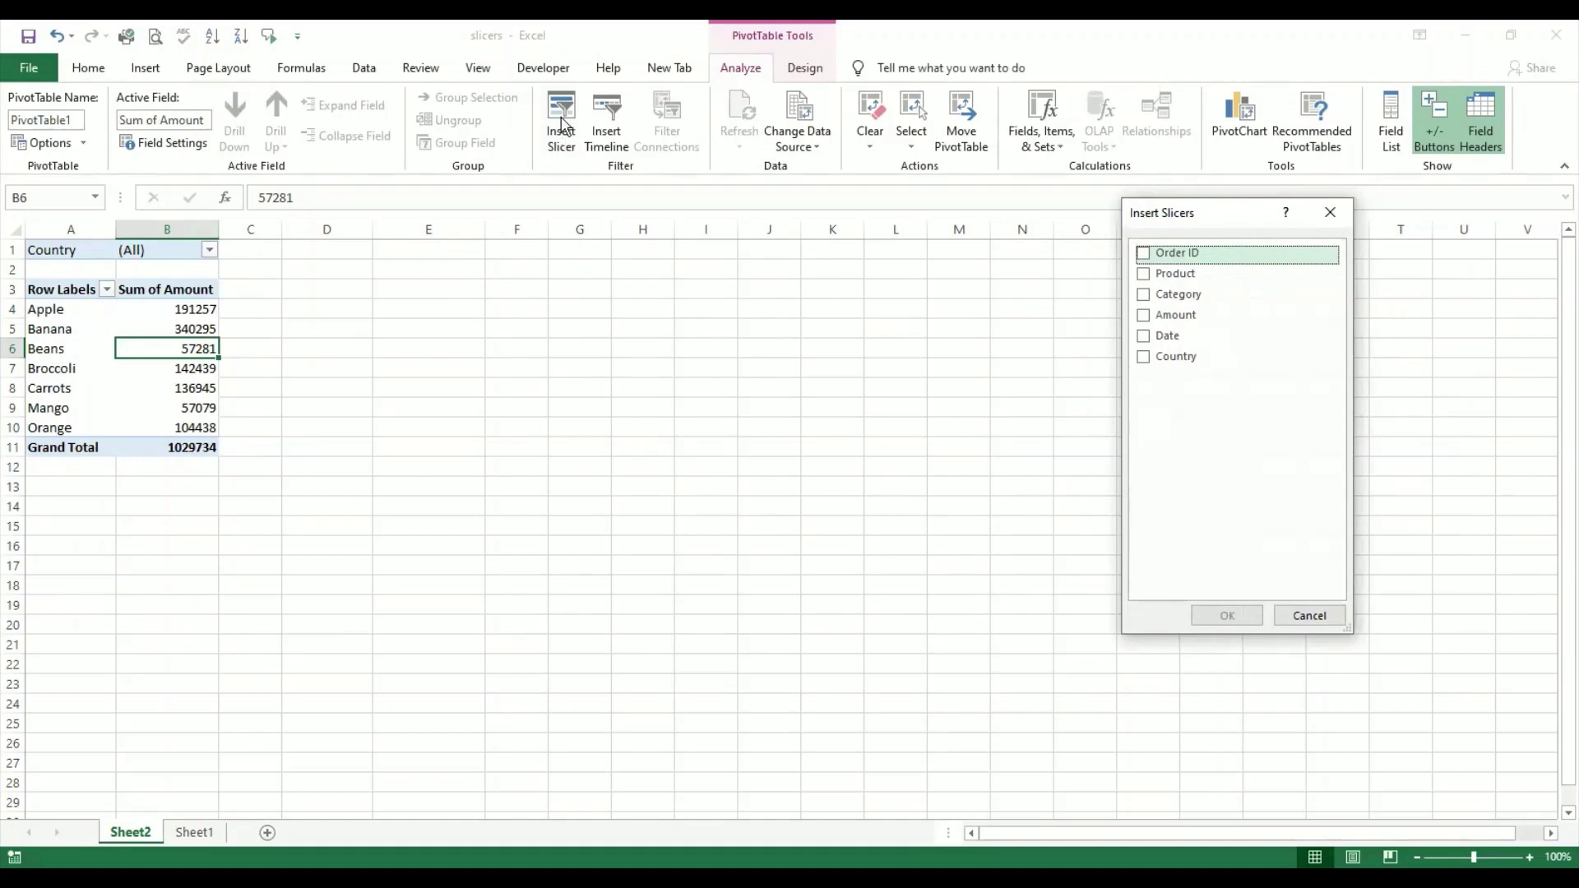
pyautogui.click(1144, 359)
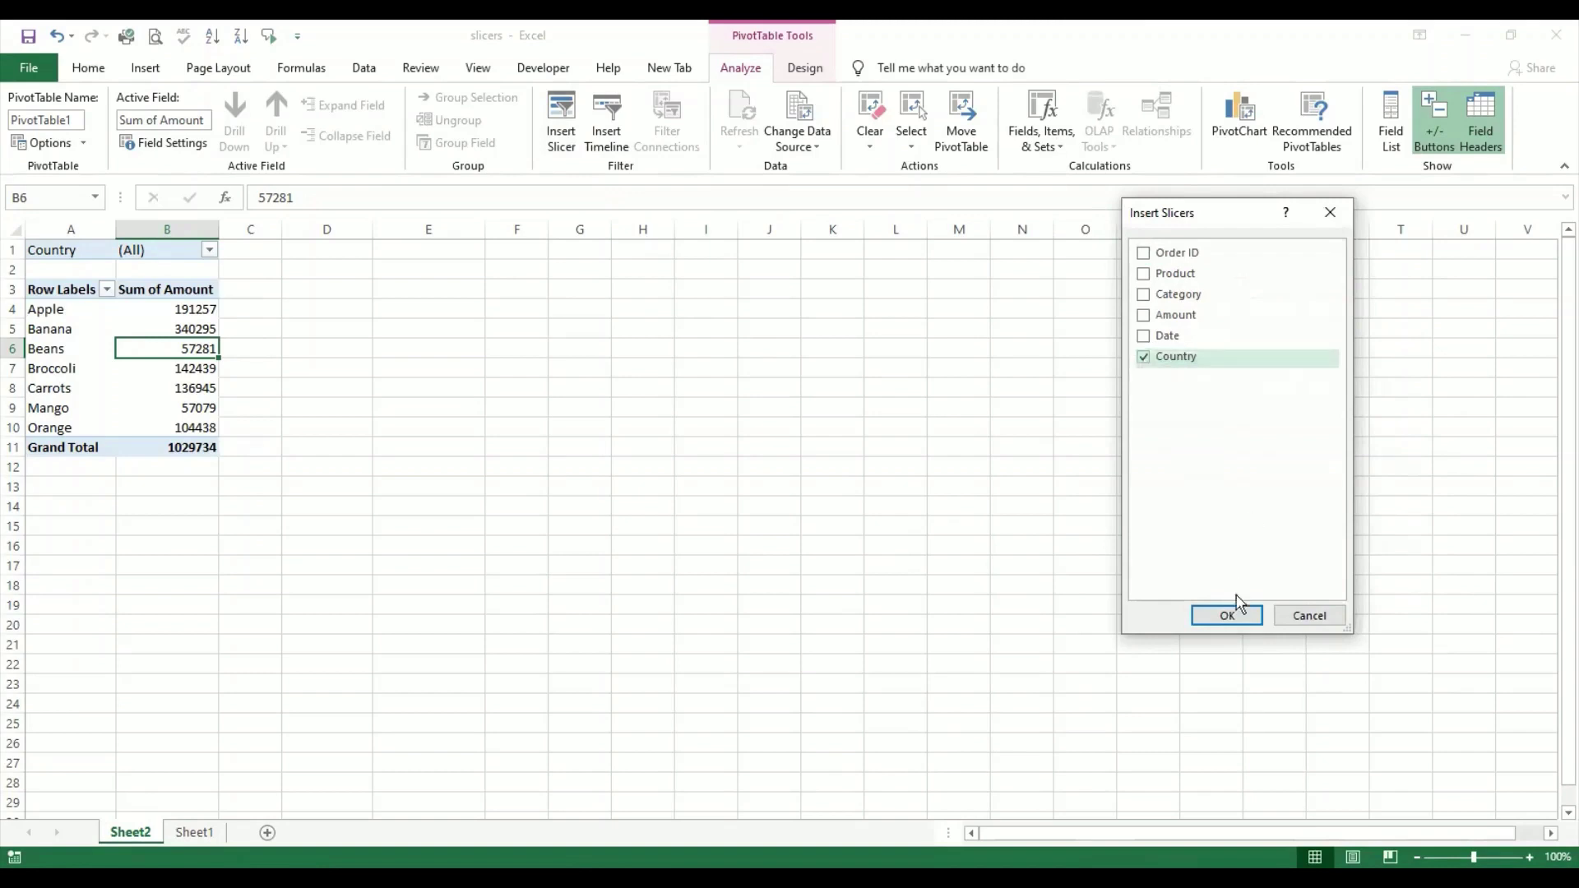
pyautogui.click(1228, 616)
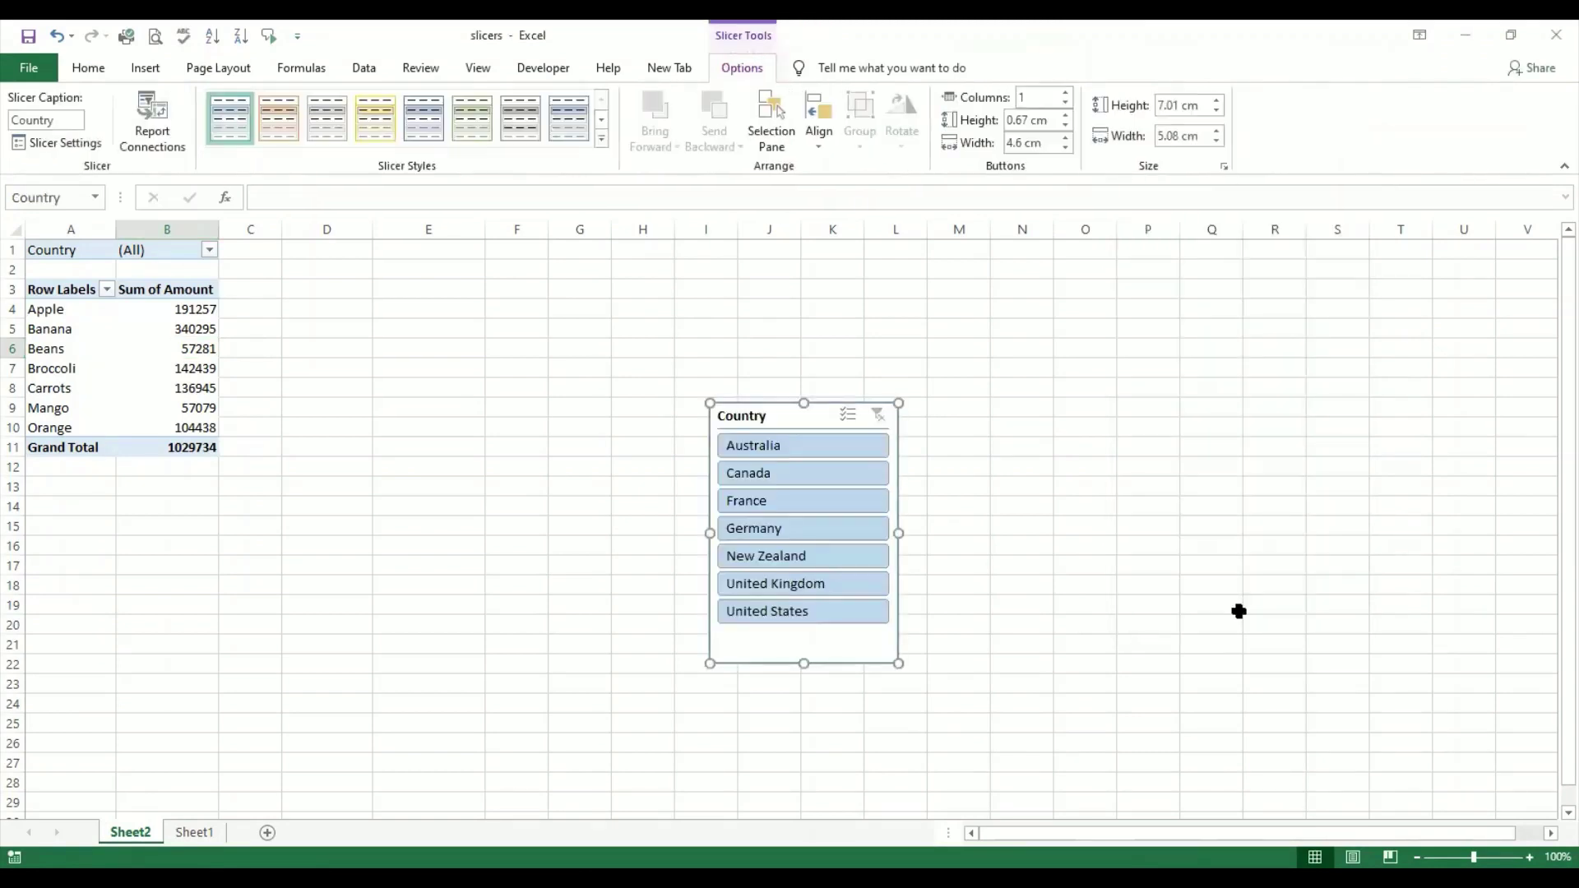
# - Place the Country slicer beside the PivotTable at about cell D3 and use it to filter to United States
pyautogui.moveTo(818, 417); pyautogui.dragTo(387, 289)
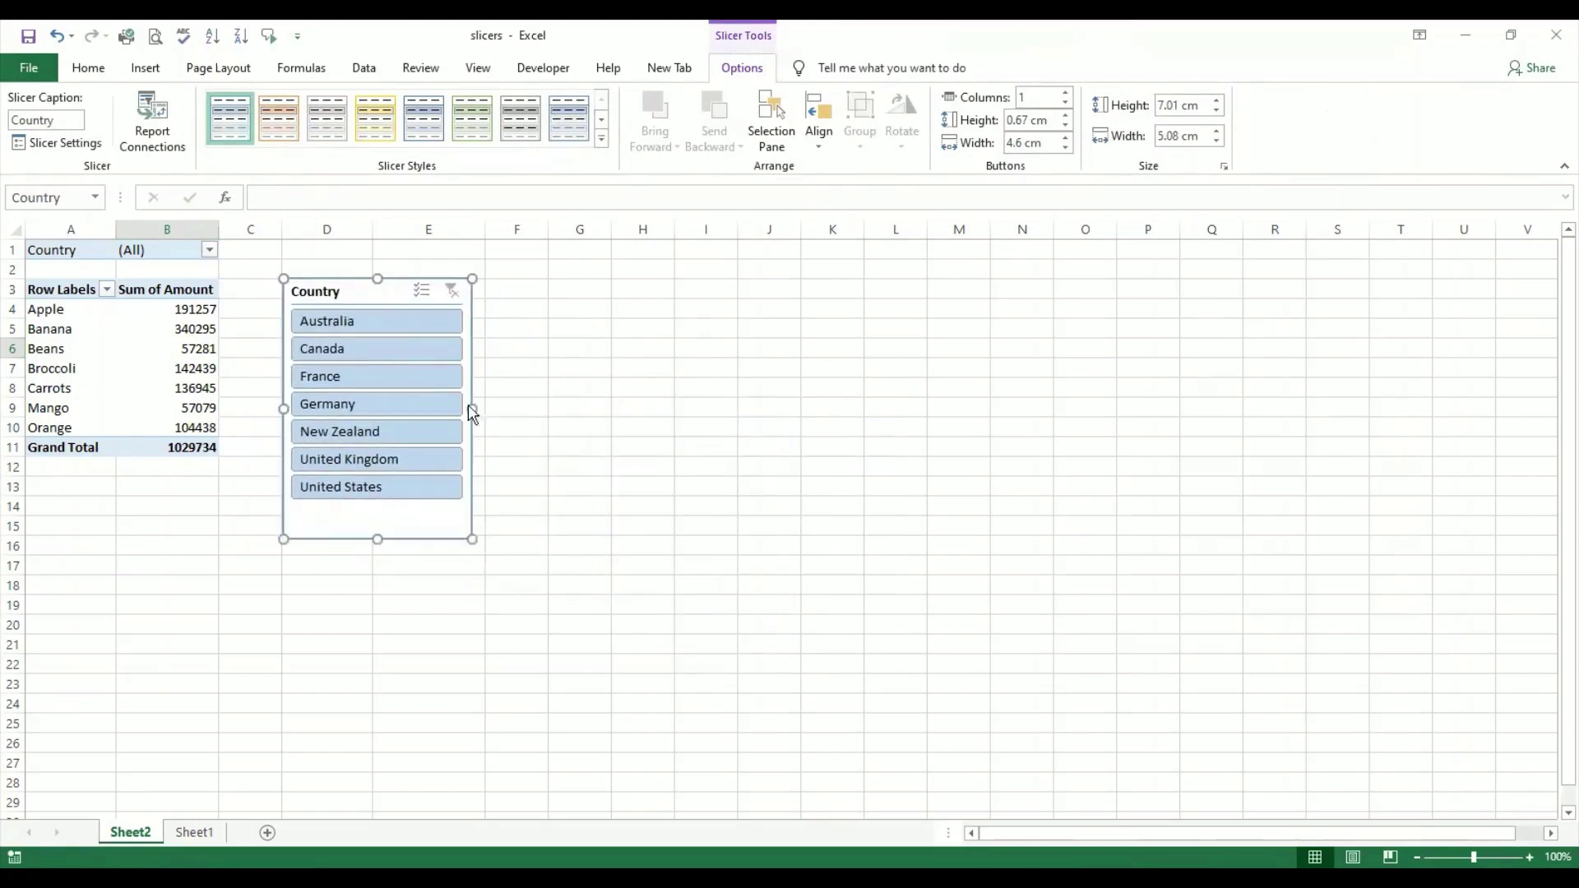
pyautogui.click(548, 507)
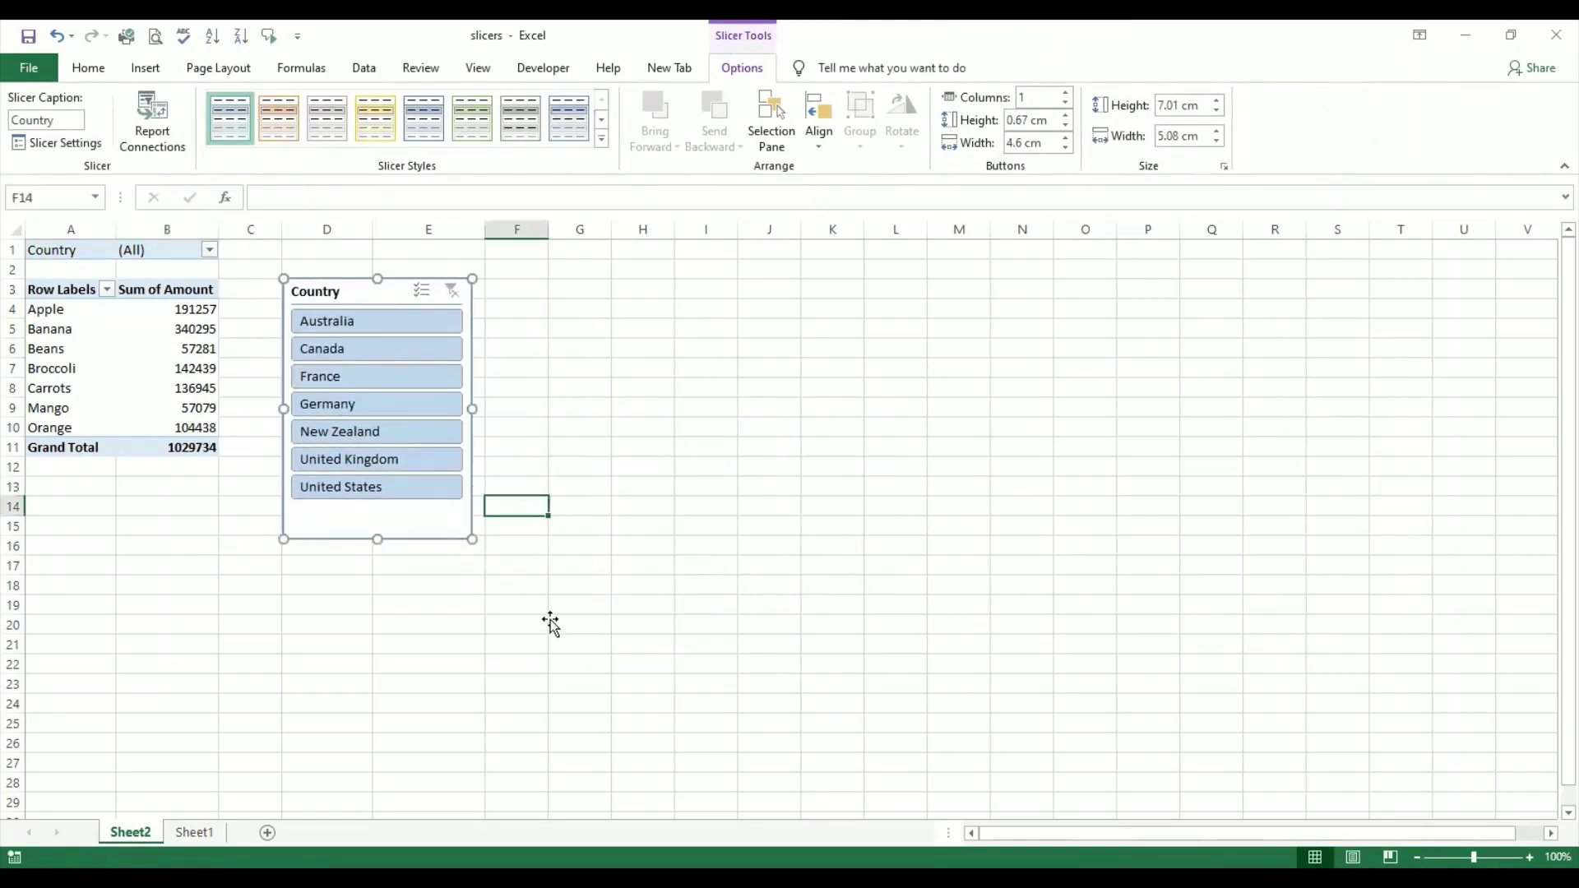
pyautogui.click(455, 570)
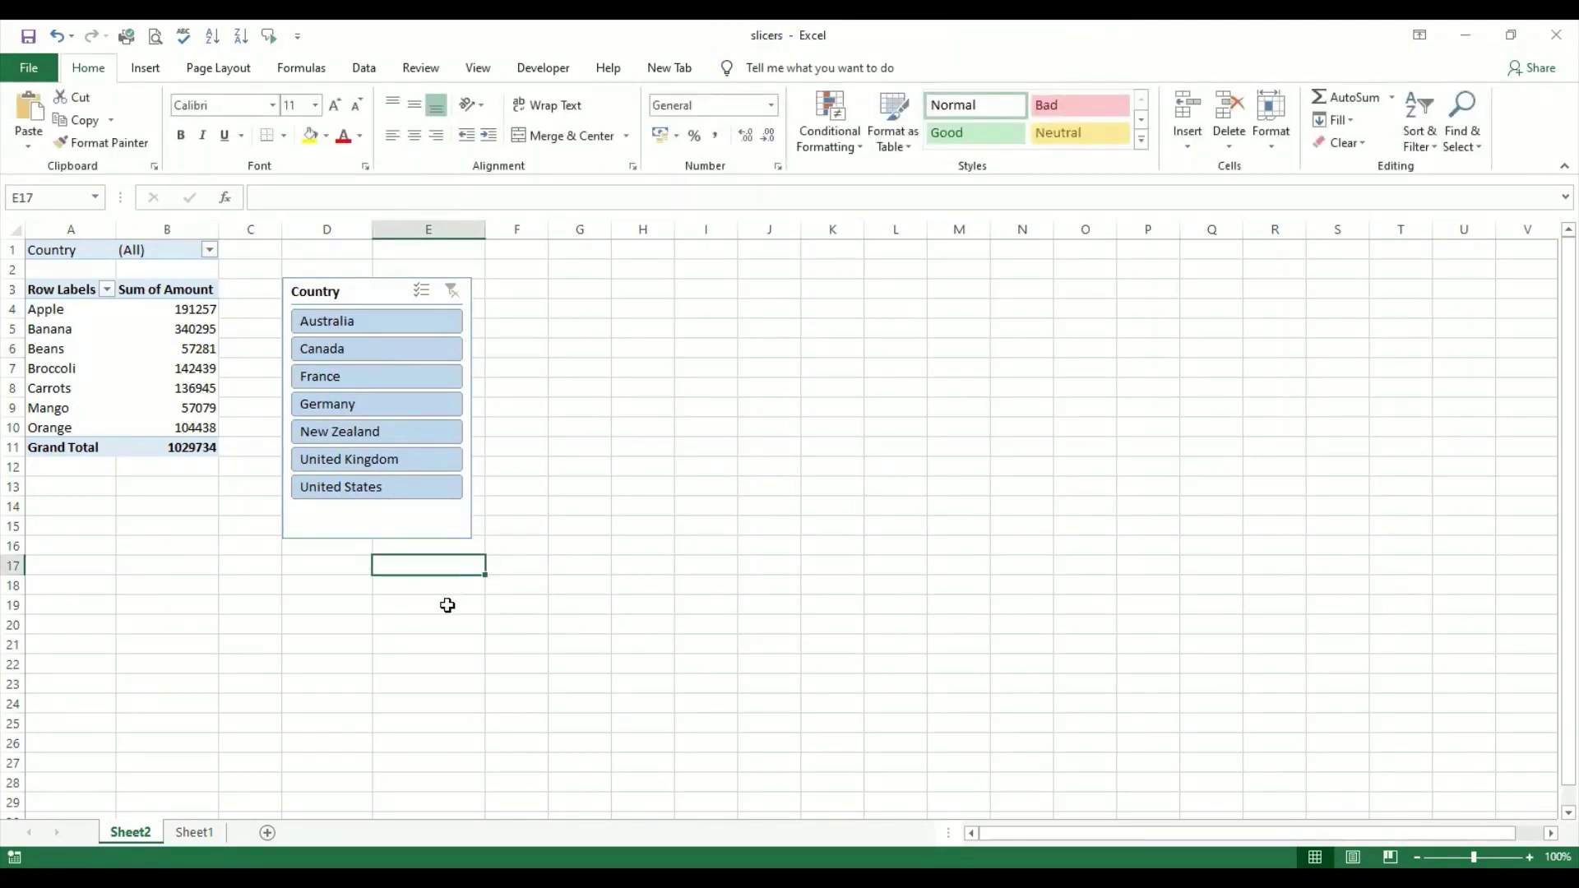
pyautogui.click(387, 492)
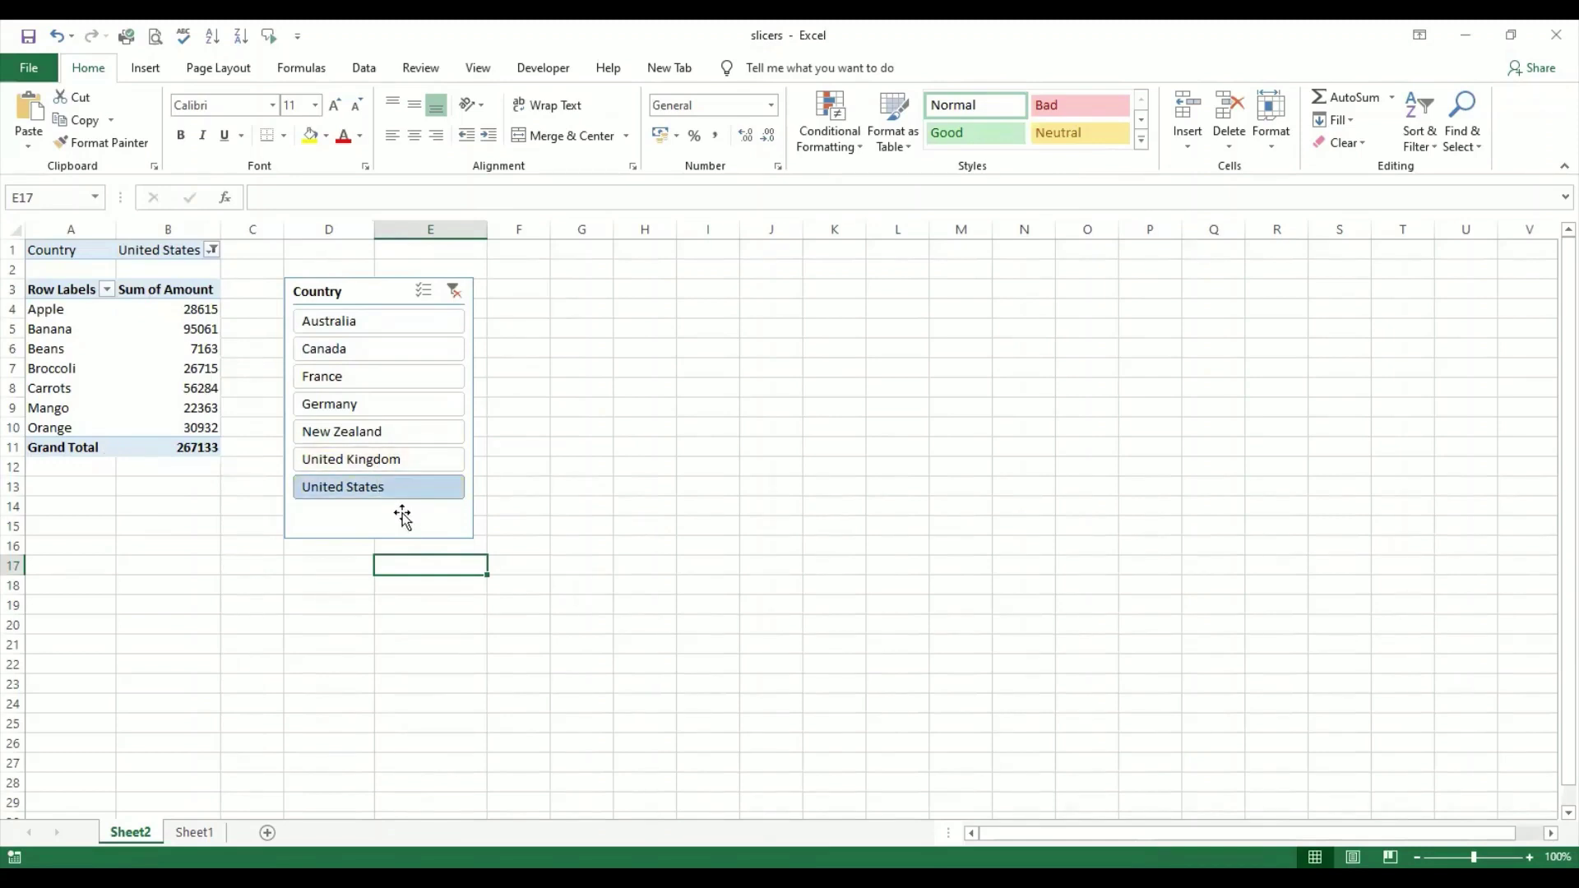
# - Filter the PivotTable to one country at a time with the Country slicer, cycling through Germany, Canada, Australia and United Kingdom, ending on Canada
pyautogui.click(411, 406)
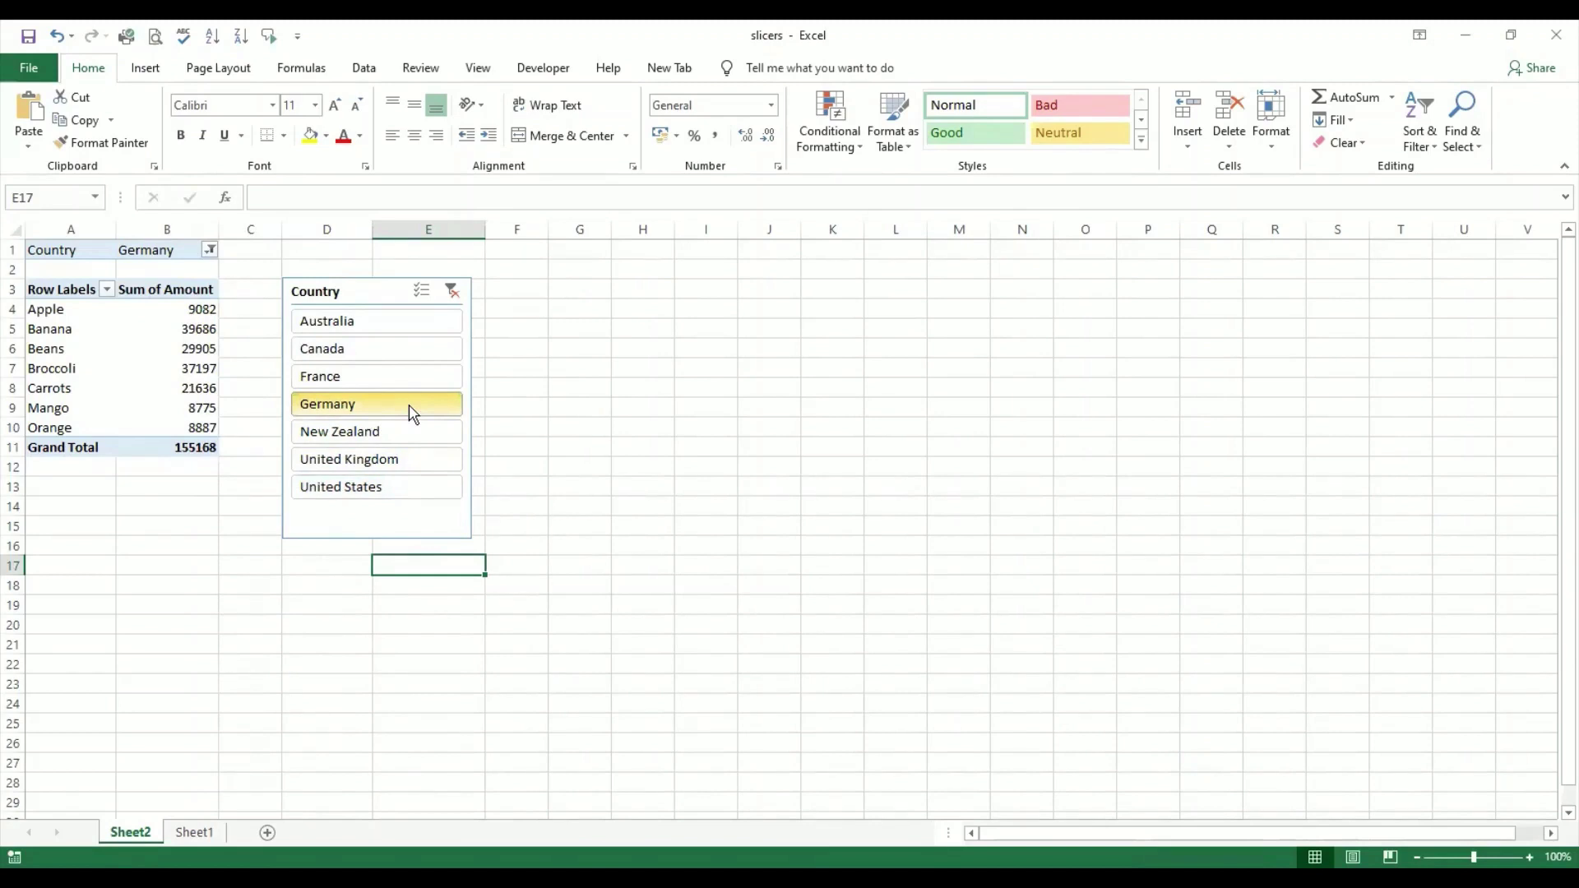
pyautogui.click(414, 363)
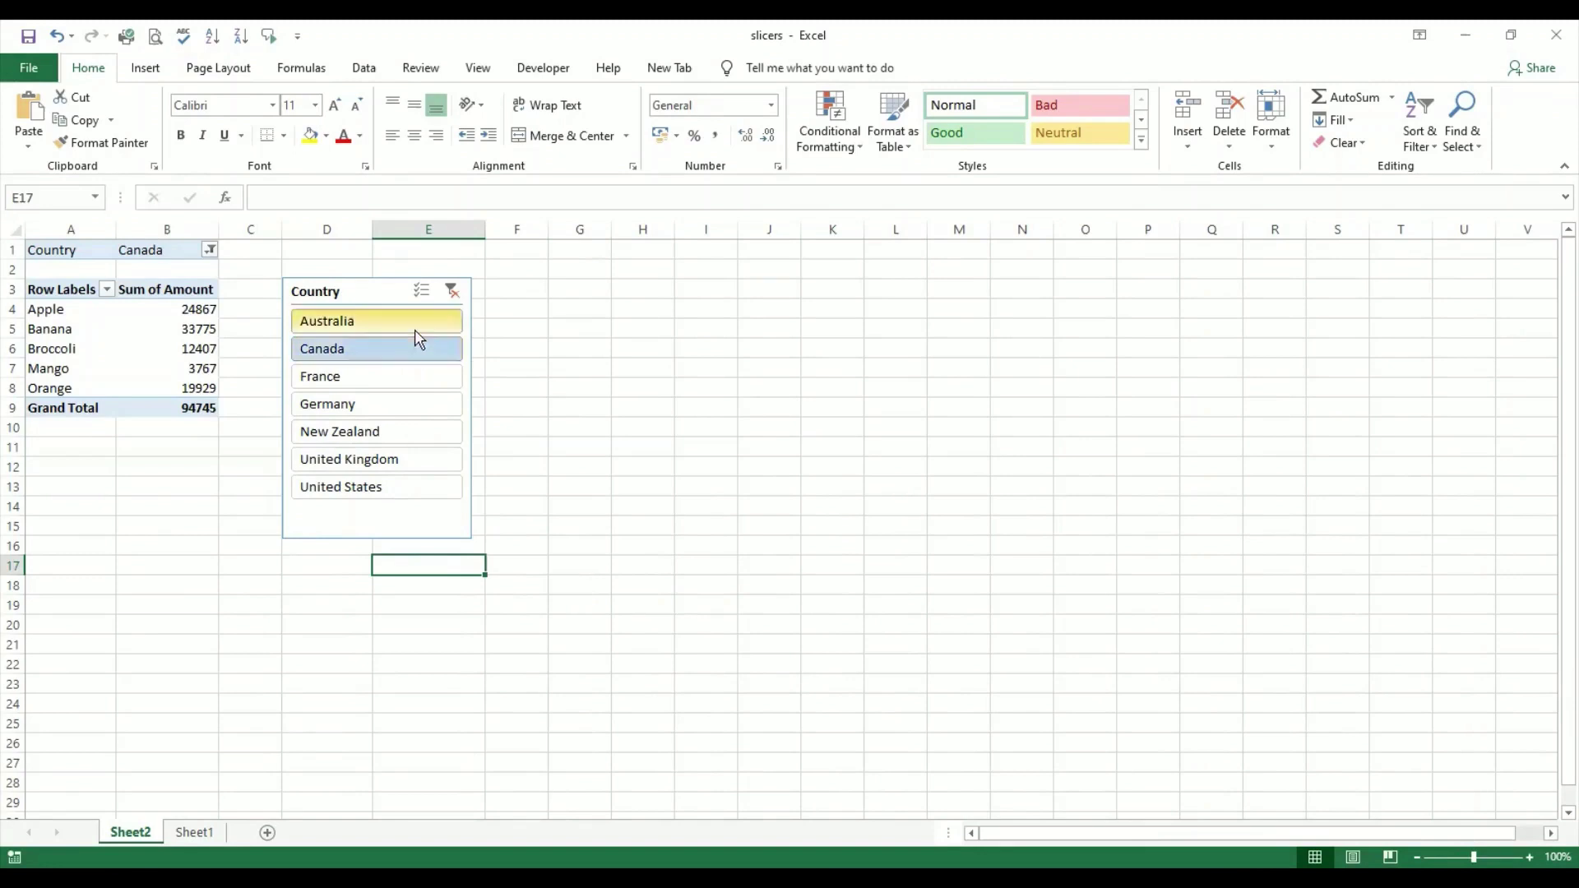
pyautogui.click(416, 336)
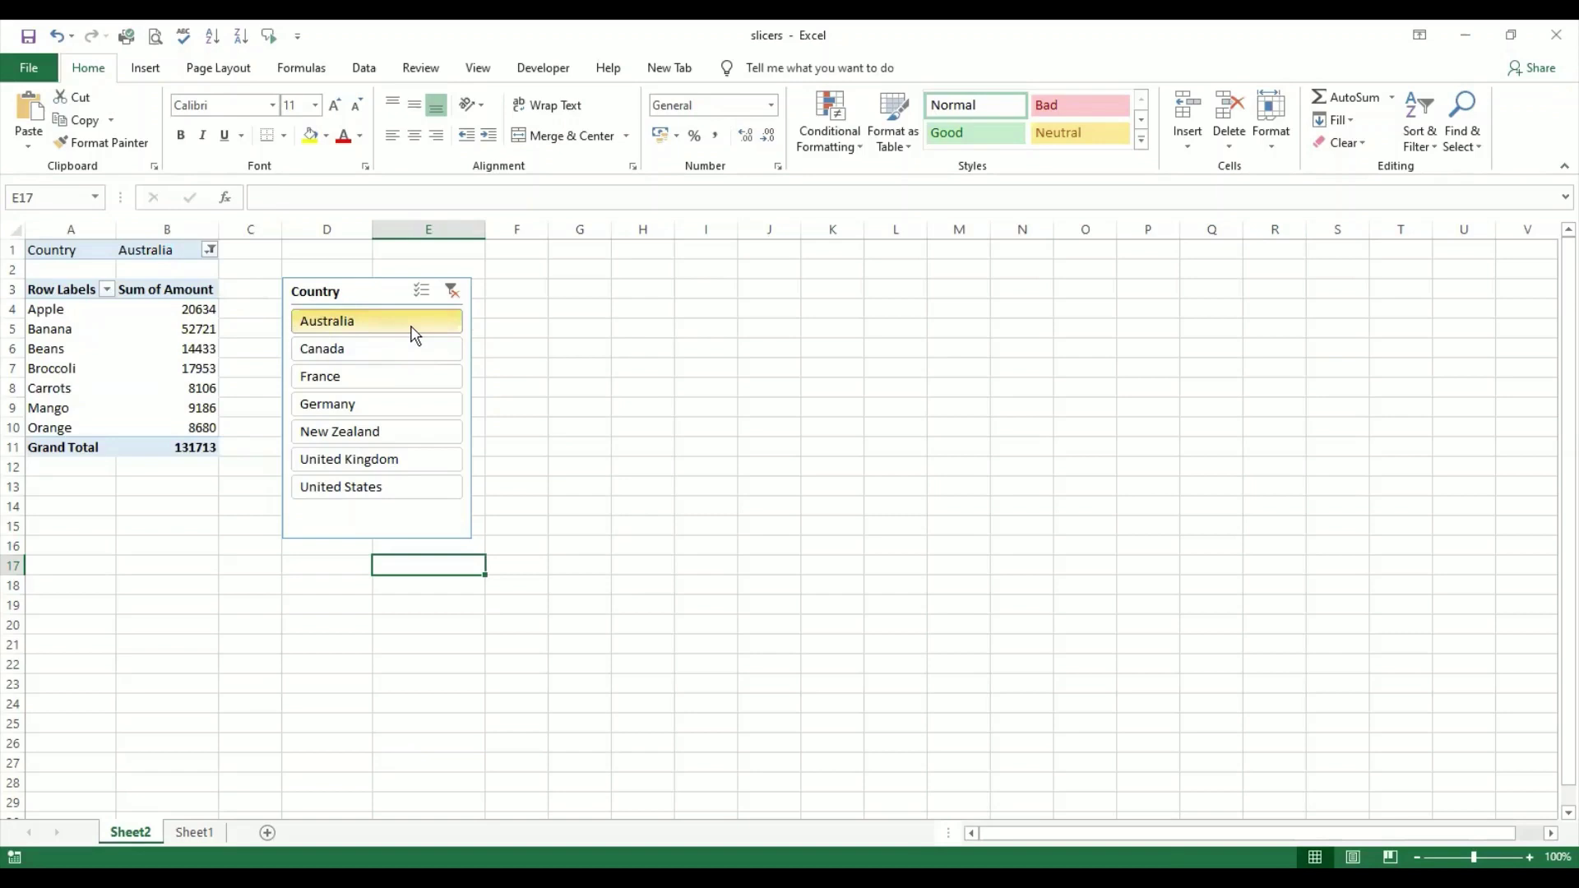
pyautogui.click(434, 464)
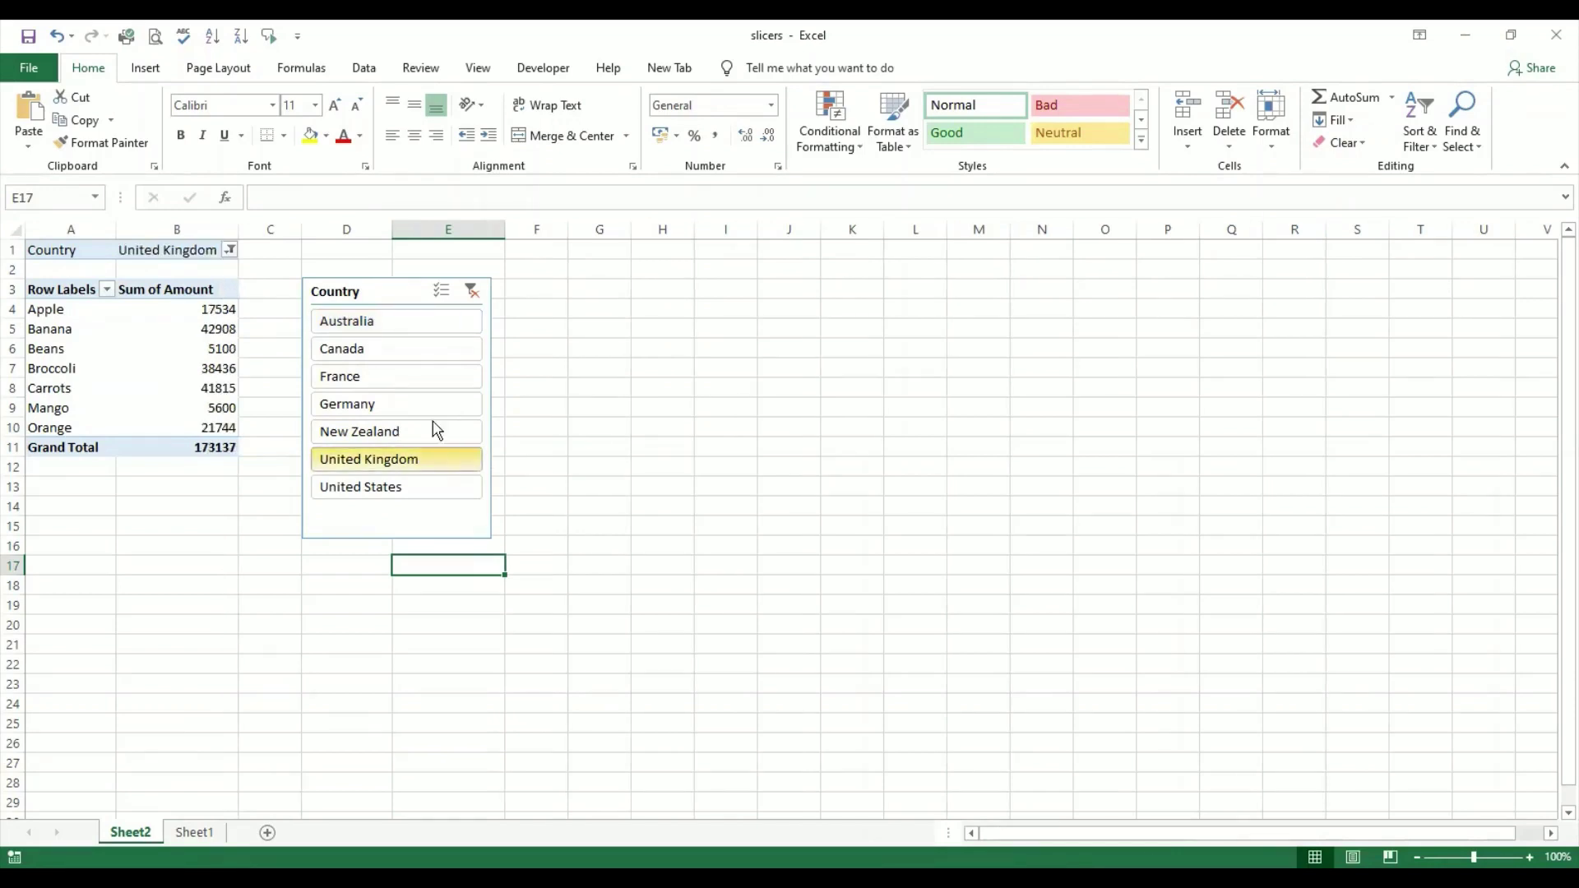
pyautogui.click(431, 360)
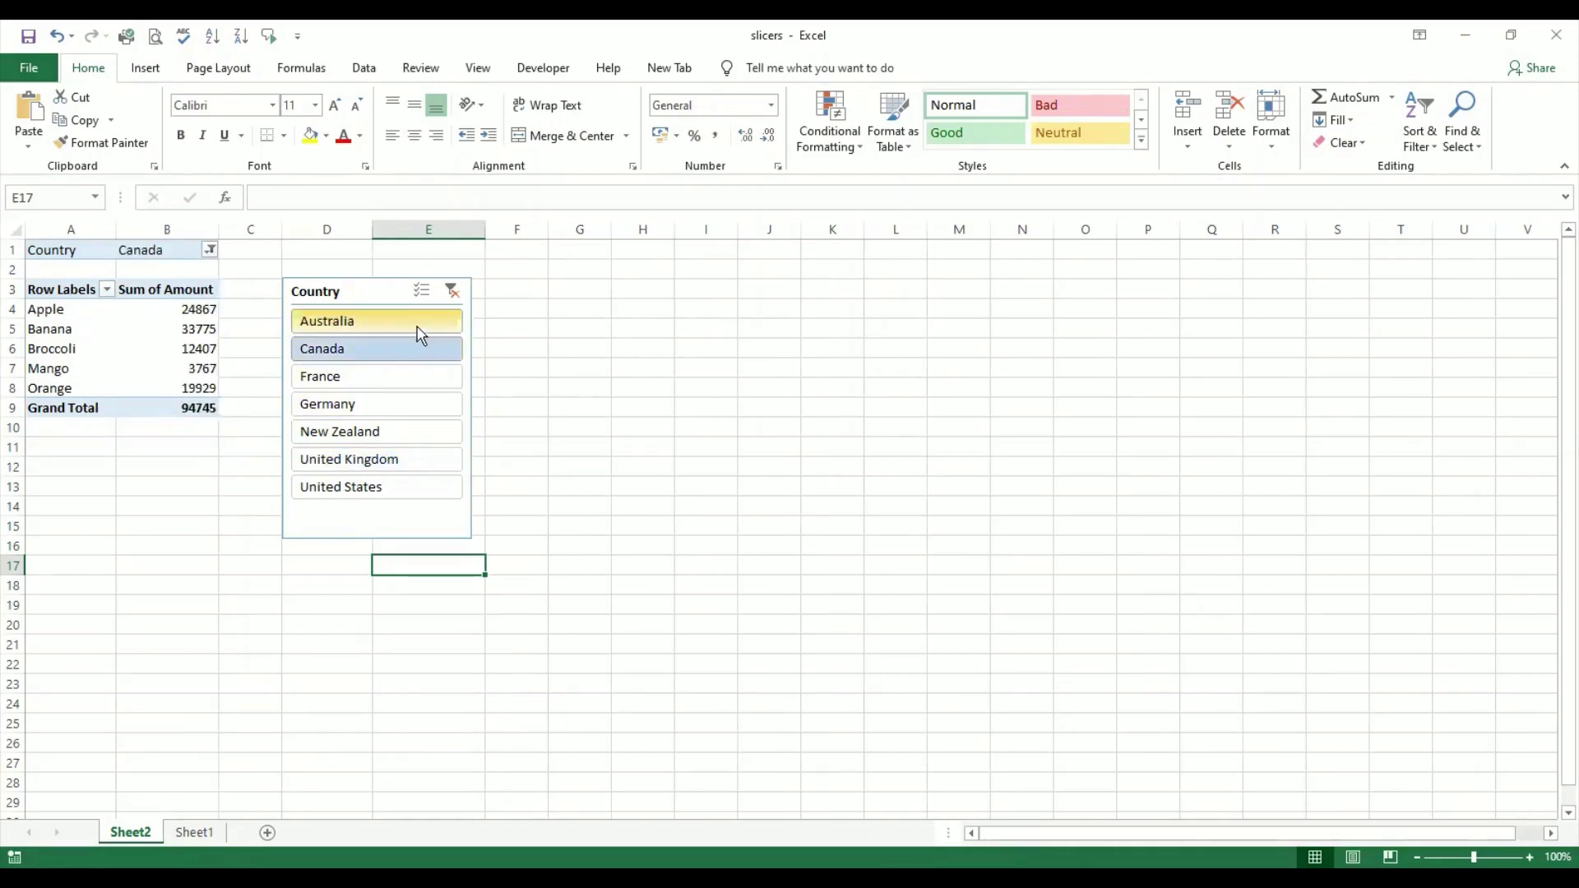
pyautogui.click(419, 331)
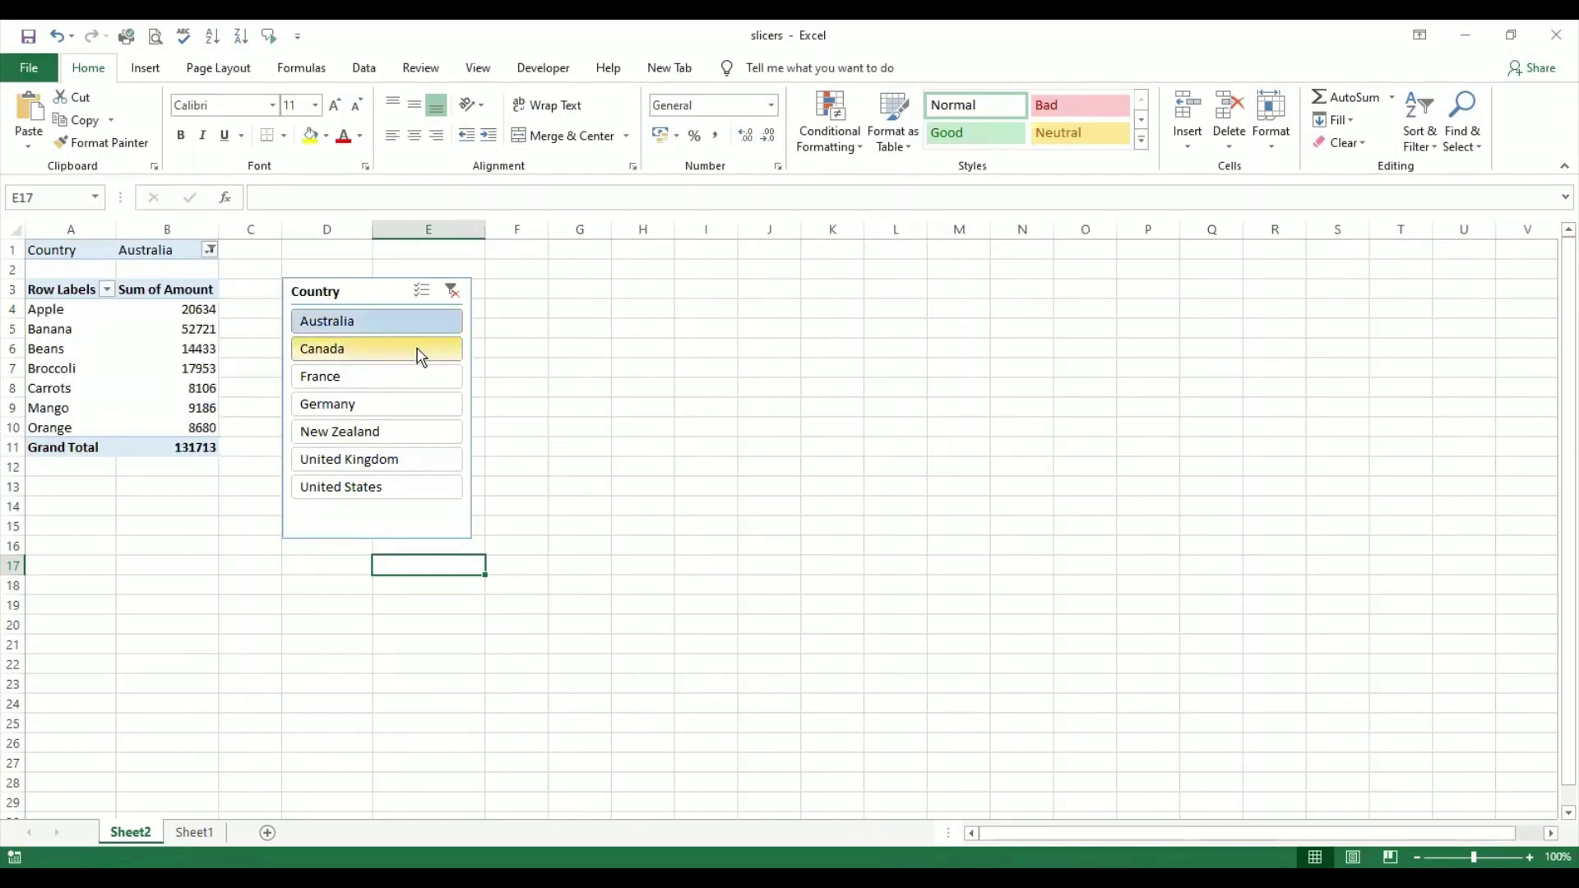
pyautogui.click(421, 357)
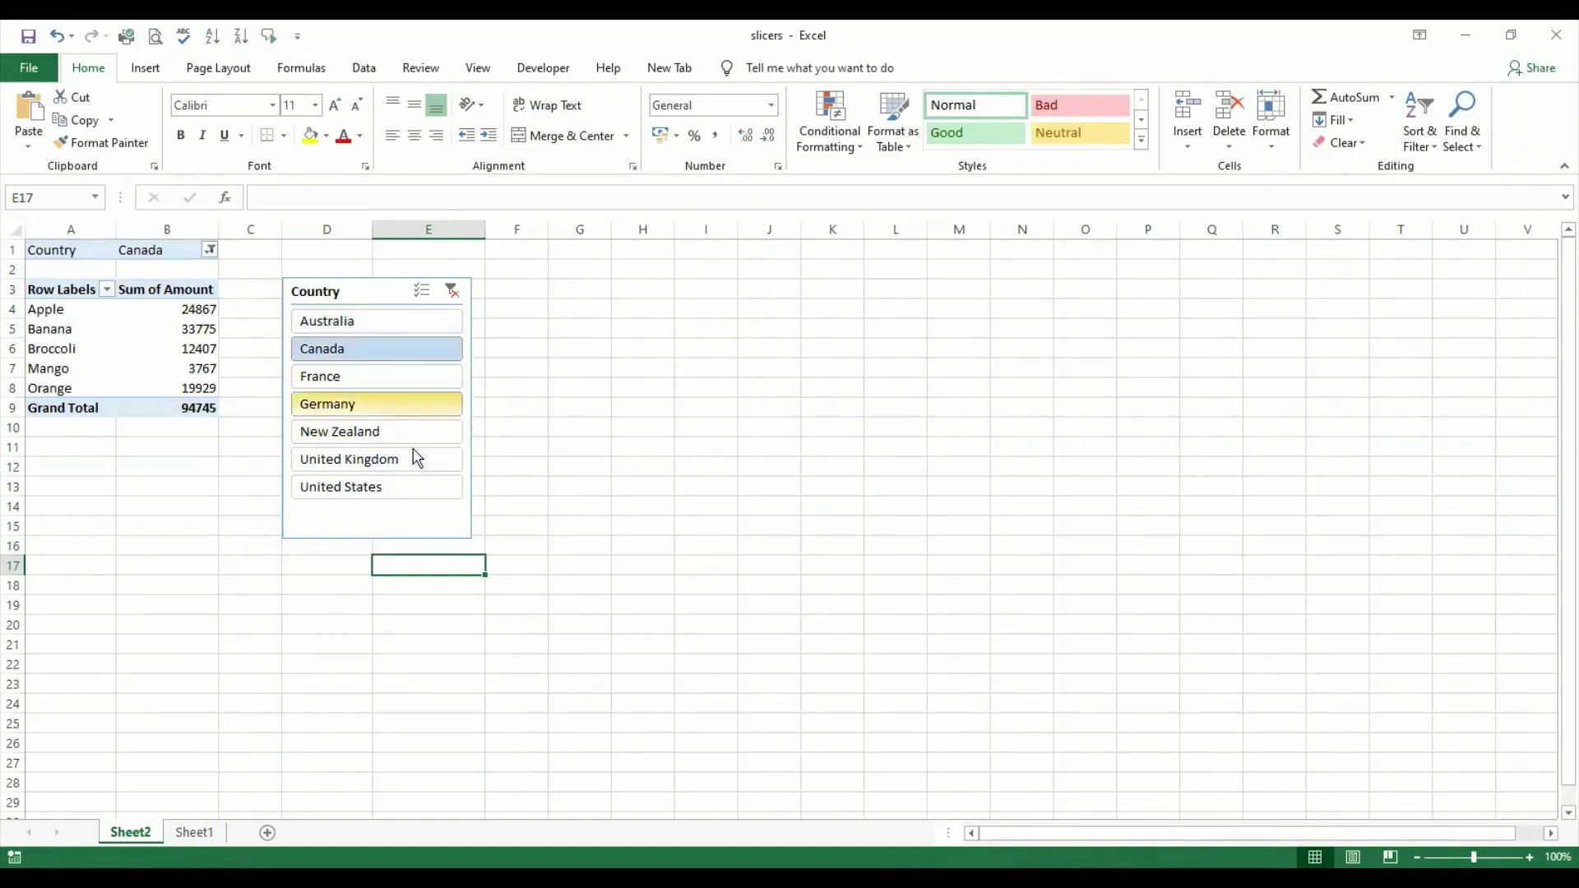
# - Enable multi-select in the Country slicer, add France to Canada, and deselect both so that all countries are included
pyautogui.click(423, 295)
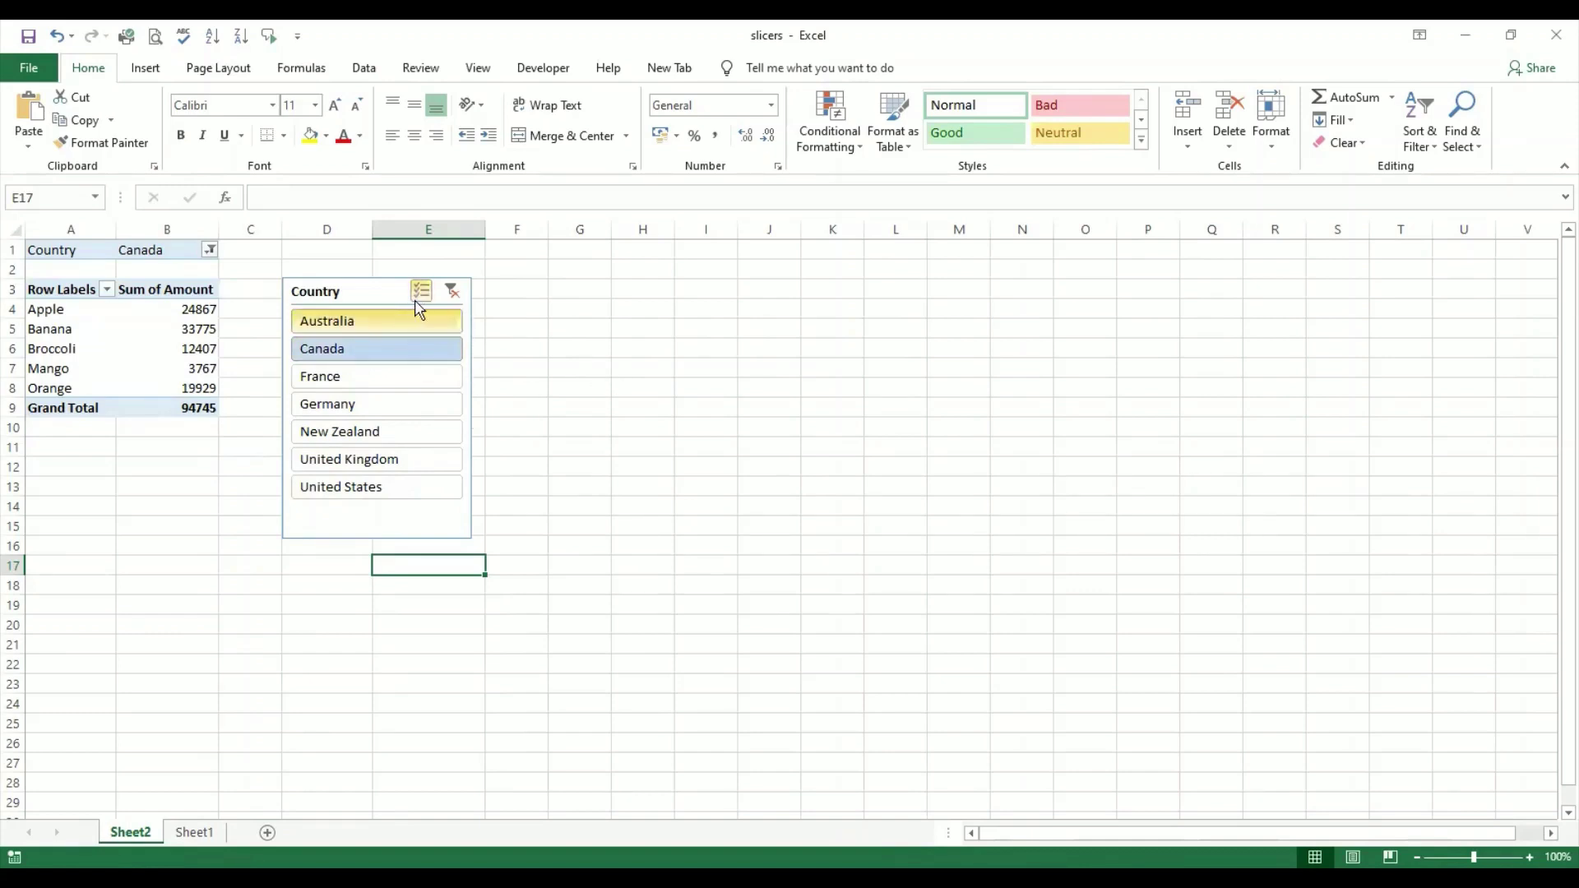
pyautogui.click(418, 379)
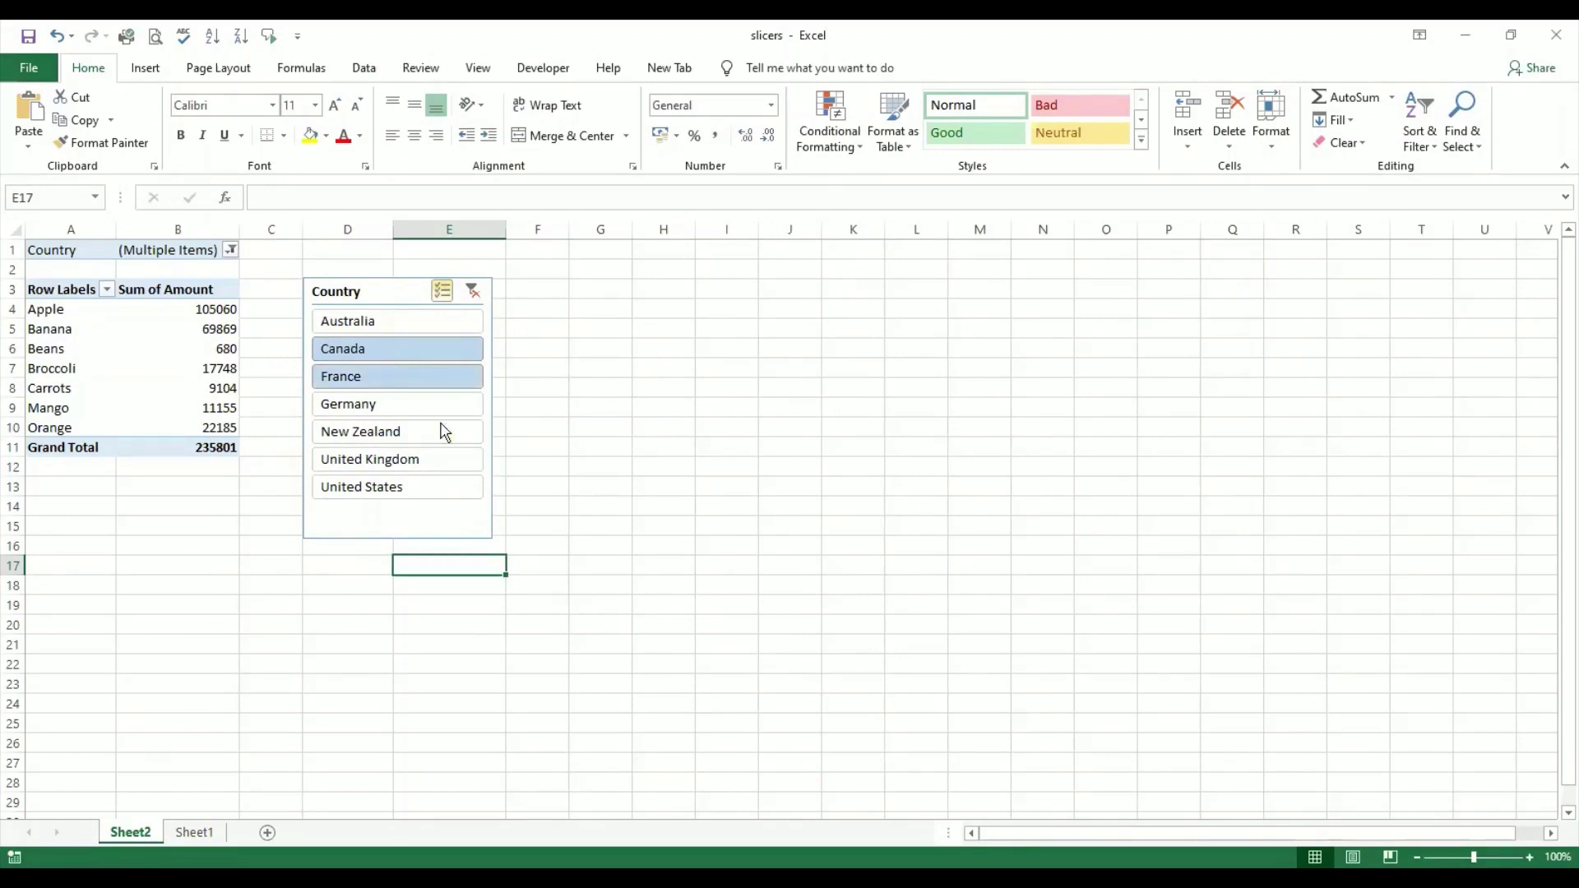
pyautogui.click(451, 379)
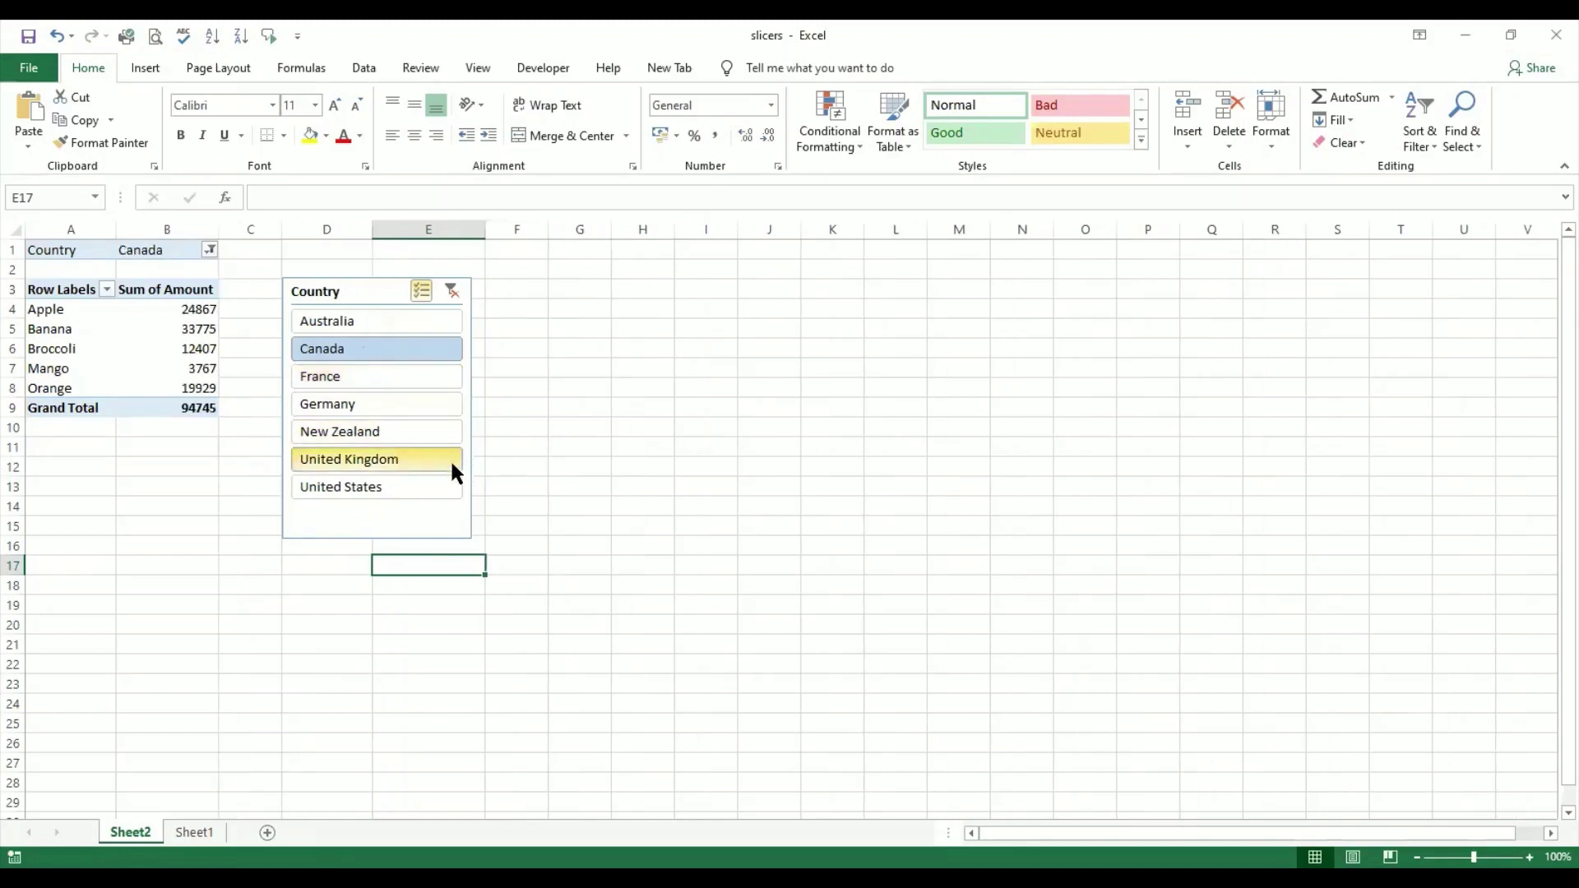
pyautogui.click(427, 356)
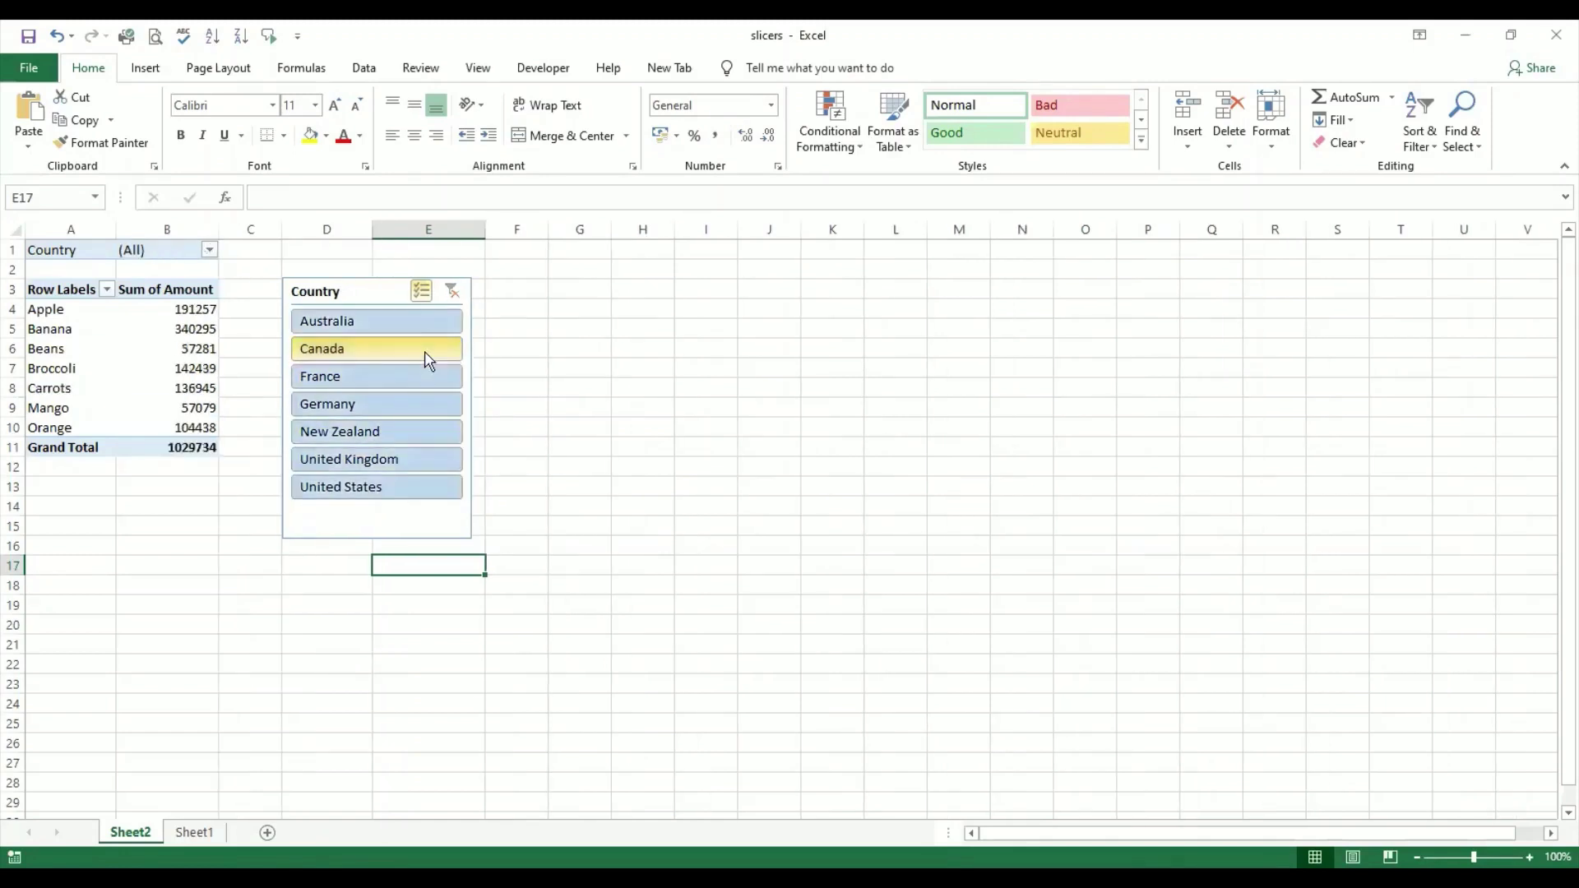
# - Deselect United States, United Kingdom, New Zealand, Germany, France and Canada in the Country slicer, keeping only Australia
pyautogui.keyDown('ctrl'); pyautogui.click(420, 491); pyautogui.keyUp('ctrl')
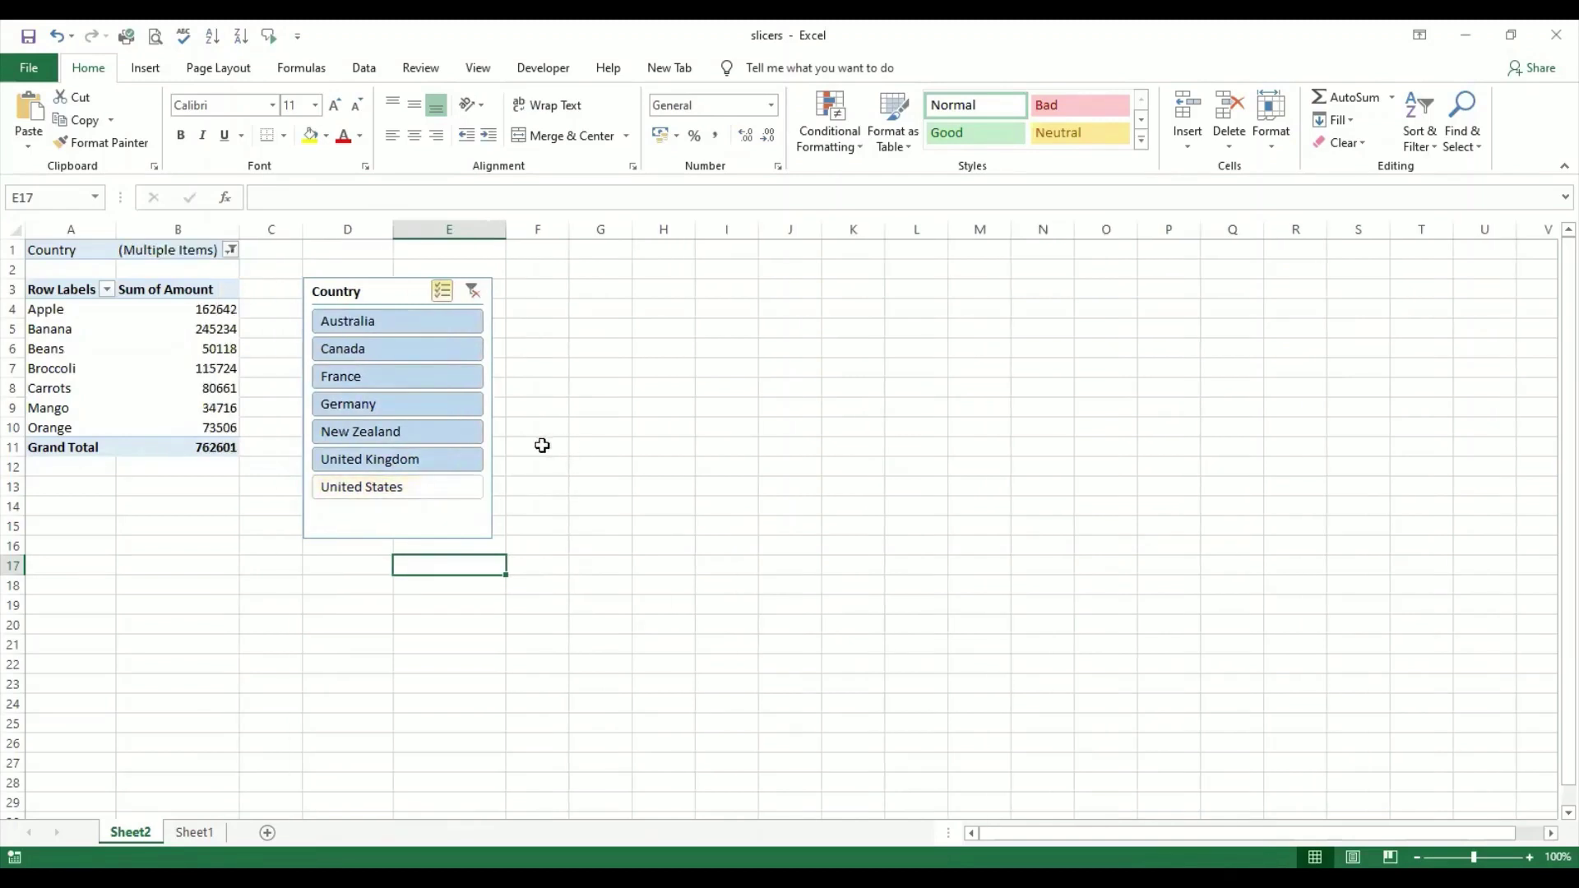
pyautogui.click(444, 460)
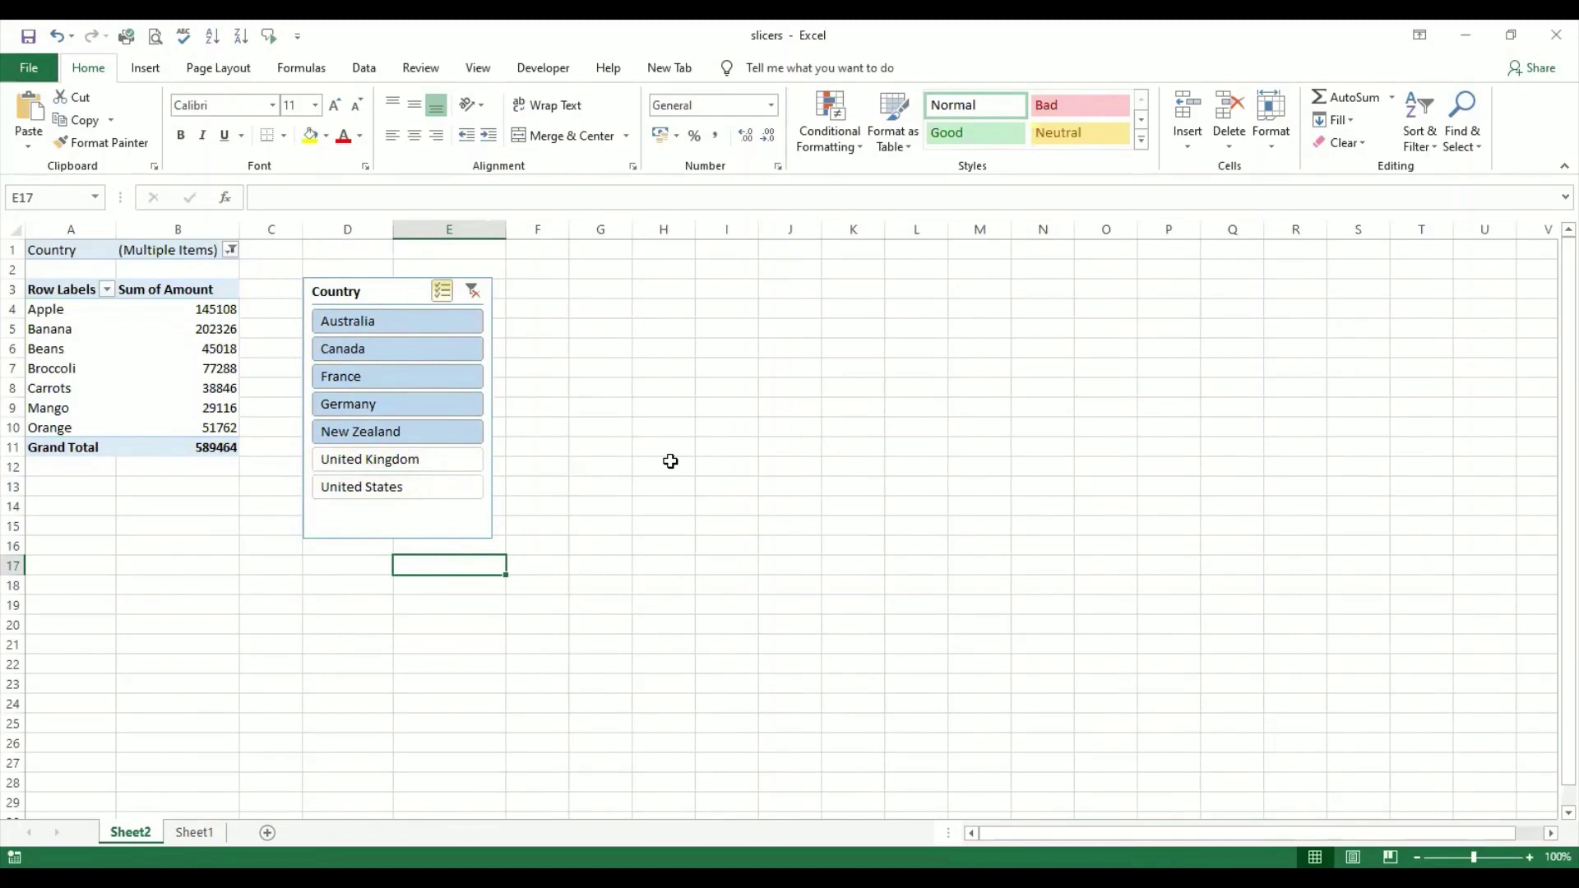
pyautogui.click(447, 434)
pyautogui.click(449, 411)
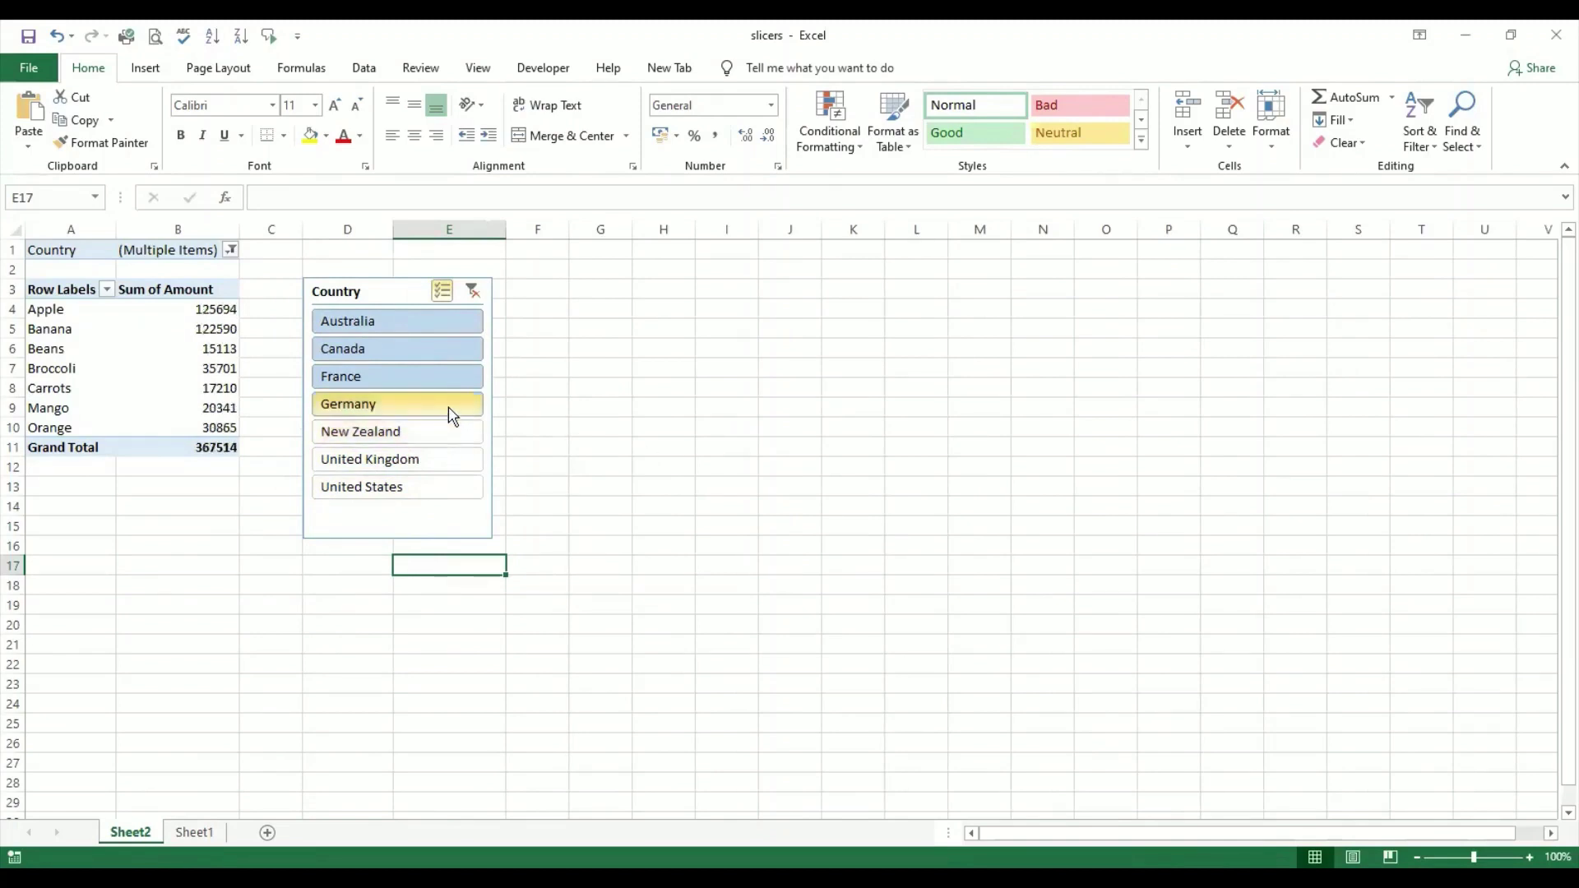
pyautogui.click(451, 378)
pyautogui.click(460, 348)
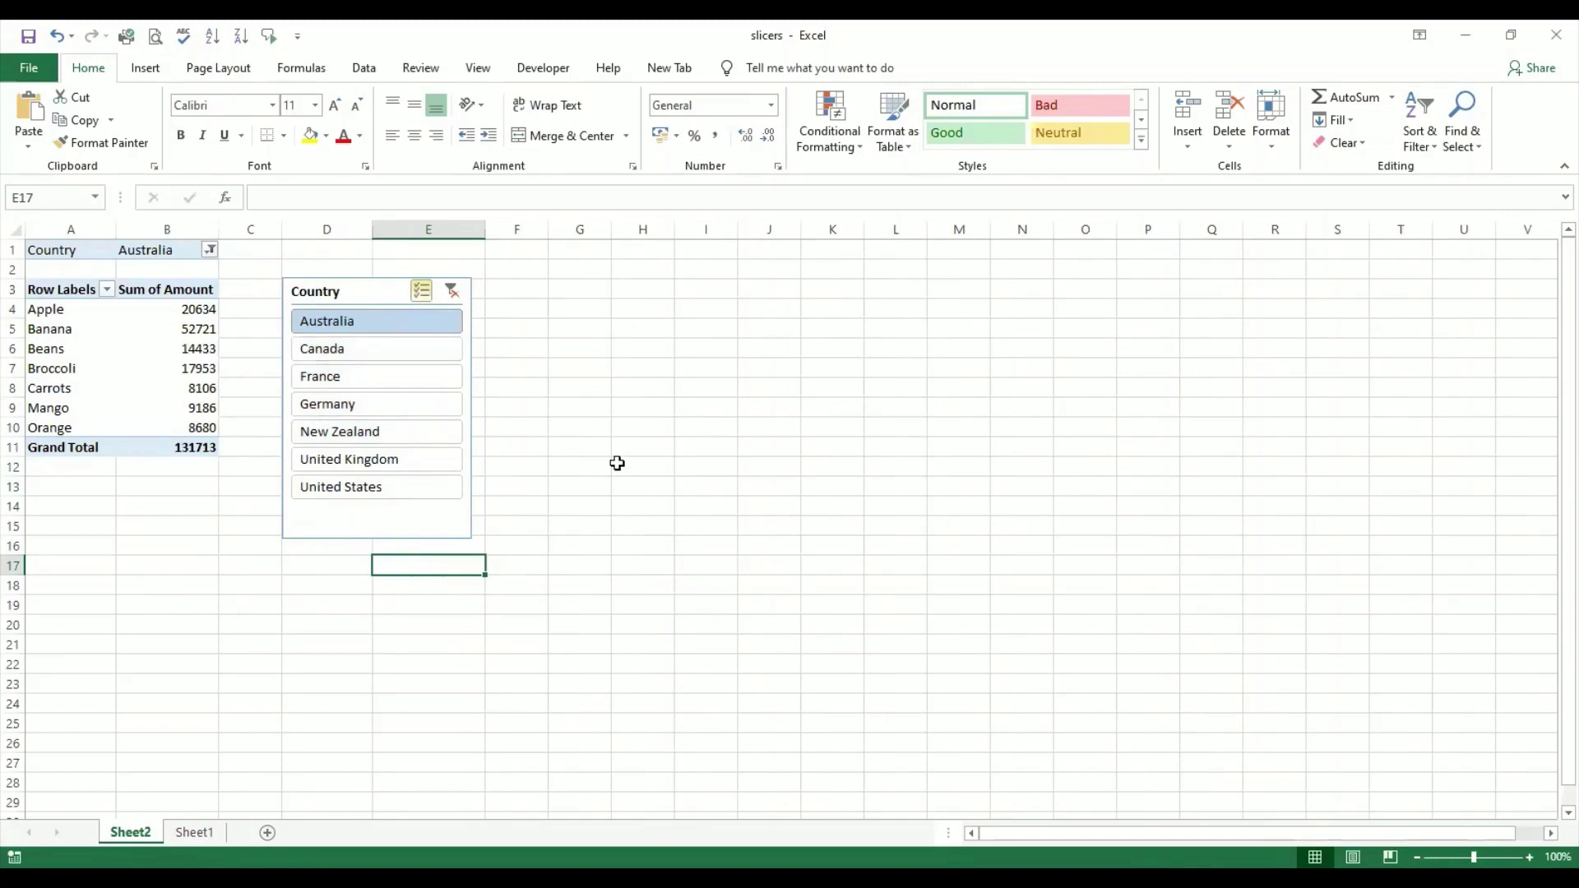
# - Add New Zealand to the Country slicer selection and review the matching report filter list above the PivotTable without changing it
pyautogui.click(433, 435)
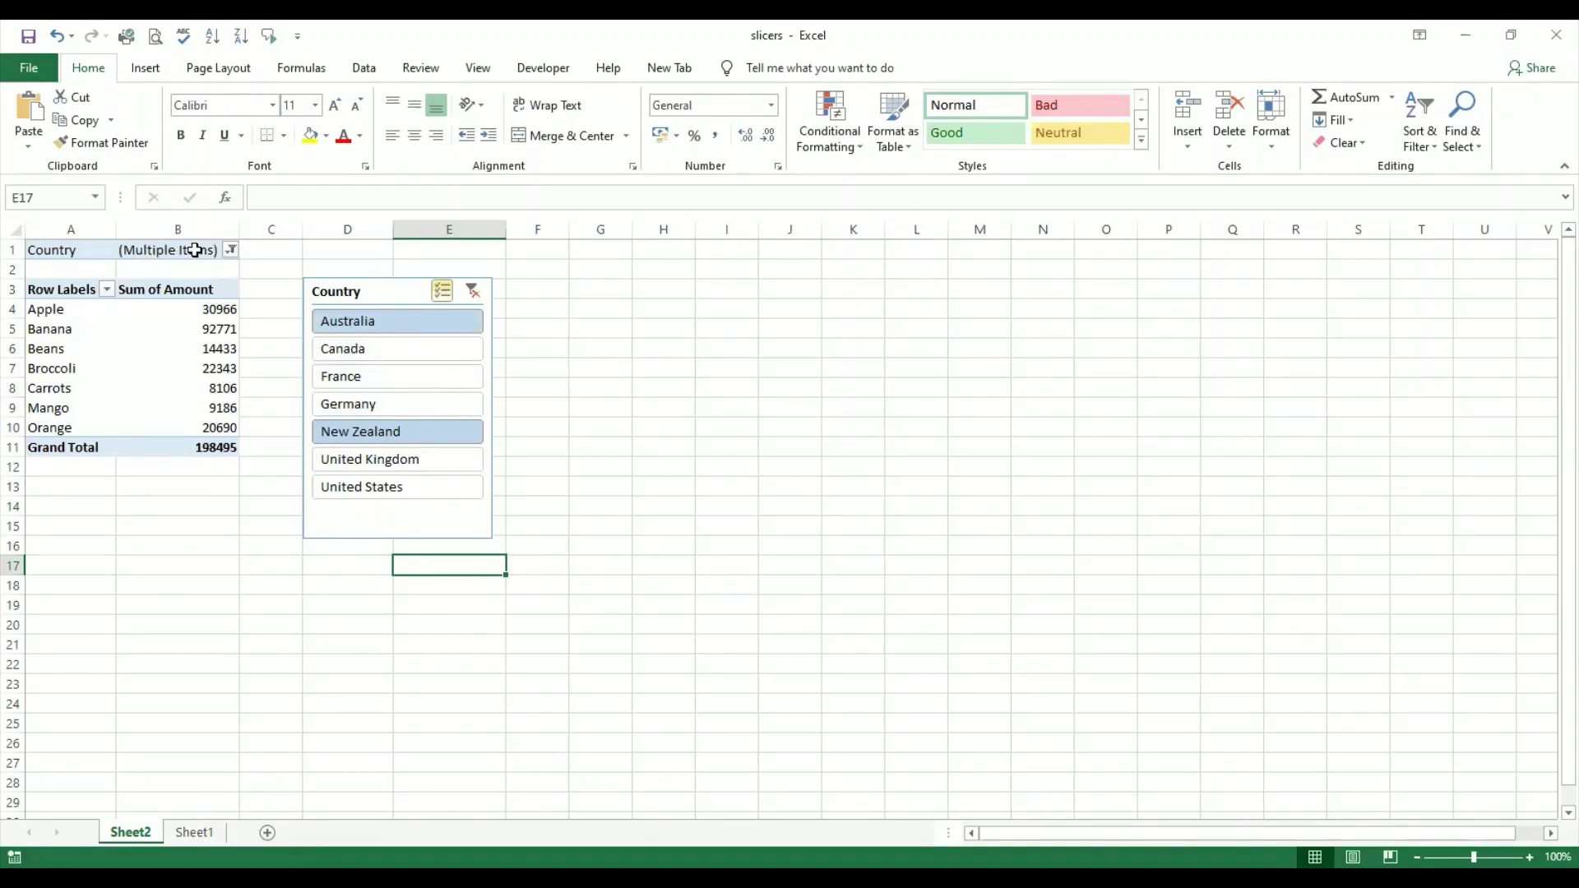
pyautogui.click(229, 251)
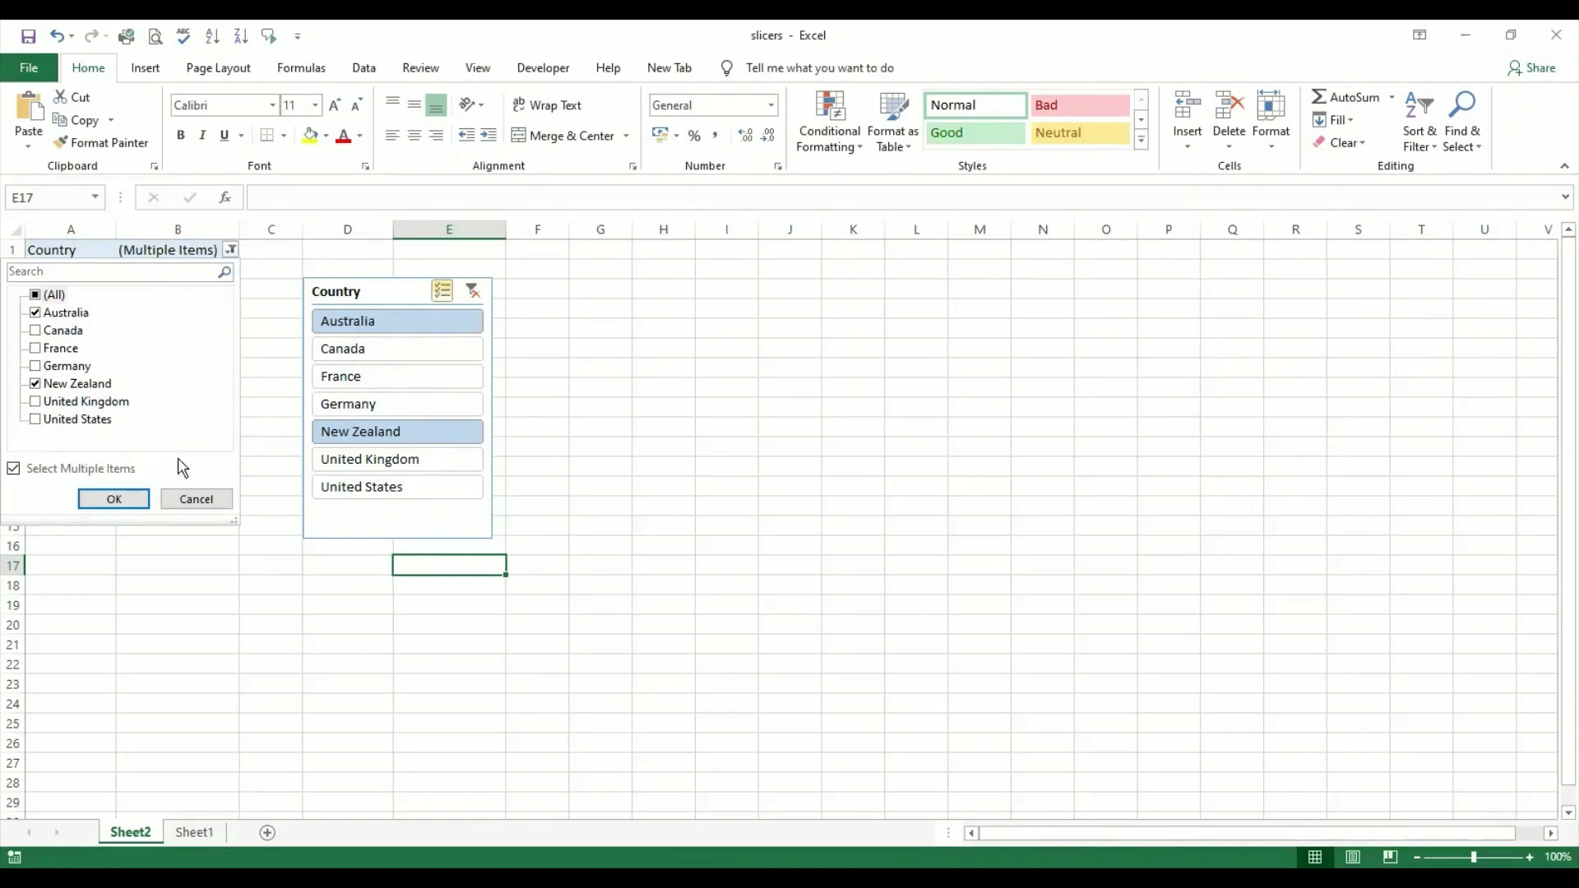
pyautogui.click(196, 499)
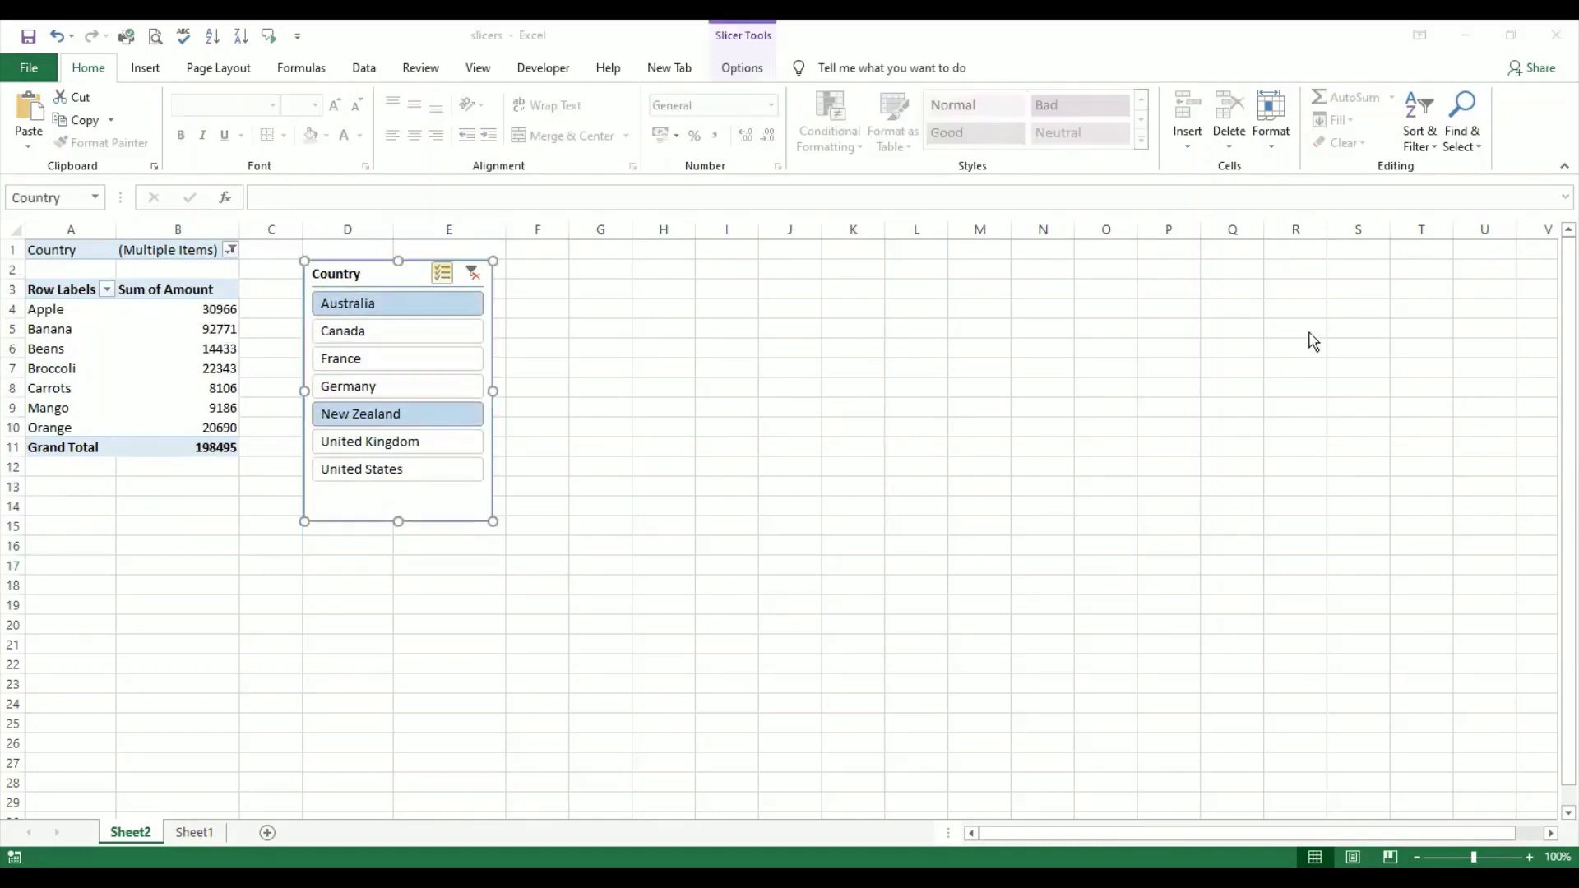
# - Insert a Product slicer for the PivotTable and place it beside the Country slicer at about cell F2
pyautogui.click(585, 455)
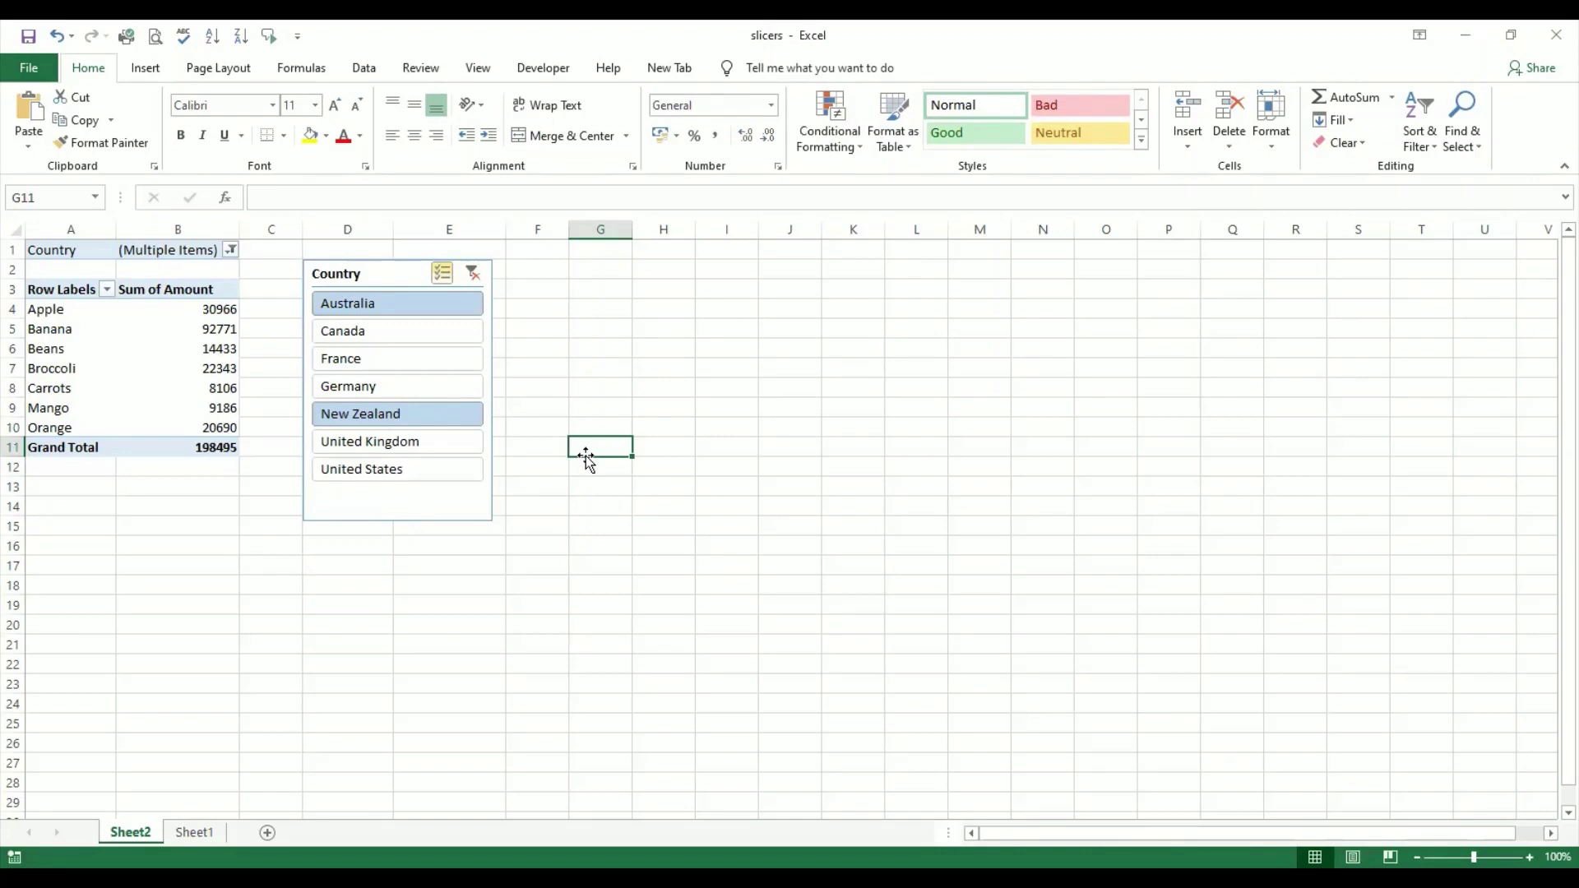
pyautogui.click(147, 347)
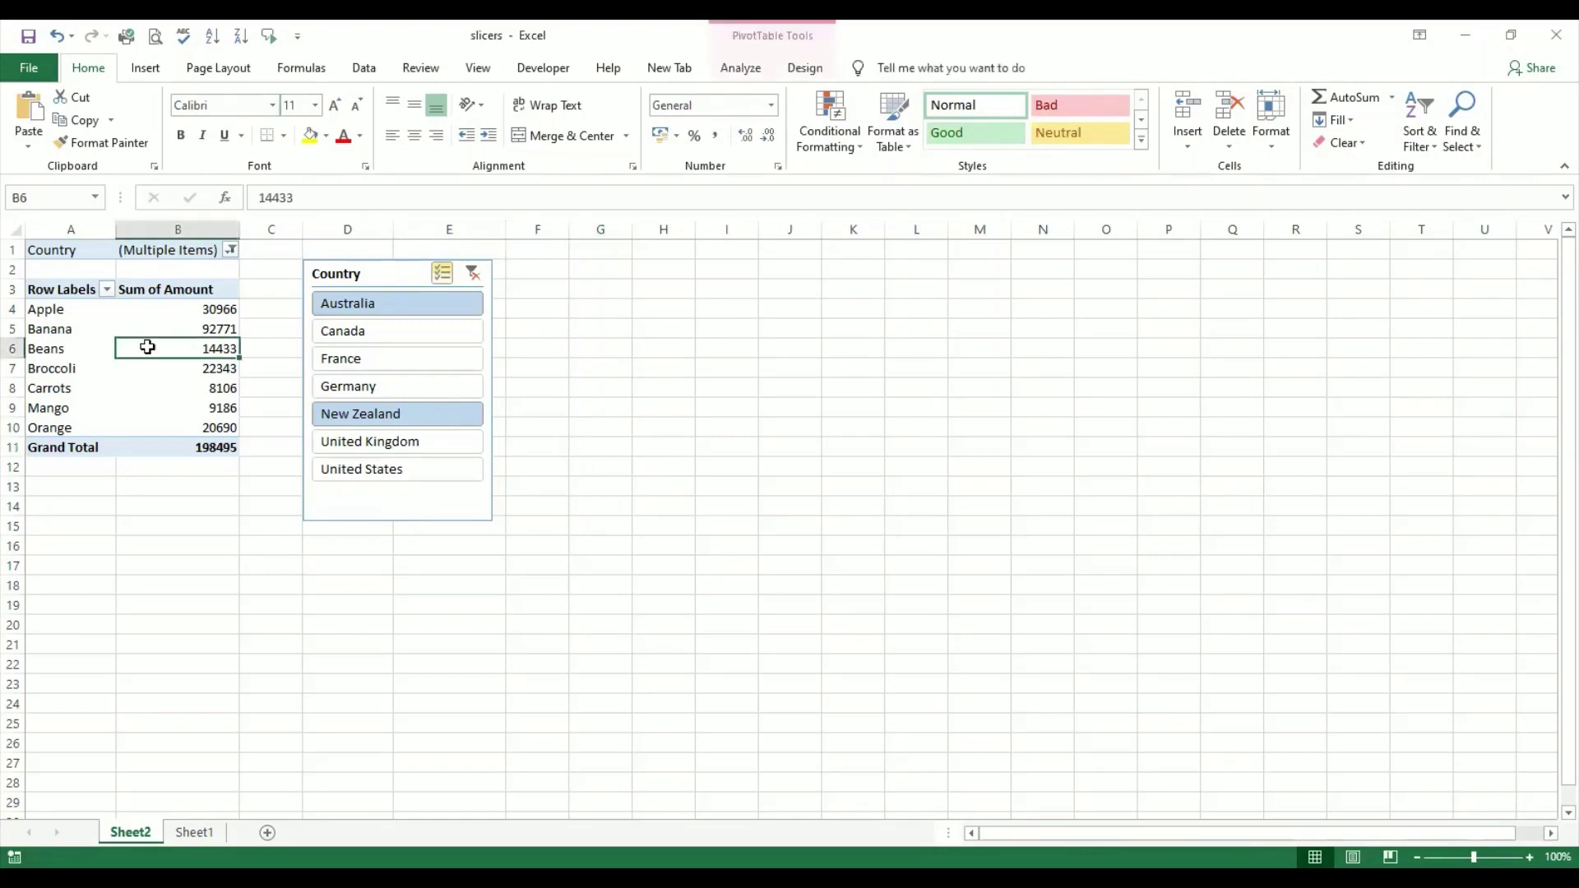
pyautogui.click(756, 72)
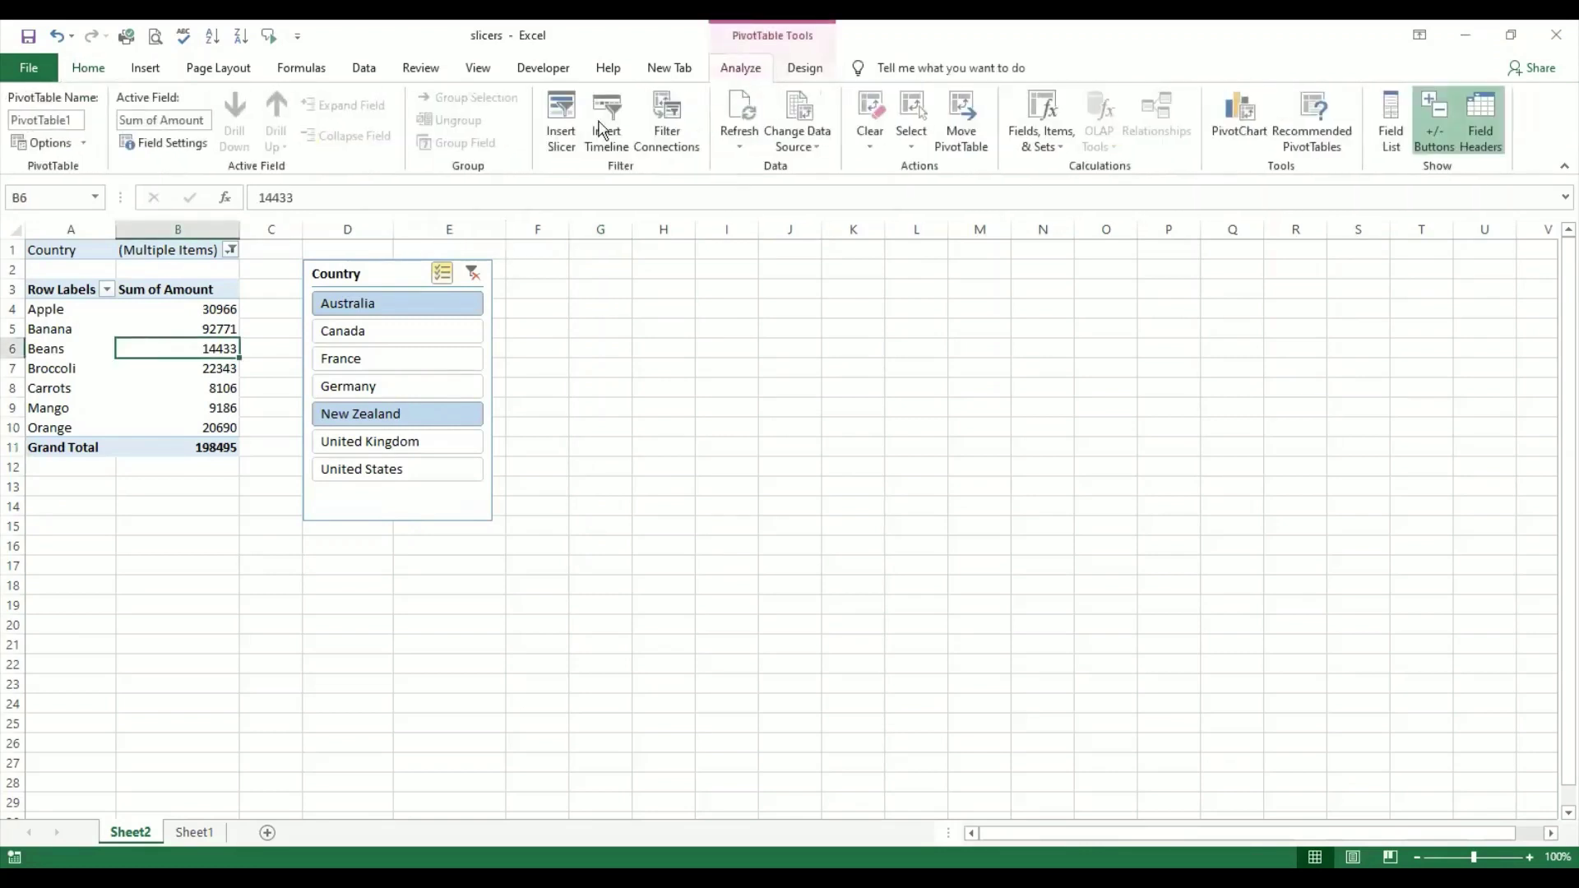
pyautogui.click(569, 124)
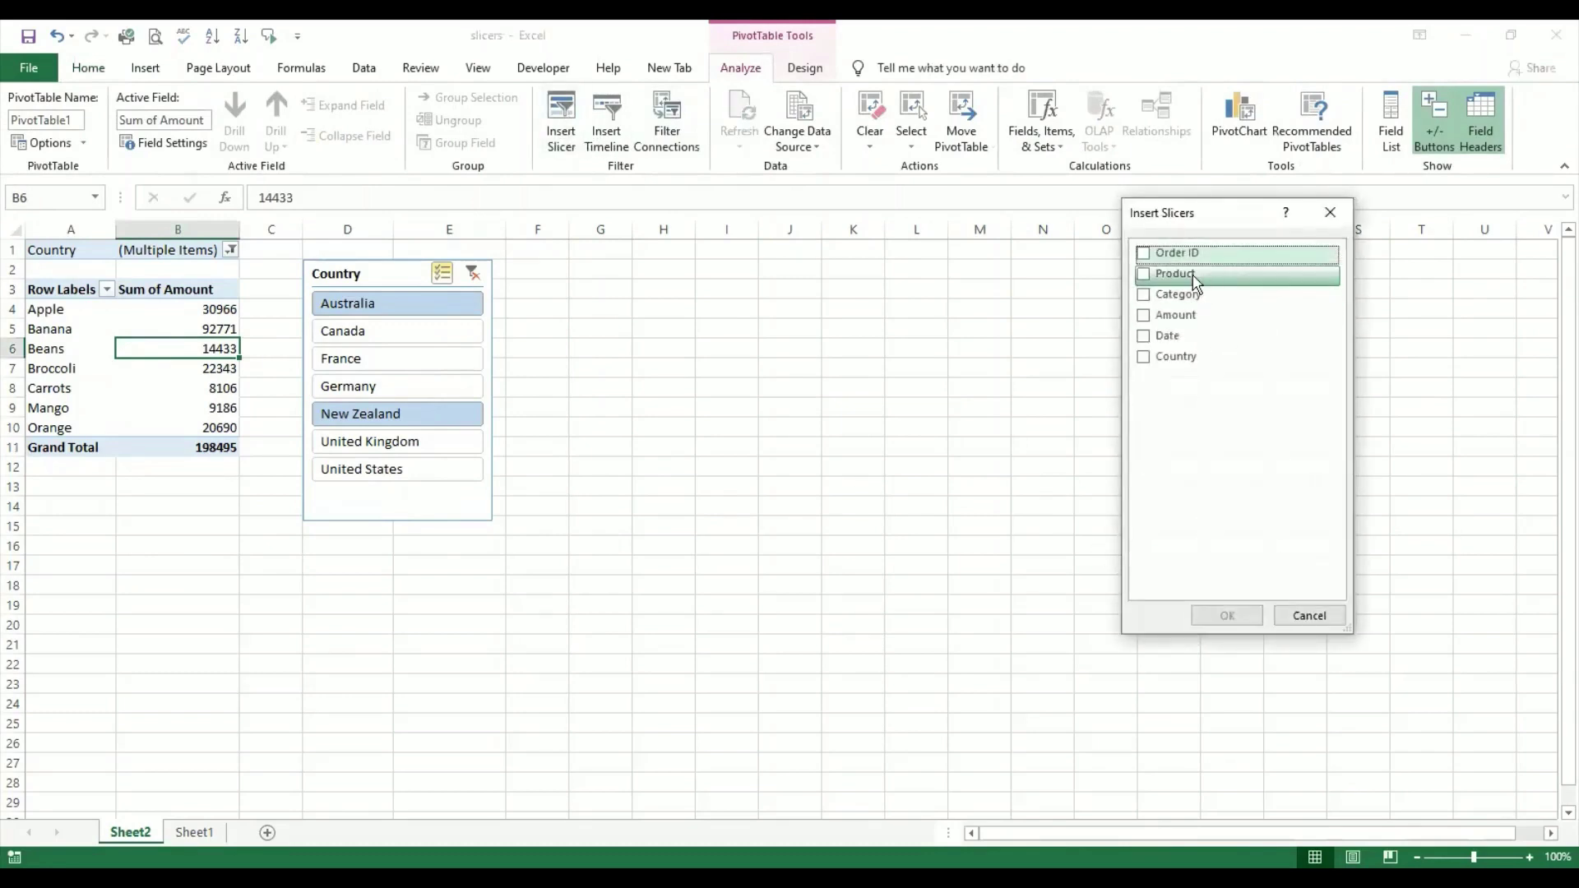
pyautogui.click(1146, 274)
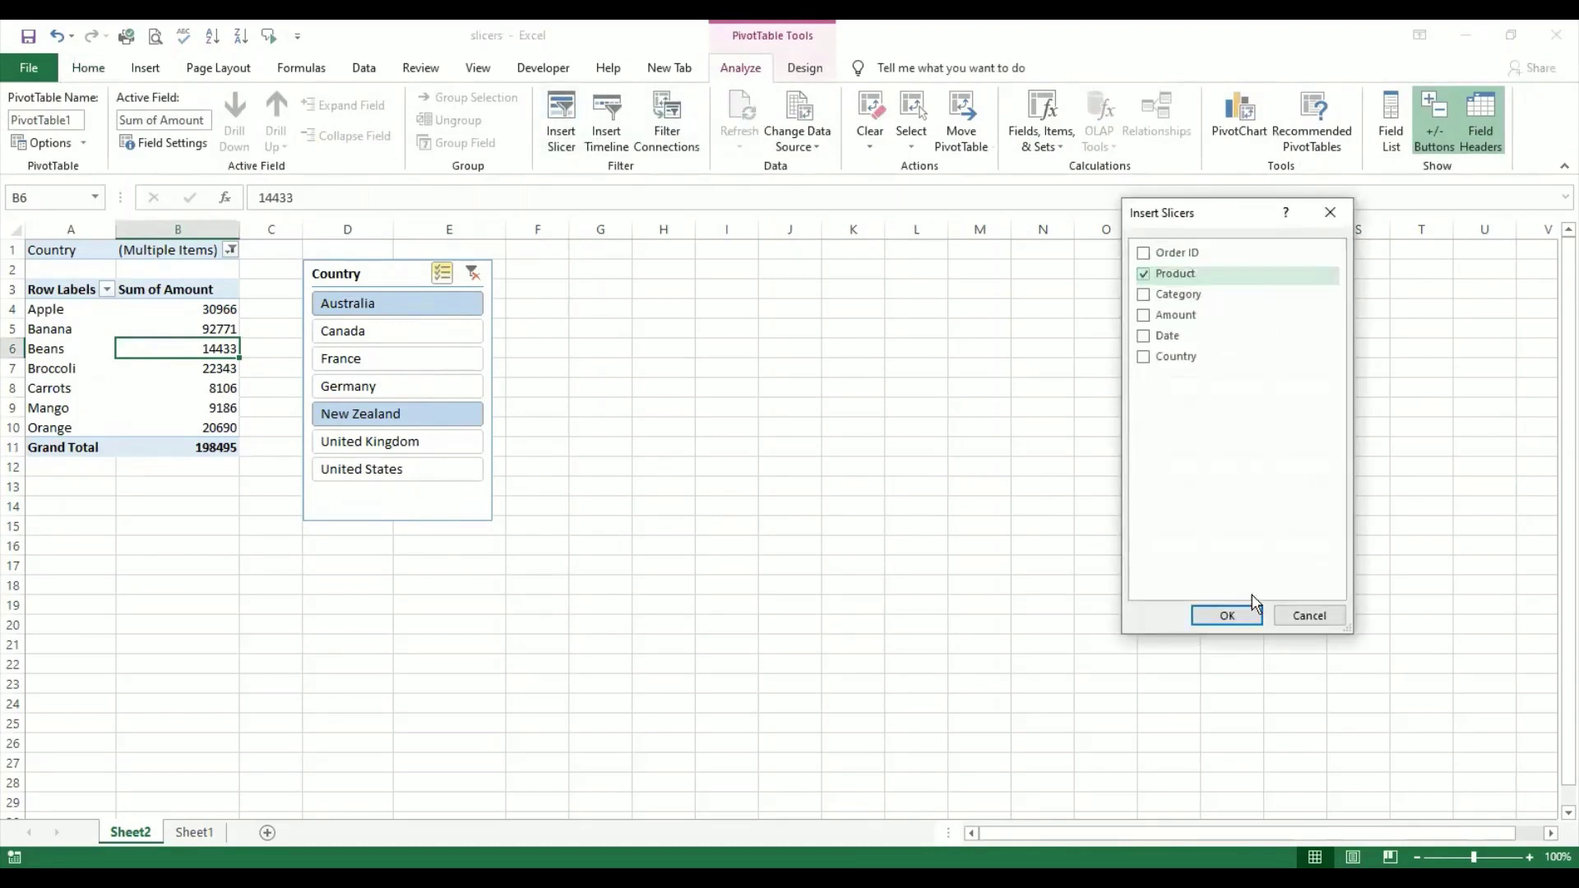
pyautogui.click(1238, 618)
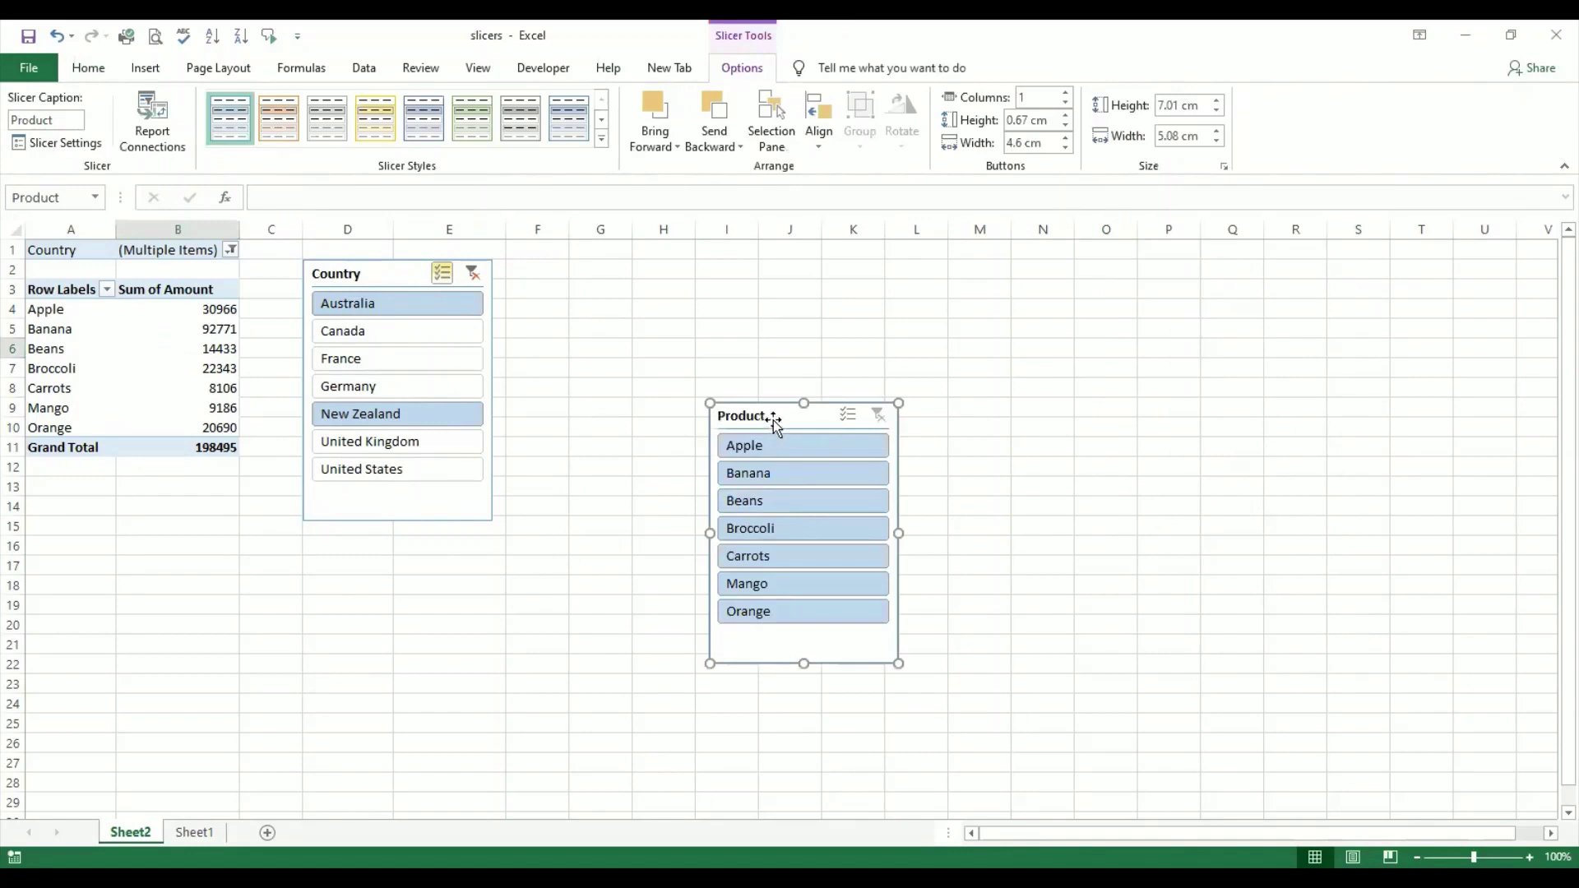
pyautogui.moveTo(773, 420); pyautogui.dragTo(568, 269)
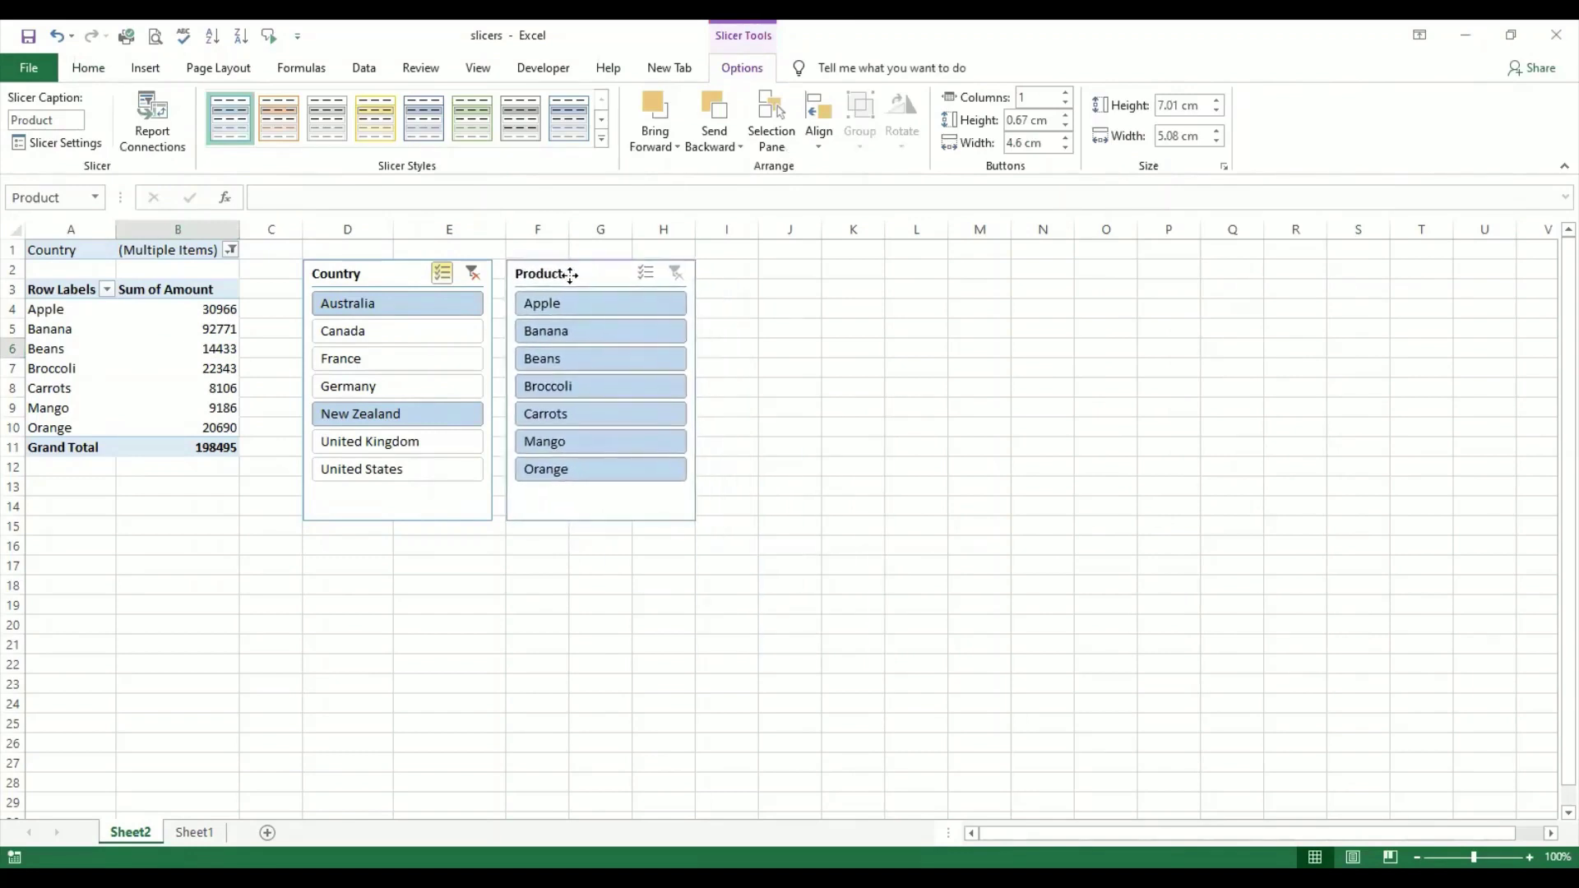
pyautogui.click(830, 548)
pyautogui.click(609, 585)
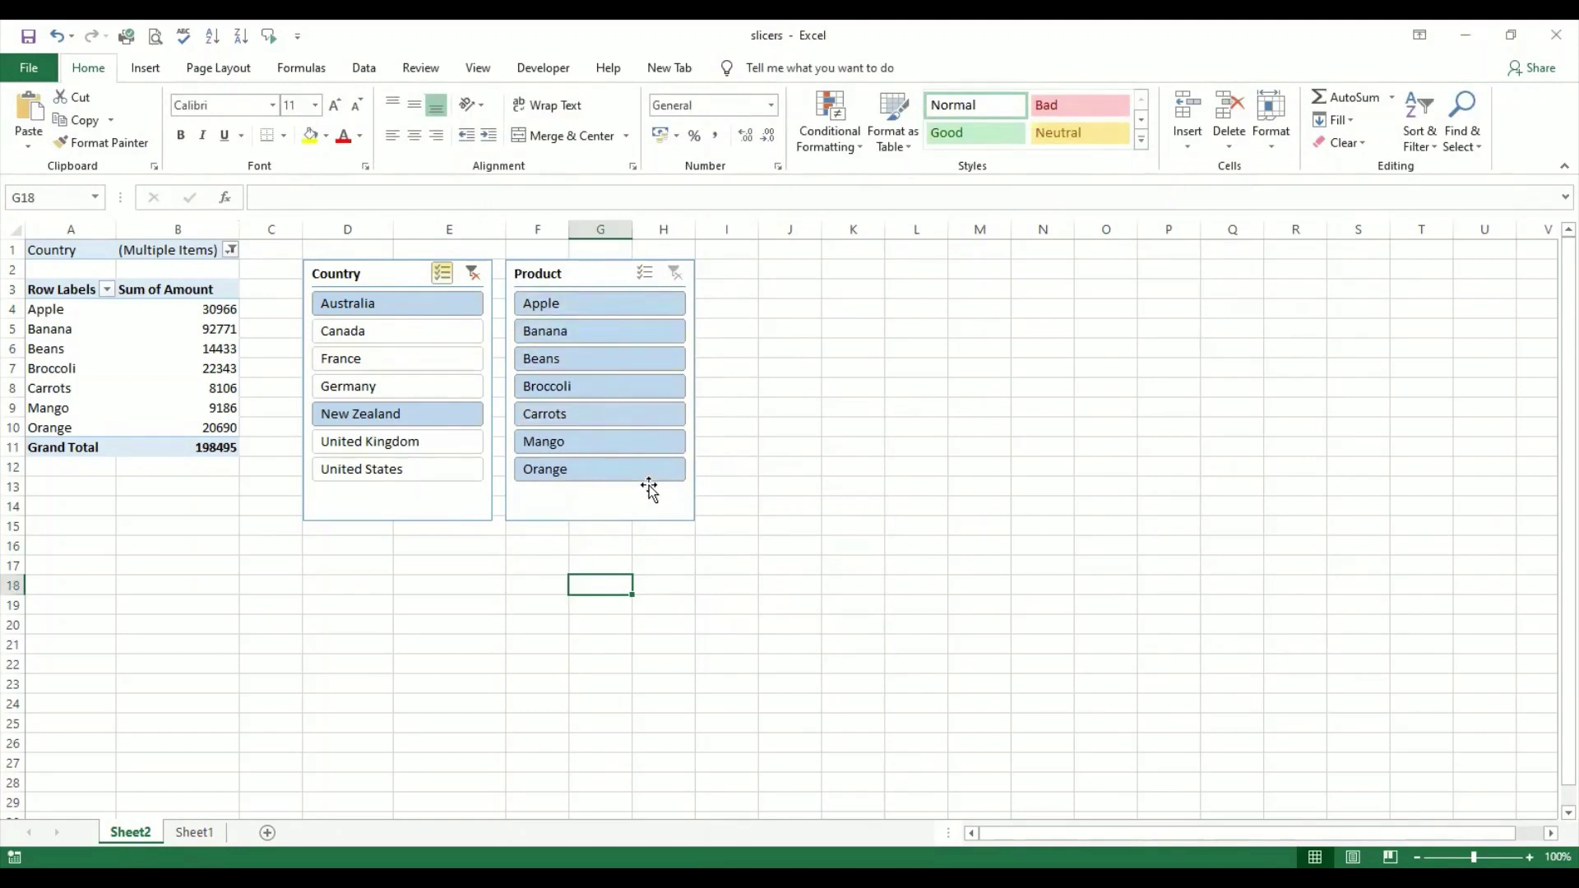
# - Try single-product filters with the Product slicer, choosing Apple, Beans, Carrots and Orange in turn
pyautogui.click(634, 304)
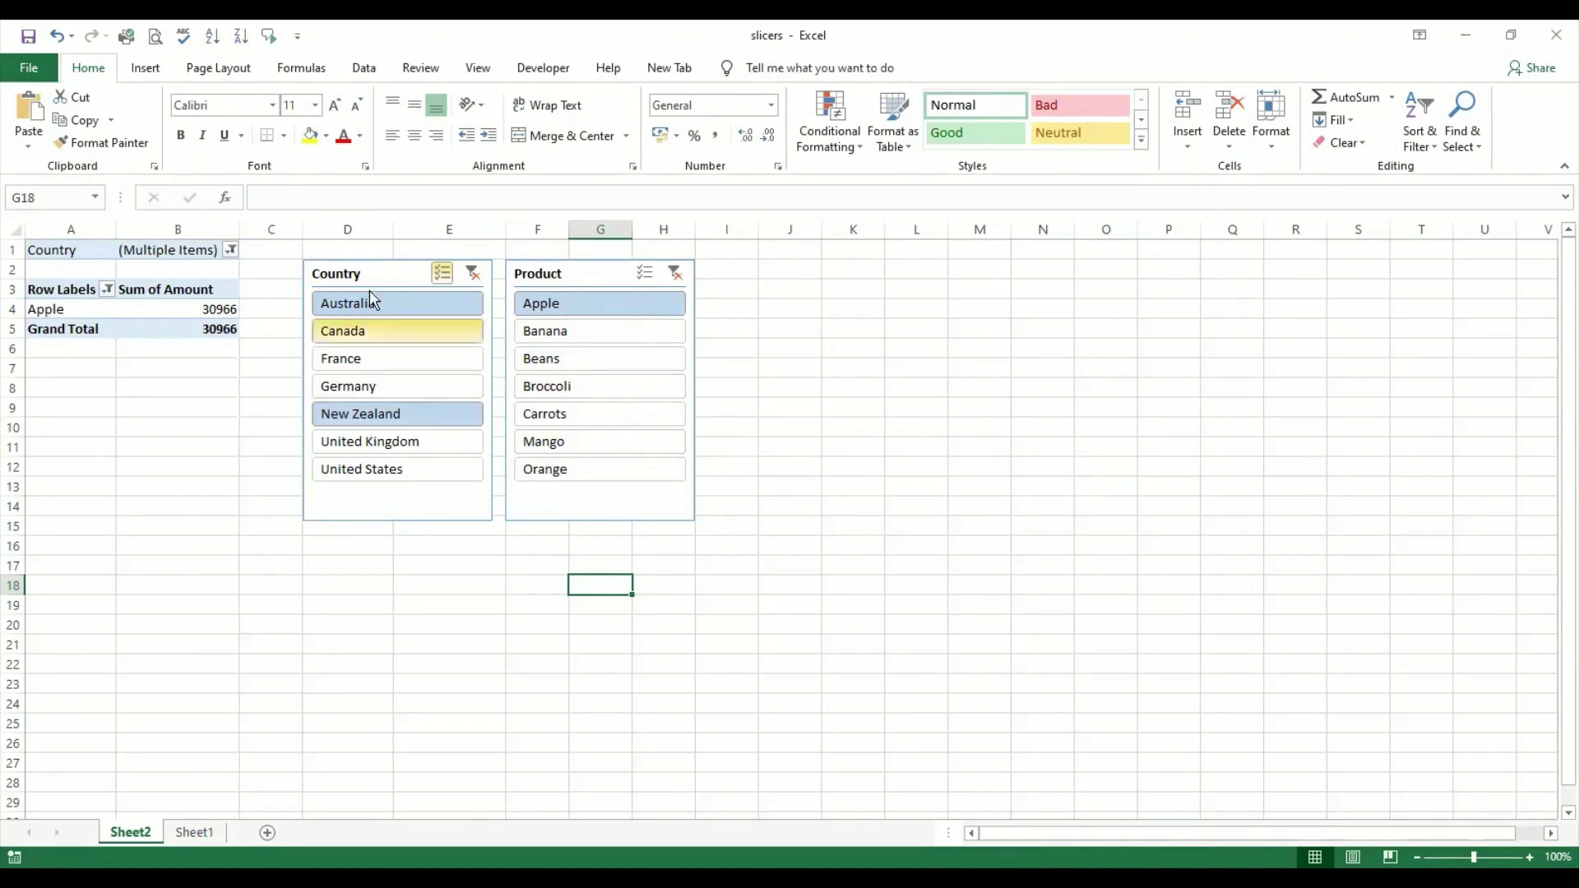
pyautogui.click(609, 363)
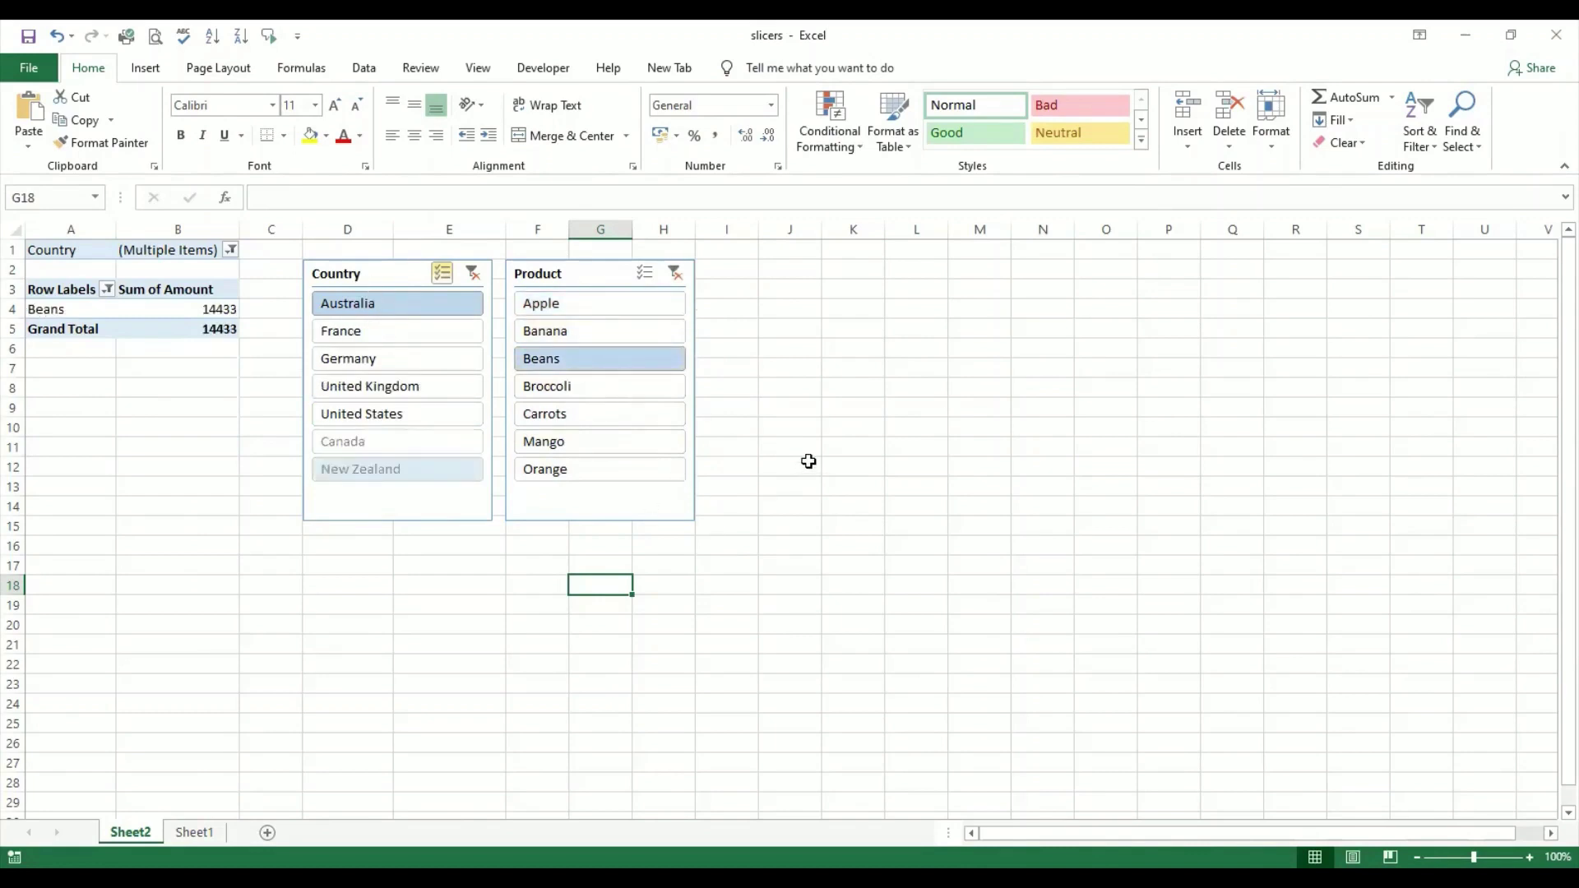
pyautogui.click(656, 416)
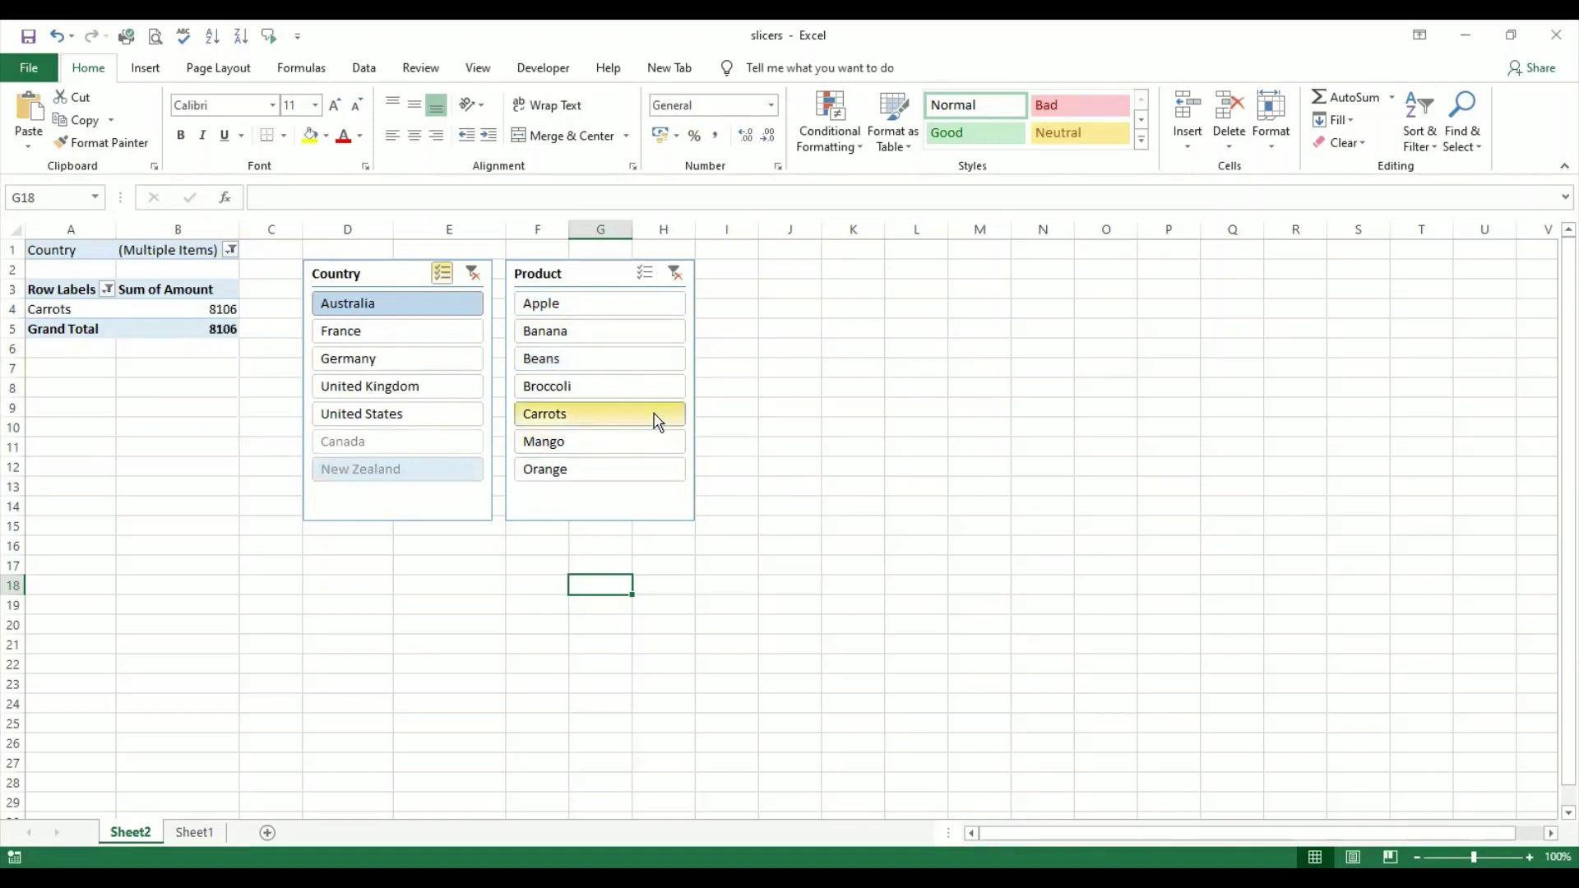
pyautogui.click(668, 471)
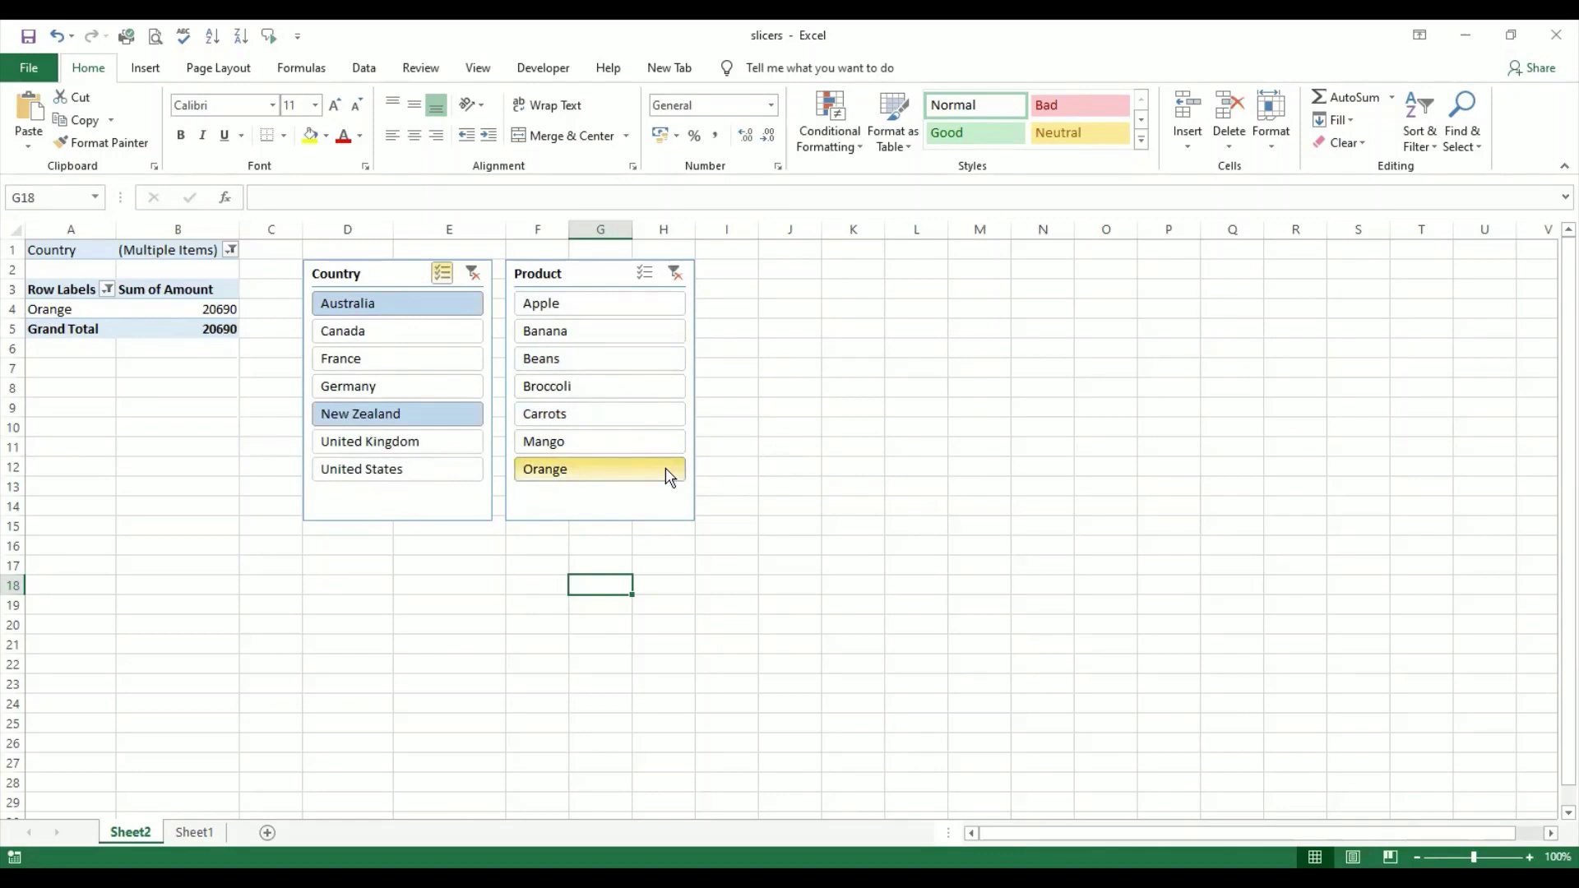
# - Switch the Product slicer through Beans, Broccoli and Carrots, comparing the Country slicer's available items, and finish with the filter on Mango
pyautogui.click(652, 362)
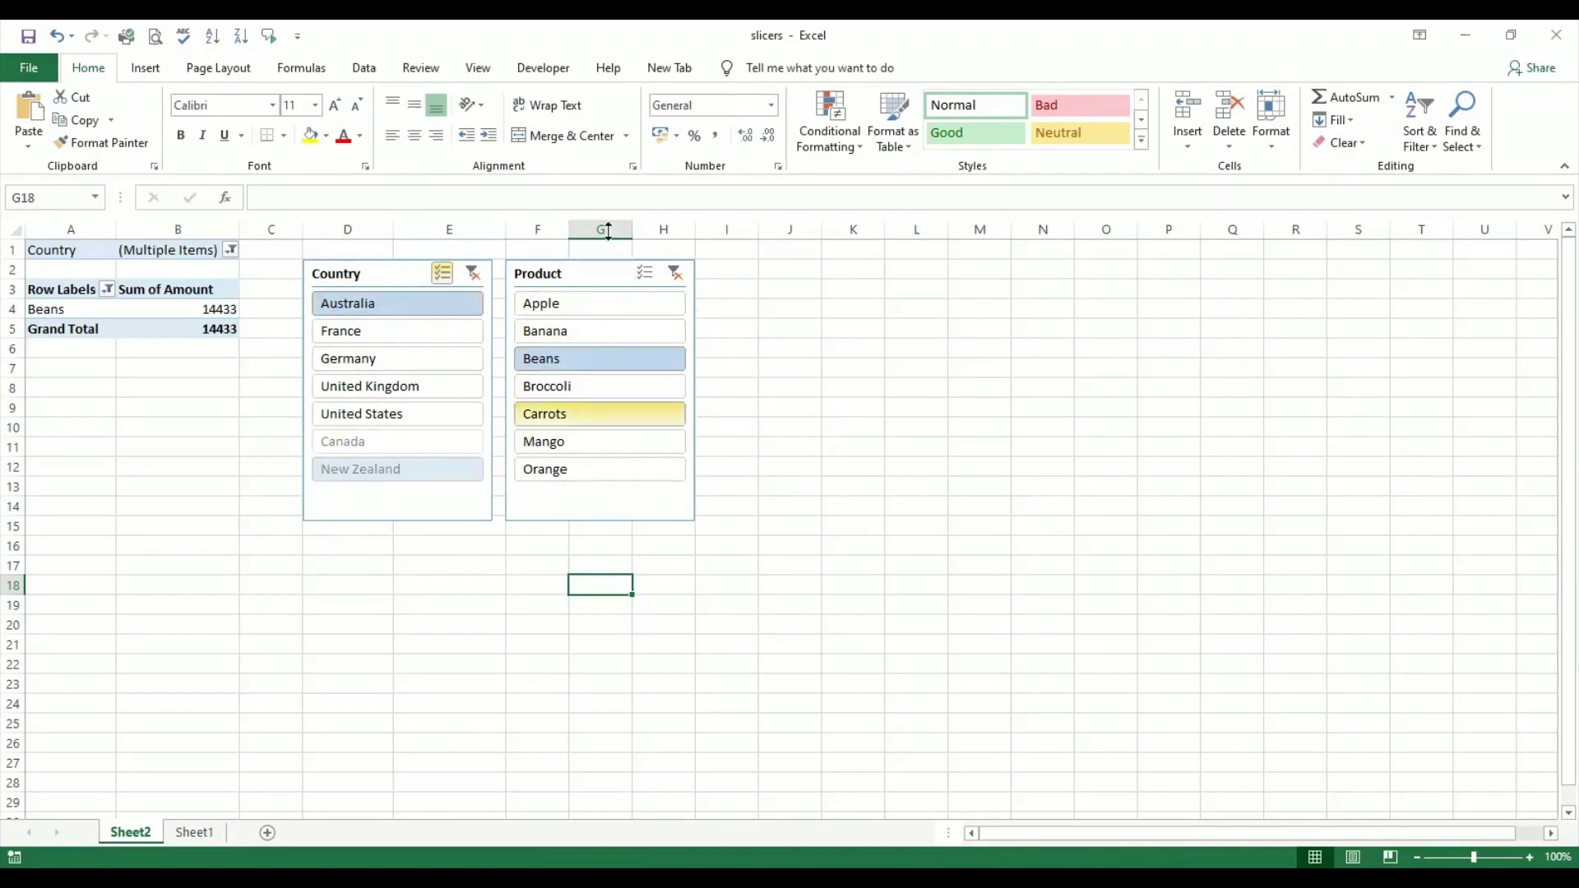
pyautogui.click(640, 387)
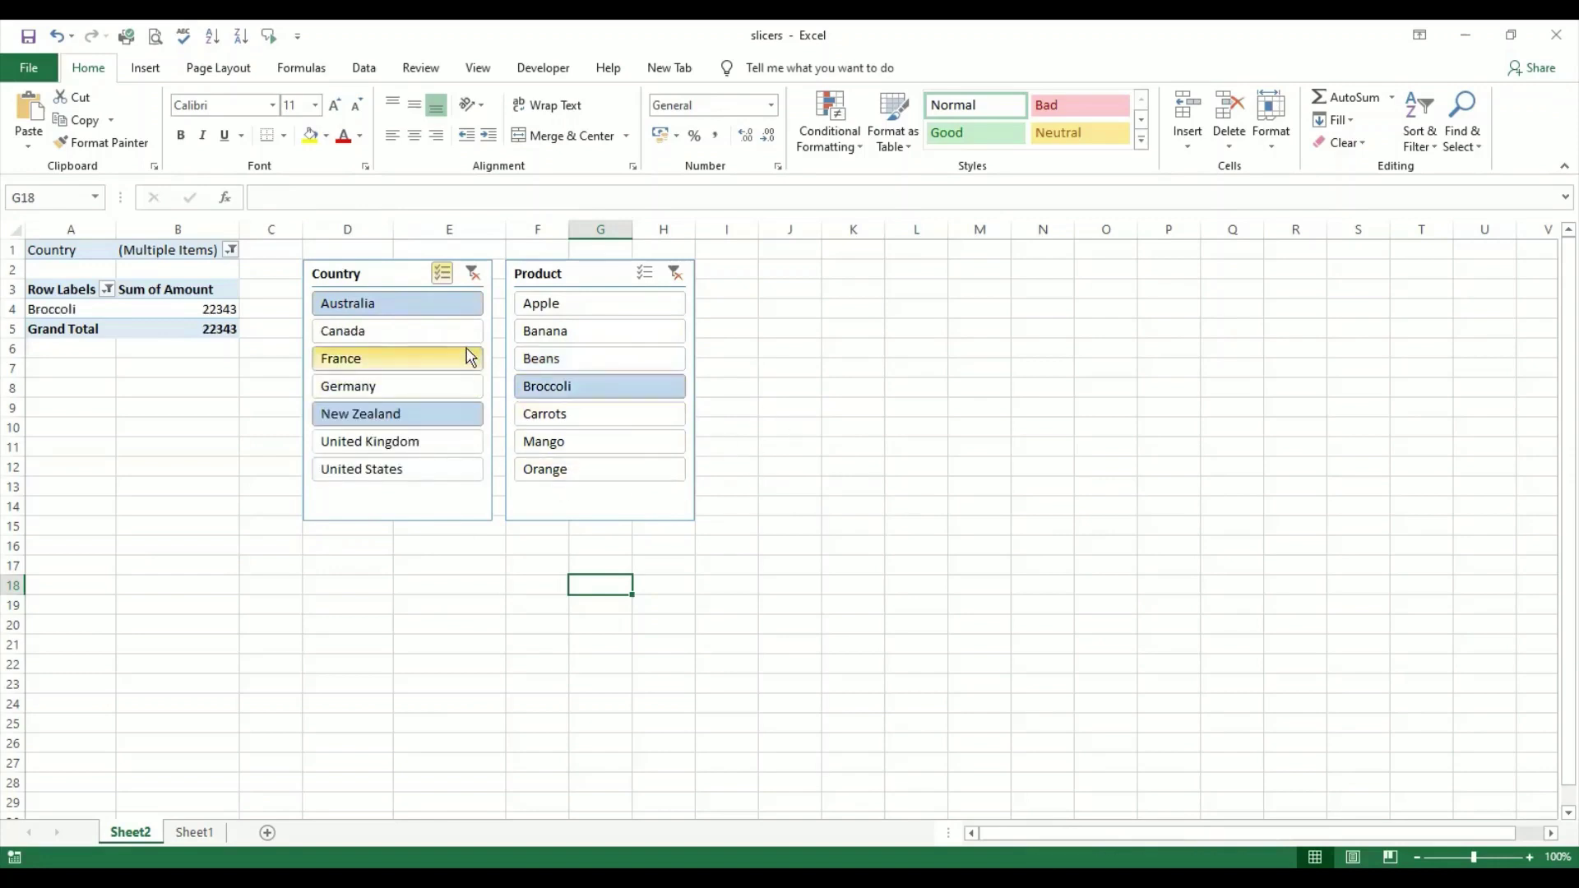
pyautogui.click(604, 423)
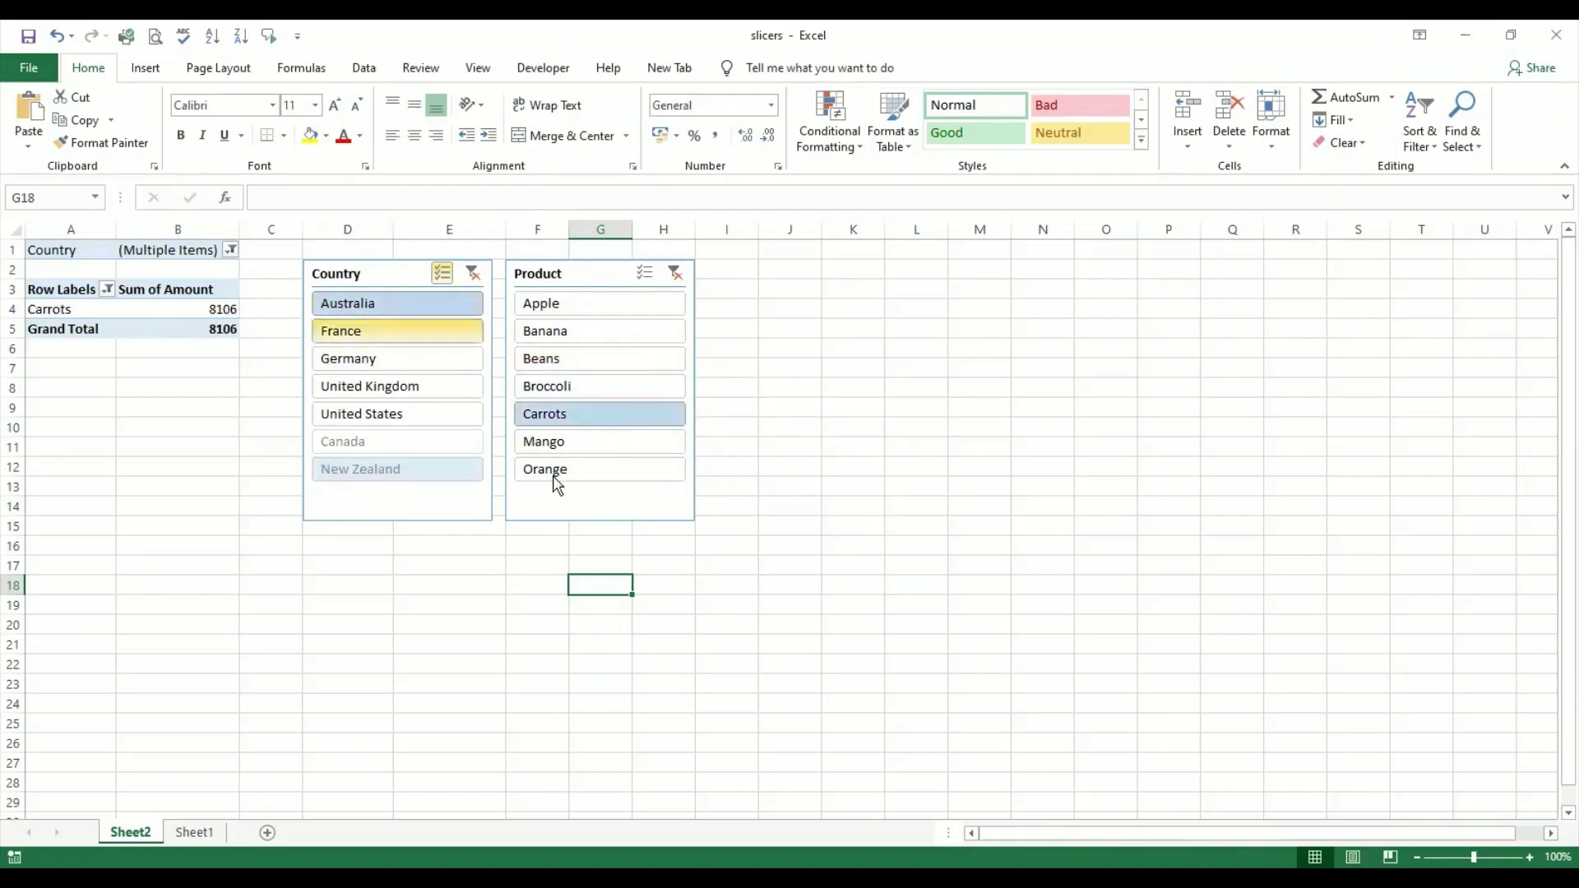
pyautogui.click(457, 468)
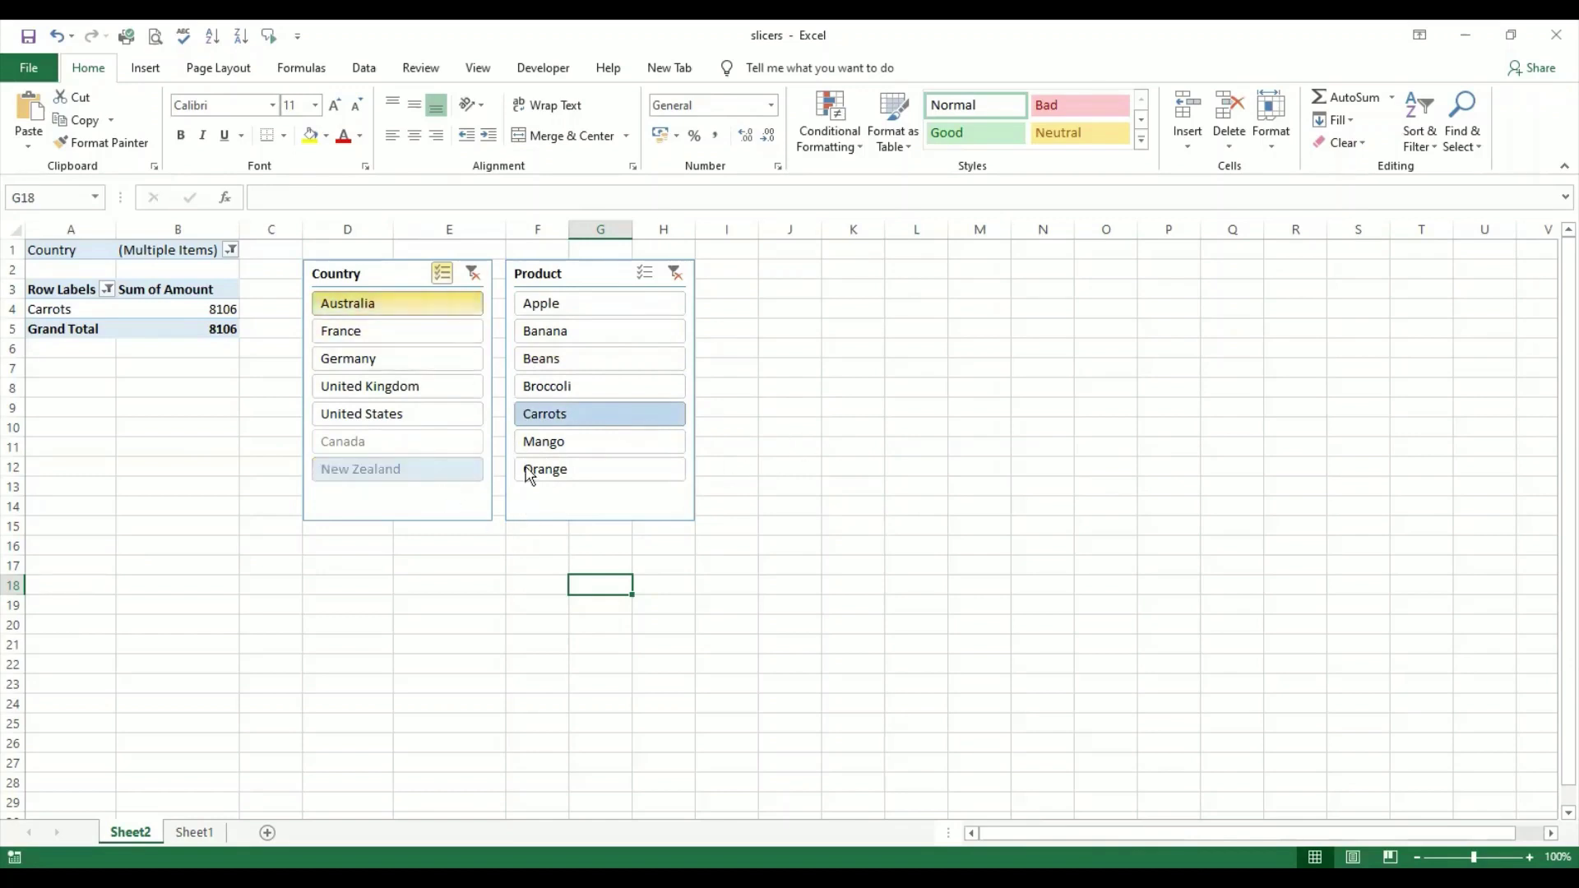
pyautogui.click(635, 442)
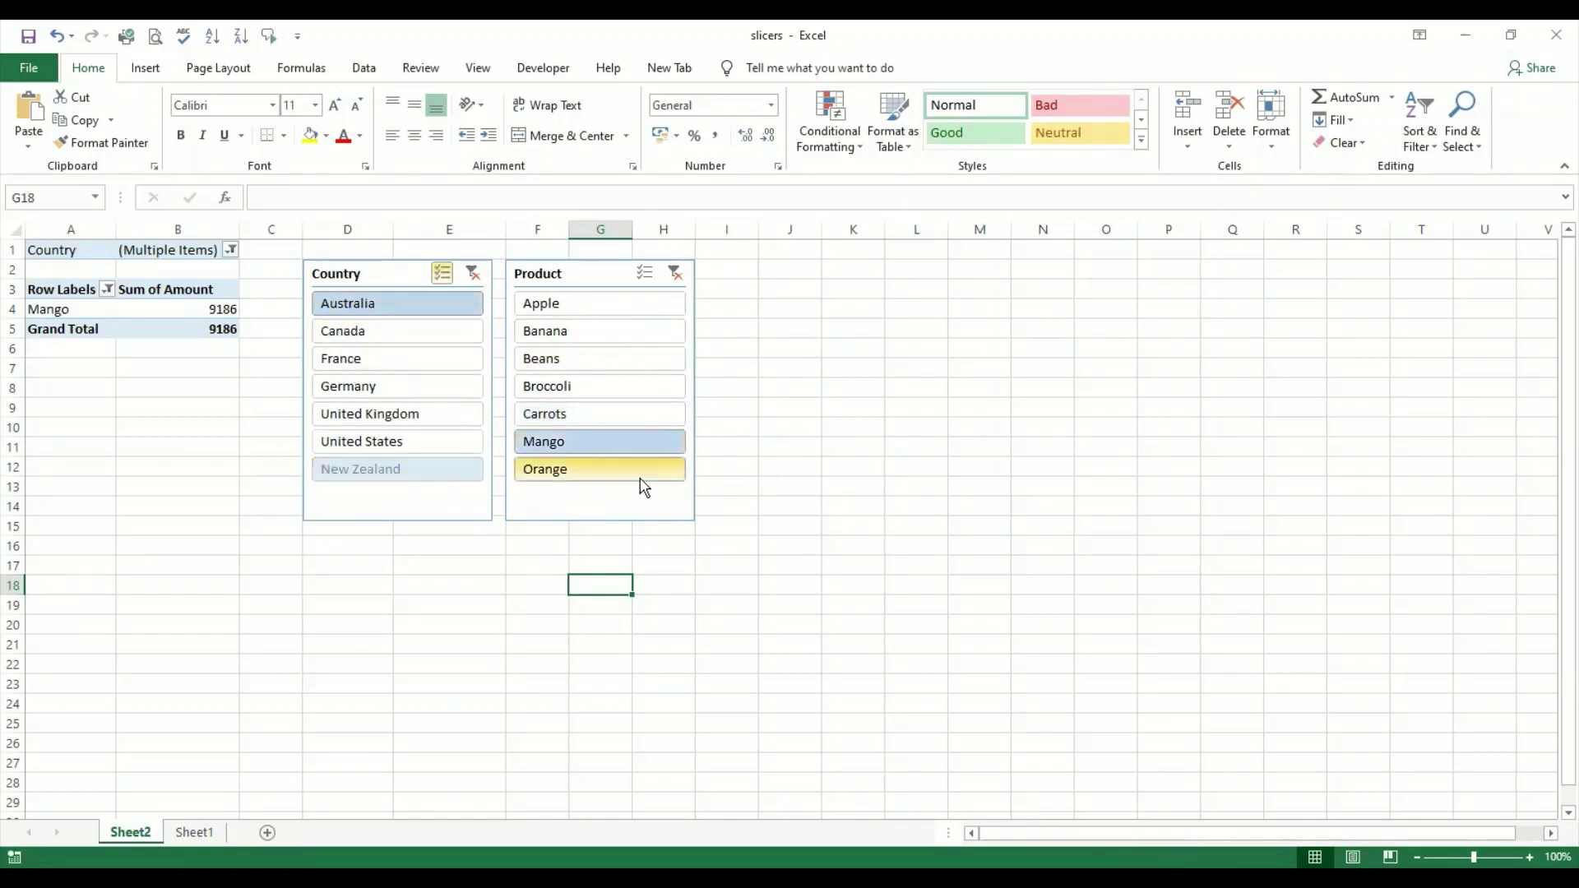
# - Filter the PivotTable to Apple and Orange with the Product slicer and to New Zealand alone with the Country slicer
pyautogui.click(641, 480)
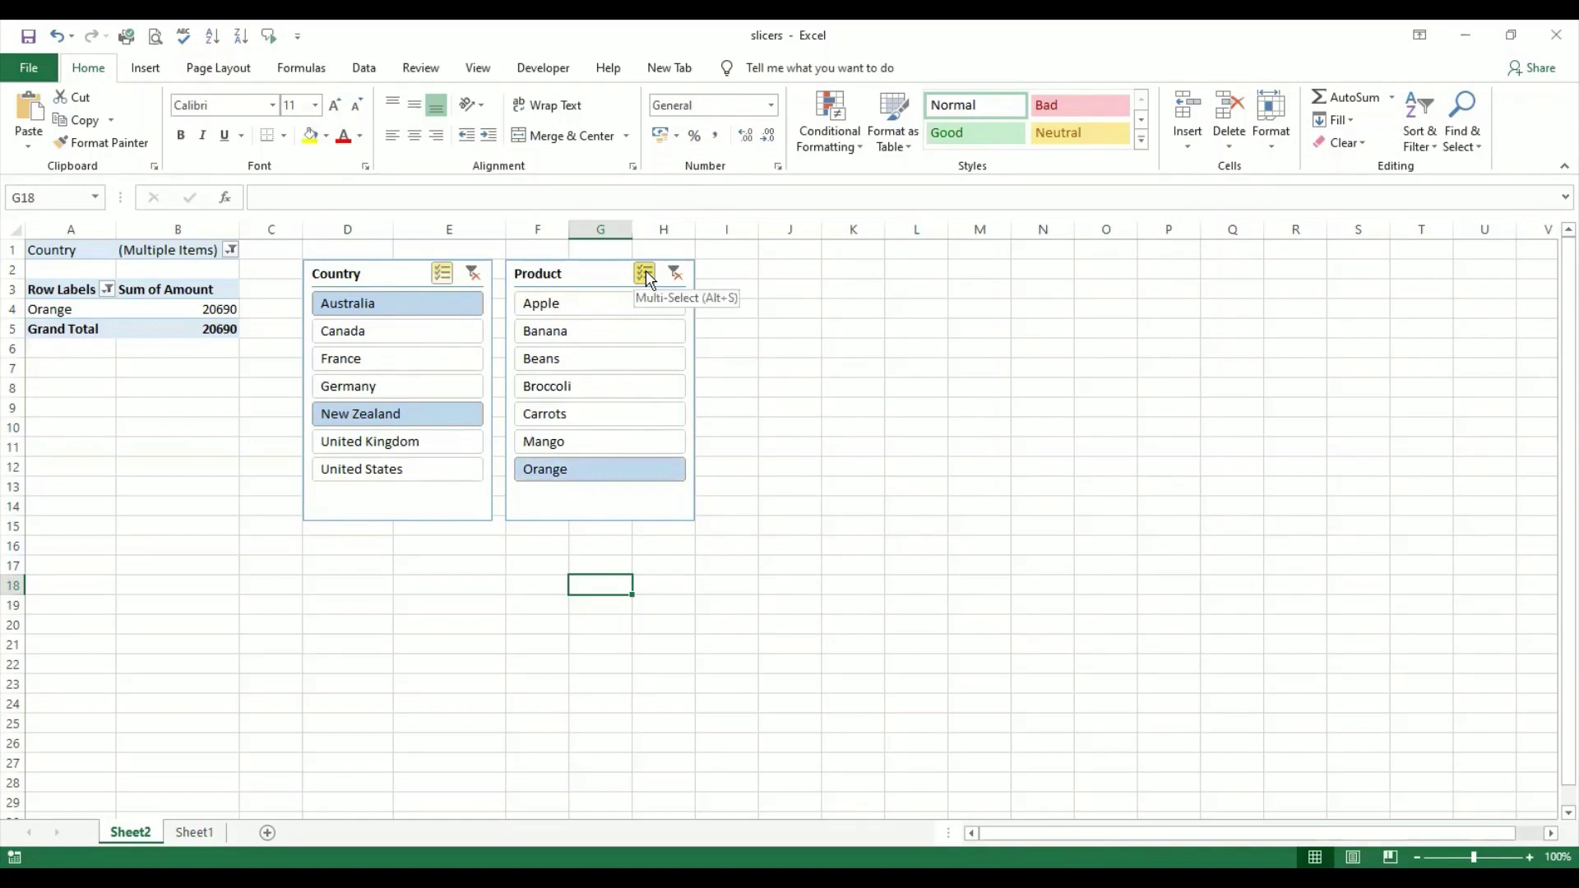
pyautogui.click(619, 311)
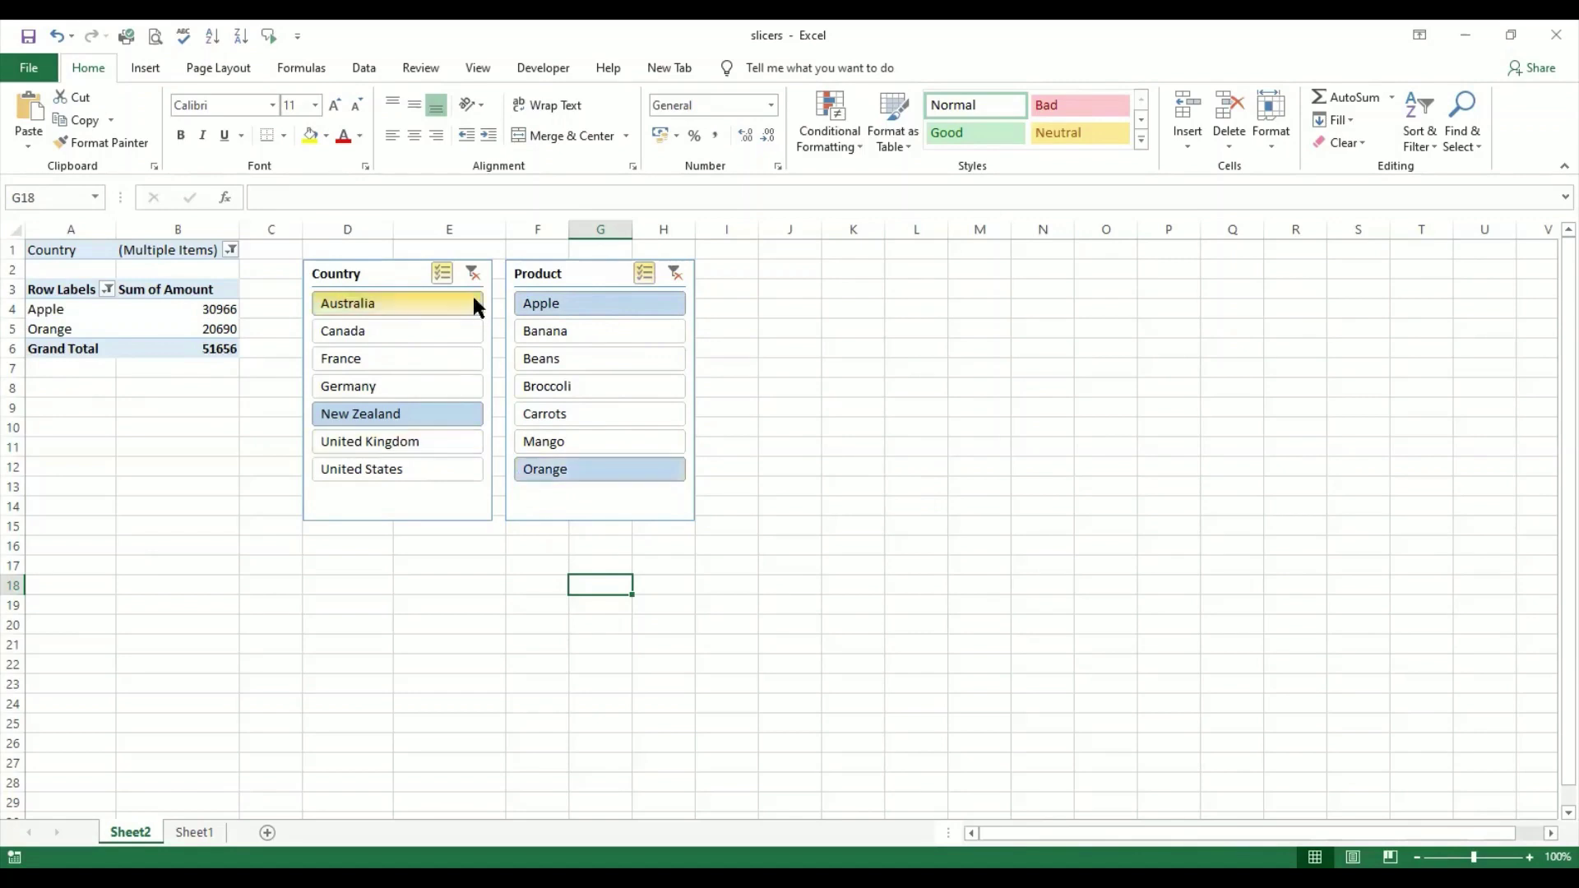
pyautogui.click(443, 273)
pyautogui.click(441, 411)
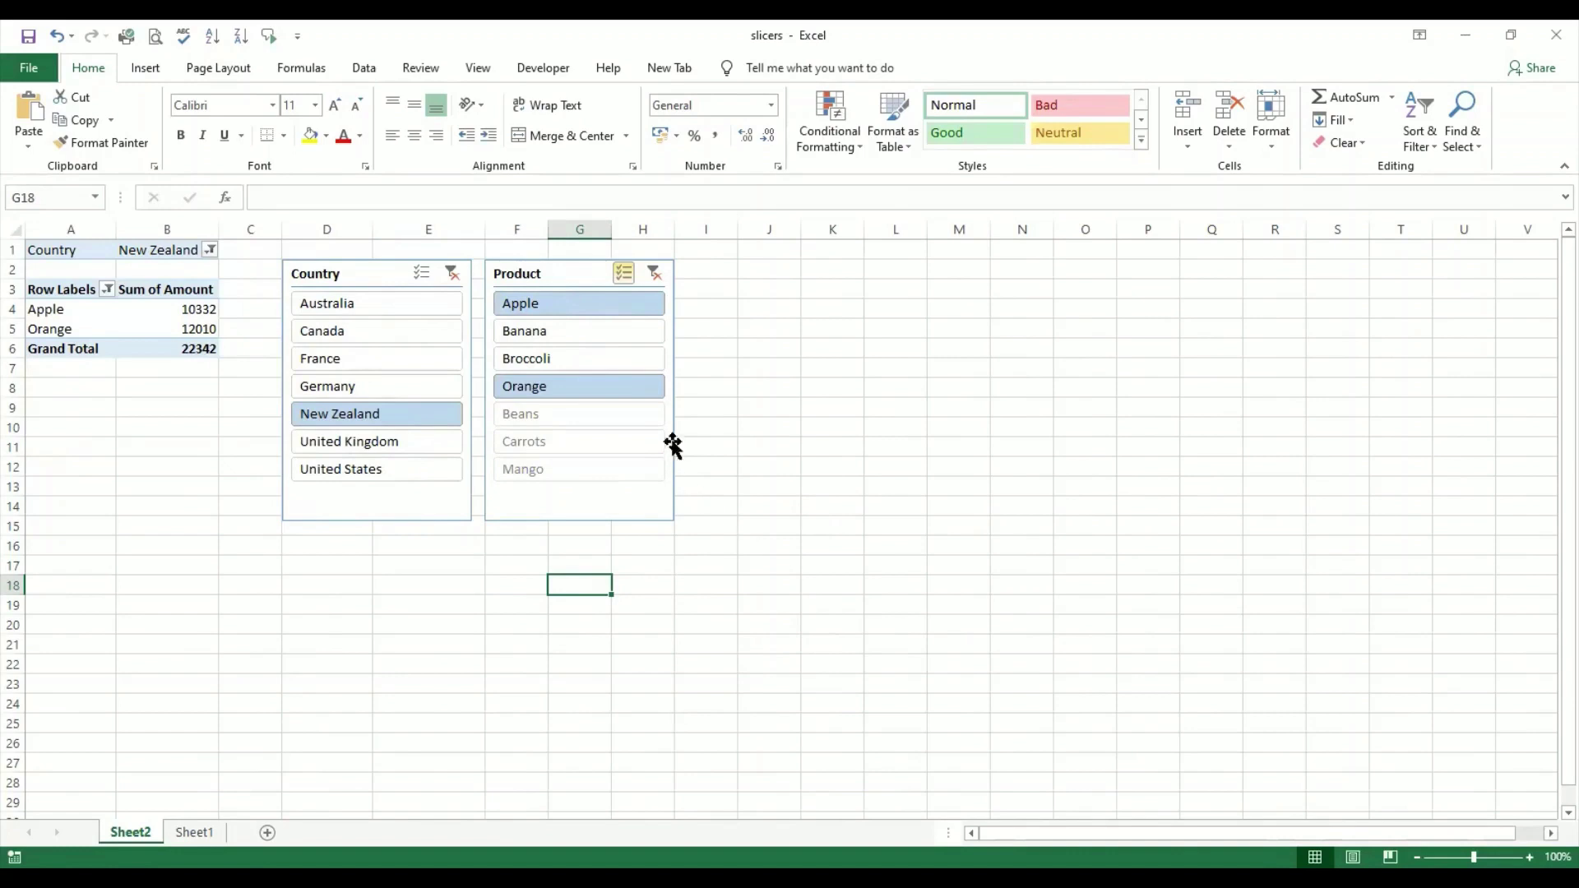
# - Select the greyed Beans, Carrots and Mango items in the Product slicer and deselect Orange and Apple
pyautogui.click(638, 473)
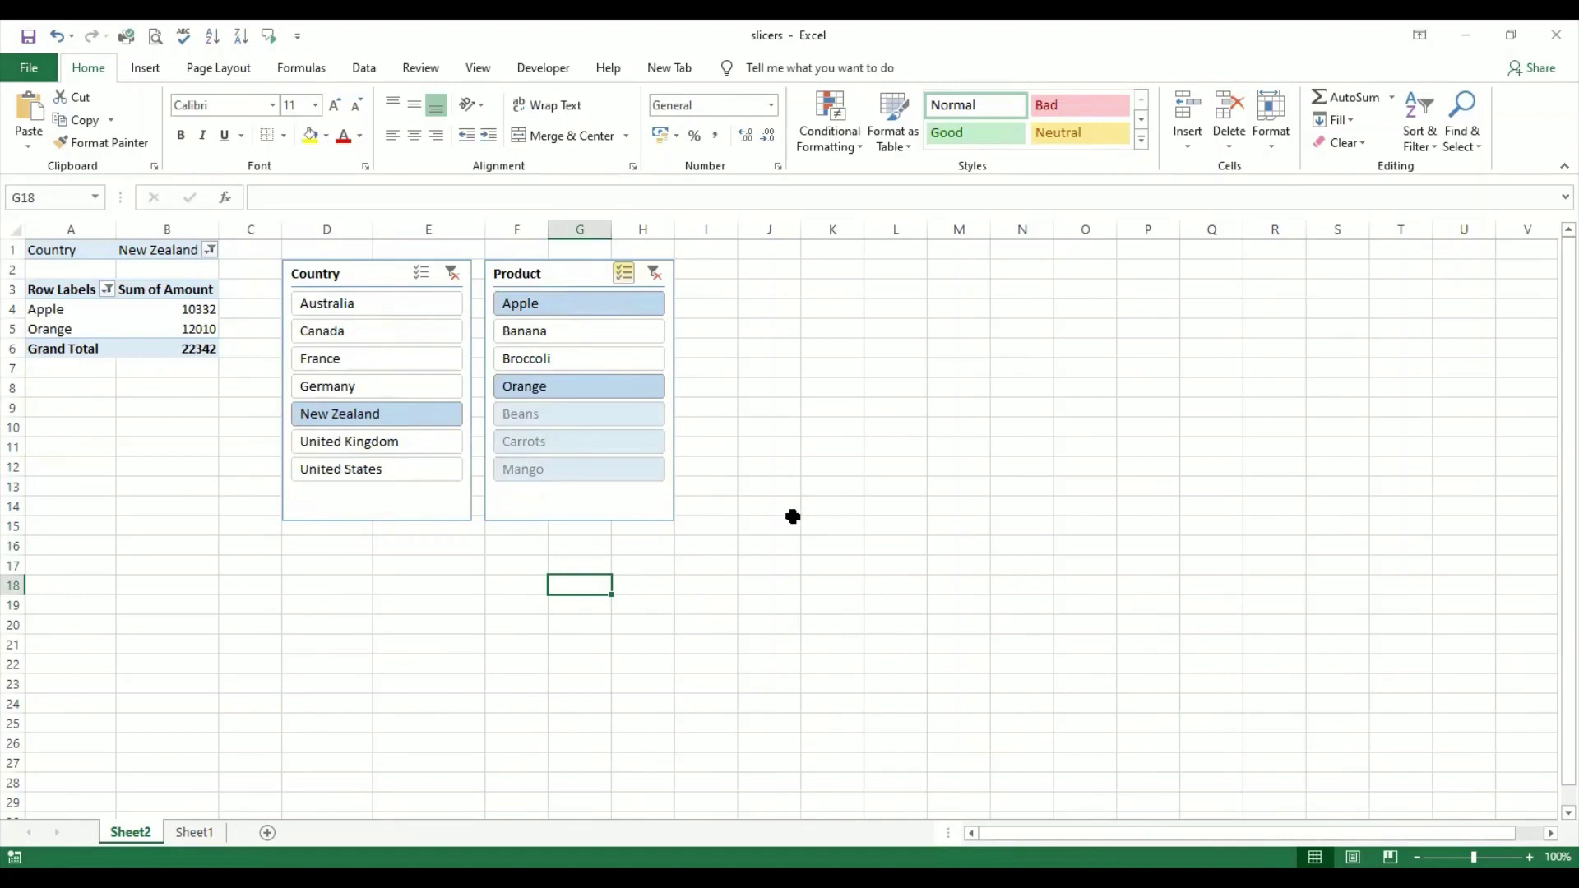
pyautogui.click(640, 393)
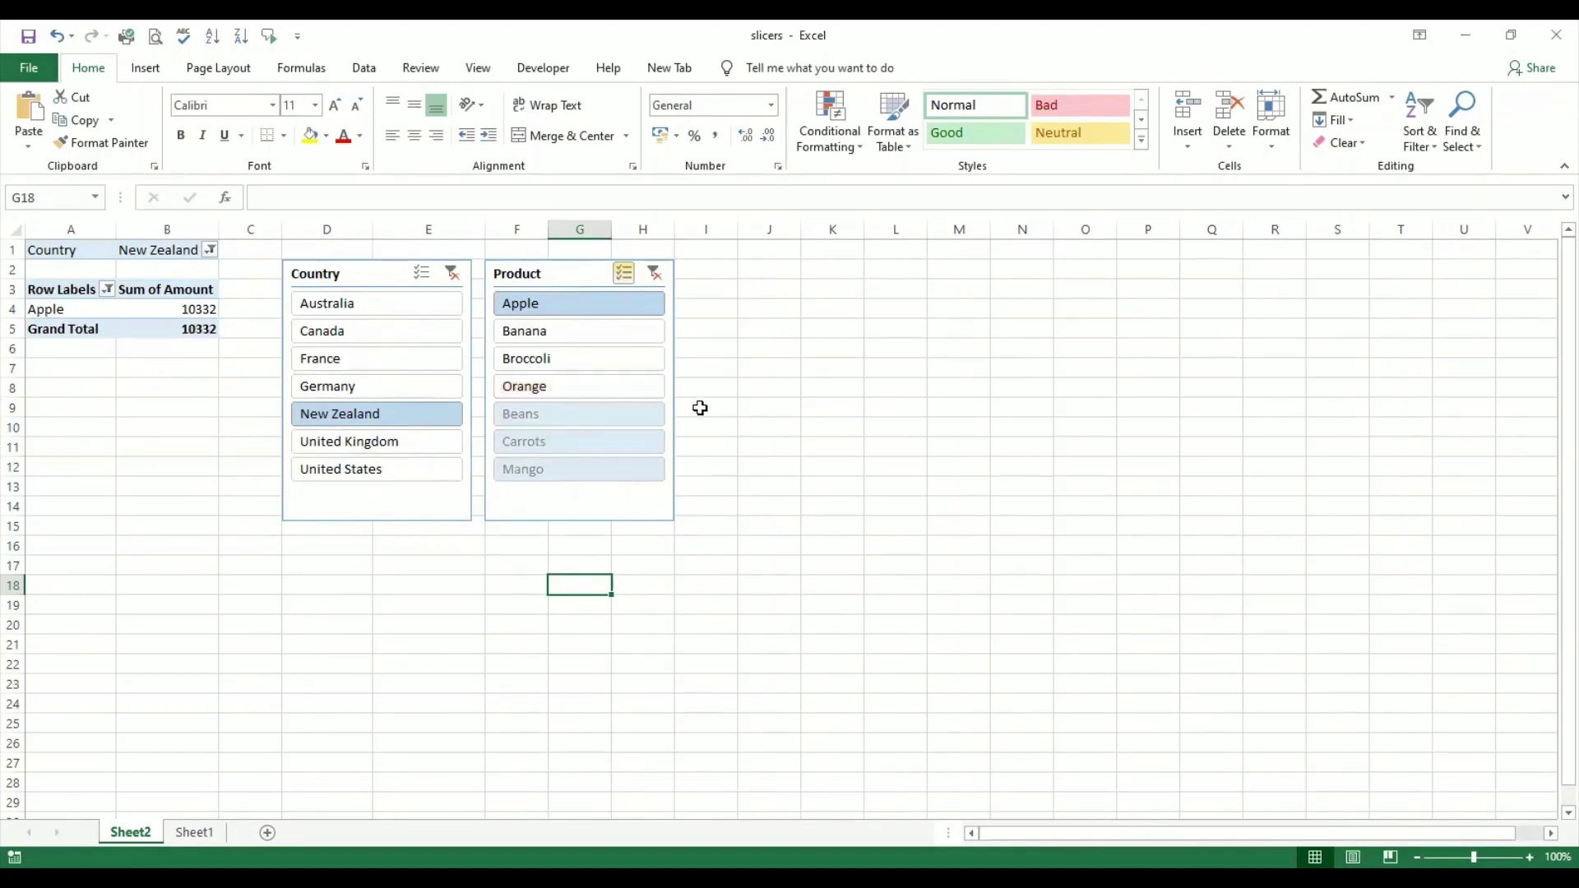
pyautogui.click(617, 306)
pyautogui.click(619, 307)
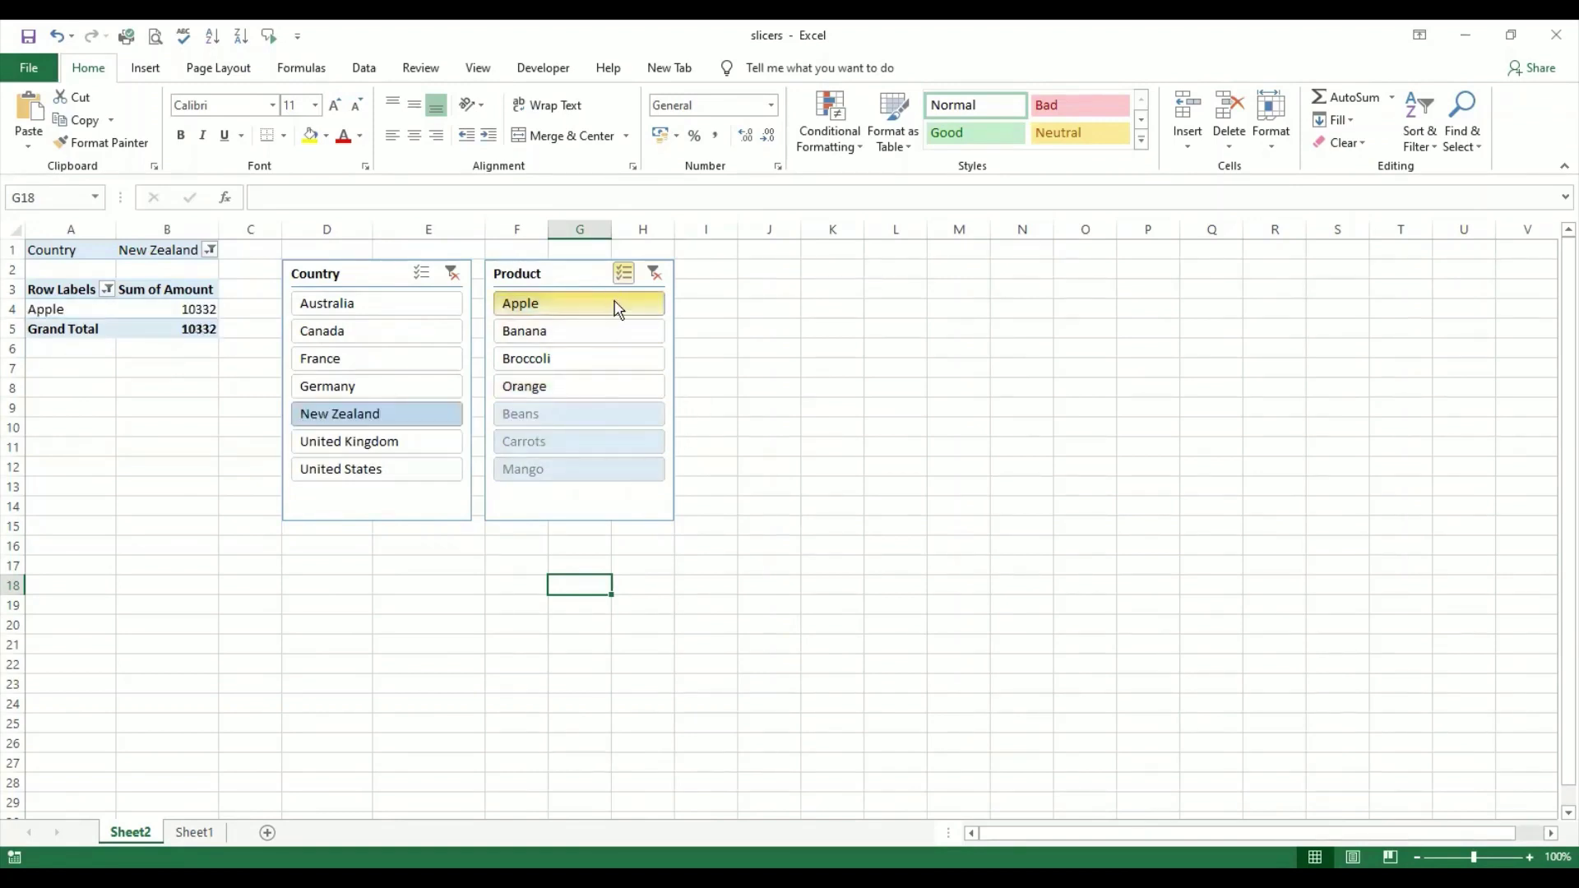
pyautogui.click(624, 314)
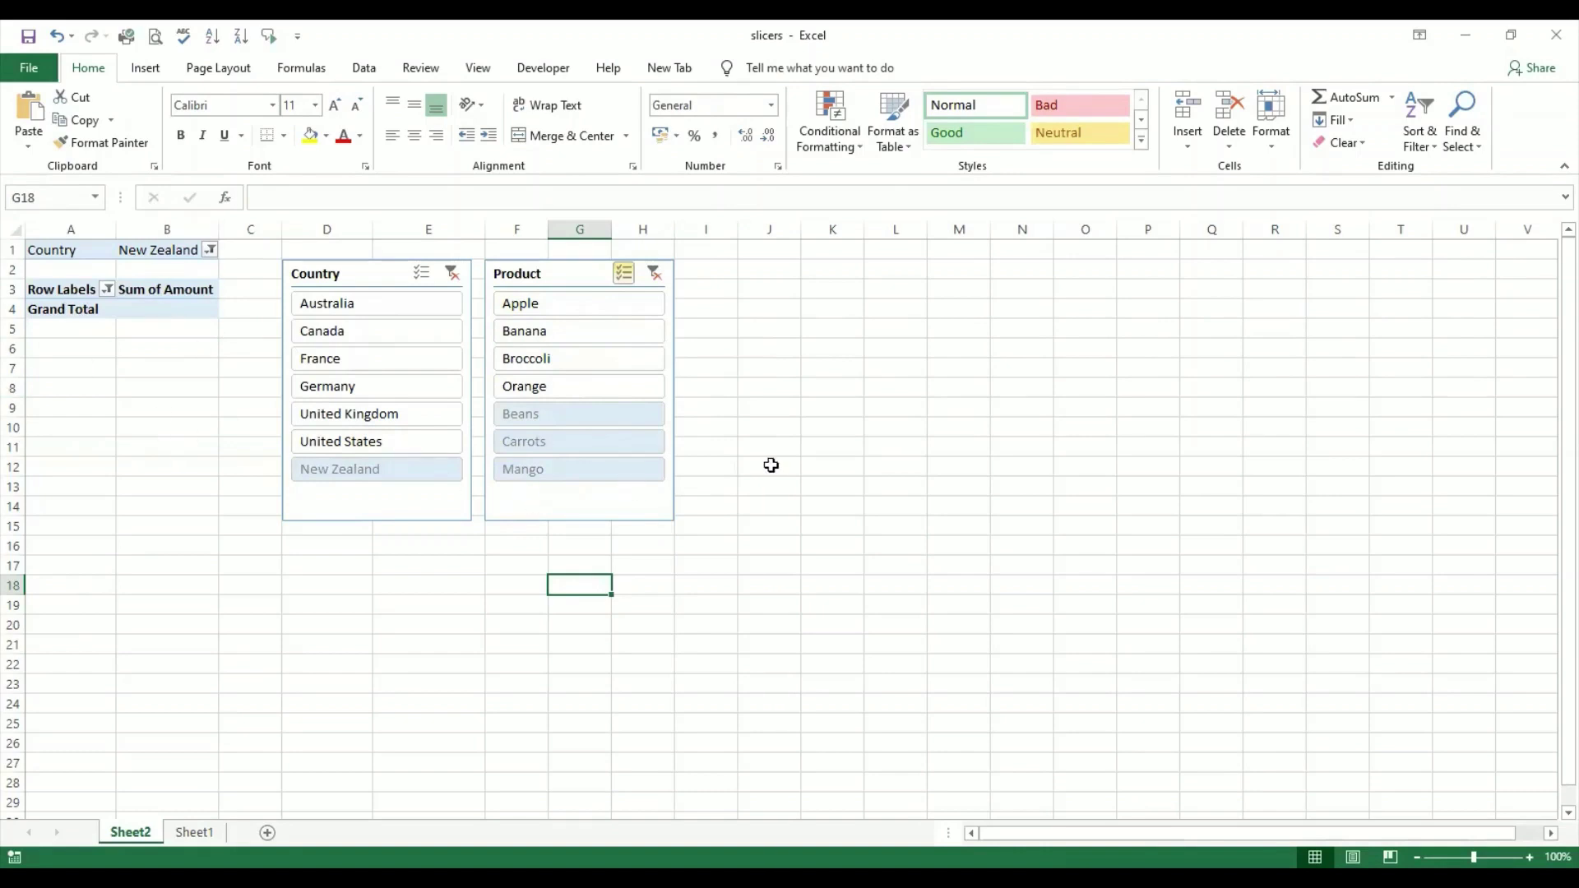
# - Turn off multi-select in the Product slicer and filter the PivotTable to Broccoli alone
pyautogui.click(624, 272)
pyautogui.click(623, 356)
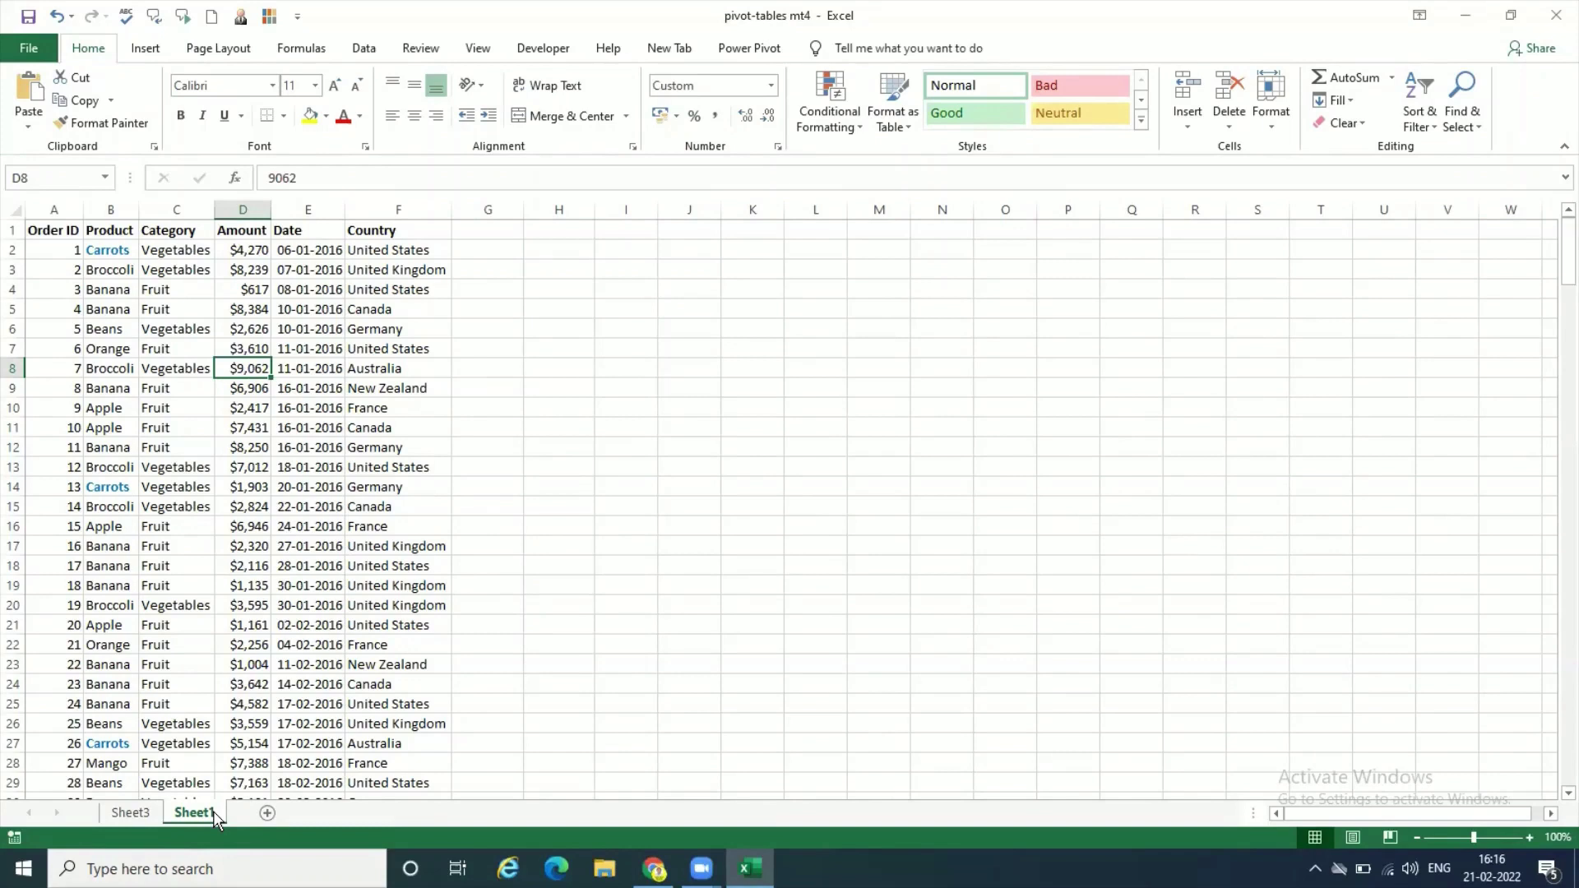
# - Review the PivotTable on Sheet3 and its source data on Sheet1 in the pivot-tables mt4 workbook, dismissing the storage notification
pyautogui.click(132, 814)
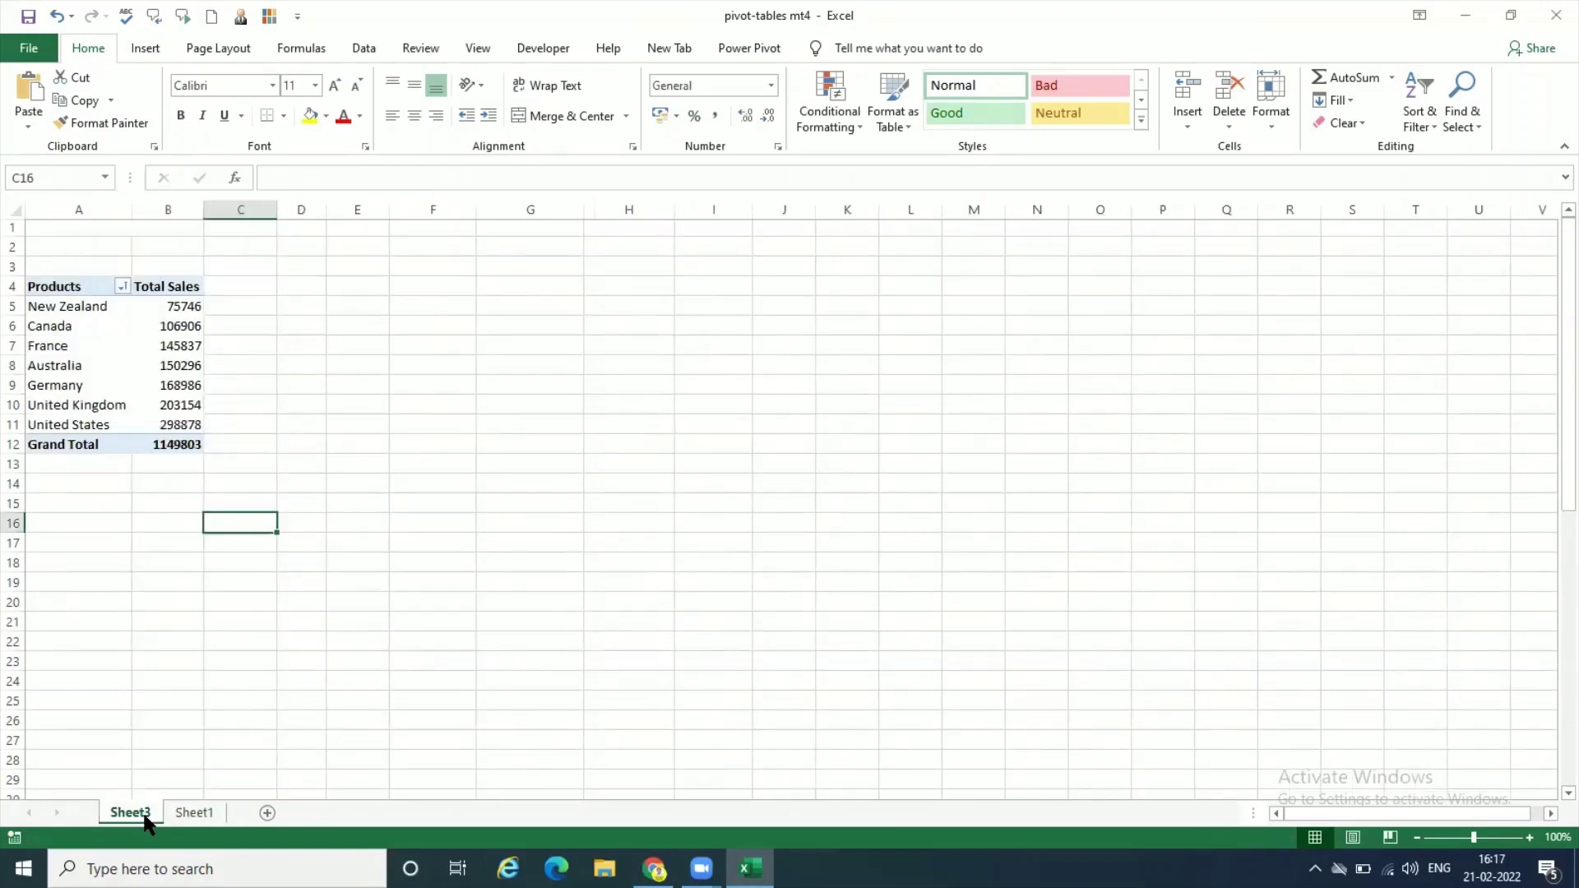
pyautogui.click(194, 814)
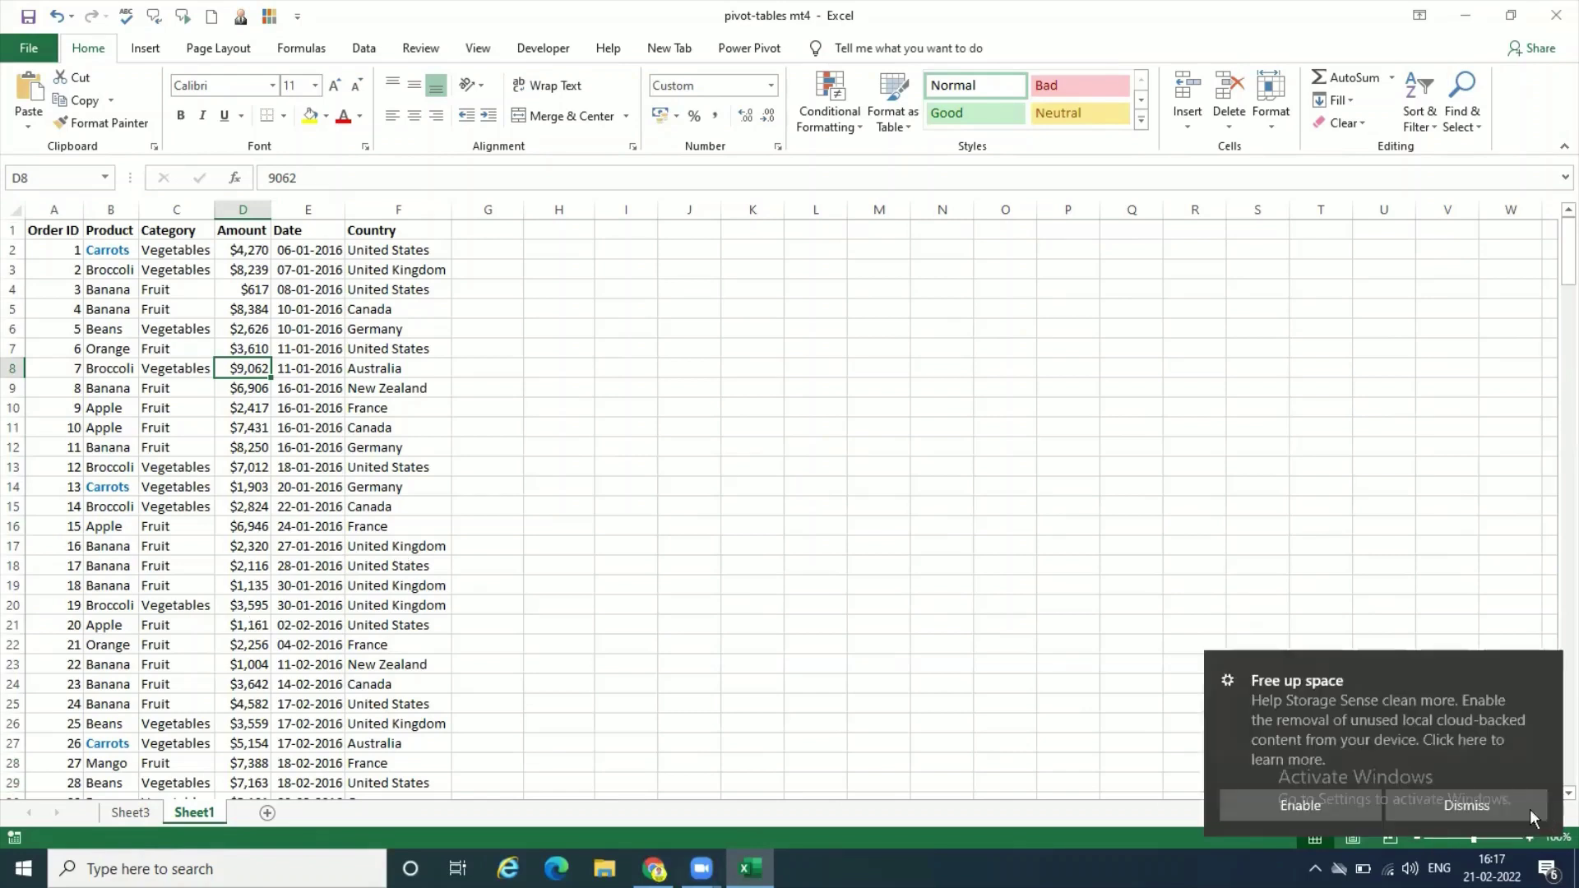
pyautogui.click(1466, 805)
# - Delete the existing Tax calculated field of the PivotTable on Sheet3
pyautogui.click(130, 813)
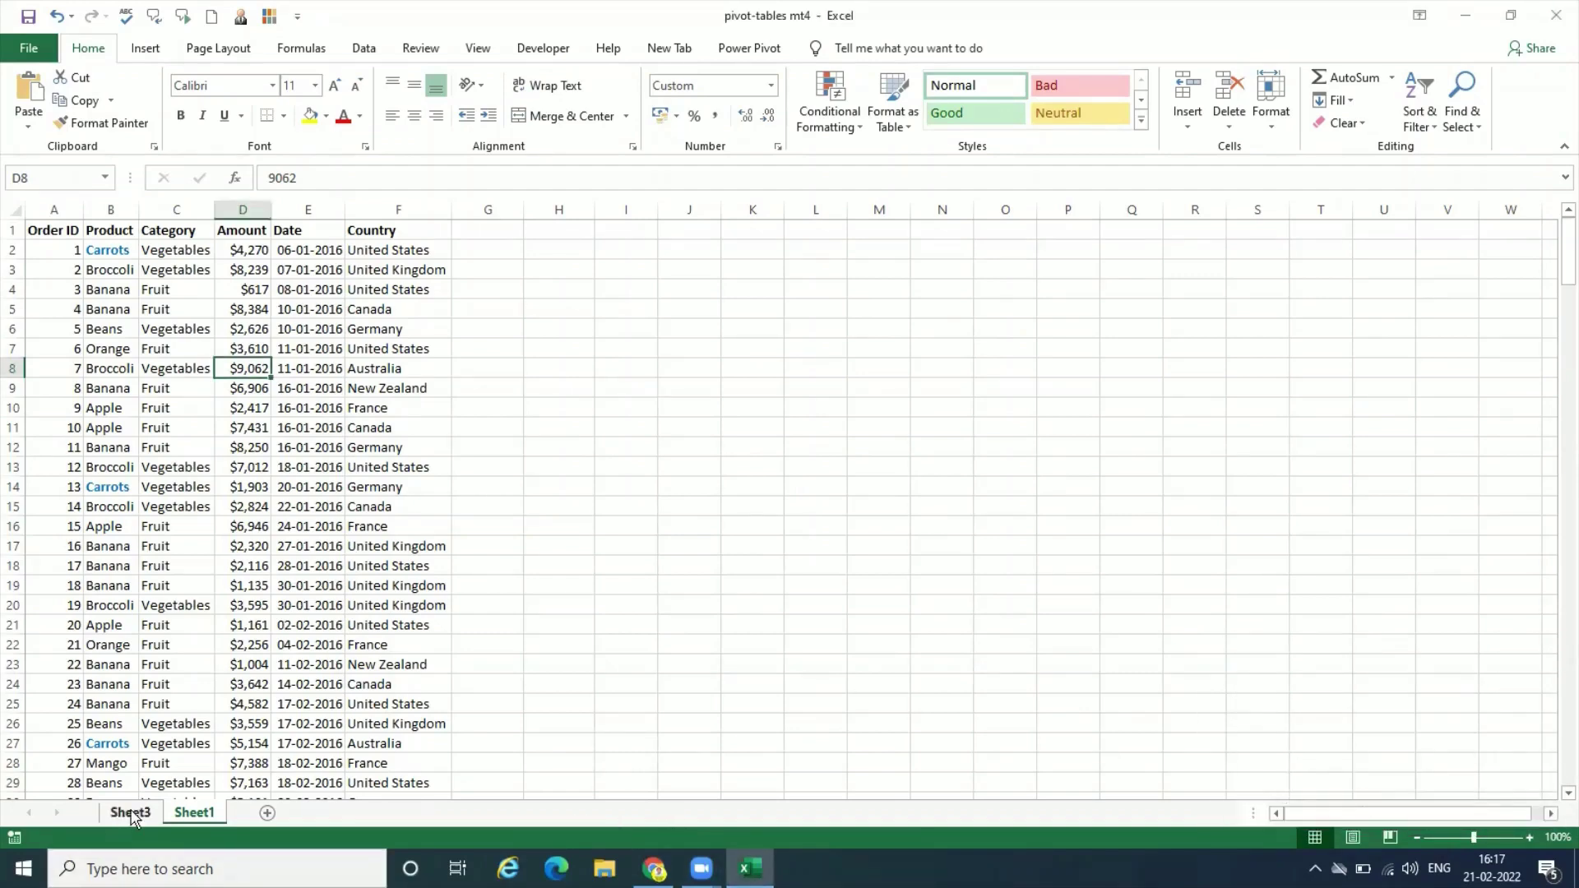
pyautogui.click(175, 346)
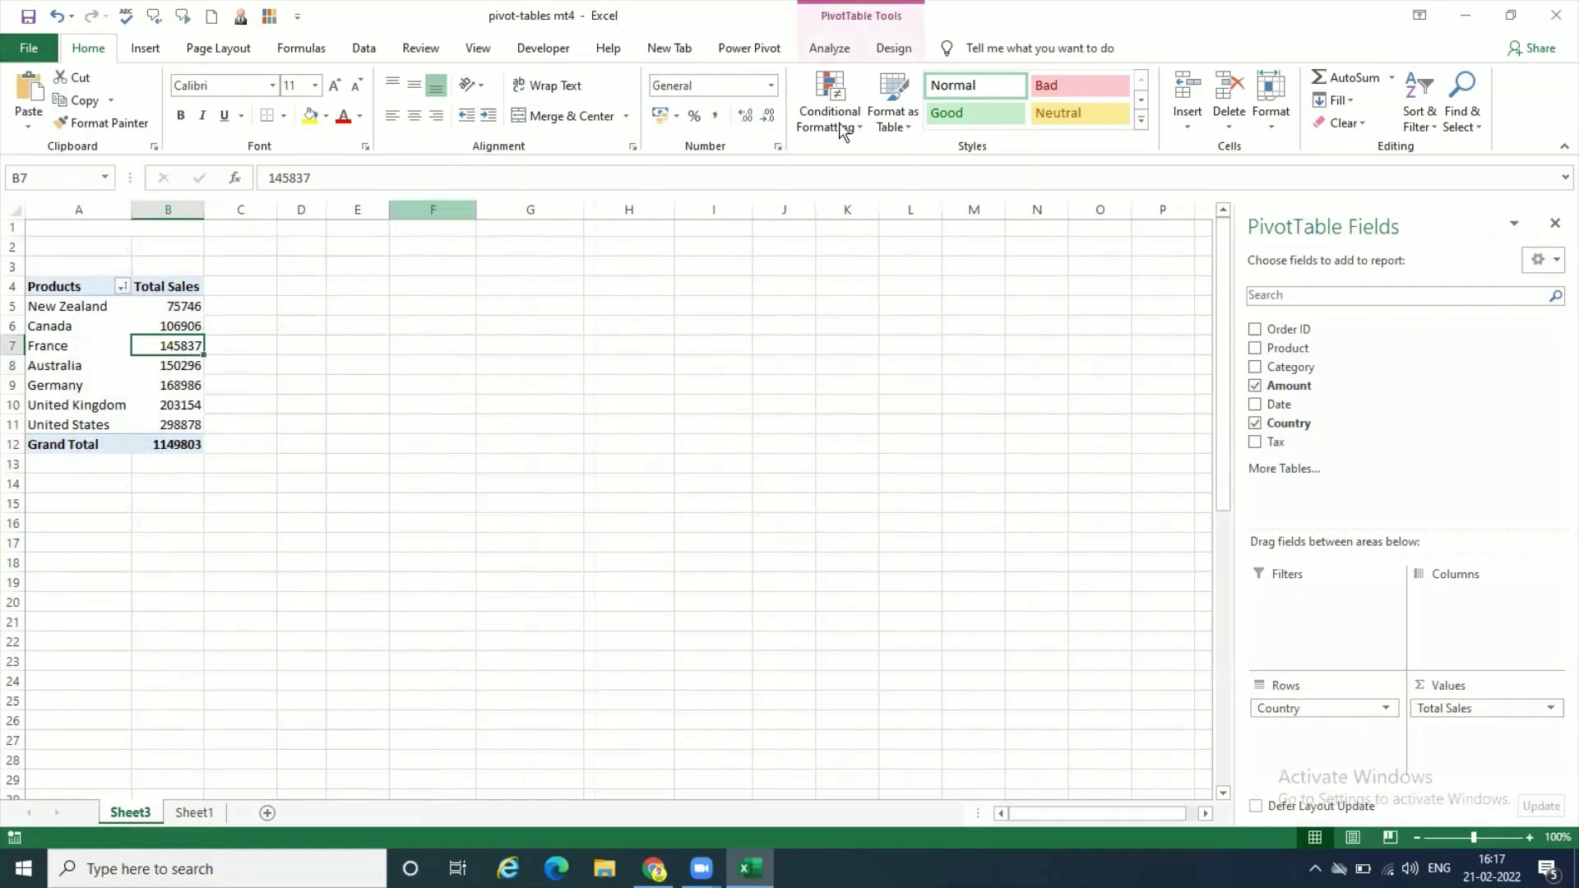
pyautogui.click(848, 52)
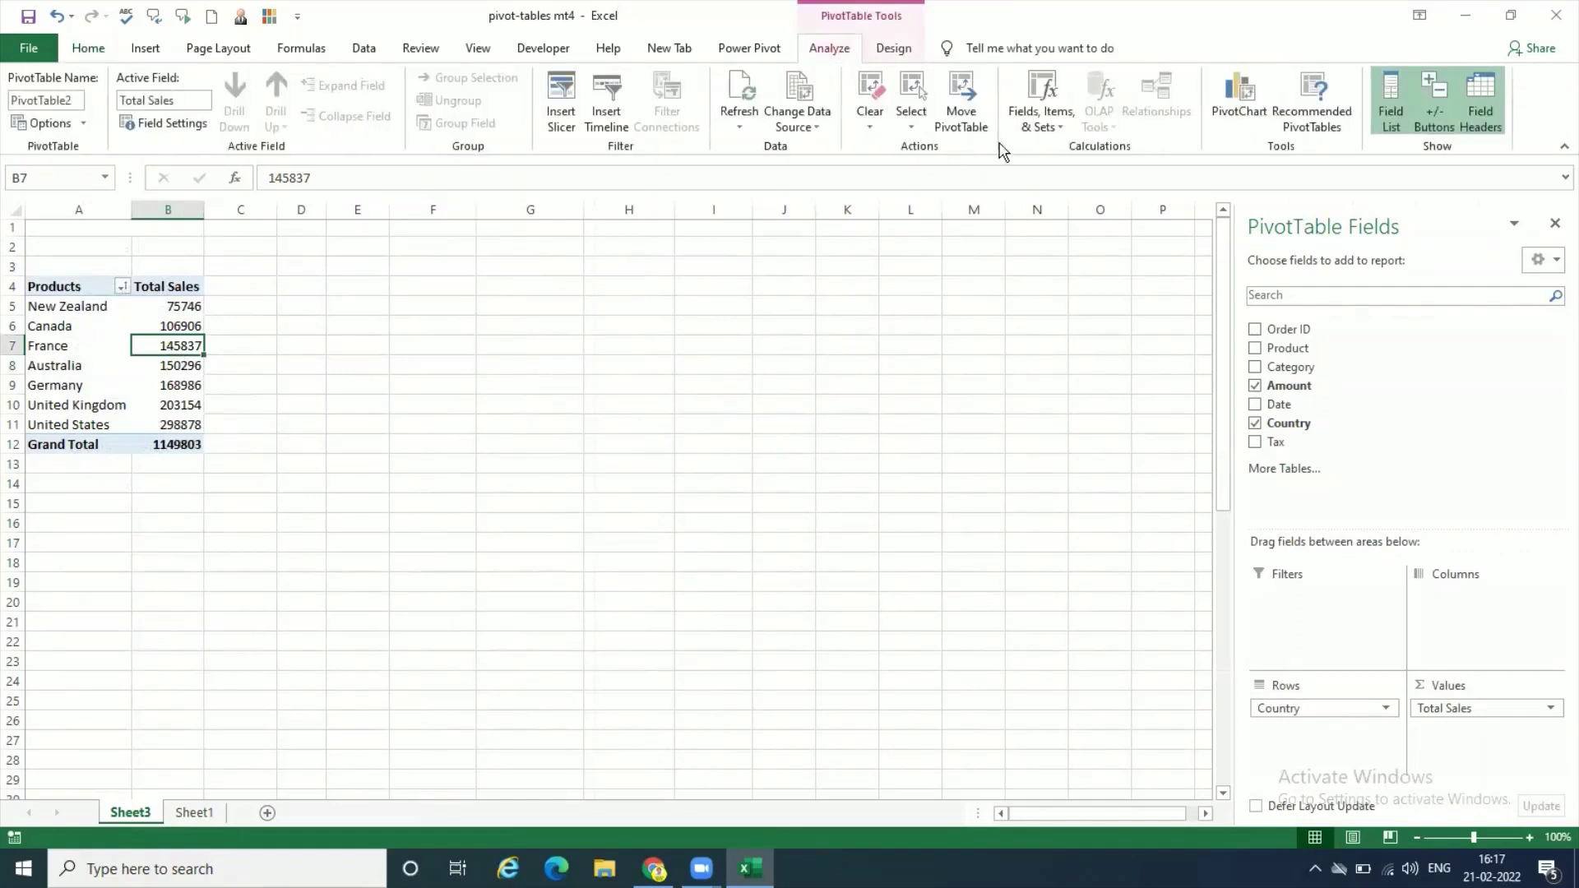
pyautogui.click(1059, 121)
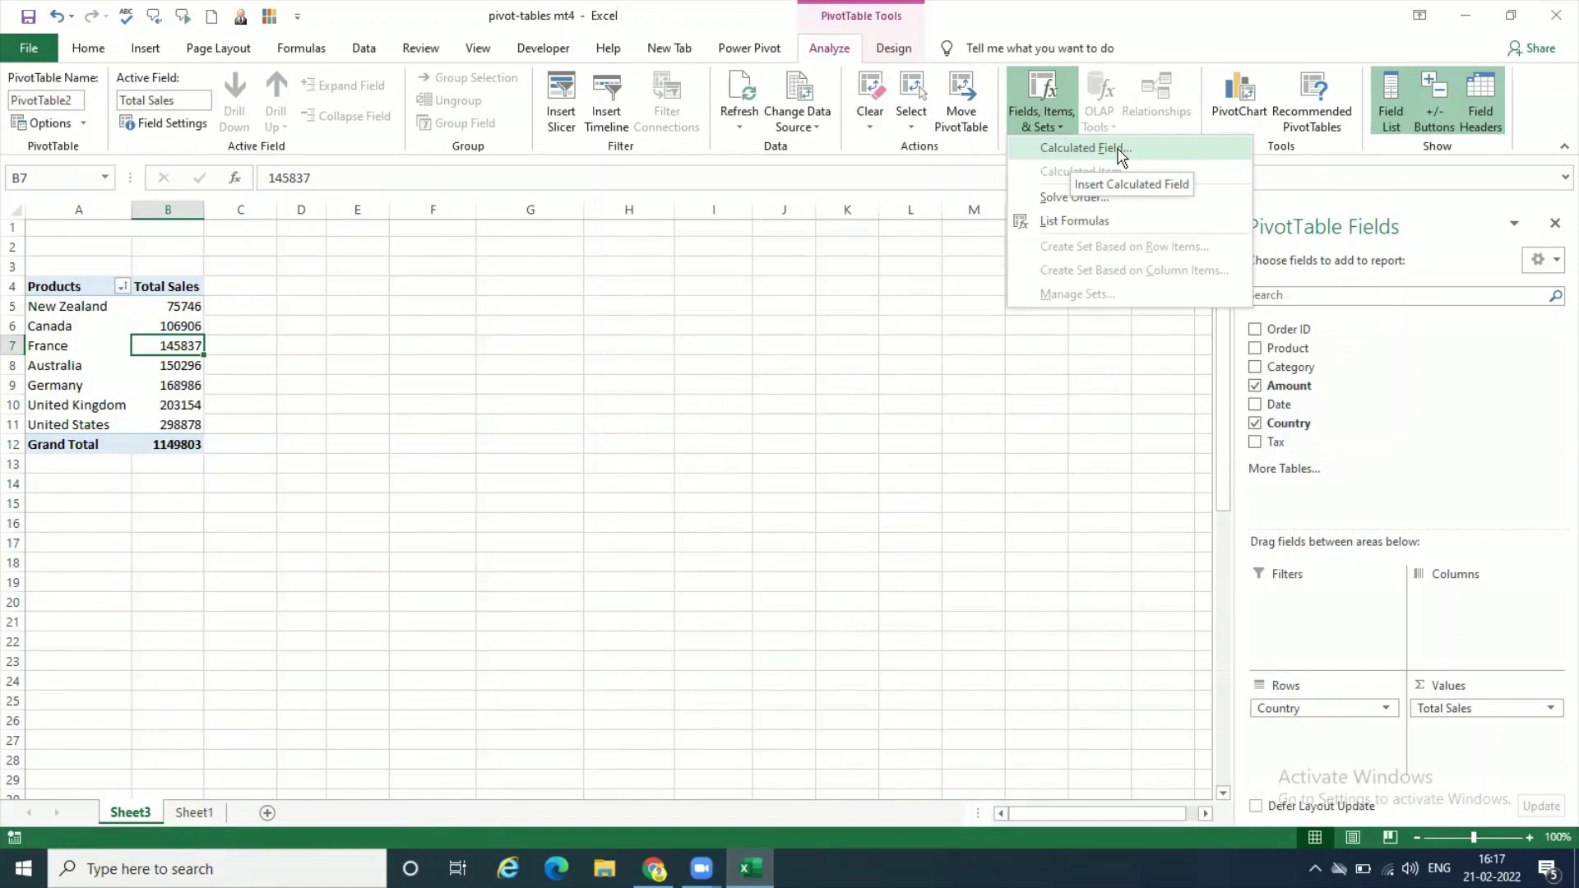
pyautogui.click(1120, 156)
pyautogui.click(932, 317)
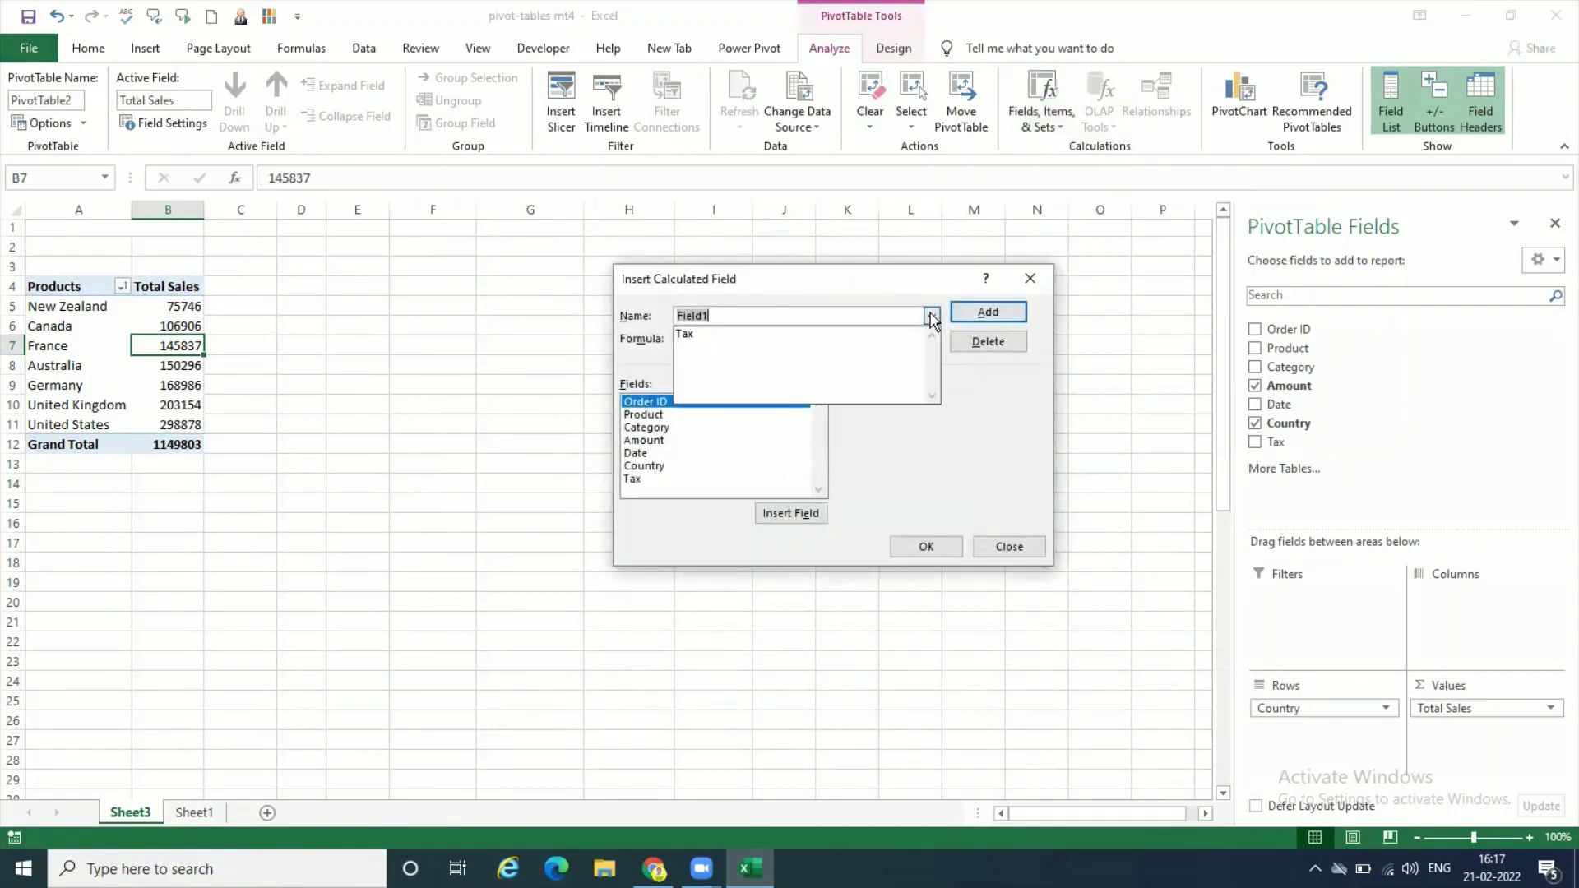
pyautogui.click(922, 331)
pyautogui.click(979, 342)
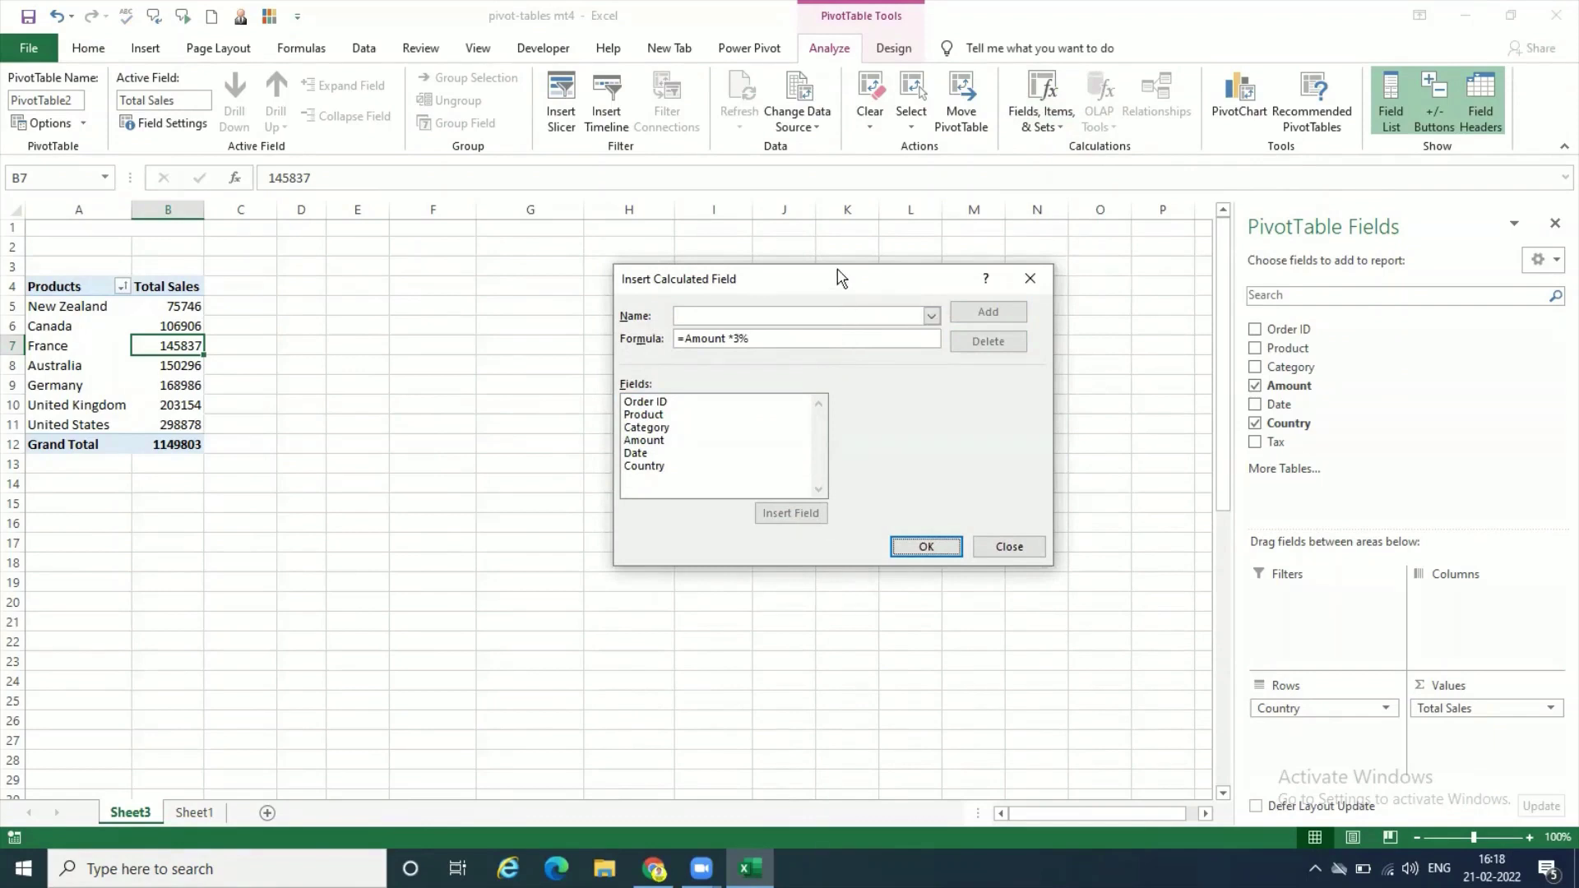
# - Clear the leftover formula in the calculated field dialog and name a new calculated field TAX
pyautogui.moveTo(818, 293); pyautogui.dragTo(829, 306)
pyautogui.click(829, 328)
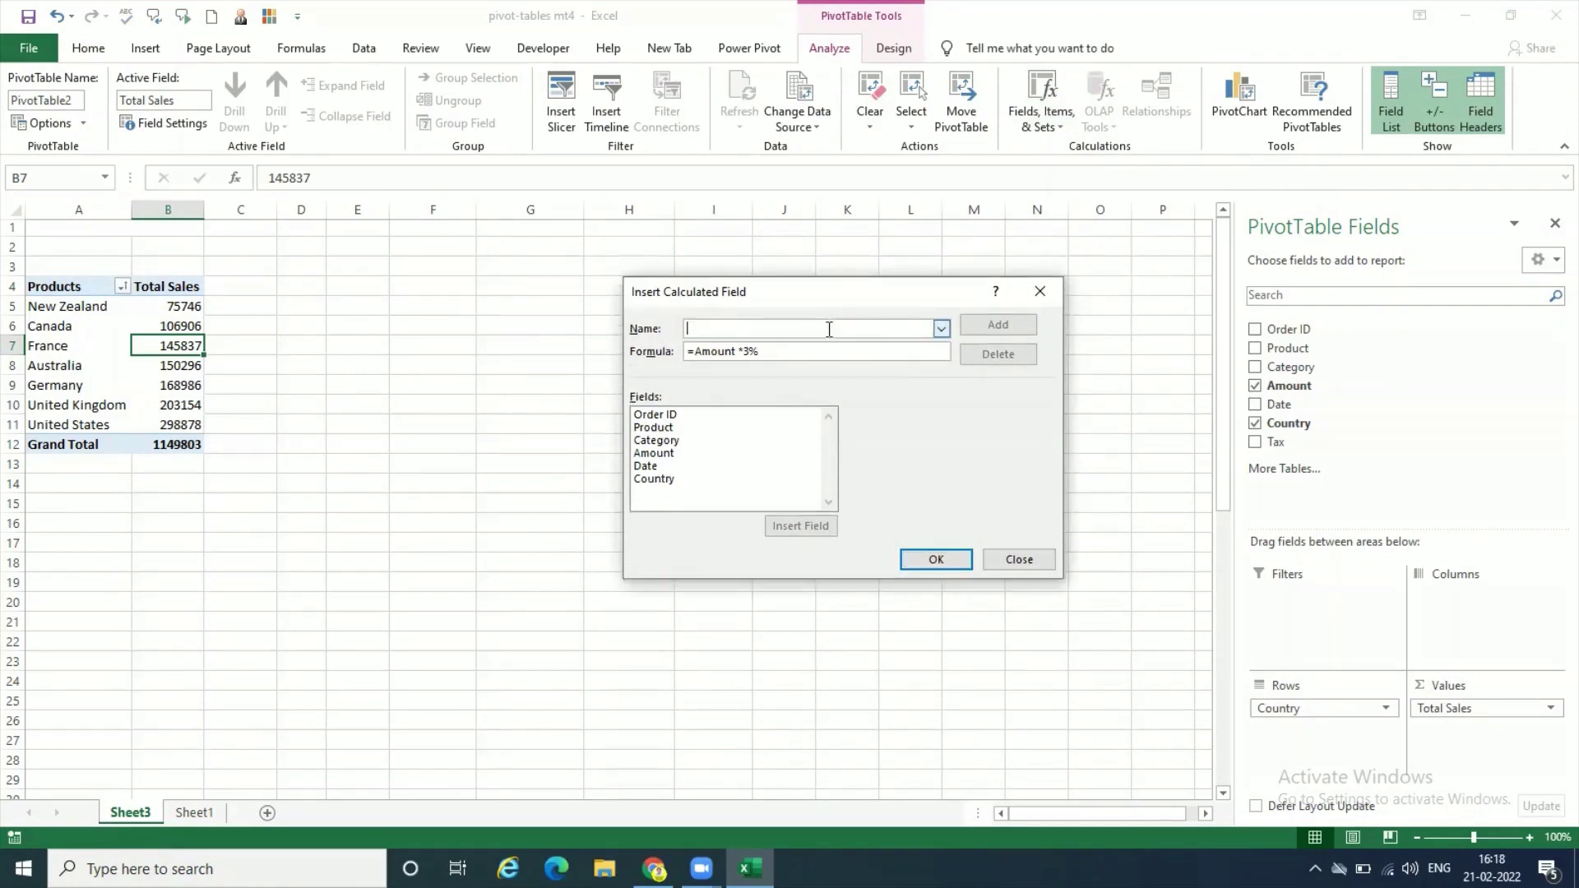
pyautogui.press('BackSpace')
pyautogui.press('BackSpace')
pyautogui.press('BackSpace')
pyautogui.press('BackSpace')
pyautogui.press('BackSpace')
pyautogui.press('BackSpace')
pyautogui.press('BackSpace')
pyautogui.press('BackSpace')
pyautogui.press('BackSpace')
pyautogui.press('BackSpace')
pyautogui.press('BackSpace')
pyautogui.click(818, 329)
pyautogui.write('t')
pyautogui.press('BackSpace')
pyautogui.write('TAX')
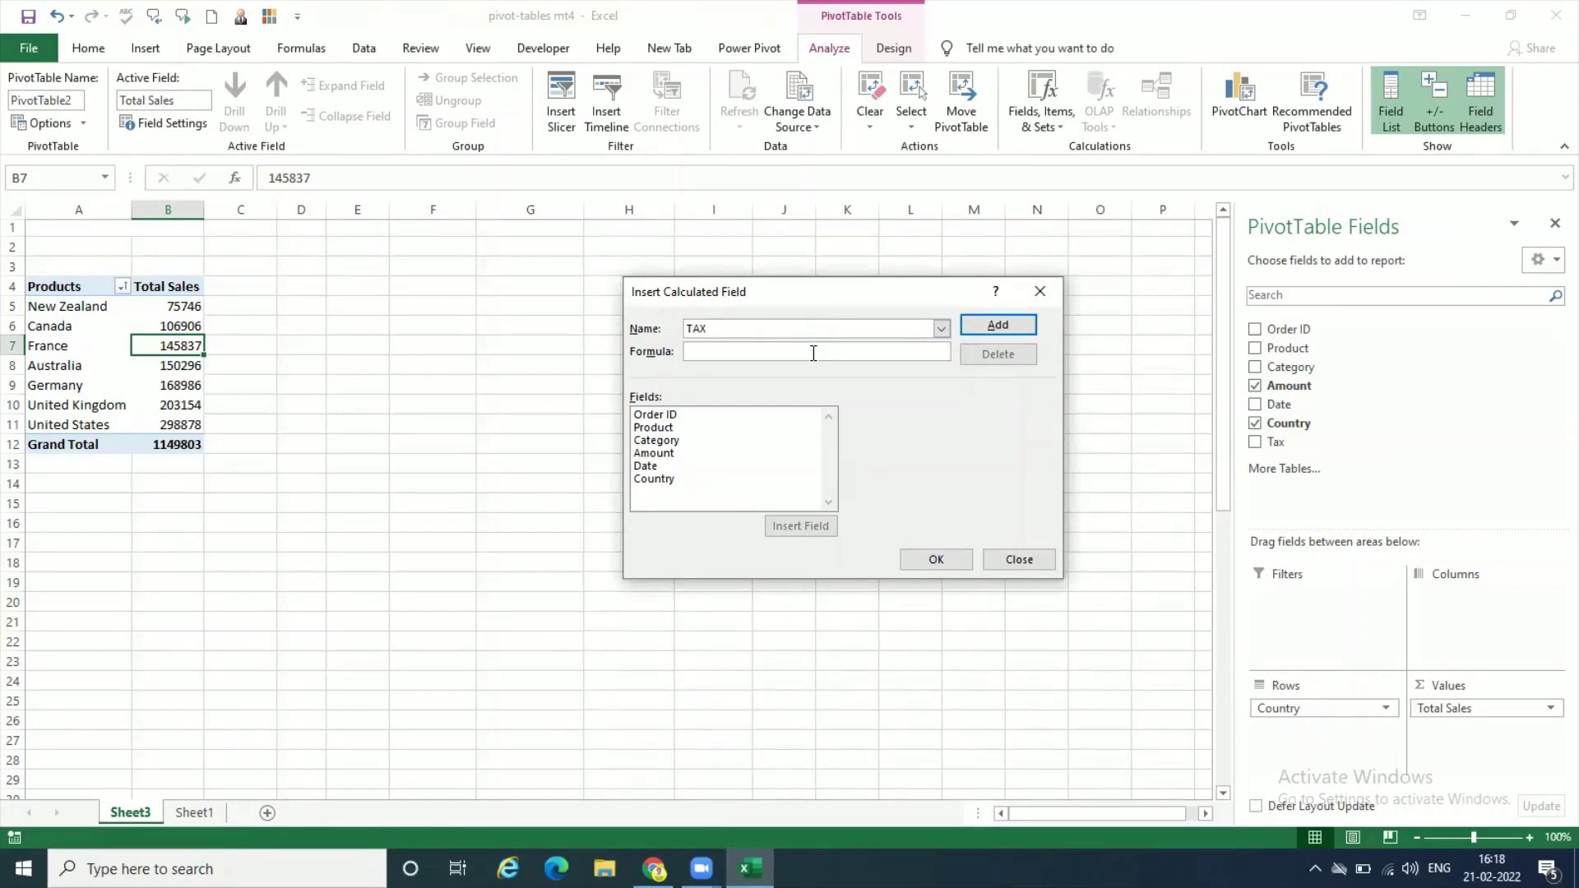
# - Give the TAX field the formula =IF( Amount> 100000, Amount*3%,0) and add it to the PivotTable
pyautogui.write('=')
pyautogui.write('IF')
pyautogui.write('(')
pyautogui.doubleClick(653, 453)
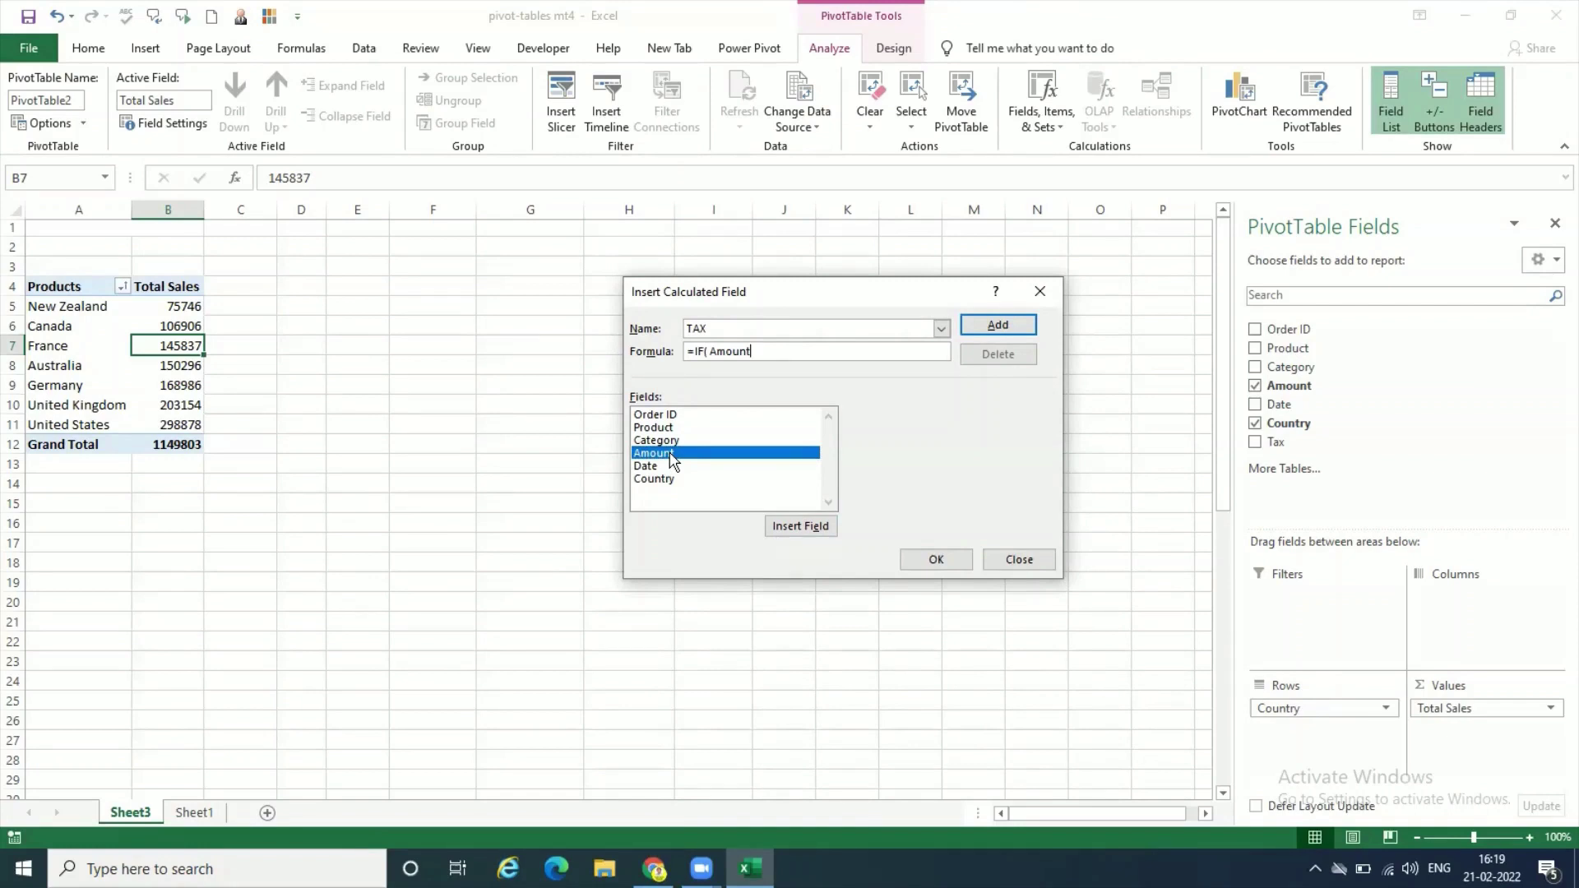
pyautogui.write('> 100000,')
pyautogui.doubleClick(673, 454)
pyautogui.write('*3%')
pyautogui.write('0')
pyautogui.click(1018, 329)
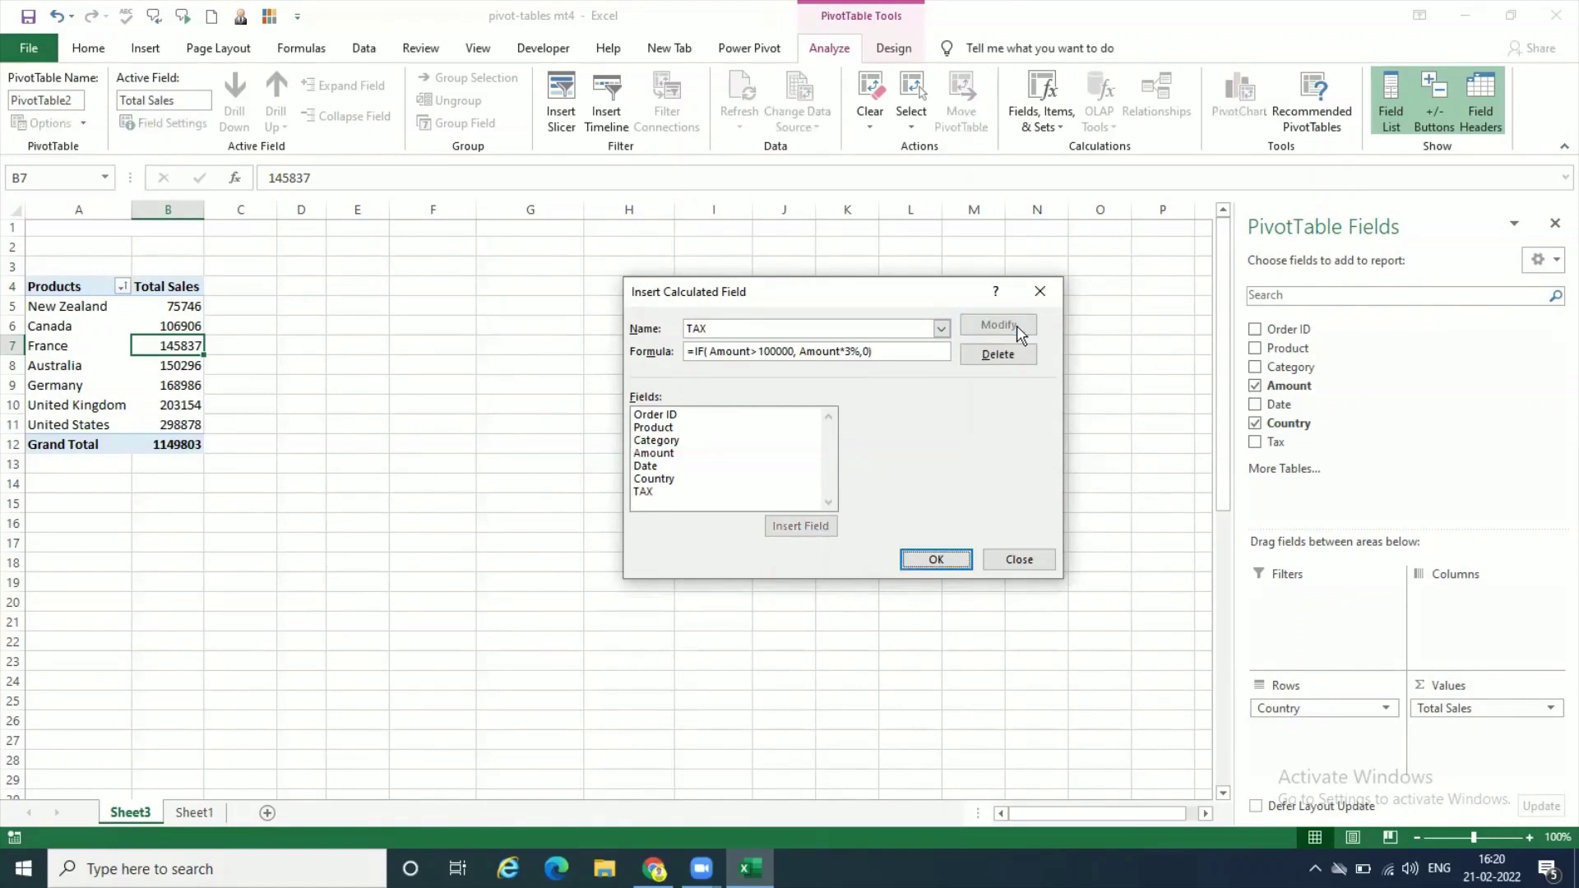
pyautogui.click(650, 493)
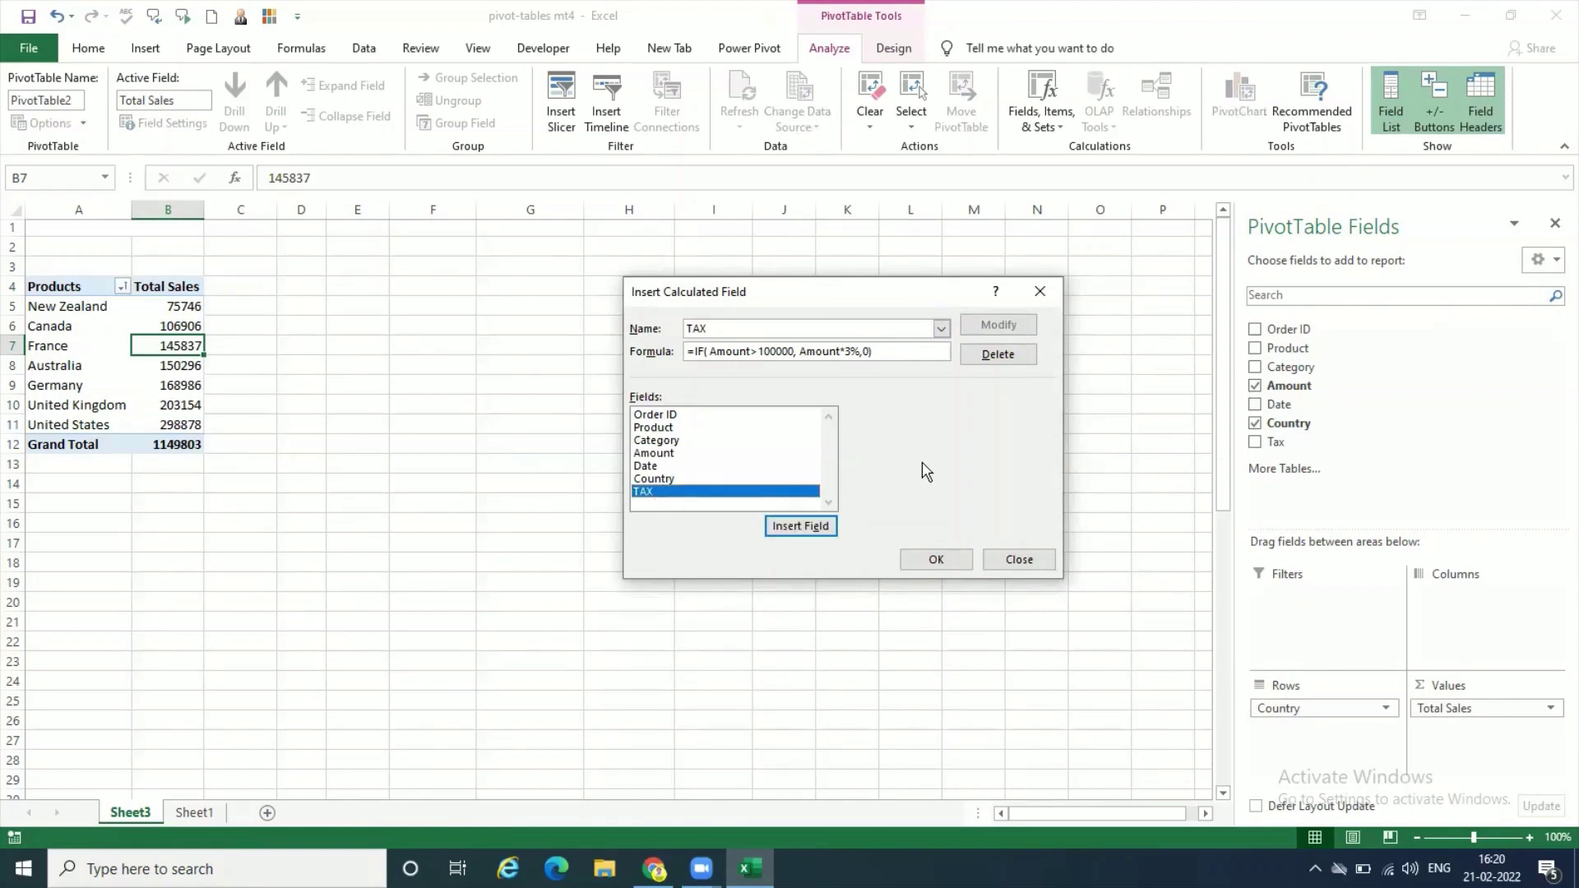
pyautogui.click(937, 559)
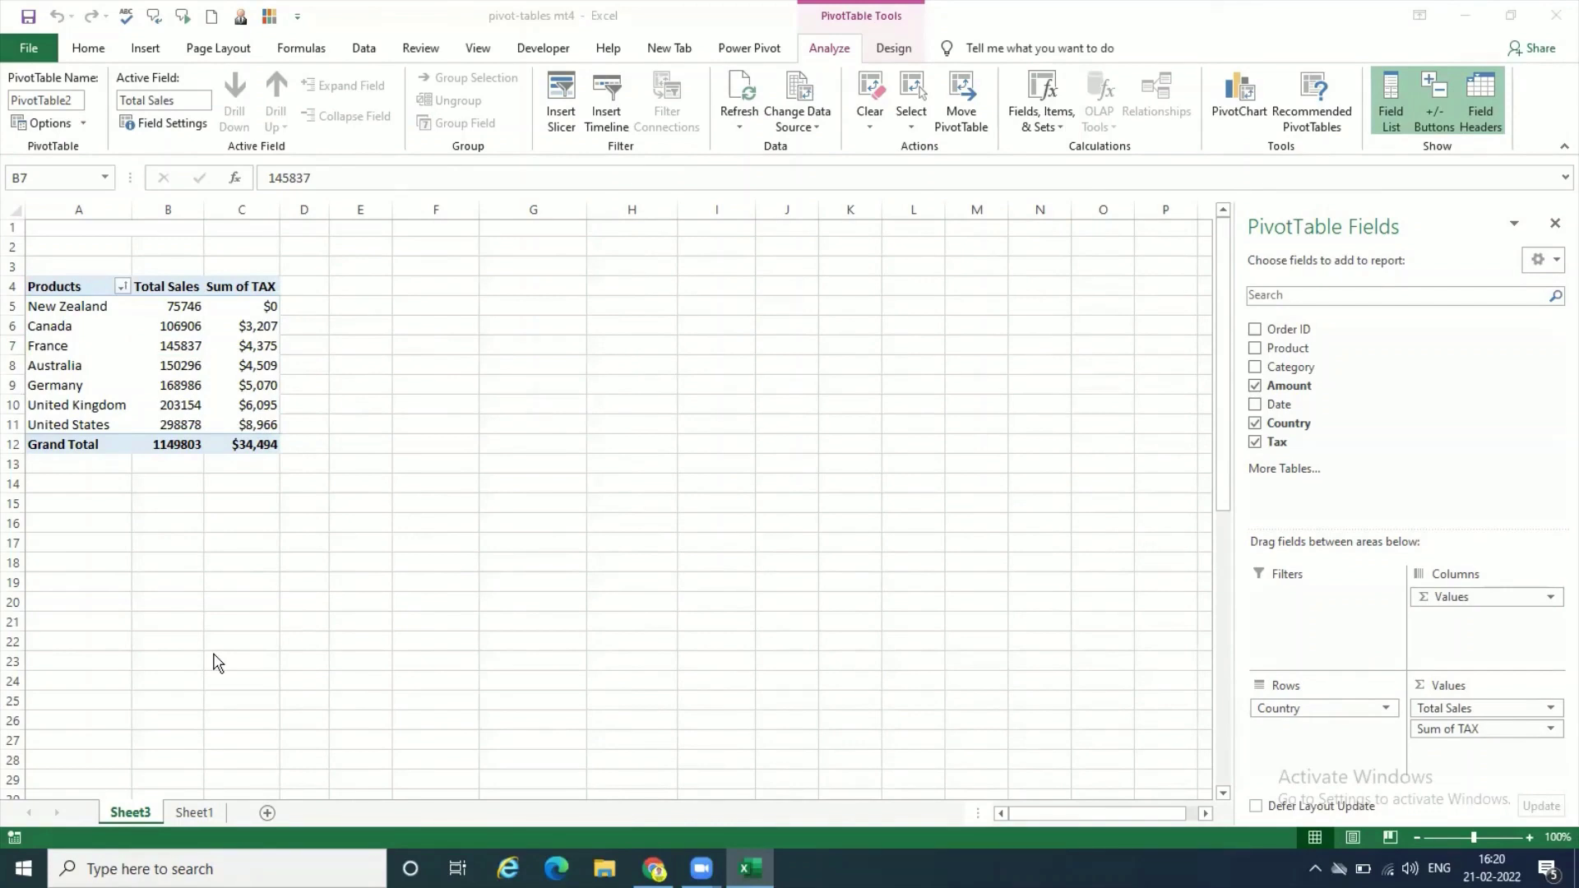
# - Check the source data columns on Sheet1 and return to the PivotTable on Sheet3
pyautogui.click(205, 814)
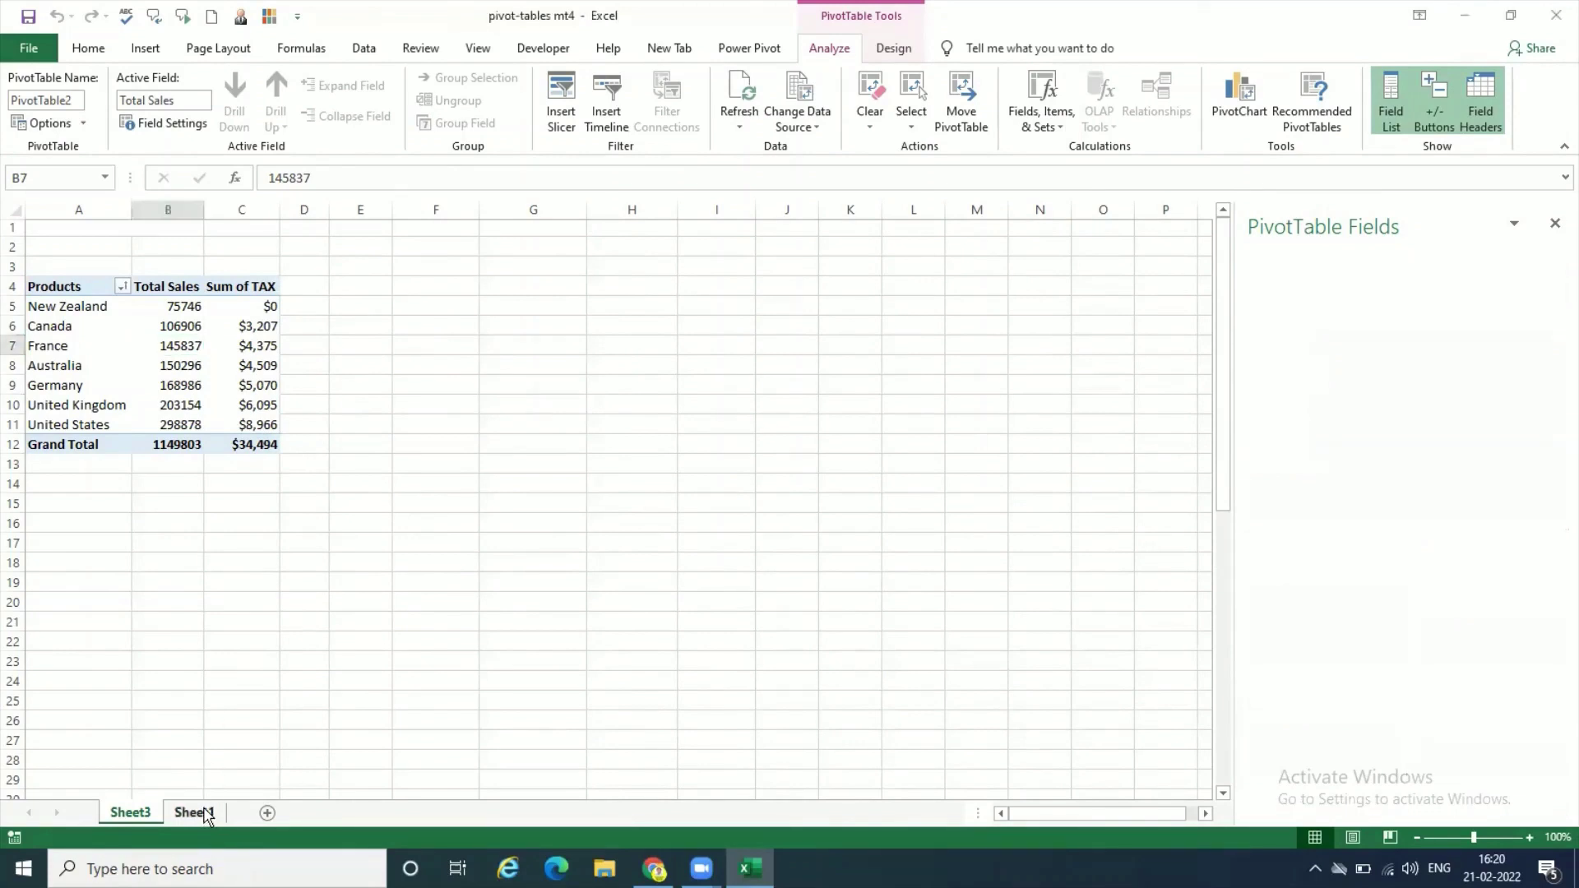
pyautogui.click(195, 813)
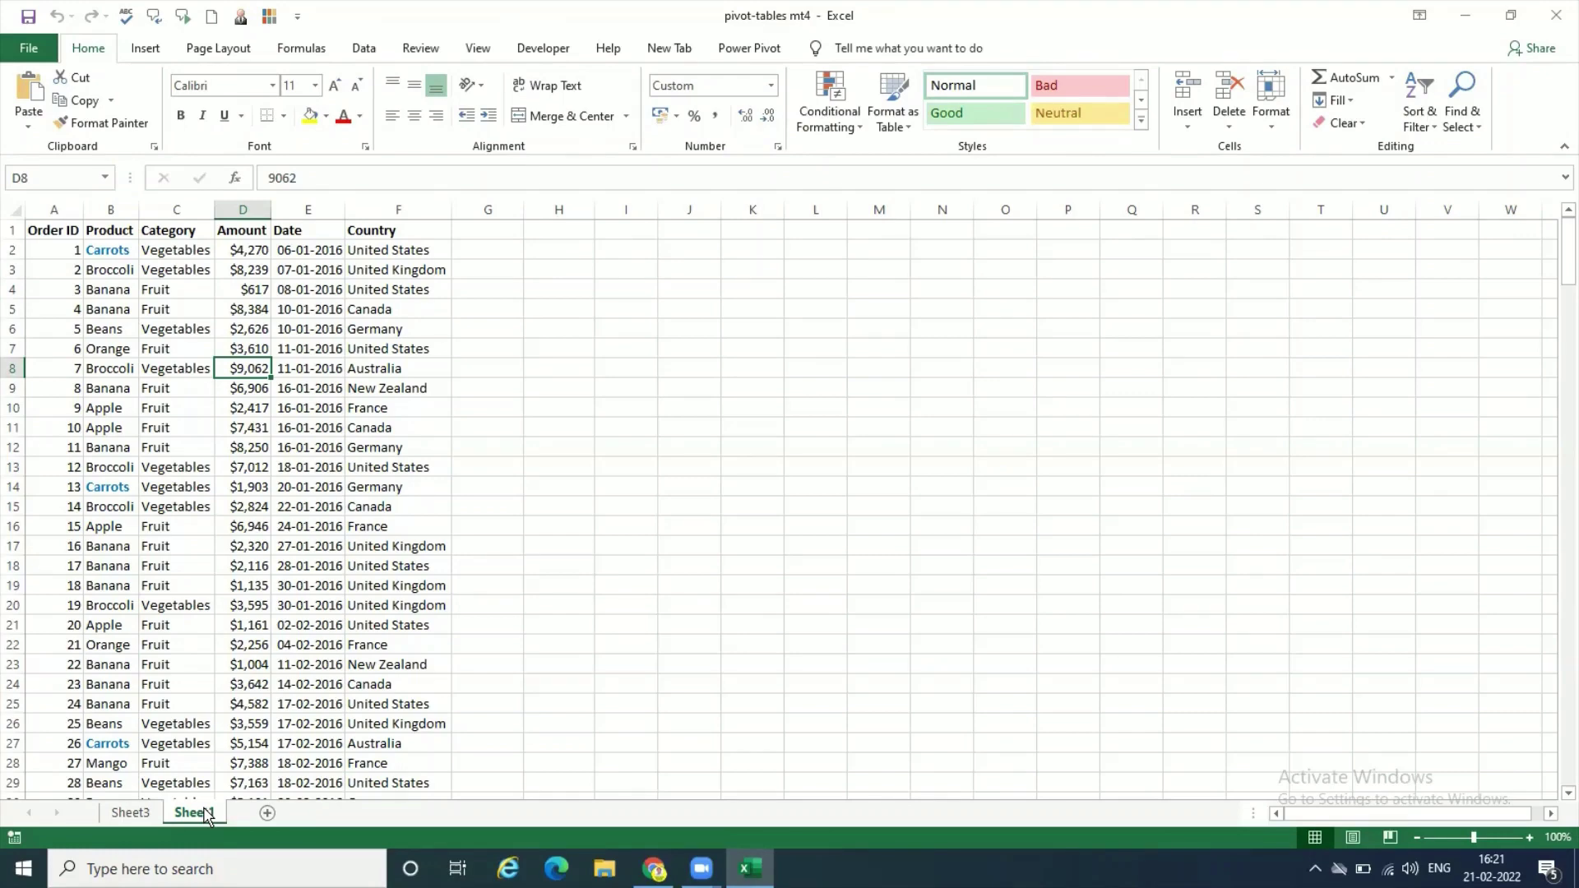
pyautogui.click(132, 813)
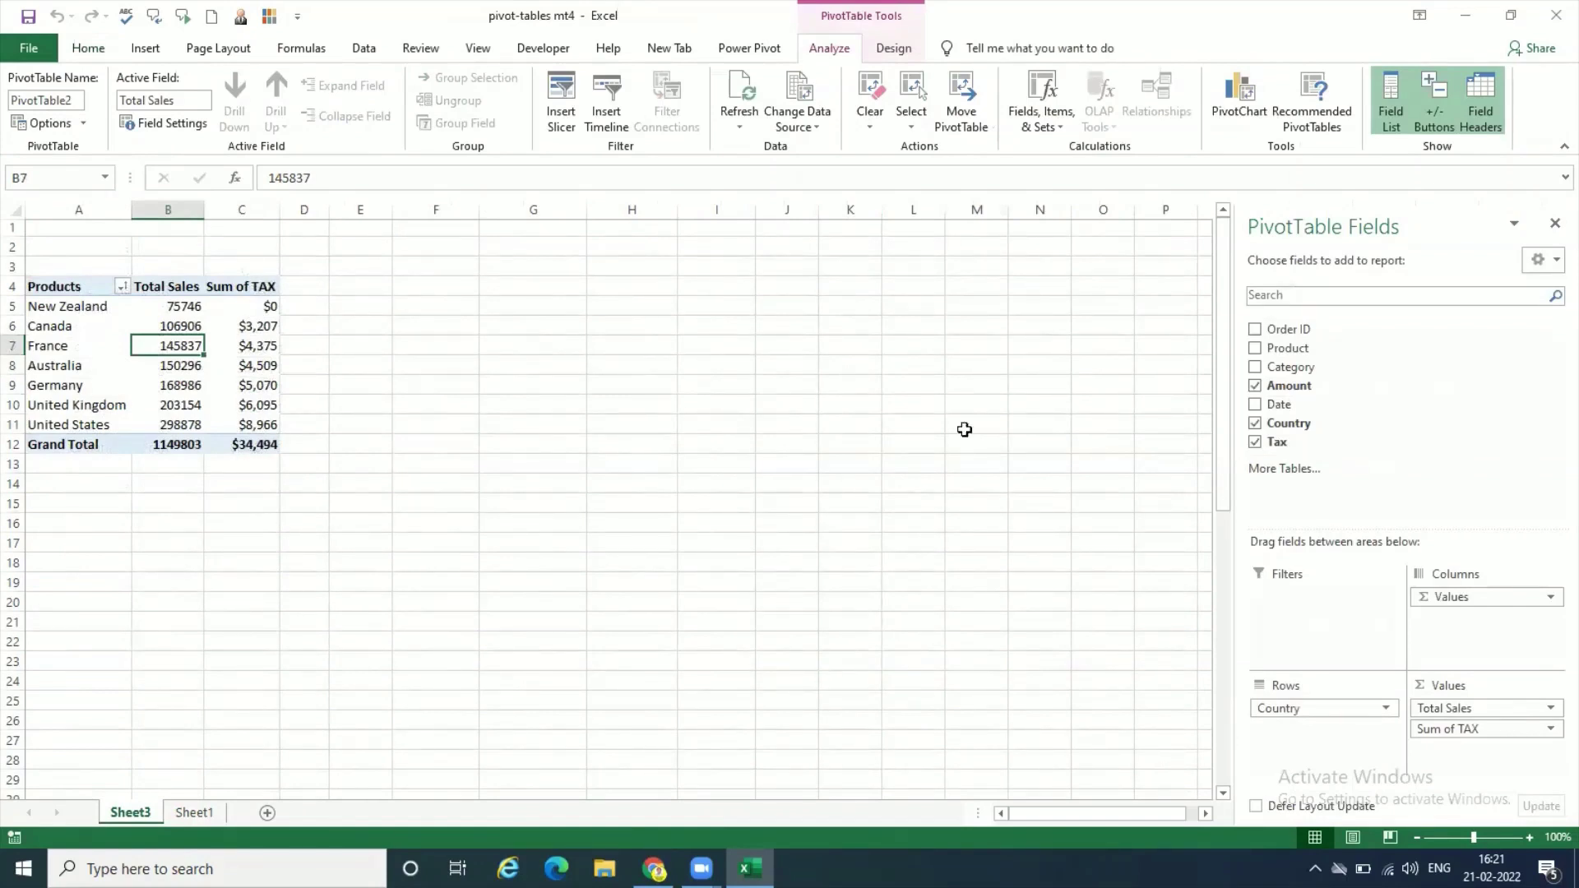
# - Remove the Tax field from the PivotTable and add it back
pyautogui.click(1255, 448)
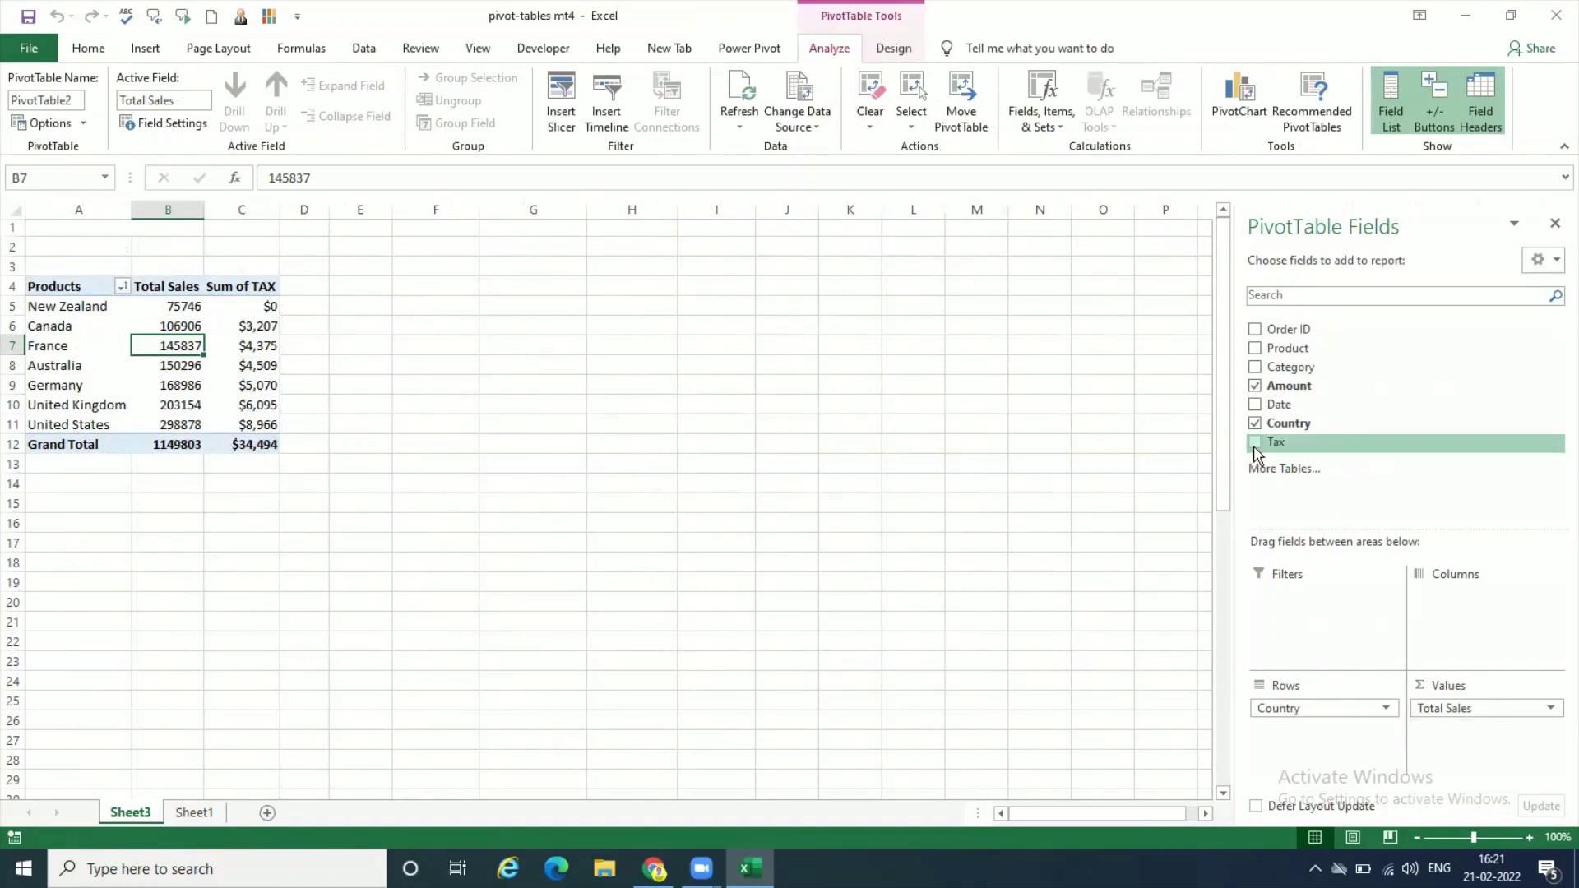
pyautogui.click(1255, 444)
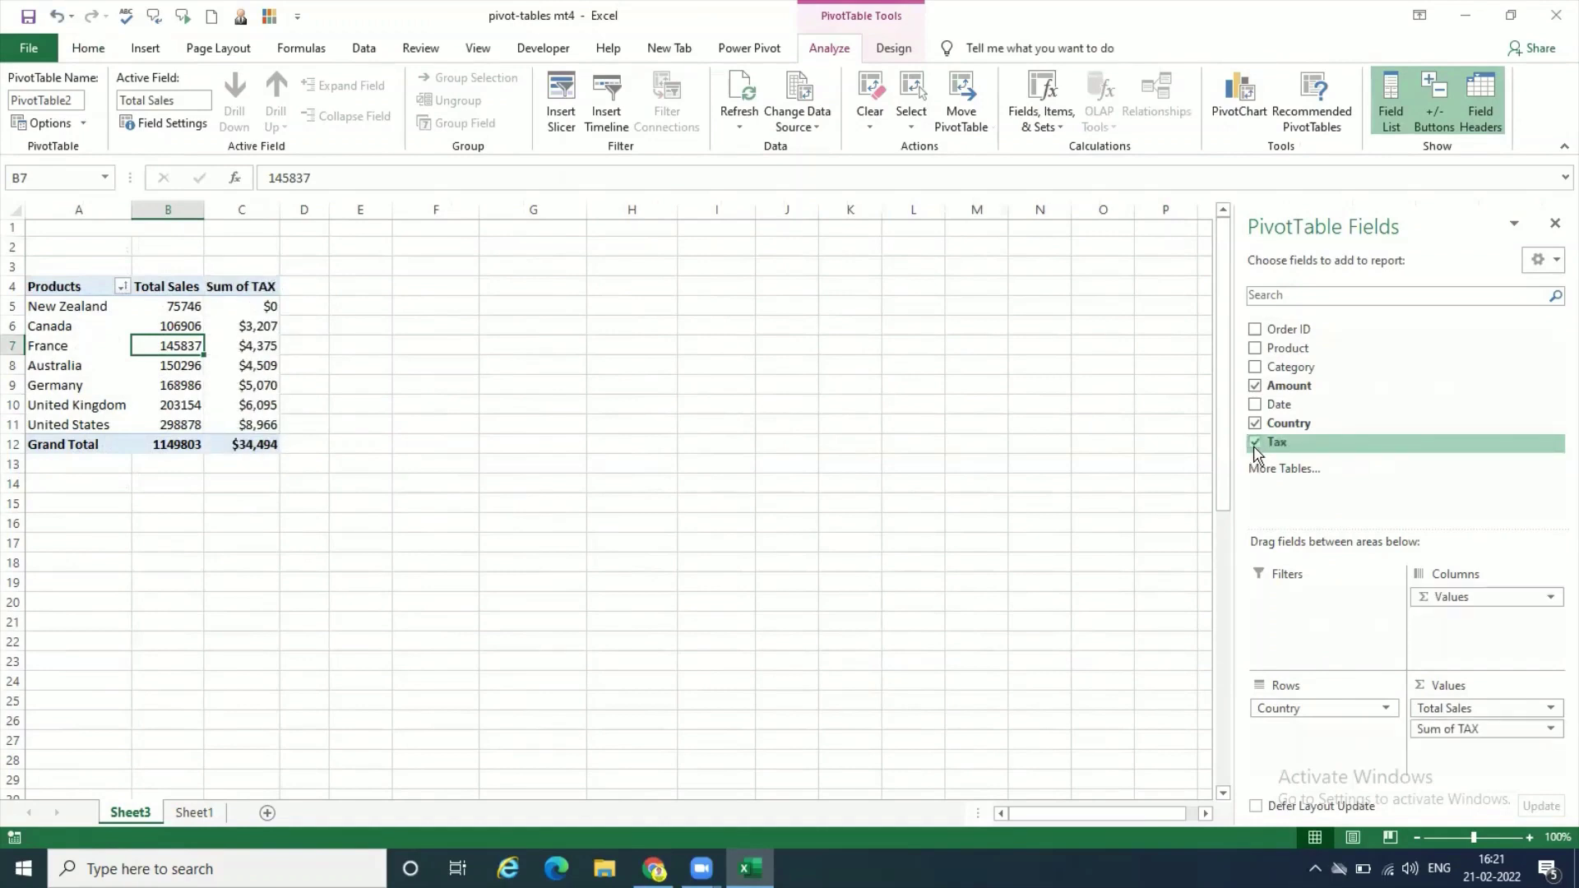
# - Try to delete worksheet column C, which holds the PivotTable's tax values
pyautogui.click(240, 209)
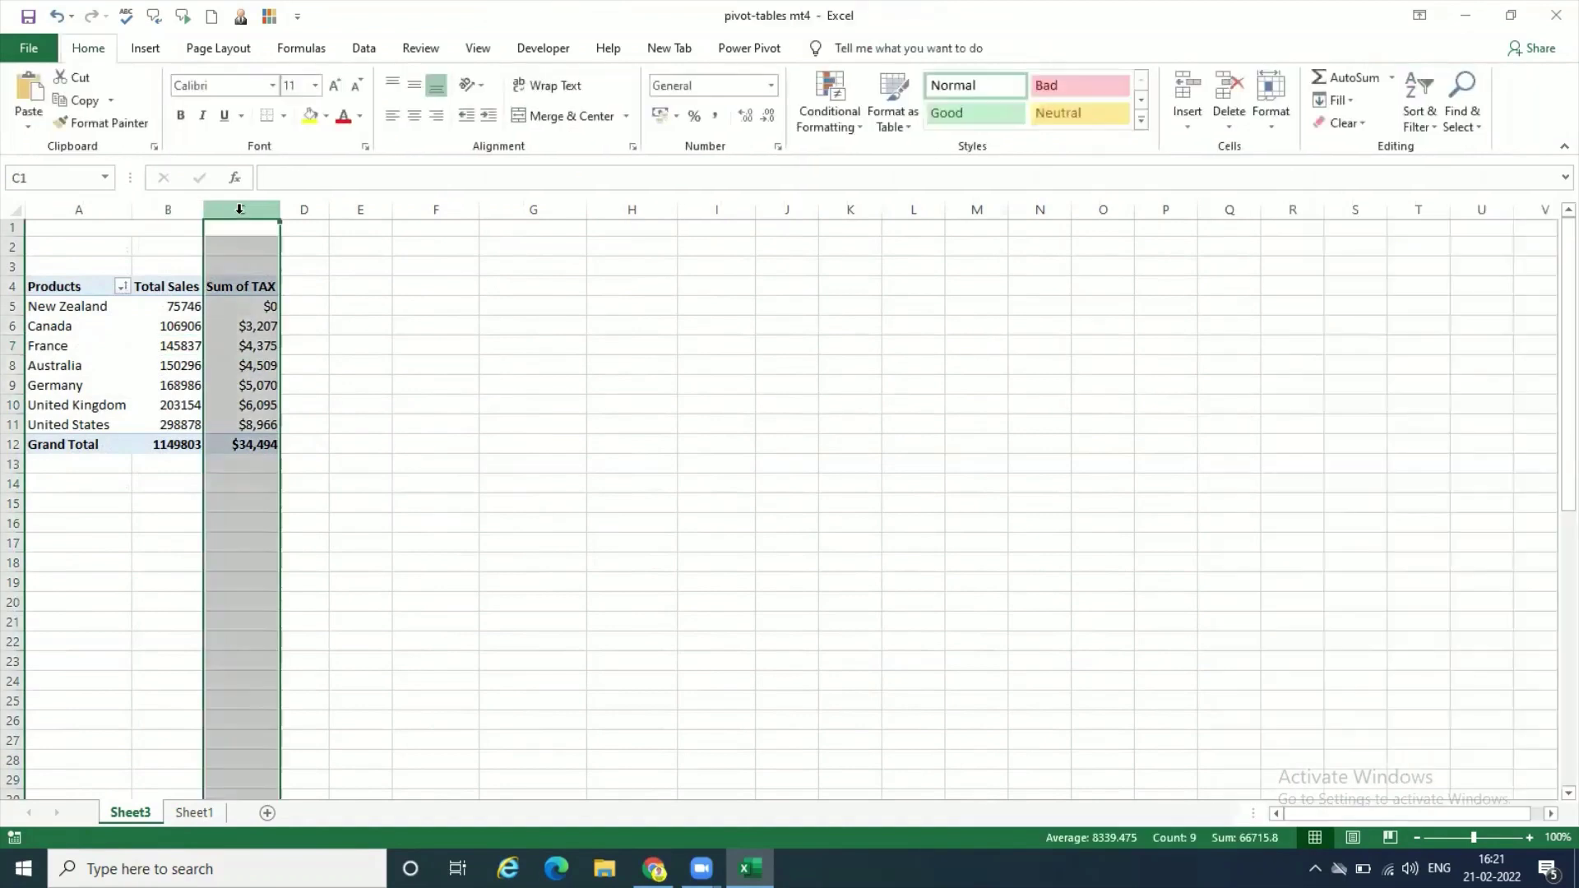
pyautogui.rightClick(240, 209)
pyautogui.click(272, 380)
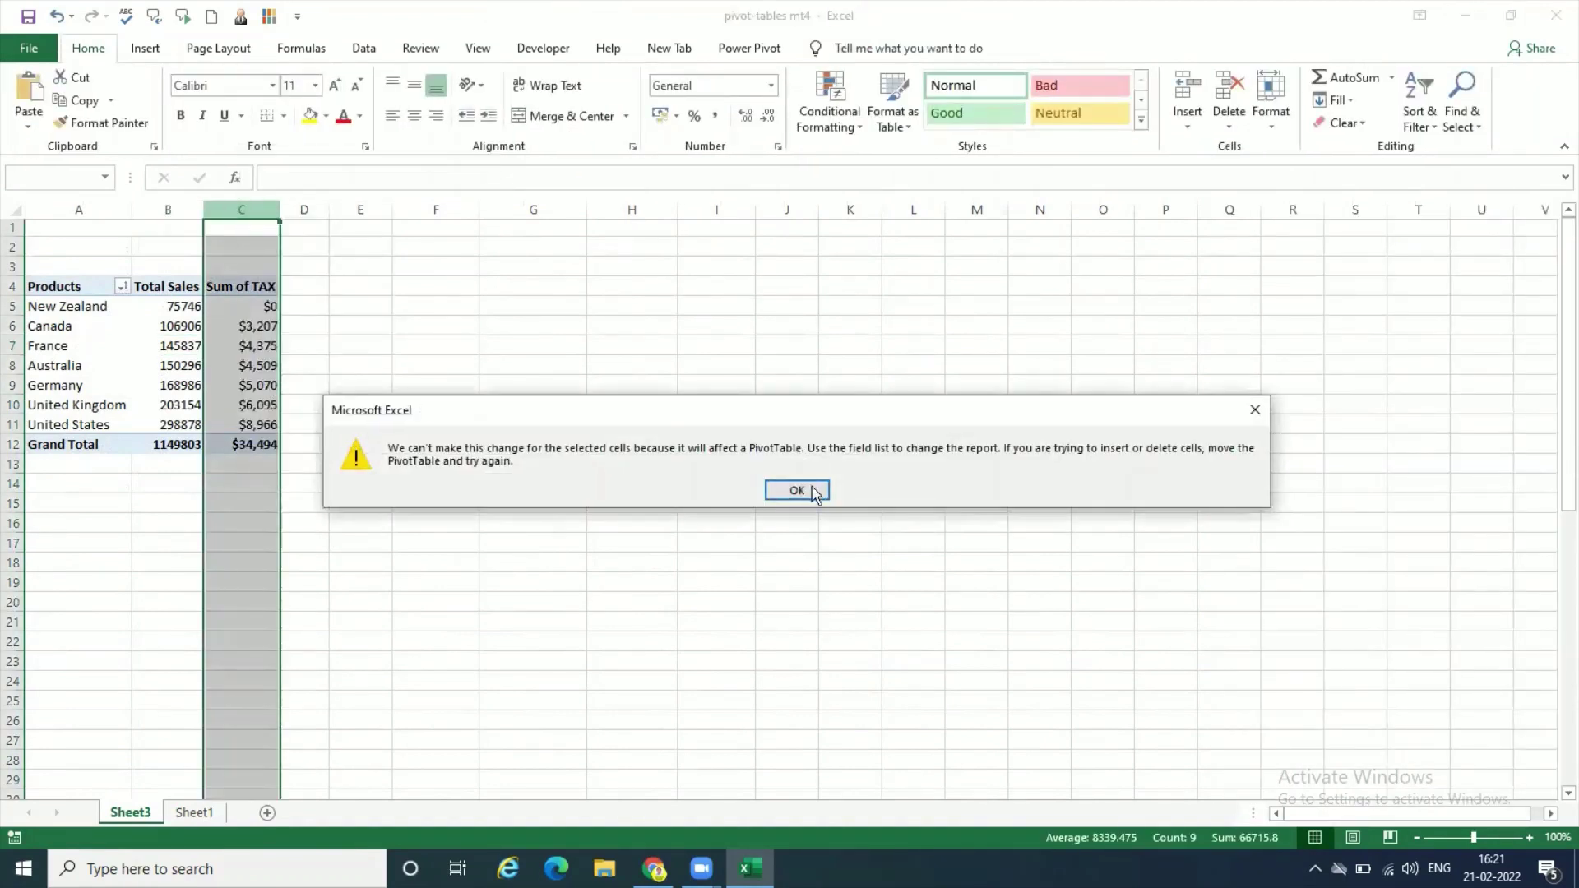
pyautogui.click(810, 491)
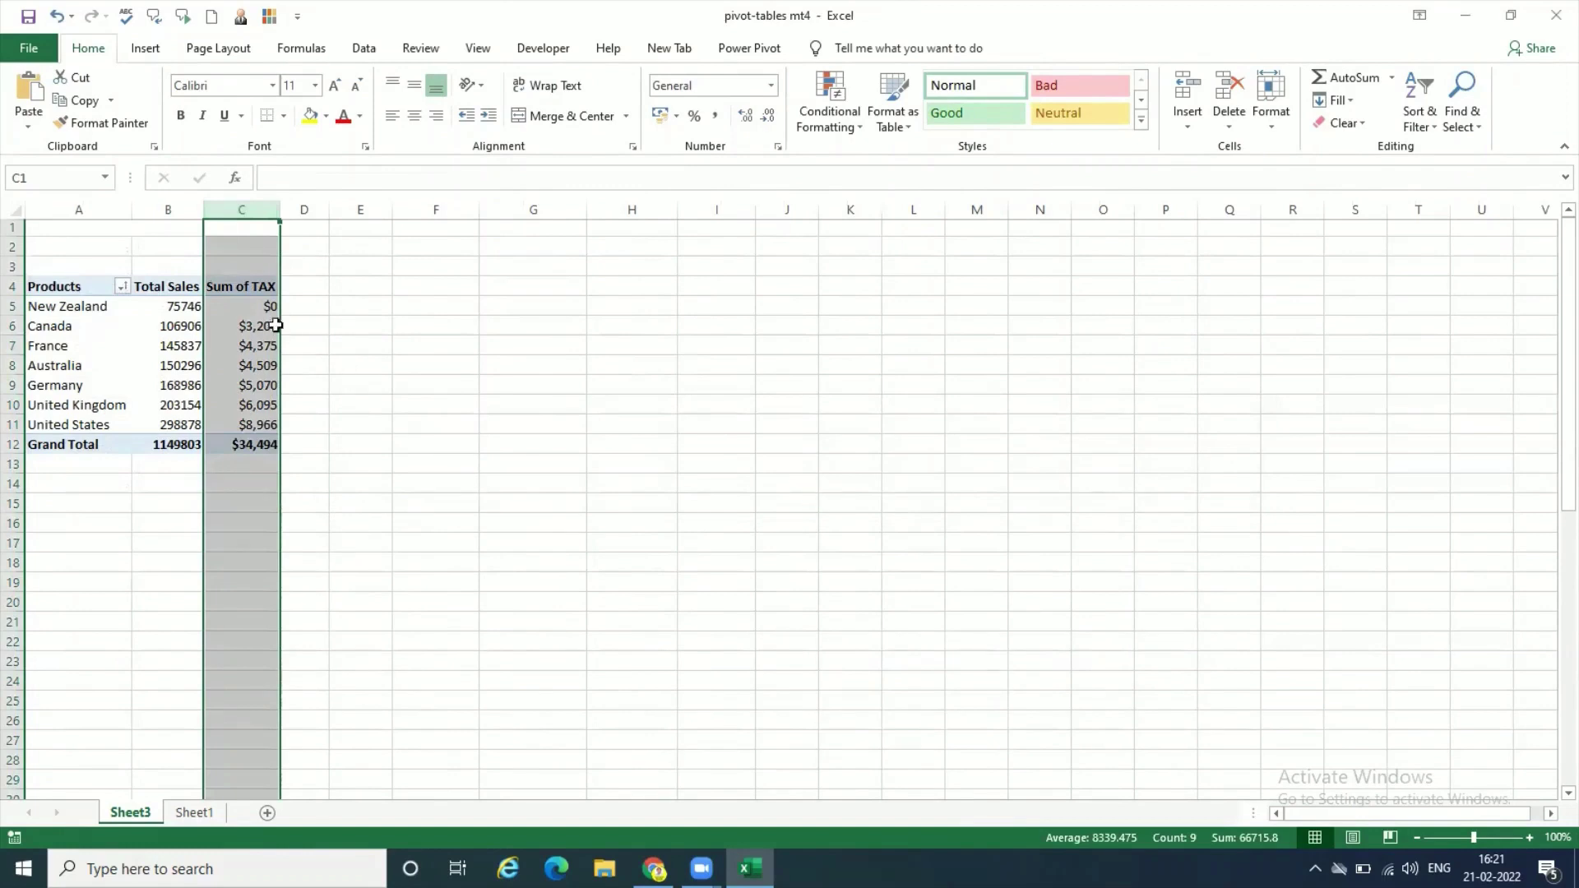
# - Try to clear the individual tax values for Canada and the United Kingdom in the PivotTable
pyautogui.click(257, 326)
pyautogui.press('Delete')
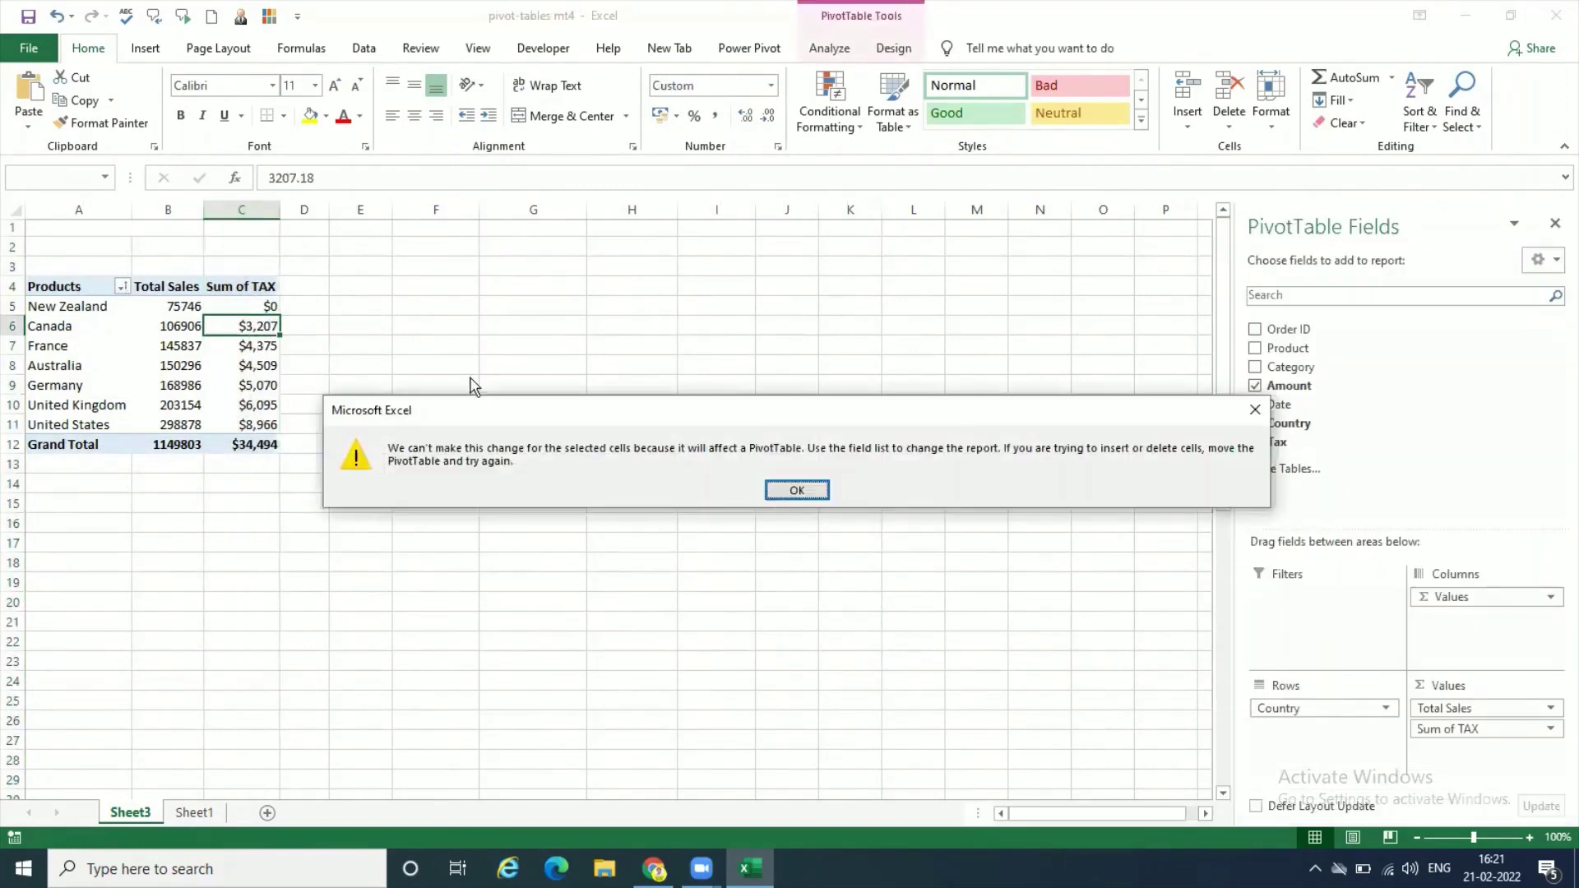
pyautogui.click(825, 491)
pyautogui.click(262, 405)
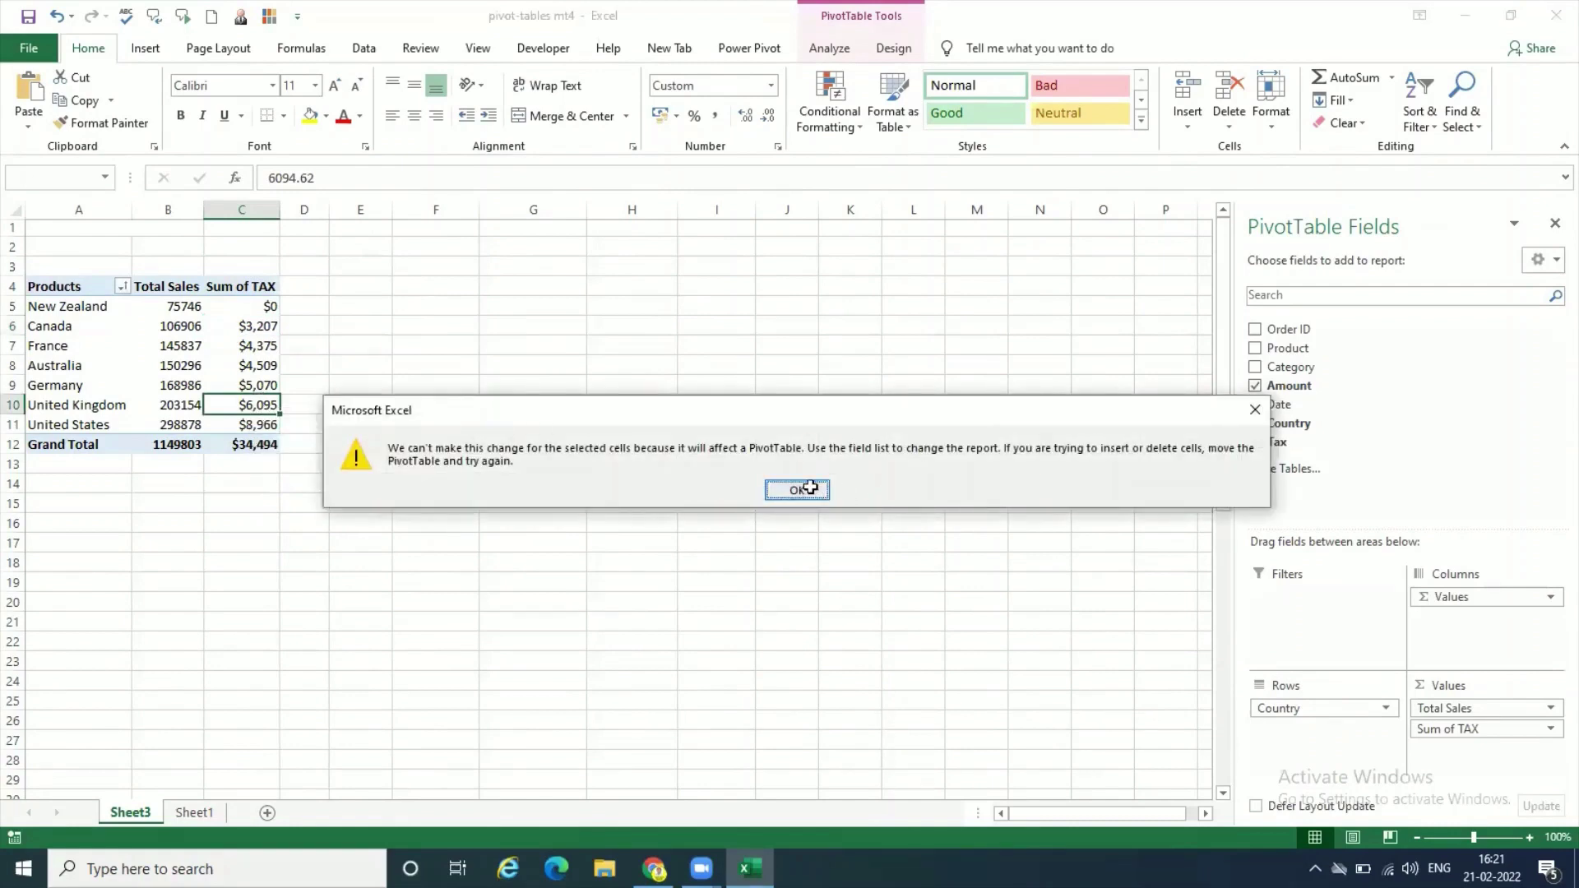
pyautogui.click(802, 491)
# - Try to edit Australia's tax value directly in its PivotTable cell
pyautogui.click(243, 367)
pyautogui.doubleClick(256, 368)
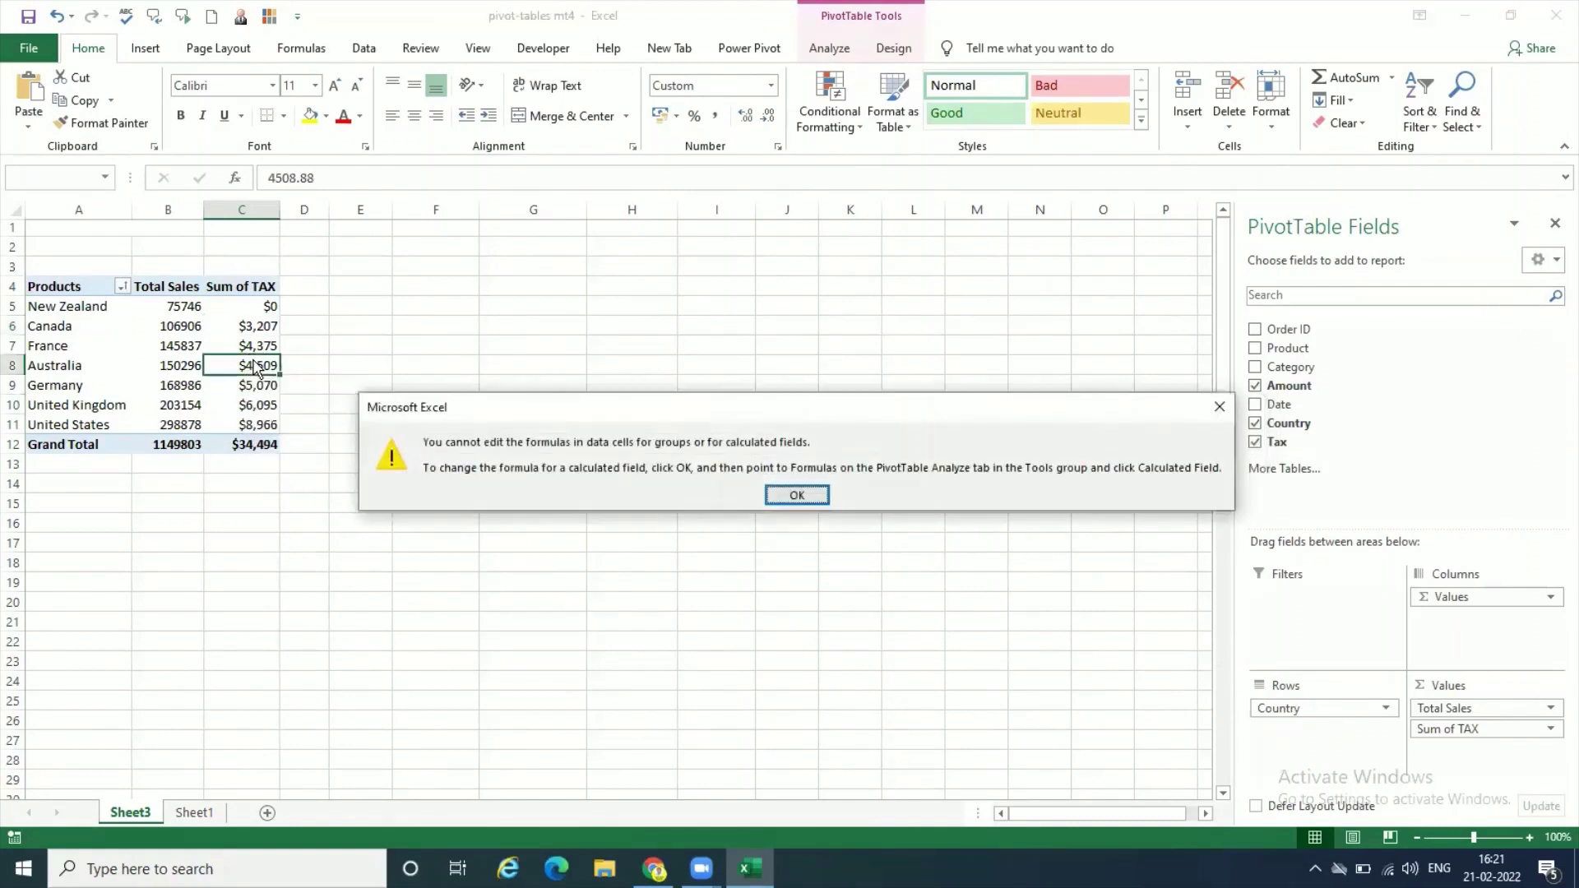
pyautogui.click(806, 497)
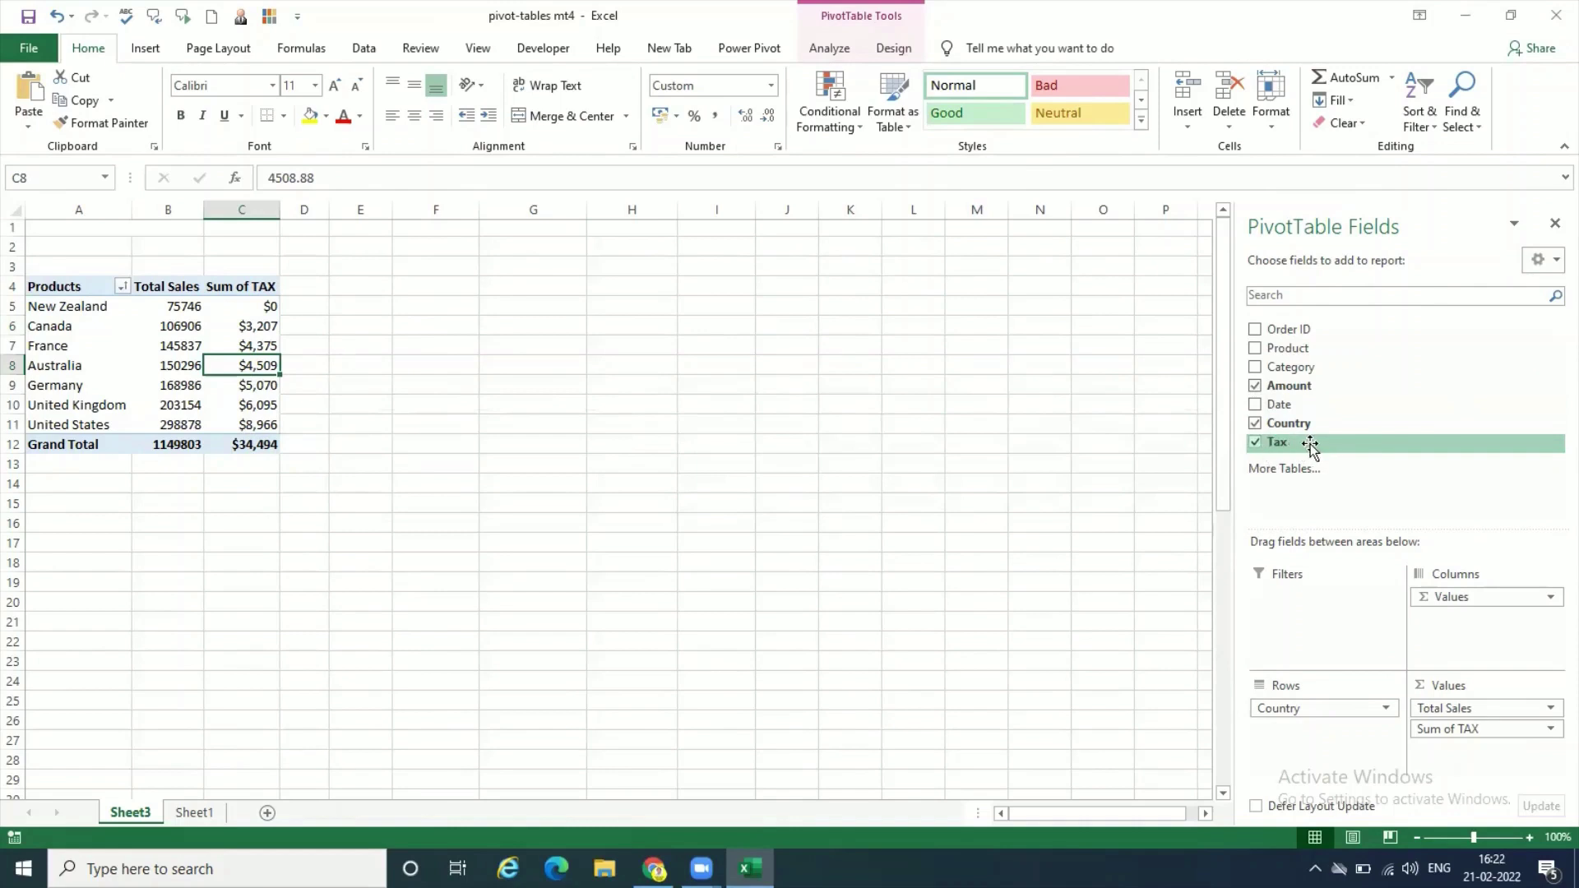
# - Review the TAX calculated field's formula in the Insert Calculated Field dialog and close it without changes
pyautogui.click(845, 51)
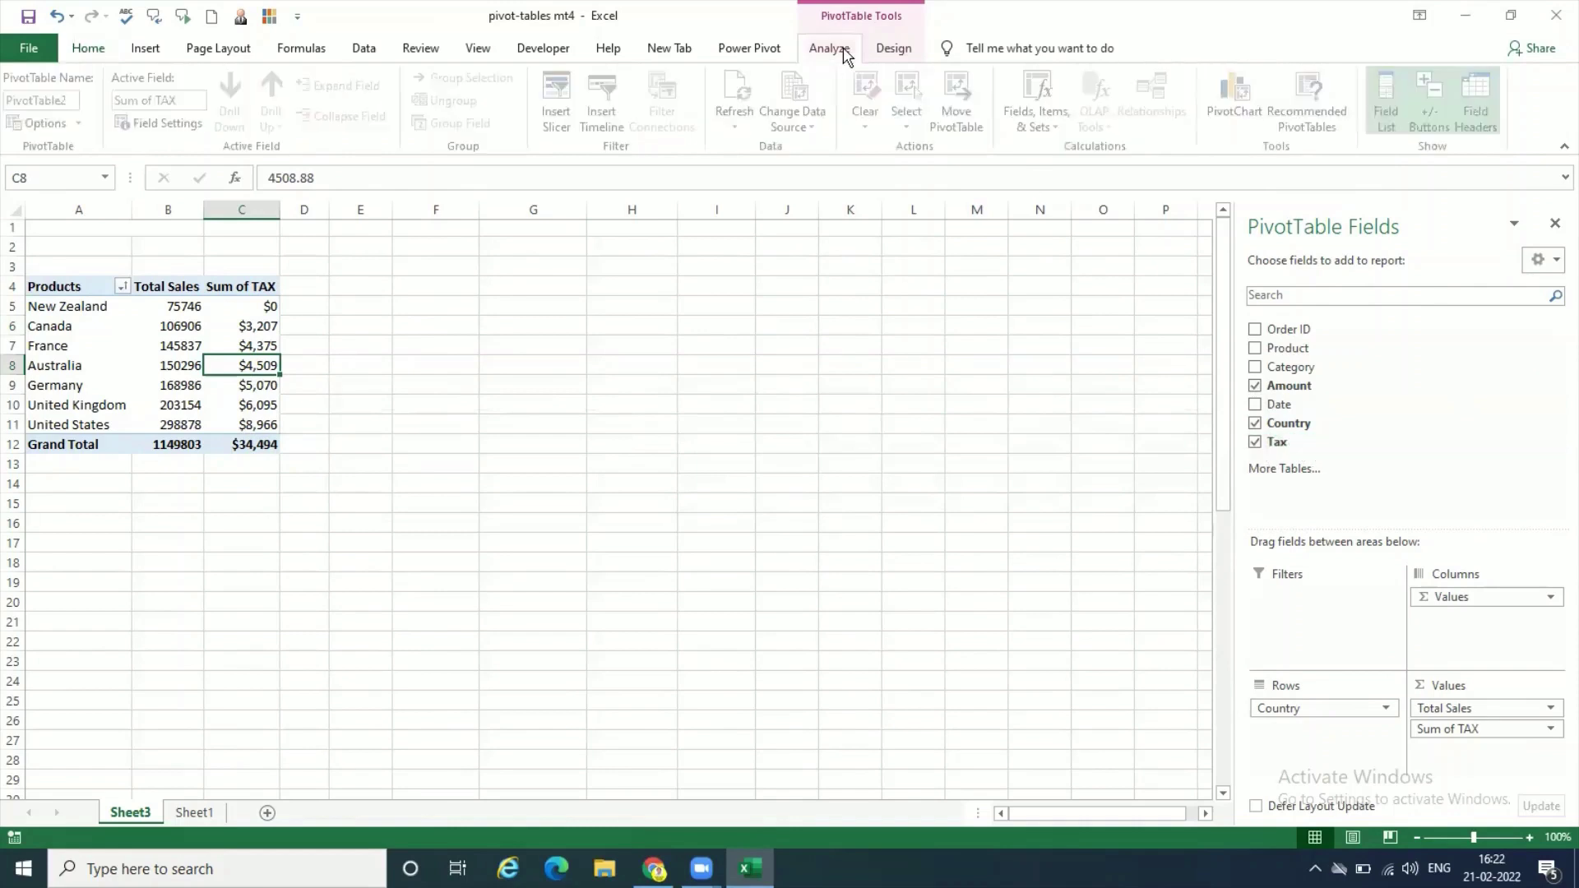
pyautogui.click(1062, 129)
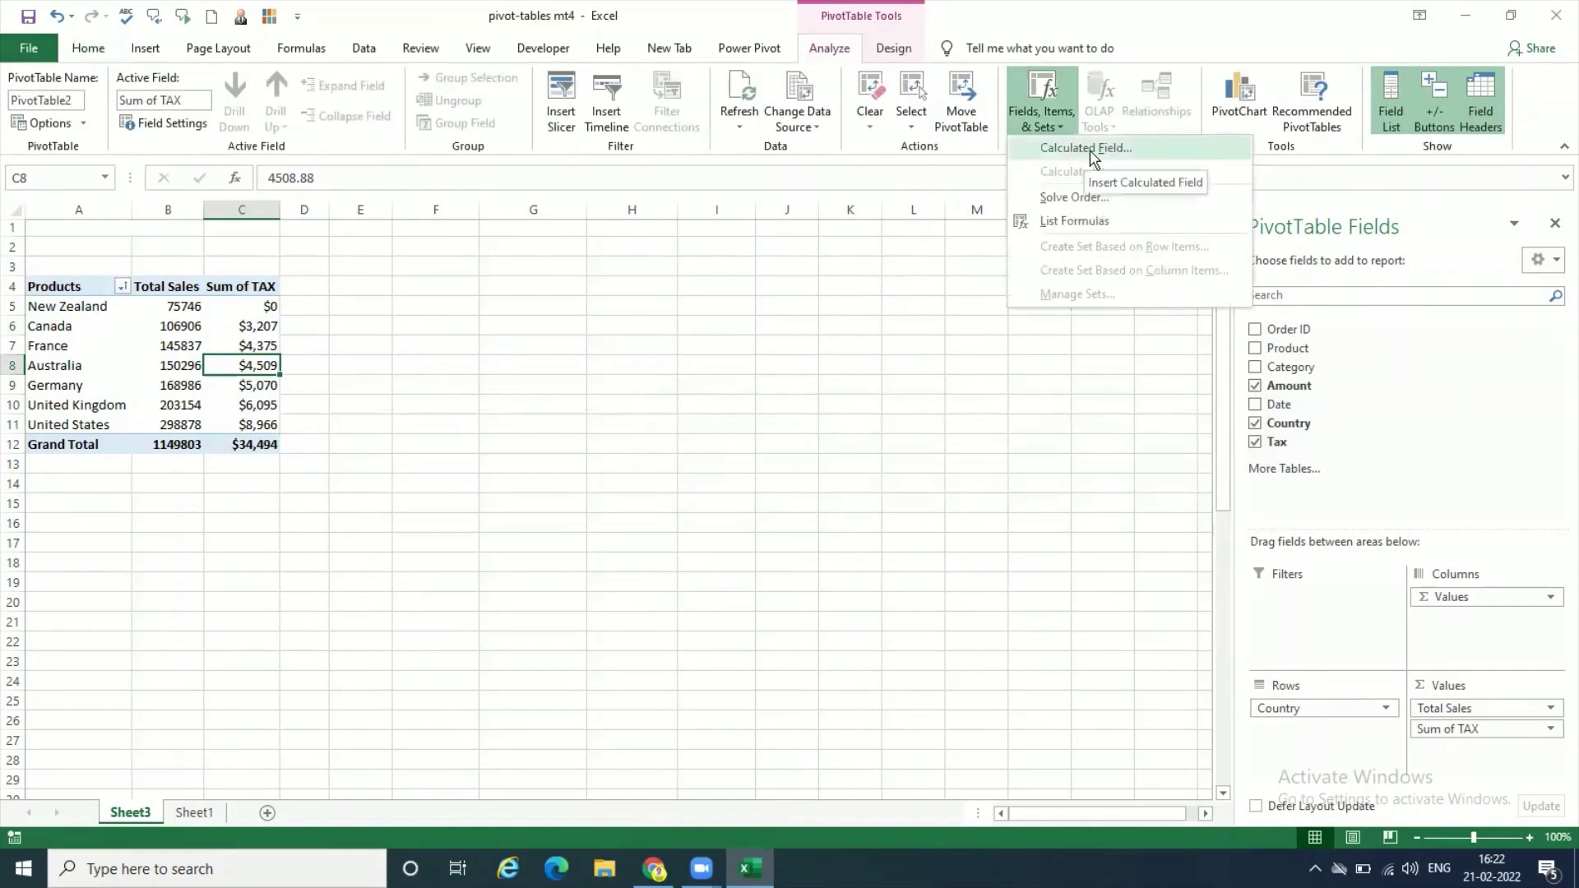
pyautogui.click(1087, 149)
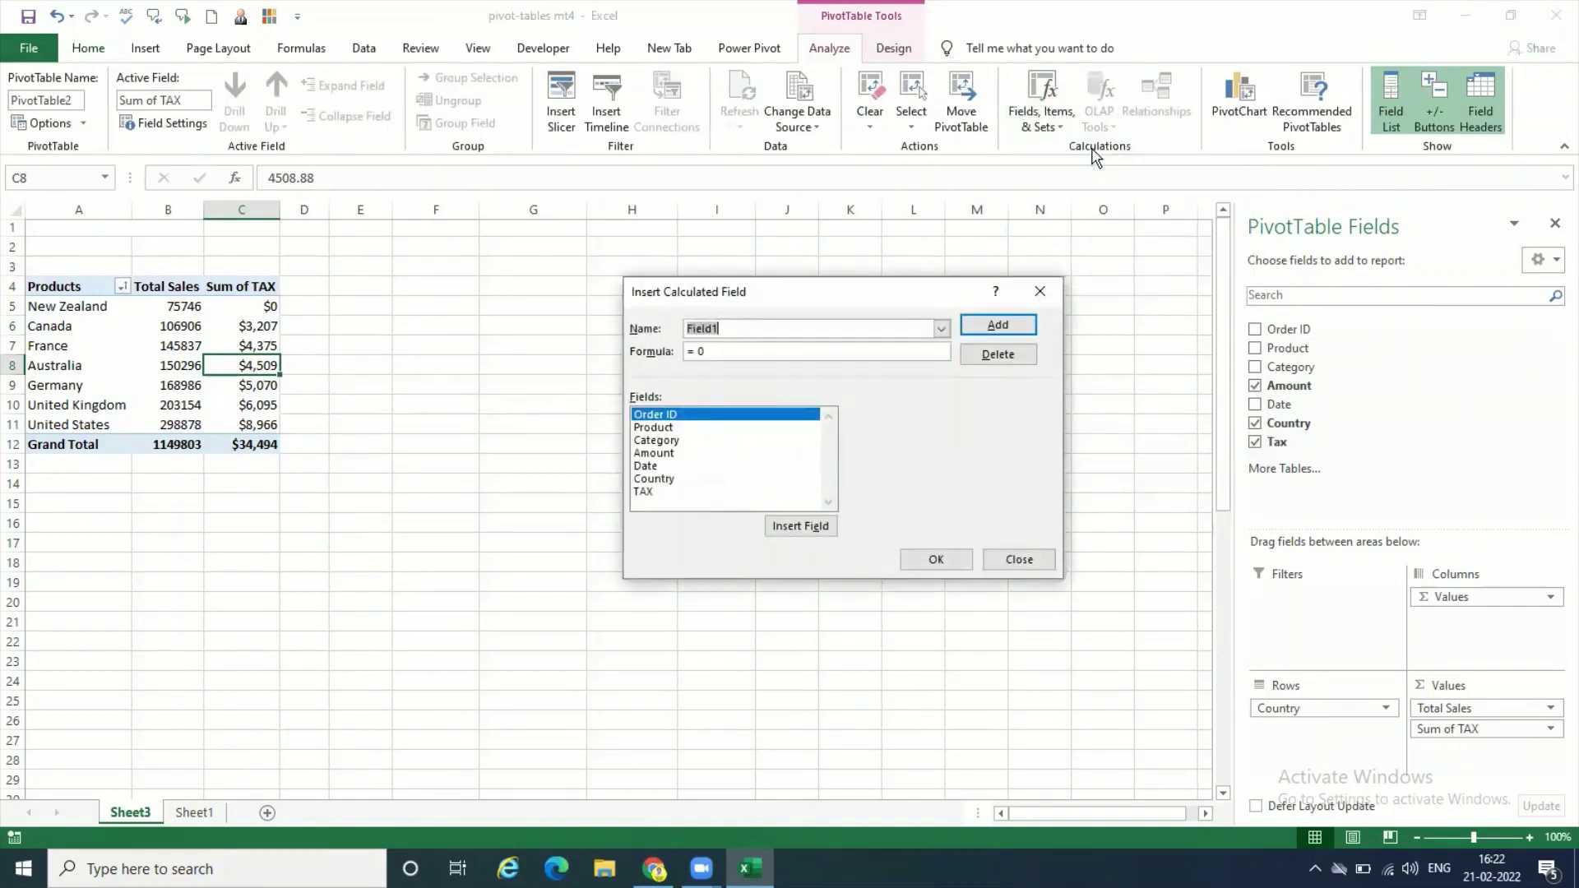
pyautogui.click(942, 330)
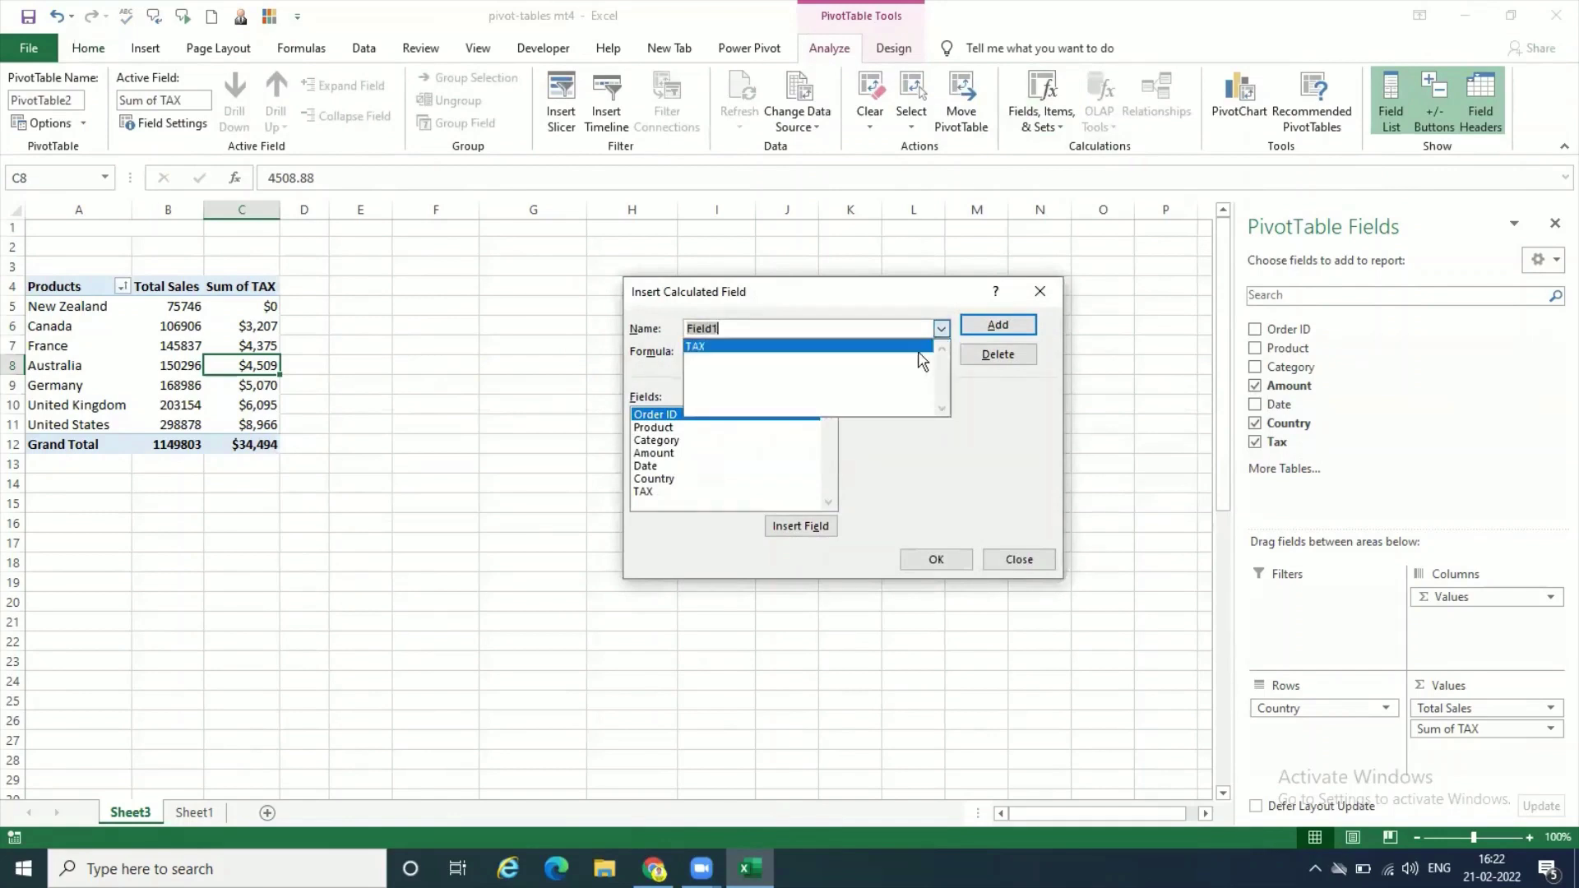
pyautogui.click(919, 346)
pyautogui.moveTo(873, 296); pyautogui.dragTo(864, 290)
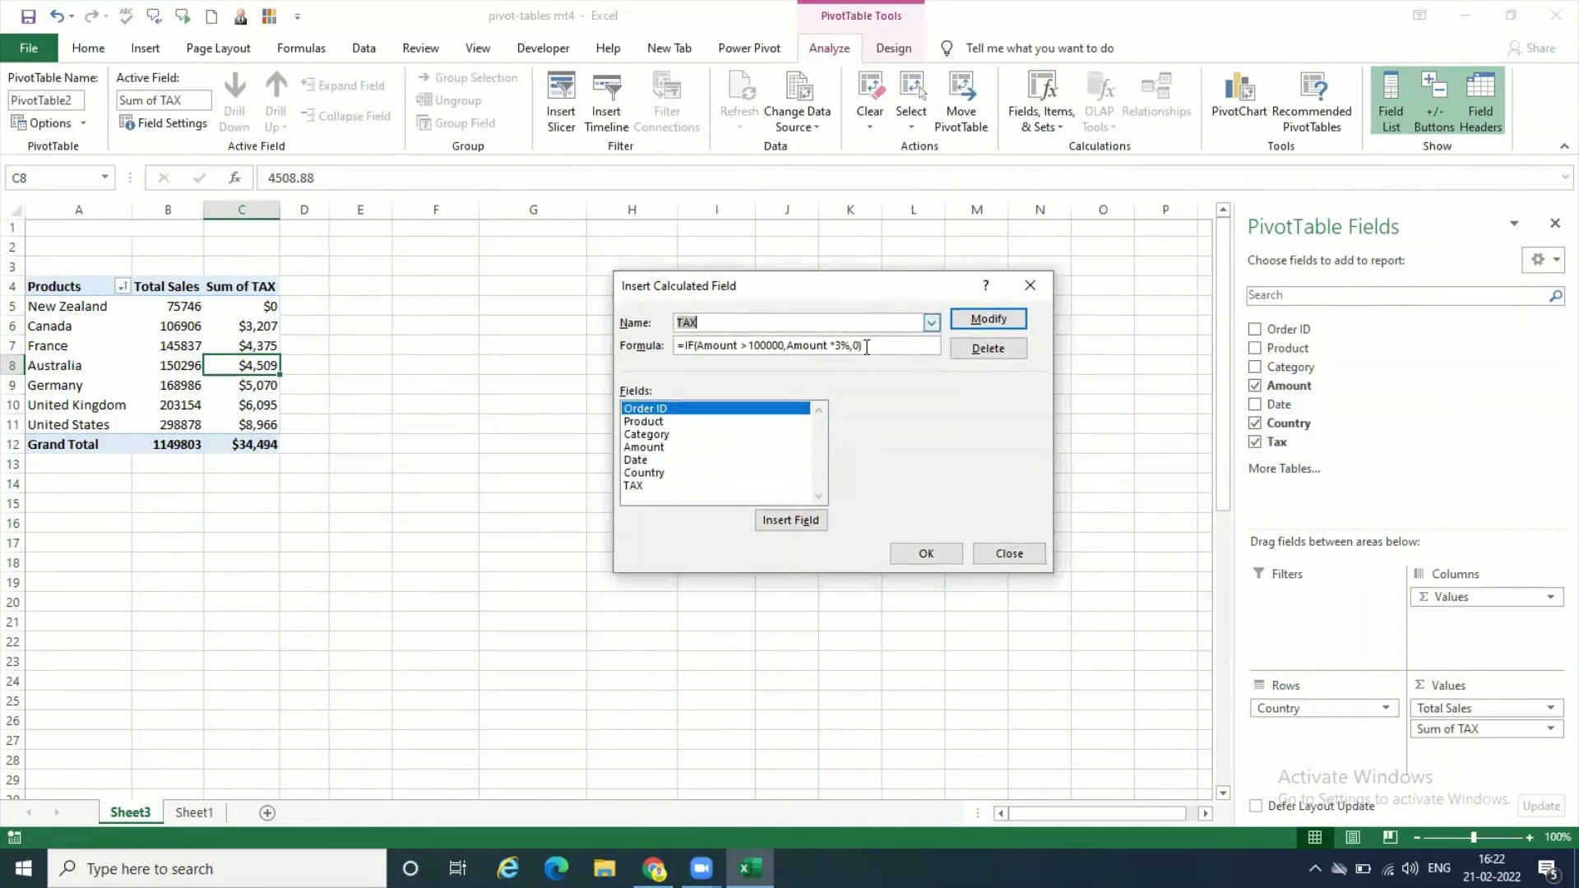
pyautogui.click(872, 345)
pyautogui.click(1009, 550)
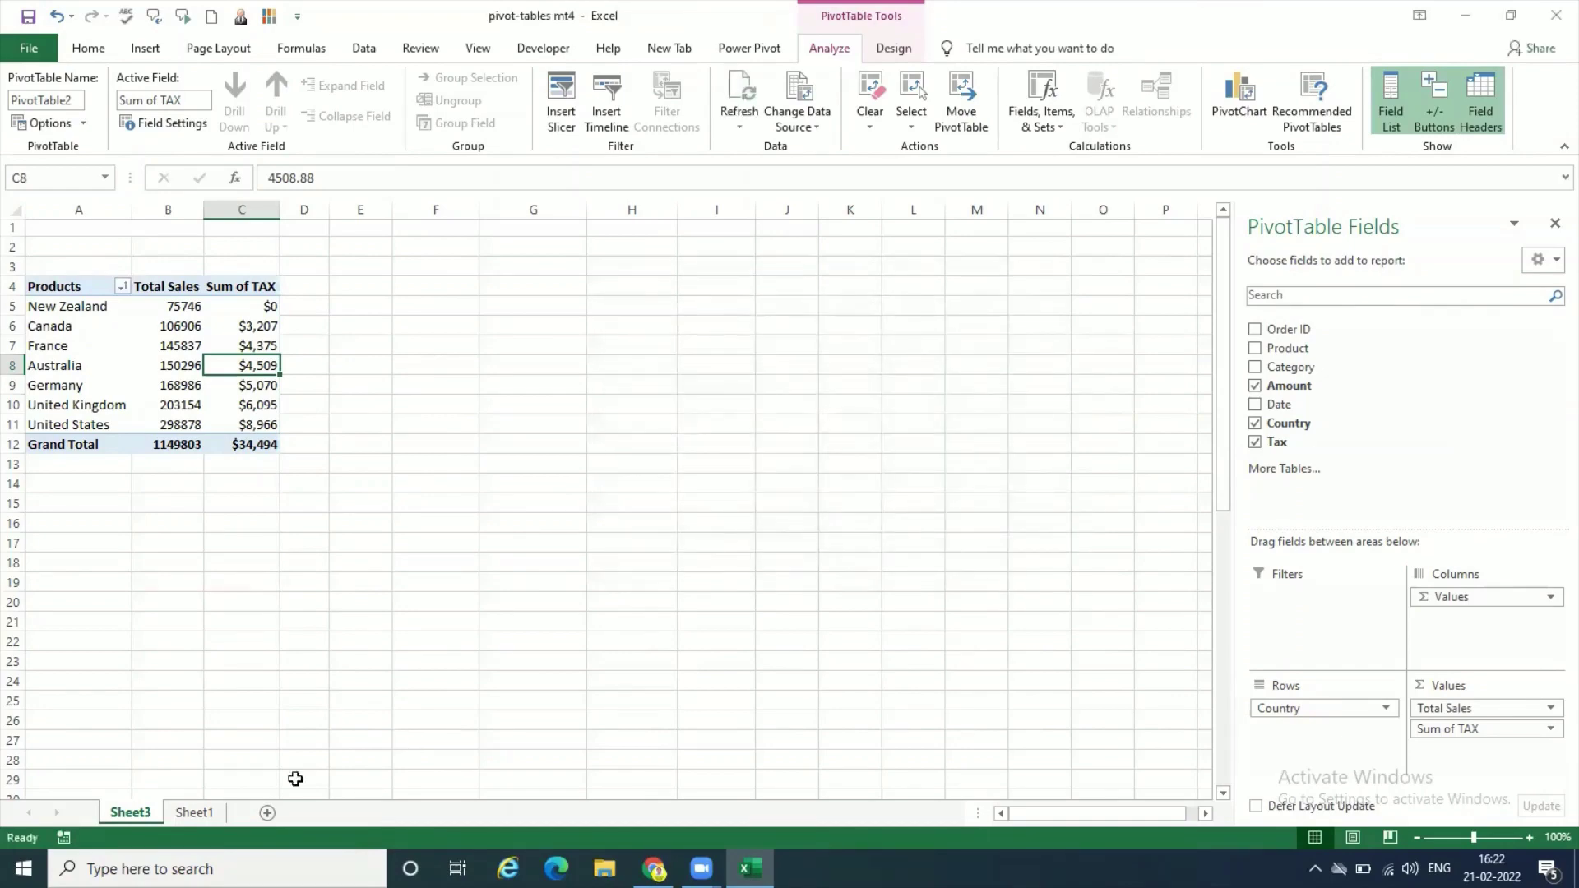
# - View the source data columns on Sheet1 and return to the PivotTable on Sheet3
pyautogui.click(194, 813)
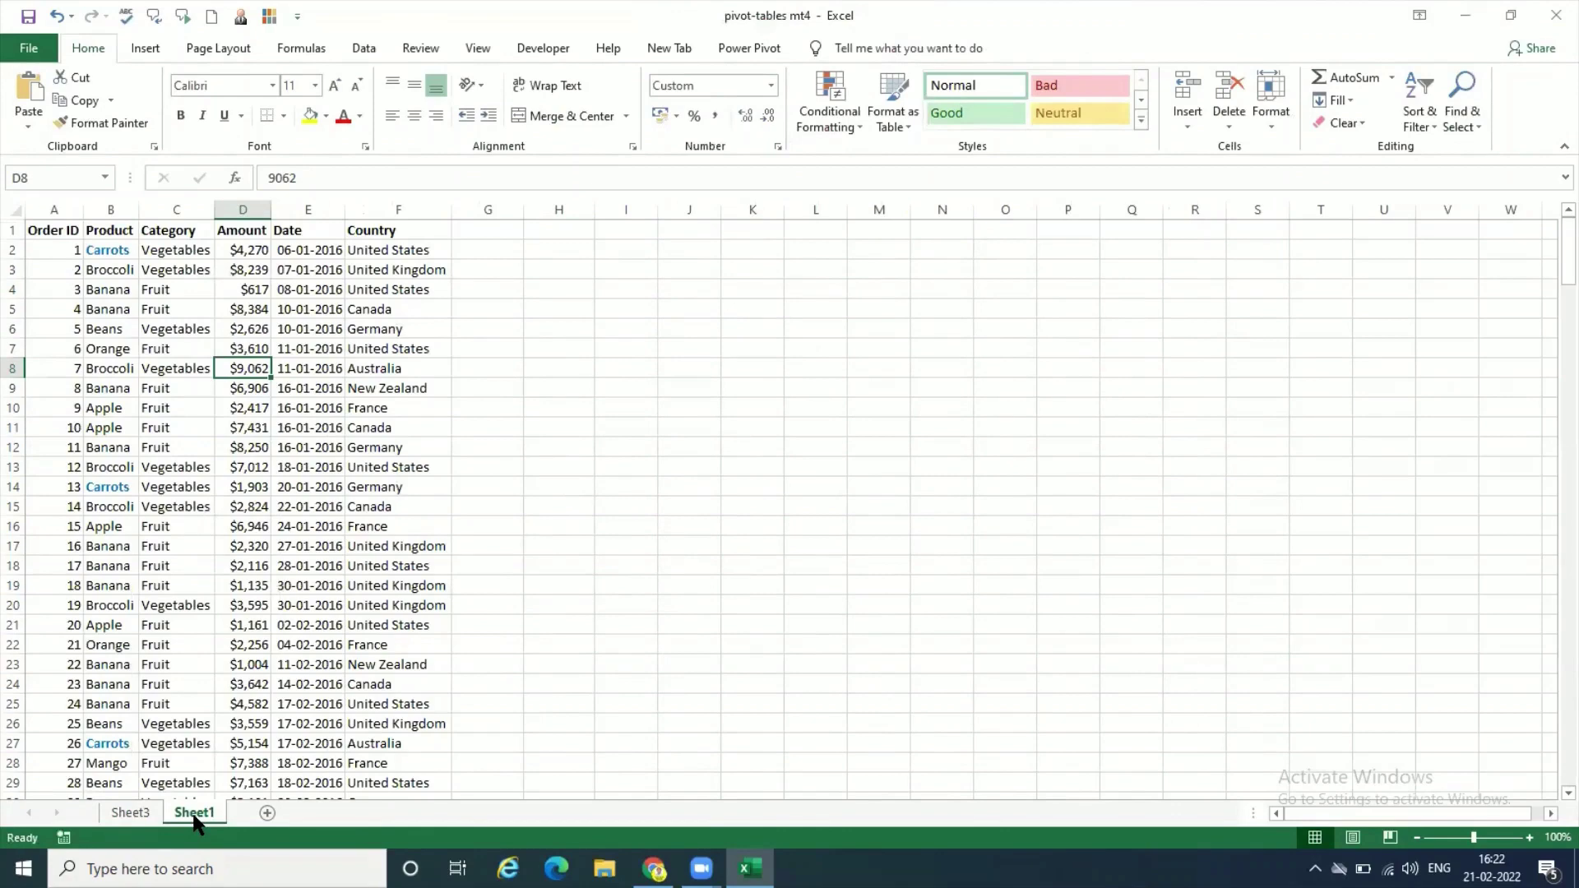
pyautogui.click(141, 814)
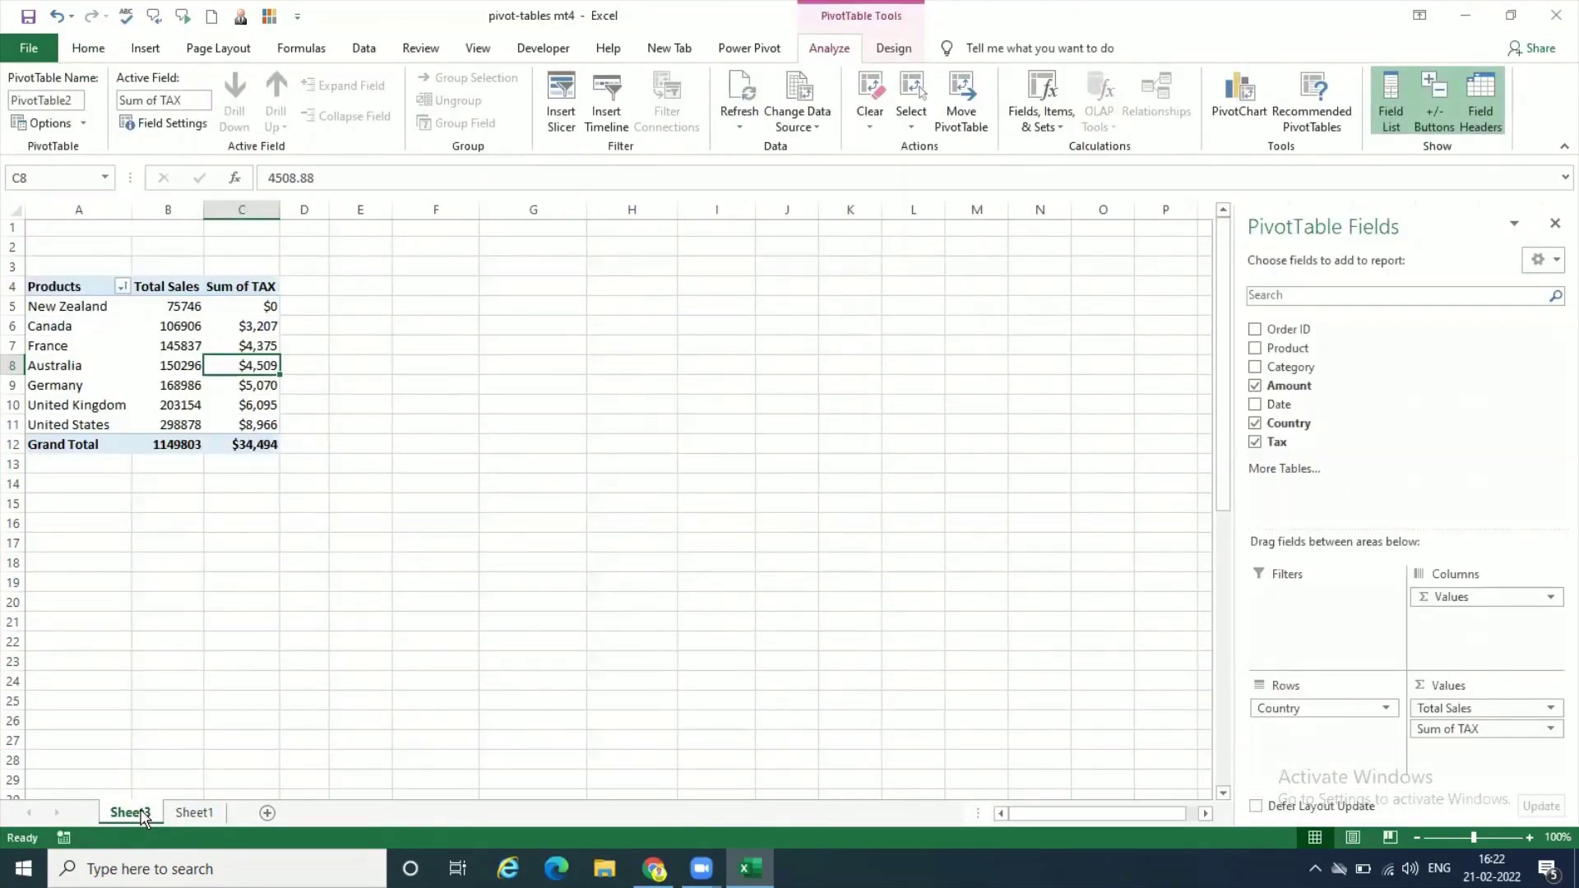
# - Take the Tax field out of the PivotTable on Sheet3 and put it back in
pyautogui.click(1255, 442)
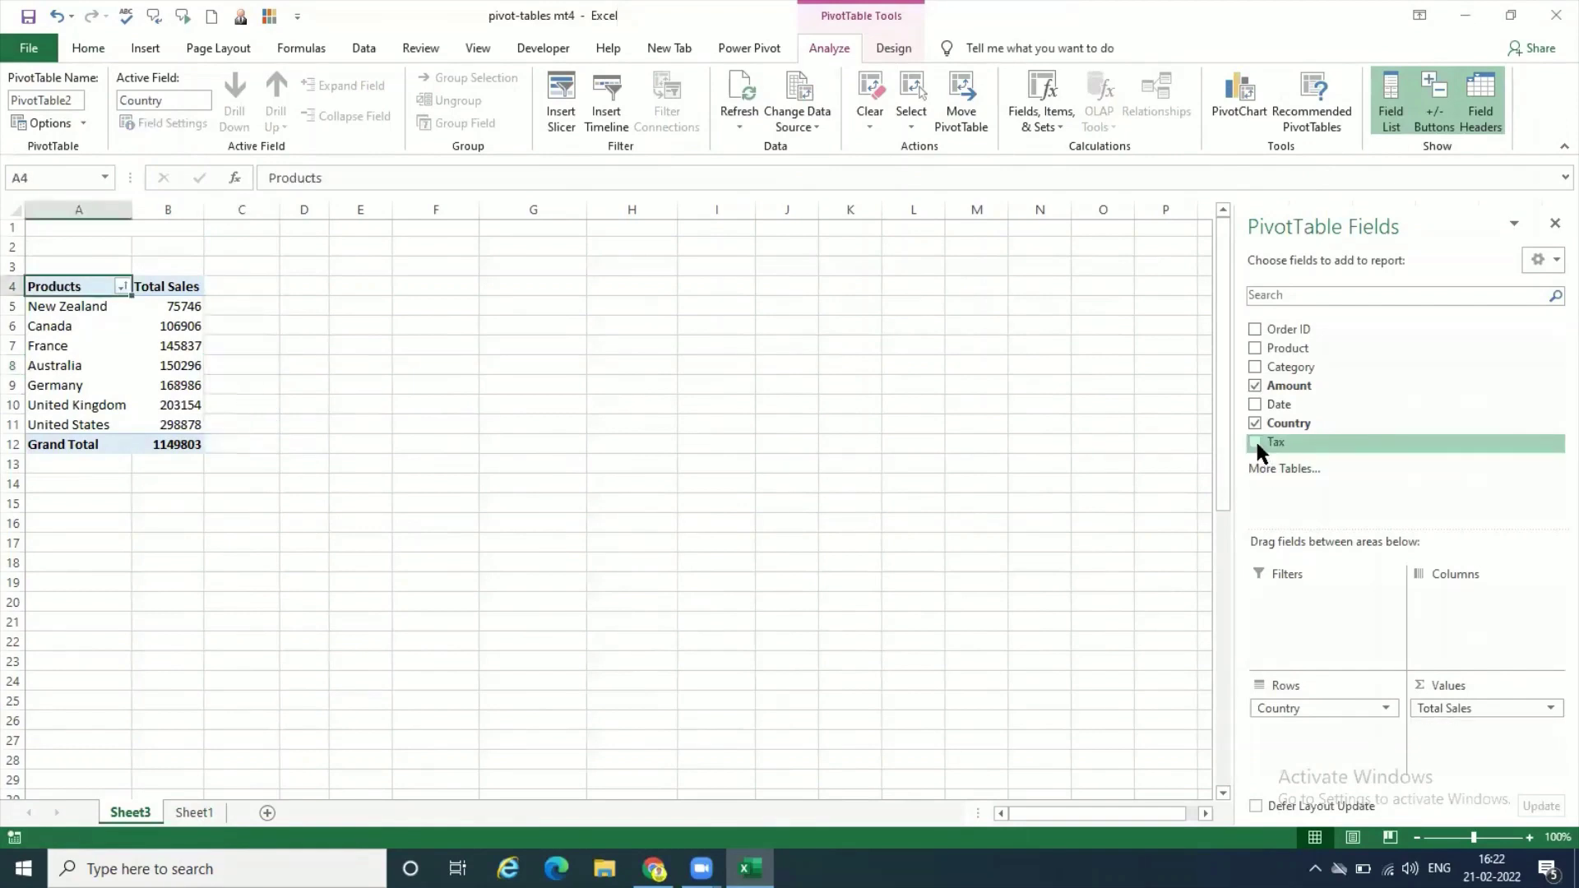
pyautogui.click(1256, 444)
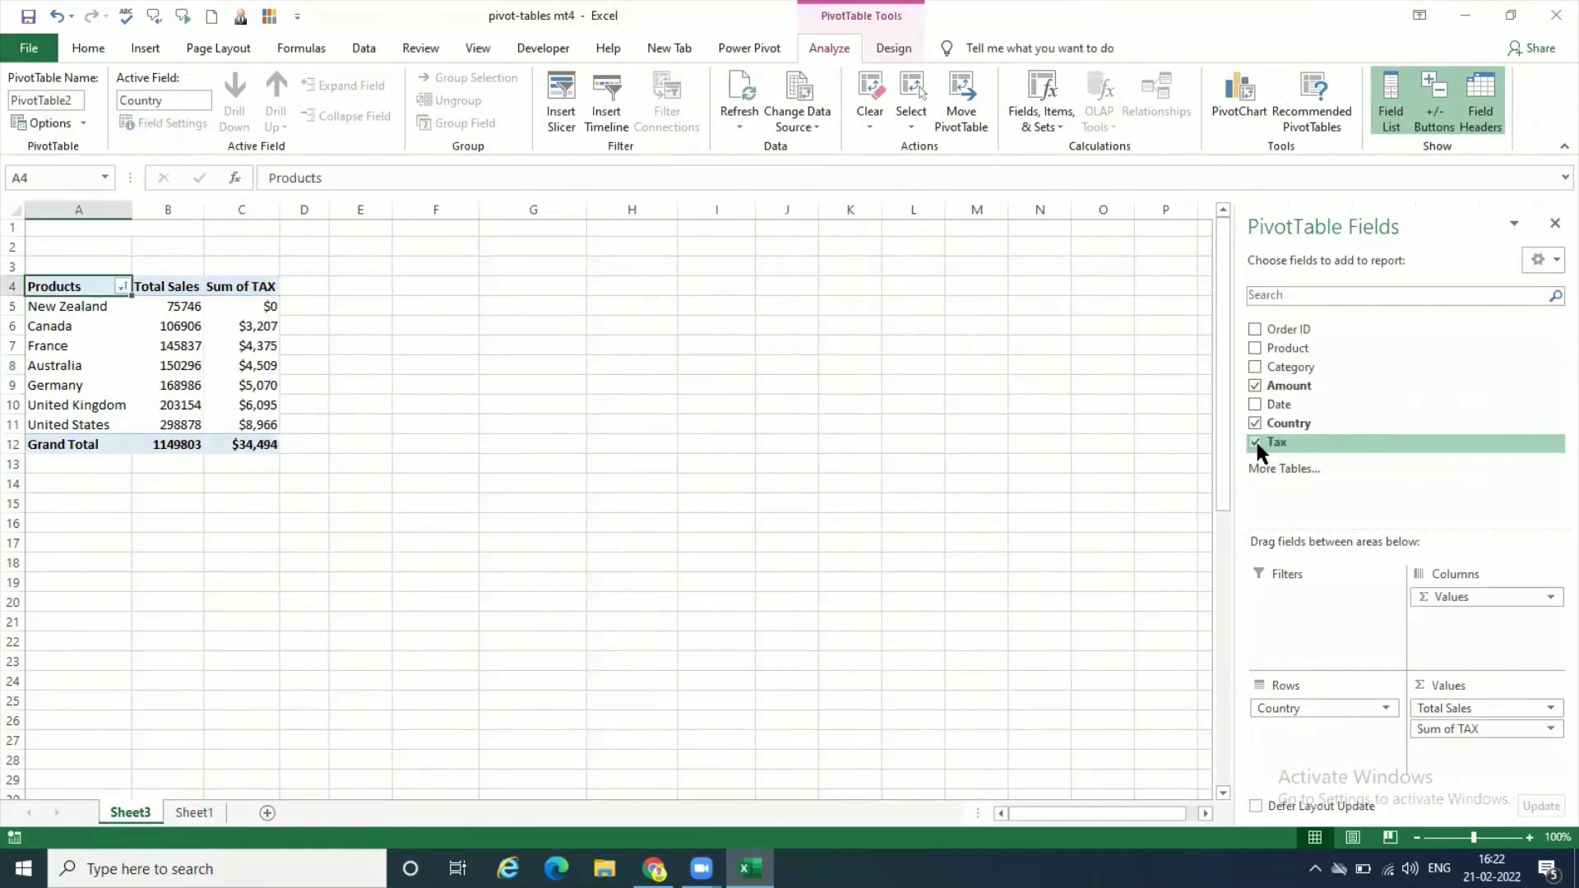